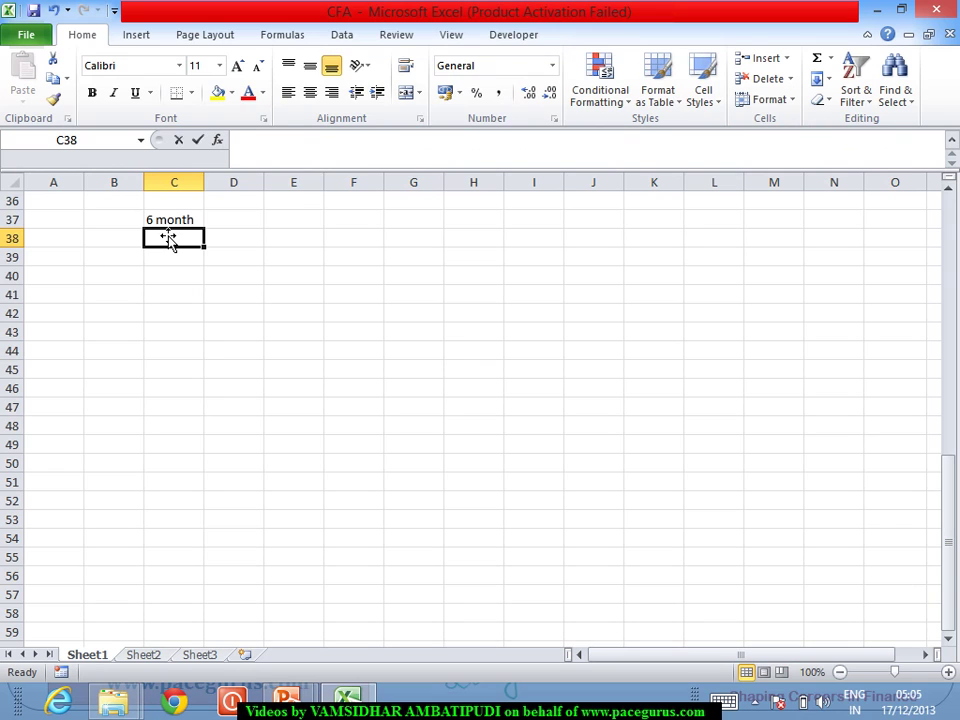
Enter the exercise price in row 38 with the label X in C38 and 220 in D38
type("X")
key("Tab")
type("220")
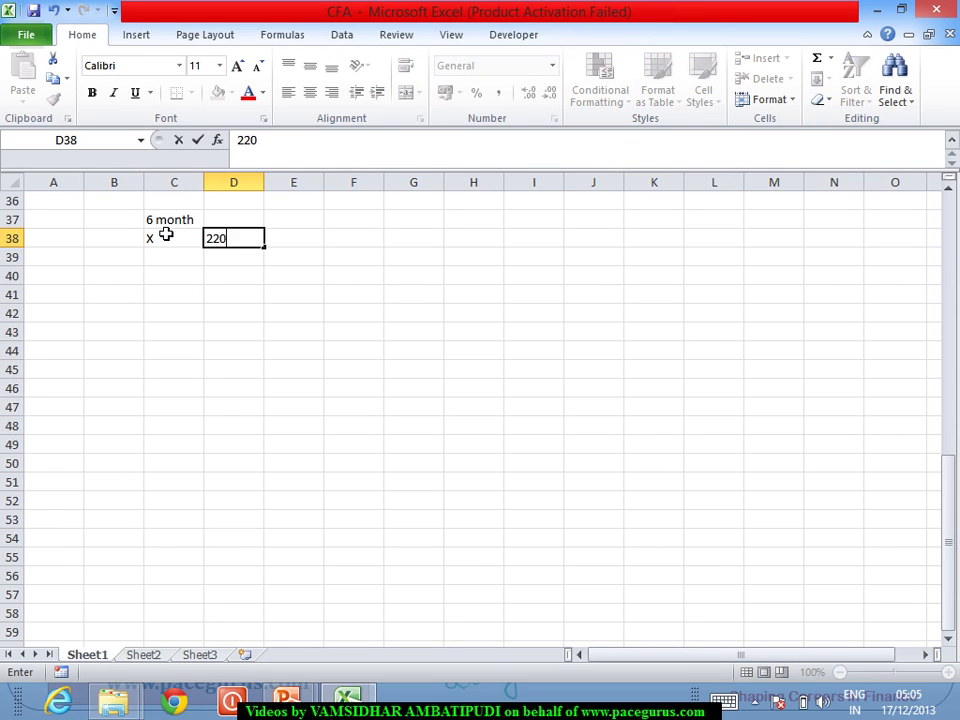
key("Return")
Check the call price on the PowerPoint slide, and record it in Excel with label c in C39 and 25 in D39
key("alt+Tab")
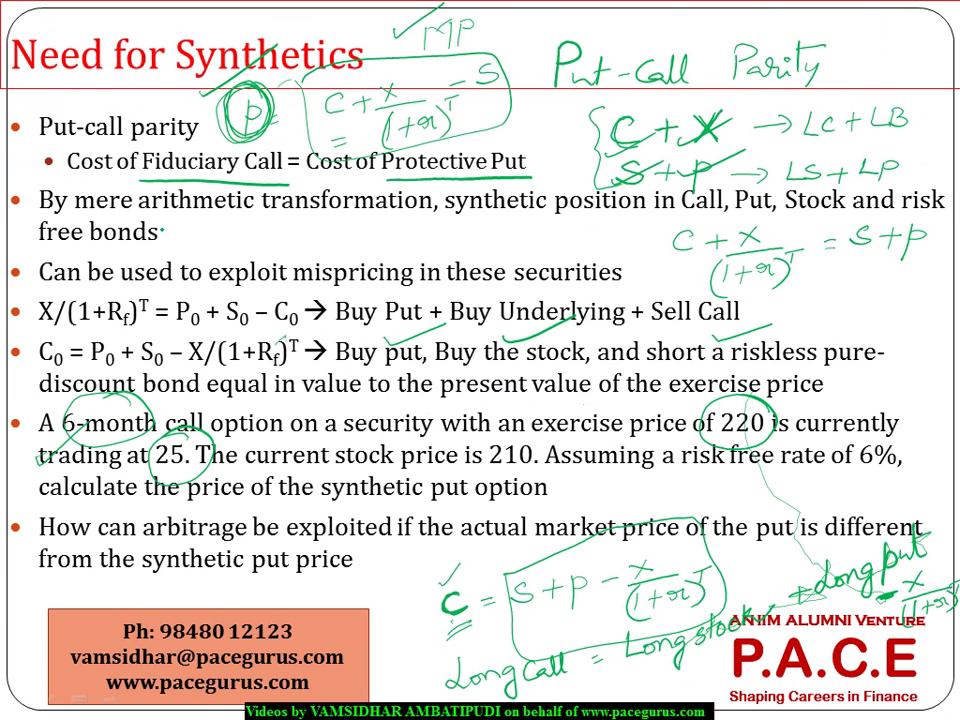
key("alt+Tab")
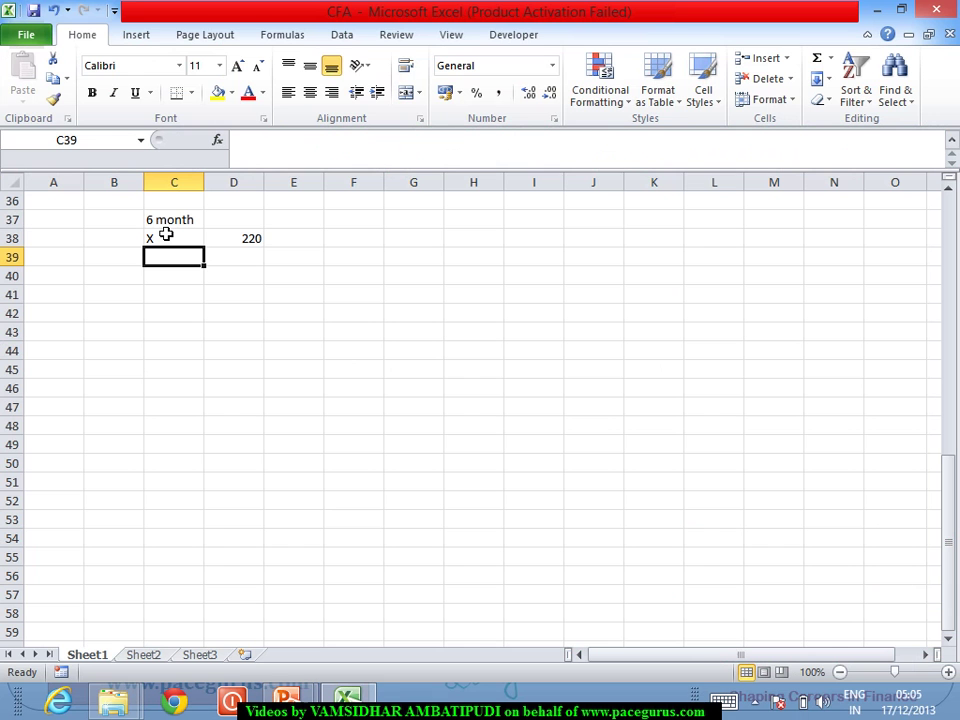
type("c")
key("Tab")
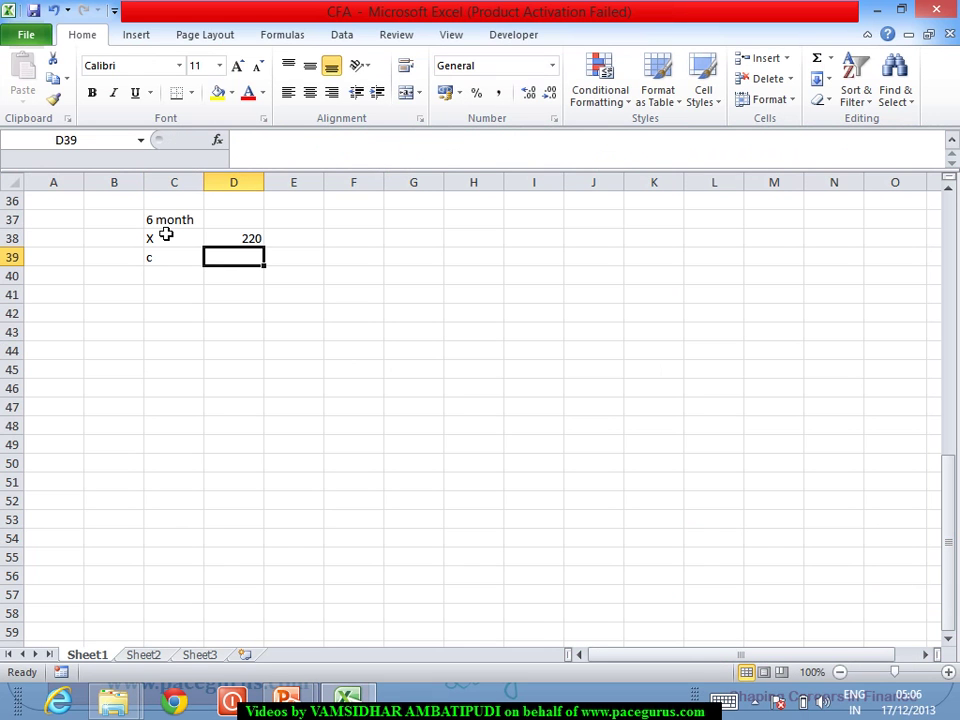
type("25")
key("Return")
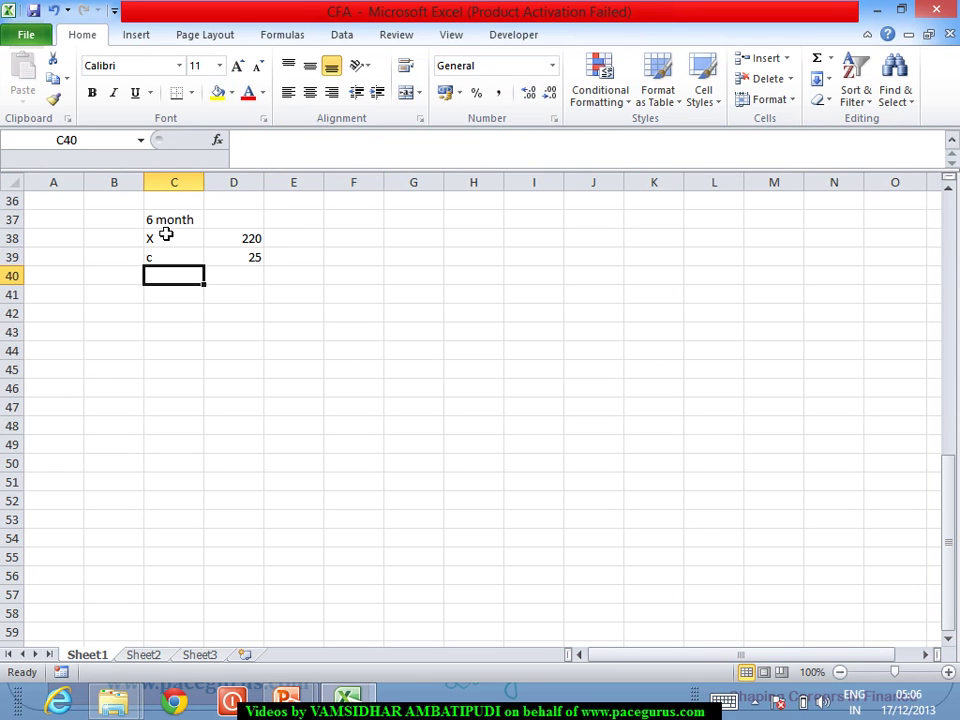
Check the stock price on the PowerPoint slide, and record it in Excel with label S in C40 and 210 in D40
key("alt+Tab")
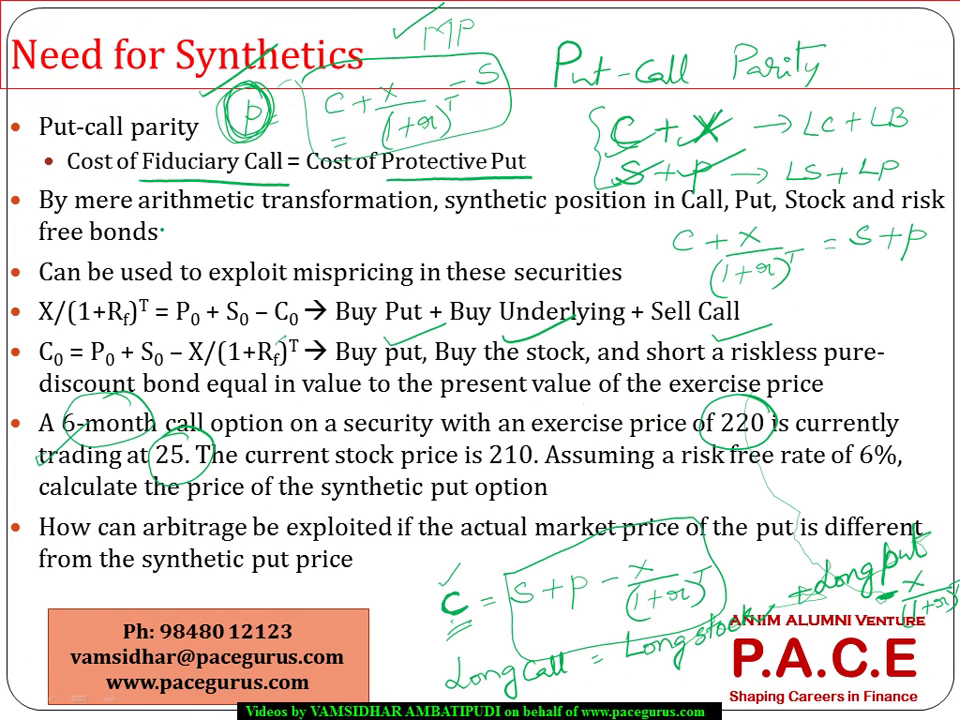
key("alt+Tab")
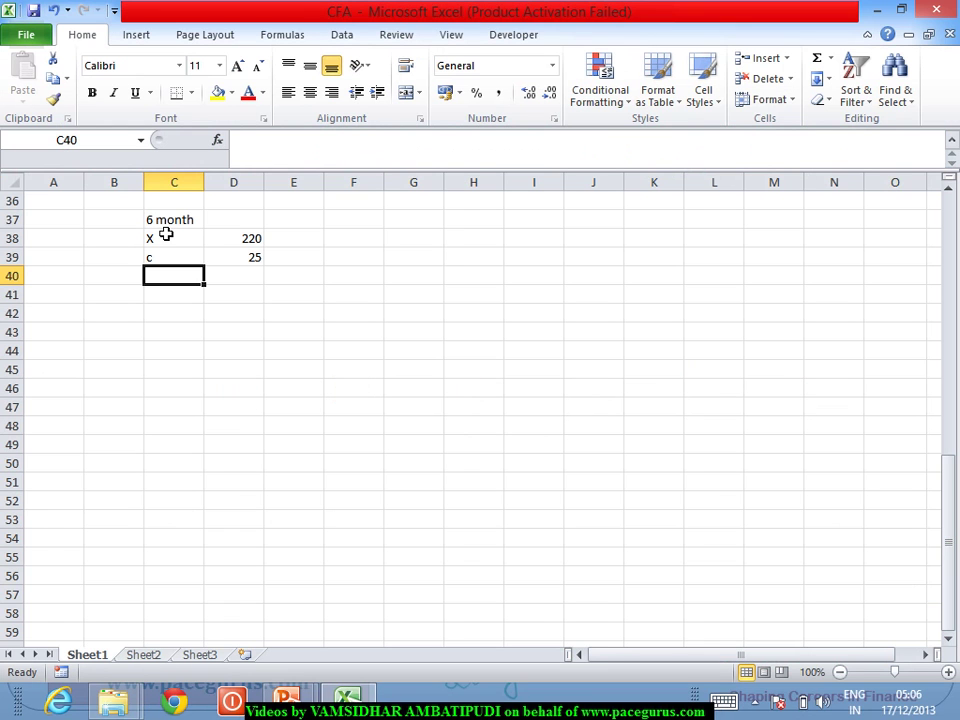
type("S")
key("Tab")
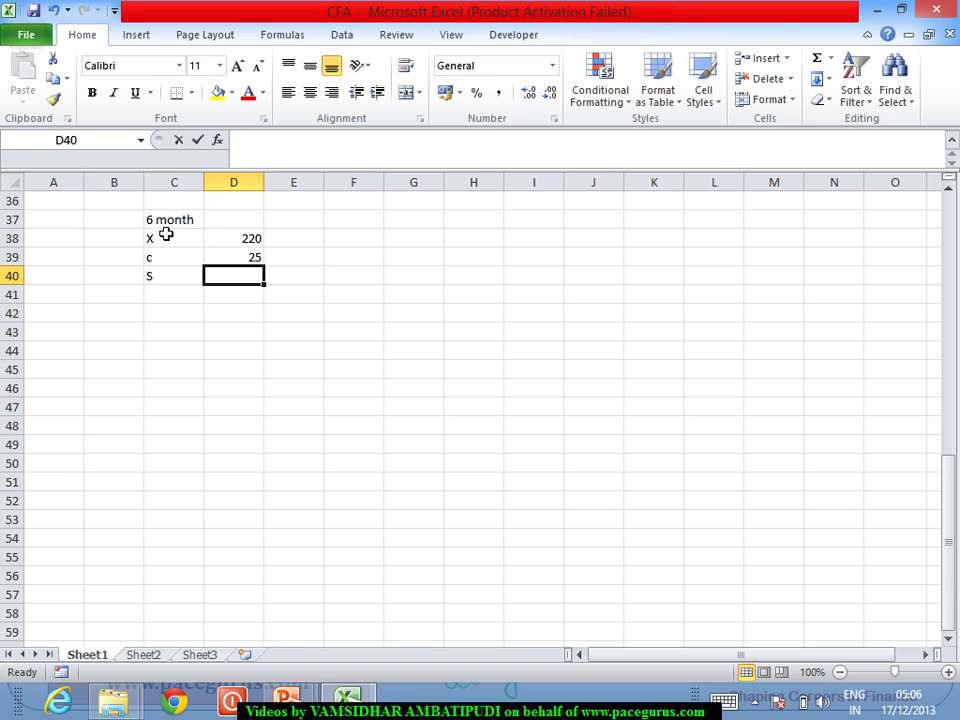
type("210")
key("Return")
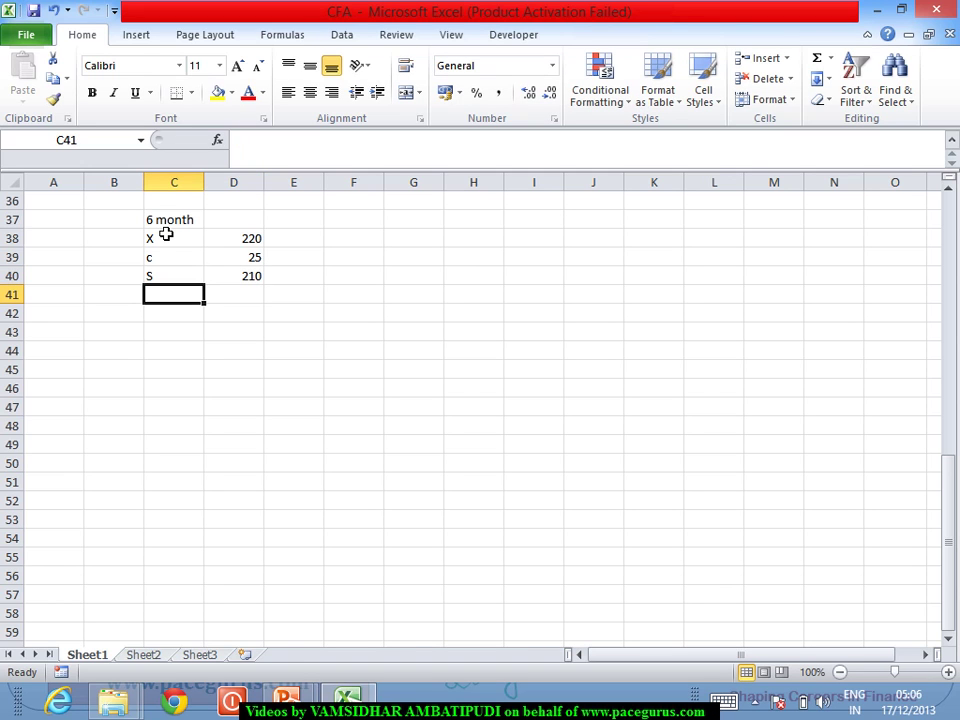
Check the risk-free rate on the PowerPoint slide, and record it in Excel with label r in C41 and 6% in D41
key("alt")
key("alt+Tab")
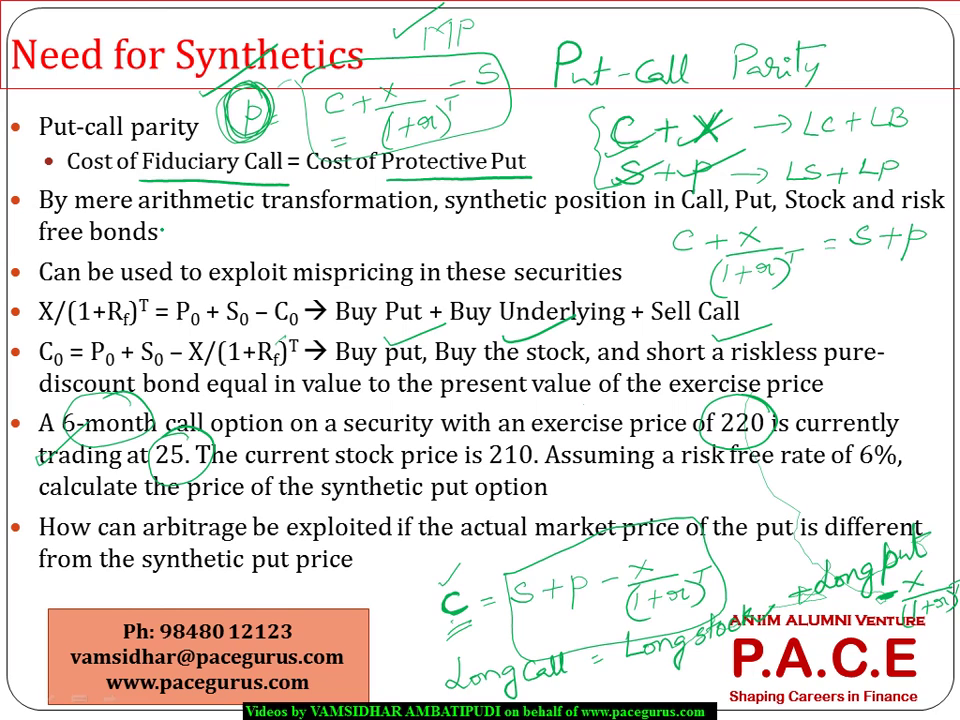
key("alt+Tab")
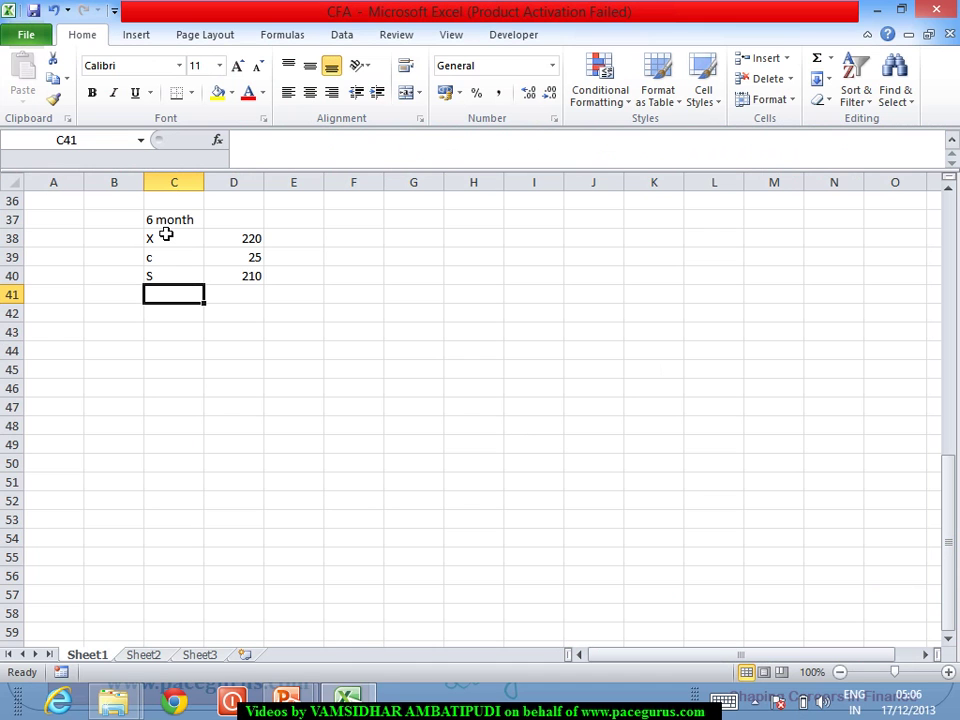
type("r")
key("Tab")
type("6")
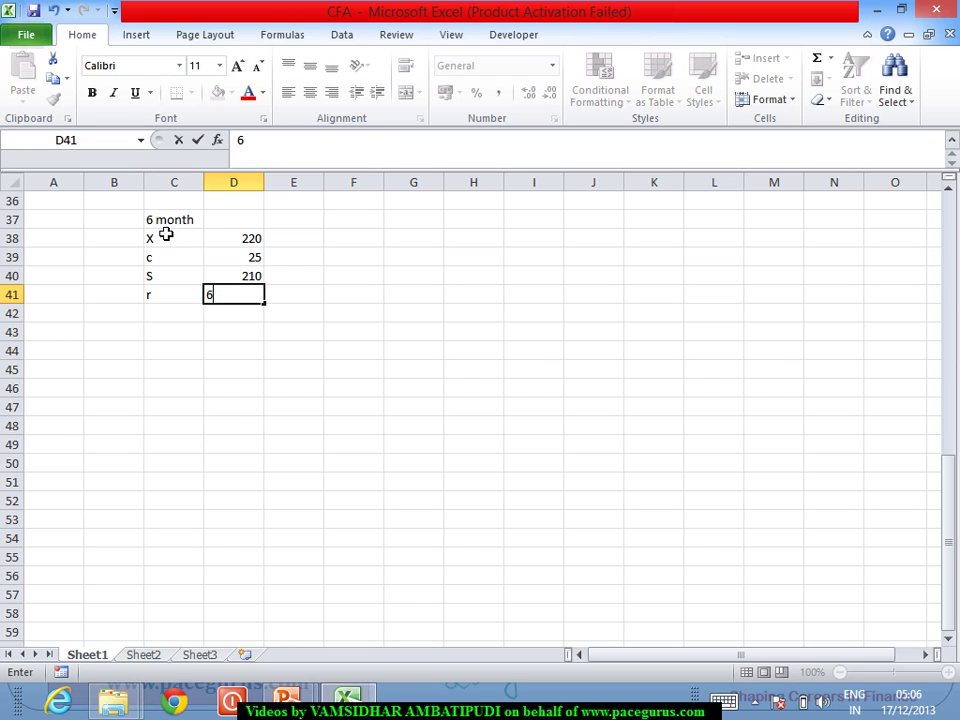
type("%")
key("Return")
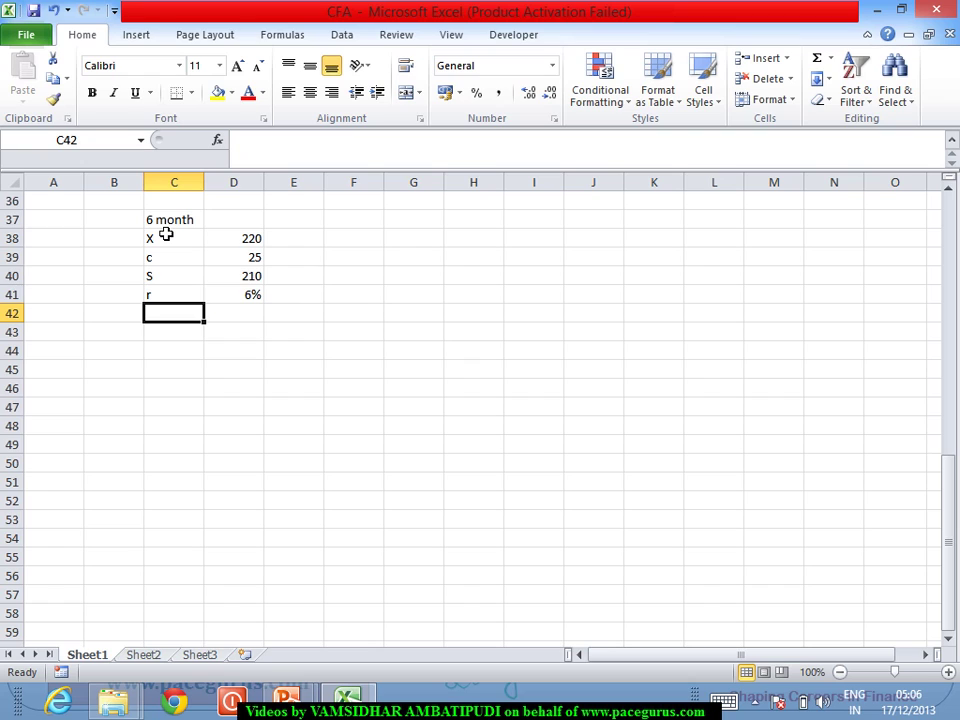
Label C42 as p and calculate the synthetic put price in D42 with =D39+D38/(1+D41)^0.5-D40
type("p")
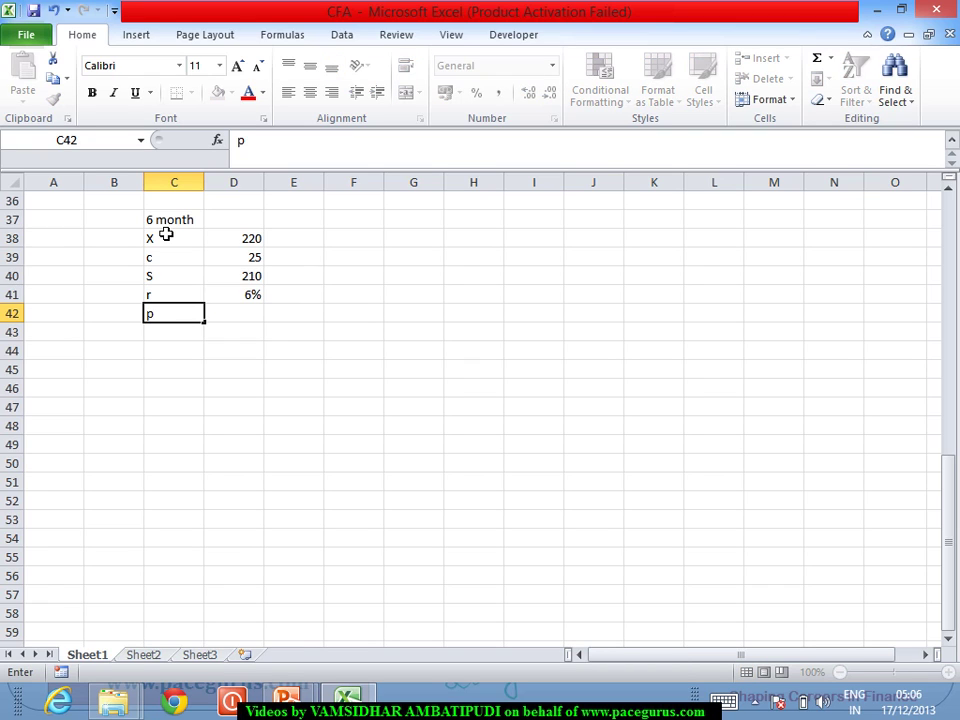
key("Tab")
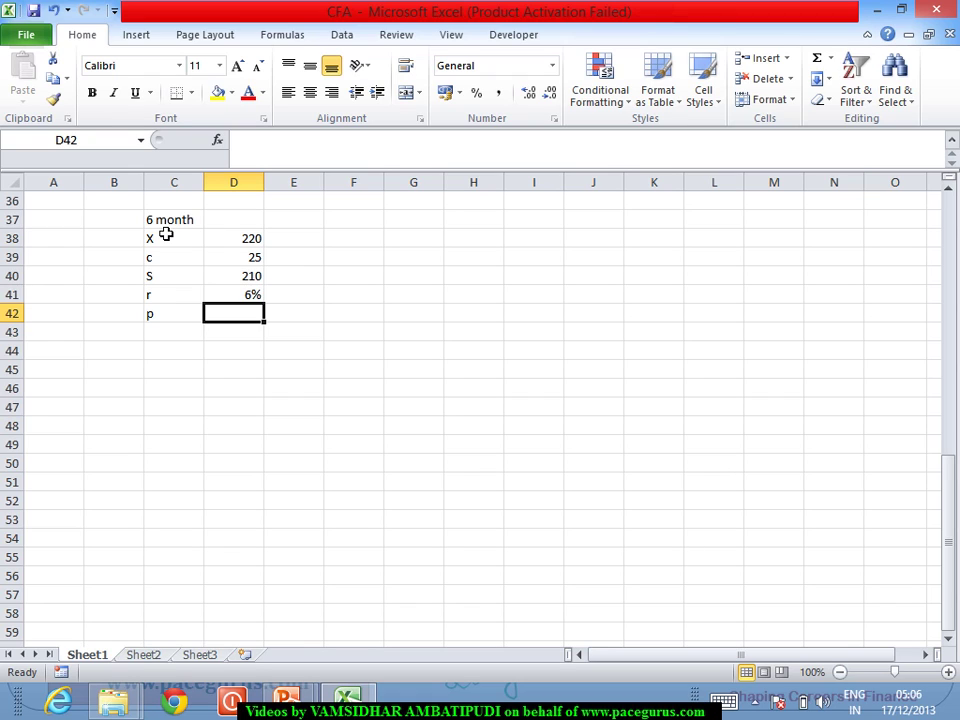
type("=")
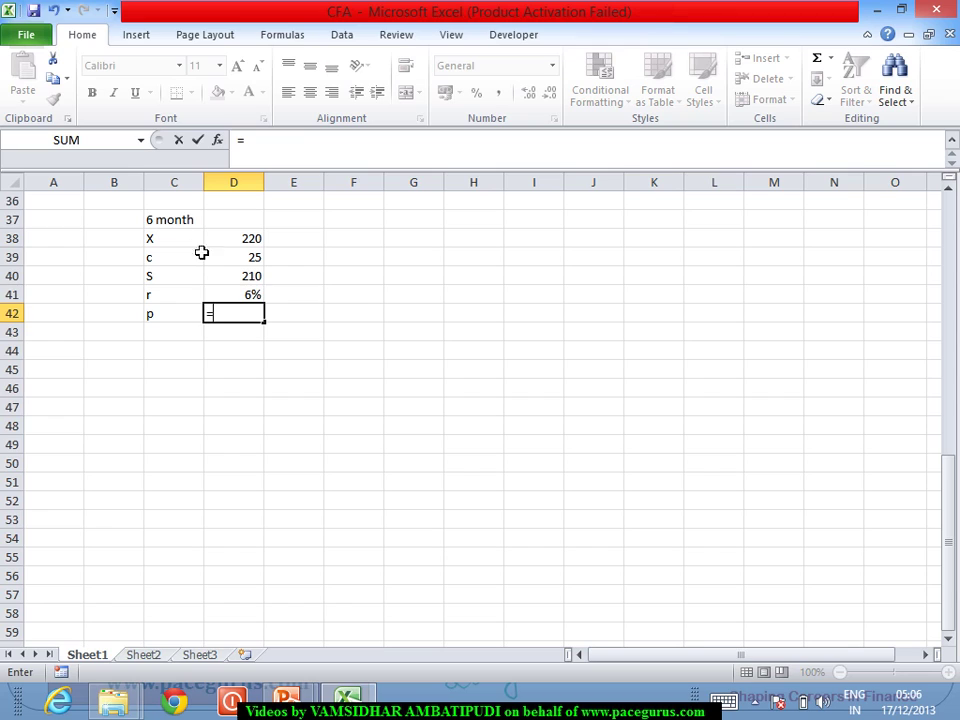
left_click(224, 263)
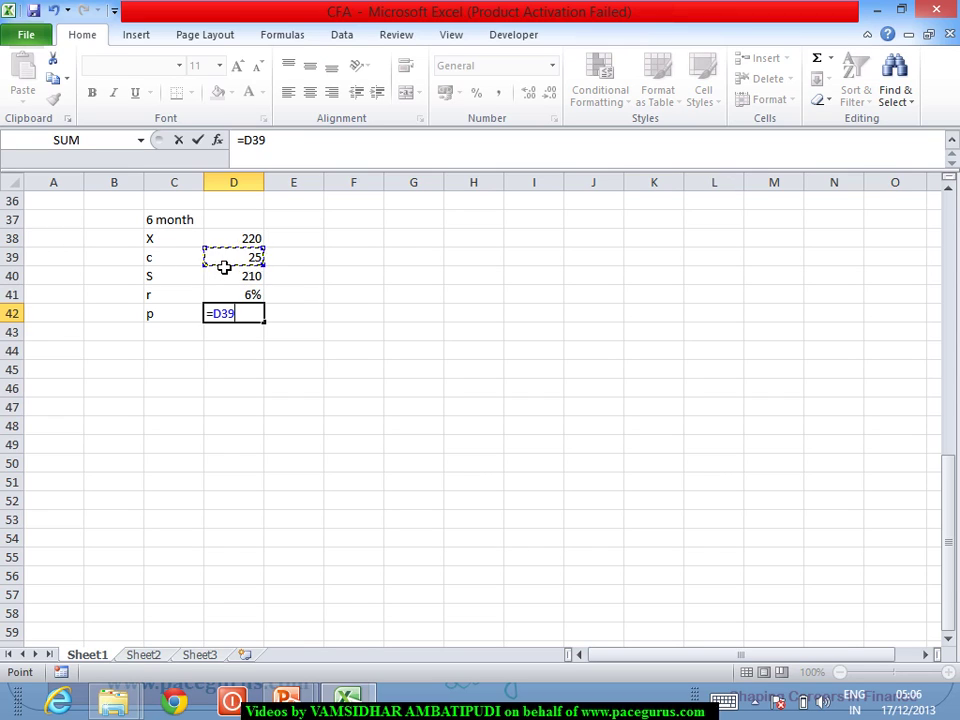
type("+")
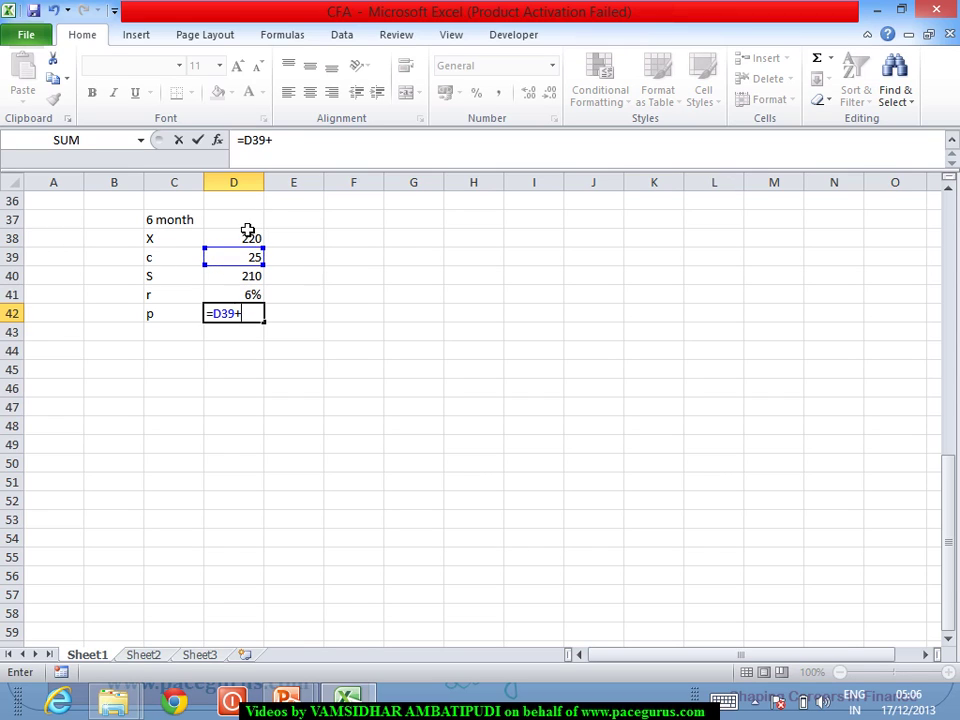
left_click(244, 243)
type("/")
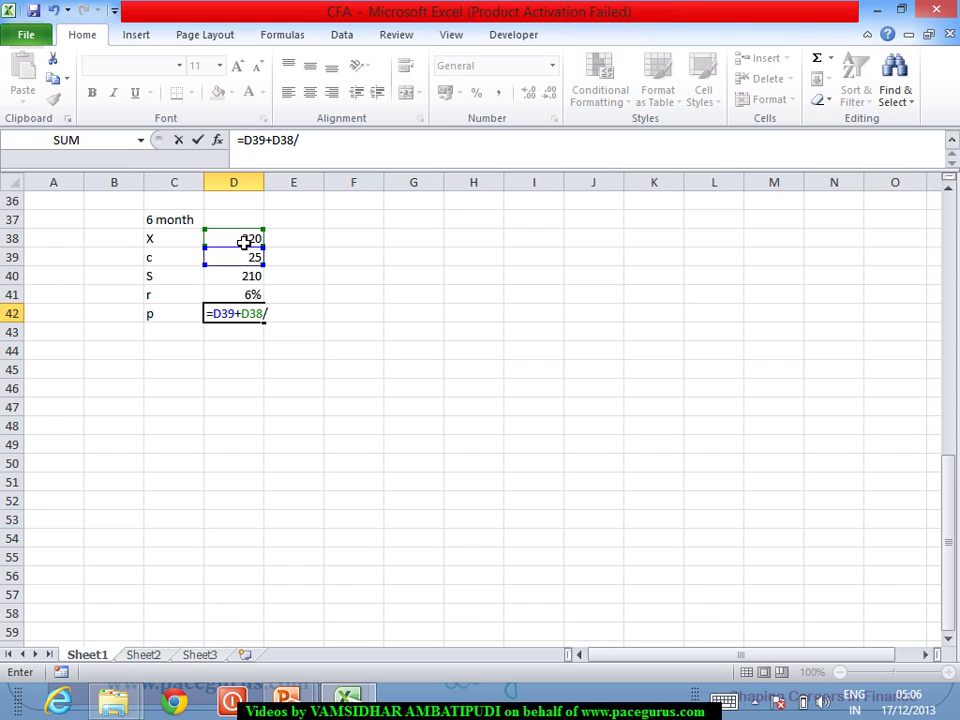
type("(1+")
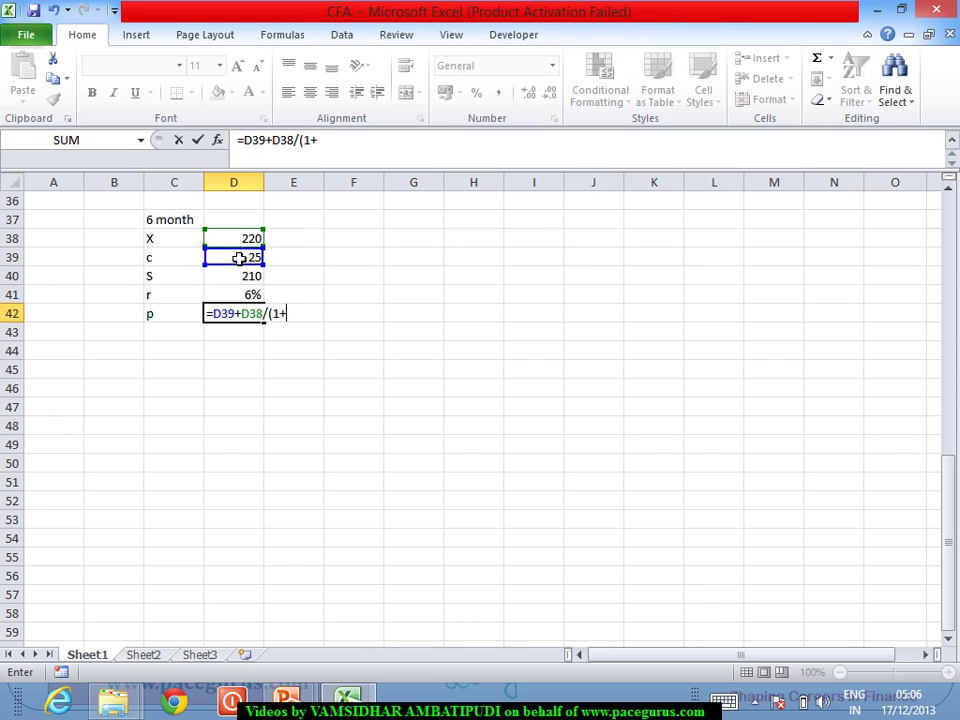
left_click(244, 297)
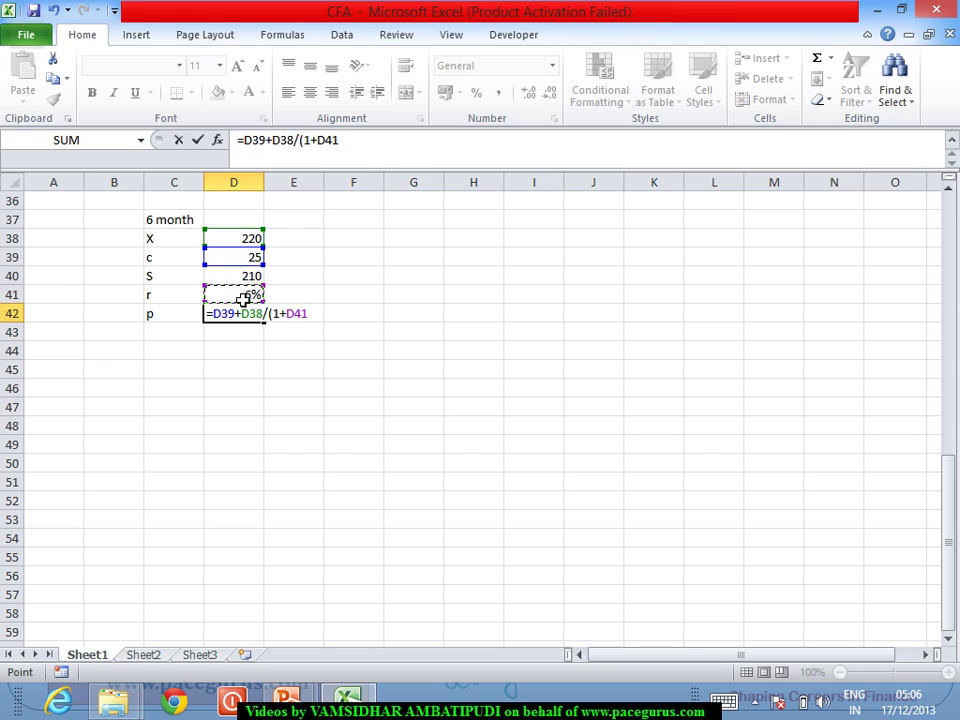
type(")^0.5")
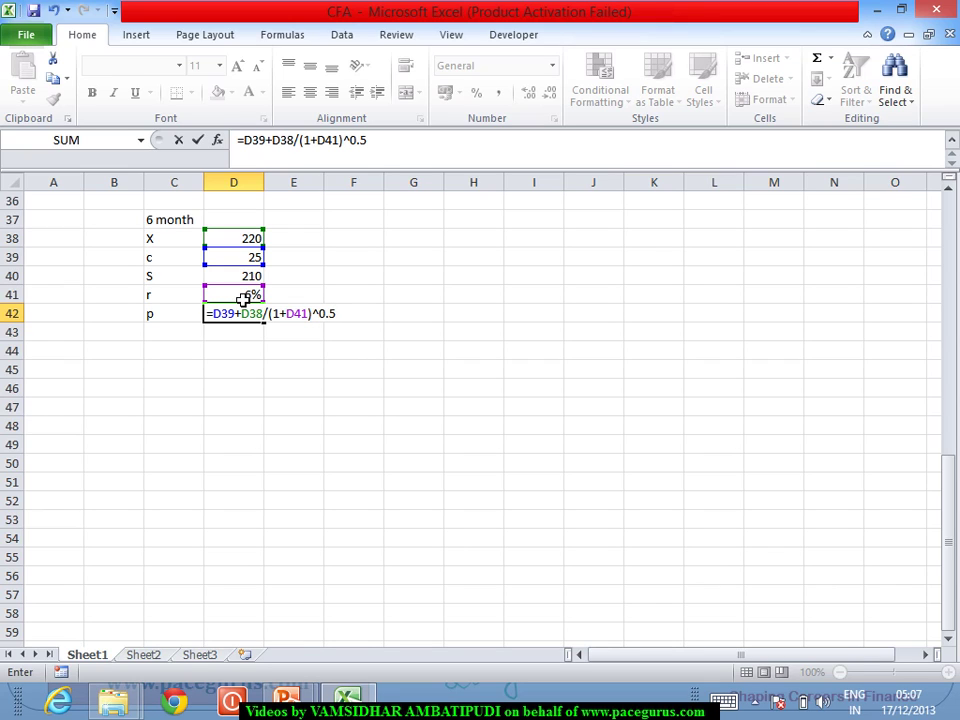
type("-")
left_click(242, 280)
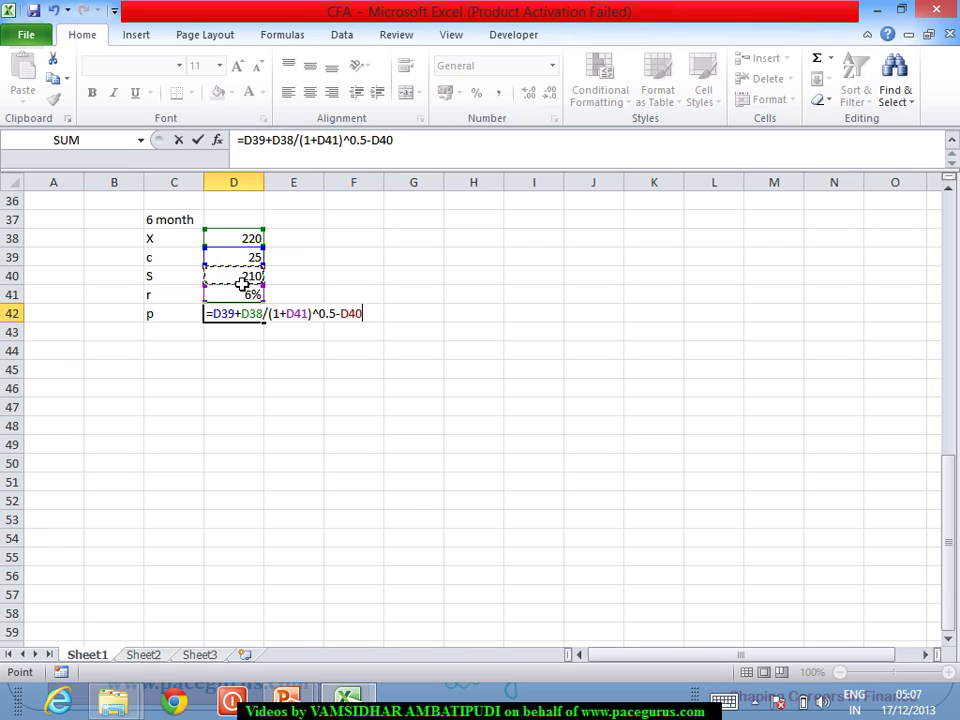
key("Return")
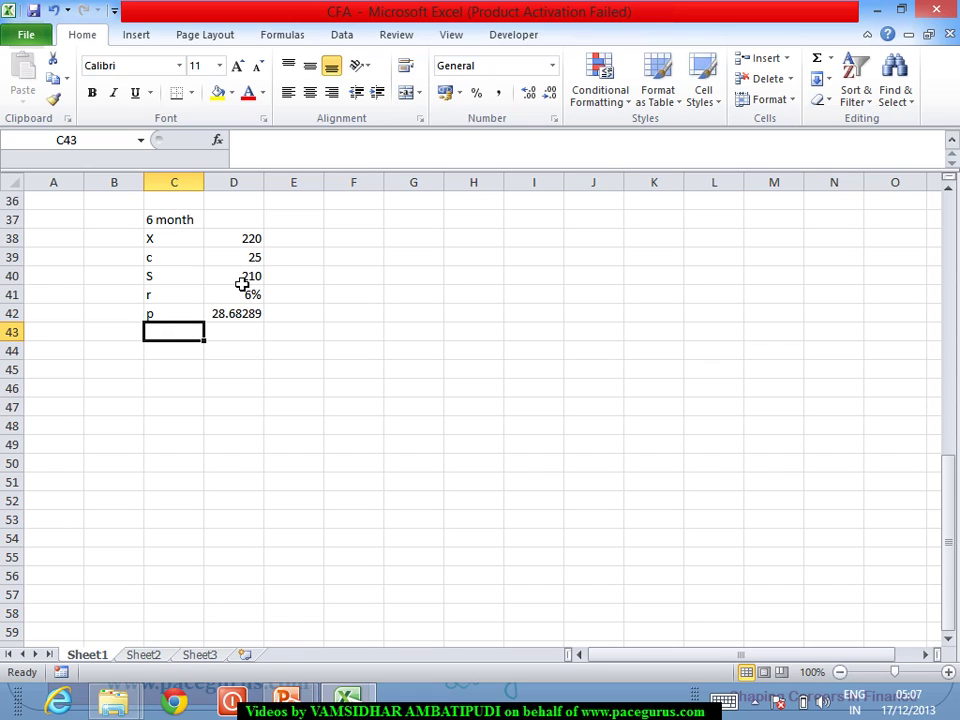
Add a first market put price below a blank row, with label p in C44 and 32 in D44
key("Down")
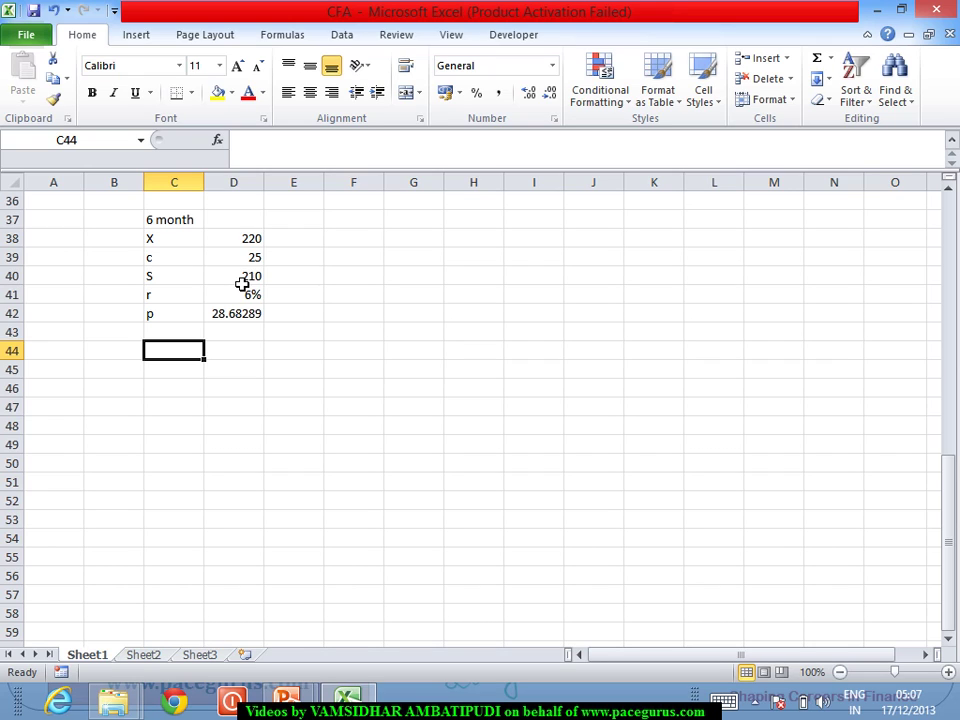
type("p")
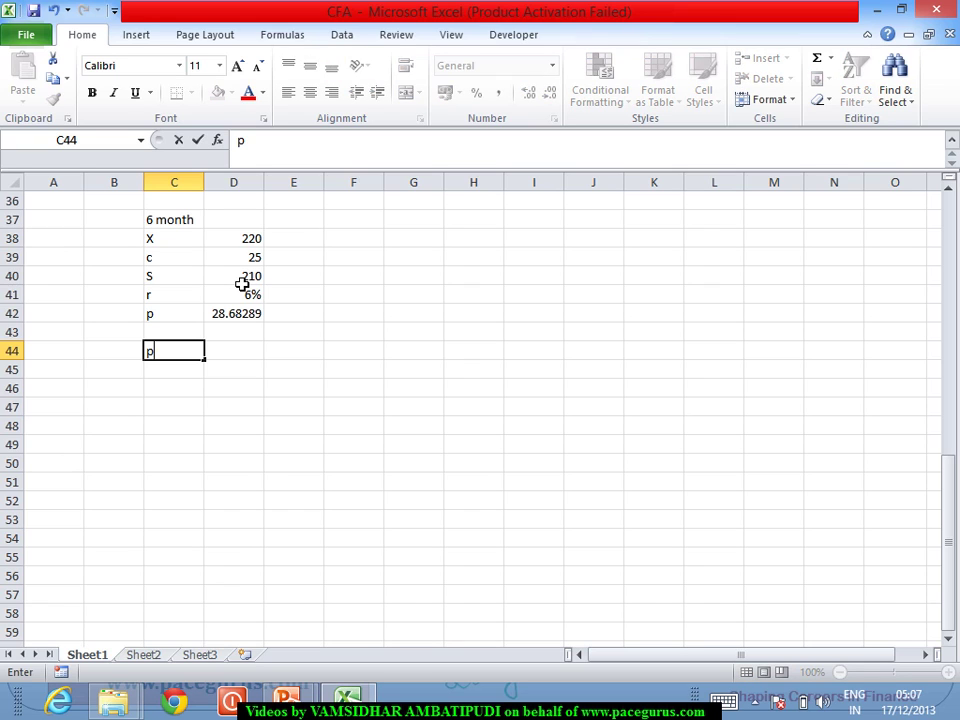
key("Tab")
type("32")
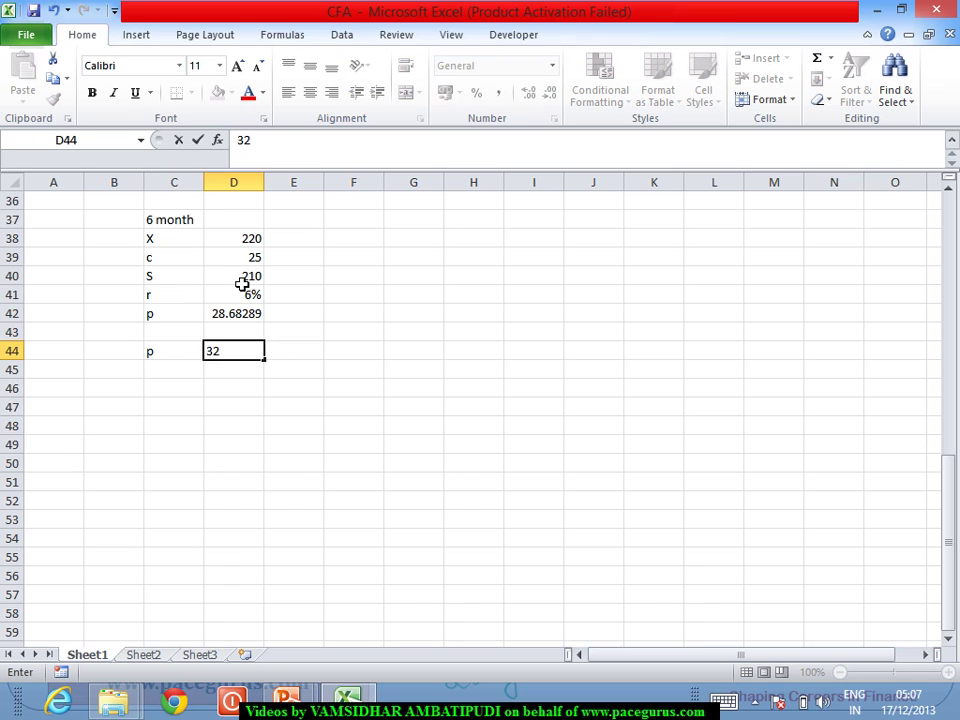
key("Return")
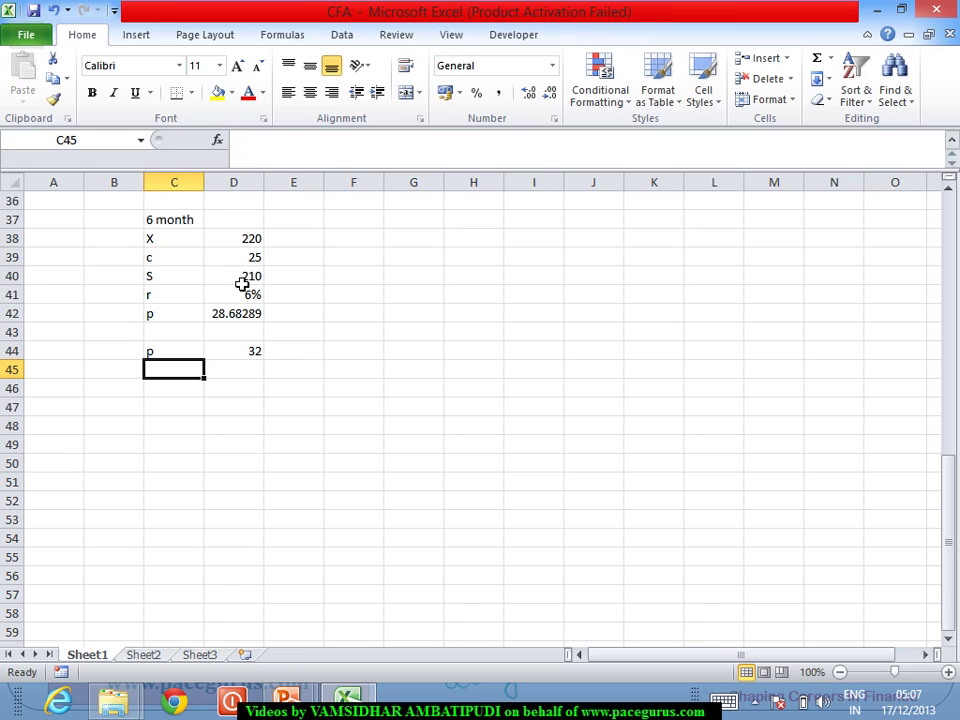
Add a second market put price in row 45, with label p in C45 and 25 in D45
type("p 25")
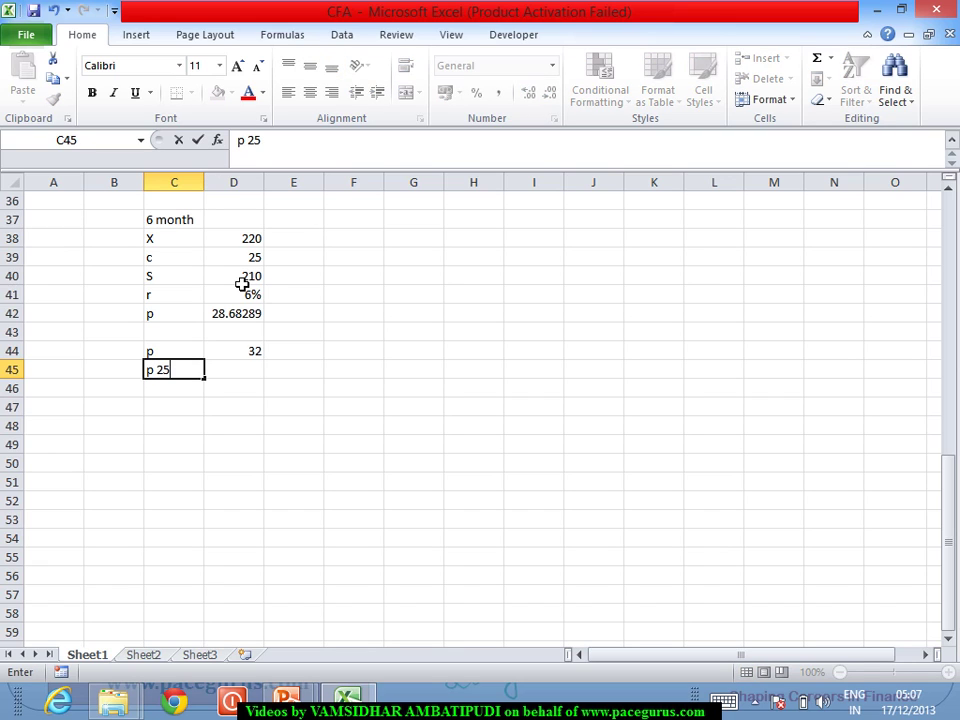
key("Tab")
key("Left")
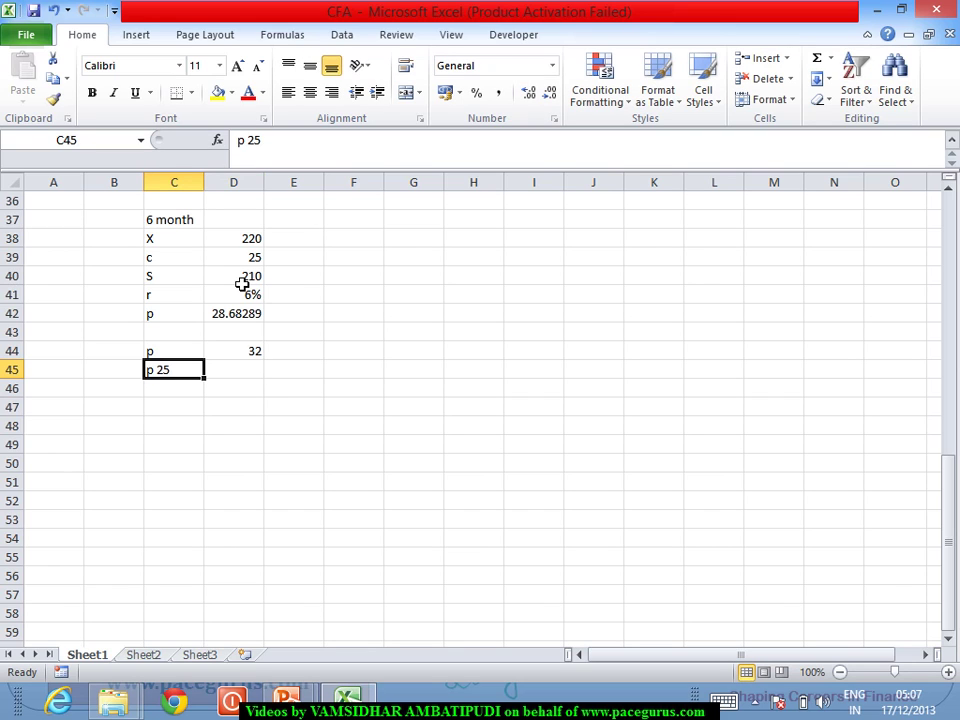
type("p")
key("Tab")
type("25")
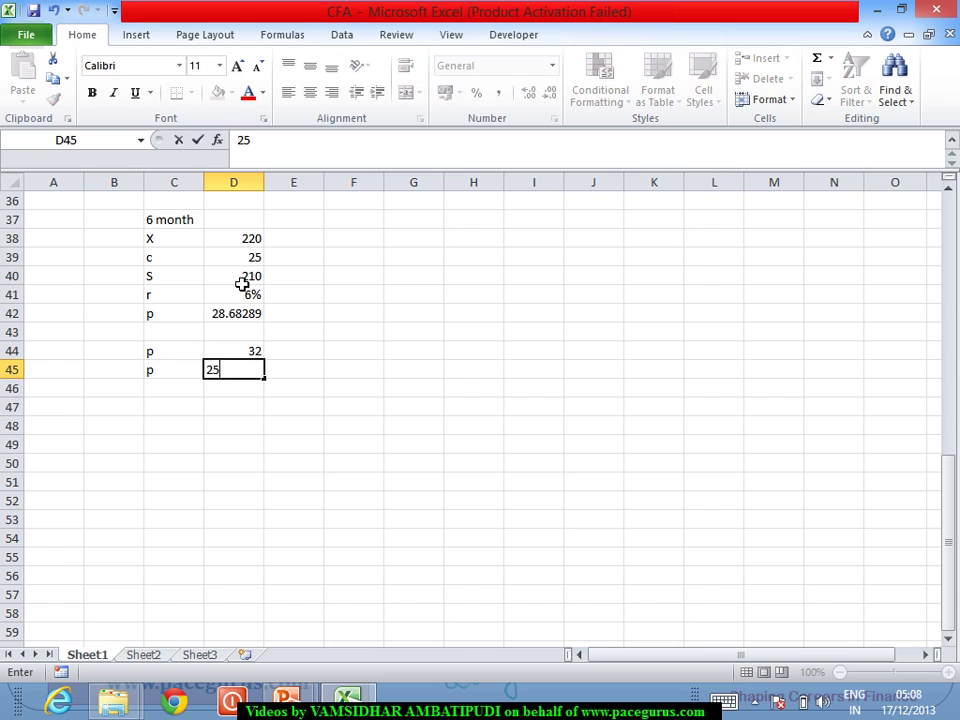
key("Return")
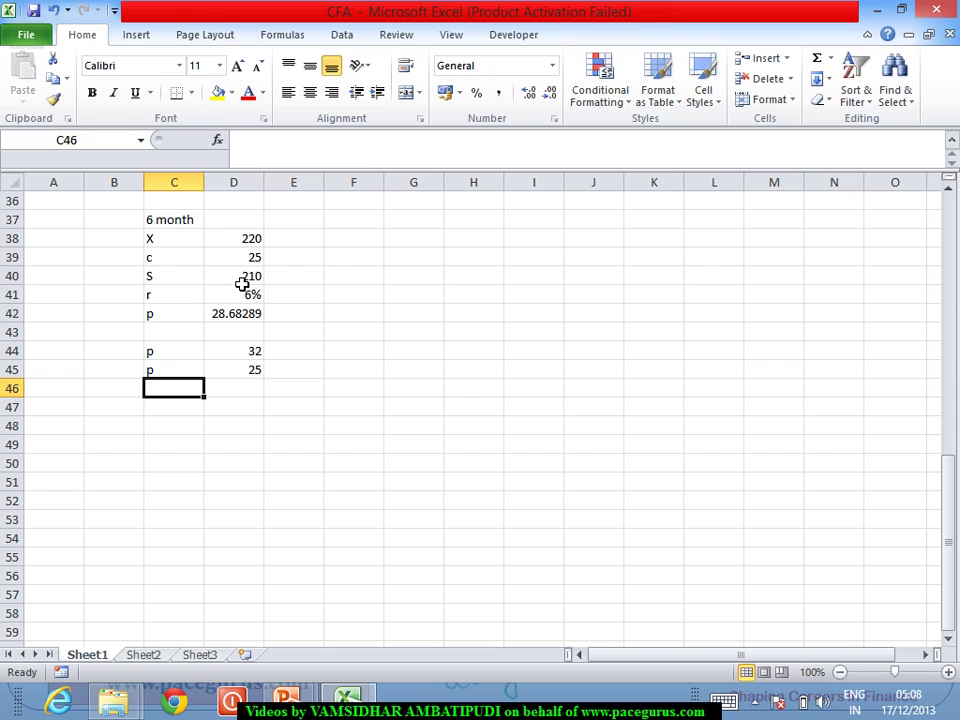
Start the arbitrage position for the 32 put price by entering the label Sell Put in F44
left_click(254, 355)
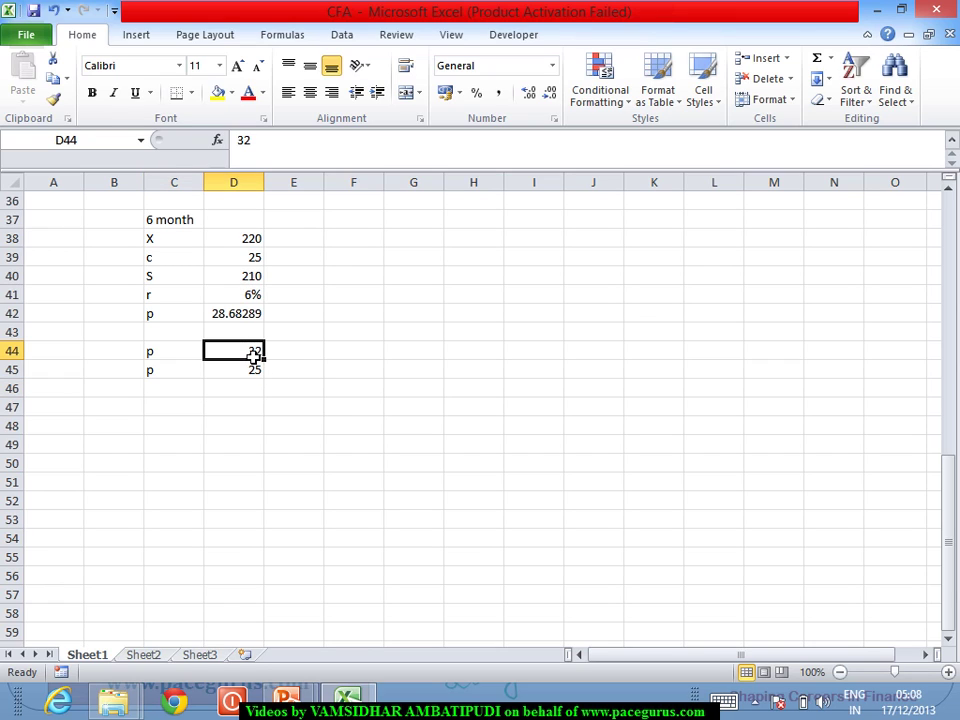
left_click(367, 357)
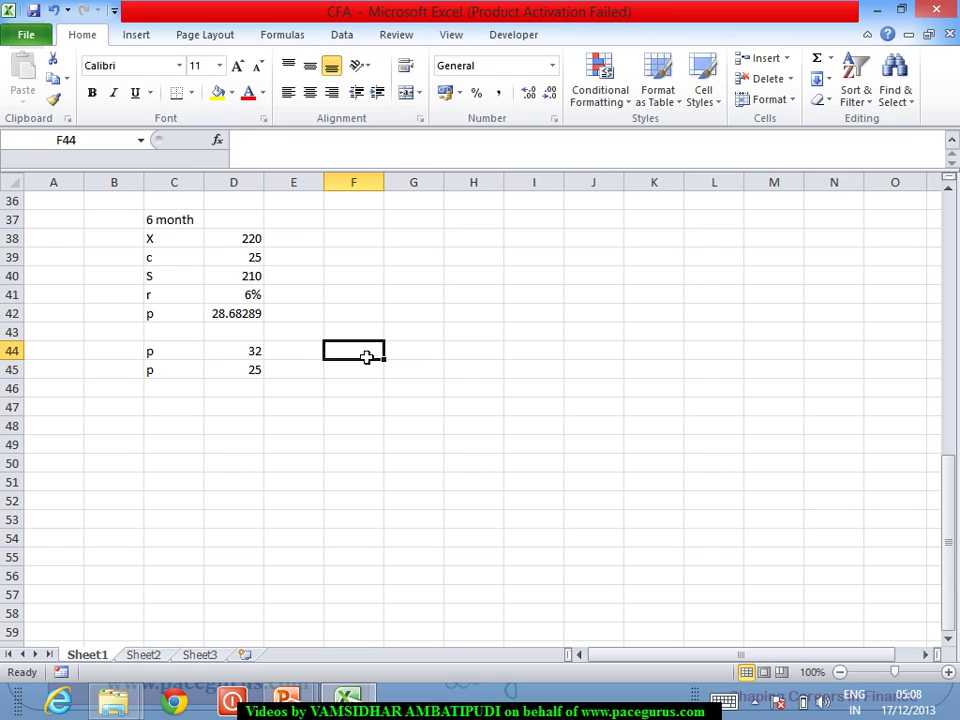
type("Sell")
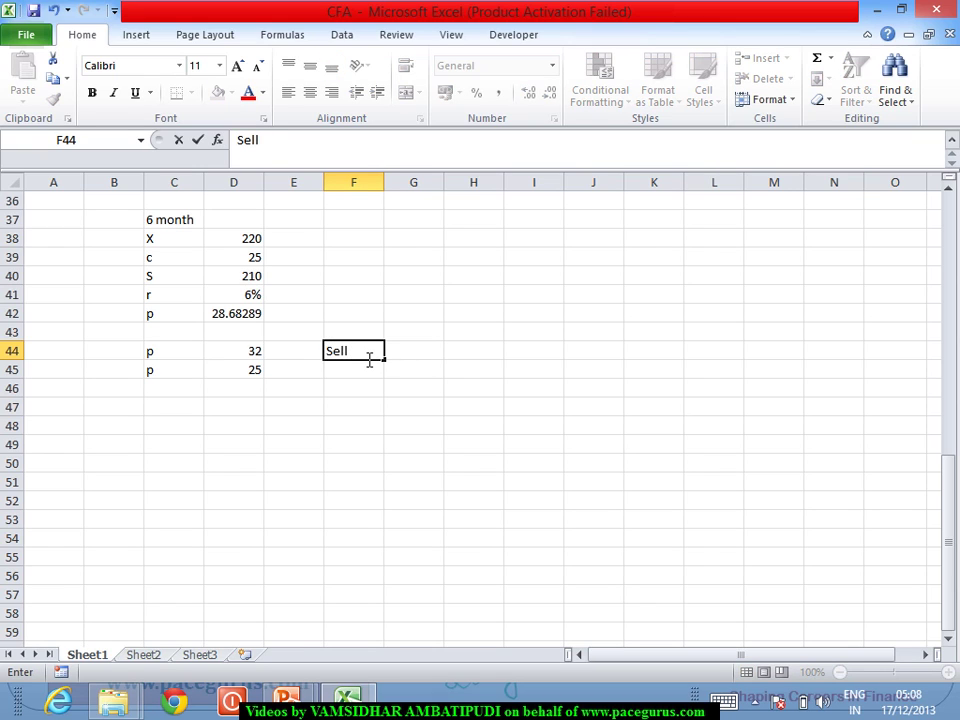
type(" Put")
key("Return")
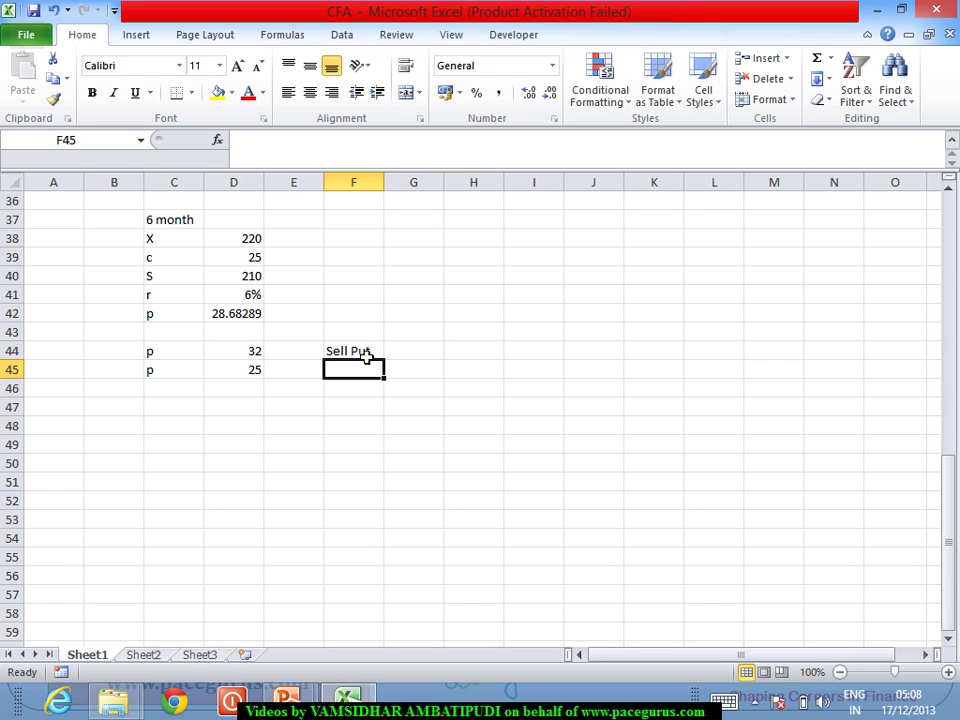
Add the call leg below Sell Put, with label Buy call in F45 and 25 in G45
left_click(236, 313)
left_click(246, 353)
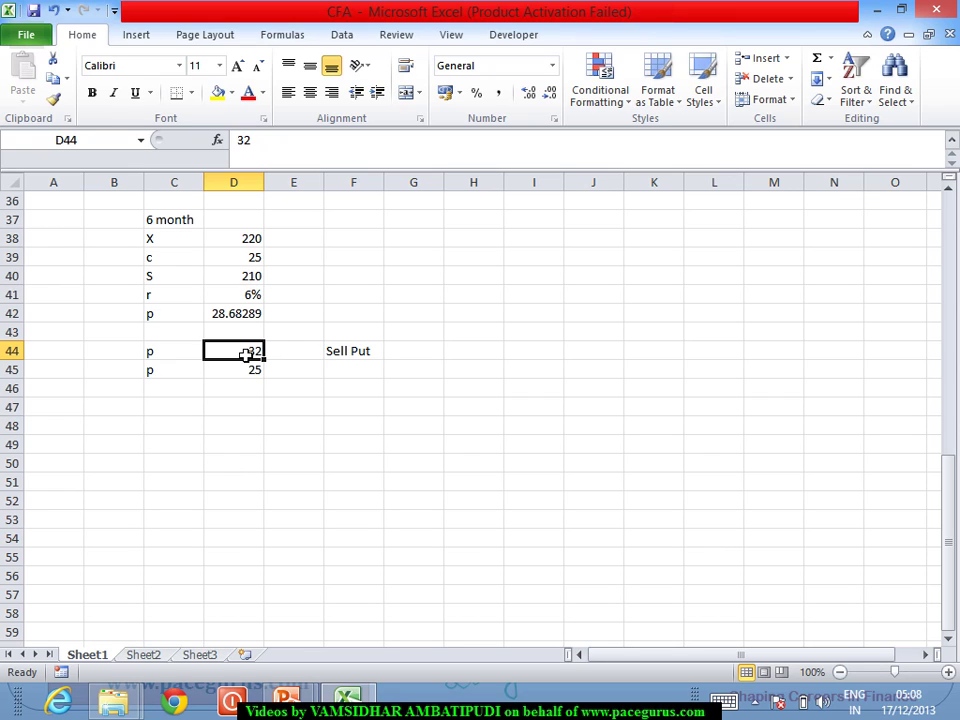
left_click(242, 318)
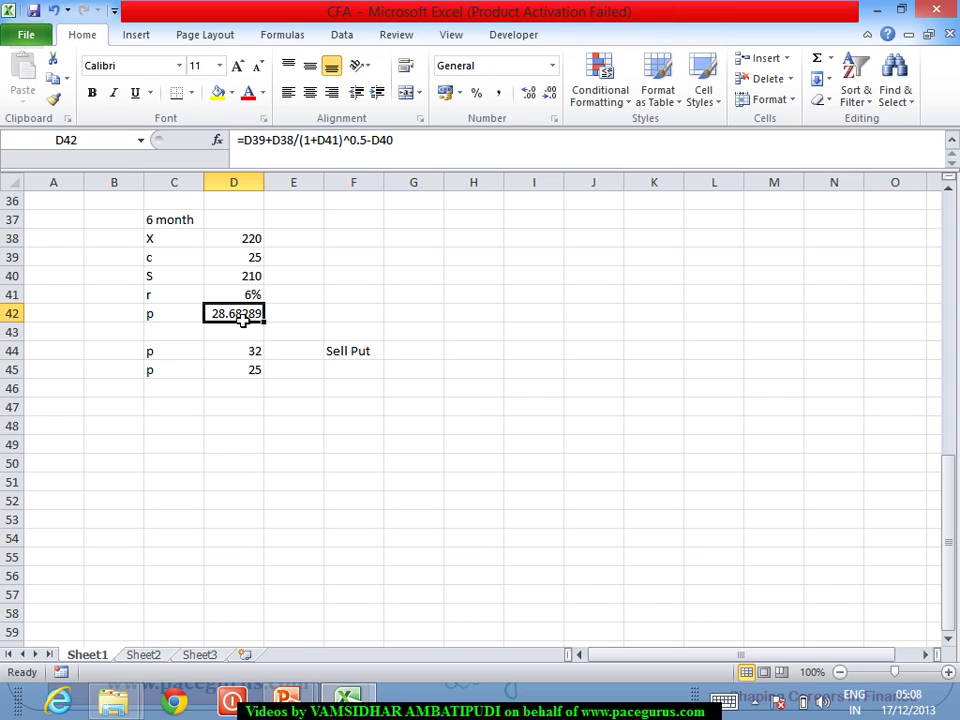
left_click(369, 371)
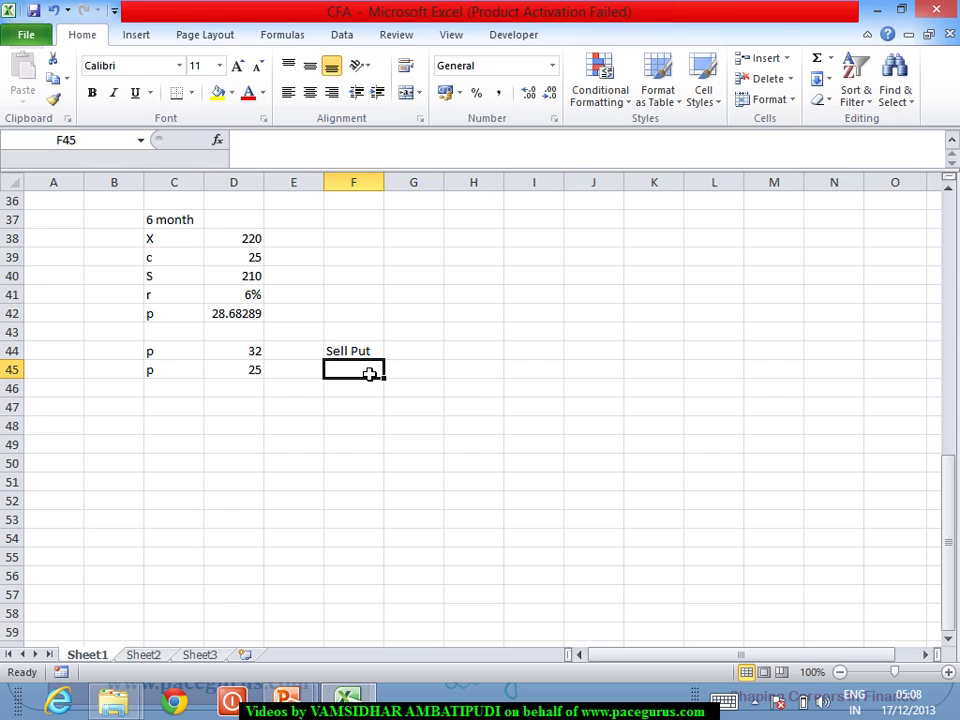
type("Buy")
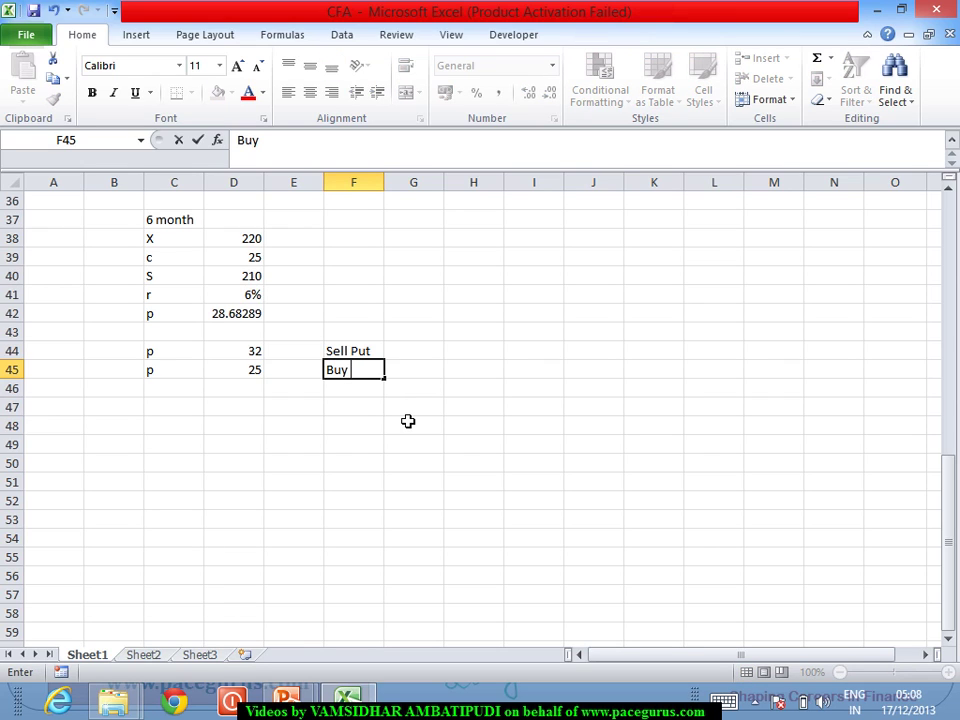
type(" call")
key("Tab")
type("25")
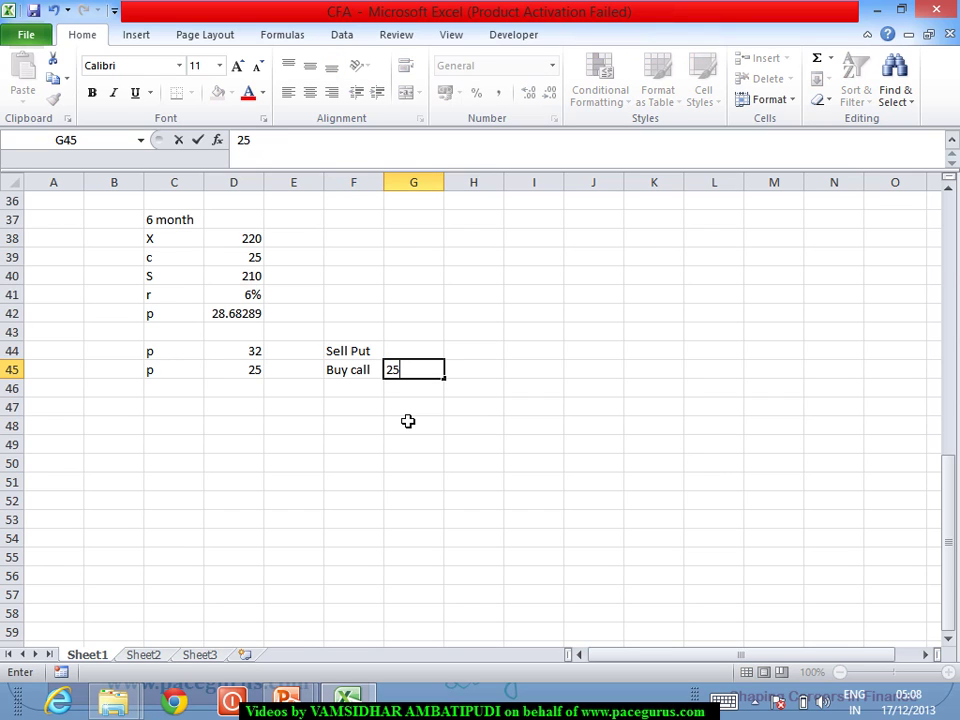
key("Return")
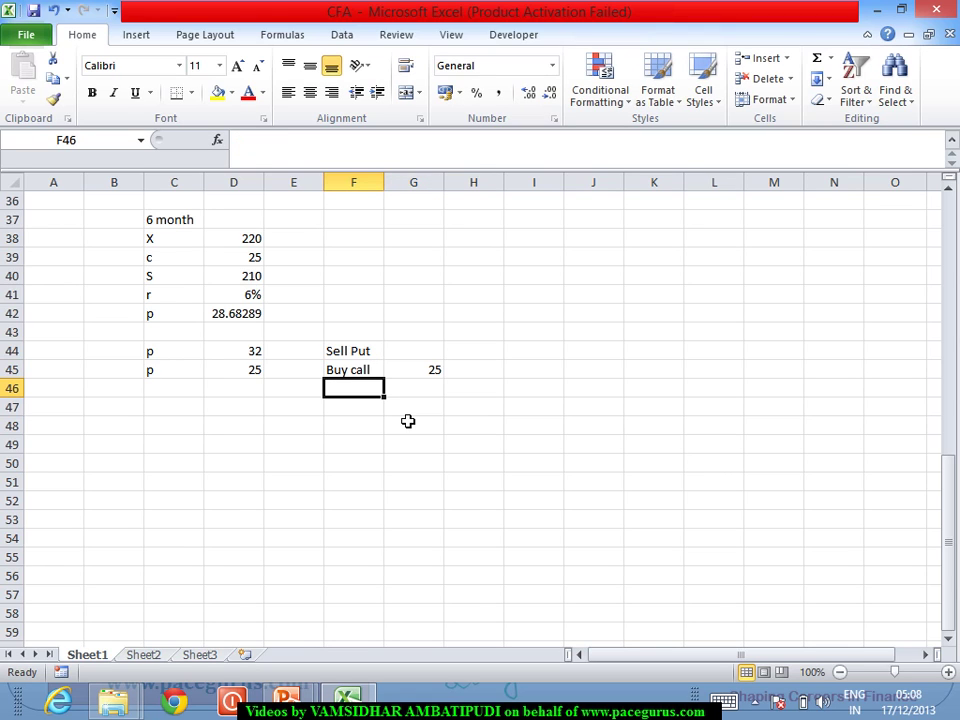
type("Buy ")
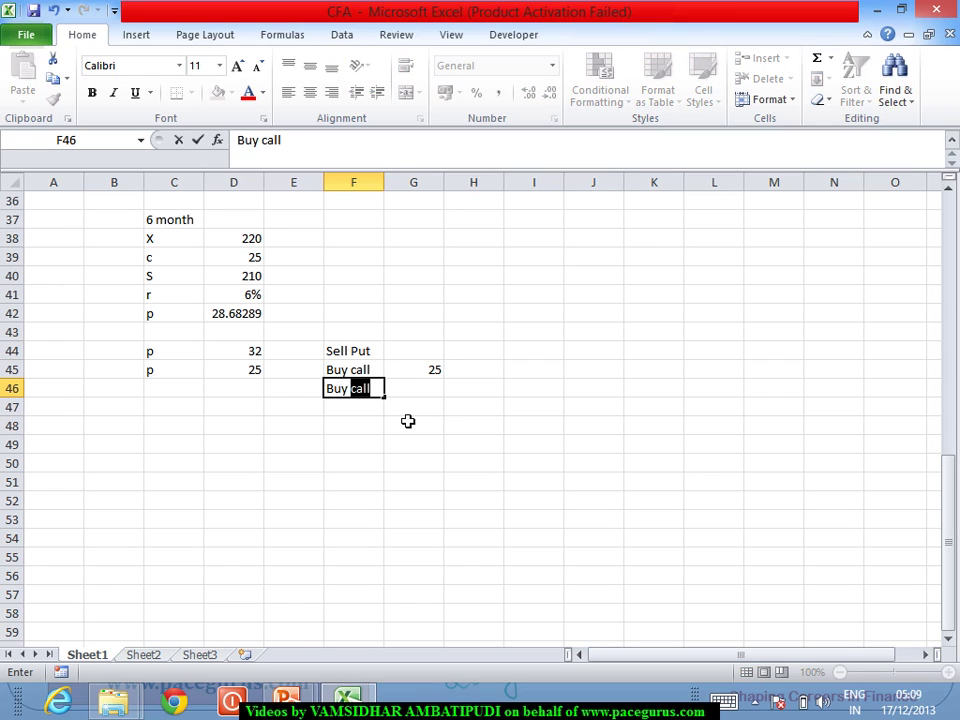
type("Stock")
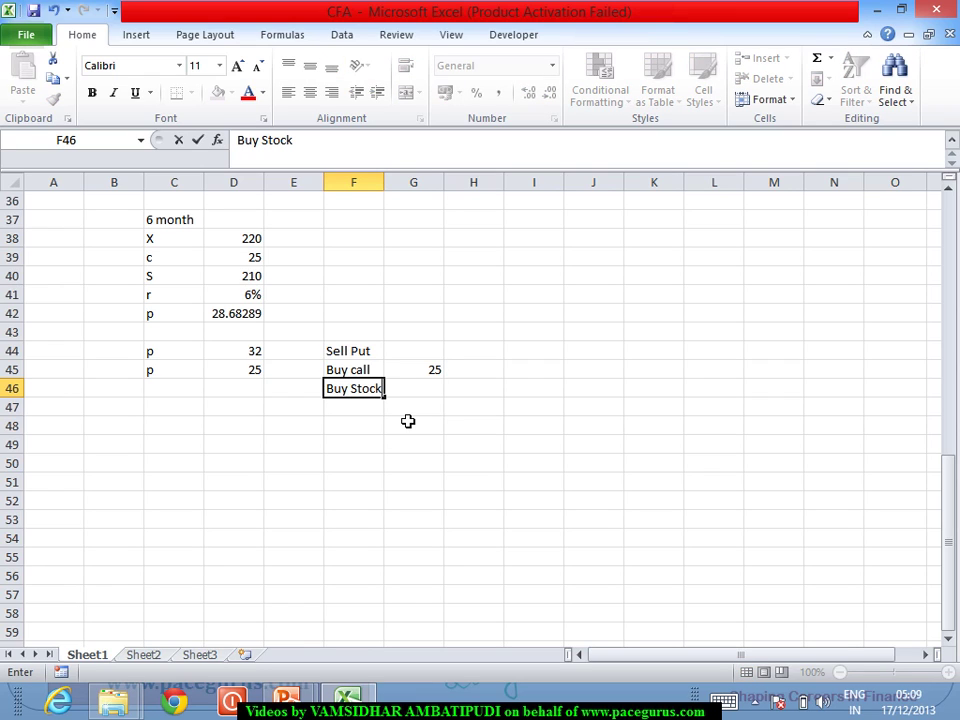
key("BackSpace")
key("BackSpace")
key("BackSpace")
key("BackSpace")
key("BackSpace")
key("BackSpace")
key("BackSpace")
key("BackSpace")
key("BackSpace")
Add the stock leg in row 46, with label Sell Stock in F46 and 210 in G46
type("Sell ")
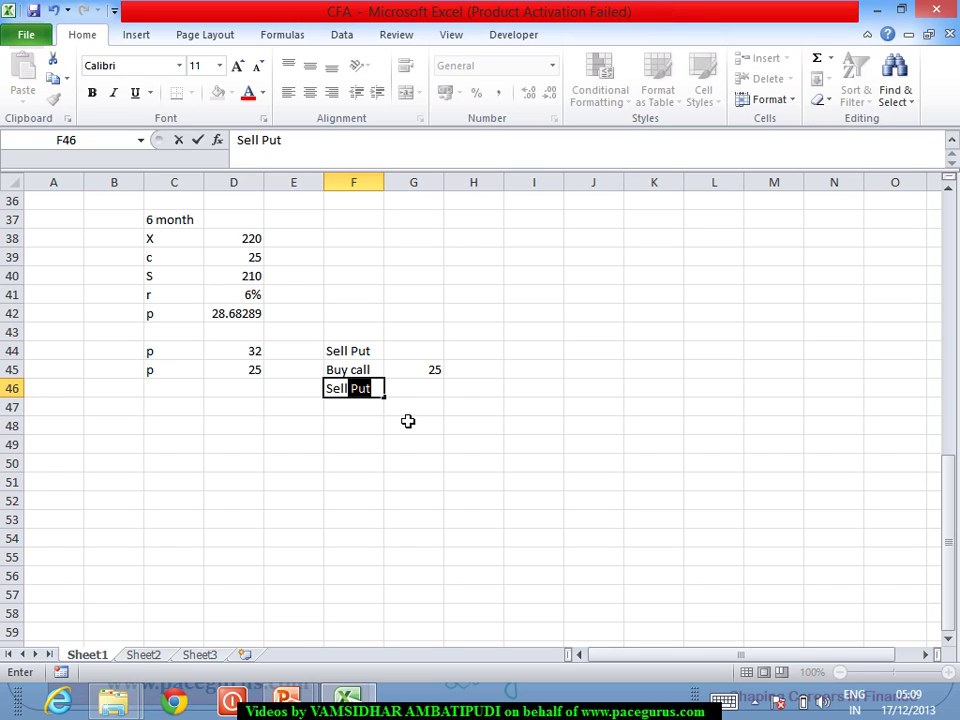
type("Stock")
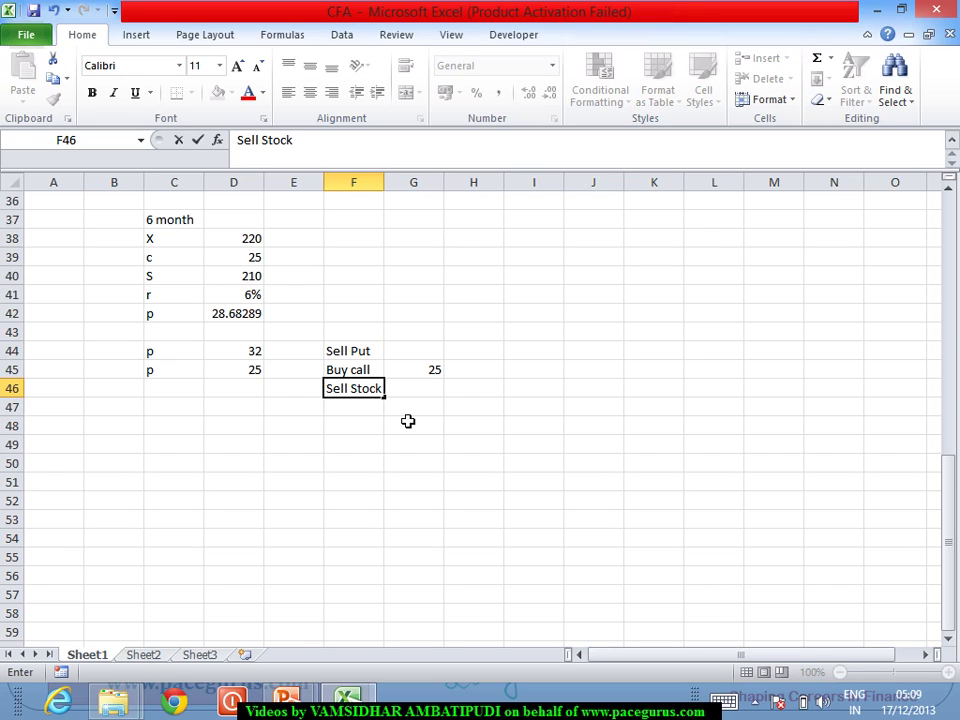
key("Tab")
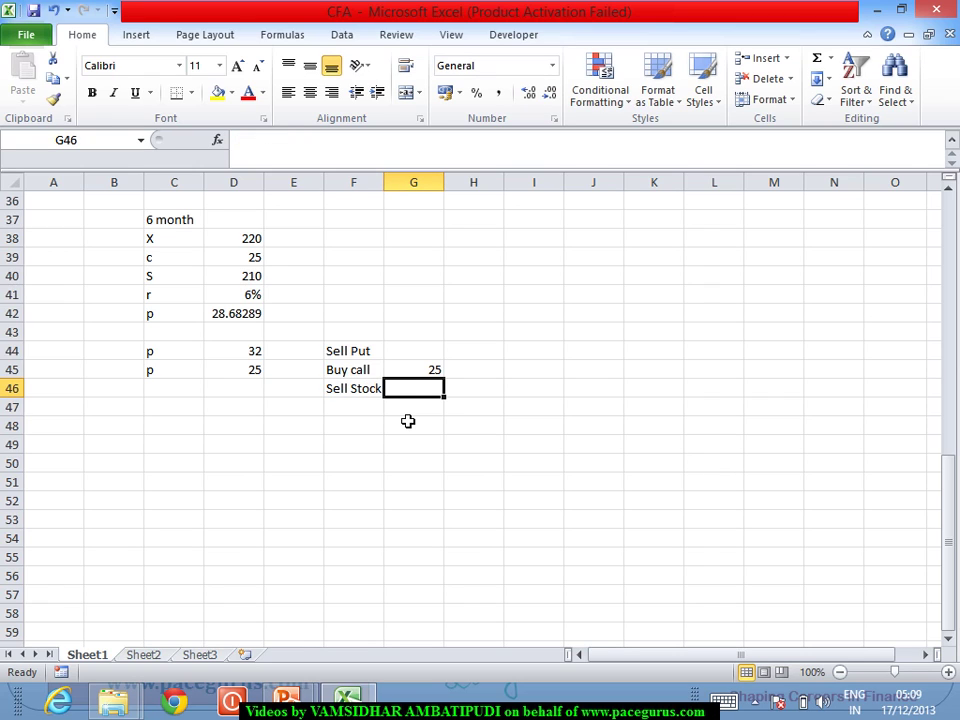
type("210")
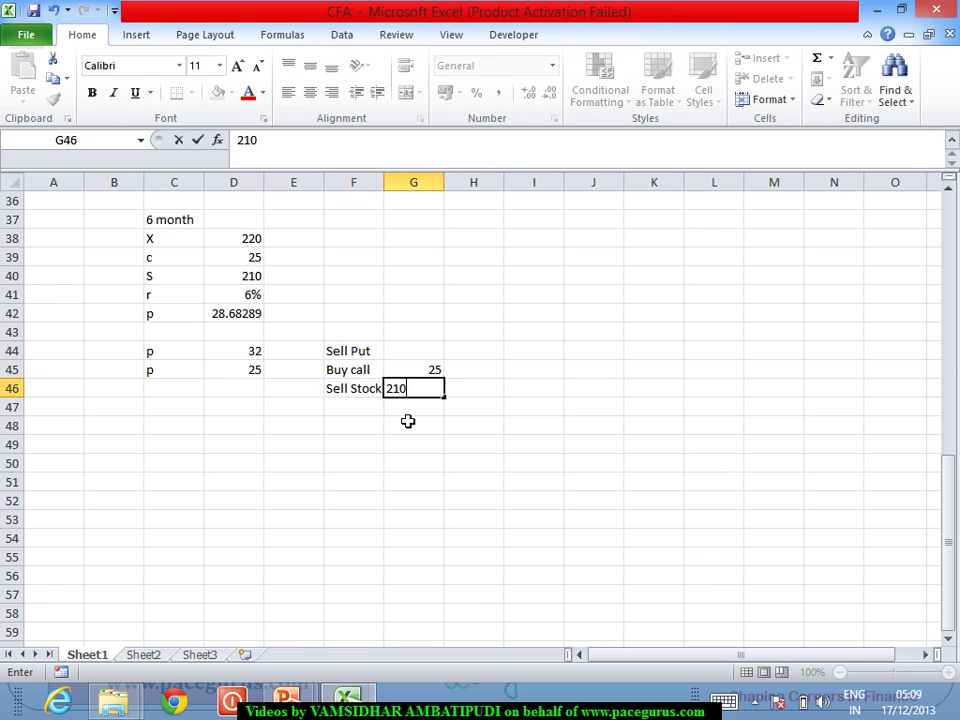
Change the Buy call amount in G45 to -25 so it counts as a cash outflow
key("Up")
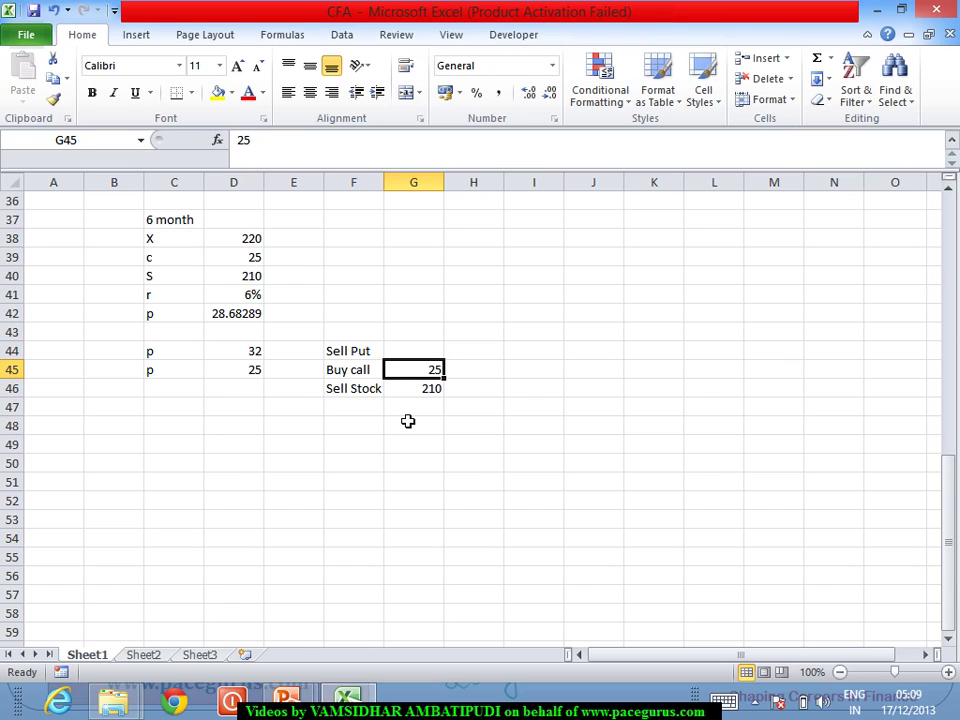
type("-25")
key("Return")
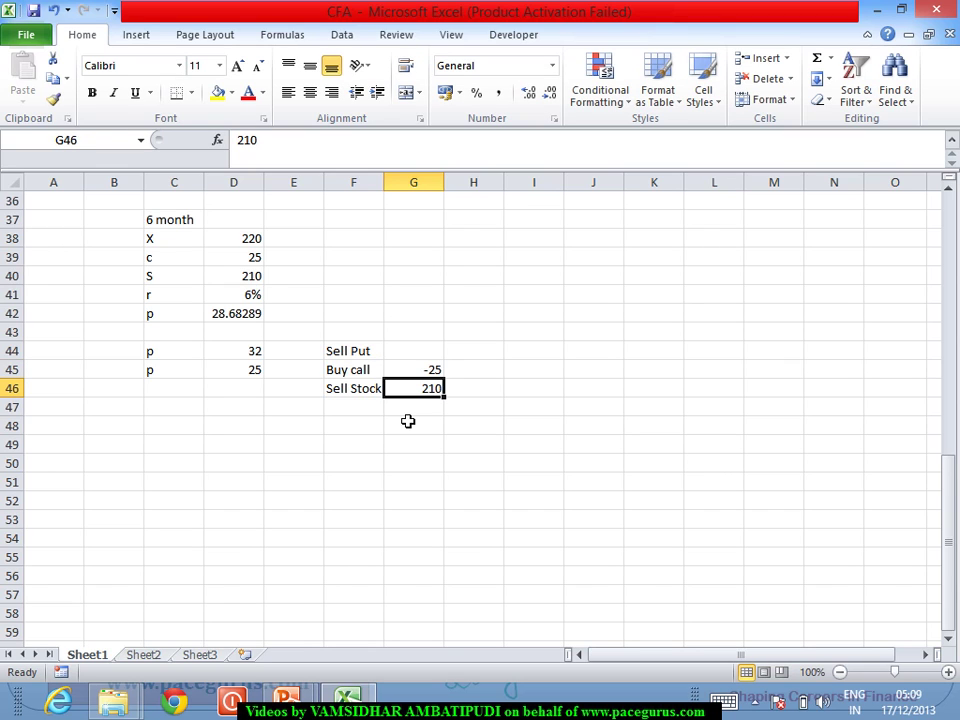
Label the bond leg in F47 as Buy a bond
key("Down")
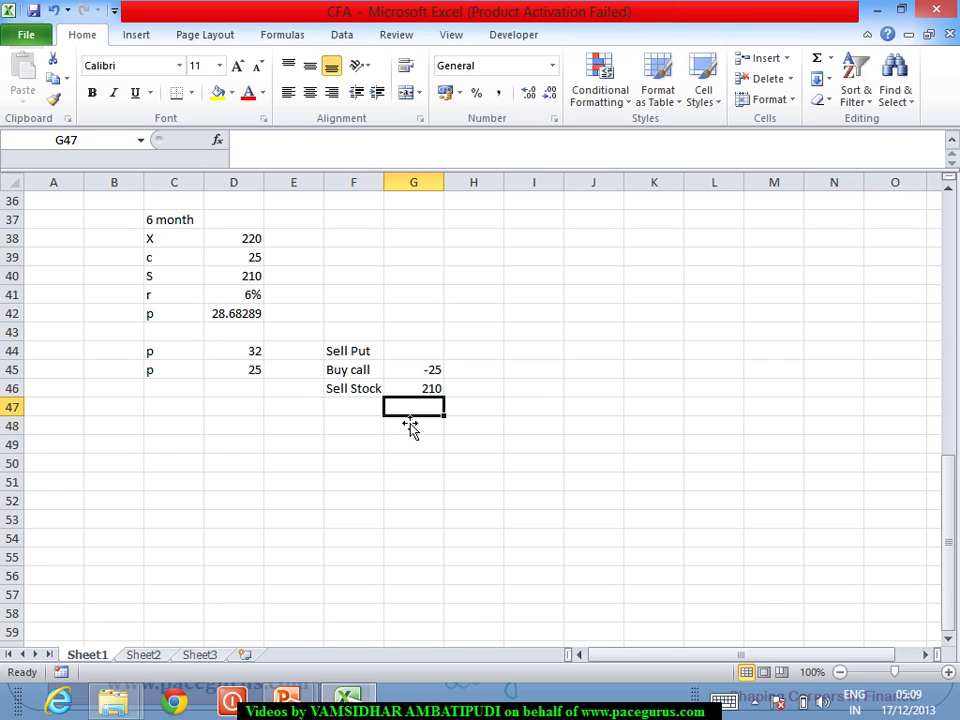
key("Left")
type("Buy")
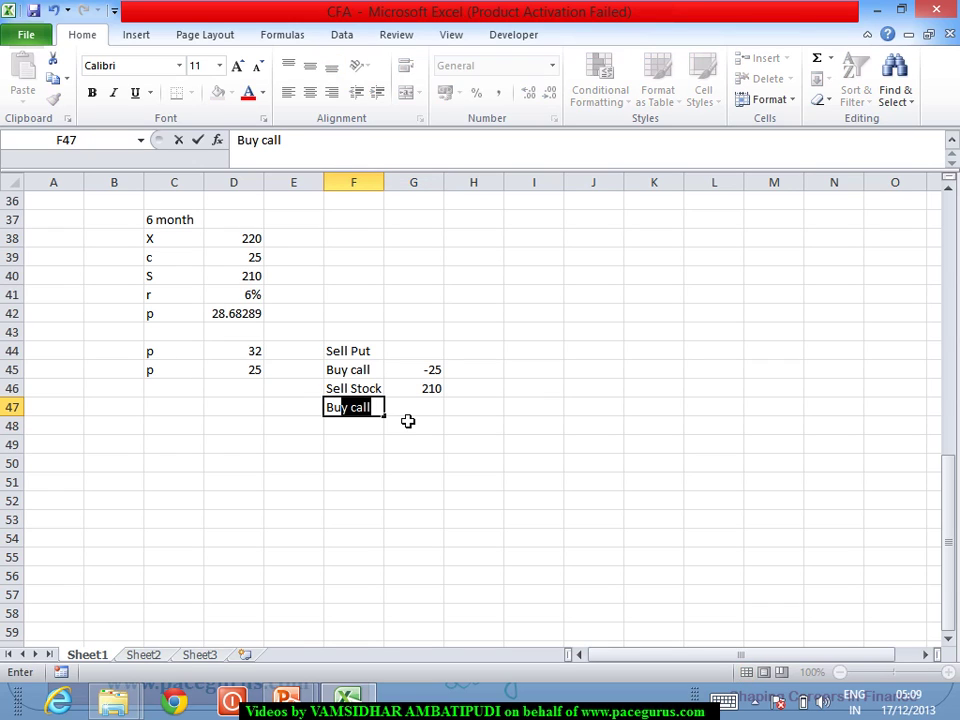
type(" a bon")
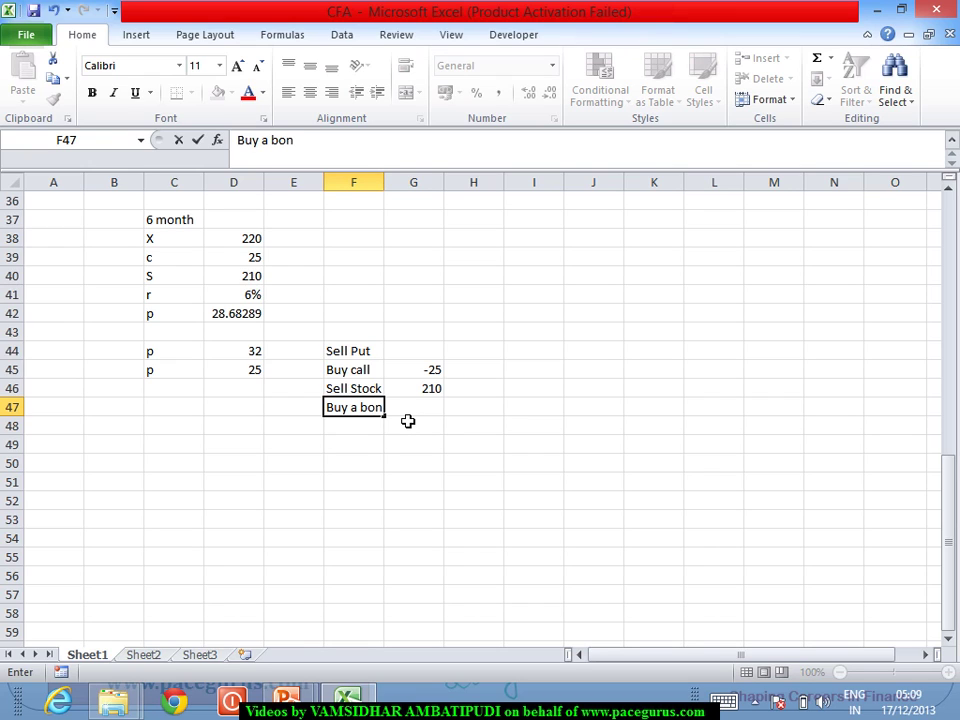
type("d")
key("Right")
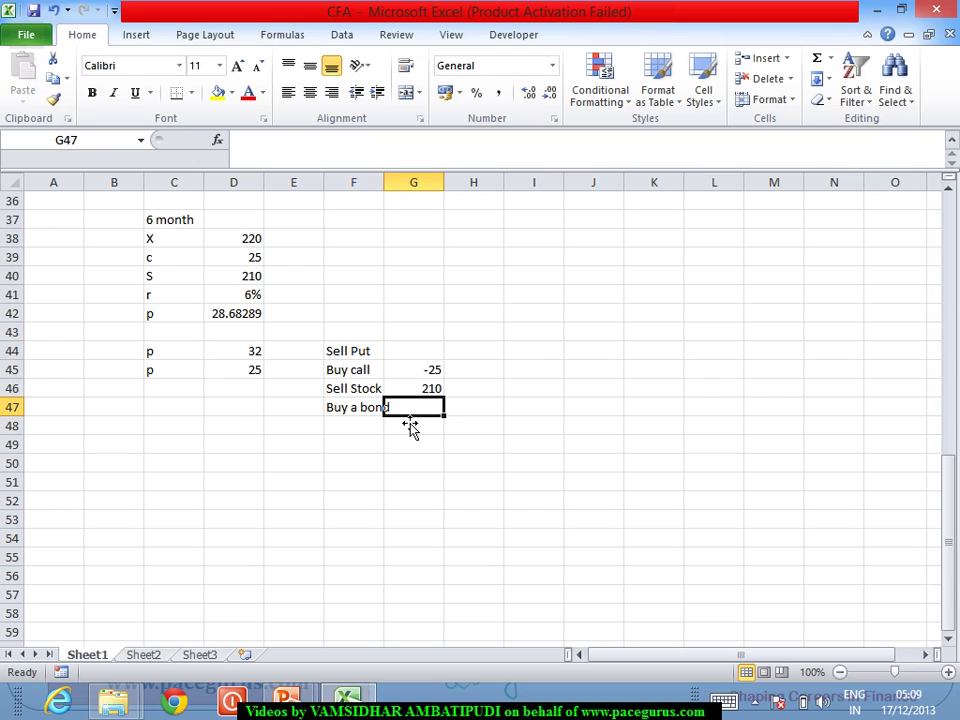
Calculate the bond's present value in G47 with =D38/(1+D41)^0.5, and widen column F to fit its labels
type("=")
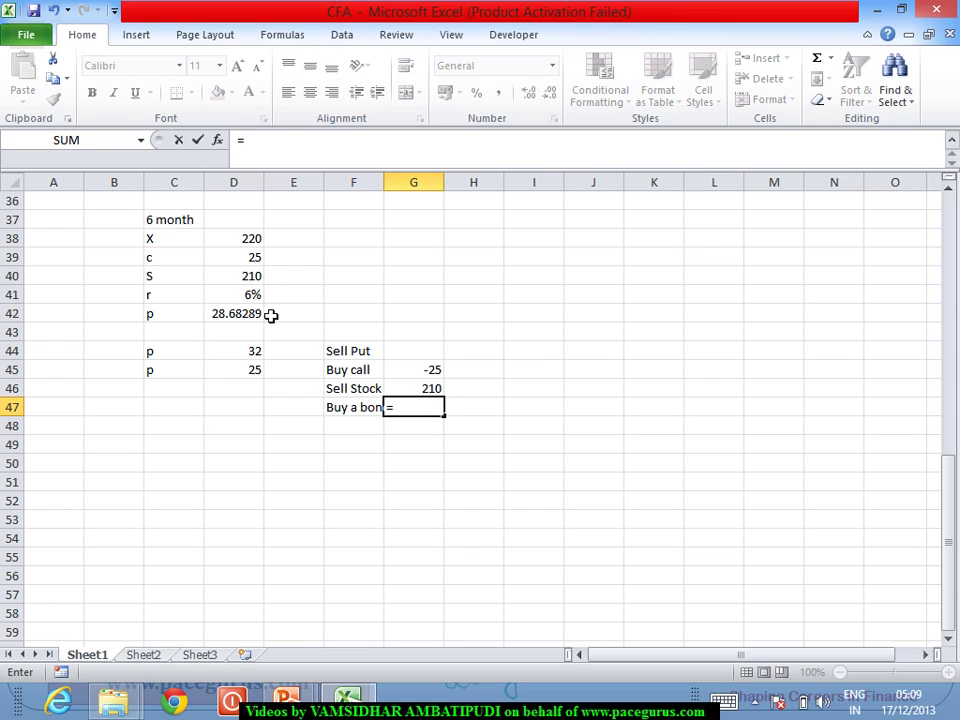
left_click(247, 241)
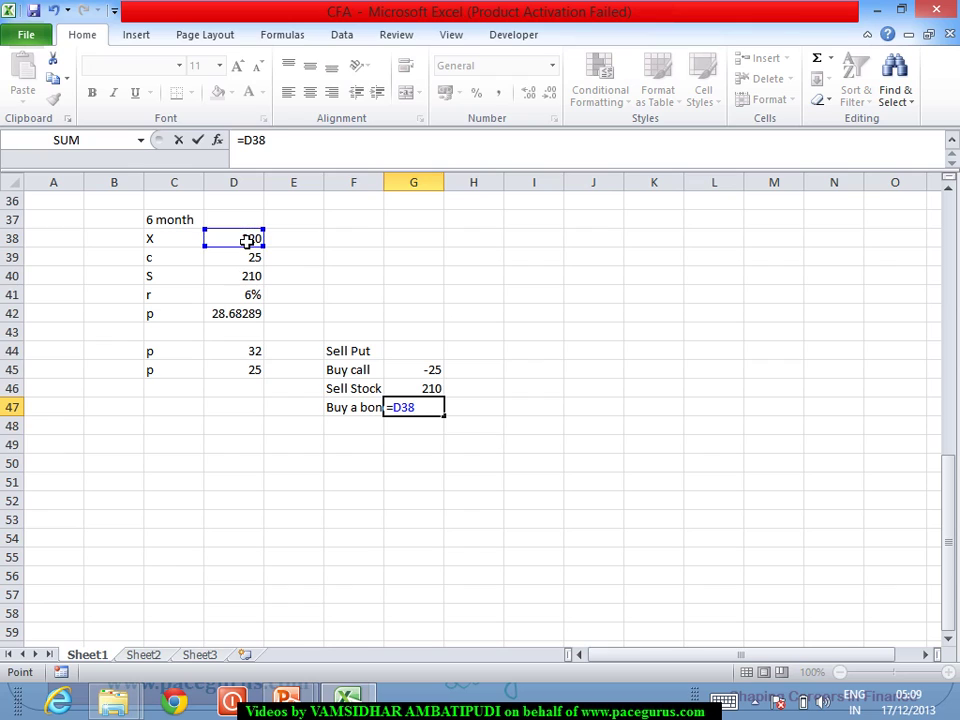
type("/(1+")
left_click(252, 300)
type(")")
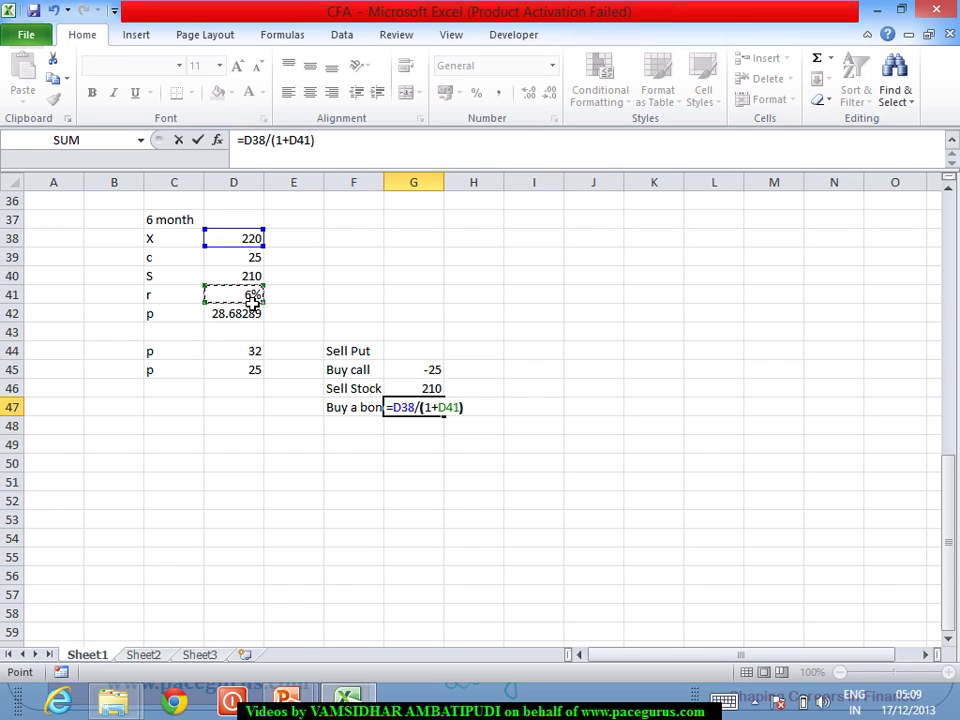
type("^0.5")
key("Tab")
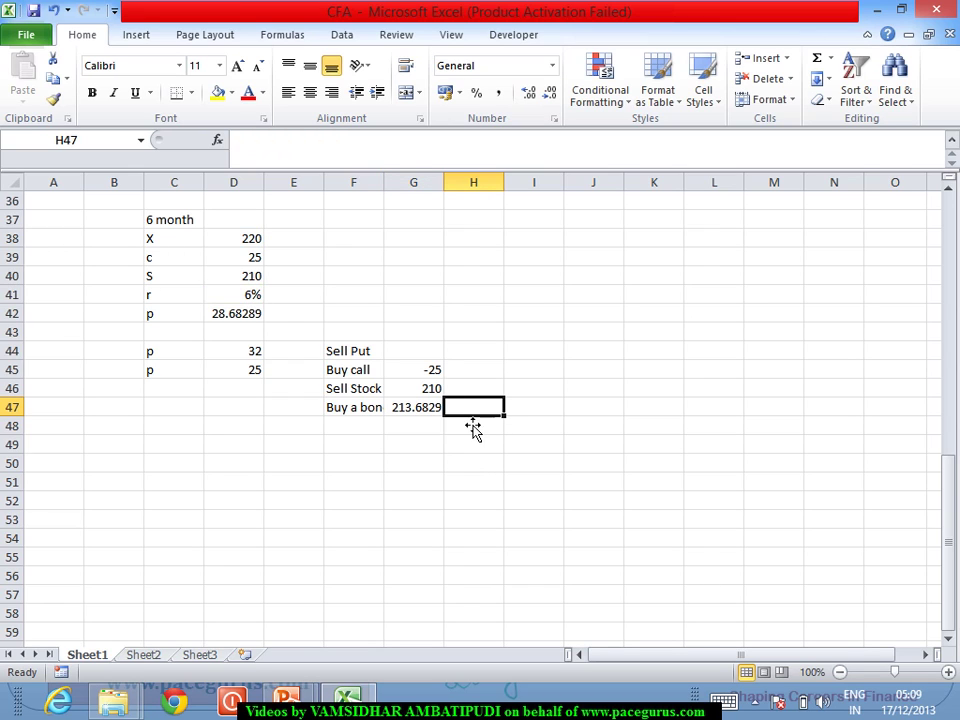
left_click(423, 412)
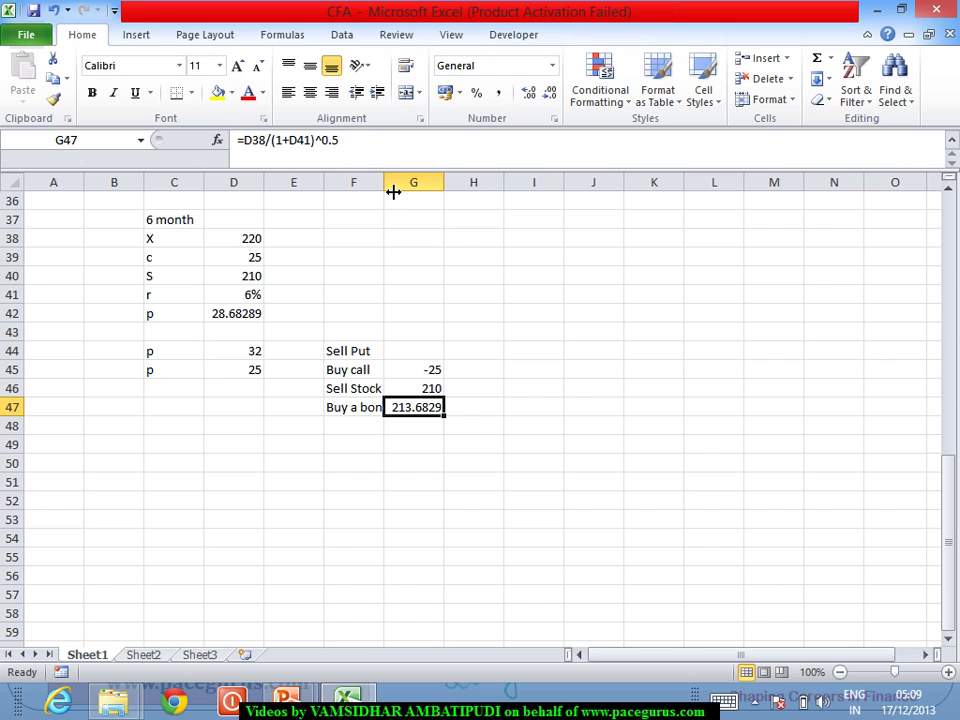
left_click_drag(393, 191, 403, 192)
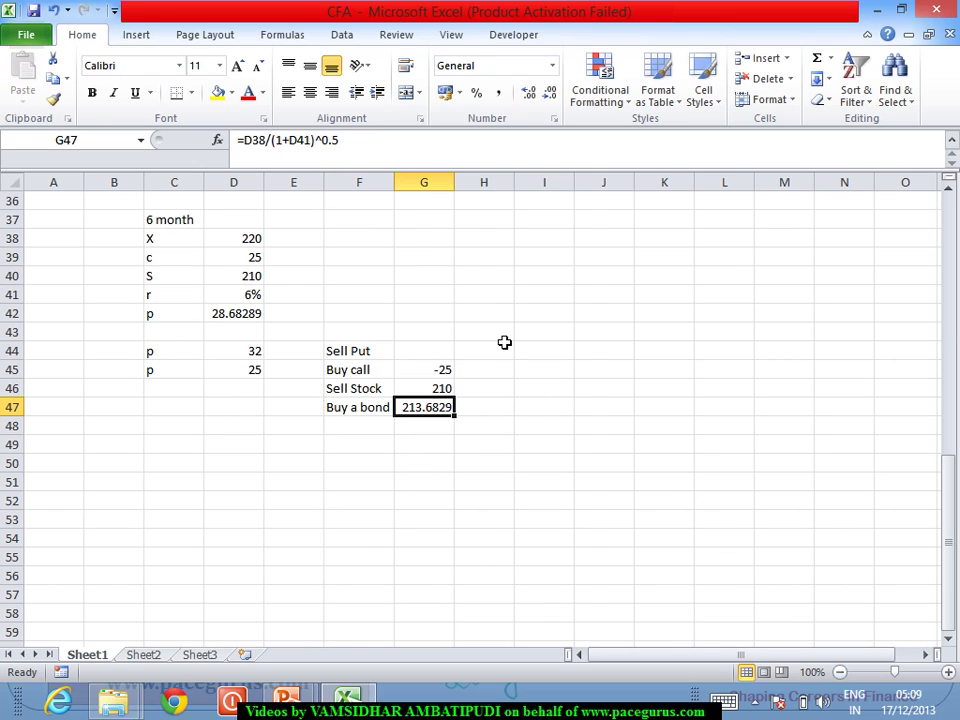
Turn the bond amount in G47 into an outflow by changing its formula to =-D38/(1+D41)^0.5
left_click(443, 391)
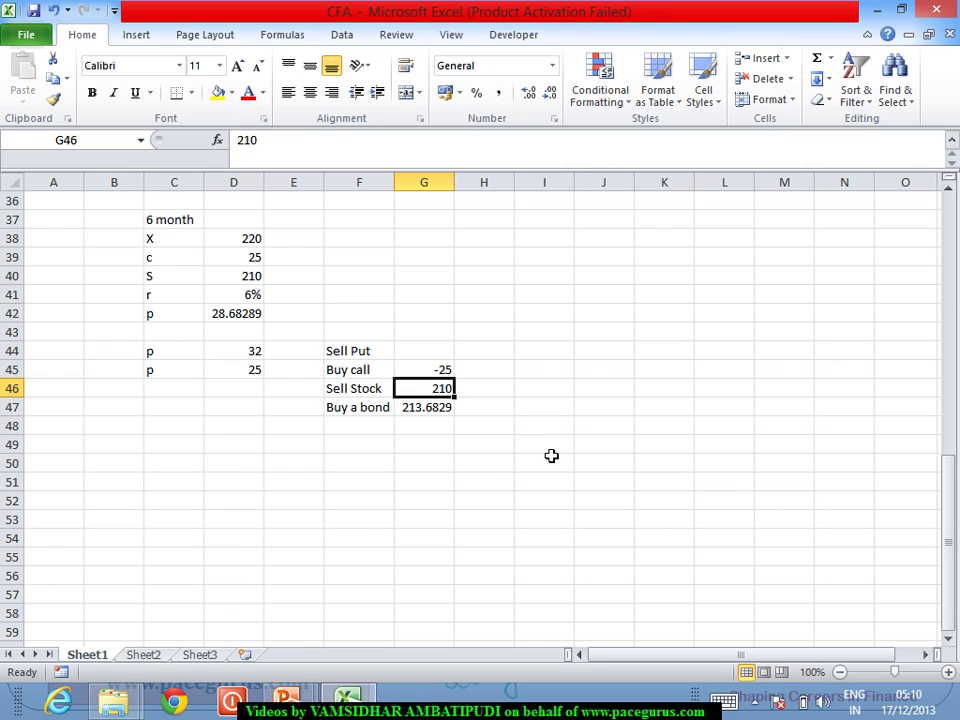
left_click(434, 413)
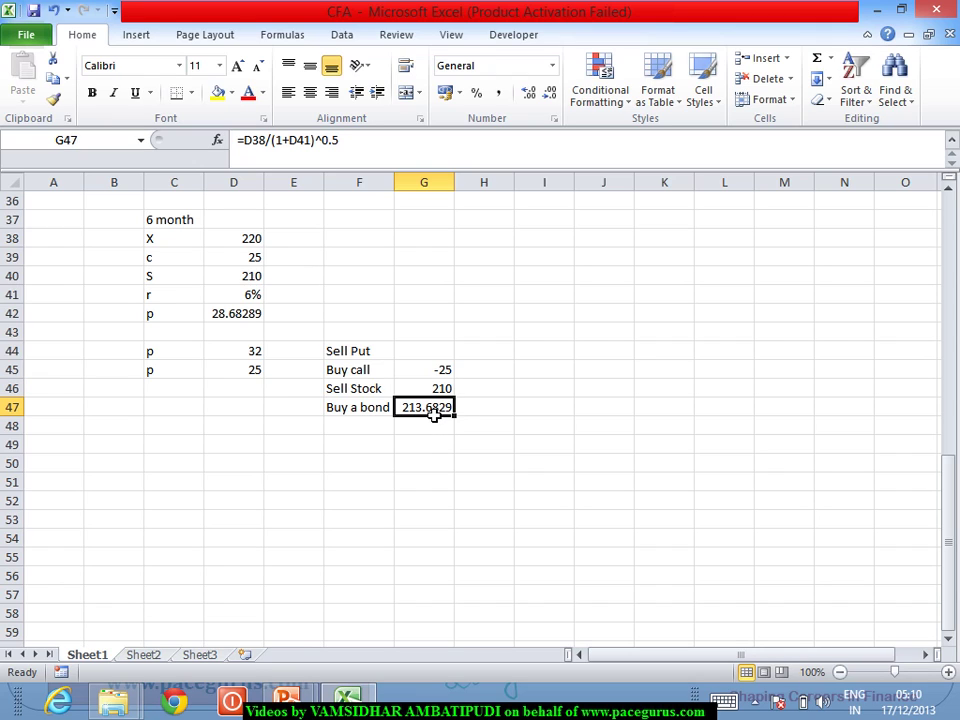
left_click(249, 146)
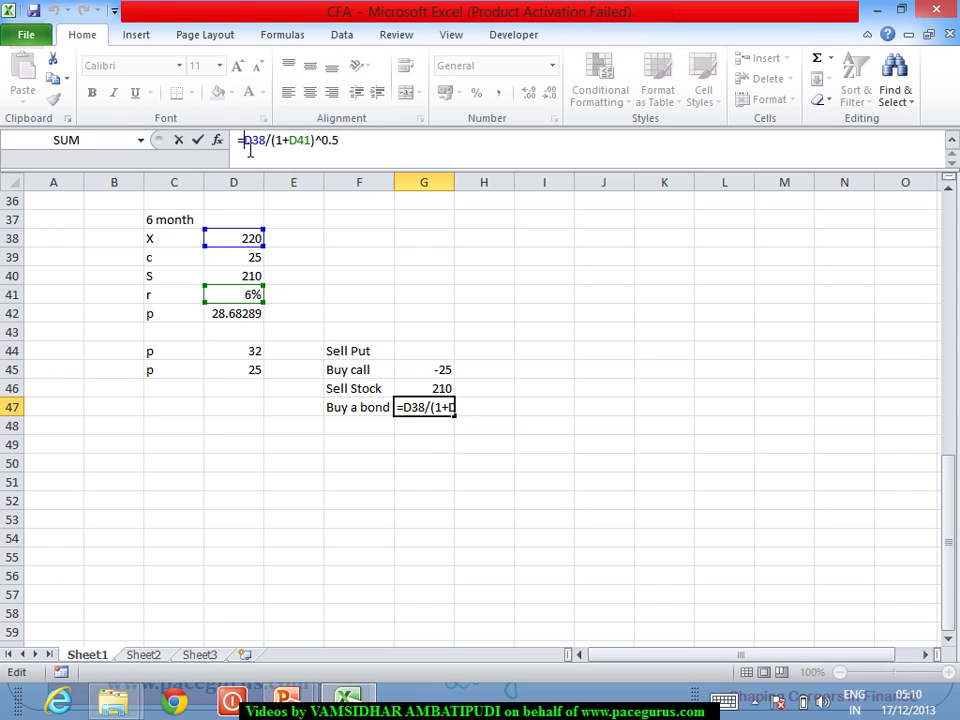
type("-")
key("Return")
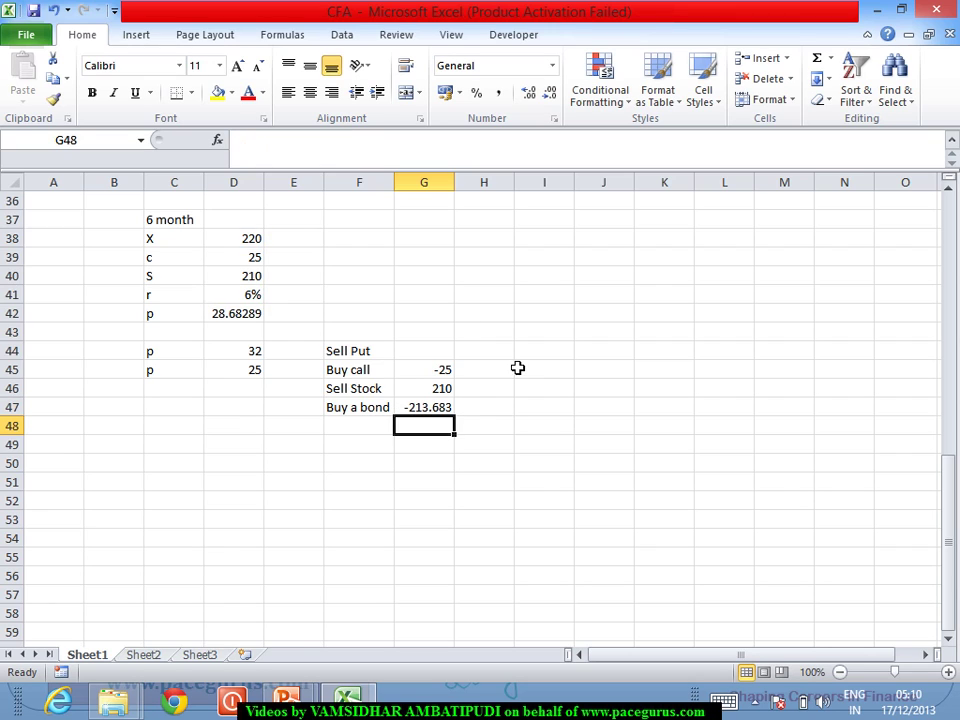
left_click(428, 408)
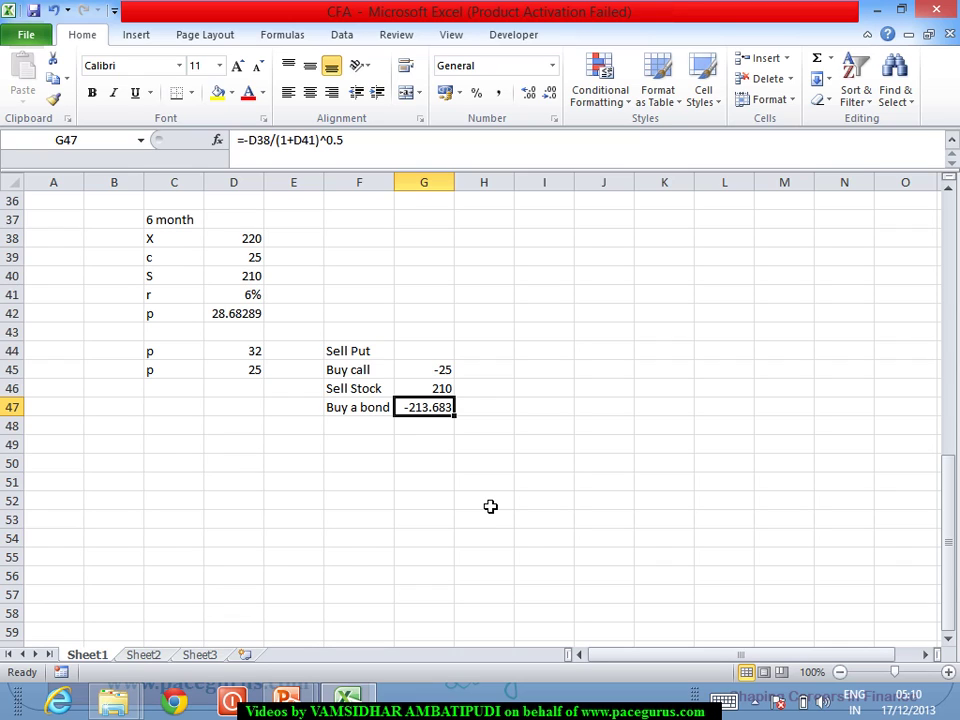
left_click(438, 370)
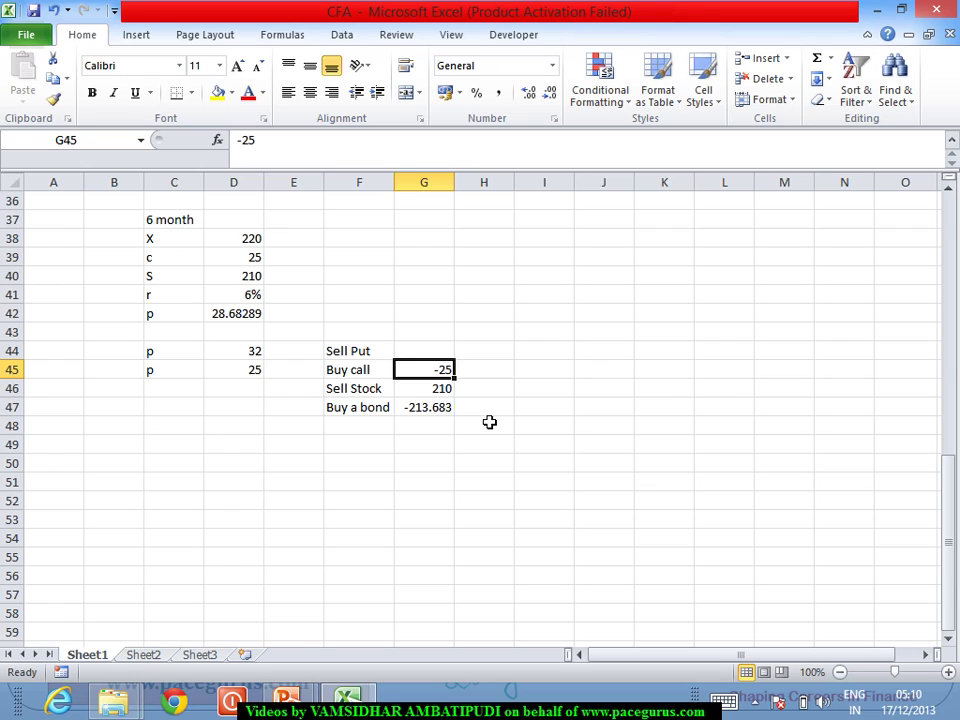
left_click(433, 447)
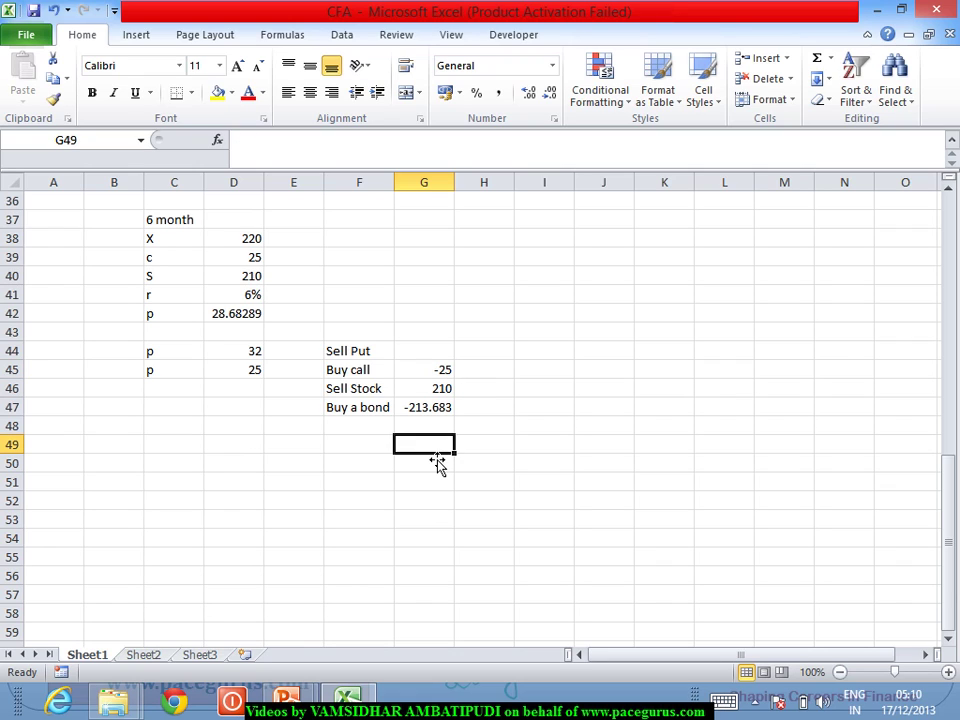
Total the call, stock and bond cash flows in G49 with =SUM(G45:G47)
type("=")
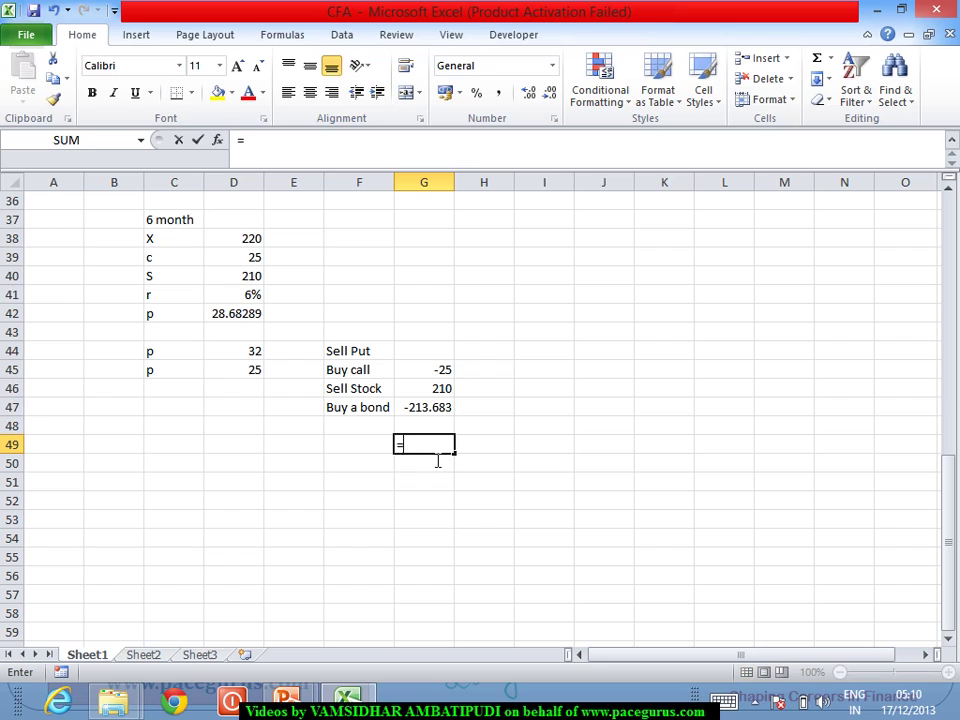
type("Sum")
key("Tab")
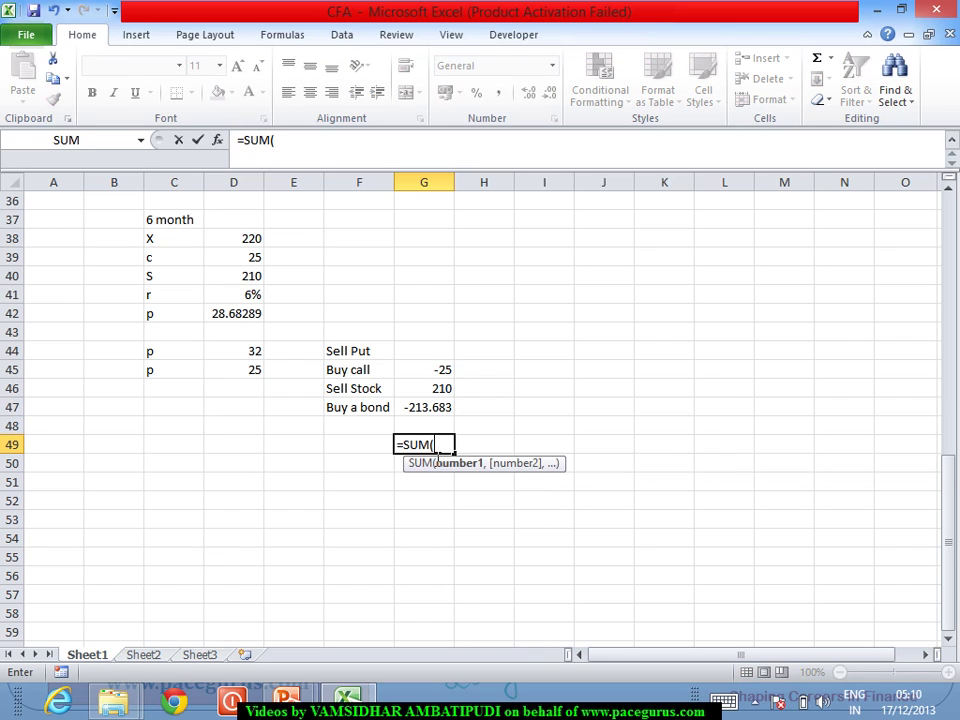
left_click_drag(437, 375, 439, 407)
key("Return")
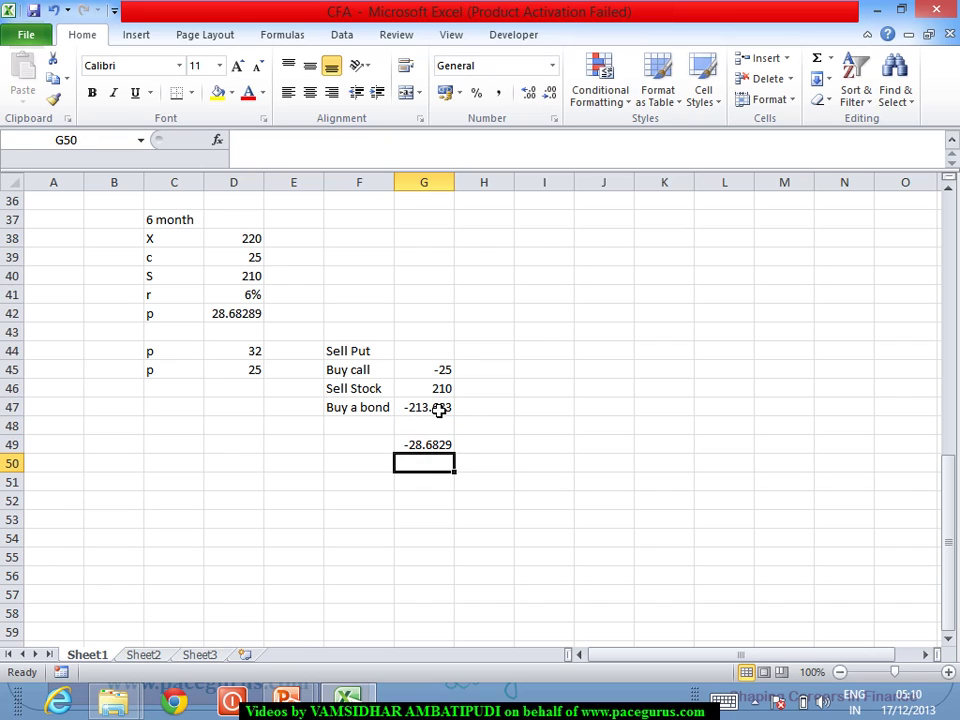
Enter the put's market price of 32 in G50 as the inflow from selling it
left_click(228, 358)
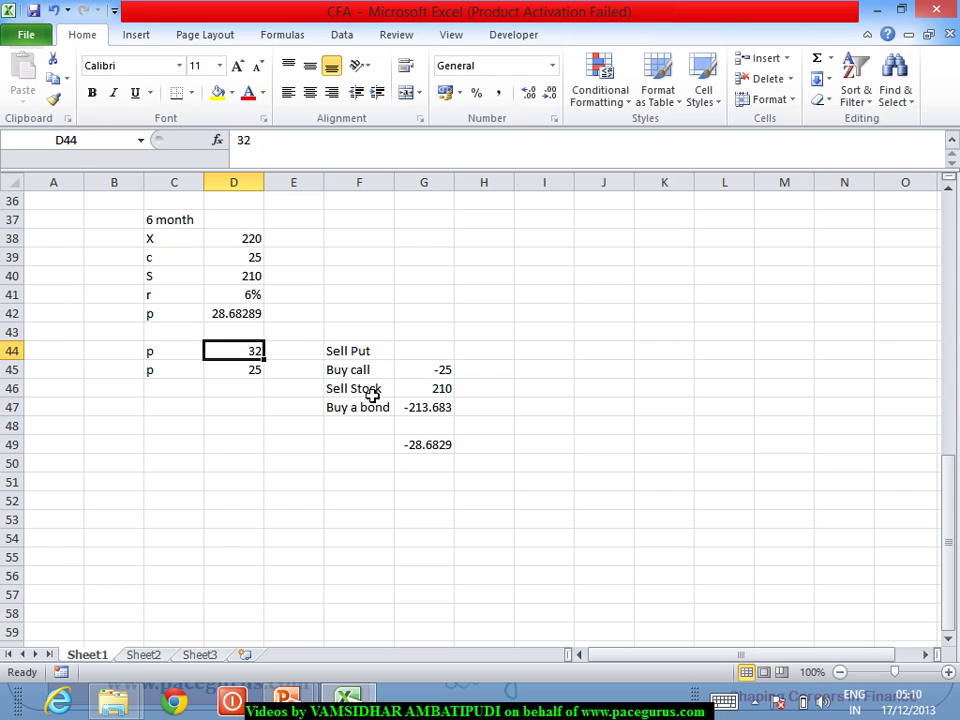
left_click(424, 469)
type("32")
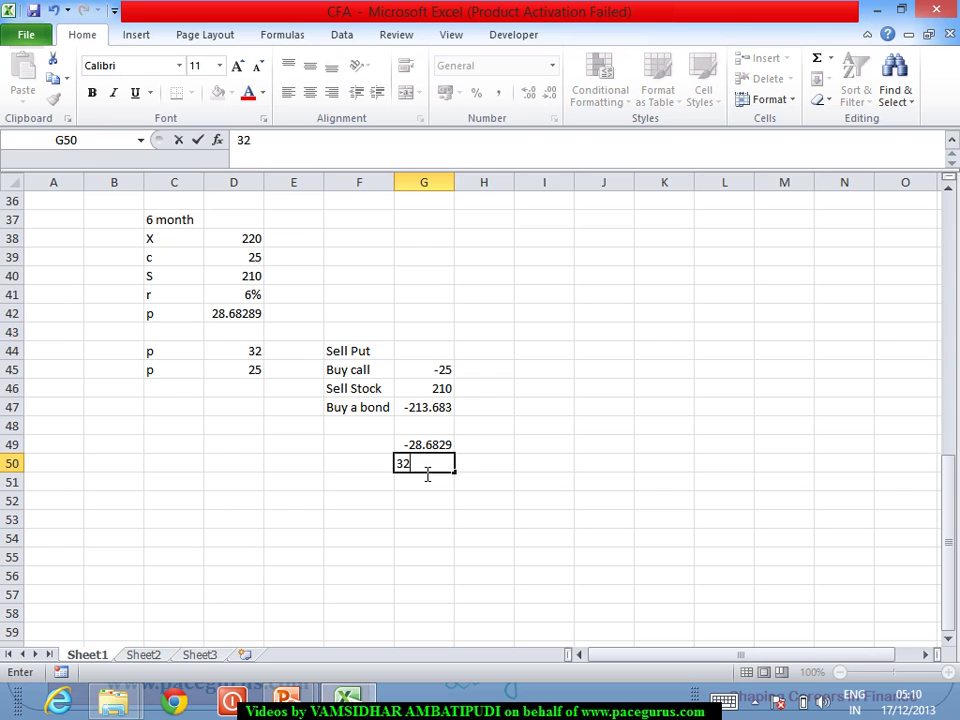
key("Return")
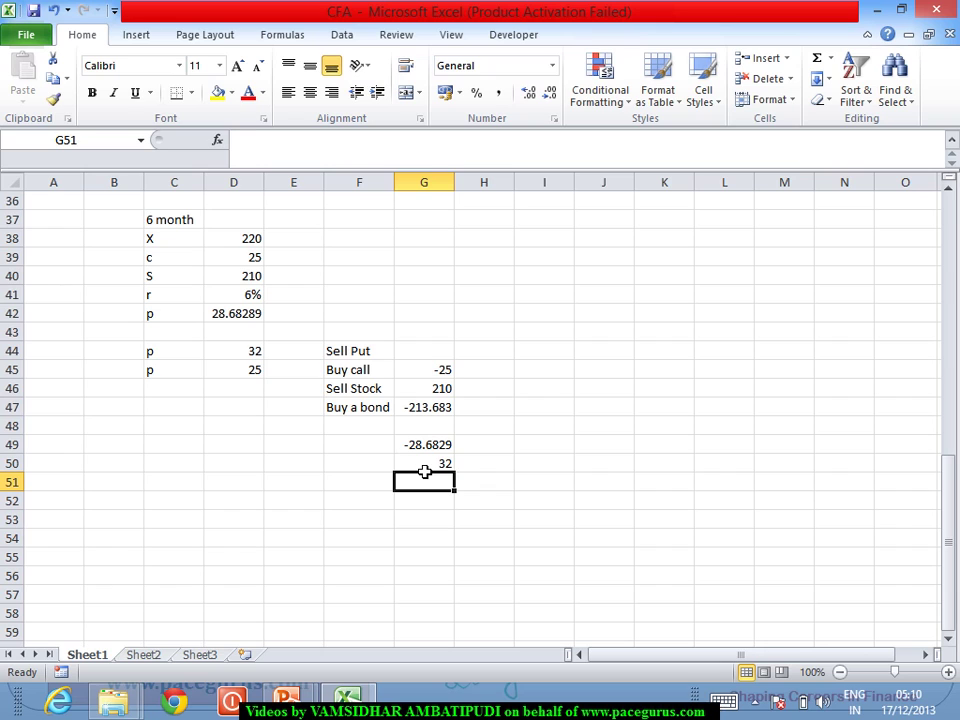
Calculate the net arbitrage profit in G51 with =SUM(G49:G50)
type("=Su")
key("Tab")
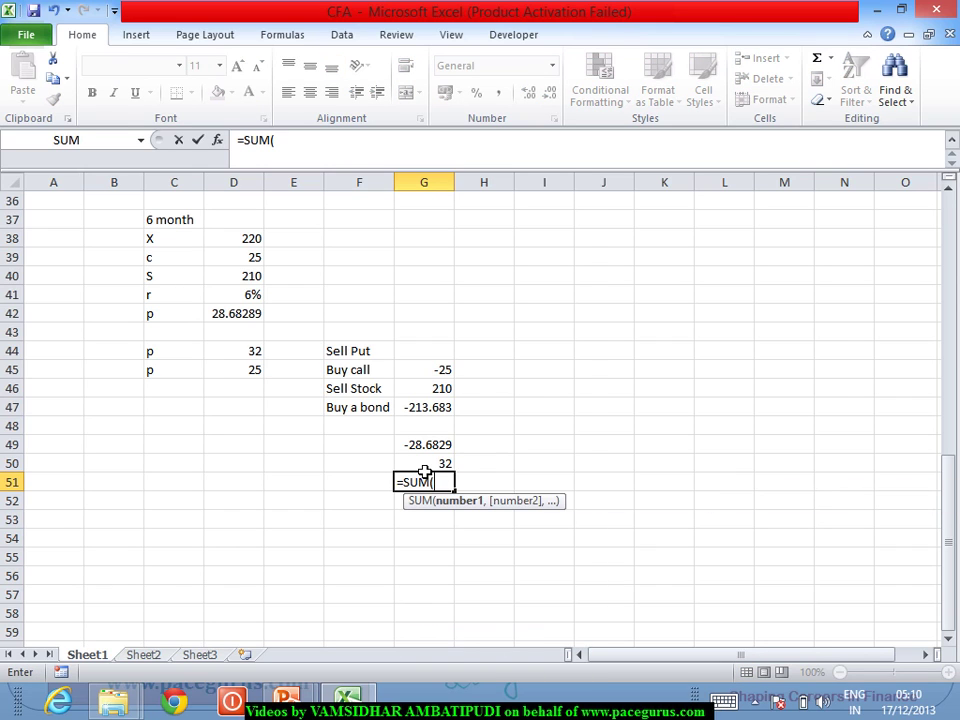
left_click(440, 443)
left_click_drag(440, 443, 441, 468)
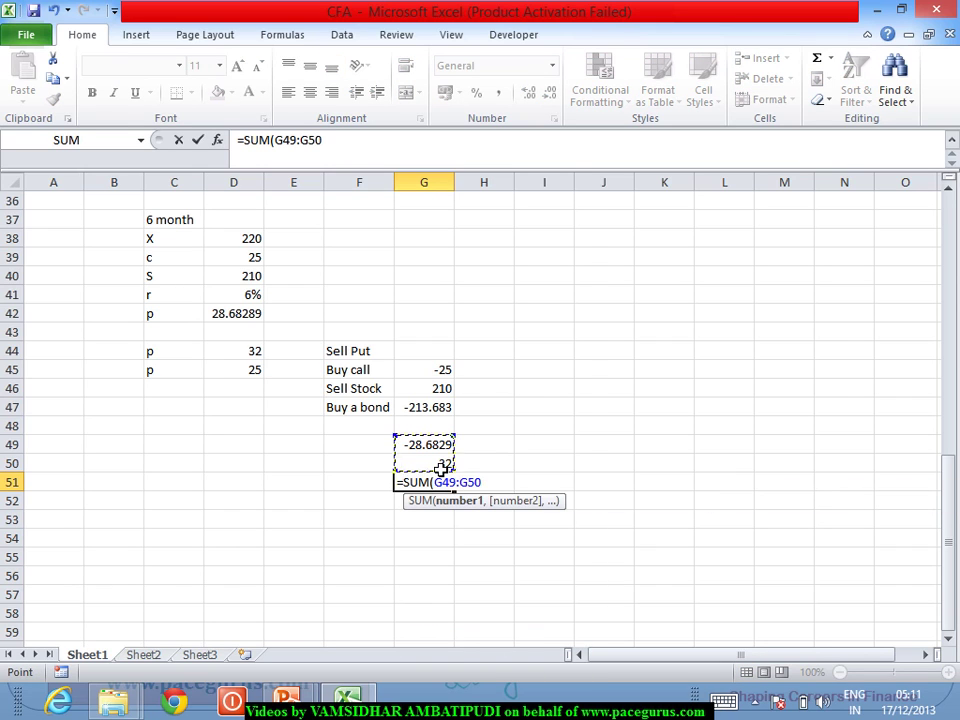
key("Return")
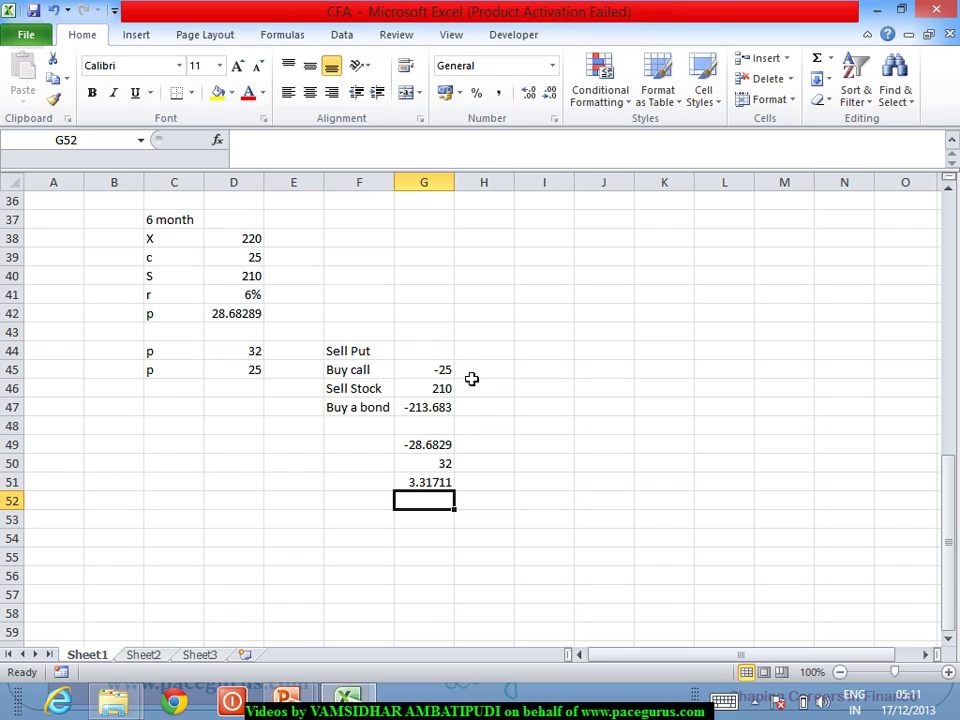
Enter 220 in H47 as the bond's value at maturity
left_click(497, 413)
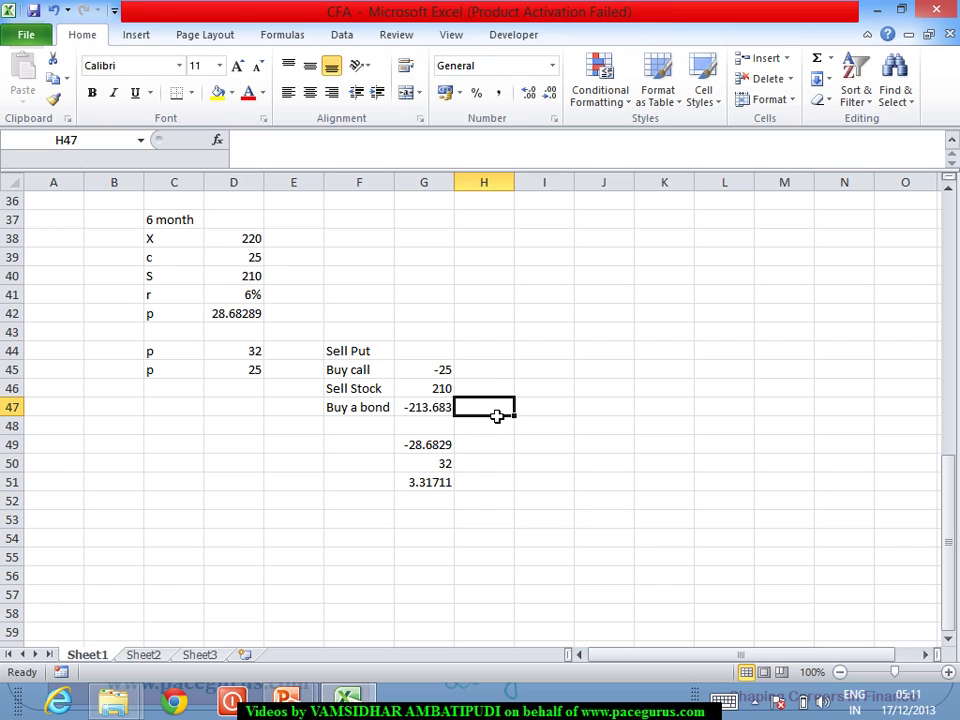
type("220")
key("Return")
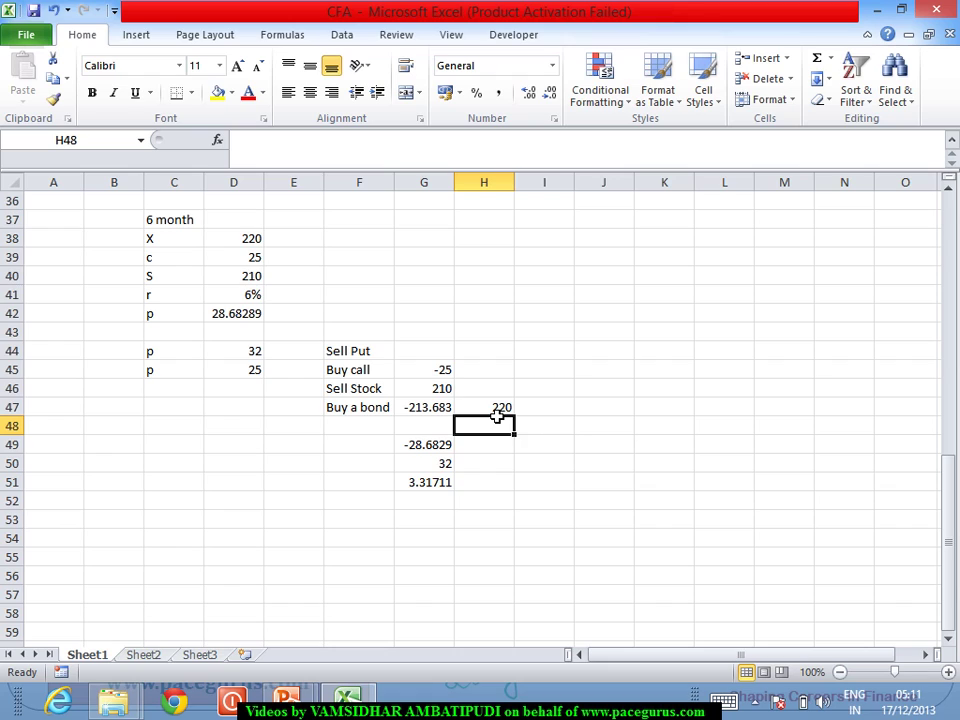
Enter two possible stock prices at expiry, 225 in I42 and 200 in I43
left_click(541, 320)
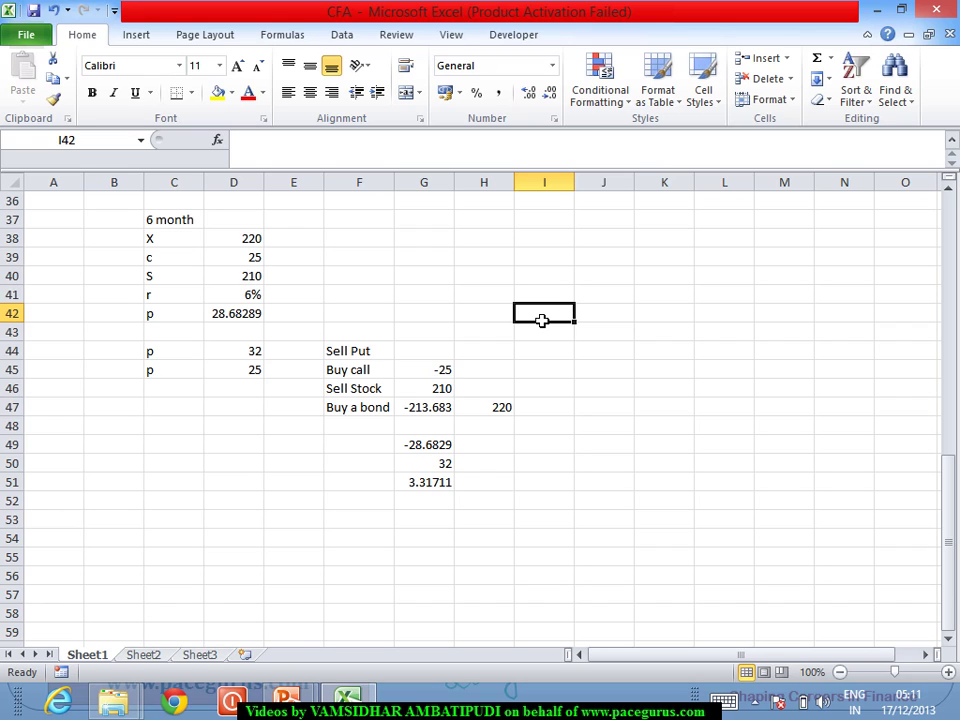
type("225")
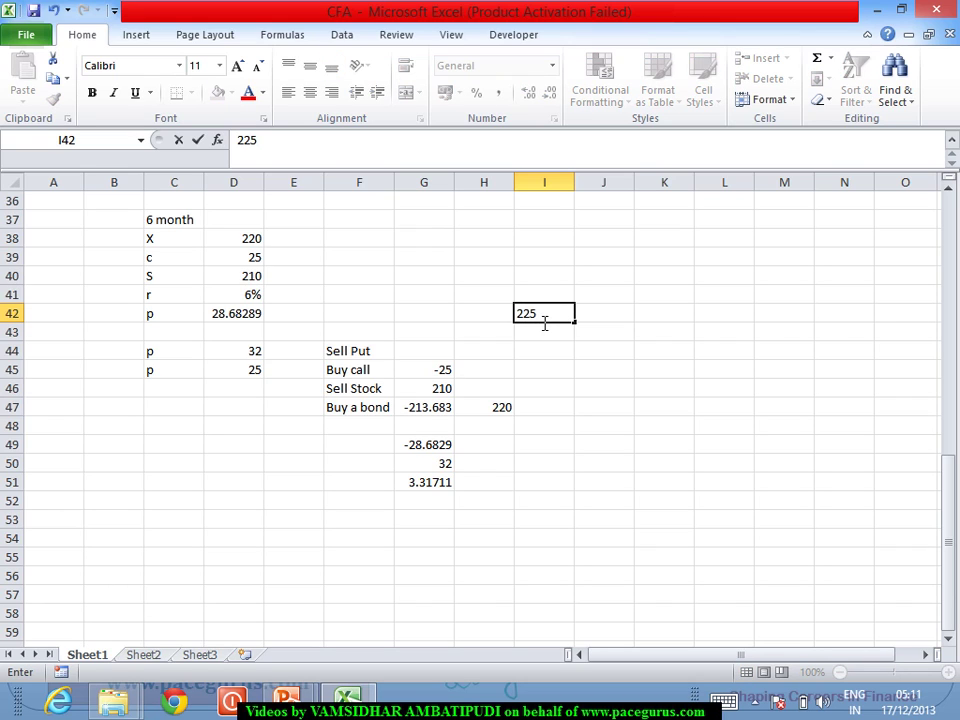
key("Return")
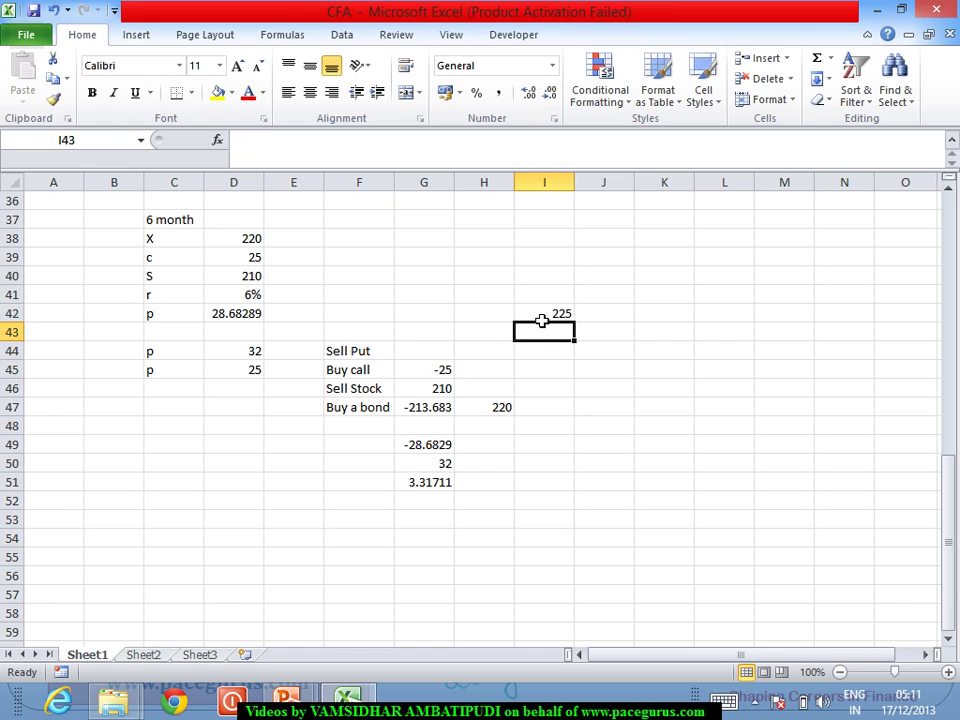
type("200")
key("Return")
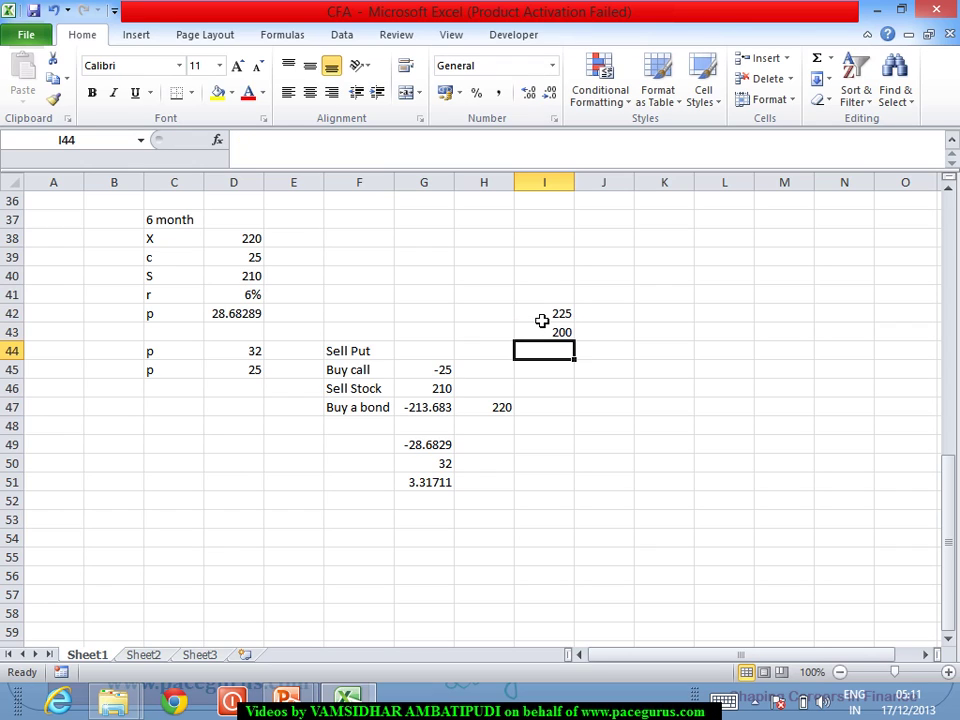
For the 225 stock price, enter the expiry payoffs -15 for the stock in H46 and 5 for the call in H45
left_click(541, 316)
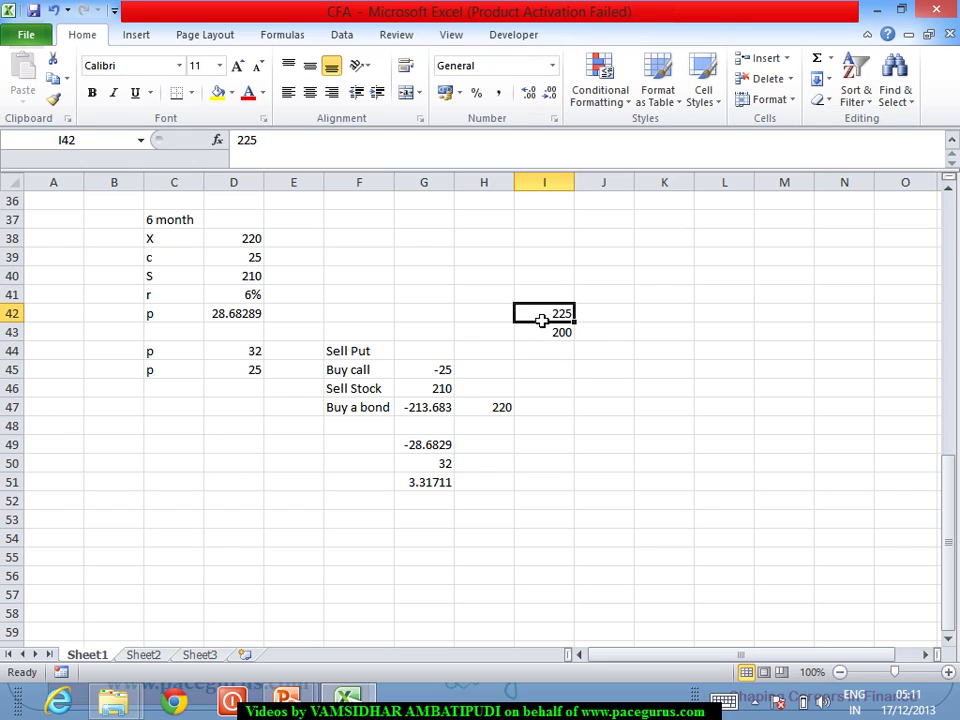
left_click(502, 394)
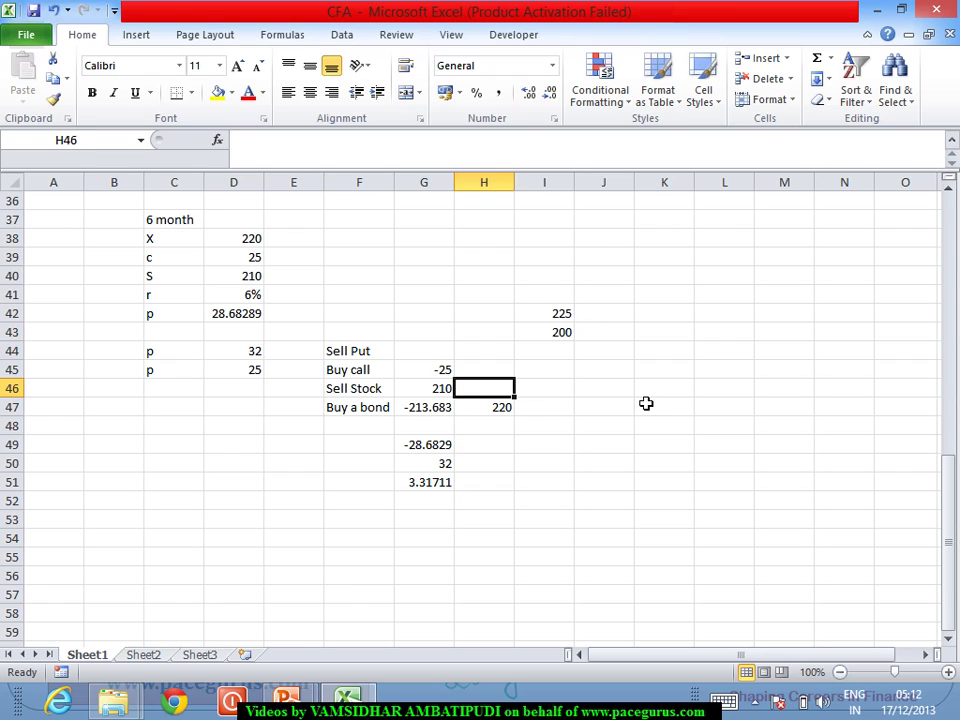
type("-15")
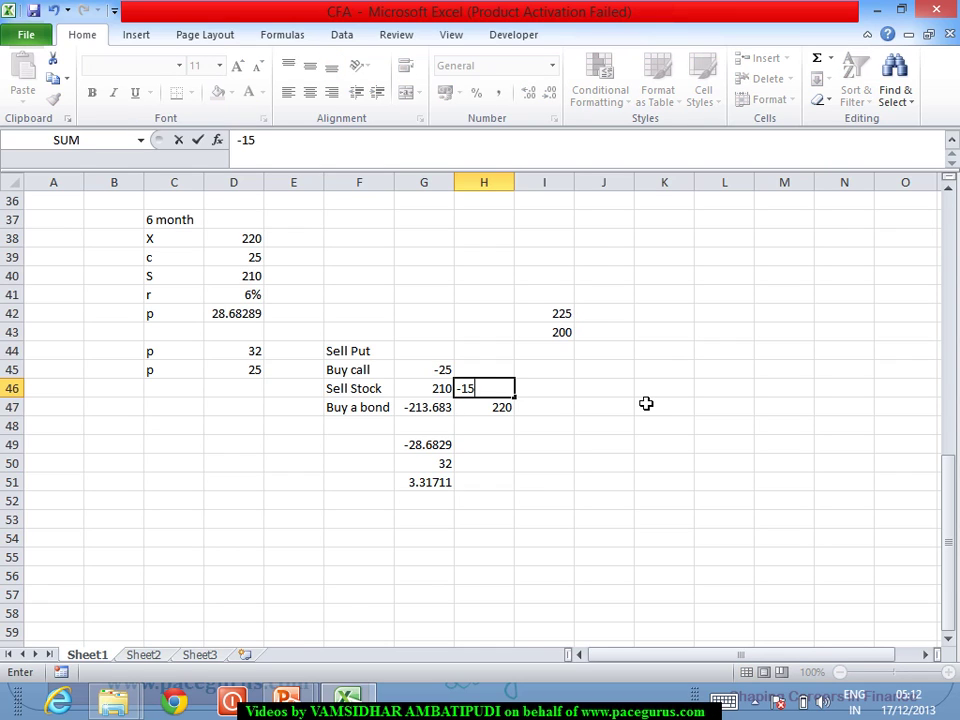
key("Tab")
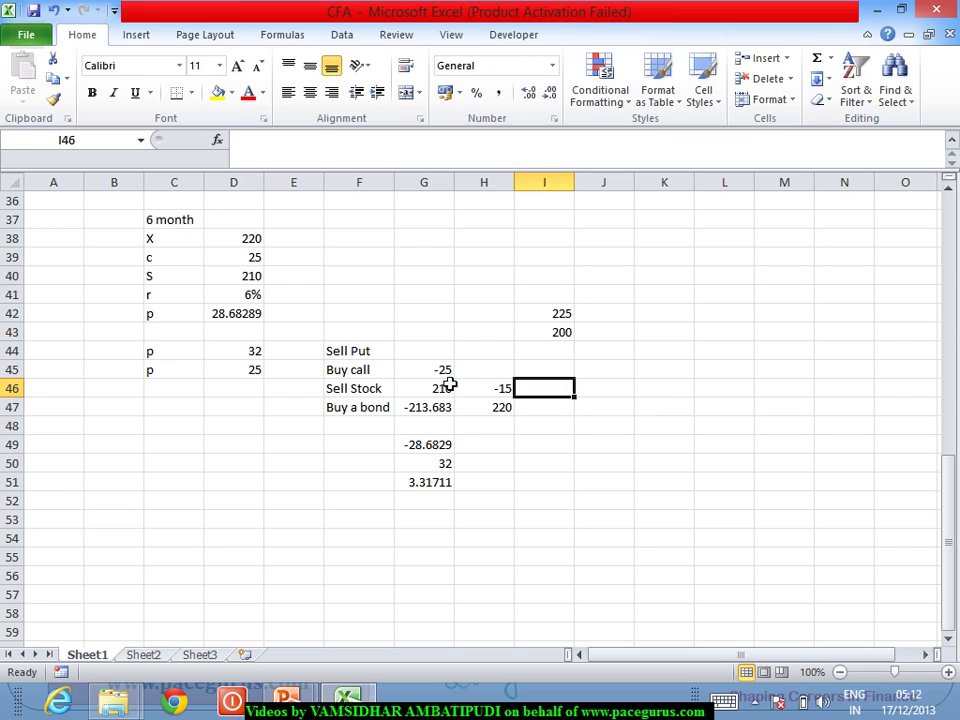
left_click(484, 373)
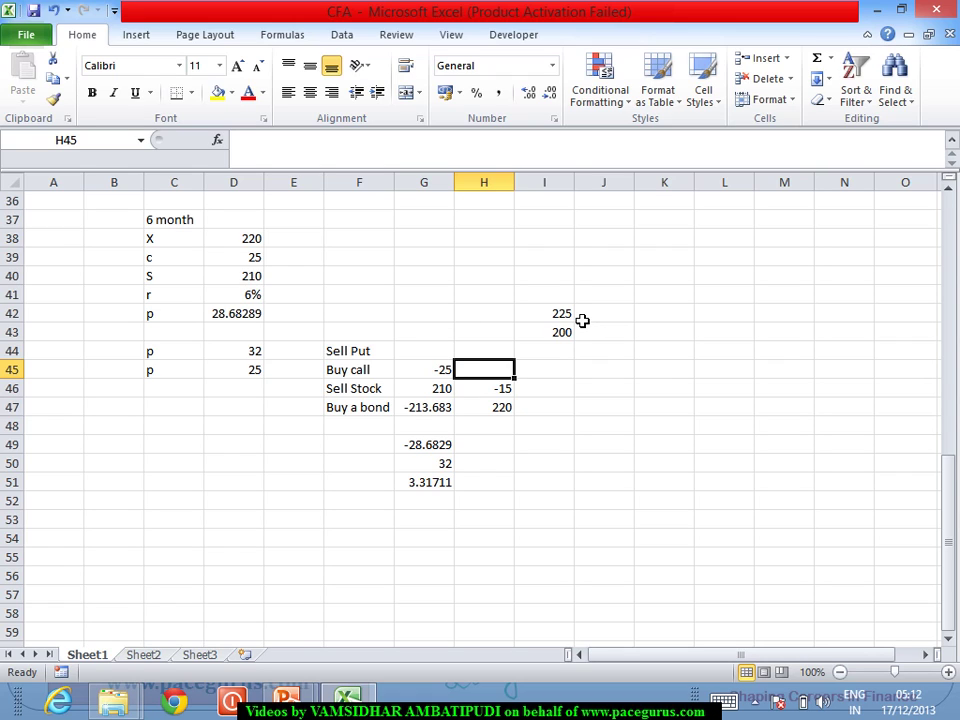
type("5")
key("Return")
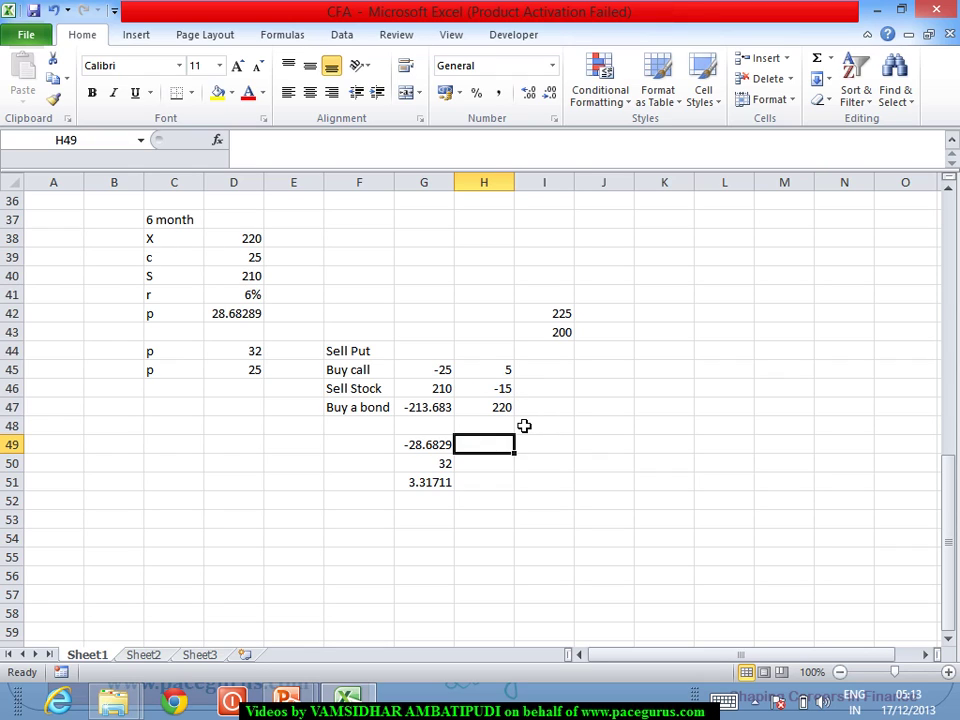
Enter 210 in H49 as the combined expiry payoff of the call, stock and bond
type("210")
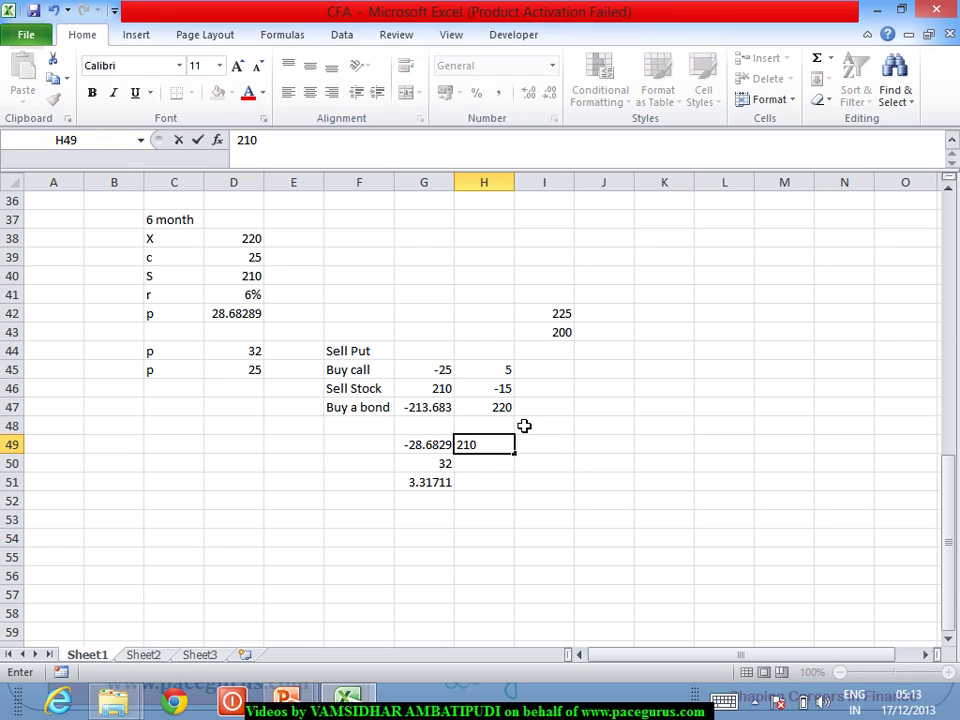
key("Tab")
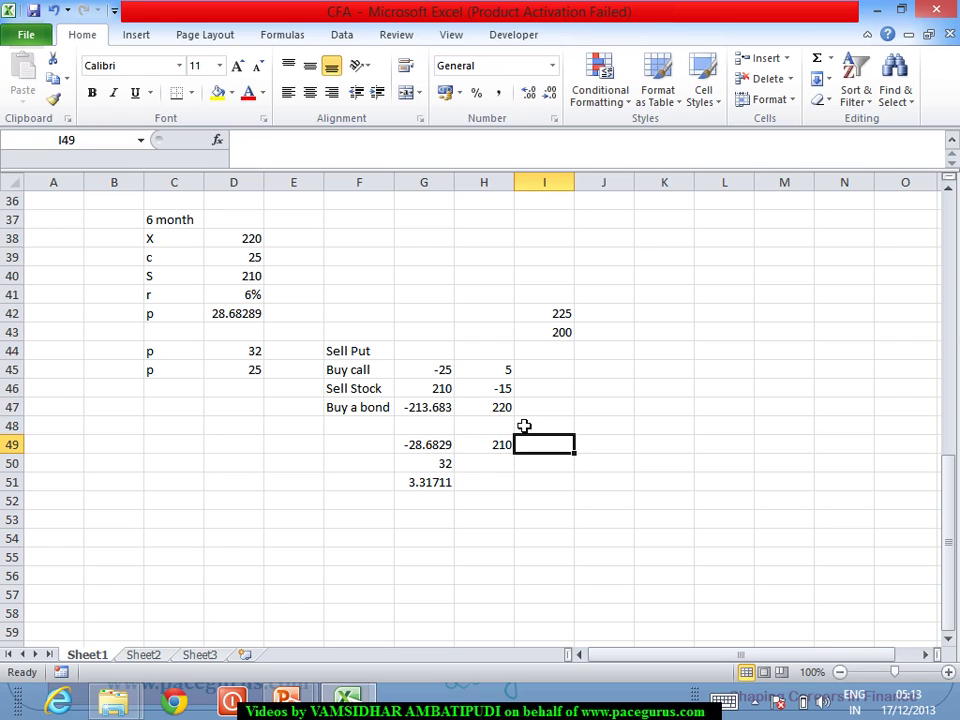
left_click(493, 449)
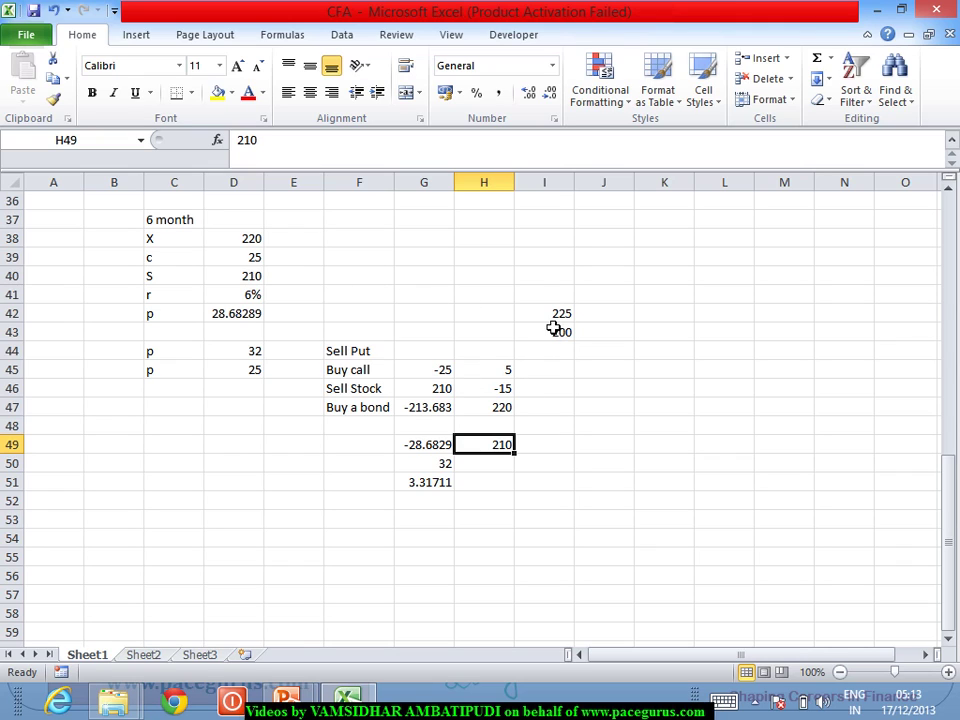
left_click(508, 392)
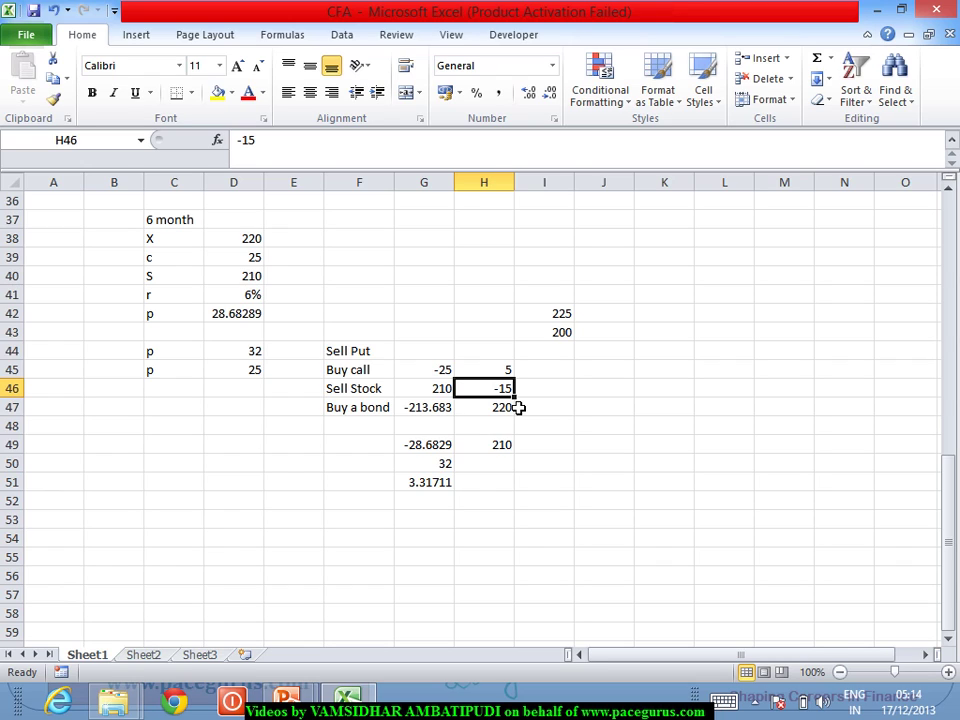
left_click(249, 358)
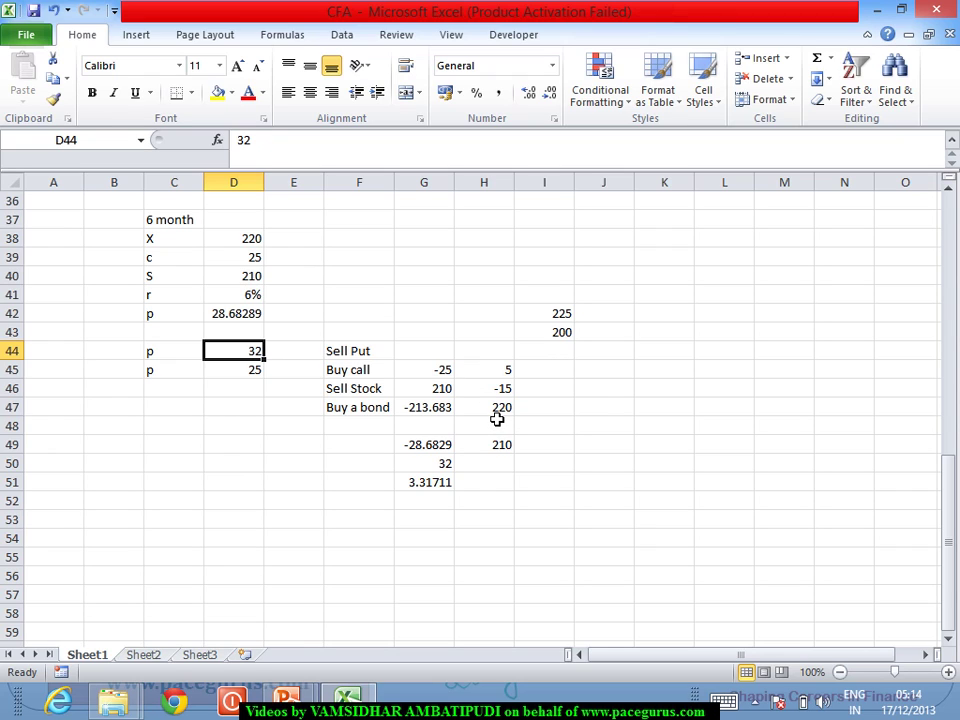
left_click(497, 414)
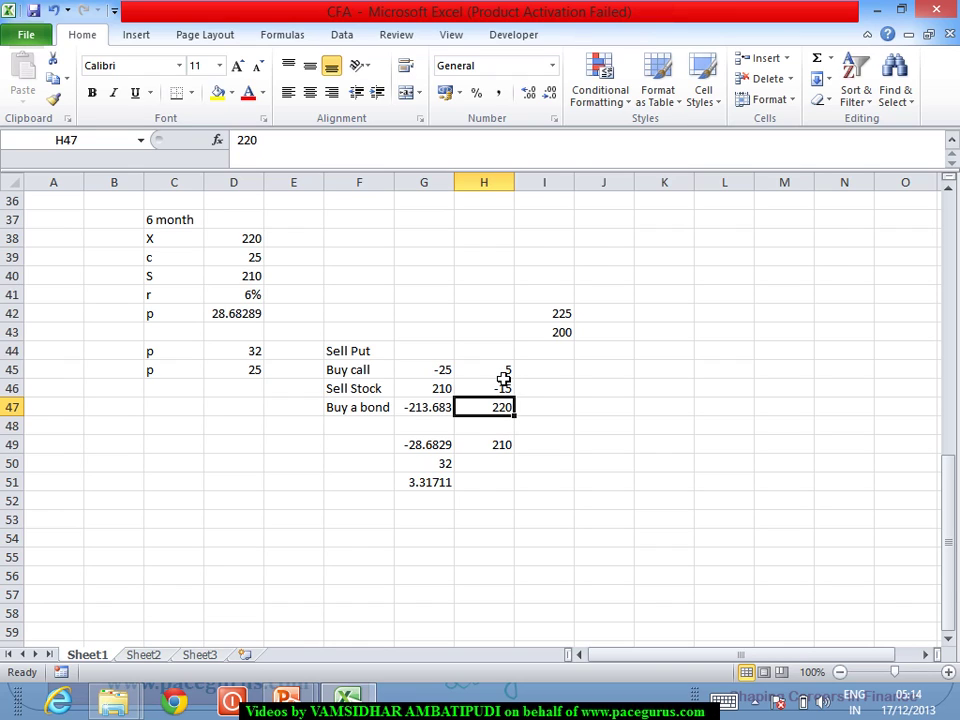
left_click_drag(504, 370, 505, 393)
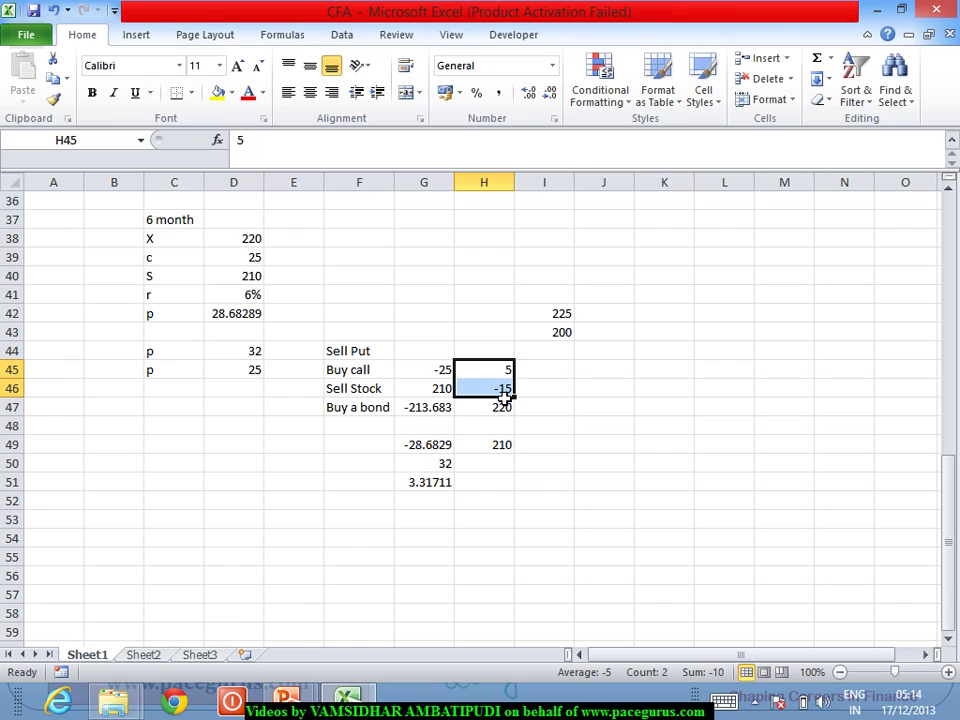
Add the offsetting amounts -220 in H52 and 220 in H53 below the payoff column
left_click(500, 508)
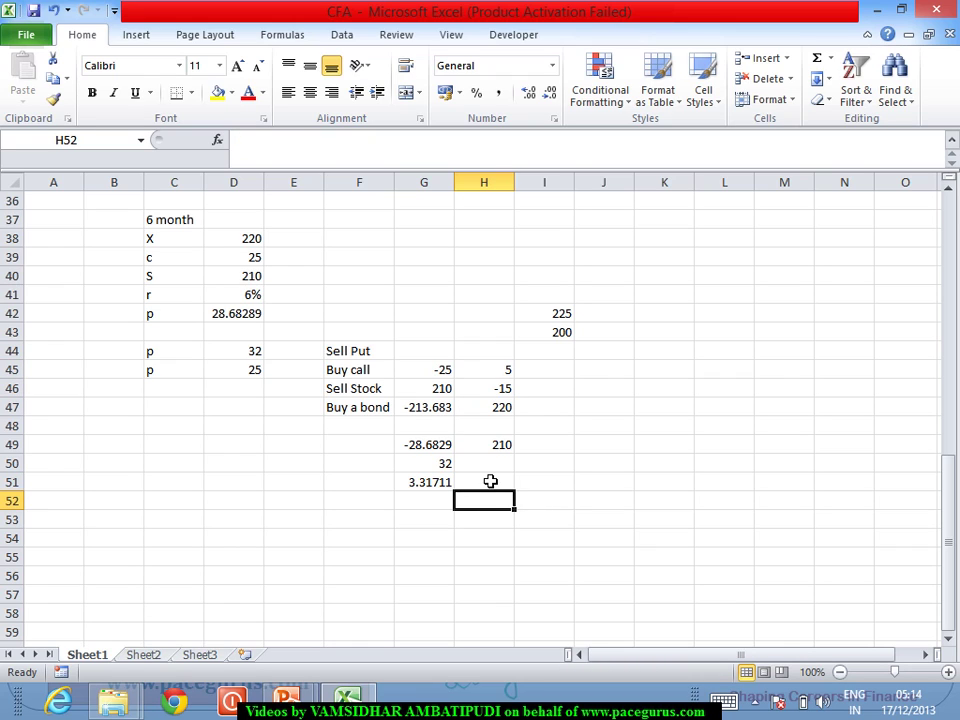
type("-220")
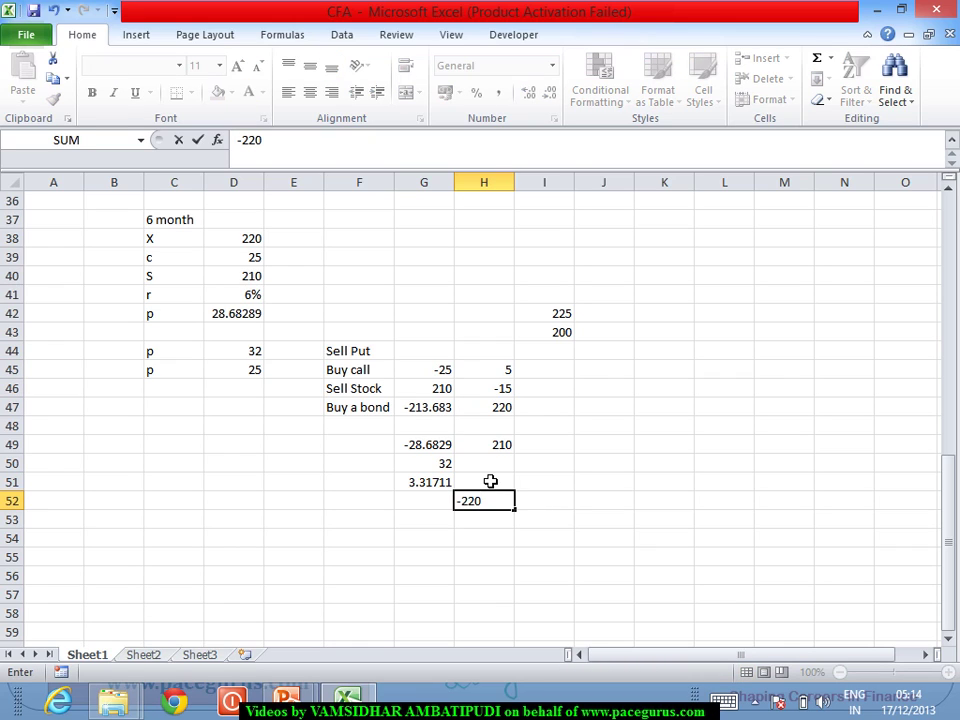
key("Return")
type("220")
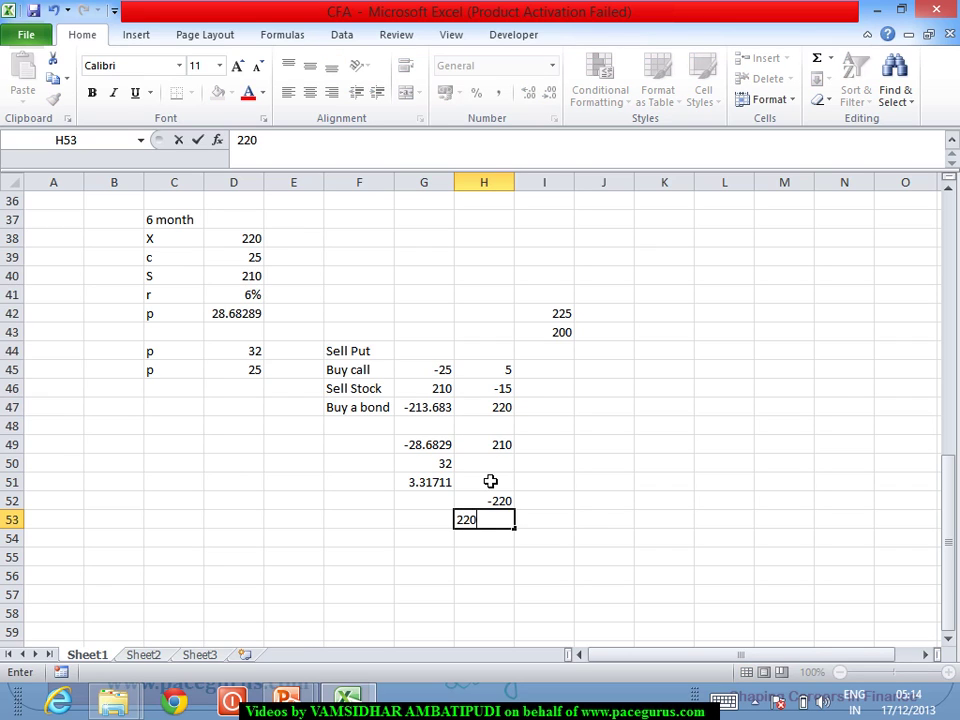
key("Return")
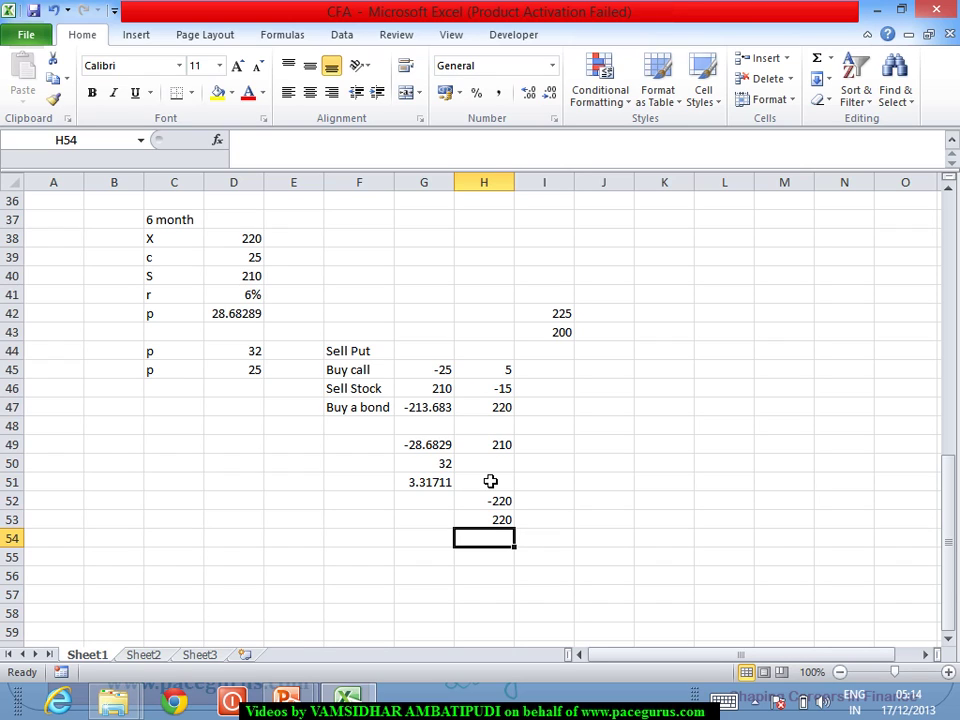
left_click(495, 451)
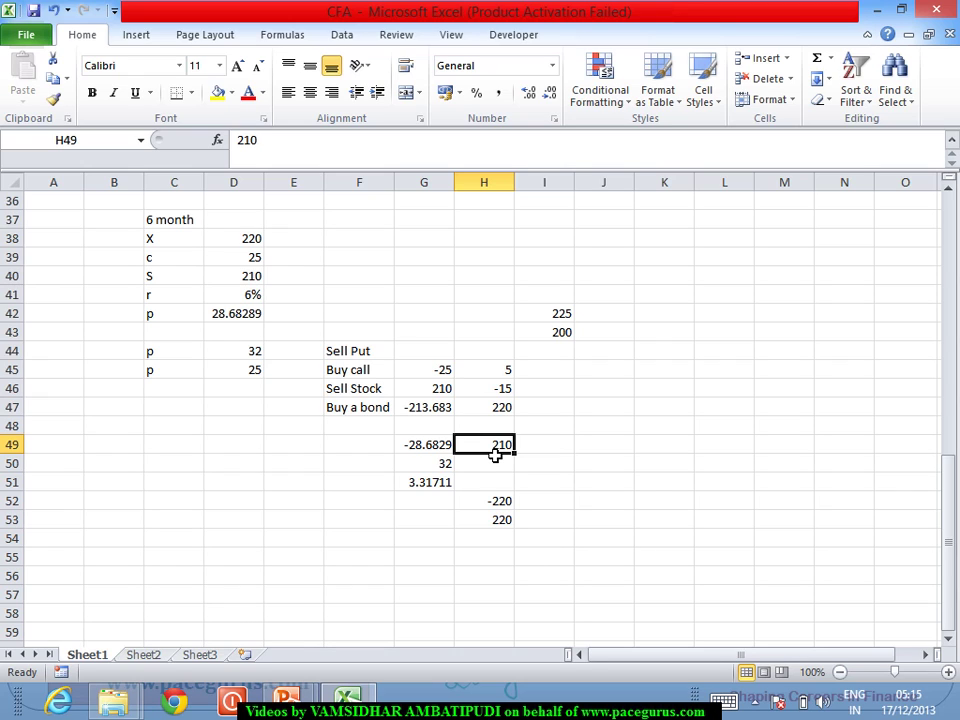
left_click(434, 488)
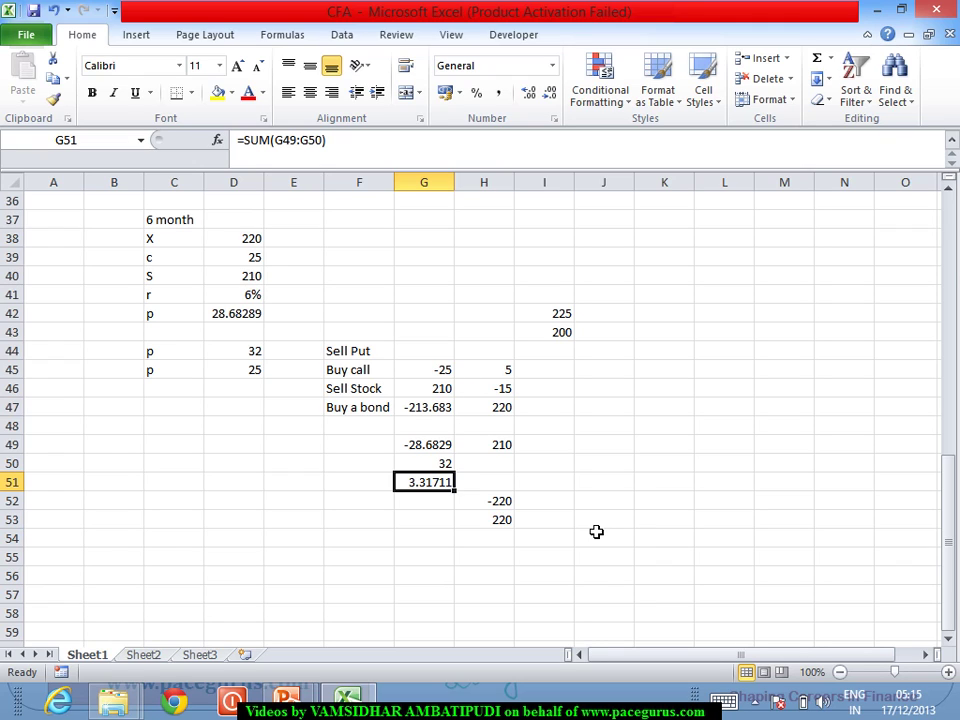
left_click(555, 335)
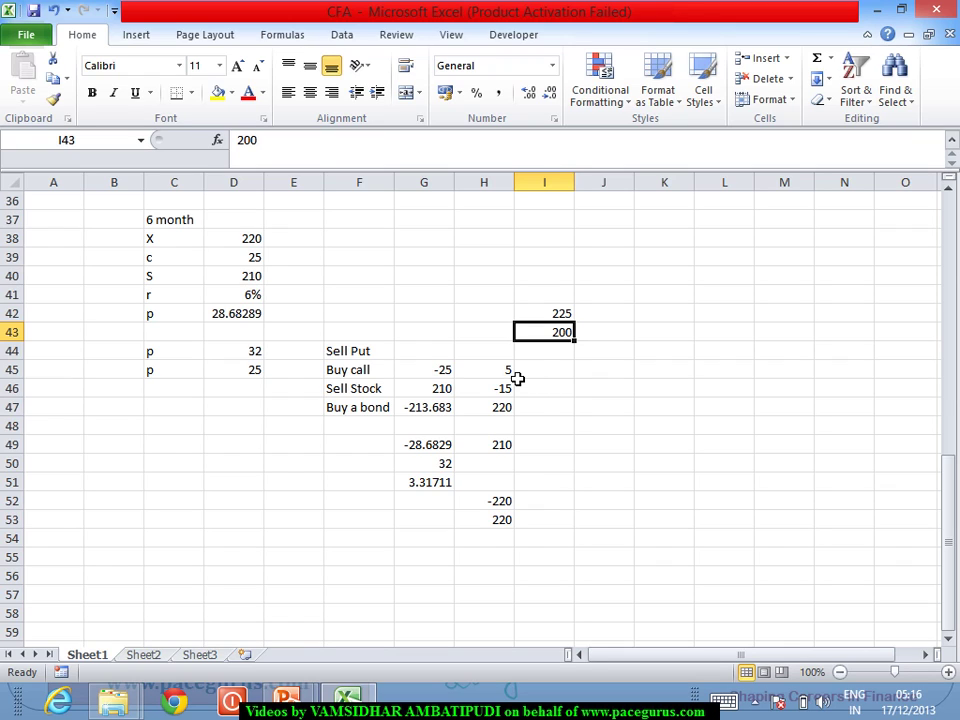
left_click(428, 483)
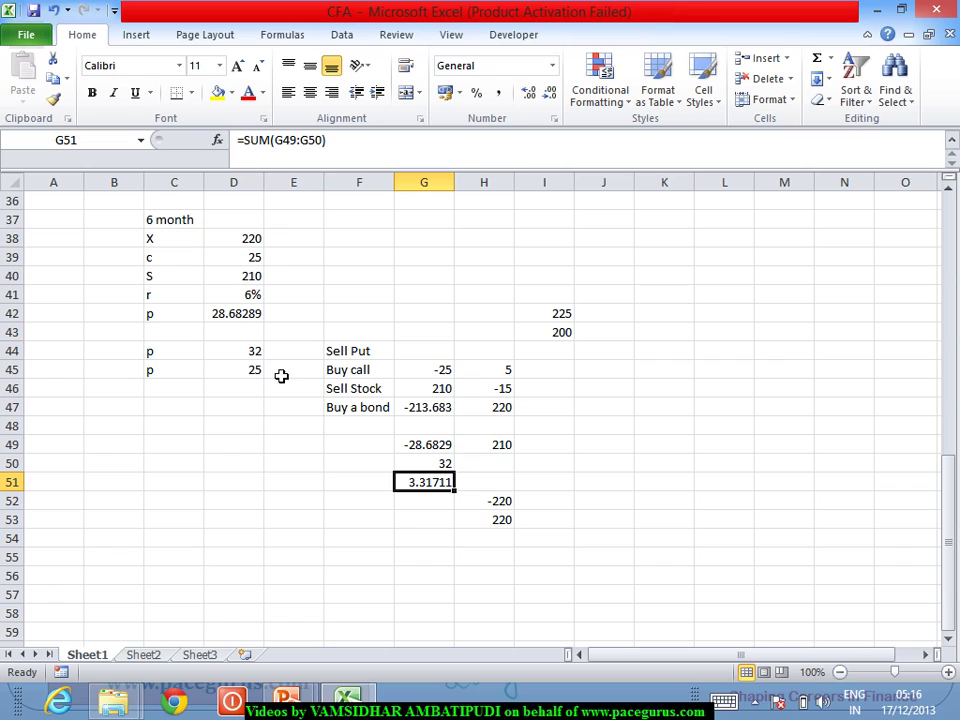
left_click(225, 358)
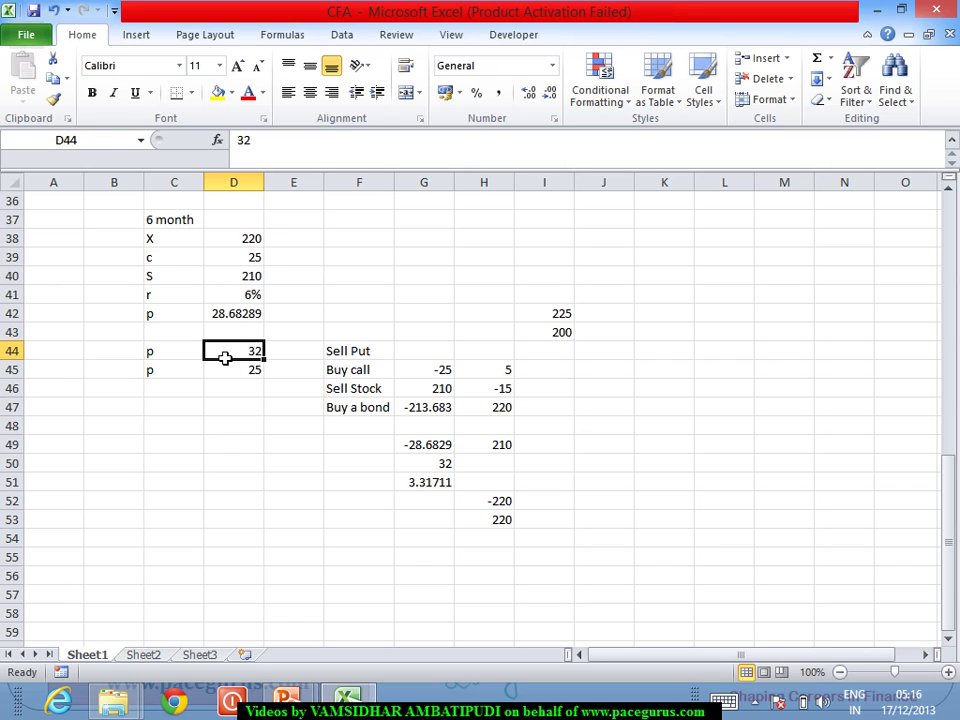
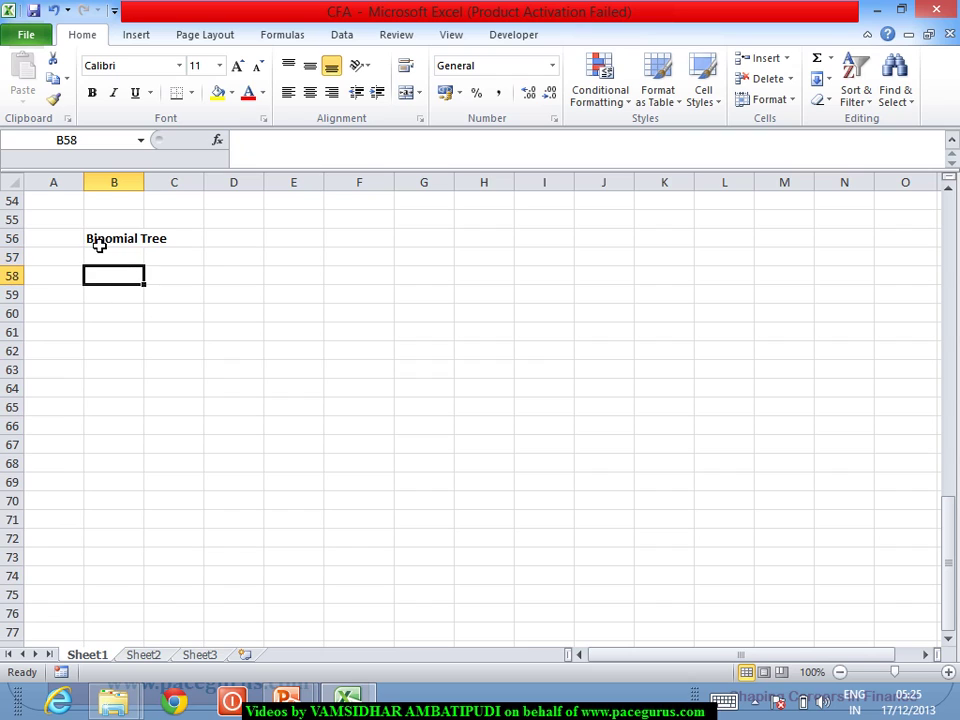
Under the Binomial Tree heading, enter the stock price S as 50 in row 58 and the exercise price X as 50 in row 59
type("S")
key("Tab")
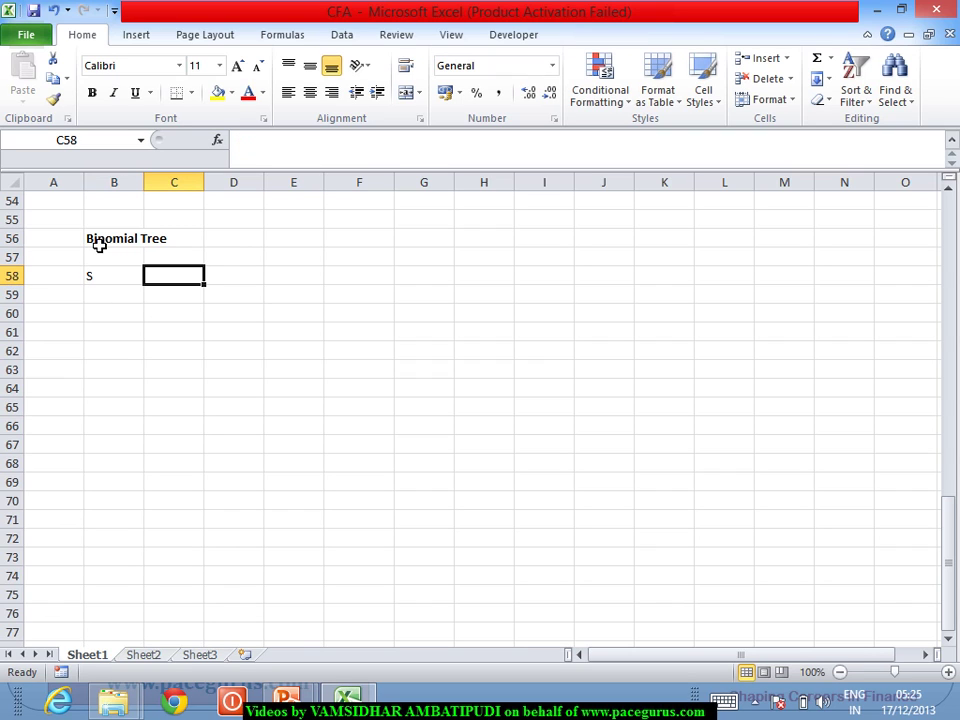
type("50")
key("Return")
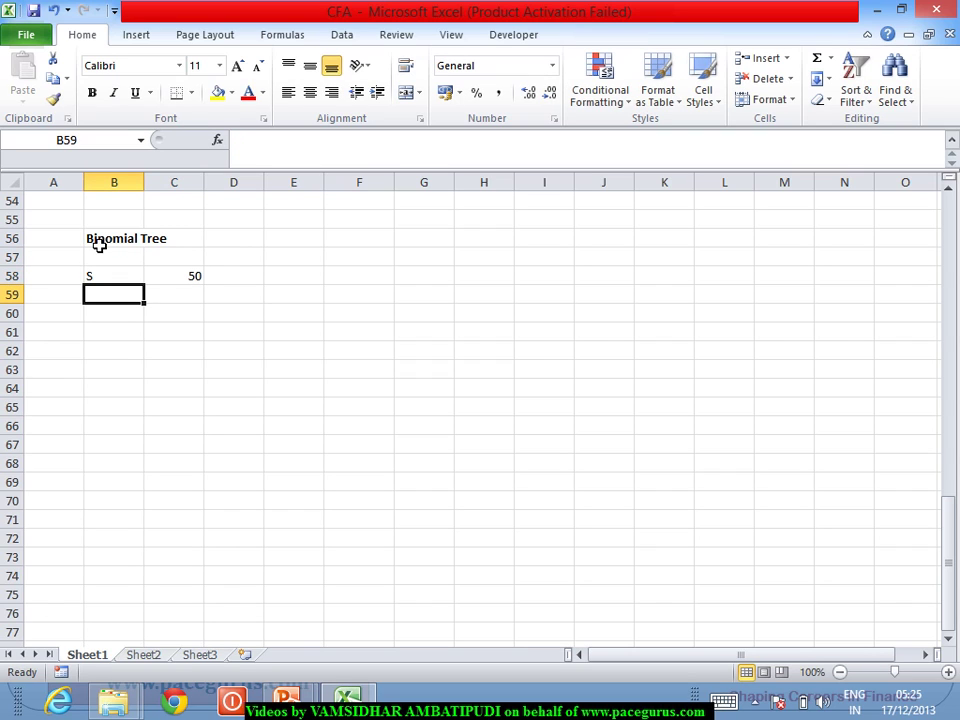
type("X")
key("Tab")
type("50")
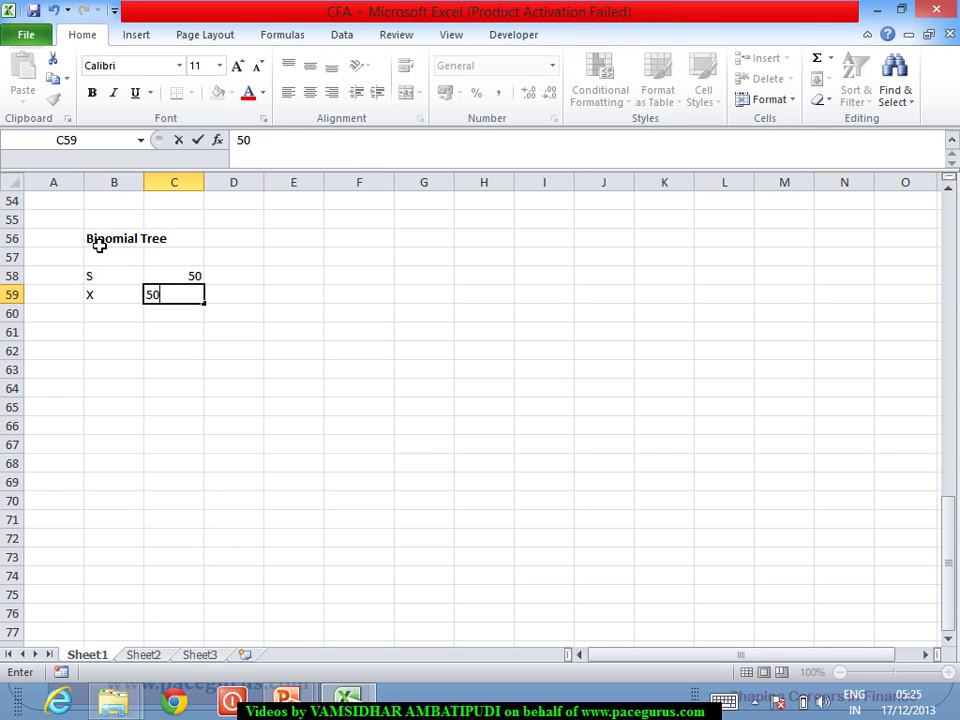
key("Return")
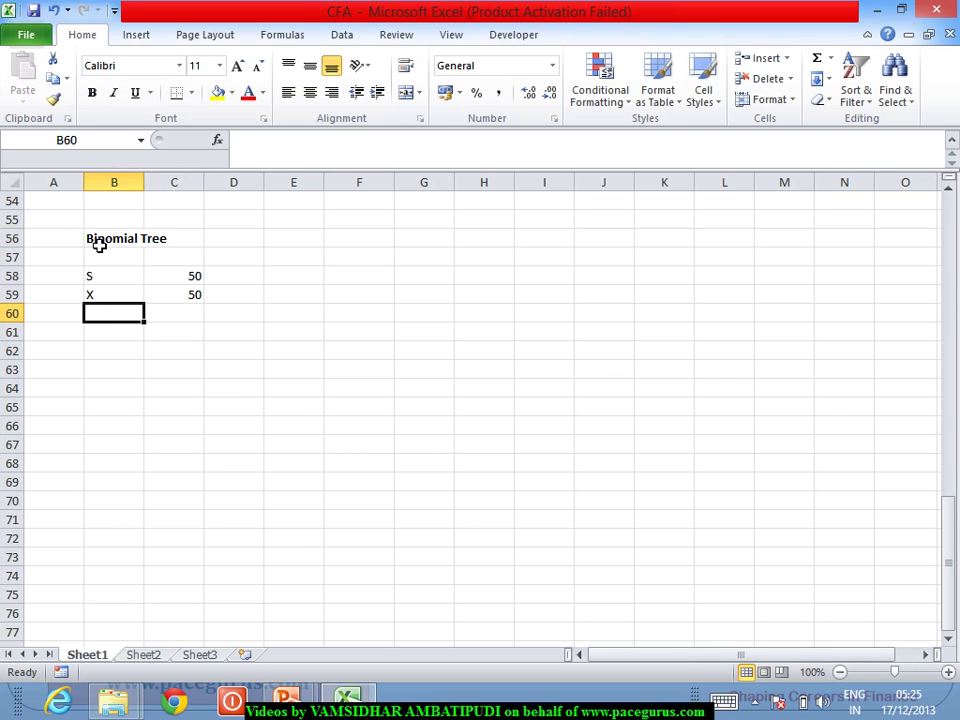
Add the time T as 0.5 in row 60 and the risk-free rate r as 6% in row 61
type("T")
key("Tab")
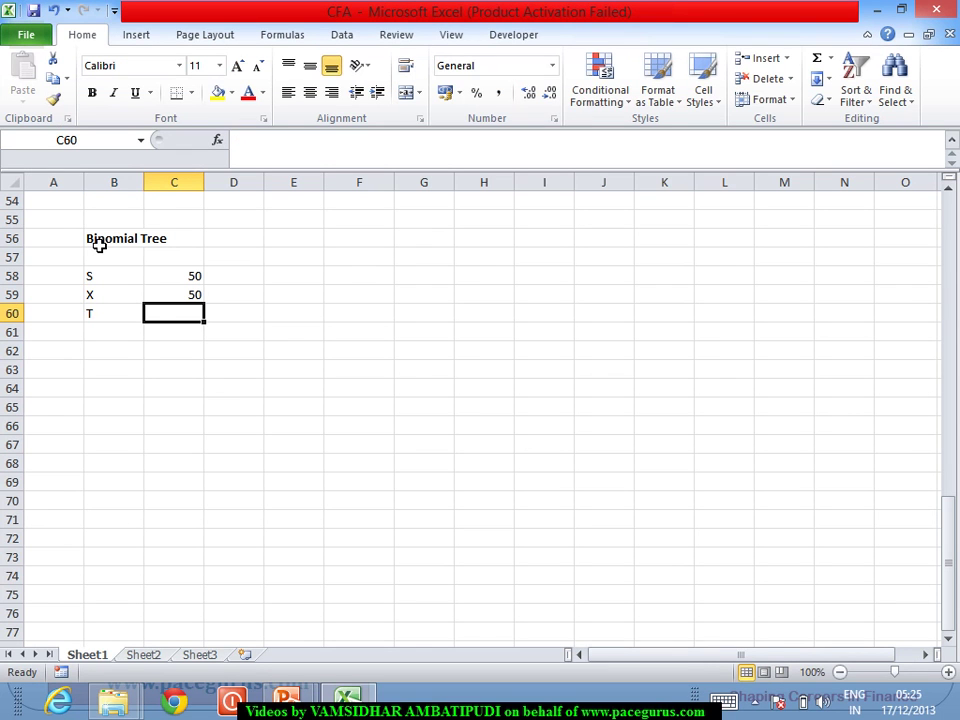
type("6")
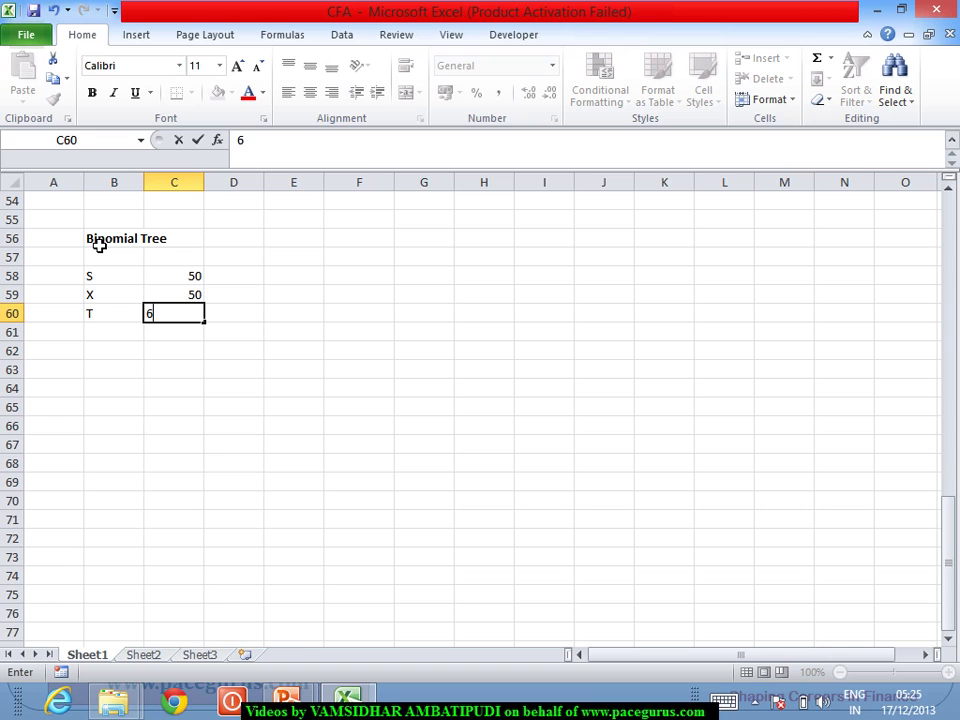
key("BackSpace")
type("0.5")
key("Return")
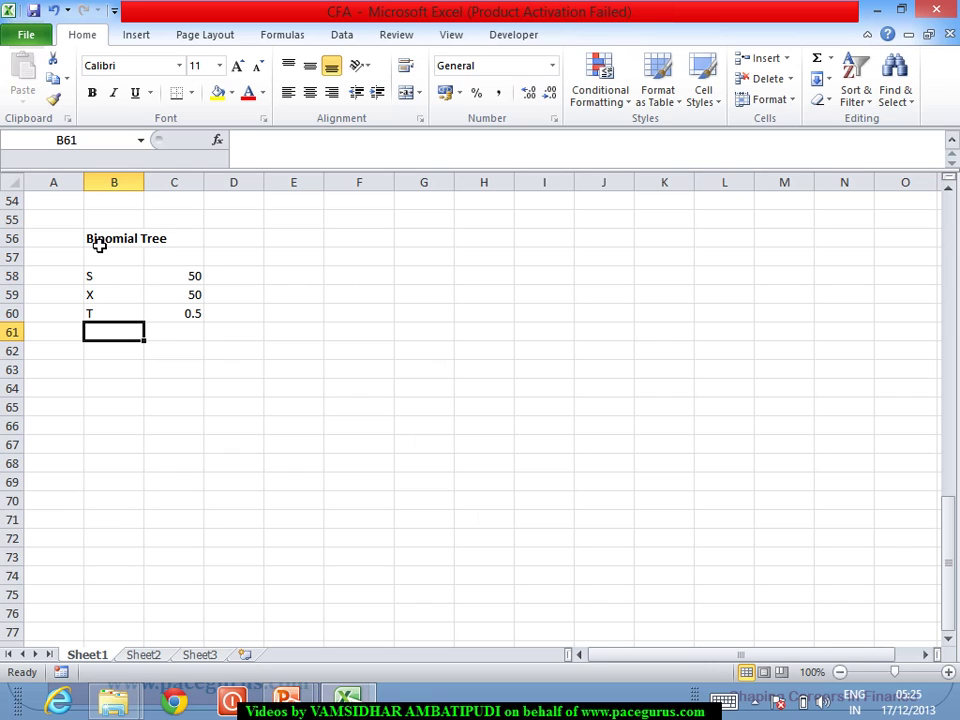
type("r")
key("Tab")
type("6%")
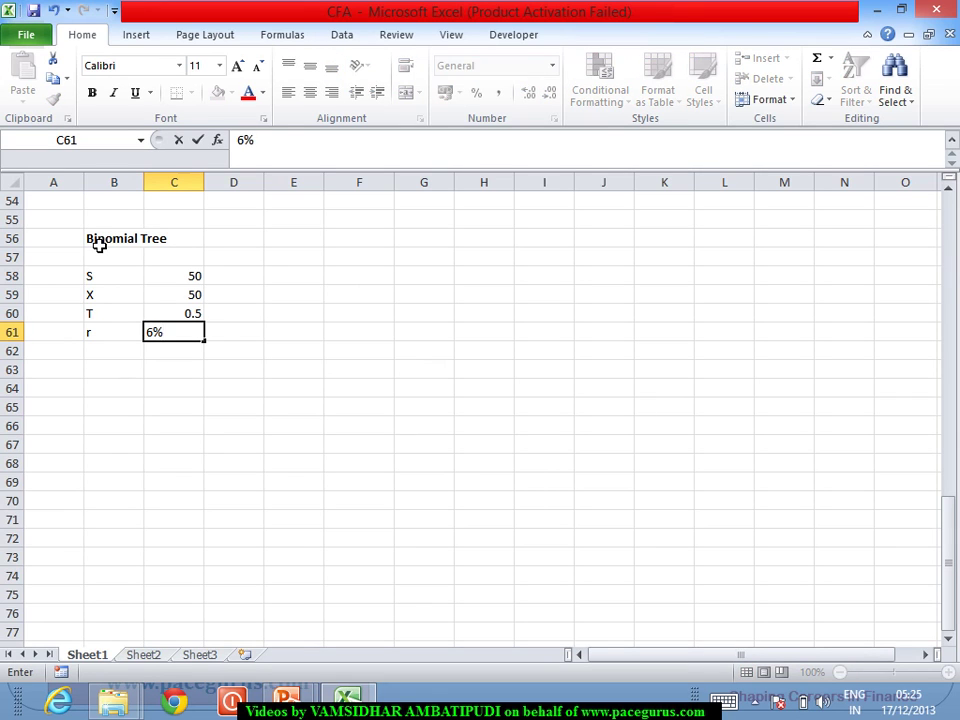
key("Return")
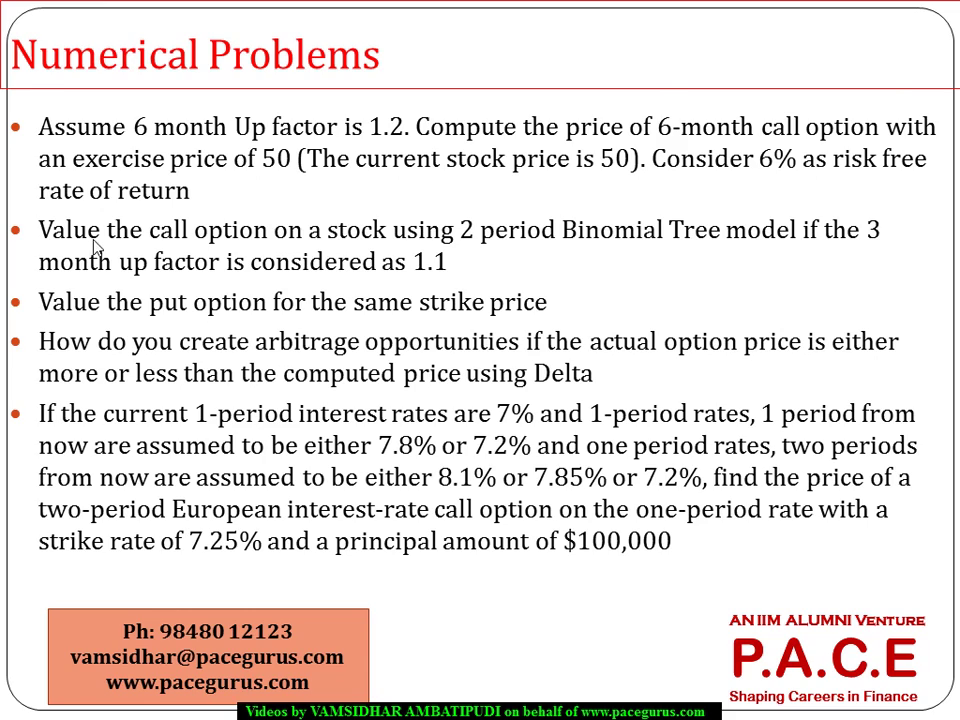
Consult the Numerical Problems slide for the up factor and enter U as 1.2 in row 62 of the Excel sheet
key("alt+Tab")
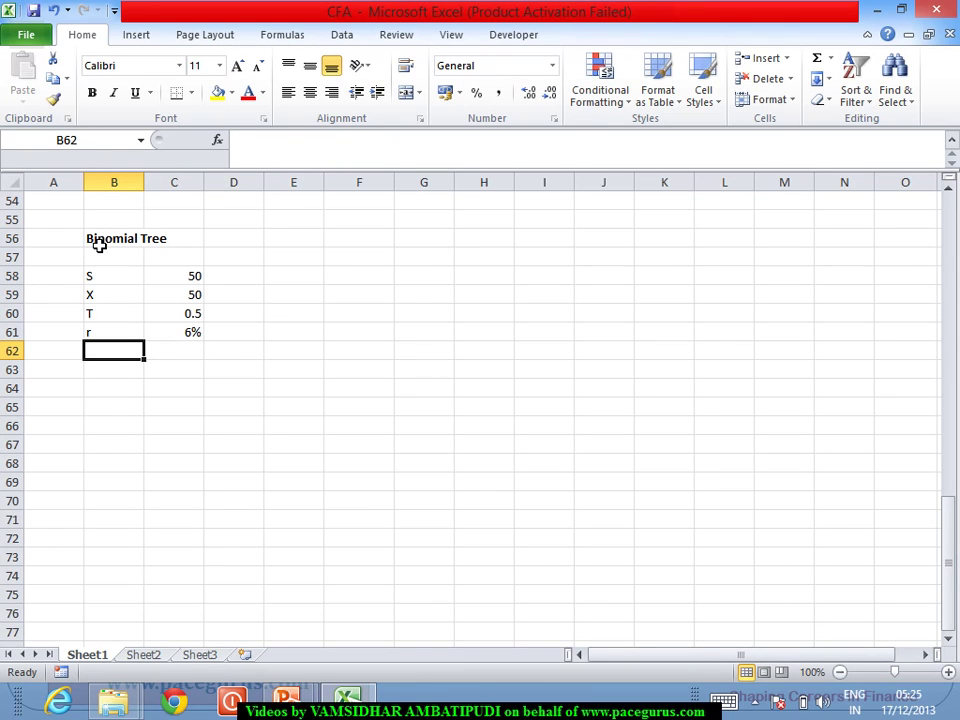
key("alt+Tab")
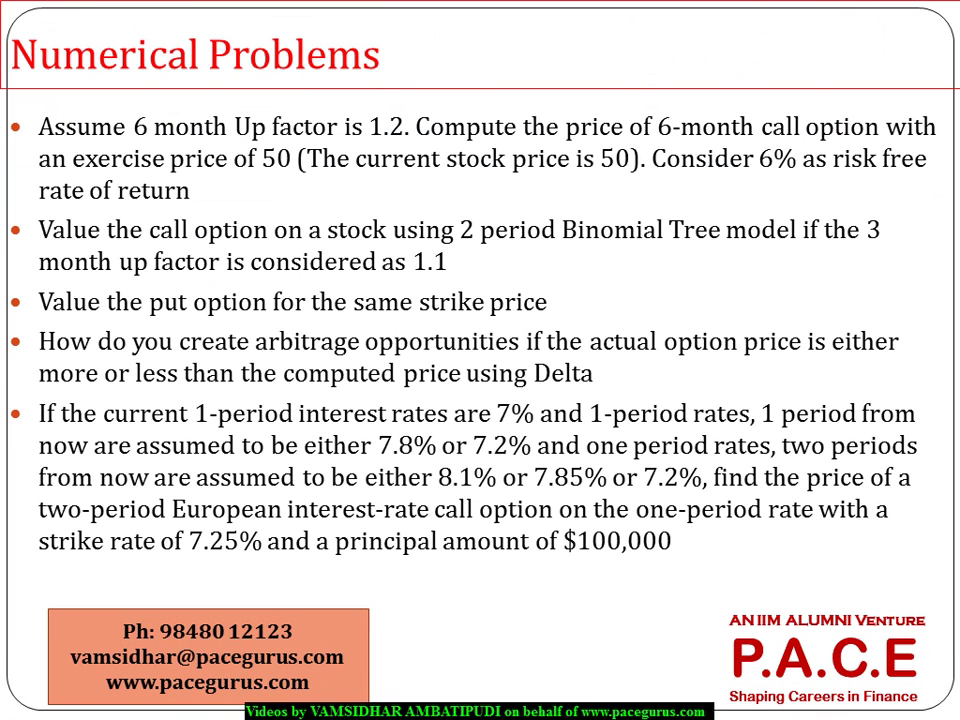
key("alt+Tab")
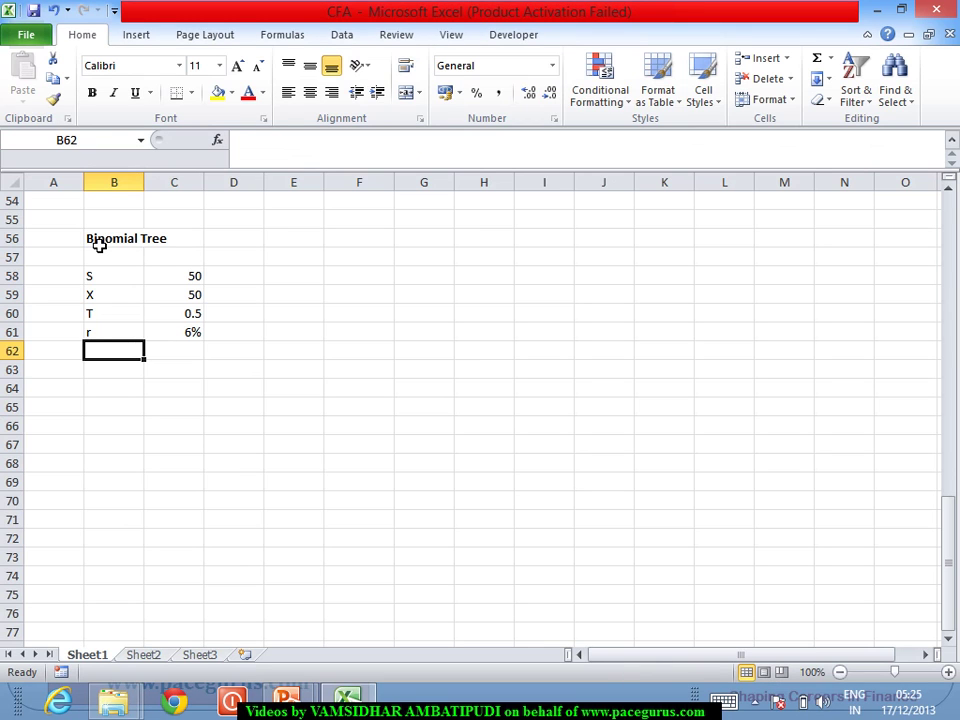
type("U")
key("Tab")
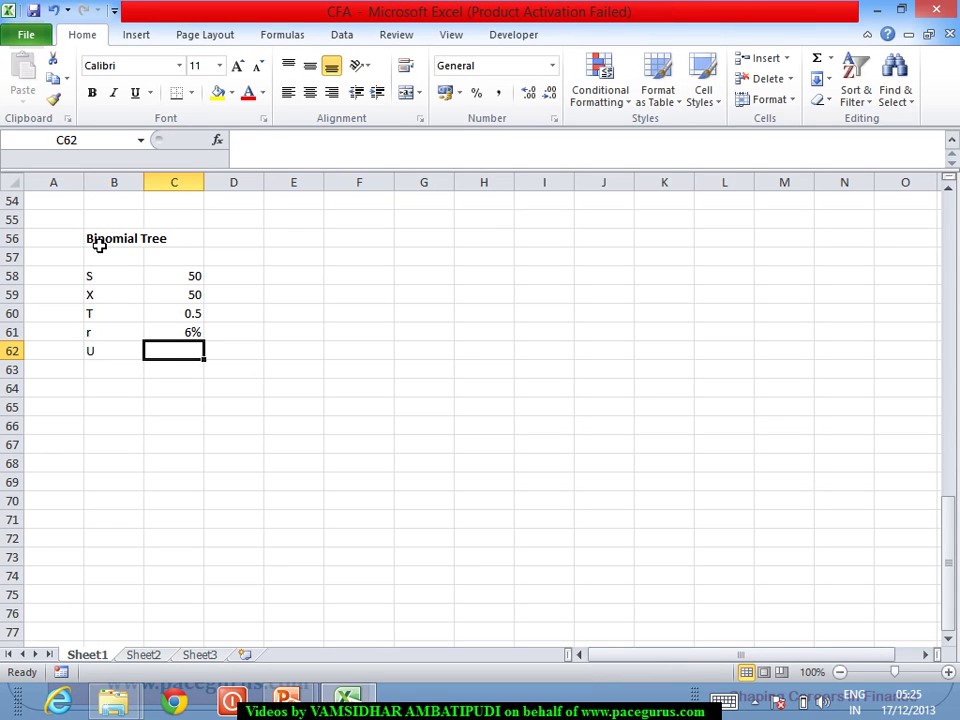
type("1.2")
key("Tab")
key("alt+Tab")
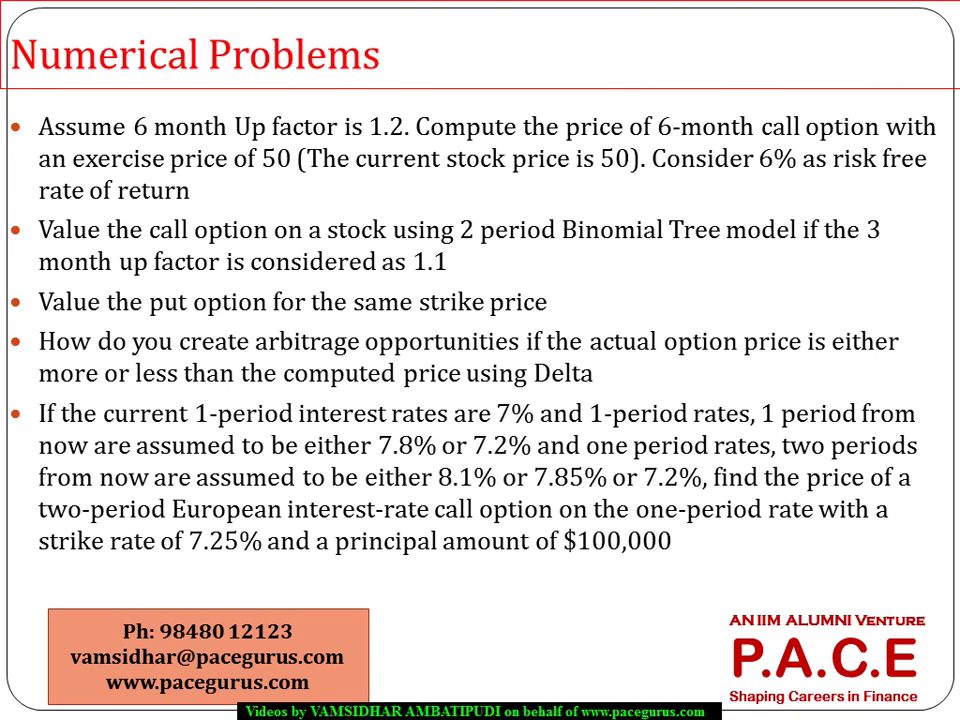
key("alt+Tab")
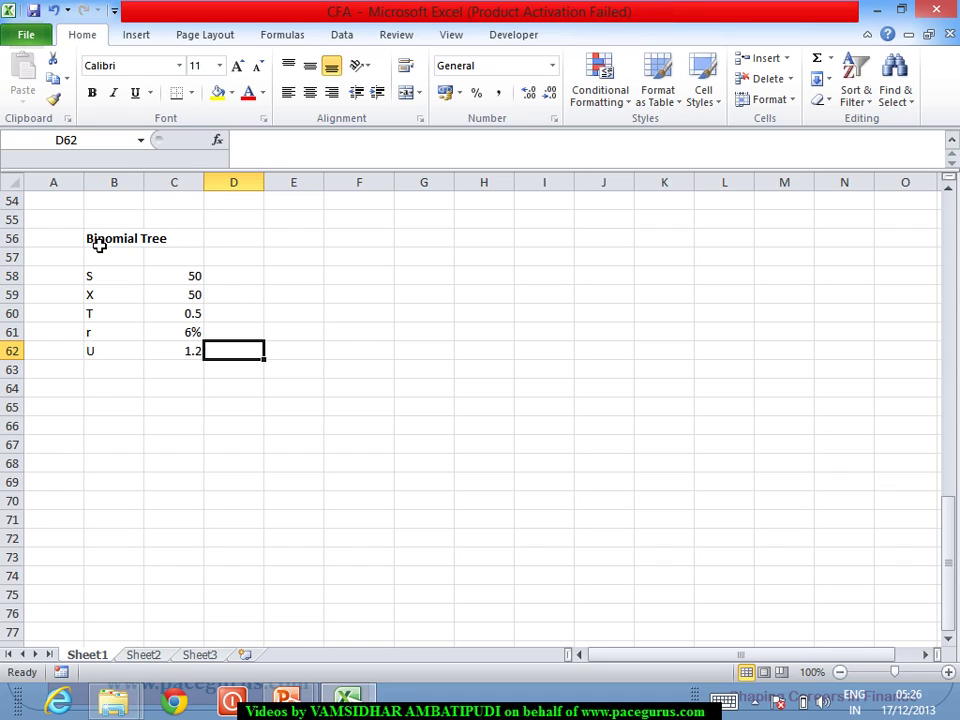
Add the down factor d in row 63, calculated in C63 as 1 divided by the up factor in C62
left_click(190, 359)
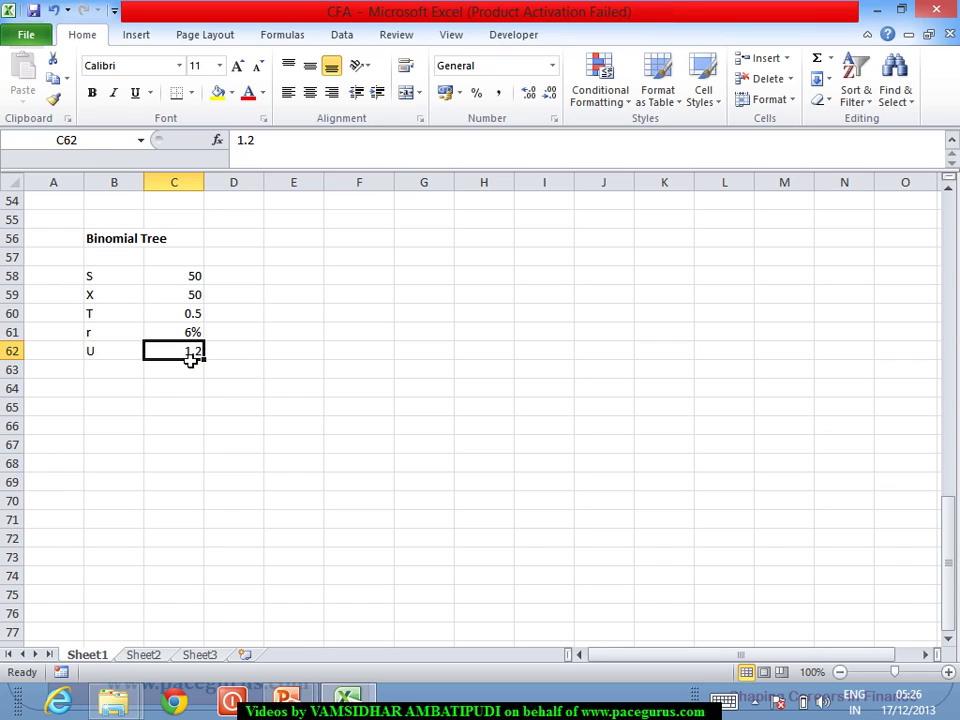
left_click(116, 376)
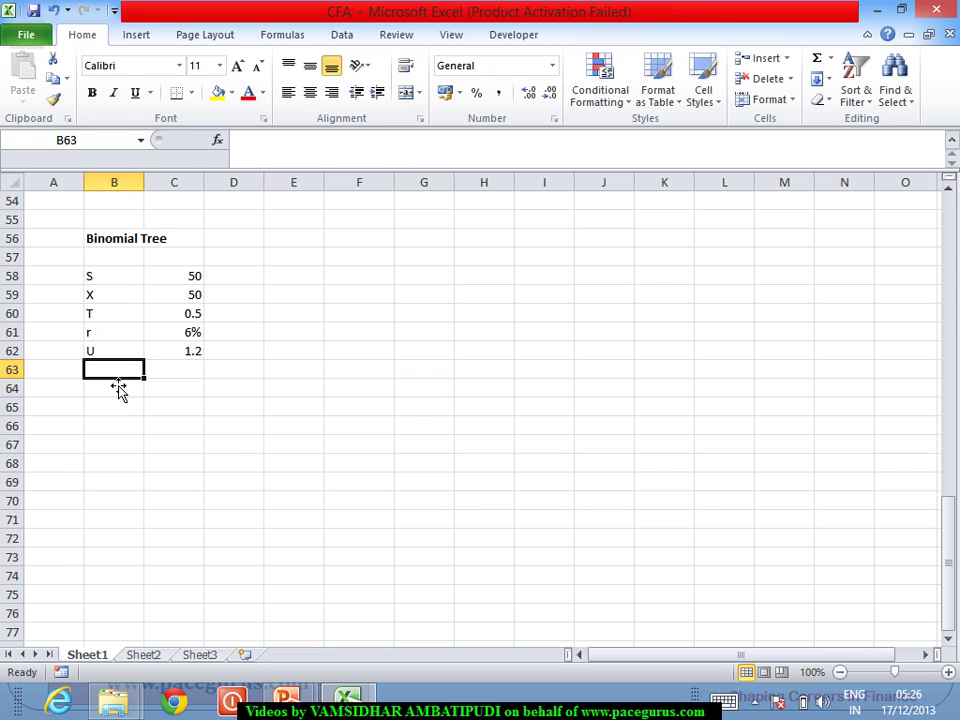
type("d")
key("Tab")
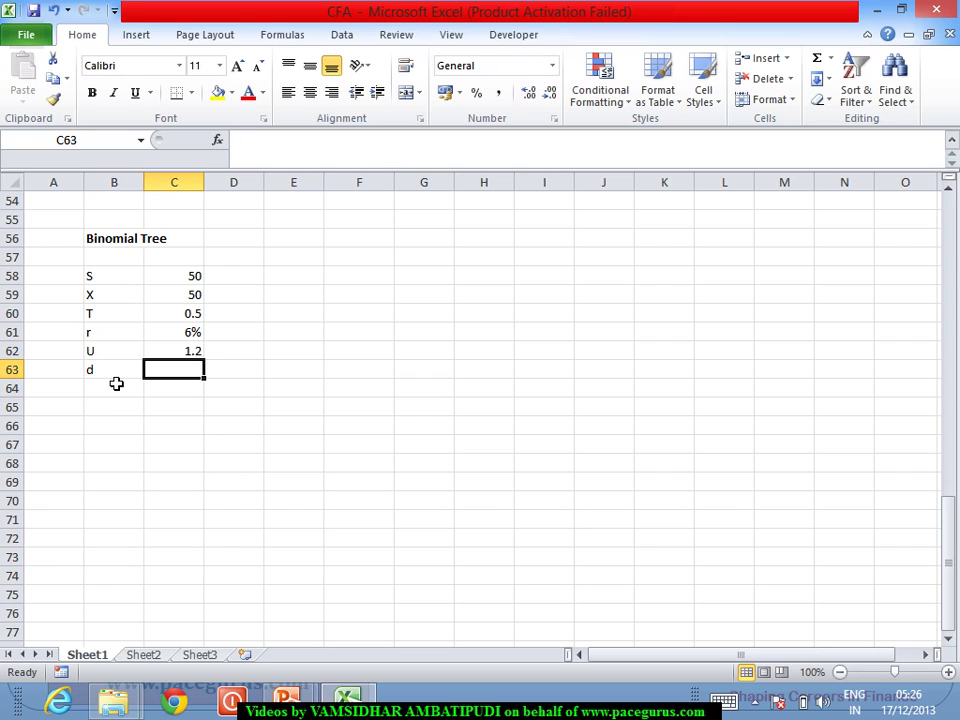
type("=1/")
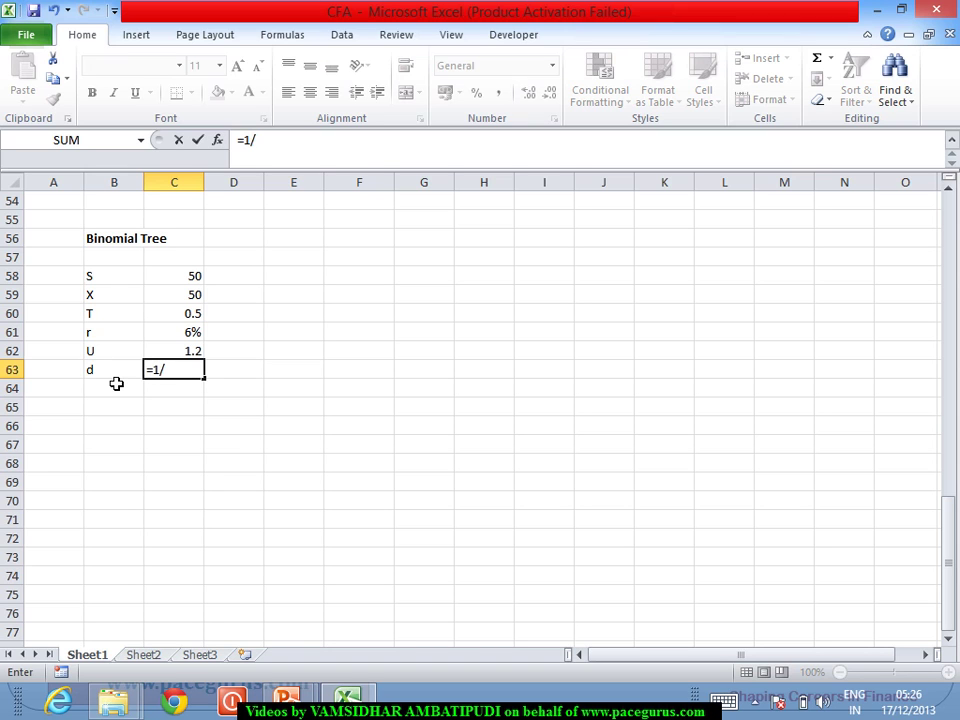
key("Up")
key("Return")
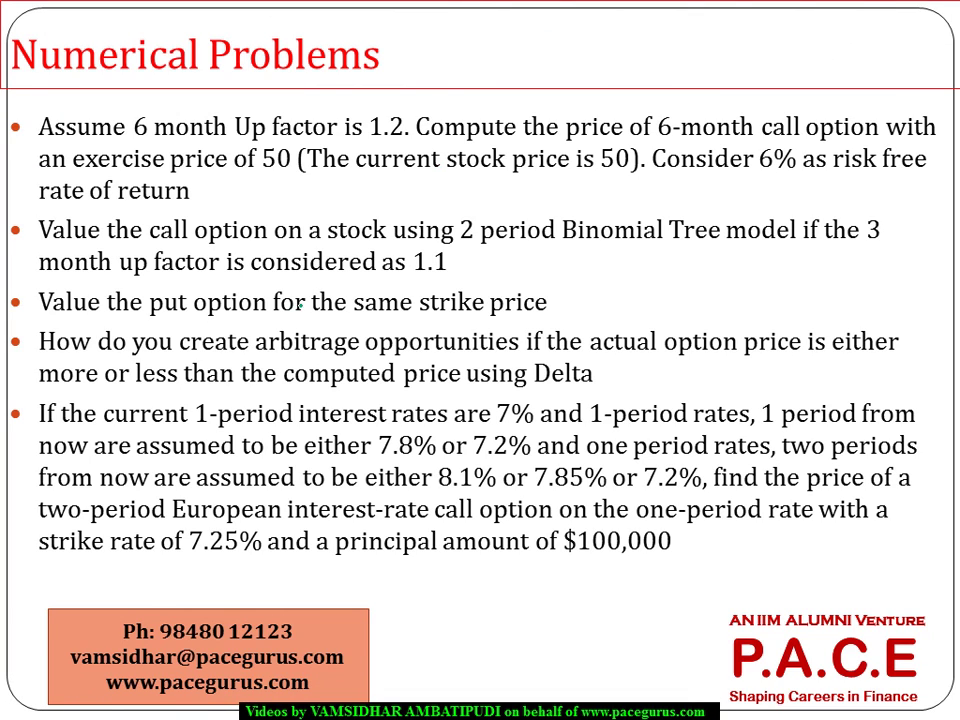
Handwrite "d = 1/u → Recombining" in green ink on the Numerical Problems slide, and return to the Excel sheet
left_click_drag(318, 263, 326, 254)
mouse_move(405, 198)
left_mouse_down()
mouse_move(398, 208)
mouse_move(410, 175)
mouse_move(412, 215)
left_mouse_up()
mouse_move(438, 194)
left_mouse_down()
mouse_move(514, 214)
mouse_move(524, 194)
mouse_move(614, 199)
mouse_move(598, 207)
left_mouse_up()
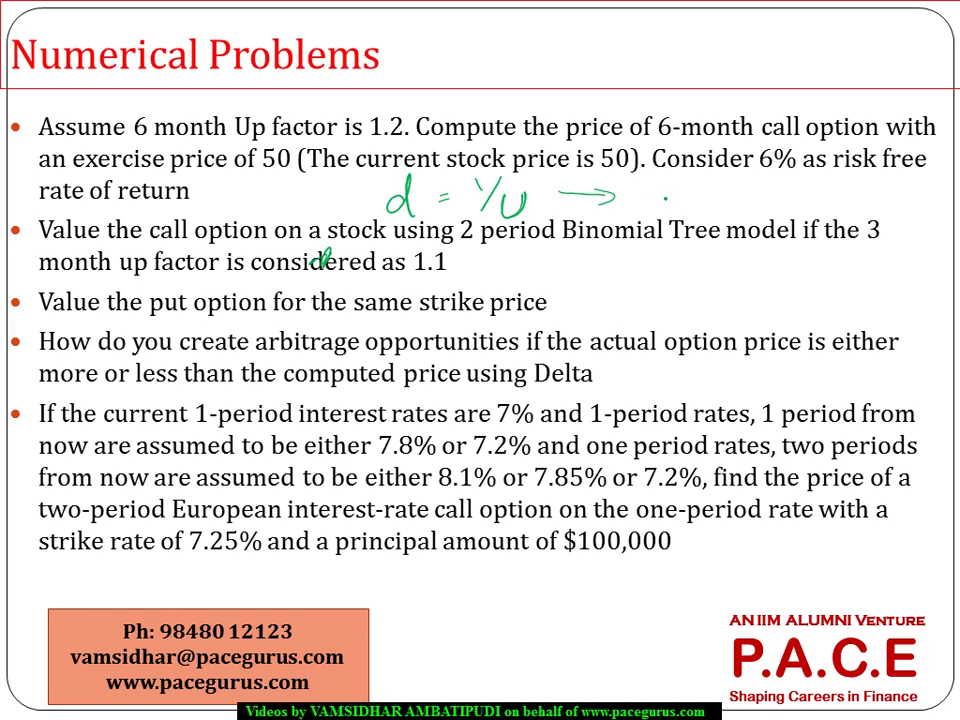
mouse_move(665, 198)
left_mouse_down()
mouse_move(668, 184)
mouse_move(712, 200)
mouse_move(766, 190)
mouse_move(778, 200)
mouse_move(848, 200)
mouse_move(835, 228)
left_mouse_up()
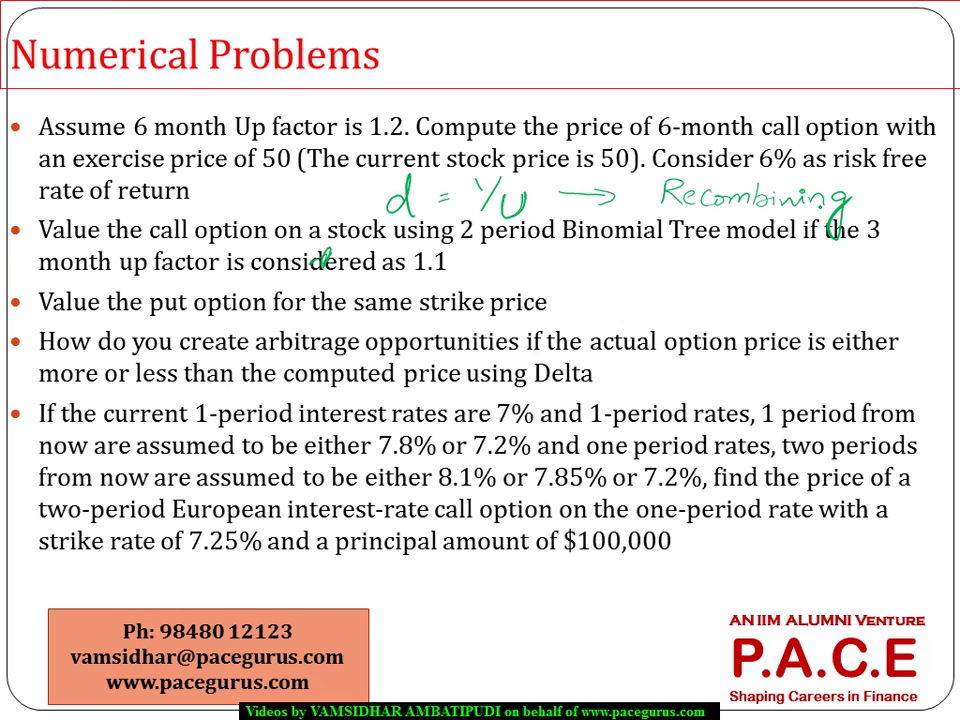
key("alt+Tab")
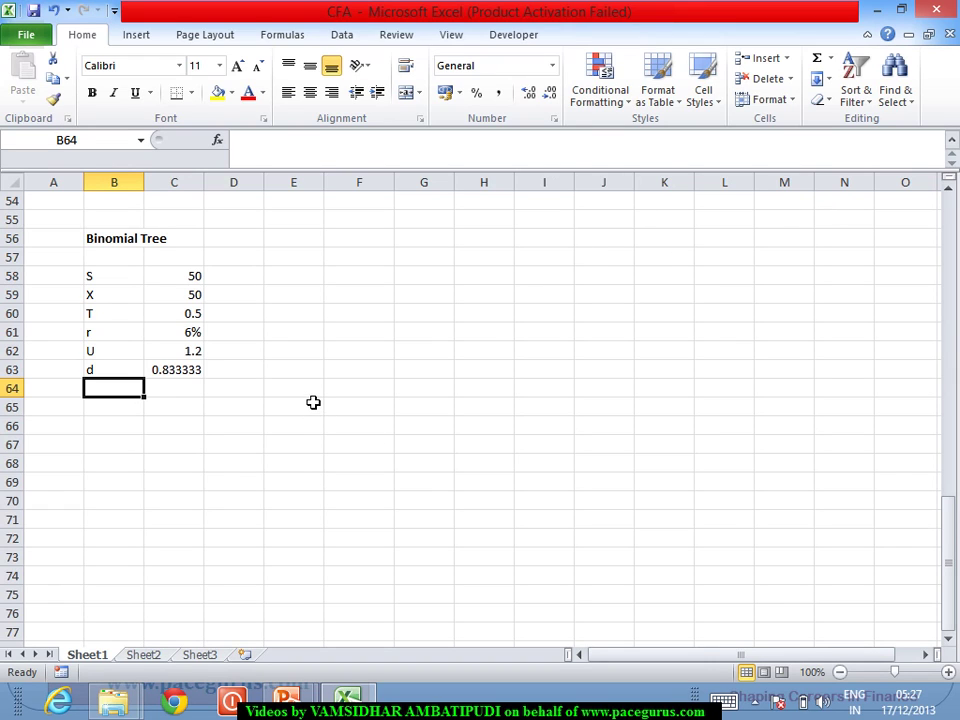
left_click(313, 321)
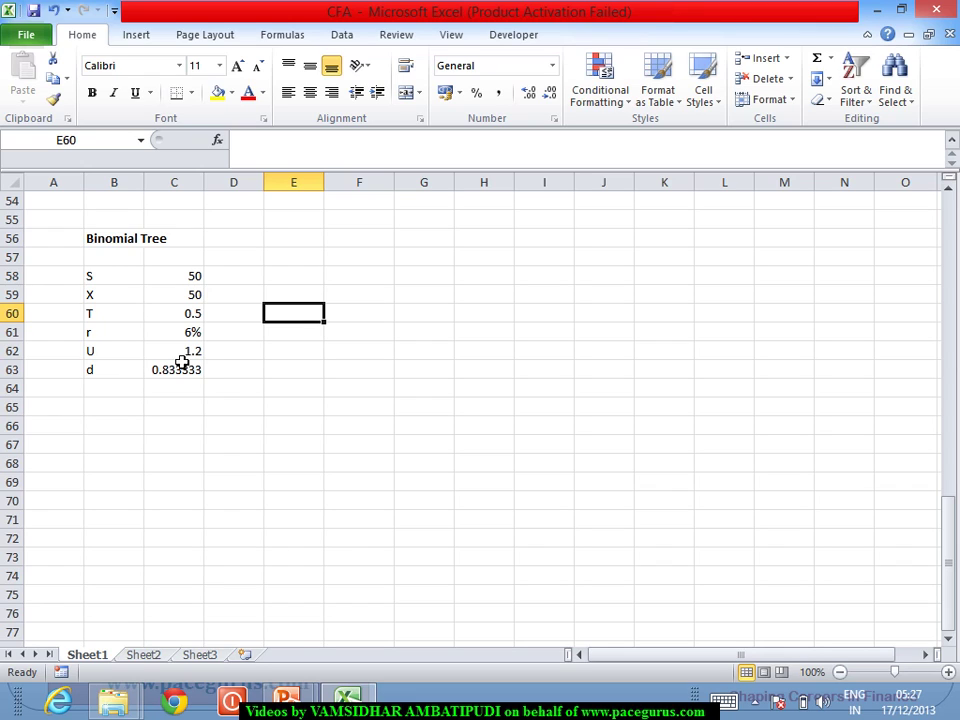
left_click(186, 316)
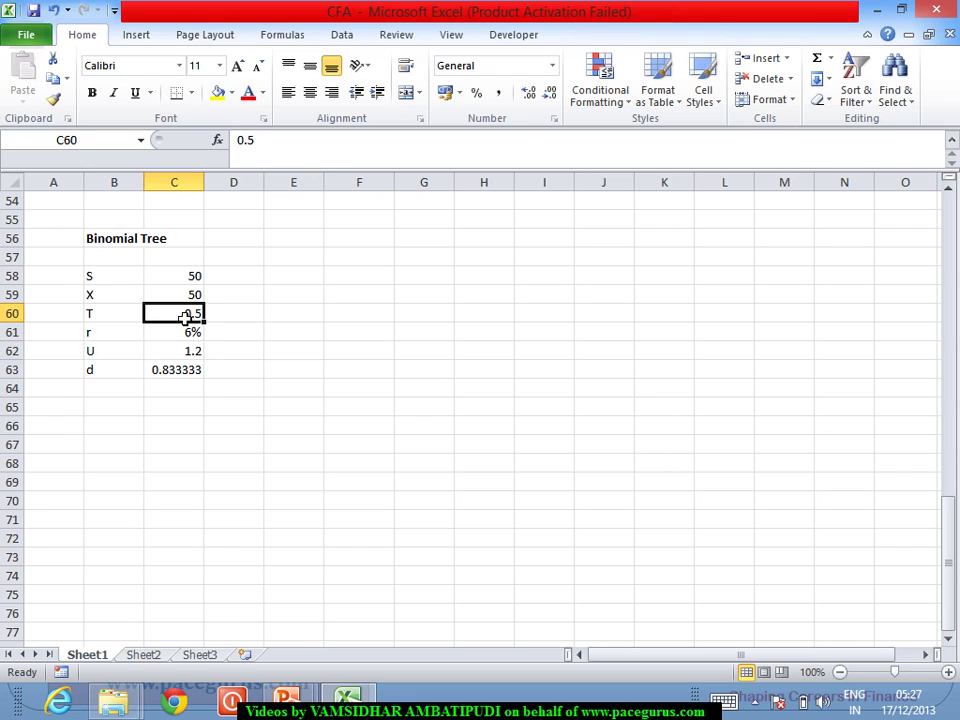
left_click(176, 355)
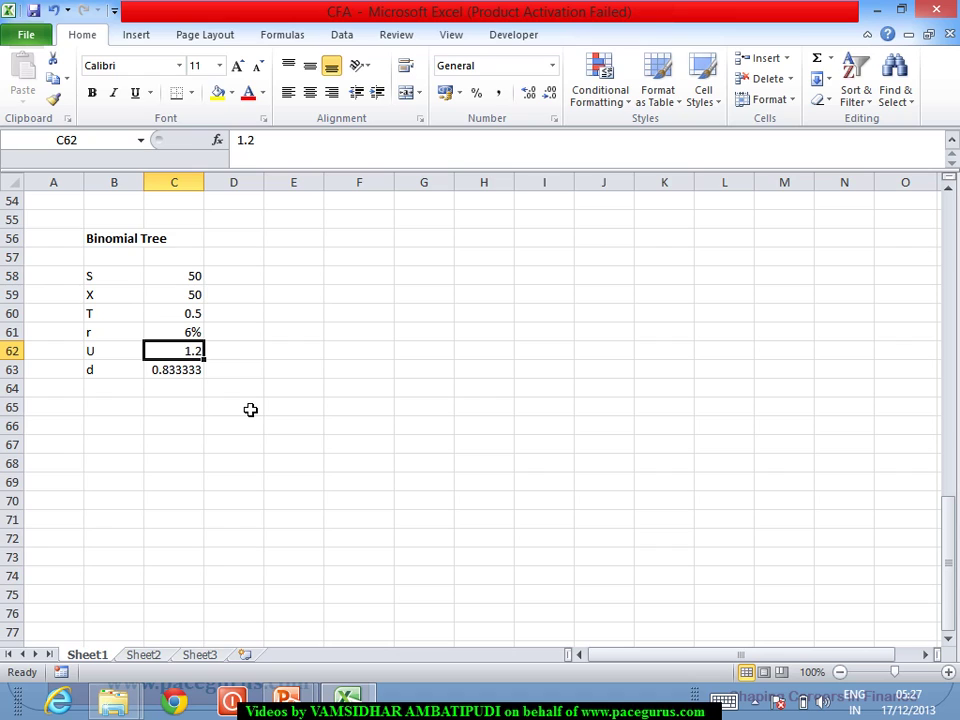
Enter the current stock price 50 in F60 as the starting node of the binomial tree
left_click(346, 320)
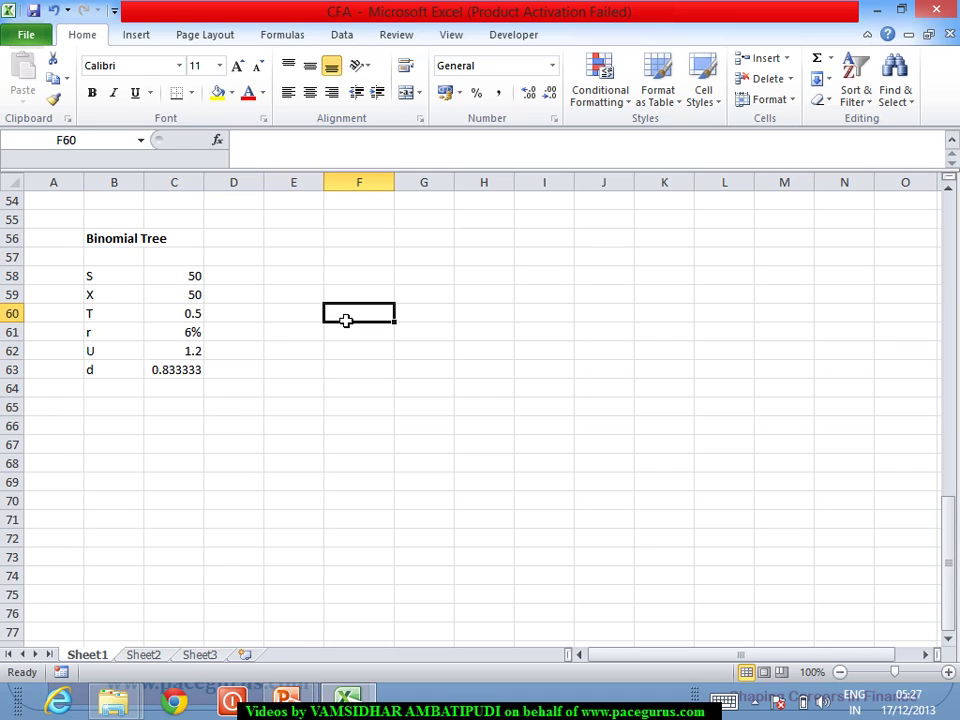
type("50")
key("Up")
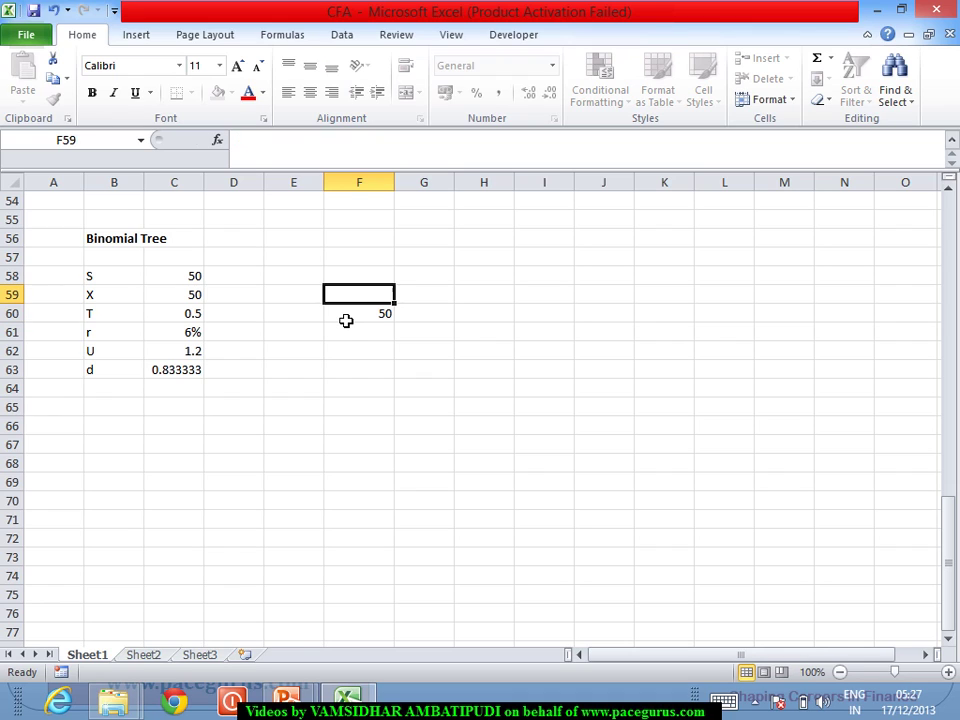
Calculate the up-move stock price in G59 as the starting price in F60 times the up factor in C62
key("Right")
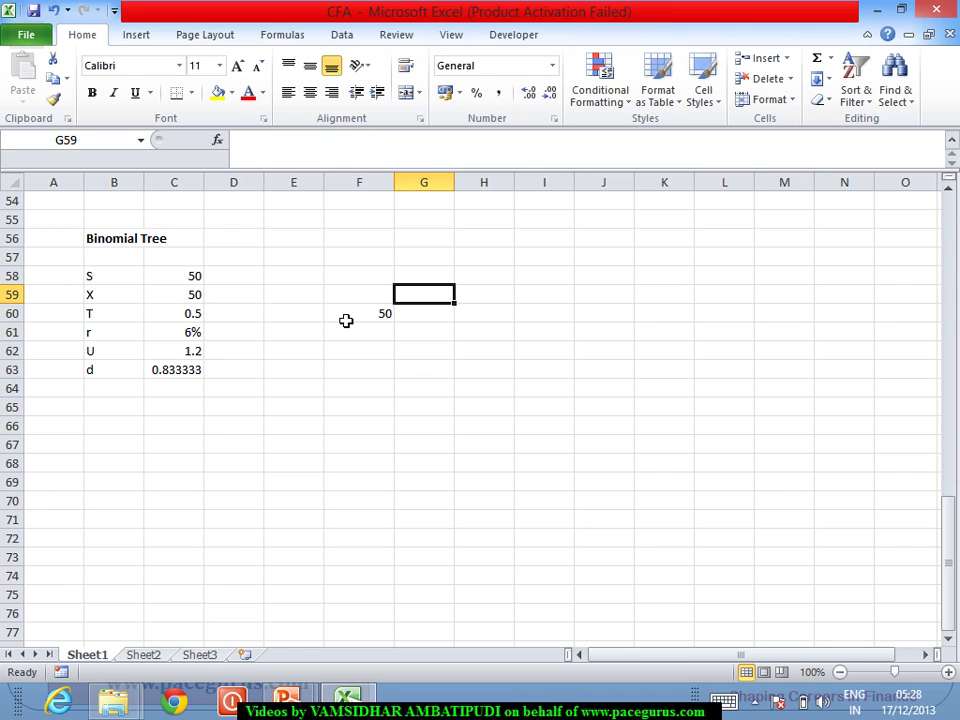
left_click(346, 320)
key("Up")
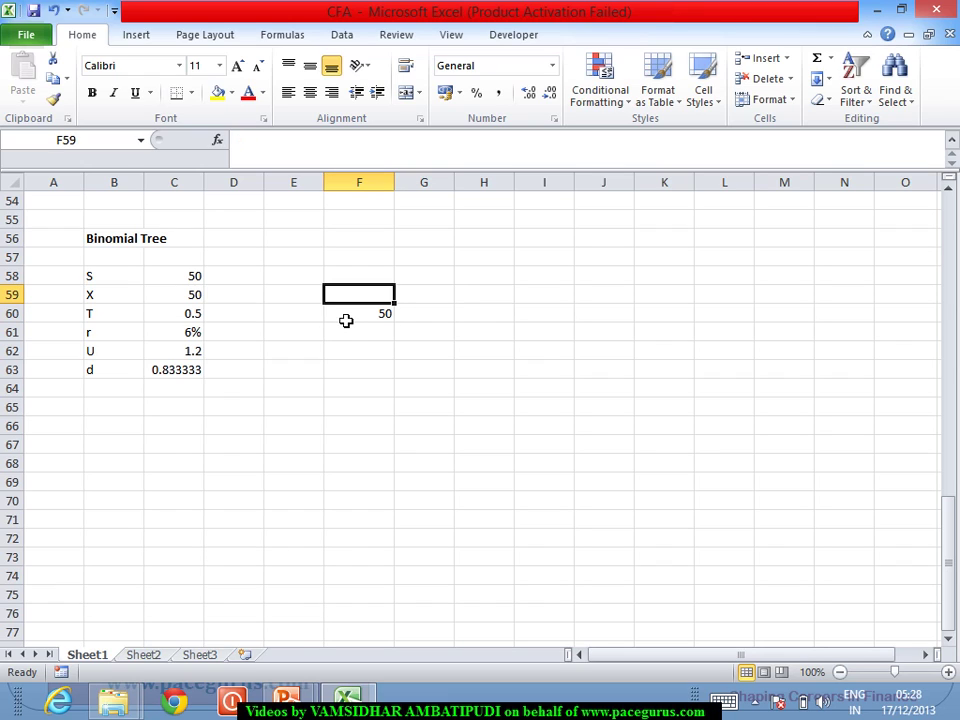
key("Right")
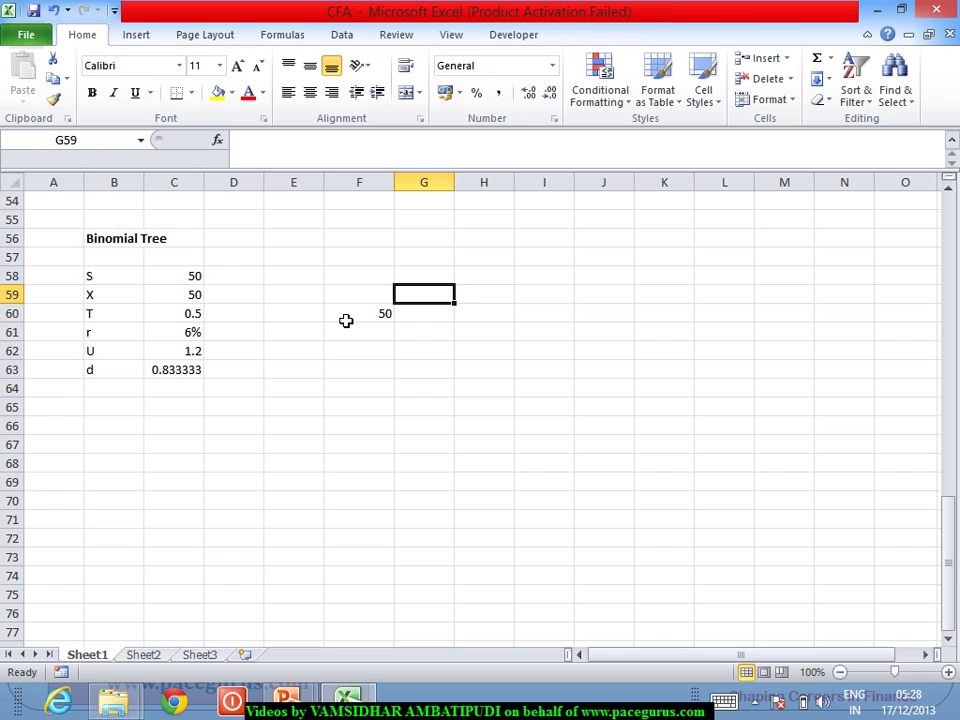
type("=")
left_click(370, 319)
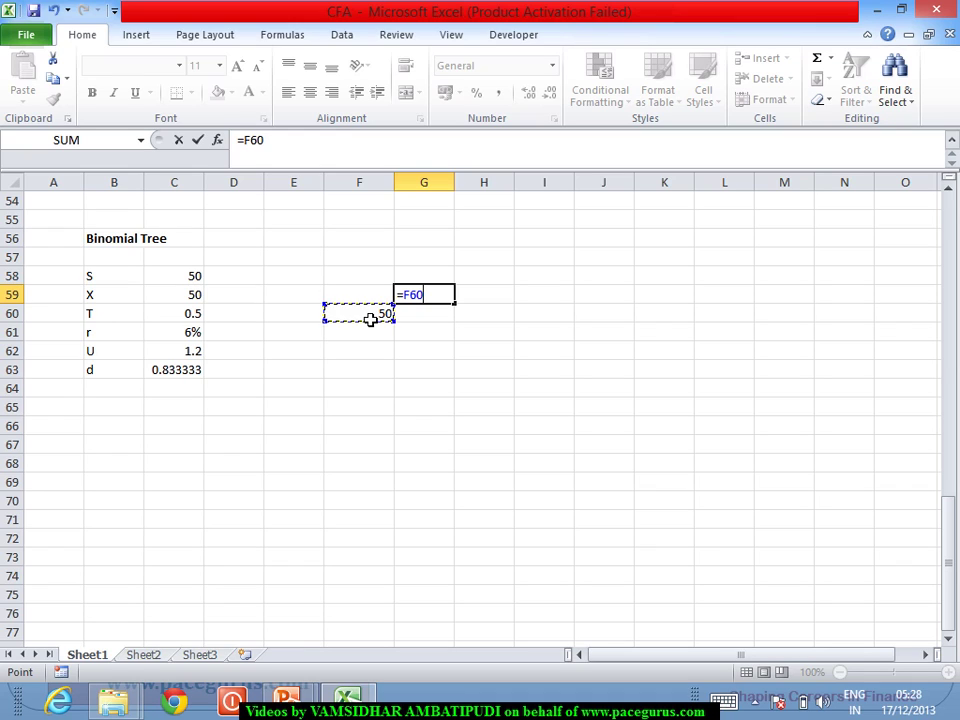
type("*")
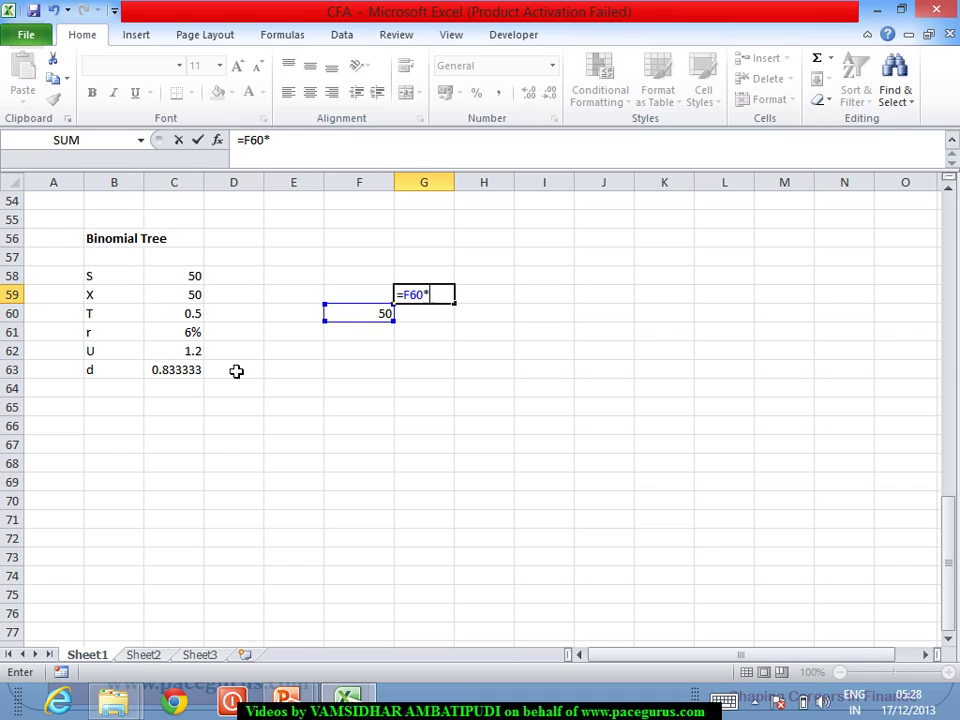
left_click(198, 356)
key("Return")
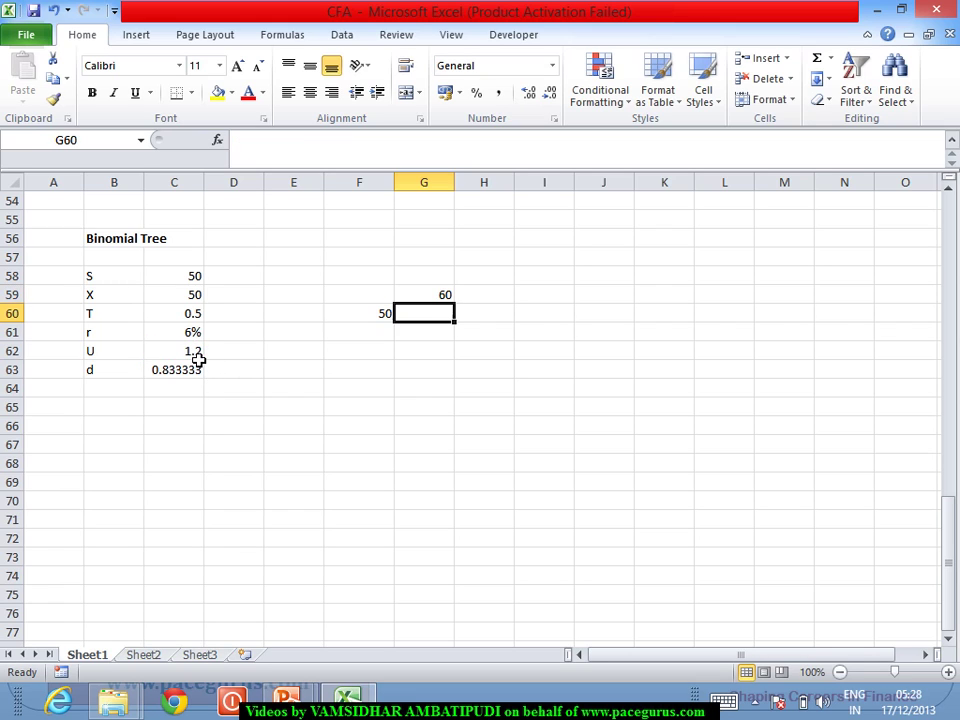
Calculate the down-move stock price in G61 as the starting price in F60 times the down factor in C63
left_click(198, 356)
key("Down")
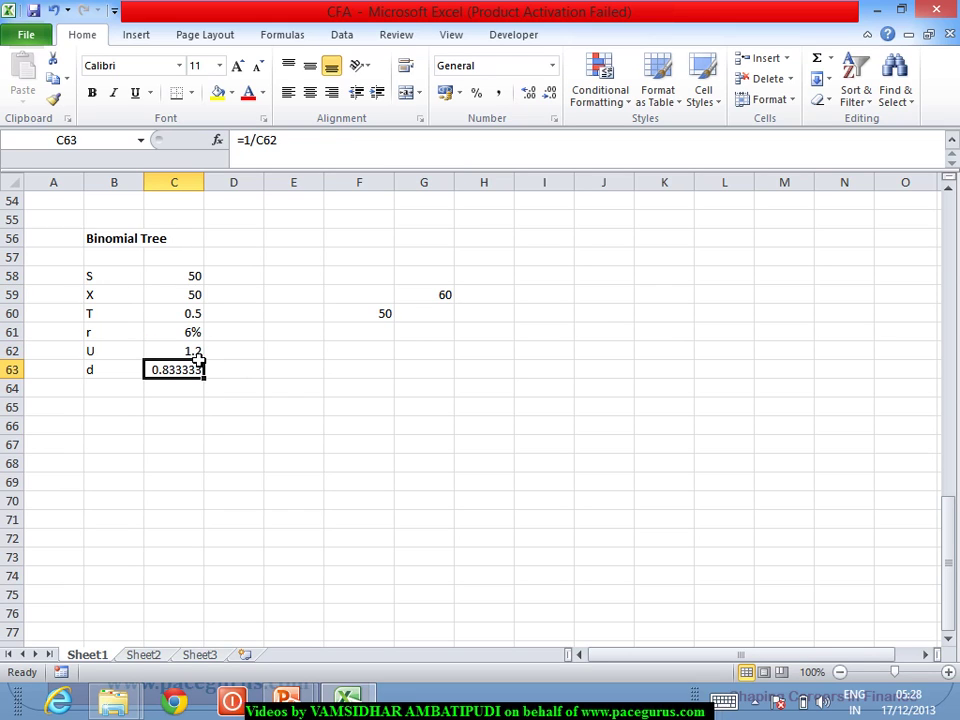
left_click(425, 342)
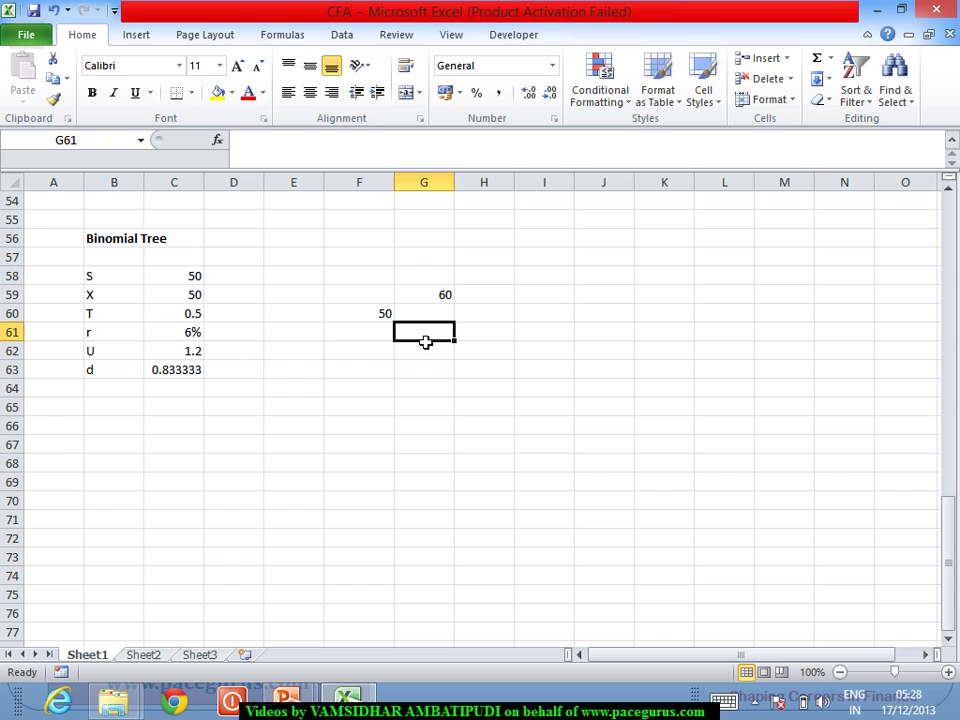
type("=")
left_click(384, 314)
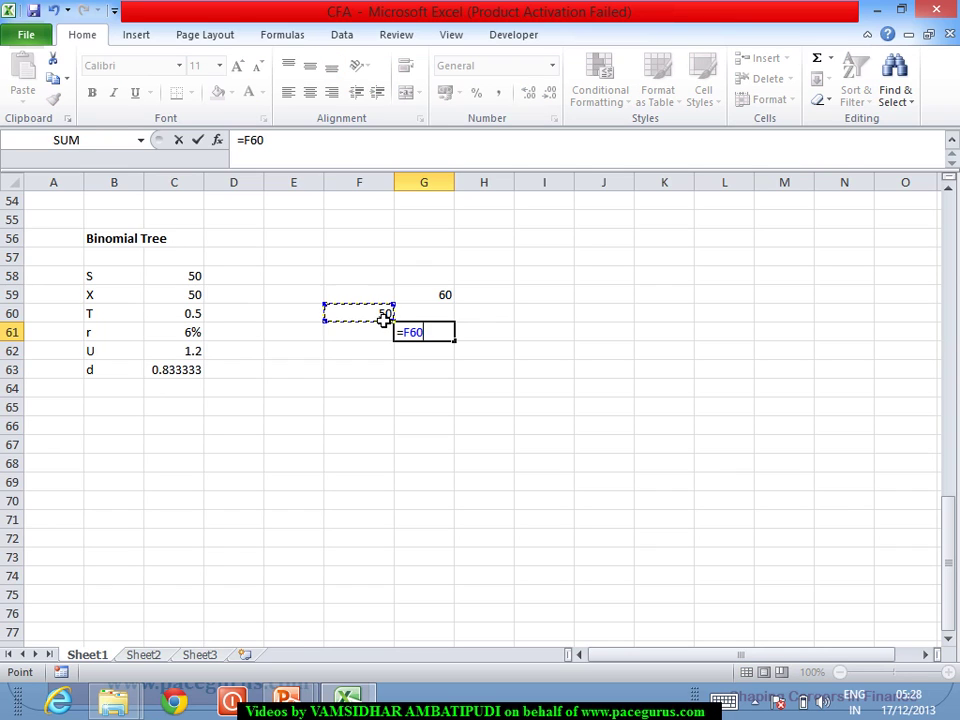
type("*")
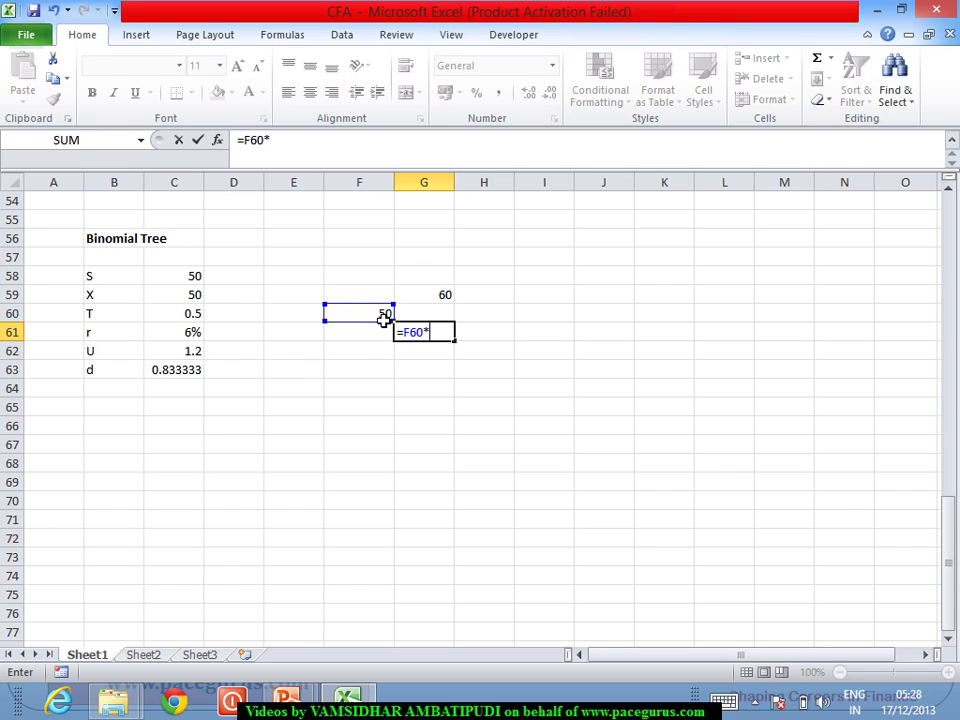
left_click(180, 374)
key("Return")
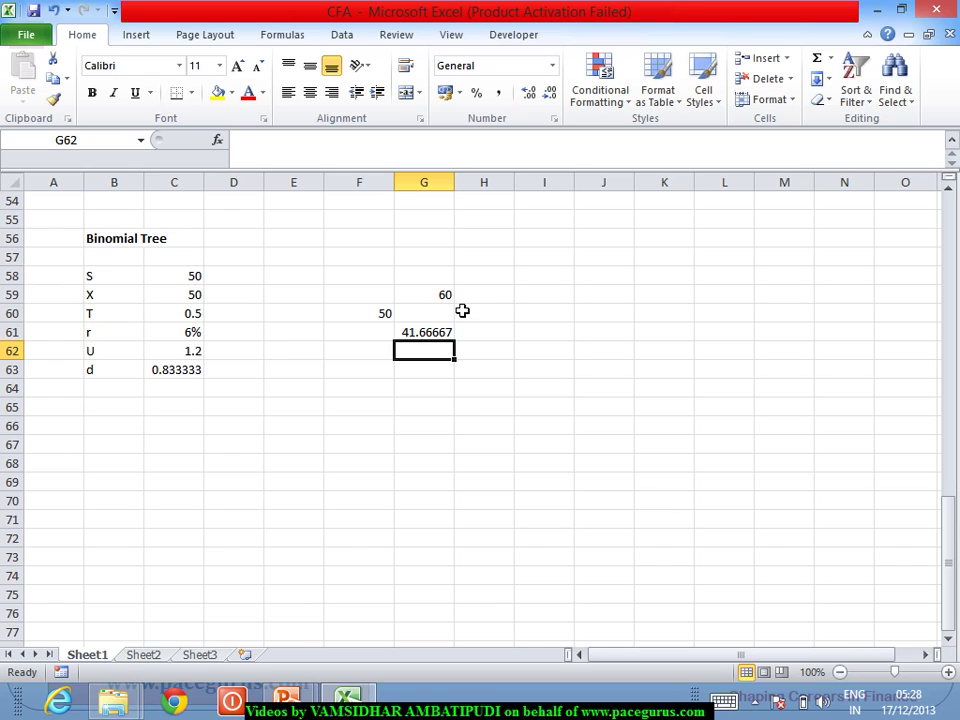
Fill cells I60, J59 and J61 with yellow to lay out the option value tree
left_click(568, 318)
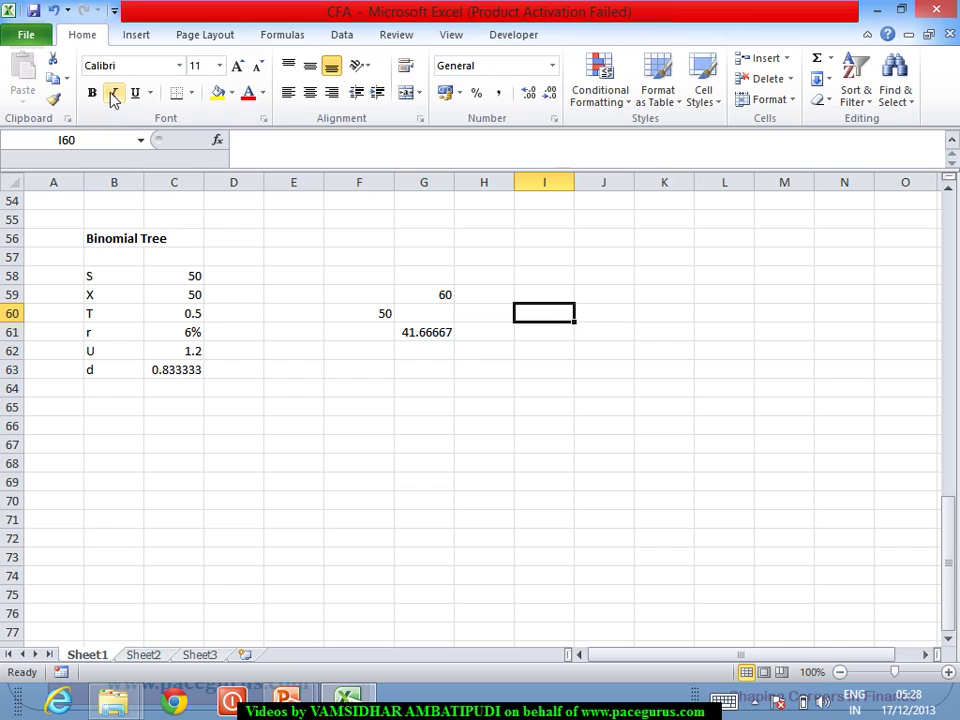
left_click(217, 95)
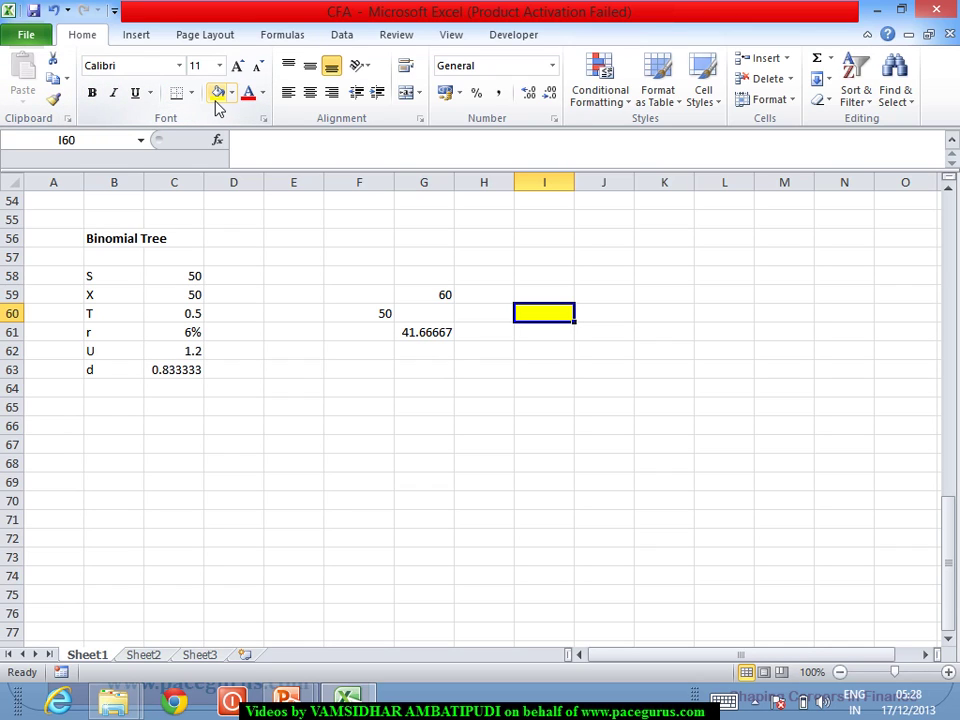
left_click(603, 299)
key("F4")
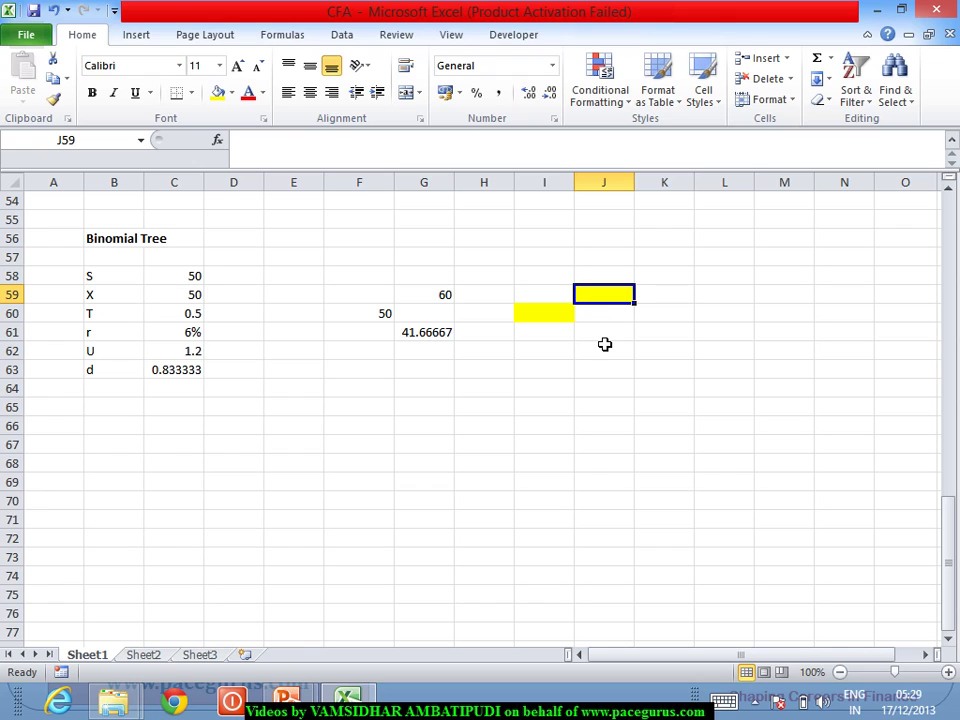
left_click(604, 339)
key("F4")
left_click(617, 468)
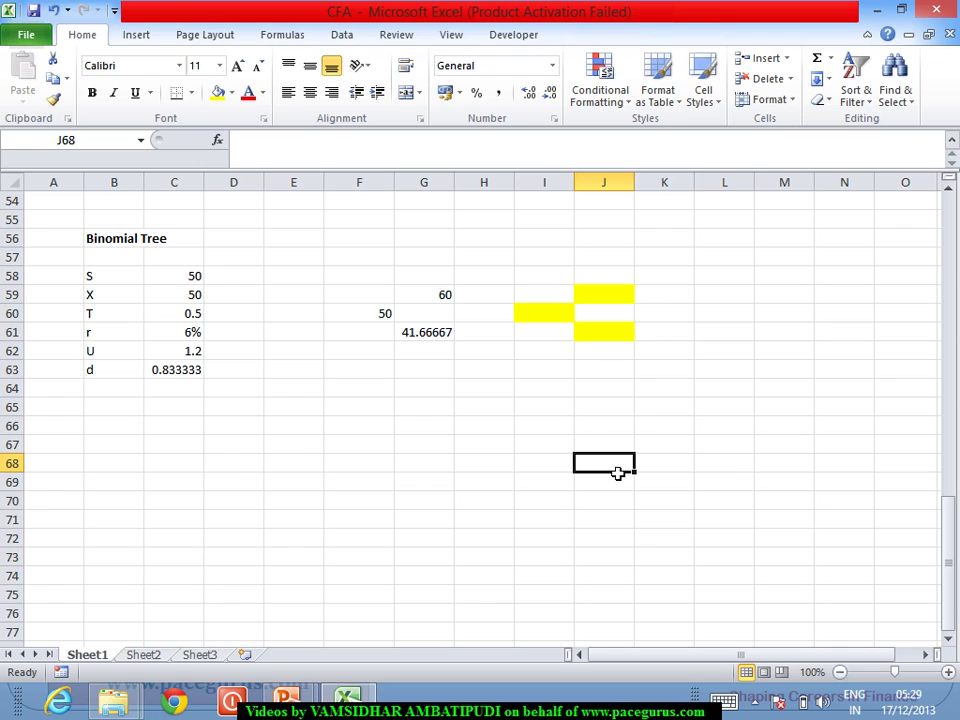
Enter the call payoff for the up node in J59 as =MAX(G59-$C$59,0), with the strike reference absolute
left_click(620, 297)
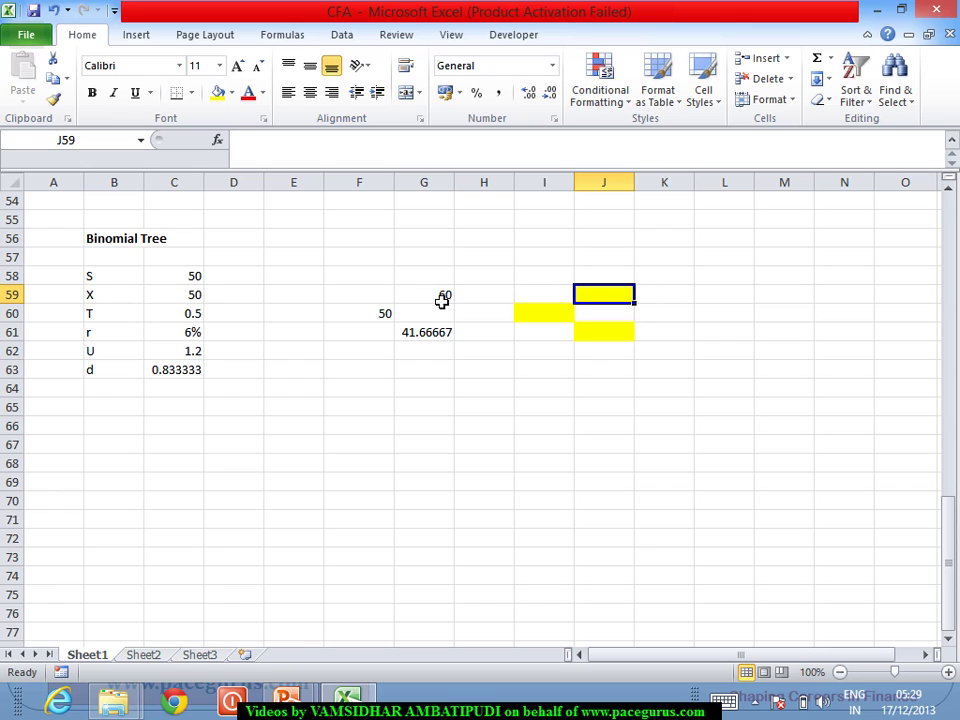
type("=")
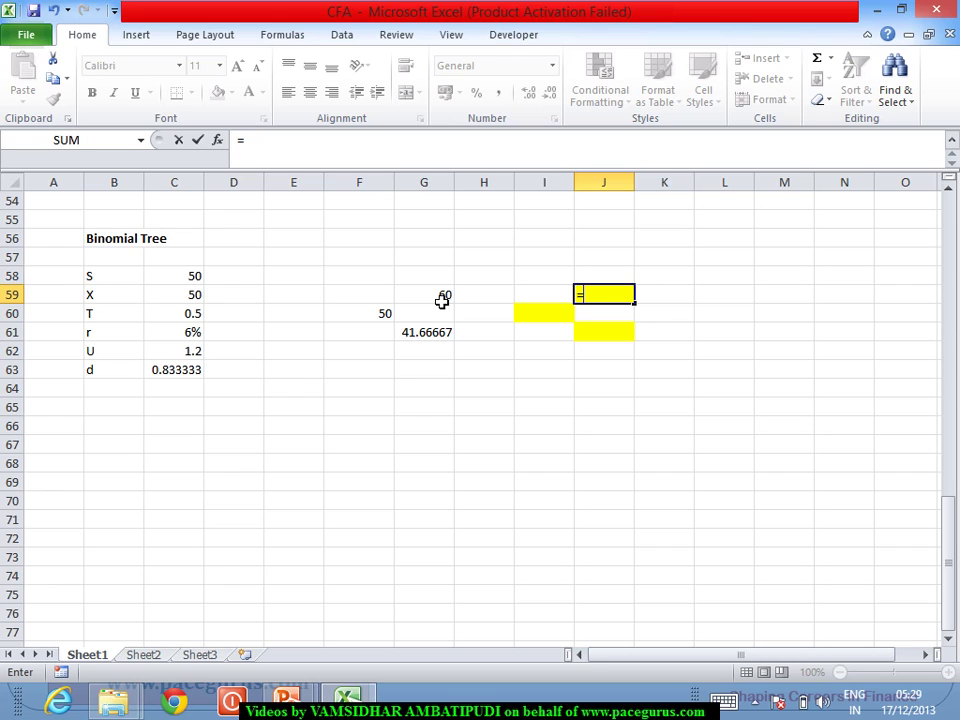
type("M")
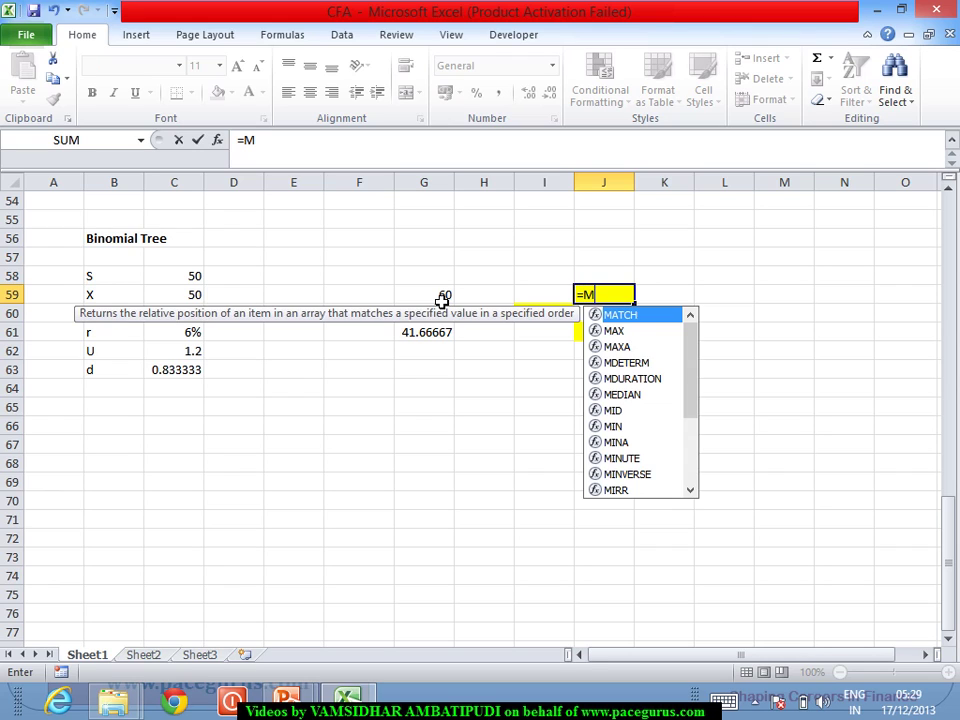
type("ax")
key("Tab")
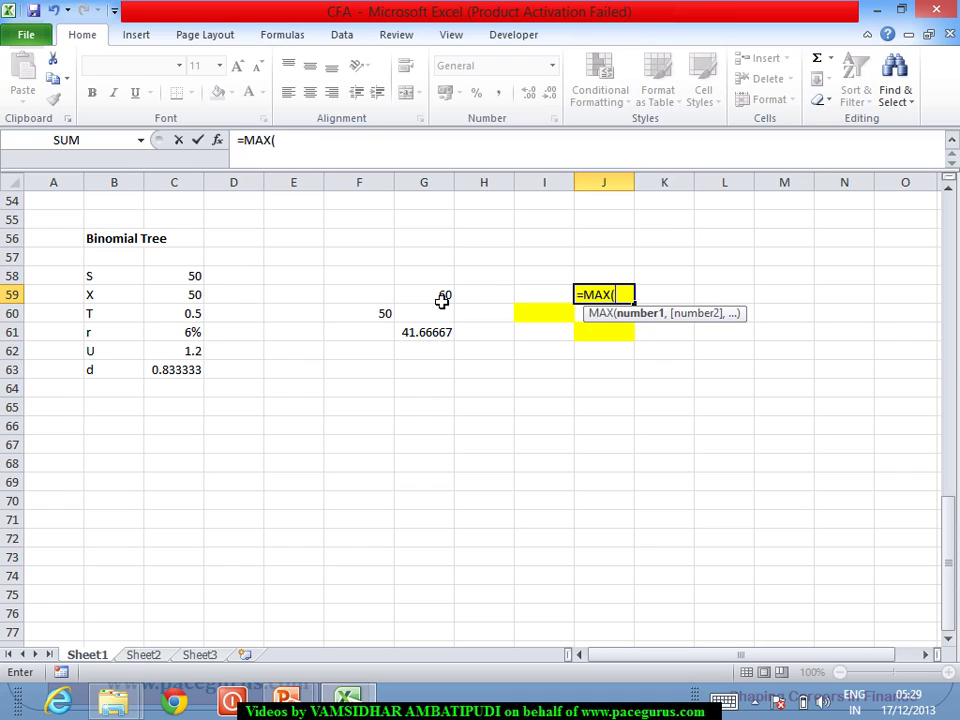
left_click(442, 299)
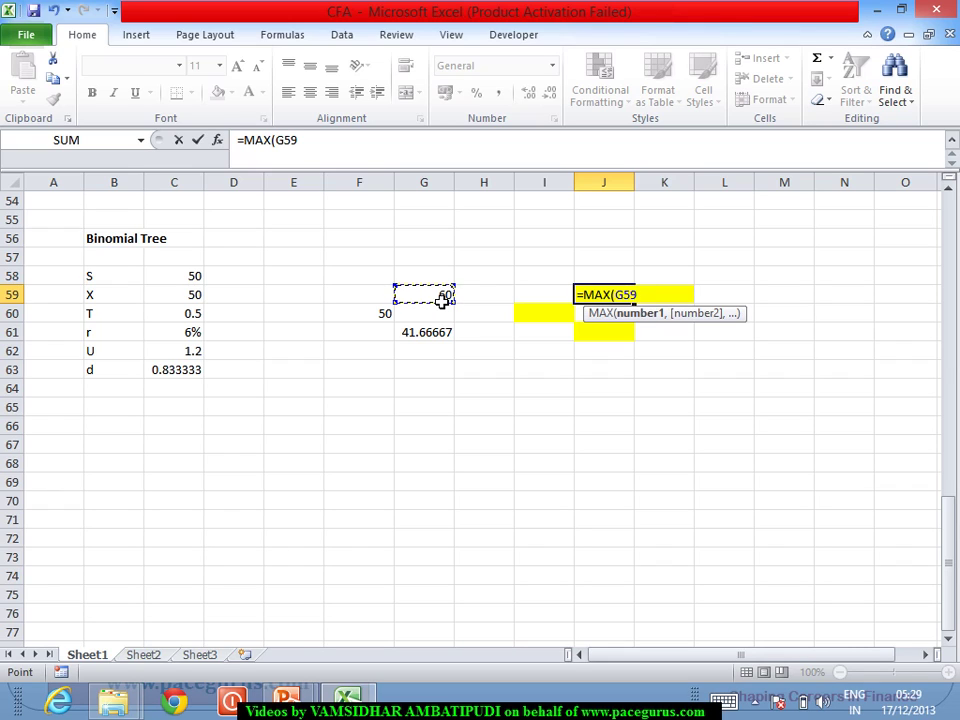
type("-")
left_click(191, 301)
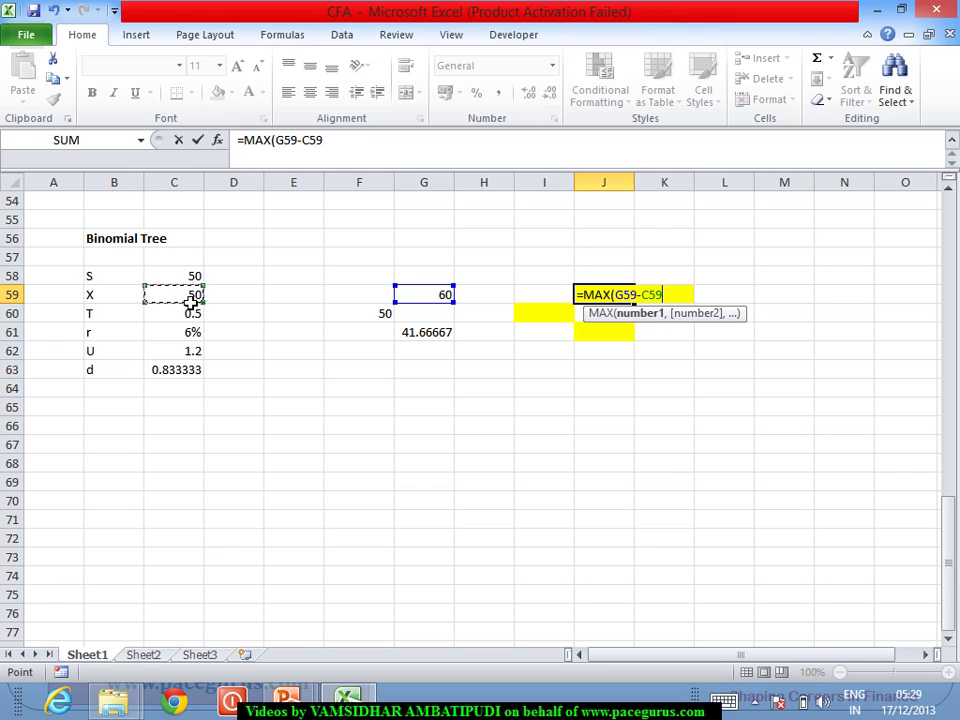
key("F4")
type(",0")
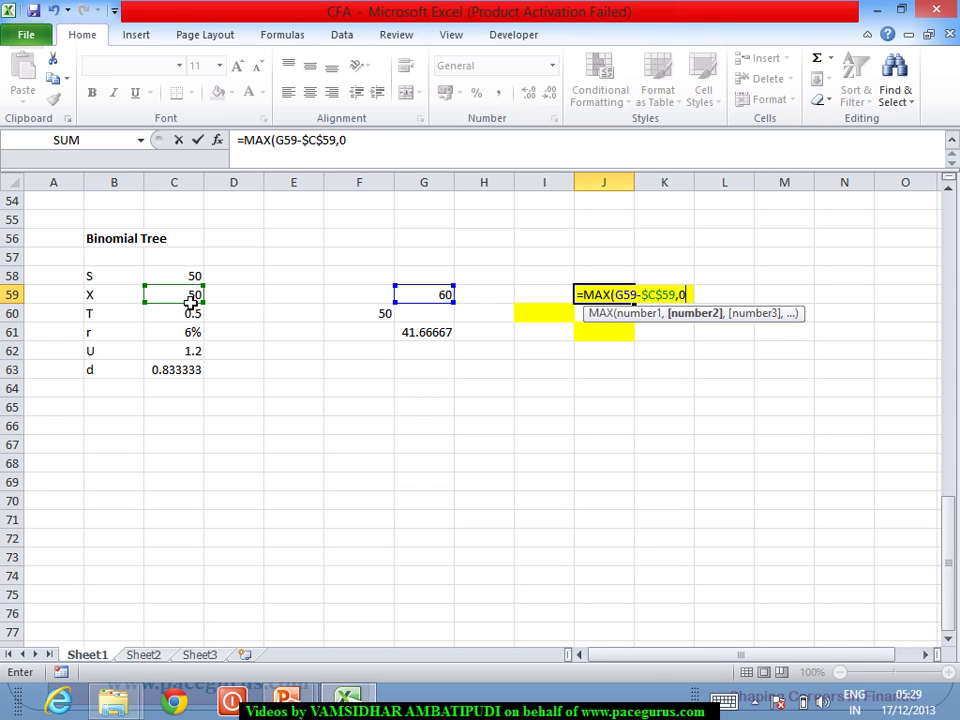
type(")")
key("Return")
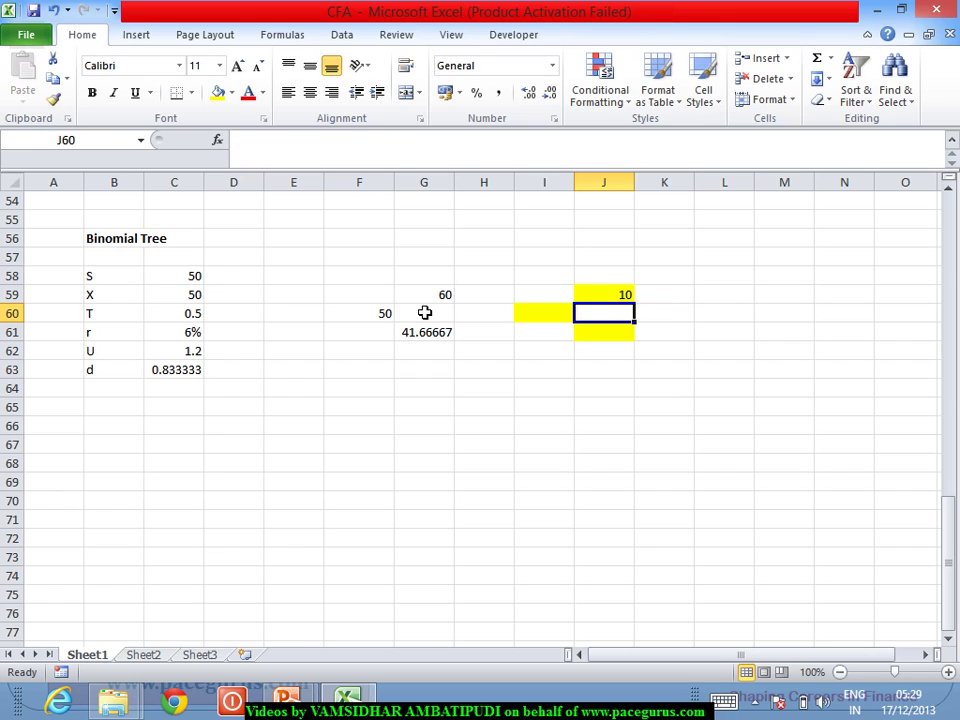
Copy the call payoff formula from J59 to the down node in J61
left_click(606, 300)
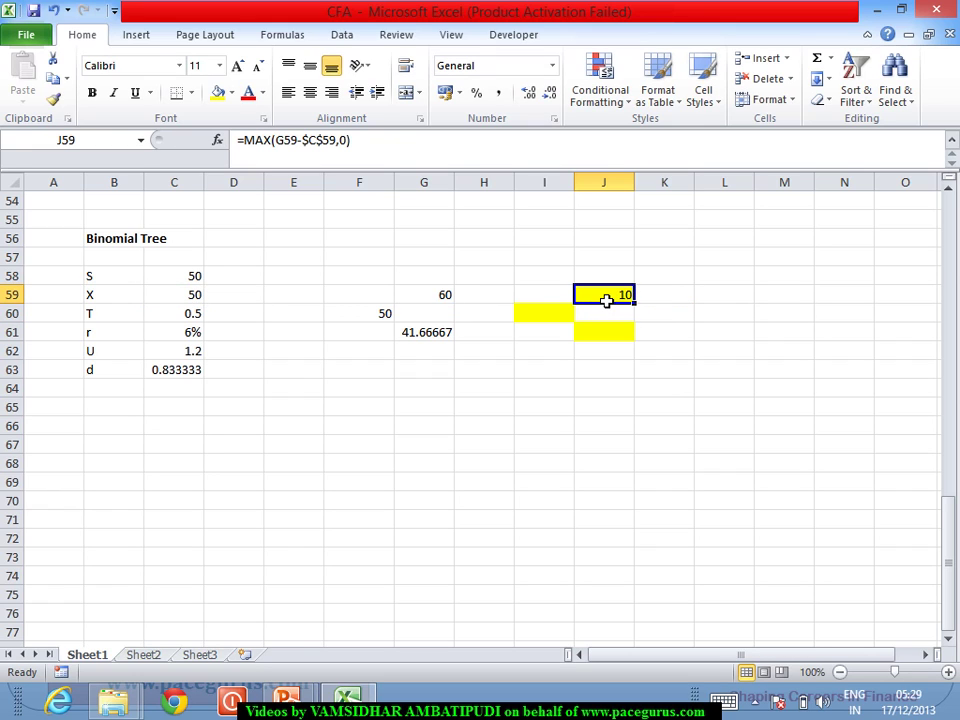
key("ctrl+c")
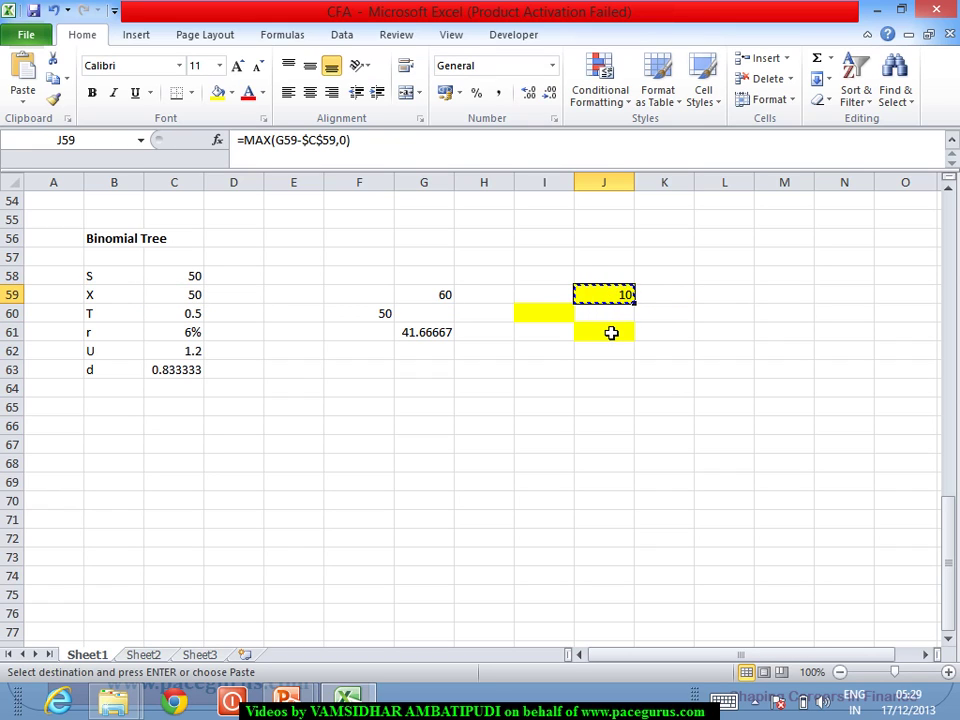
left_click(614, 340)
key("ctrl+v")
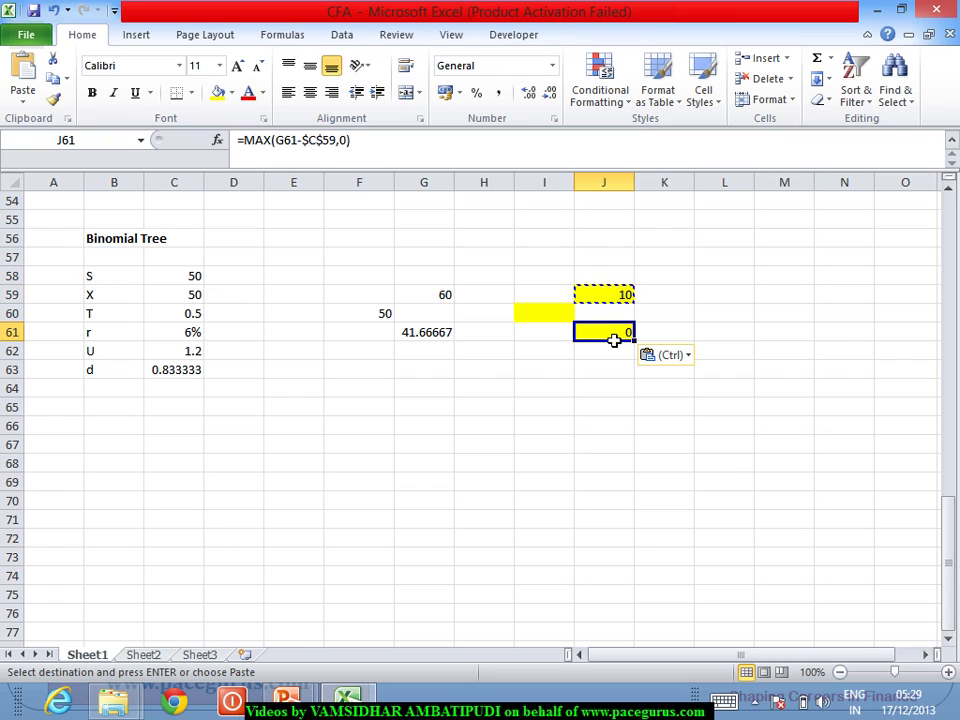
key("Escape")
left_click(596, 370)
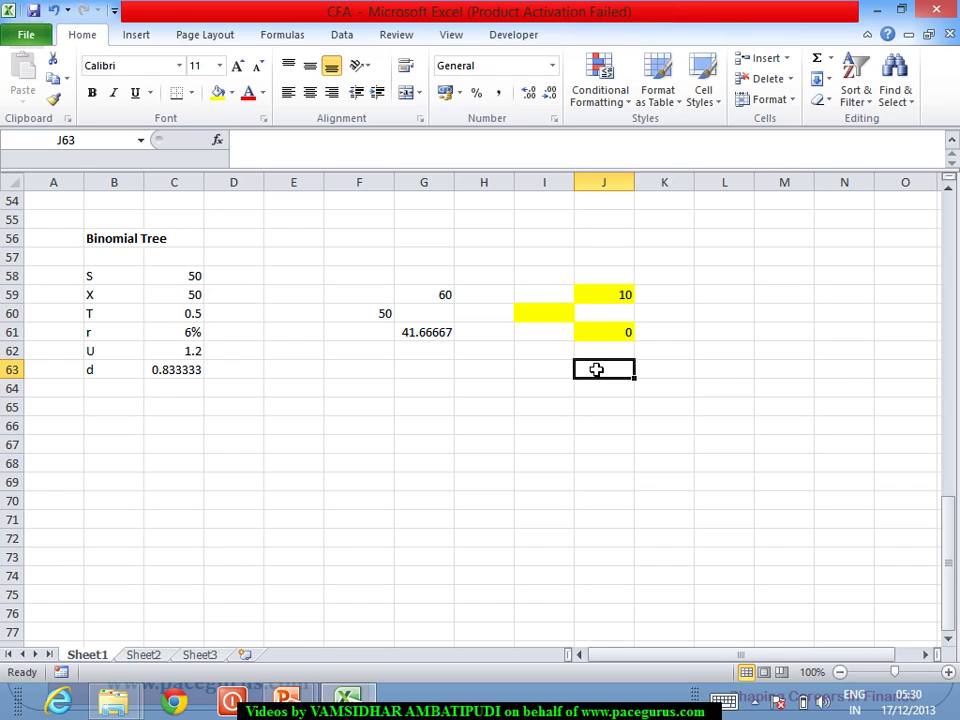
Label B64 as p and calculate the risk-neutral up probability in C64 as =(1+C61*C60-C63)/(C62-C63)
left_click(441, 300)
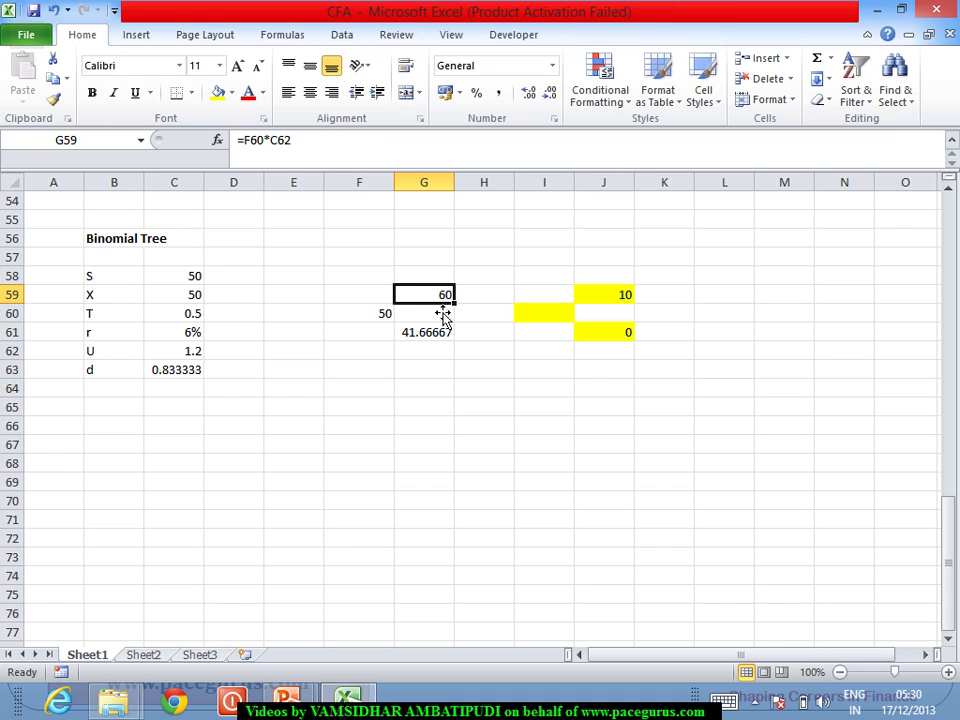
left_click(444, 338)
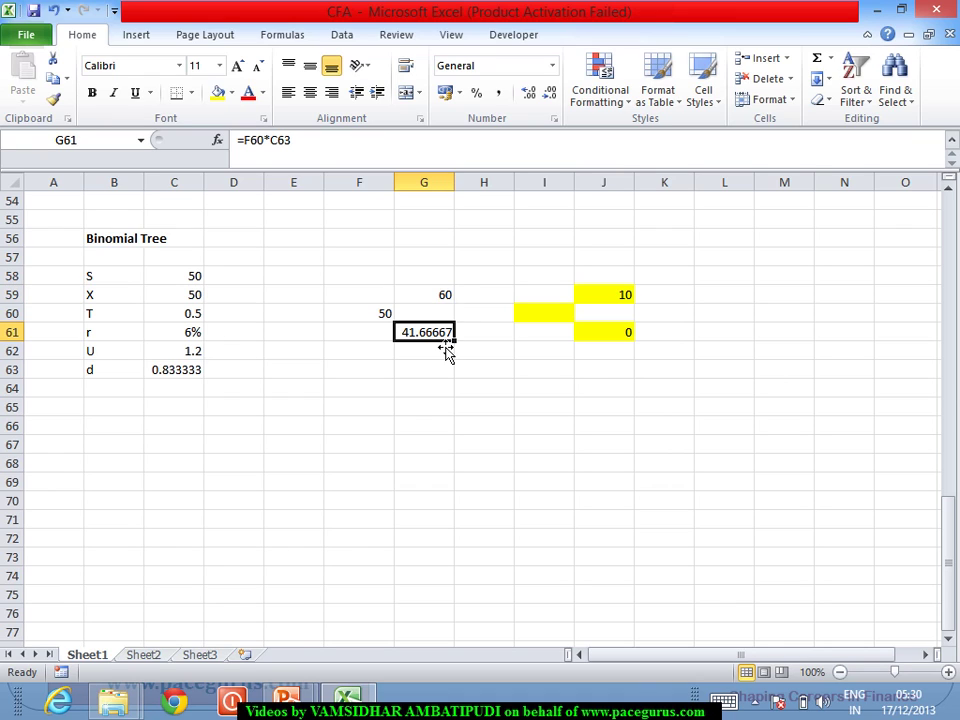
left_click(110, 397)
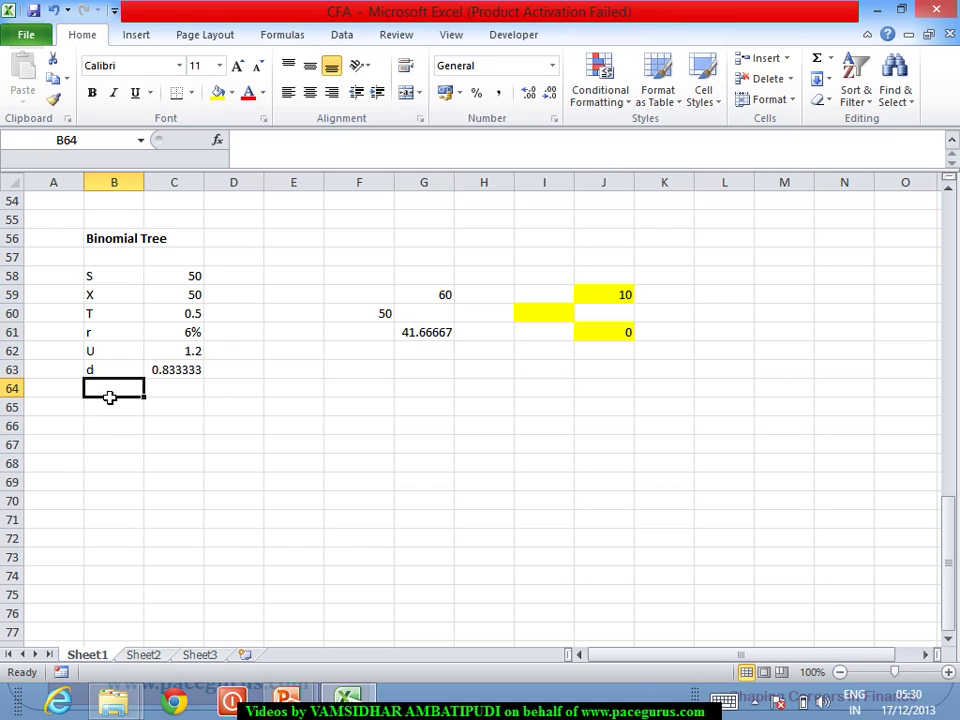
type("p")
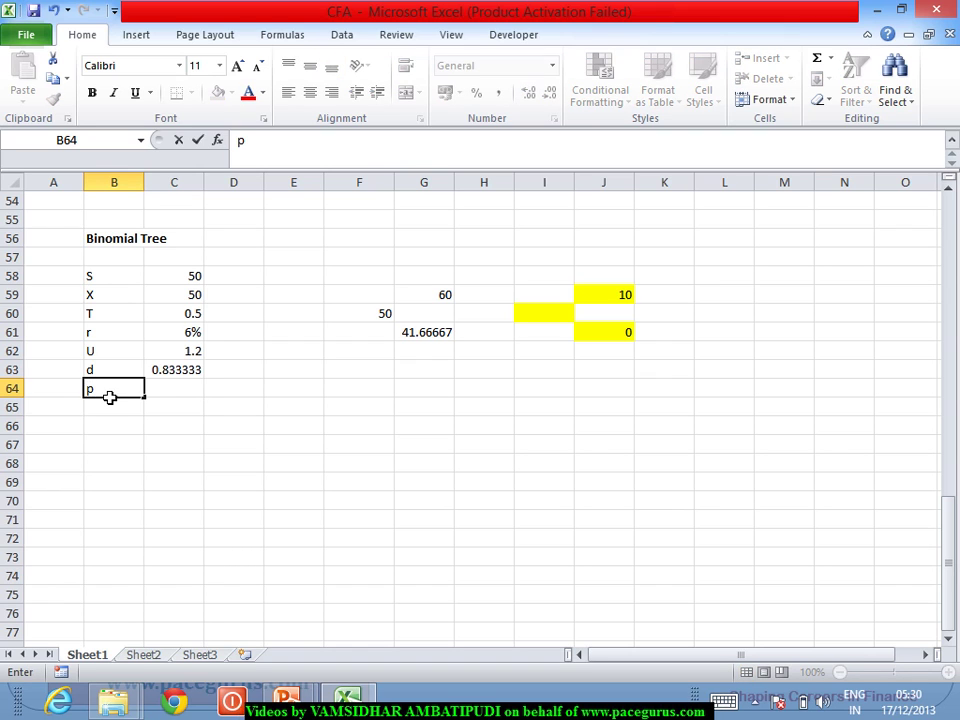
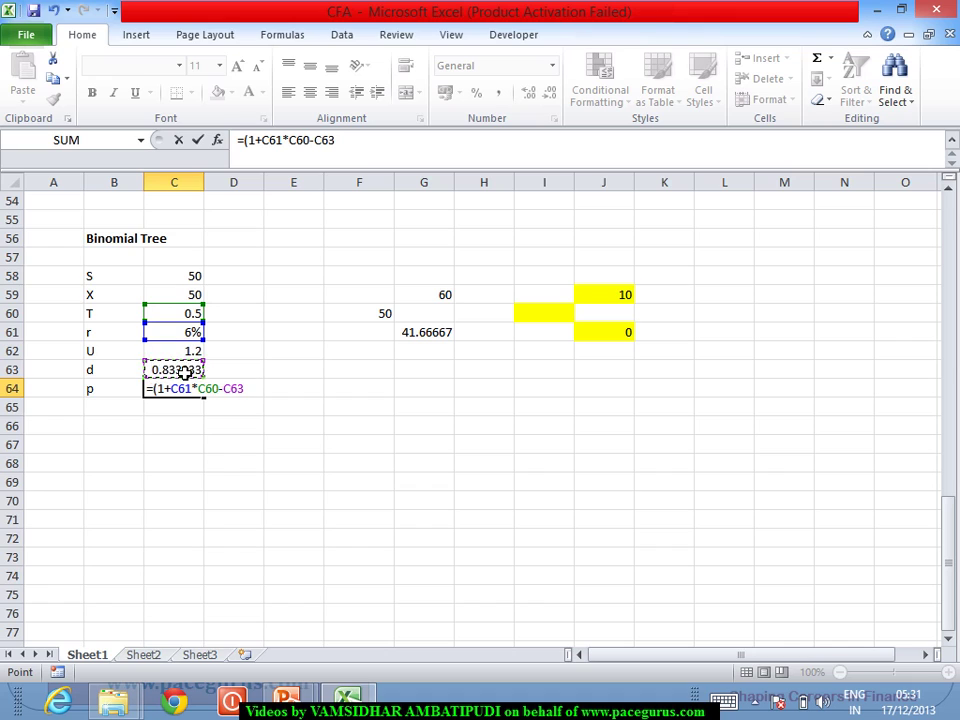
type("(")
left_click(188, 354)
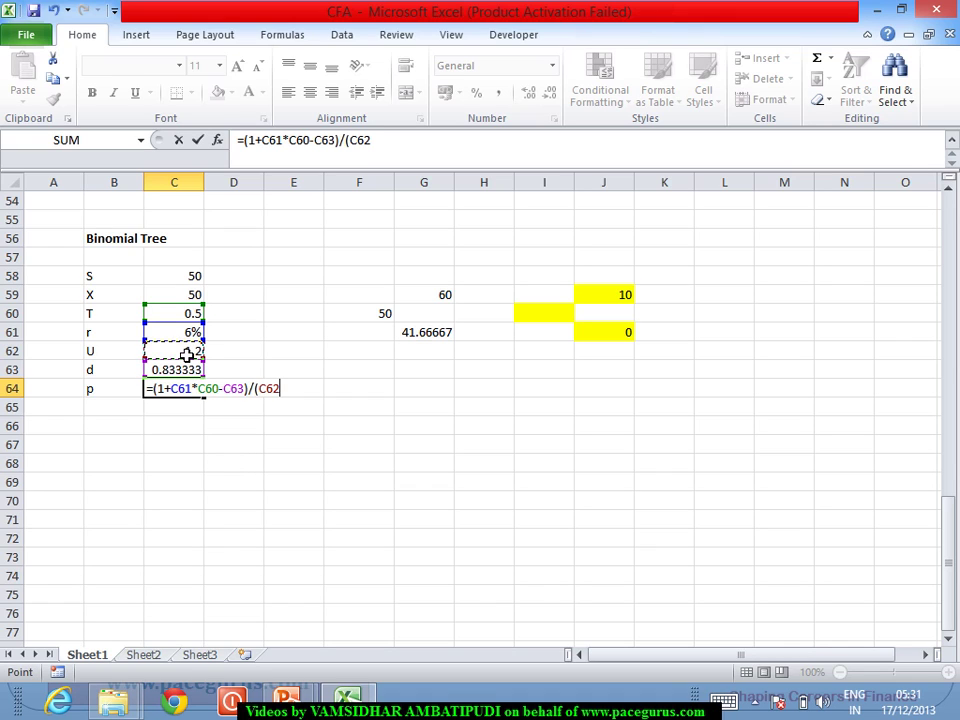
type("-")
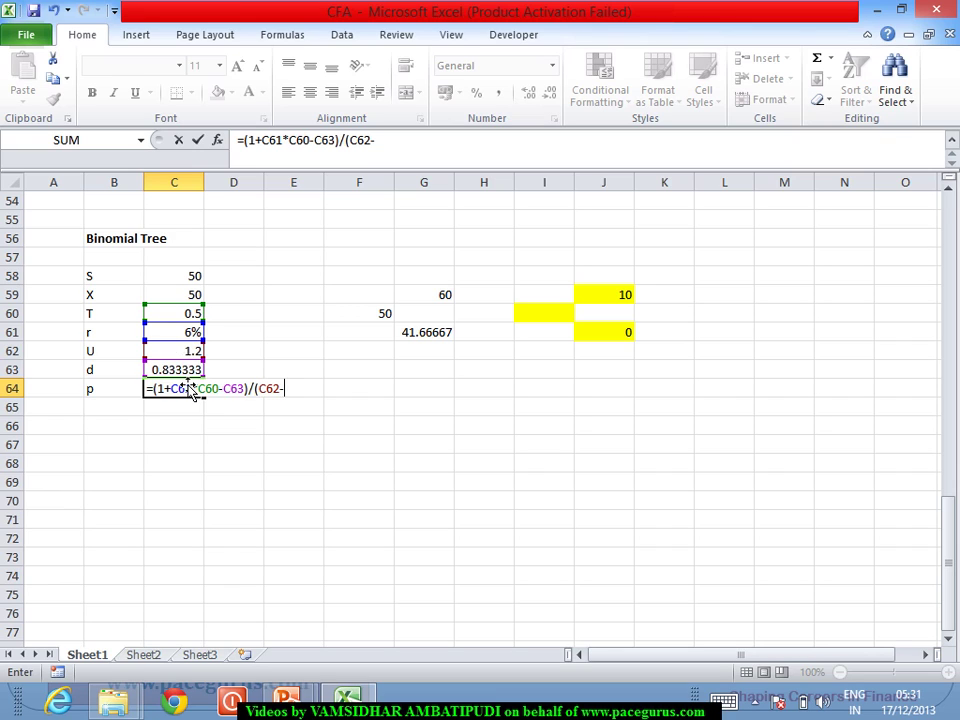
left_click(182, 374)
type(")")
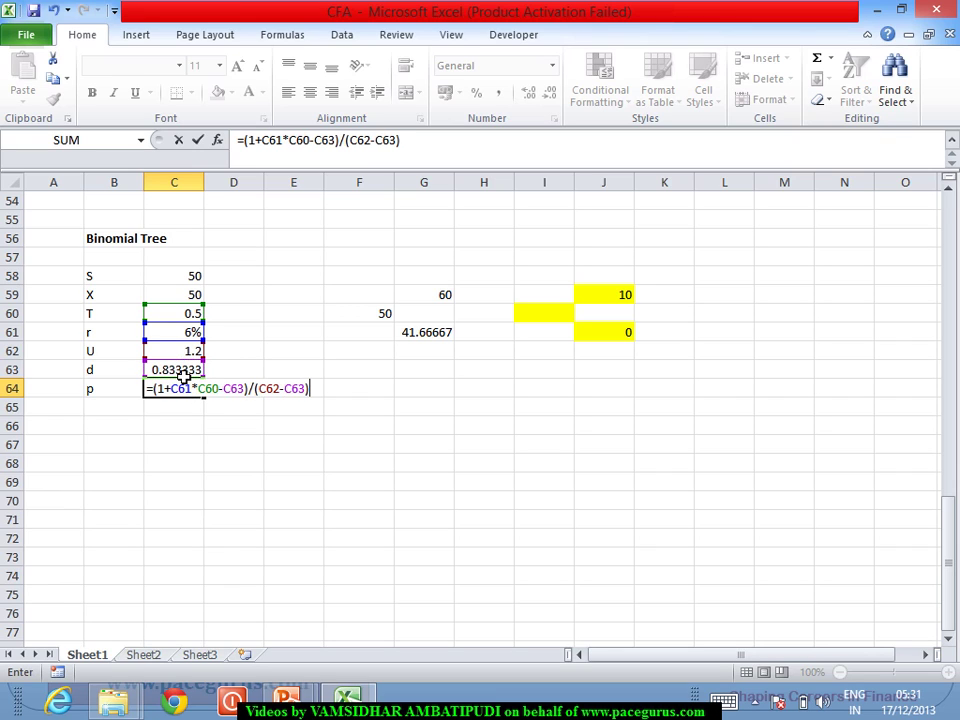
key("Return")
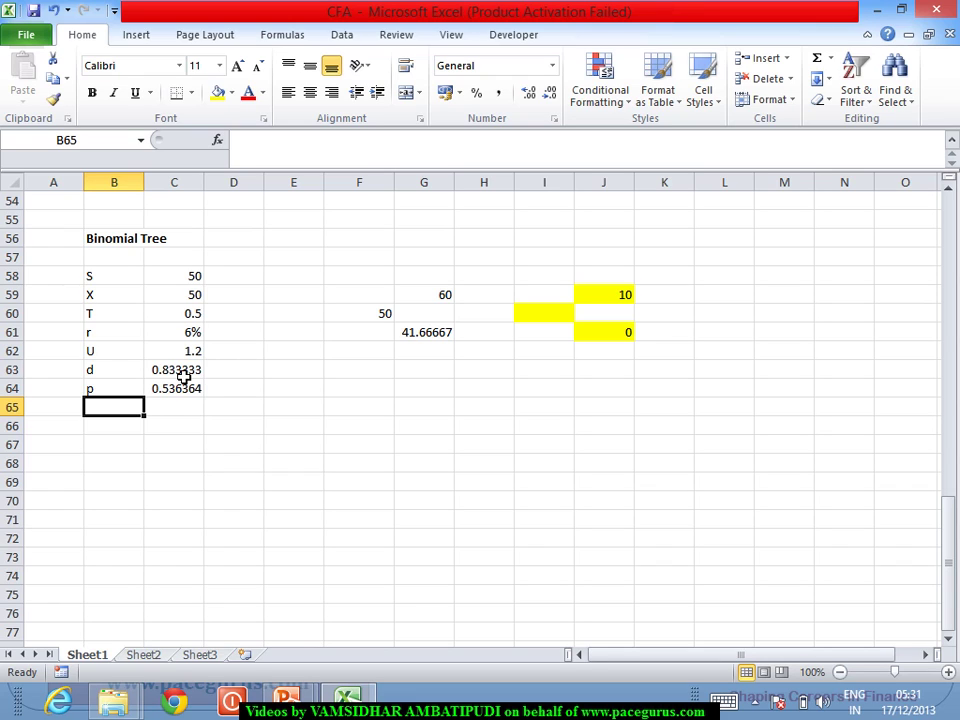
Label B65 as 1-p and calculate the down-move probability in C65 as =1-C64
type("1-p")
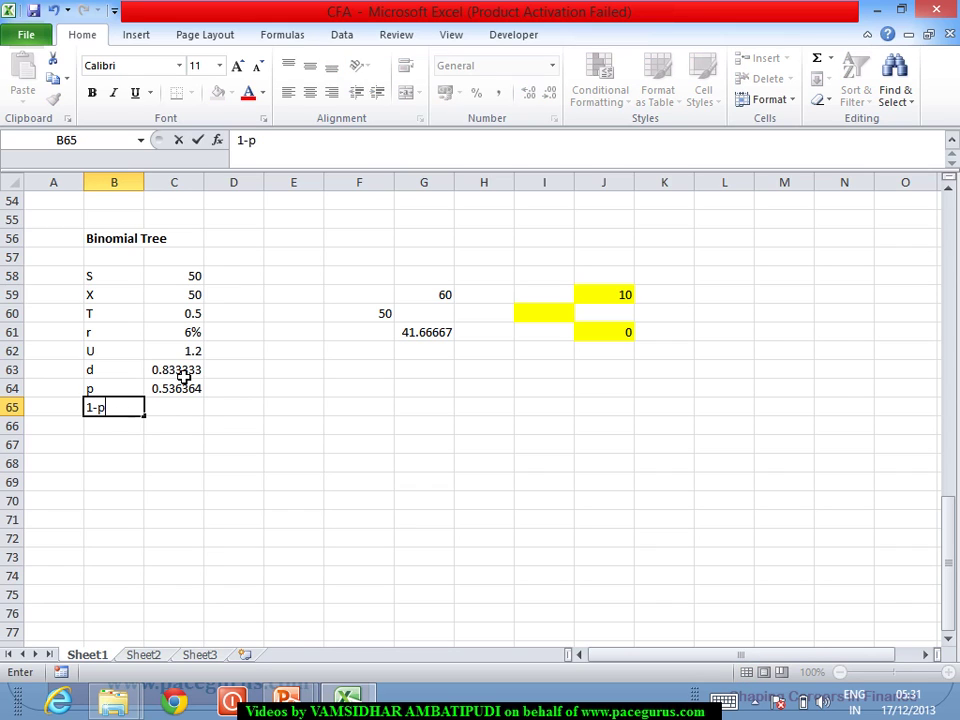
key("Tab")
type("=")
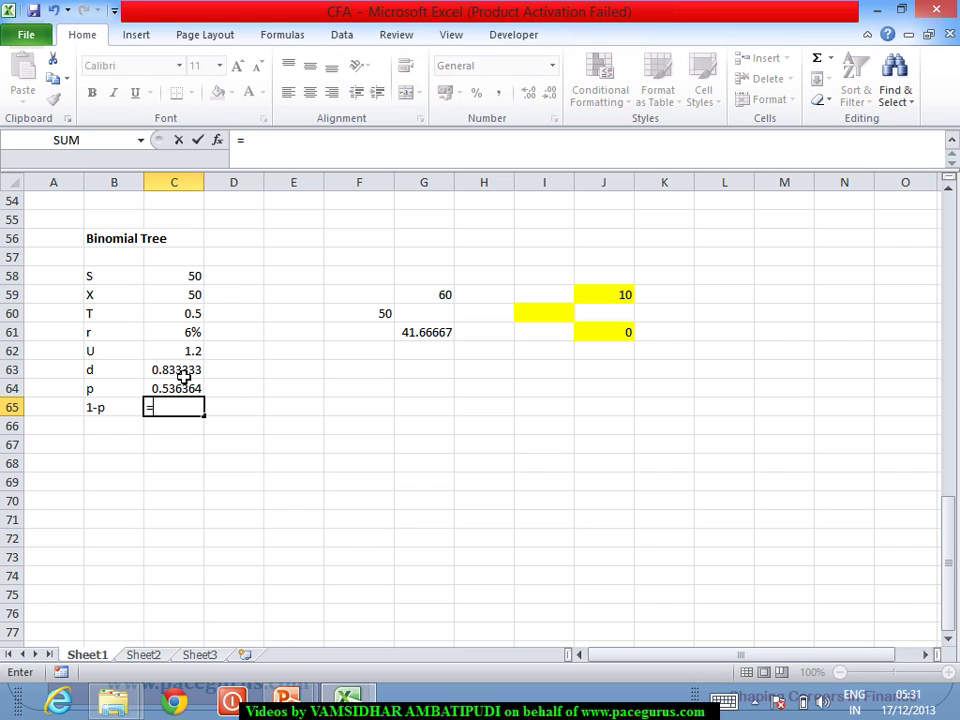
type("1-")
left_click(178, 392)
key("Return")
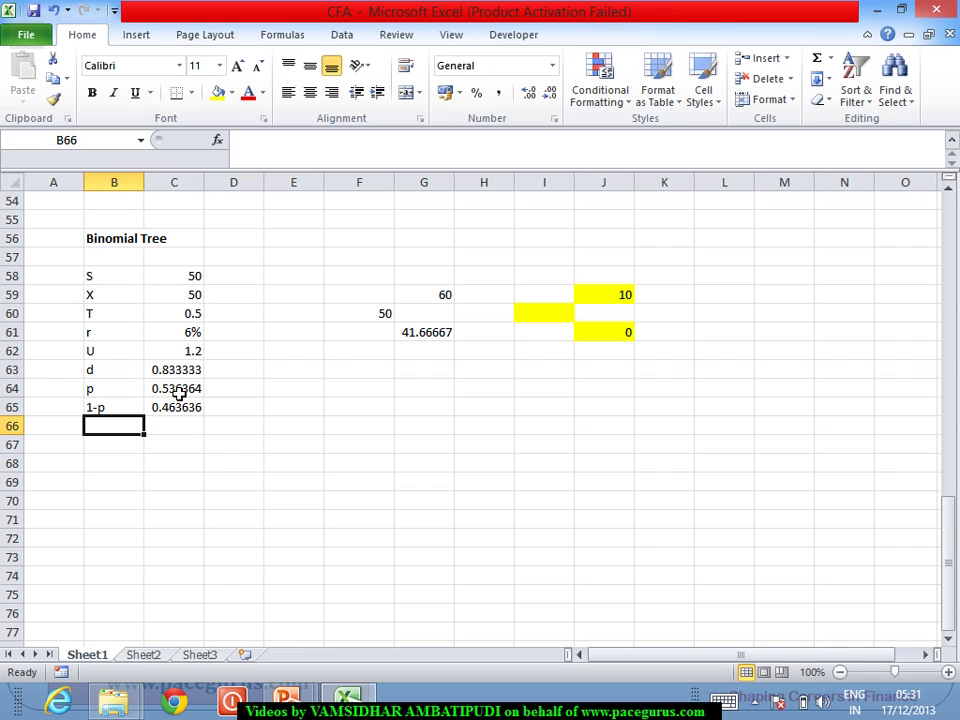
left_click(188, 408)
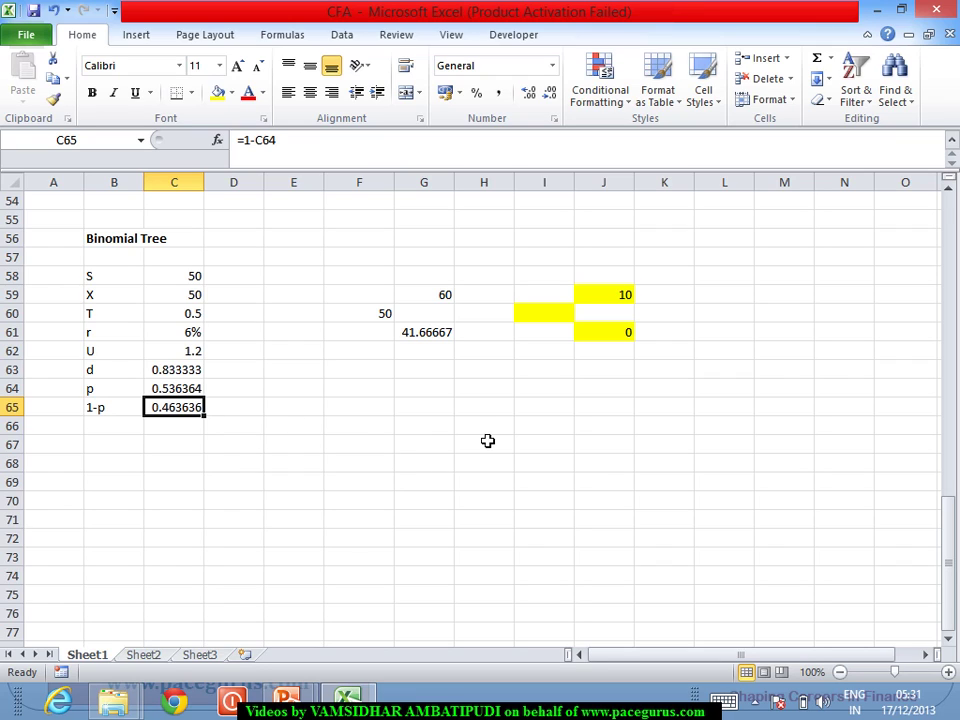
Calculate the probability-weighted expected call payoff in J60 as =C64*J59+C65*J61
left_click(614, 299)
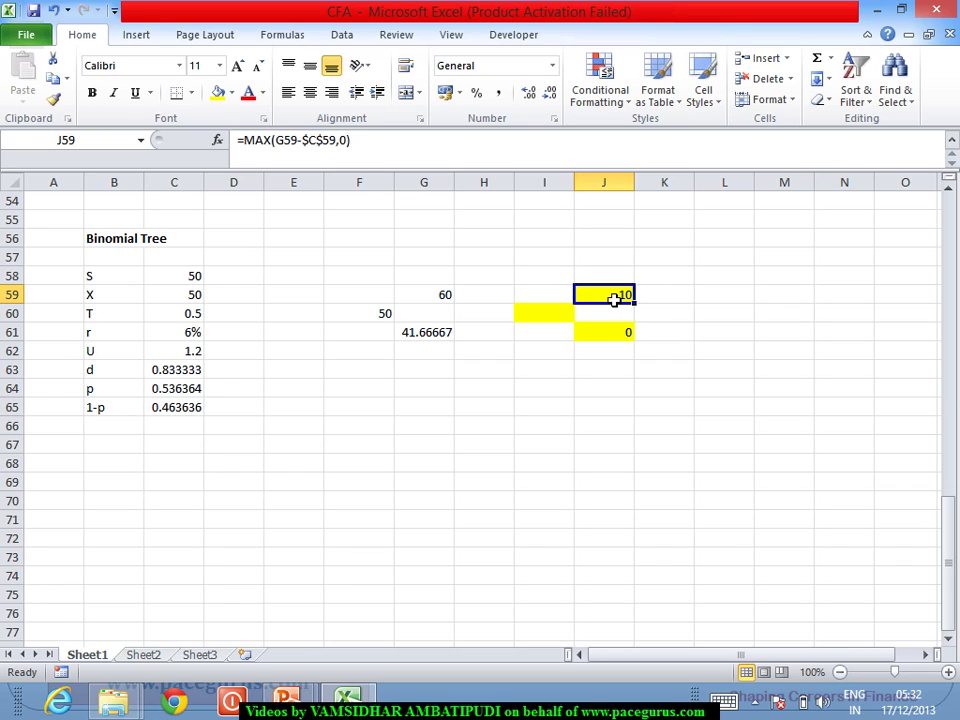
key("Down")
key("Down")
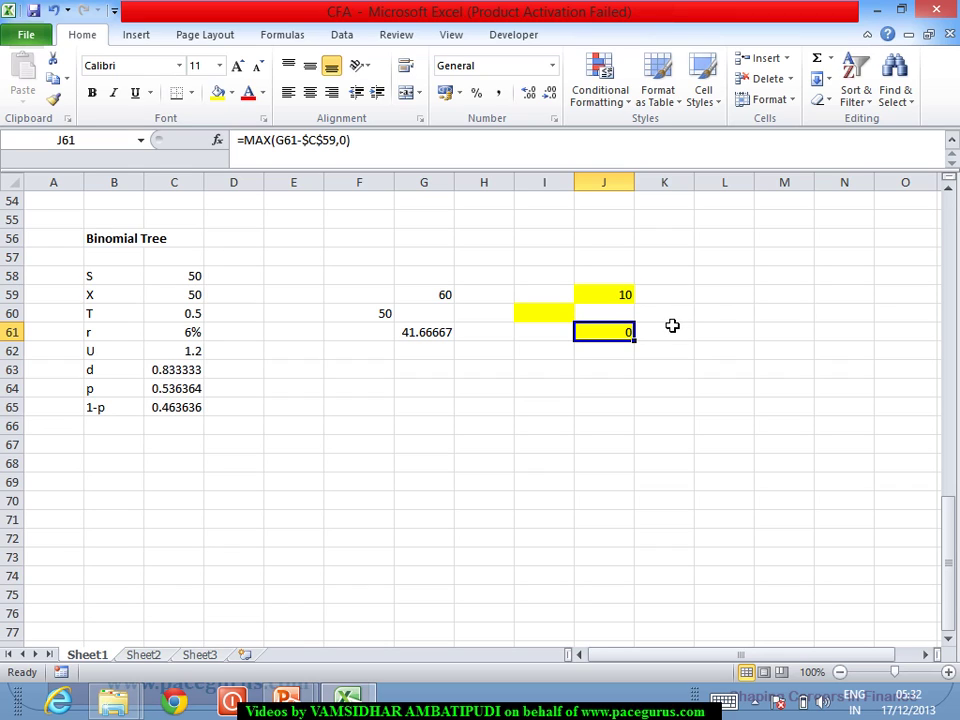
left_click(616, 320)
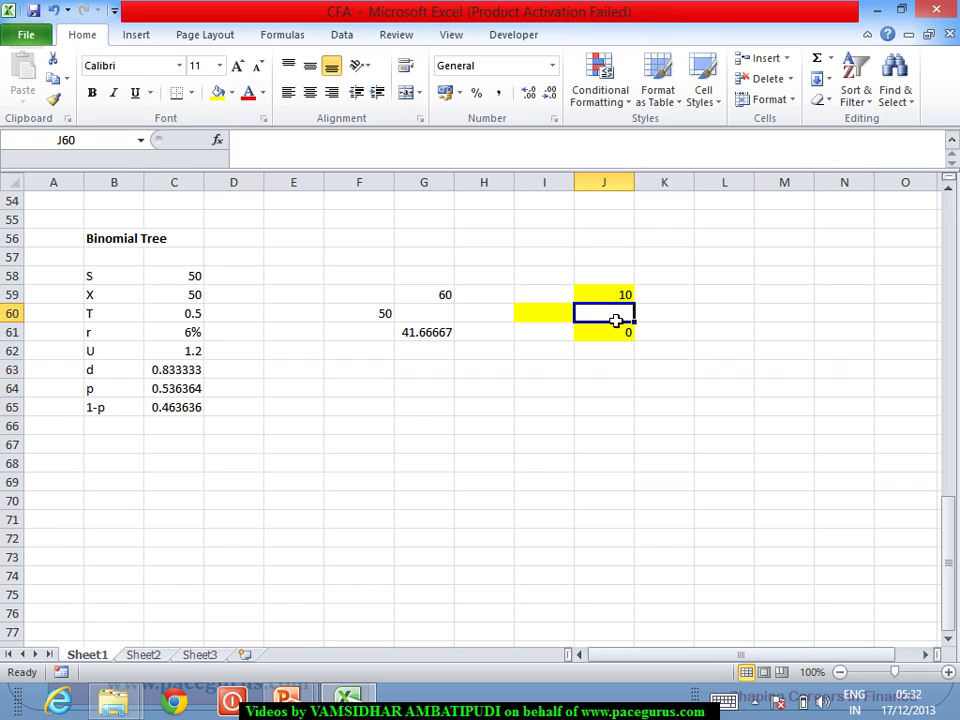
type("=")
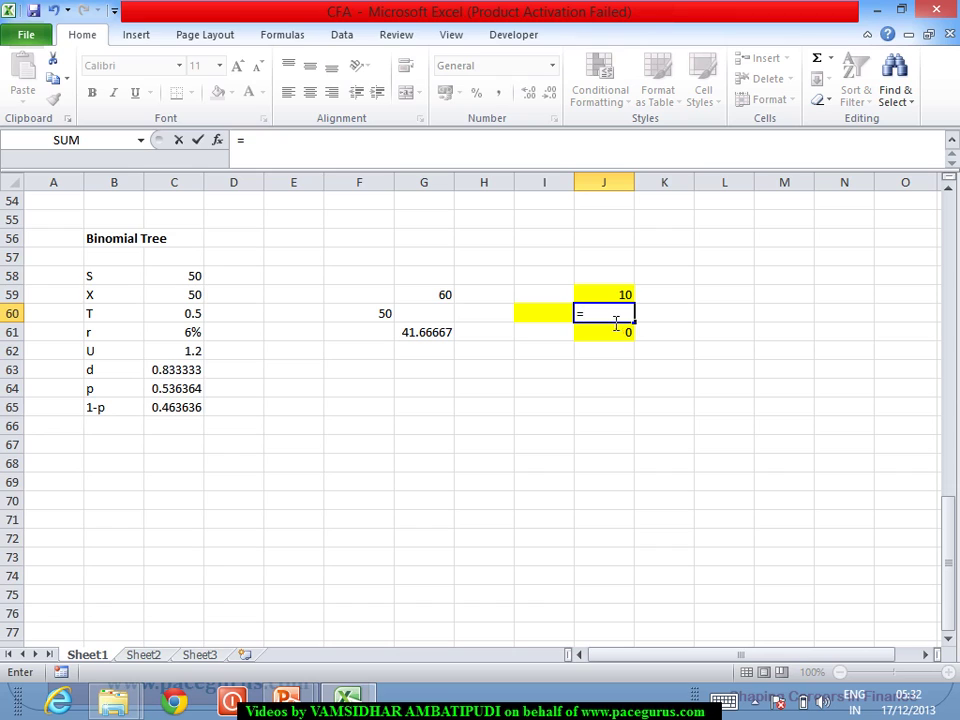
left_click(196, 394)
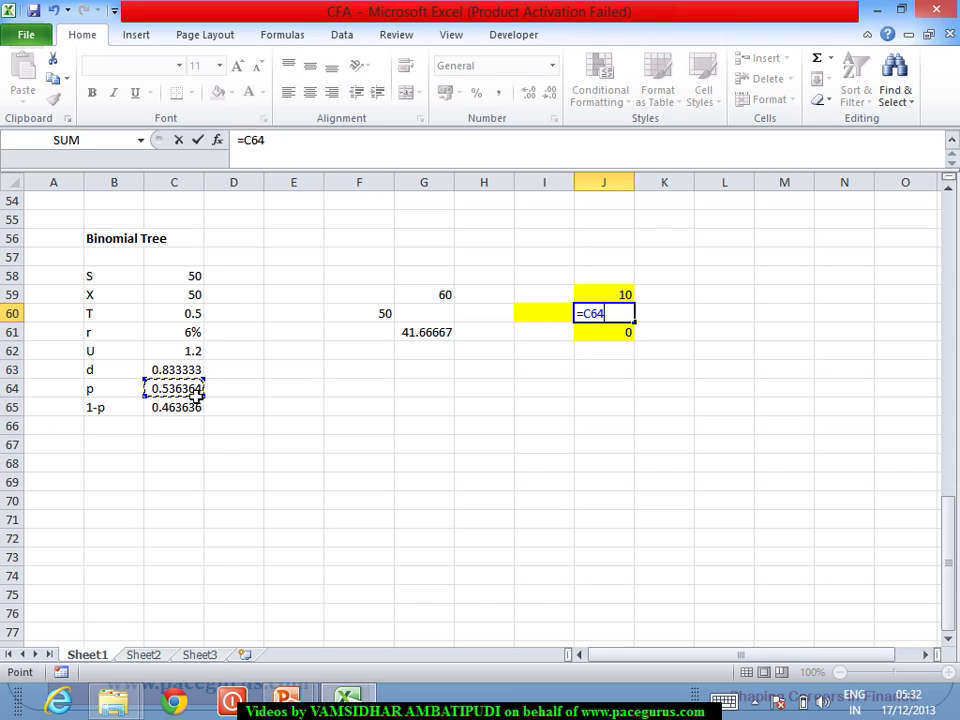
type("*")
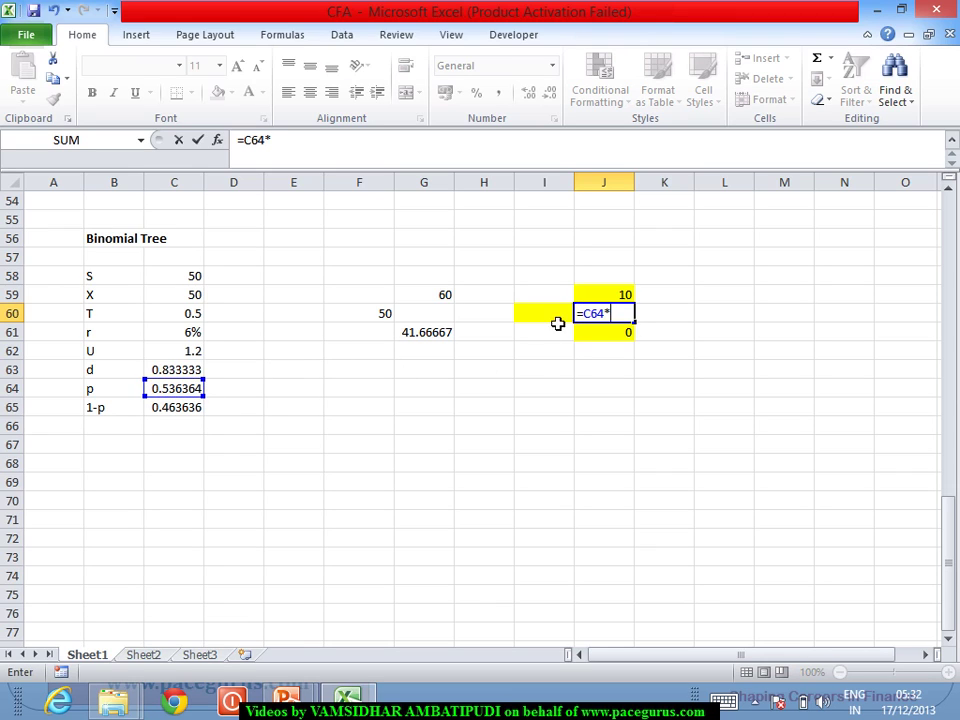
left_click(600, 297)
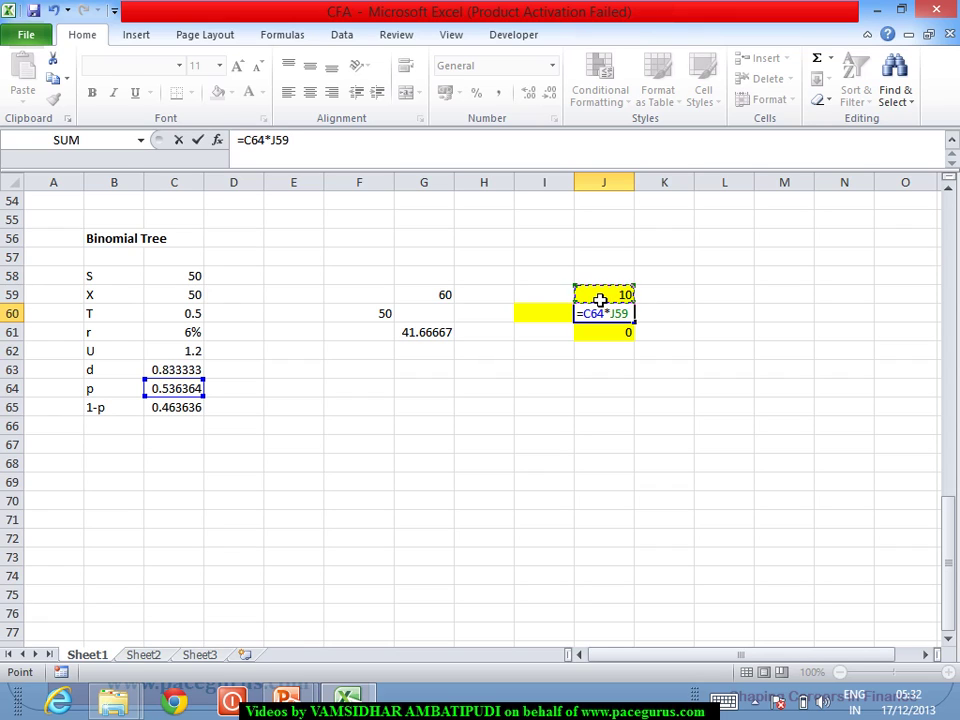
type("+")
left_click(183, 412)
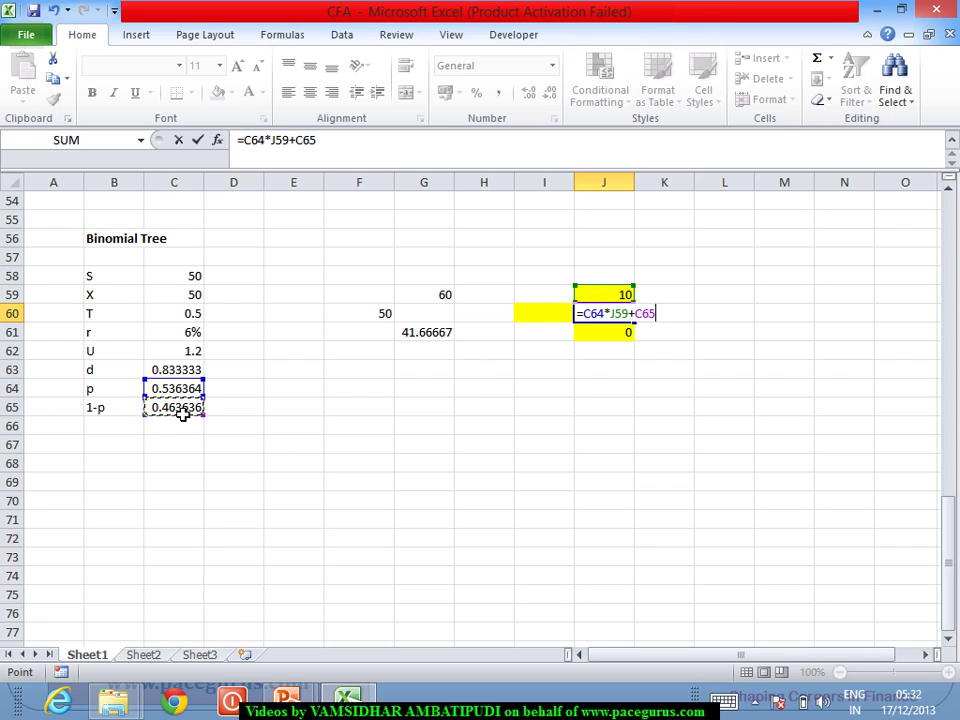
type("*")
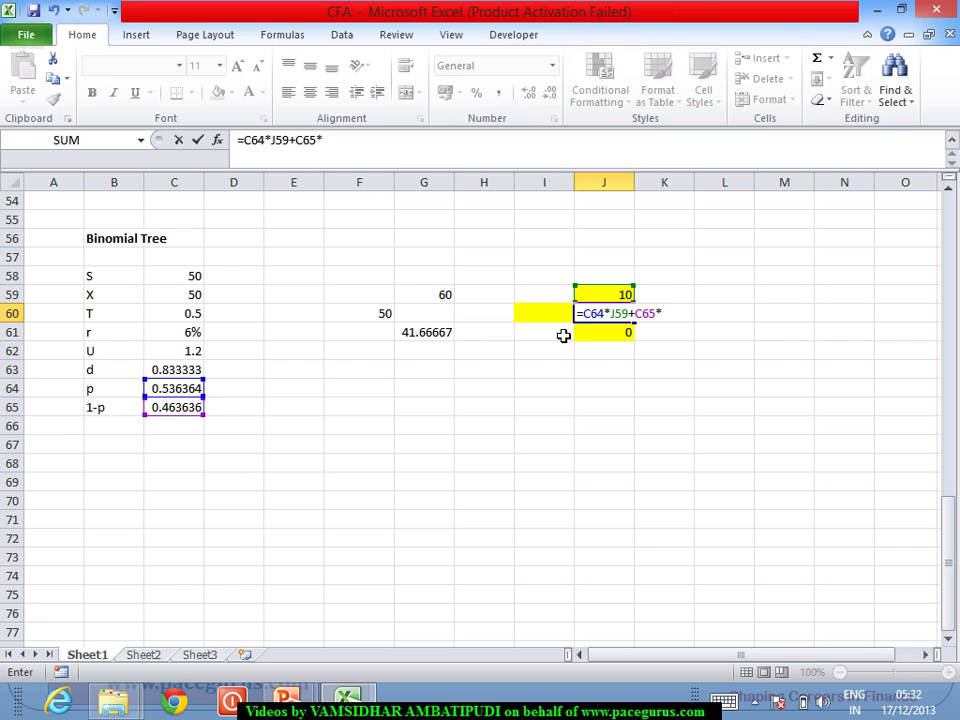
left_click(603, 334)
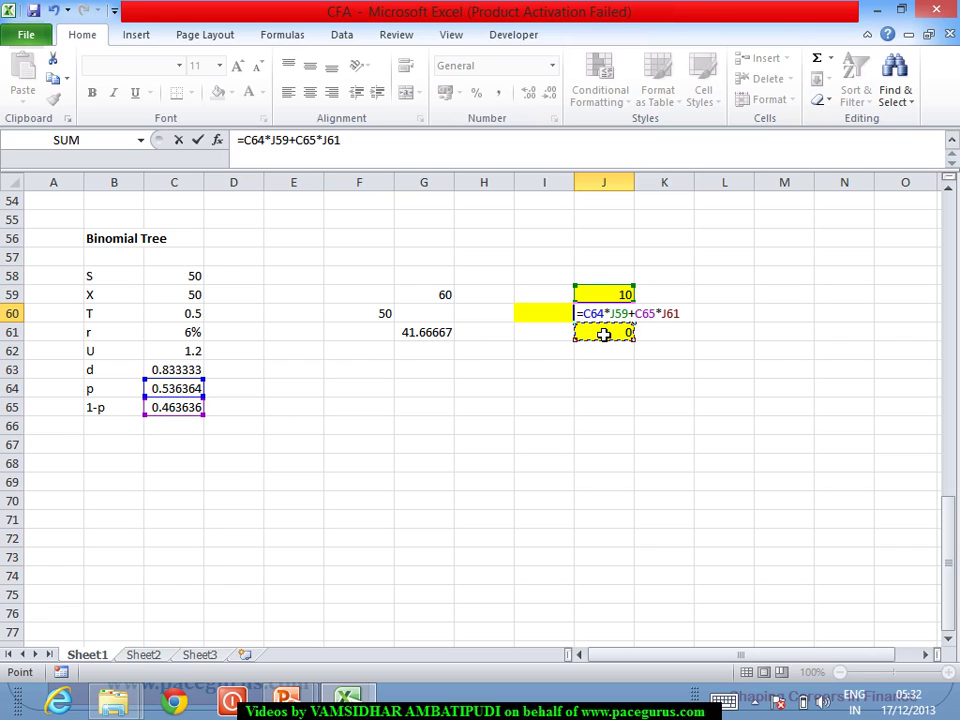
key("Return")
left_click(626, 313)
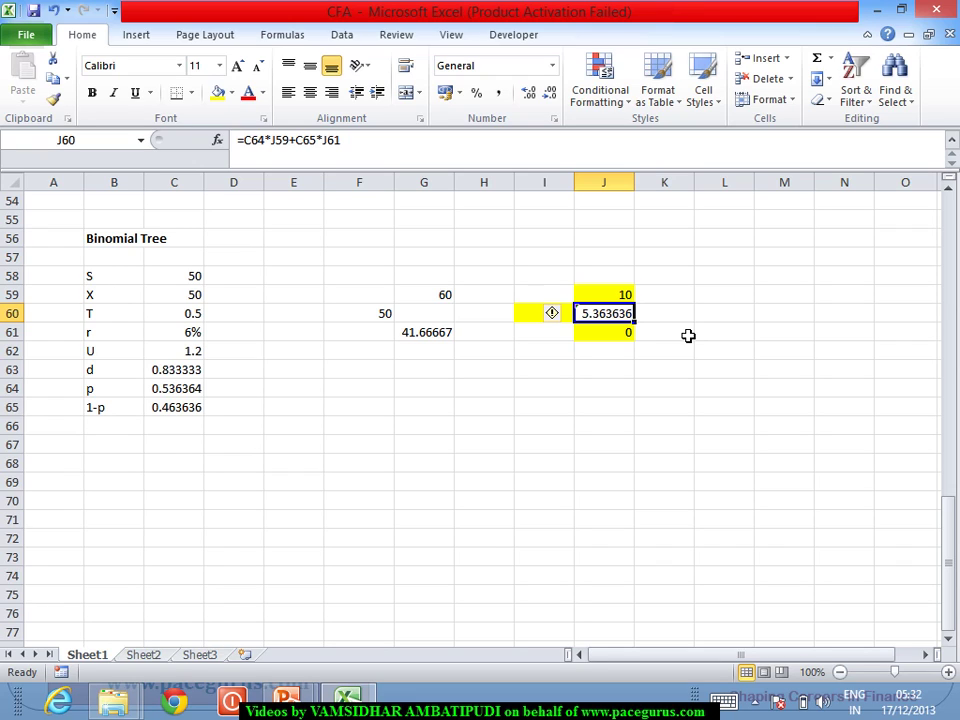
Discount the expected payoff to today in I60 with =J60/(1+C61)^C60
key("Left")
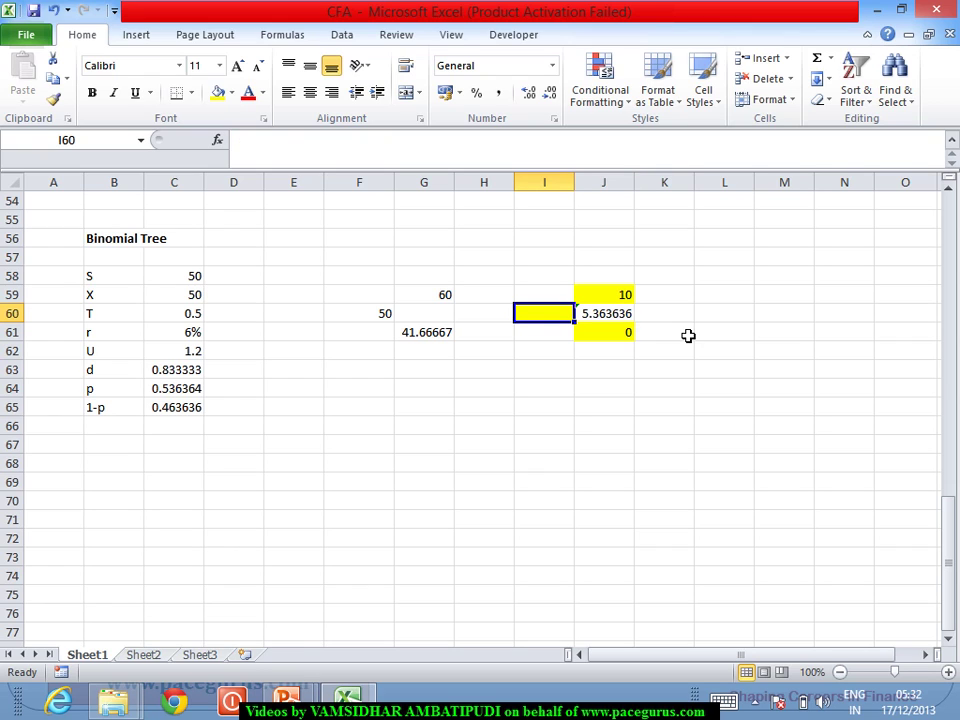
type("=")
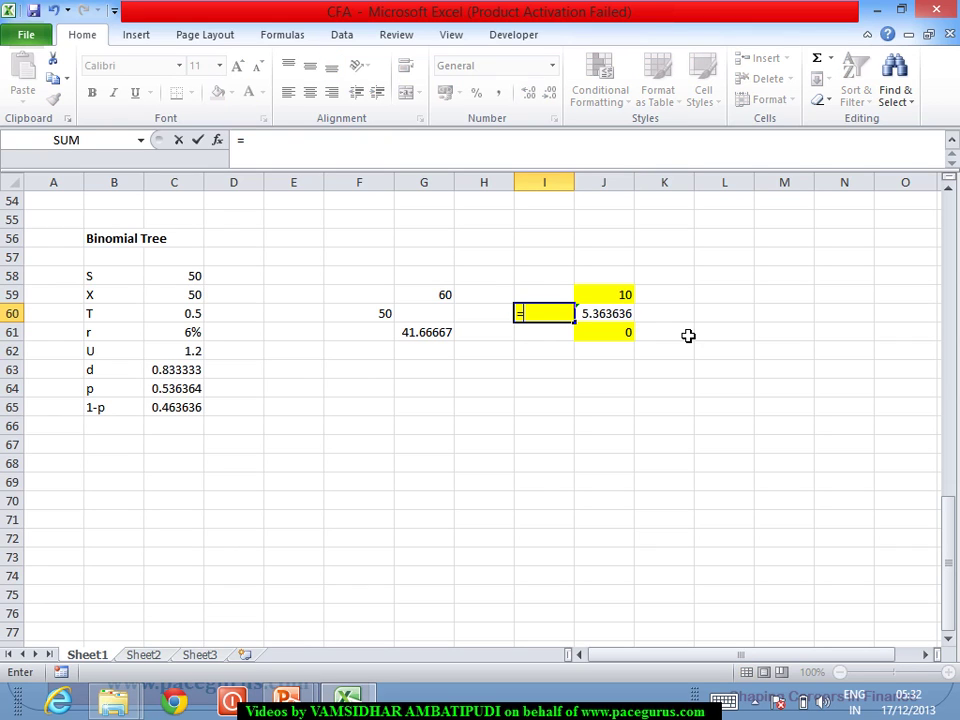
left_click(610, 316)
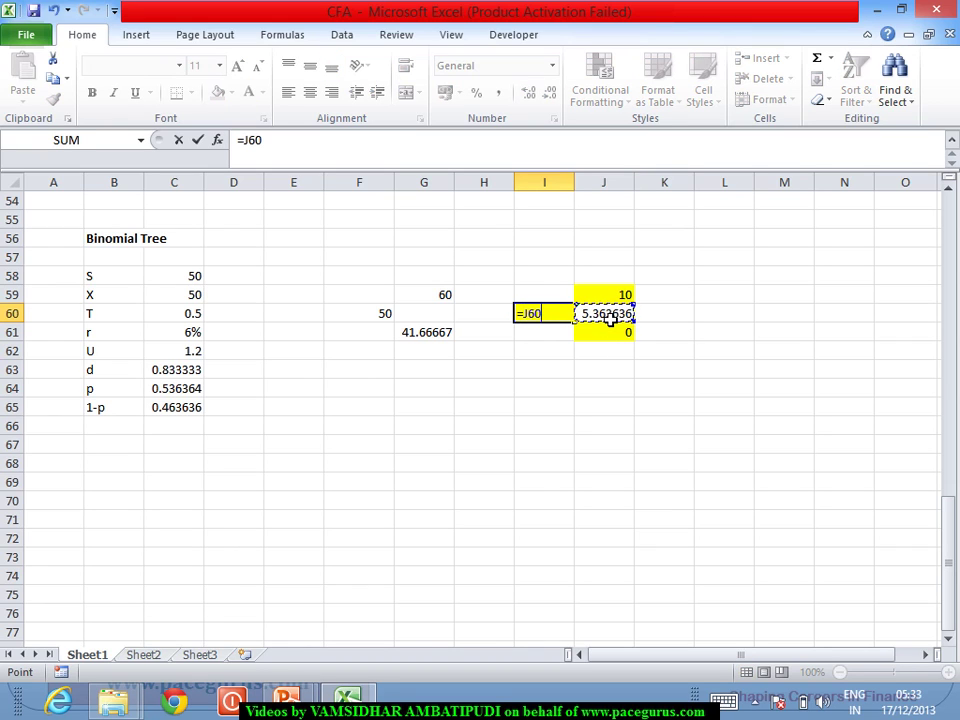
type("/(1+")
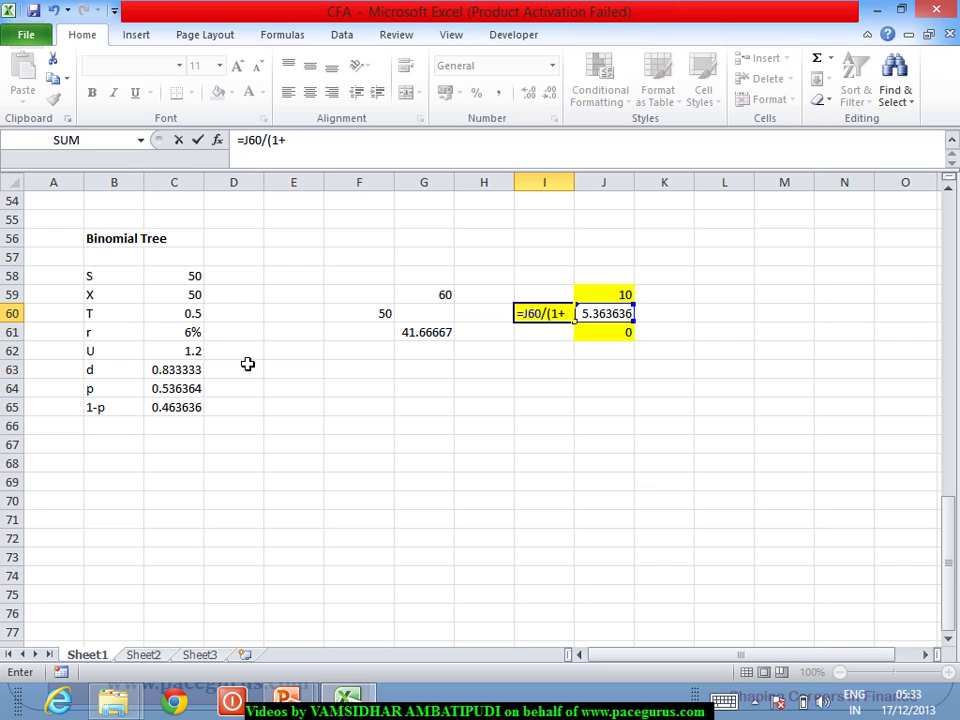
left_click(196, 335)
type(")^")
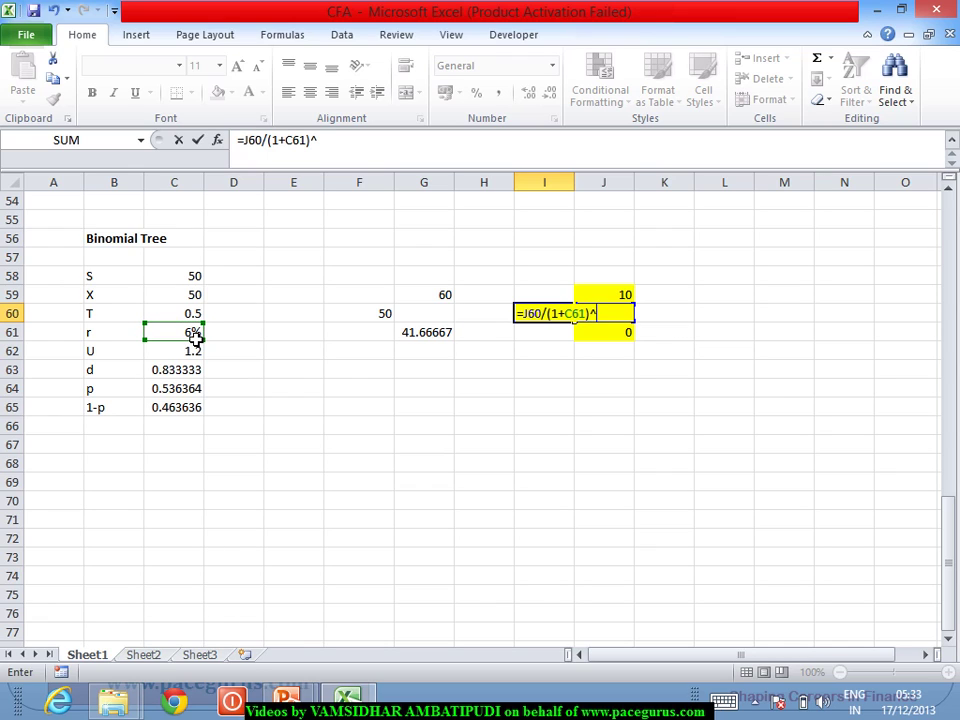
left_click(202, 316)
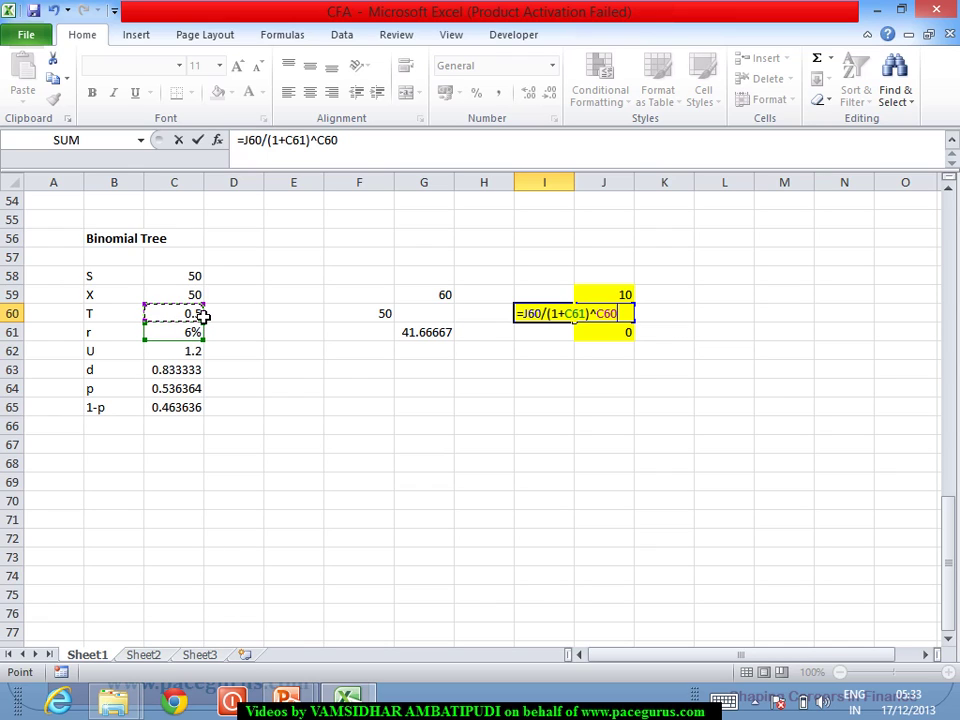
key("Return")
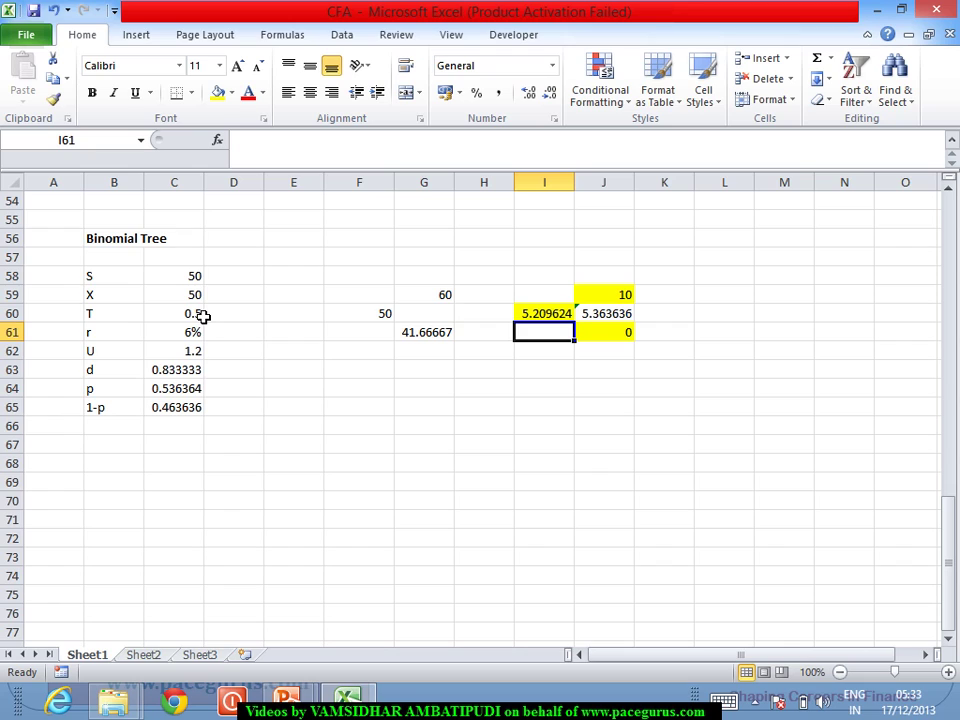
left_click(548, 316)
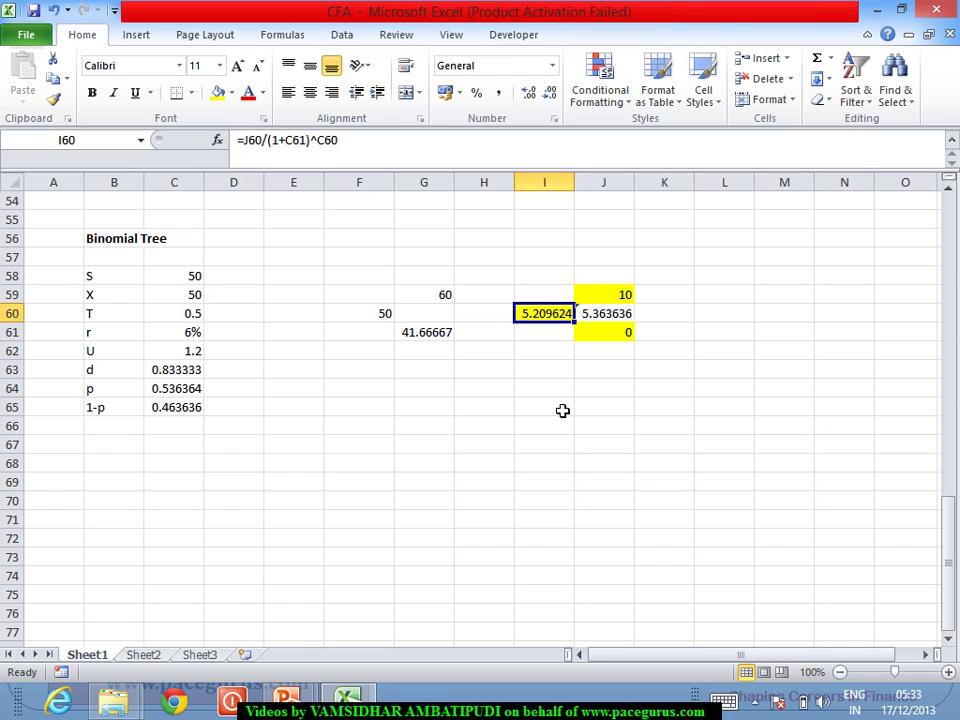
Label G63 as Price of a call option and enter the rounded price 5.21 in J63
left_click(447, 377)
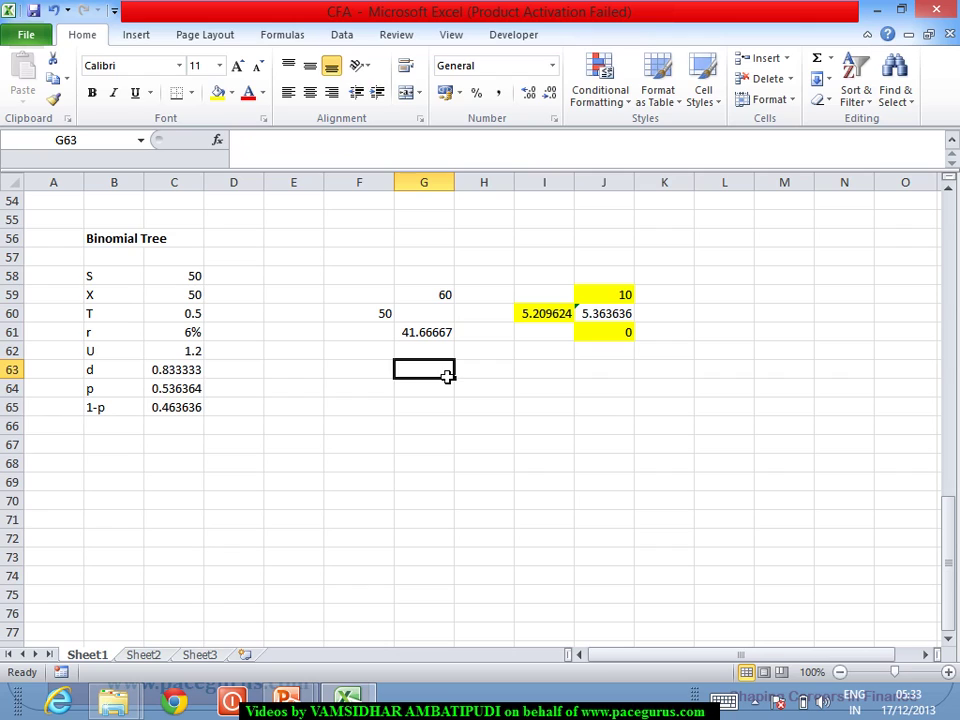
type("Price of a")
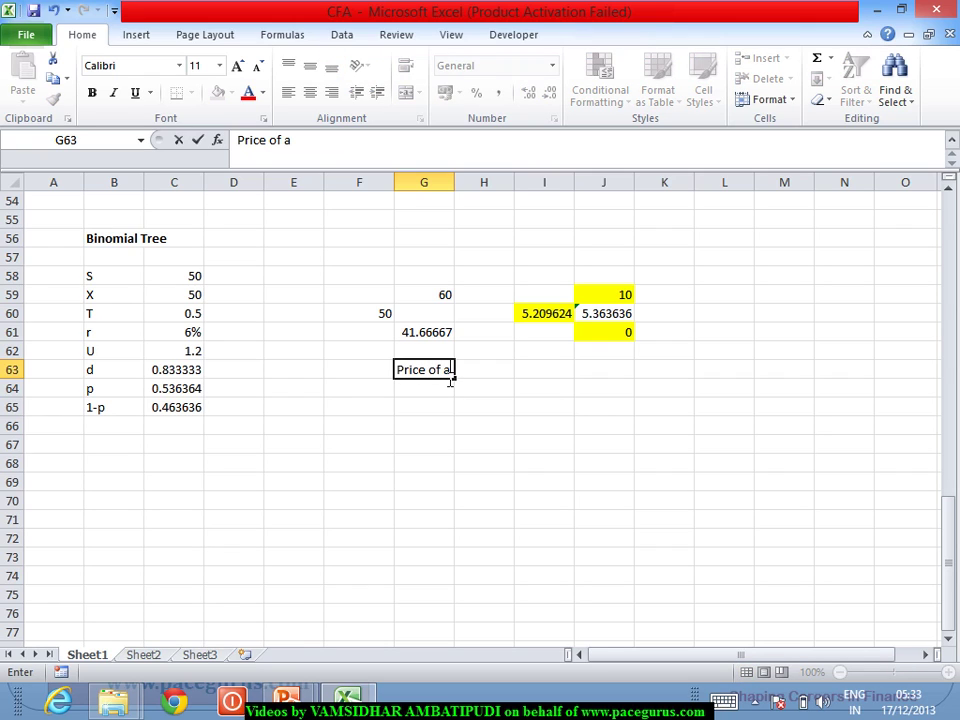
type(" call option")
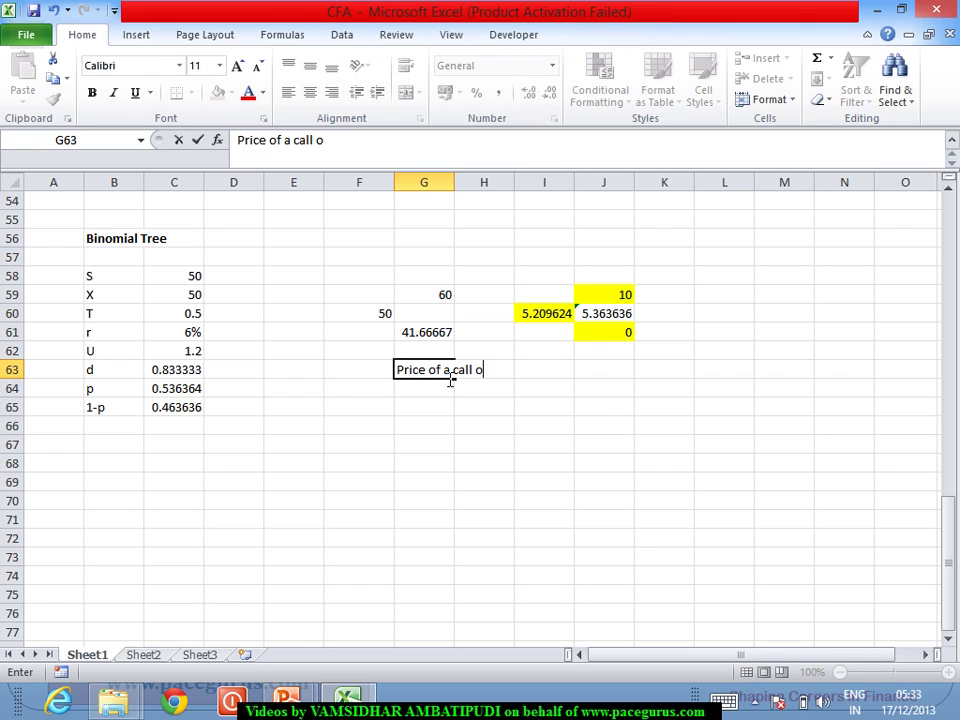
key("Tab")
key("Tab")
key("Tab")
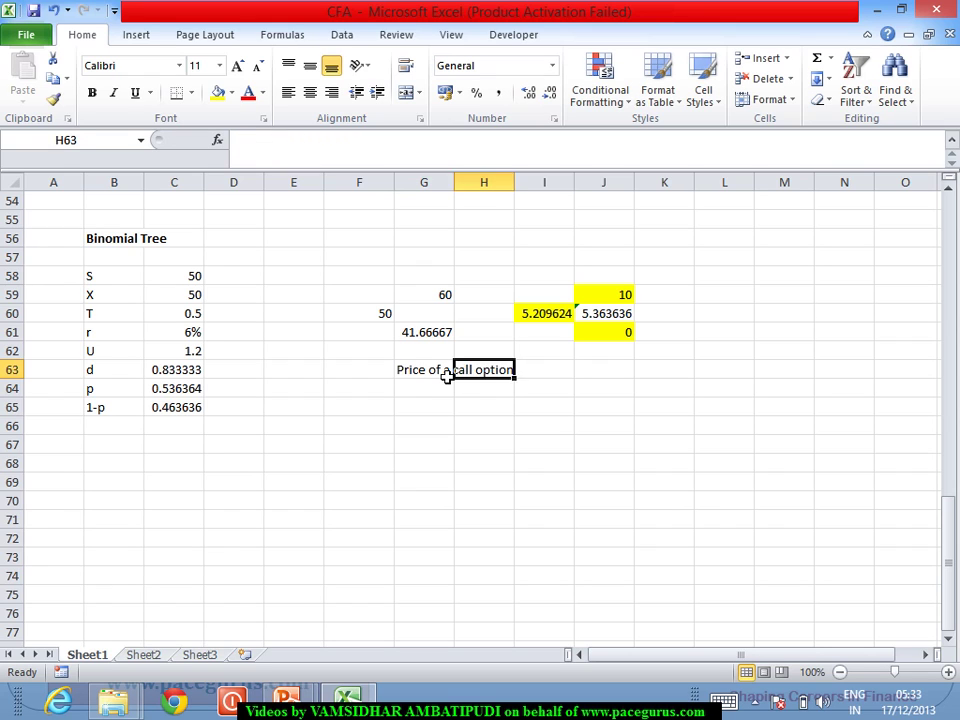
type("5.21")
key("Return")
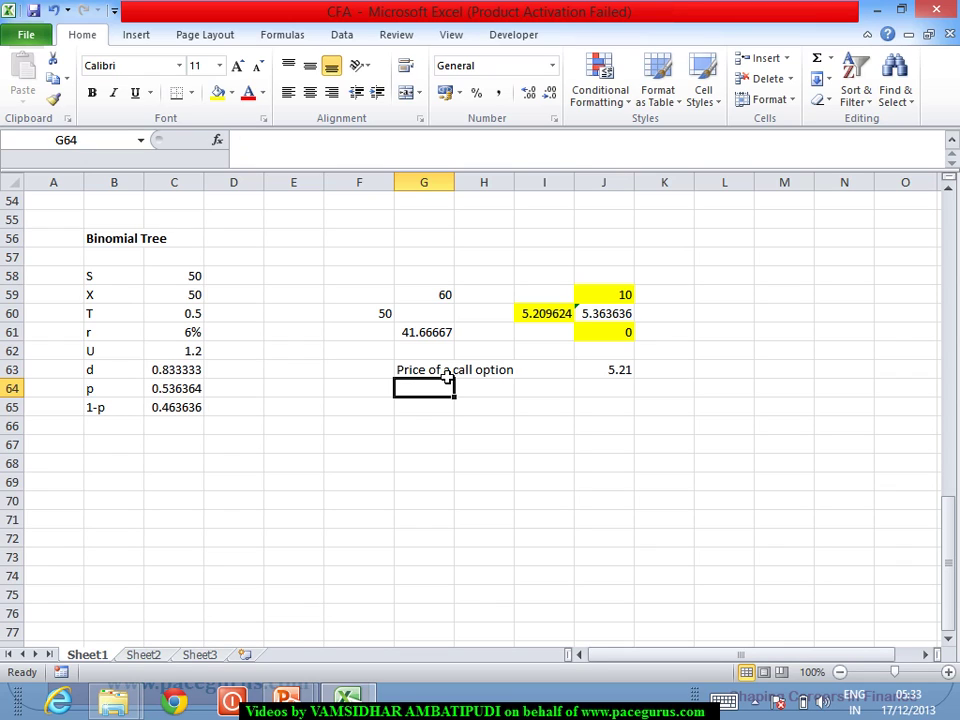
Add a second label, price of call option, in G65 and enter 4 in J65
key("Return")
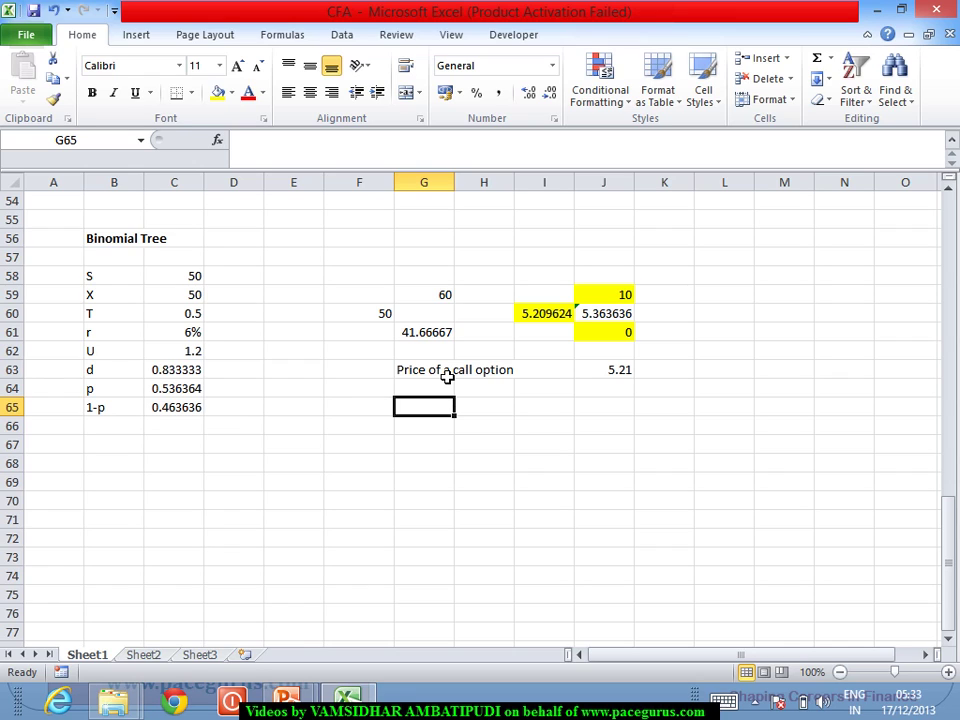
type("price")
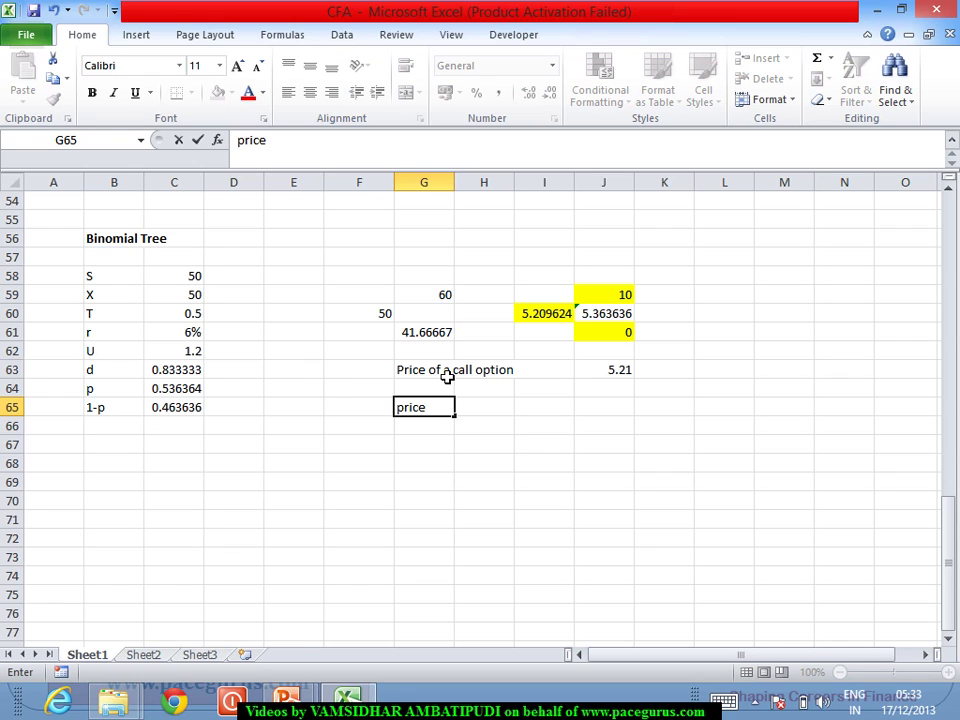
type(" of call option")
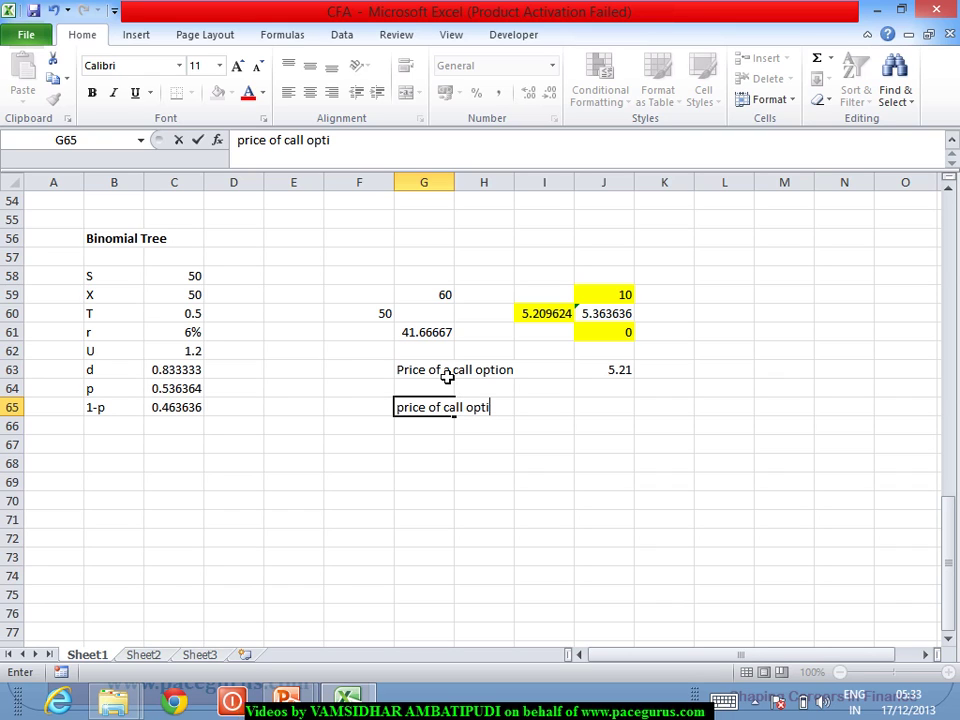
key("Tab")
key("Tab")
key("Tab")
type("4")
key("Return")
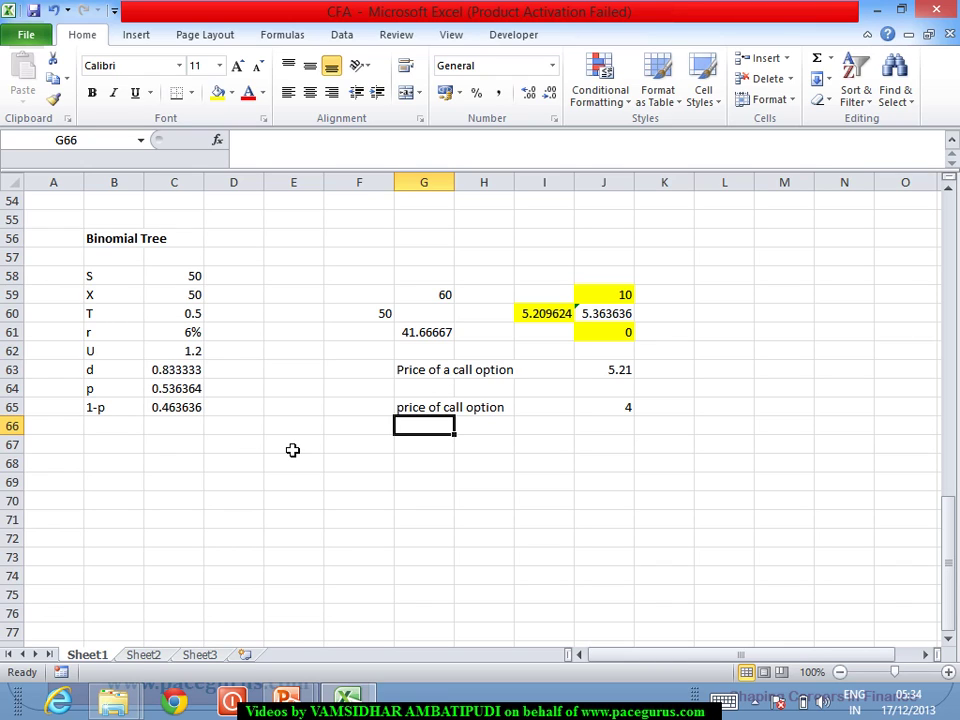
Label E67 as Delta and write its formula as text in F67: (c+ - c-)/(S+ - S-)
left_click(292, 450)
type("Delta")
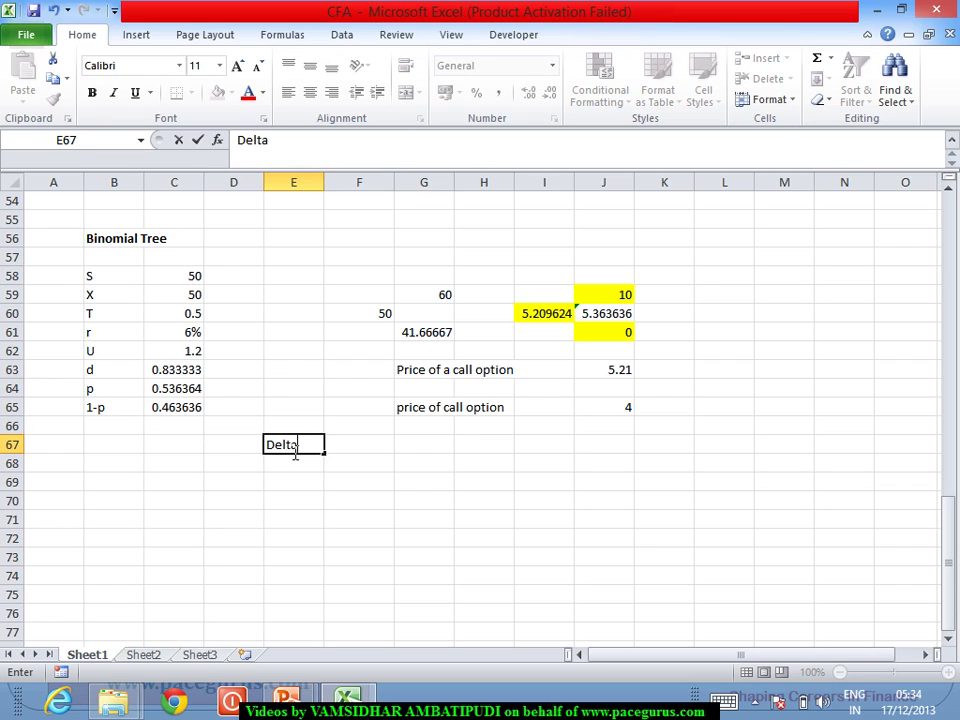
key("Tab")
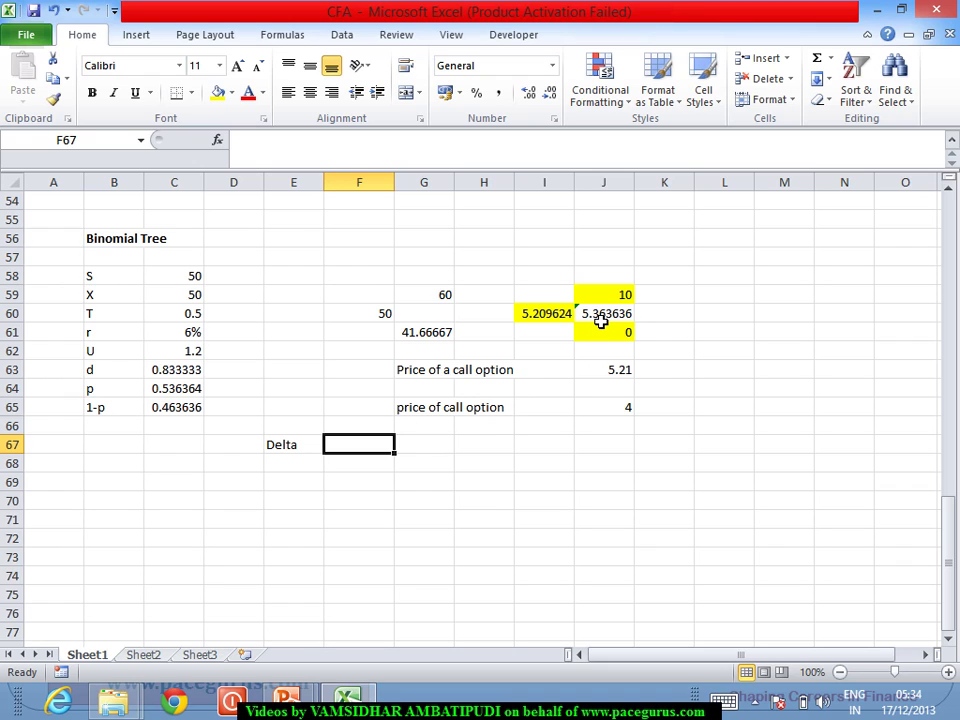
type("(")
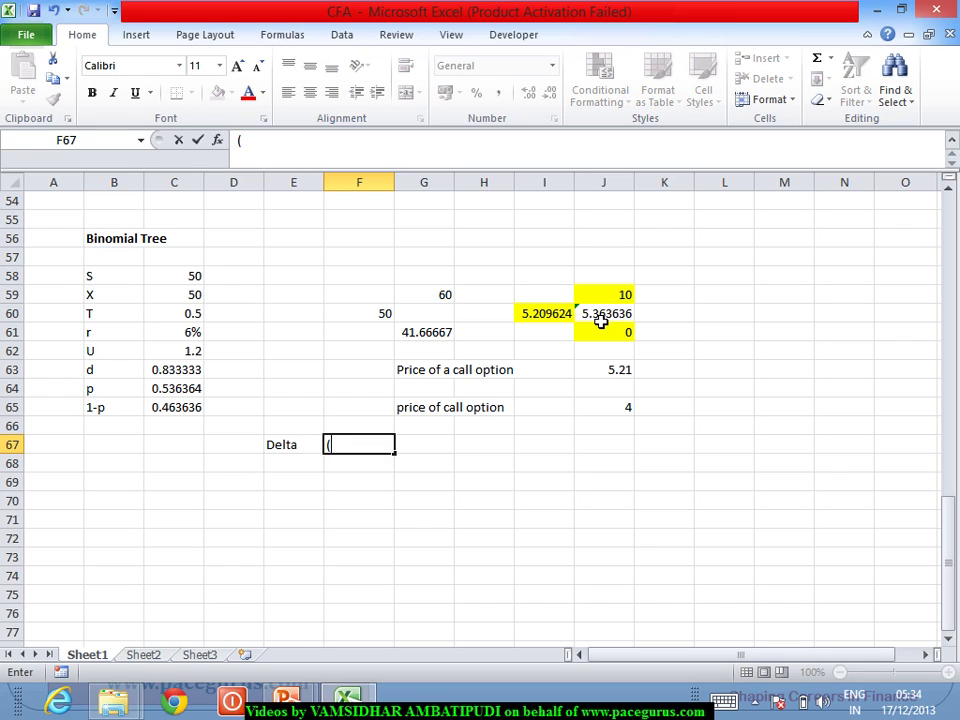
type("C")
key("BackSpace")
key("BackSpace")
type("(c+ - c-)/")
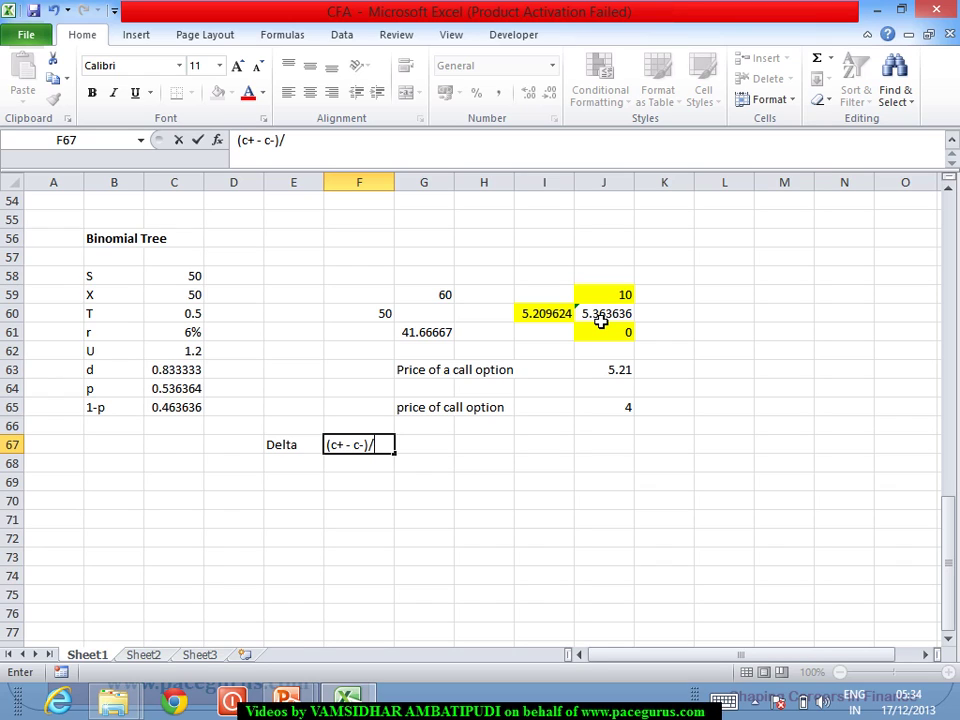
type("(S+ - S-)")
key("Return")
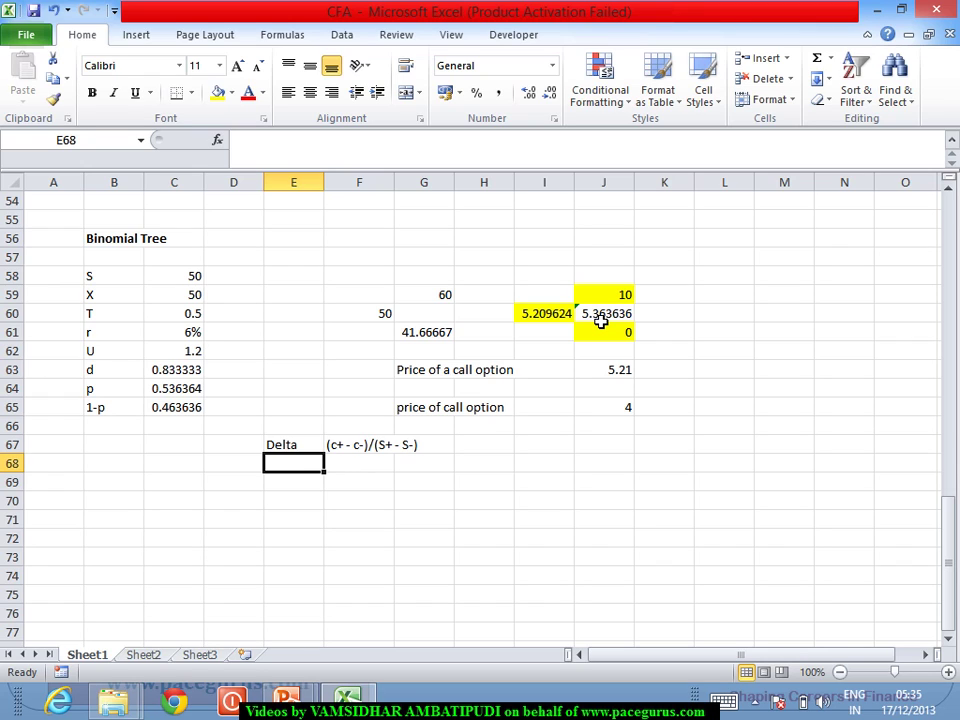
Calculate the call's delta in F68 as =(J59-J61)/(G59-G61)
left_click(378, 447)
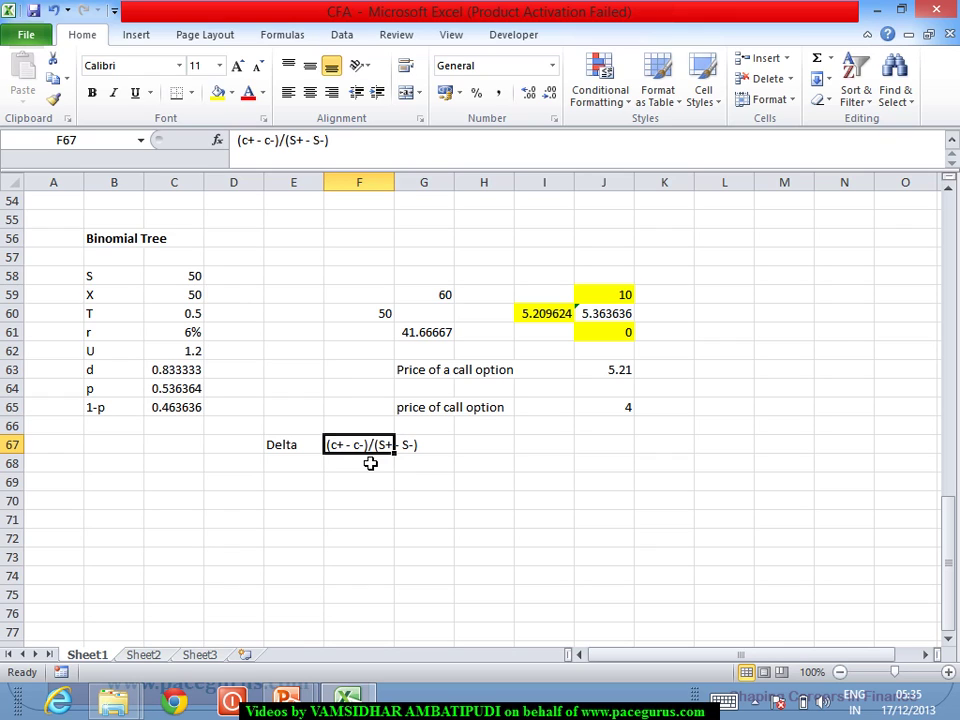
left_click(370, 463)
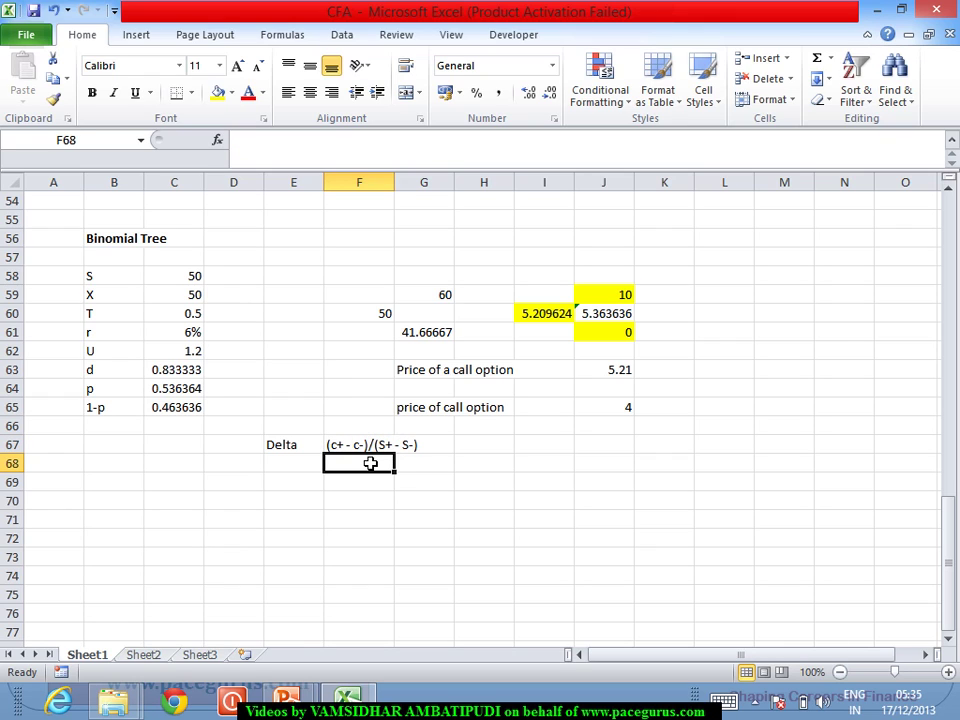
type("=(")
left_click(622, 294)
type("-")
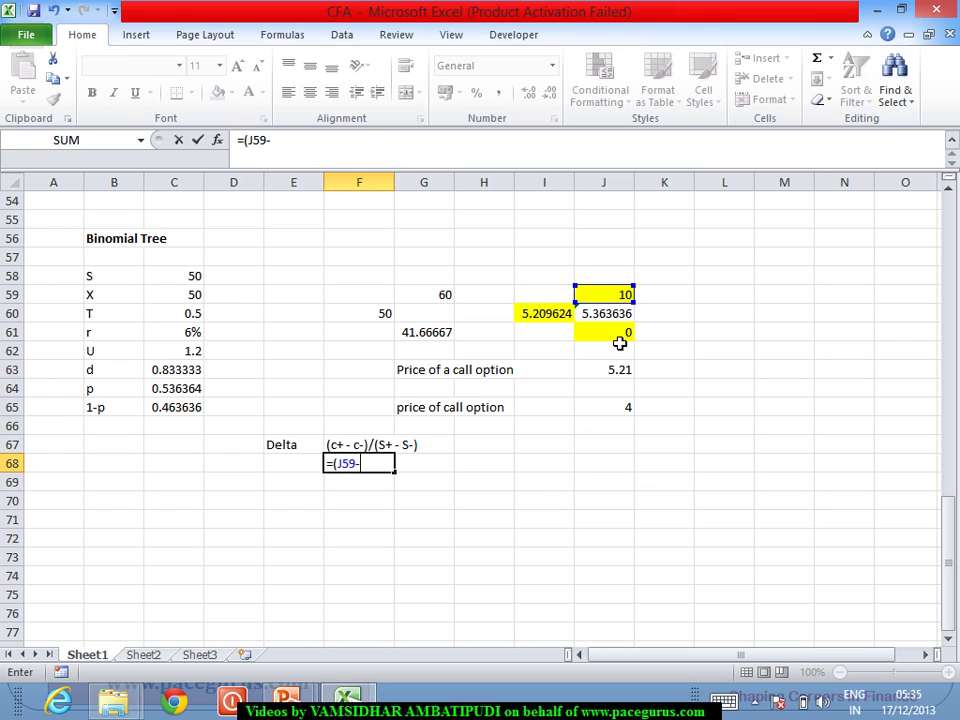
left_click(620, 341)
type(")/(")
left_click(442, 300)
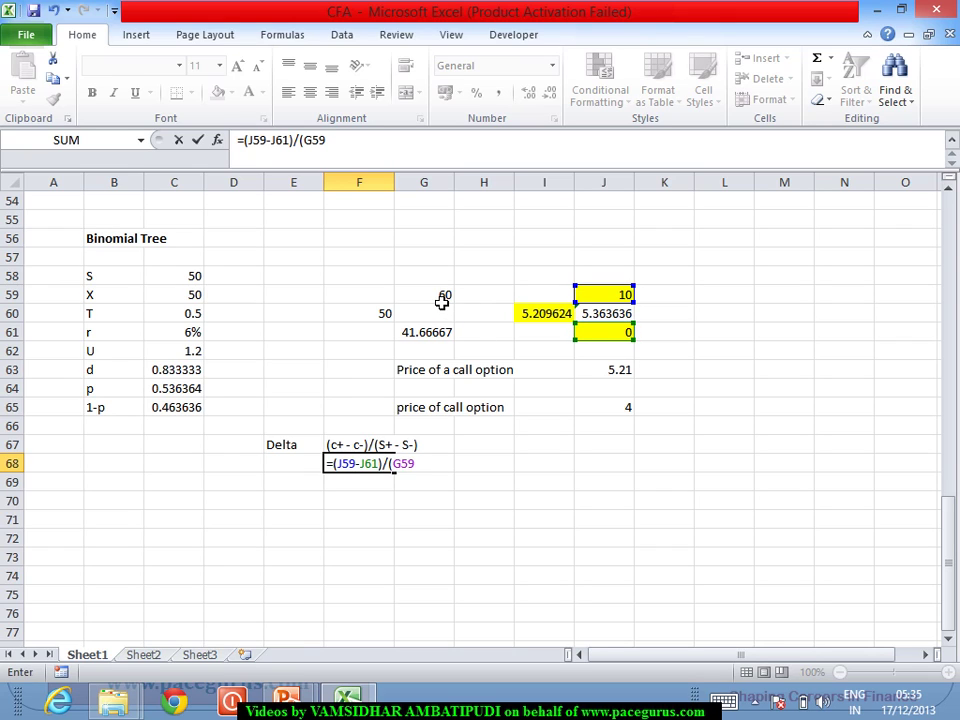
type("-")
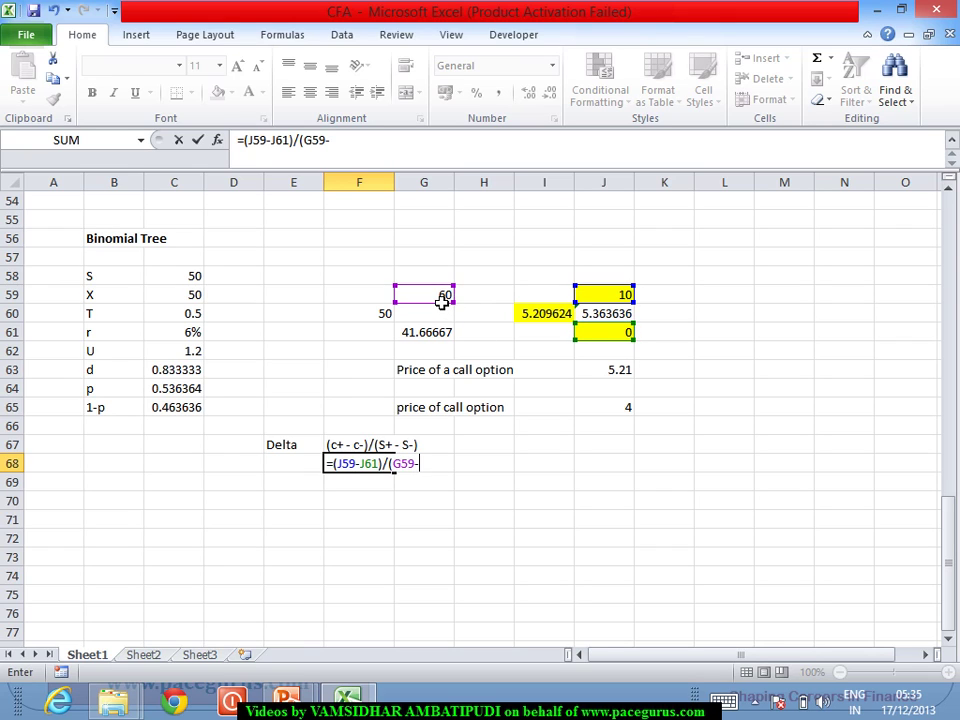
left_click(433, 340)
type(")")
key("Return")
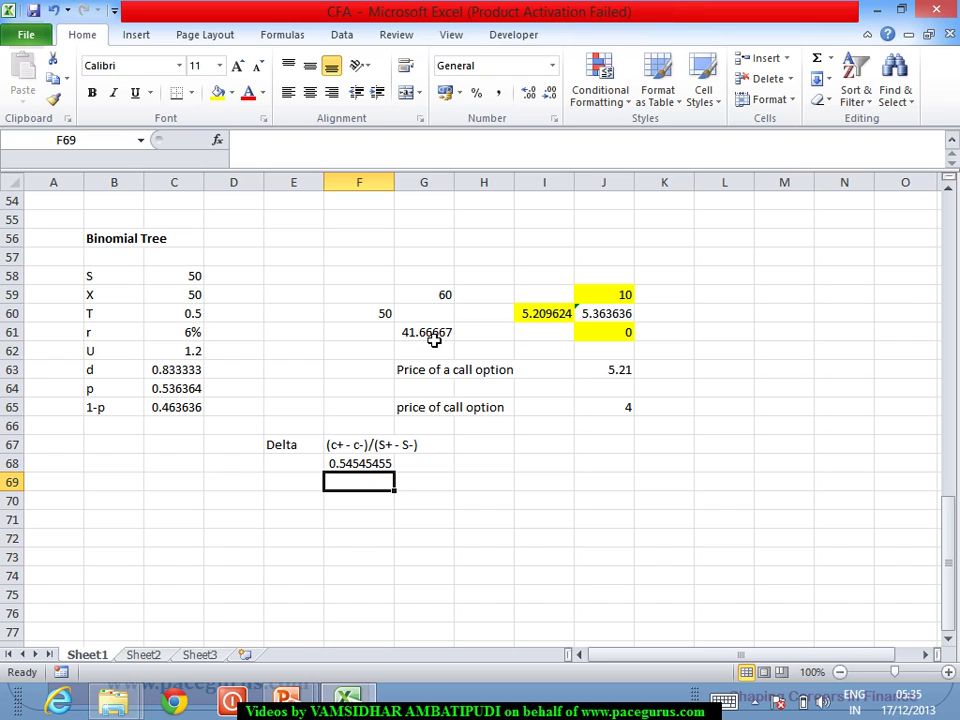
Enter the position note 100 call options in E70
key("Return")
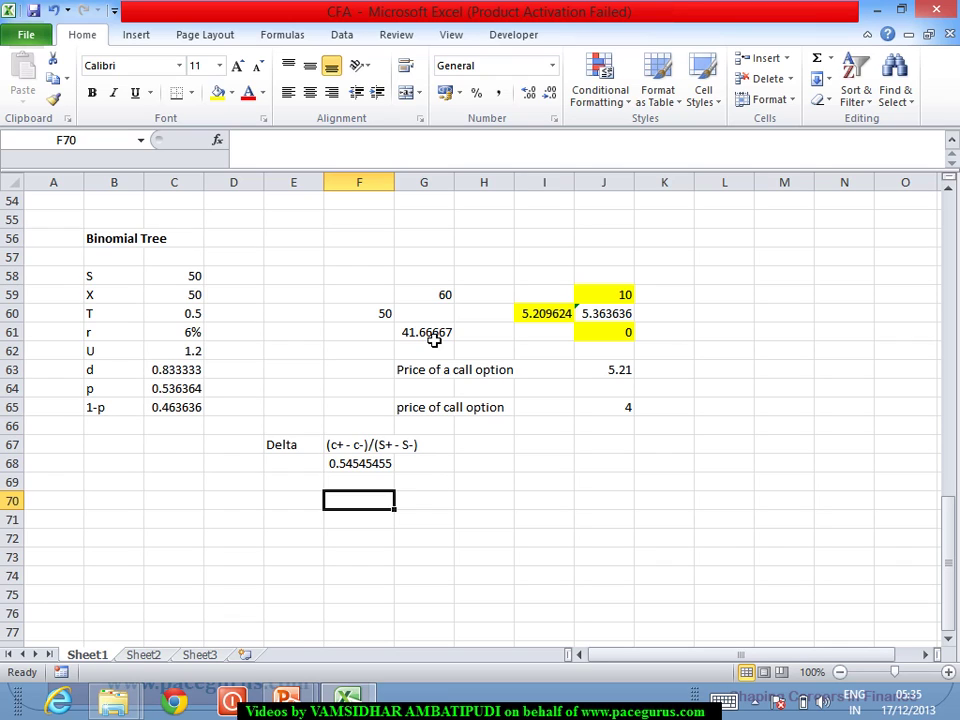
key("Left")
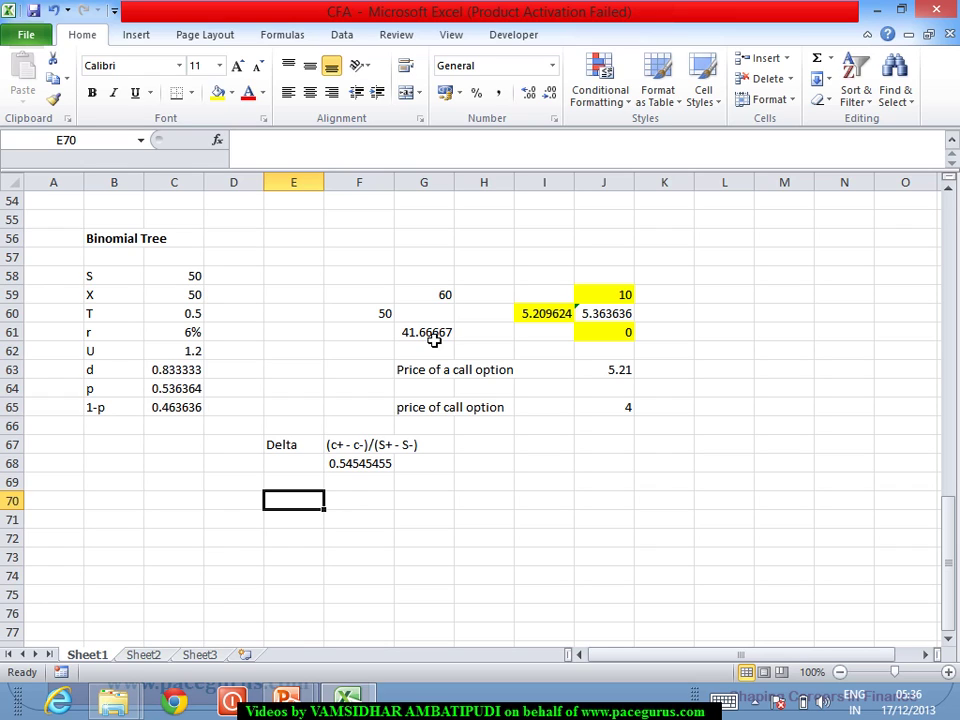
type("100")
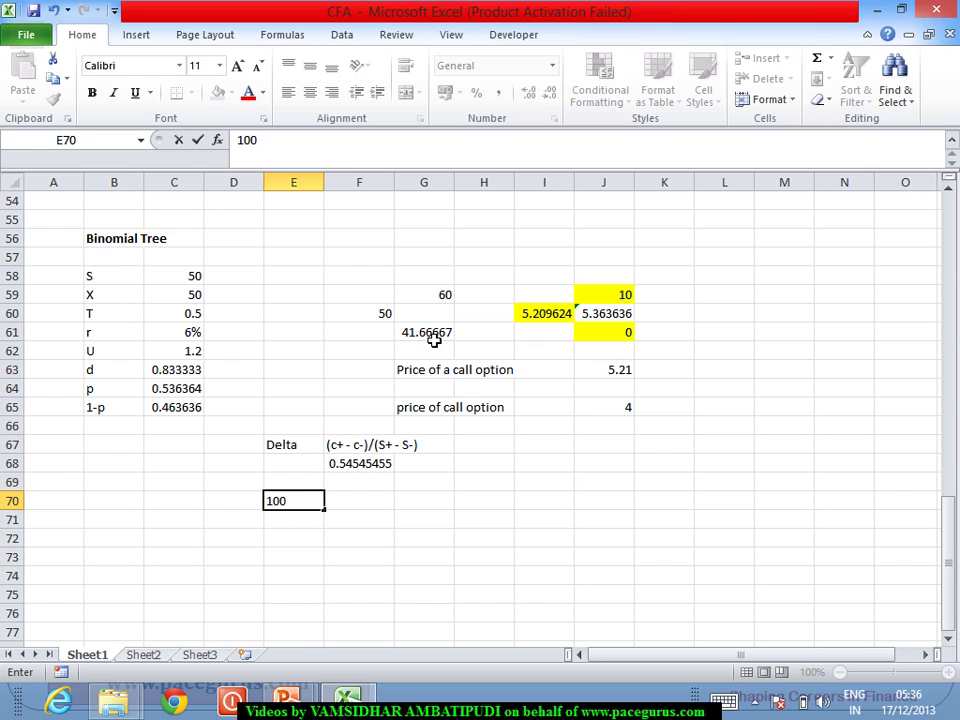
type(" call options")
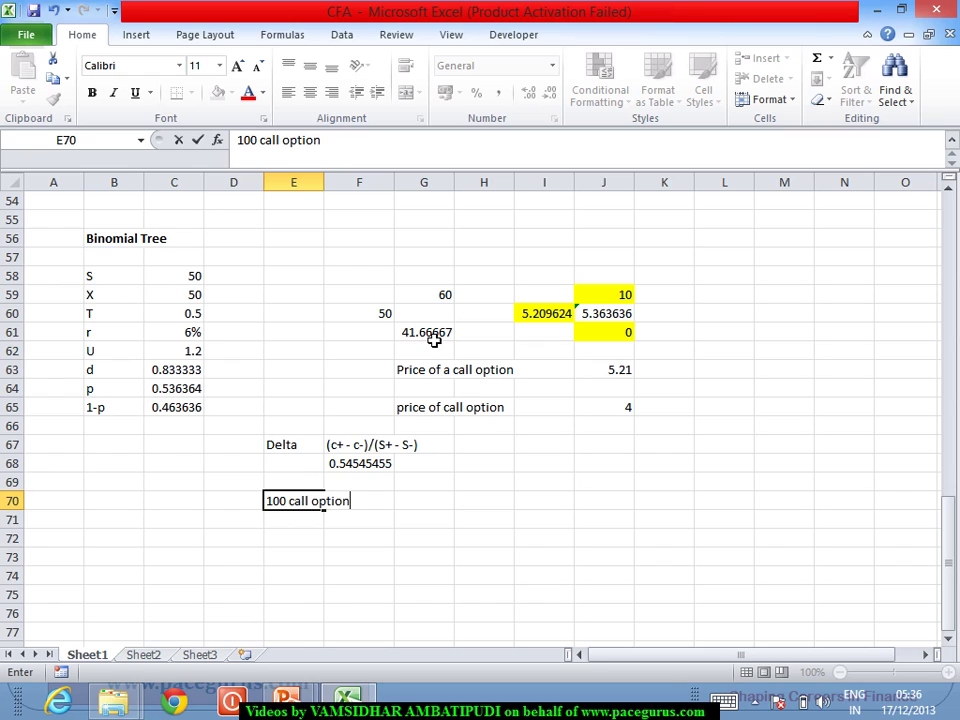
key("Tab")
key("Tab")
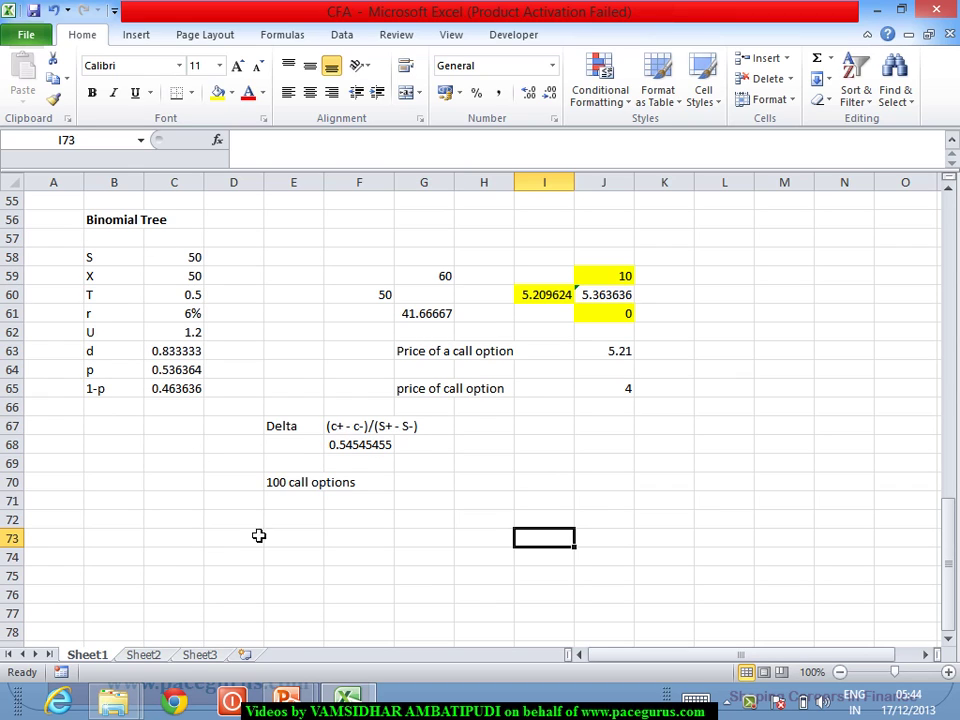
Set the position note in E70 to 100 shares
left_click(310, 483)
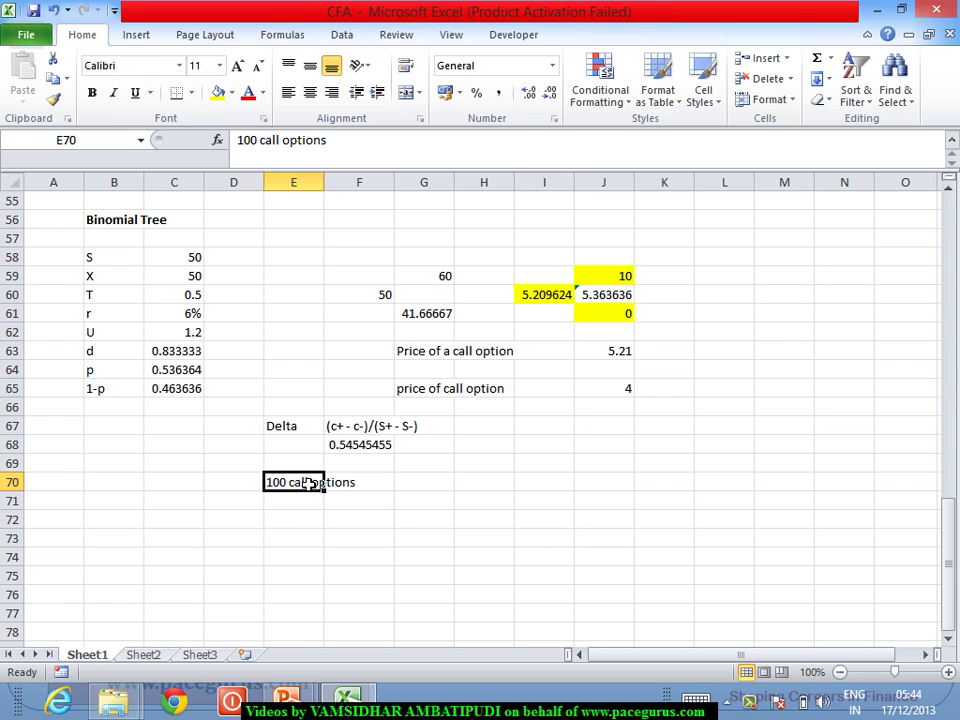
type("100 shares")
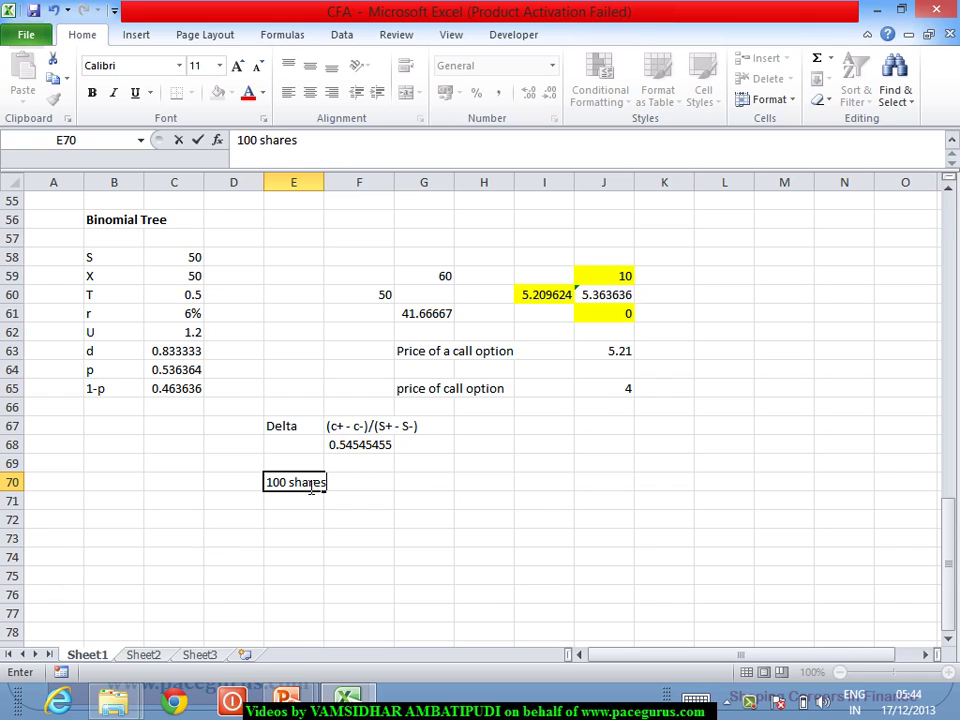
key("Tab")
key("Return")
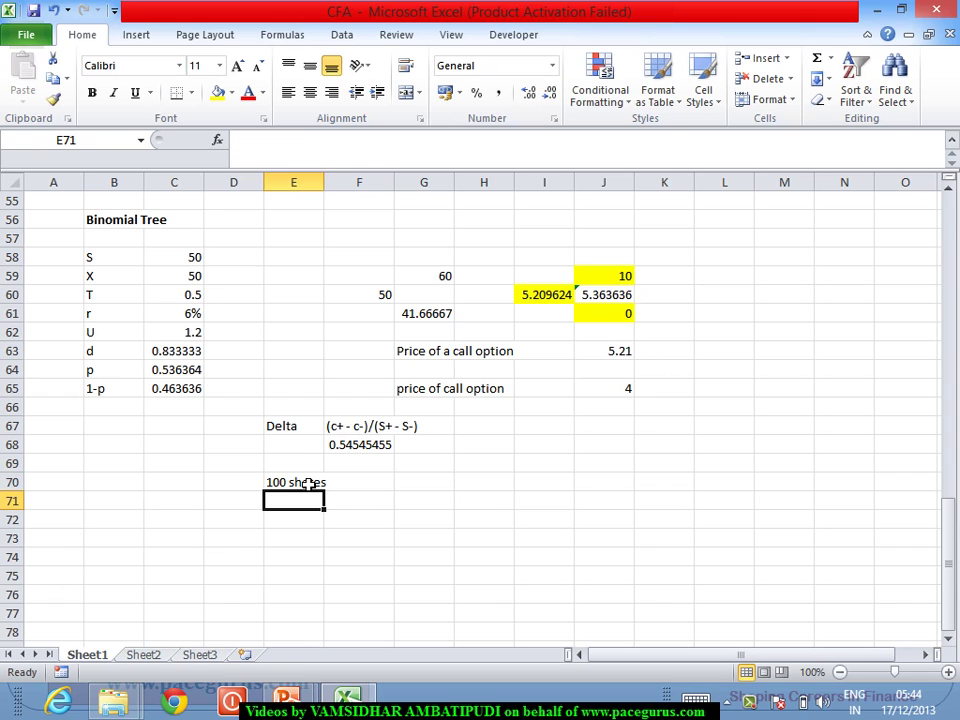
Label G70 as c, in the same row as the 100 shares note
key("Down")
key("Up")
key("Up")
key("Up")
key("Up")
key("Up")
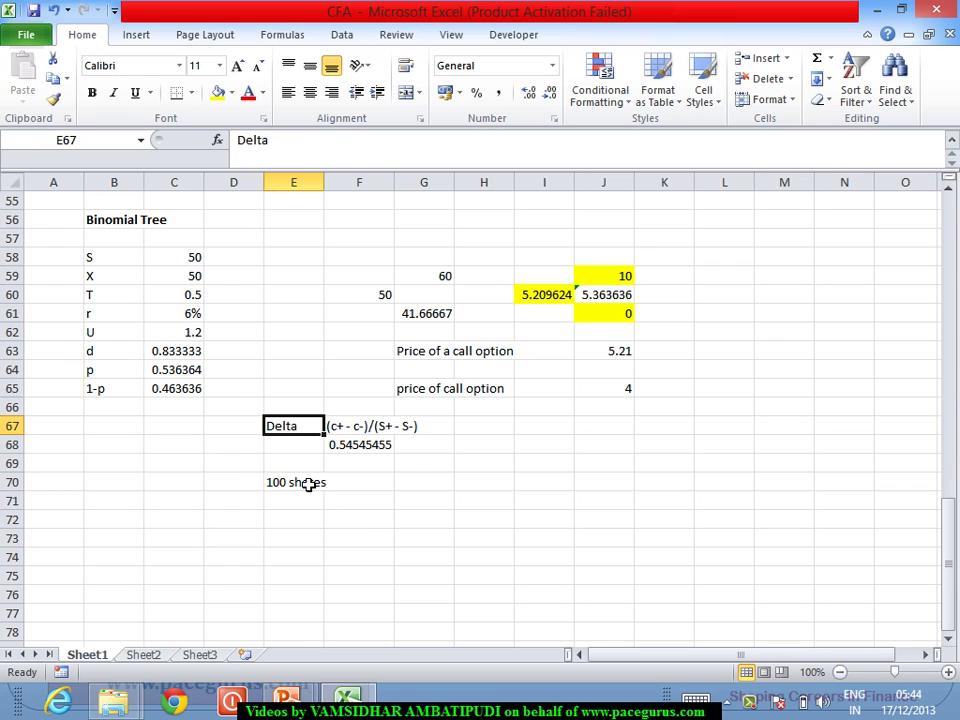
key("Down")
key("Right")
key("Right")
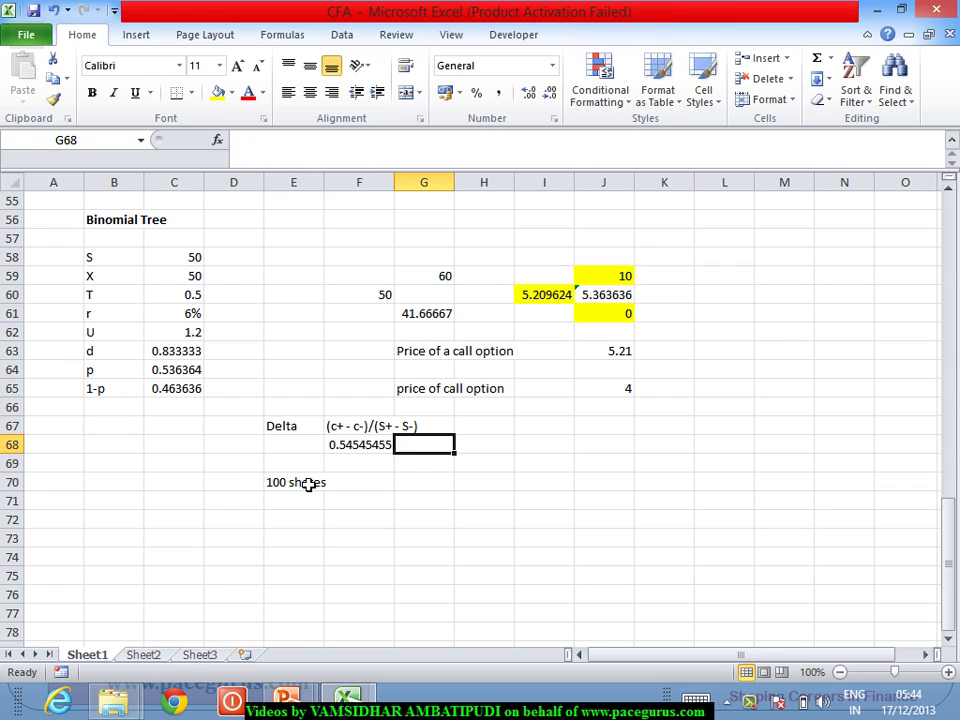
key("Down")
key("Down")
type("c")
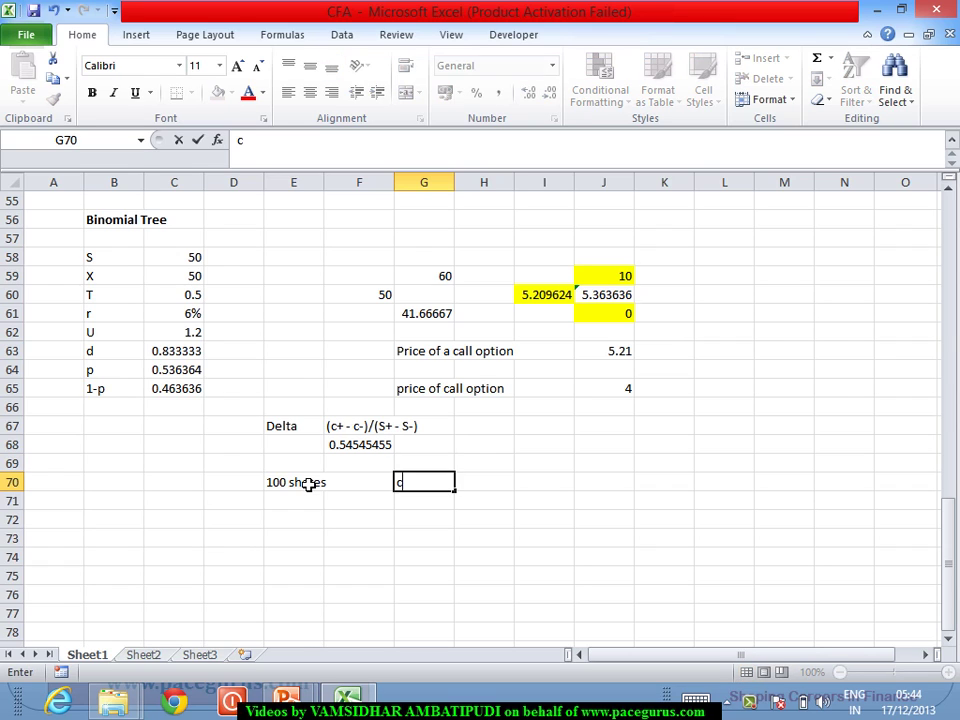
Calculate the number of calls that hedges 100 shares in H70 as =100/F68
key("Right")
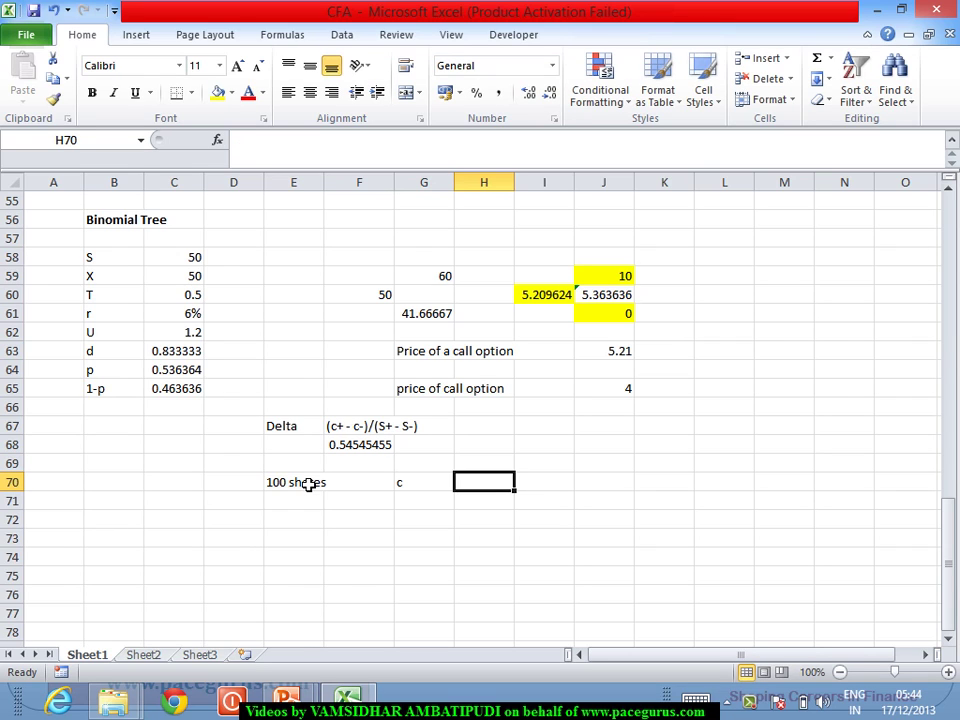
type("=")
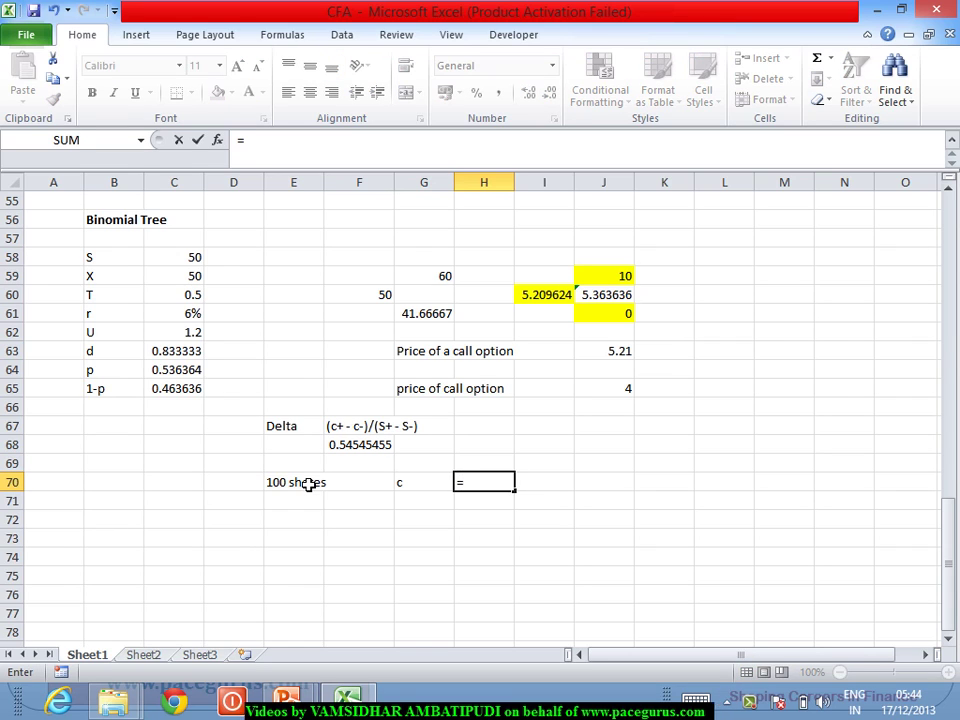
type("100/")
left_click(354, 450)
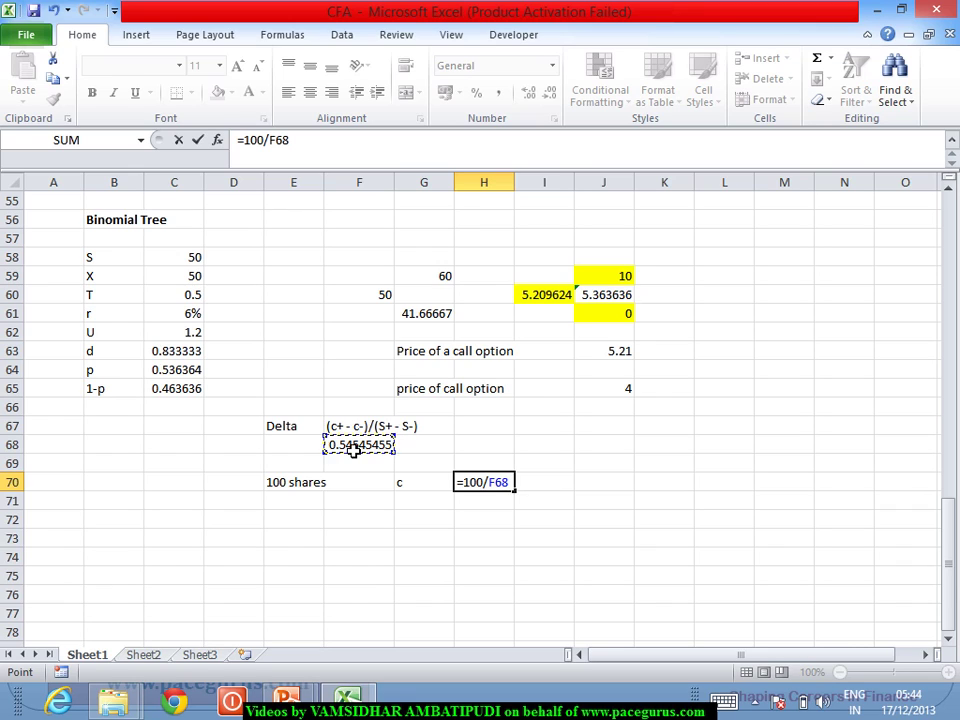
key("Return")
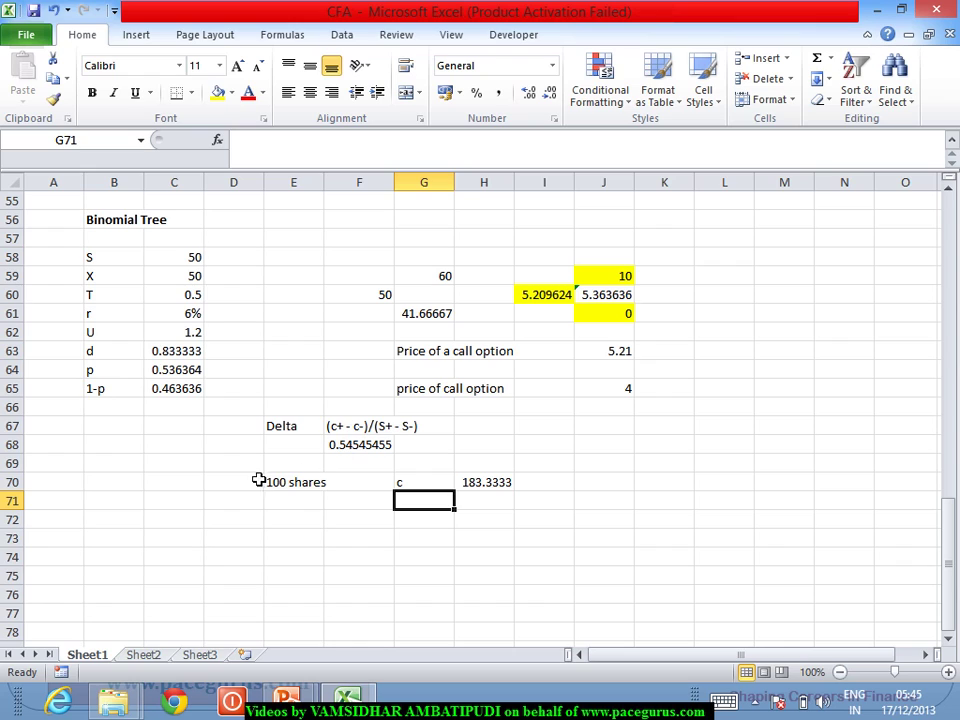
Examine the 100 shares position in E70, the hedging call quantity in H70 and the call's market price in J65
left_click(281, 486)
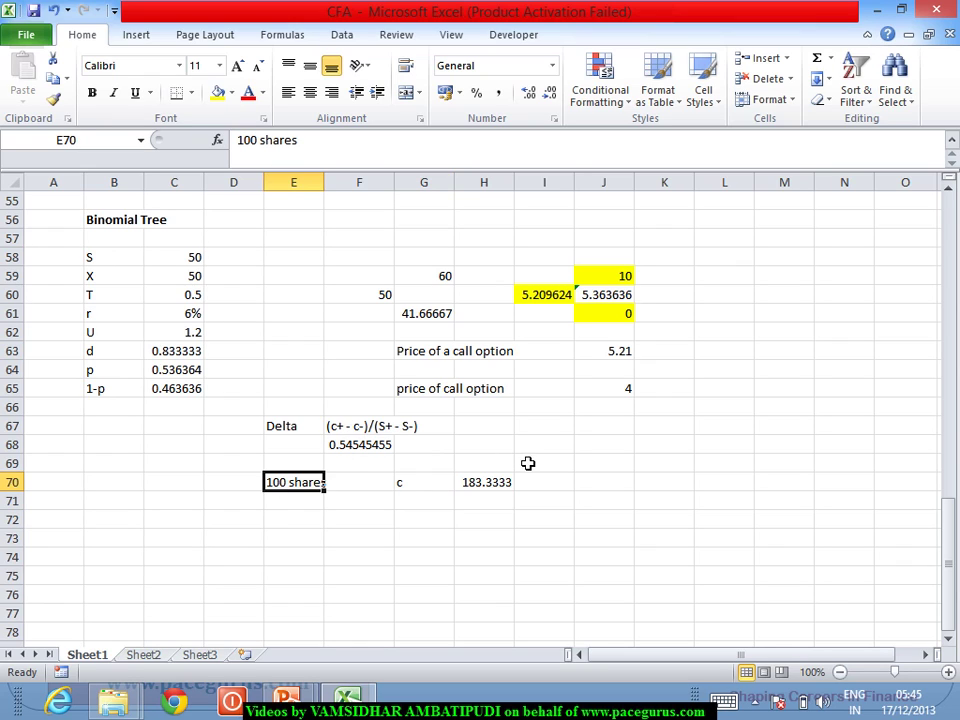
left_click(494, 488)
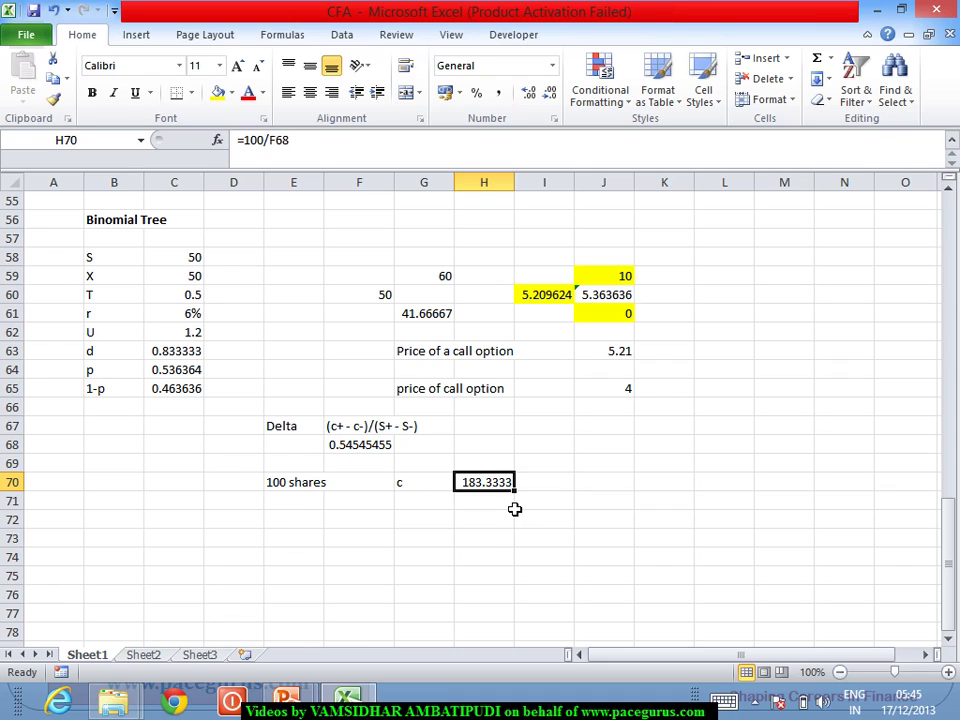
left_click(294, 484)
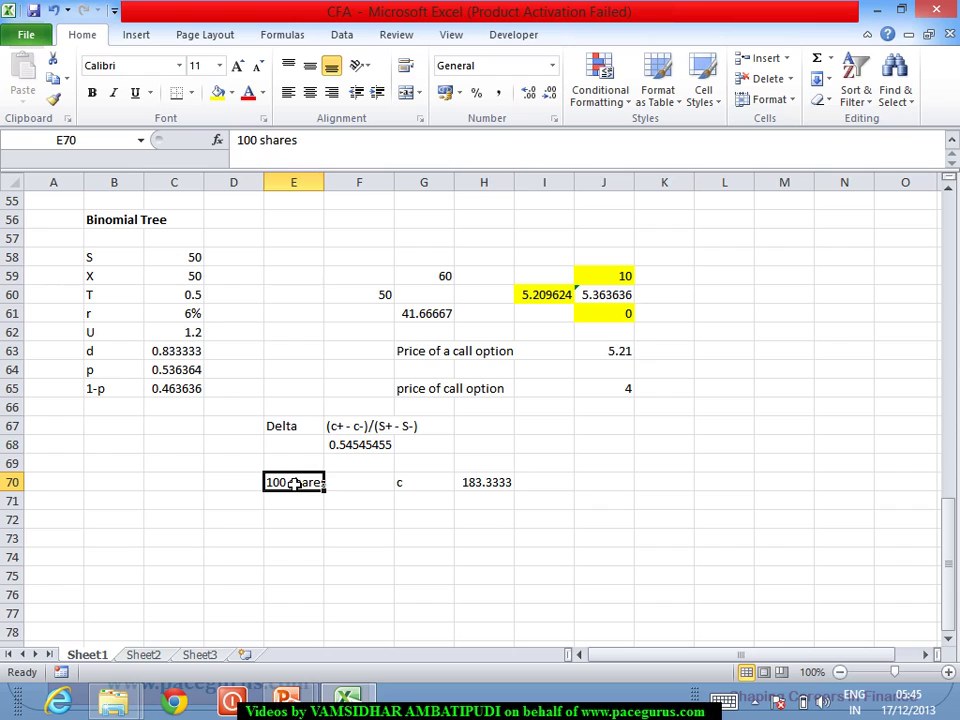
left_click(497, 488)
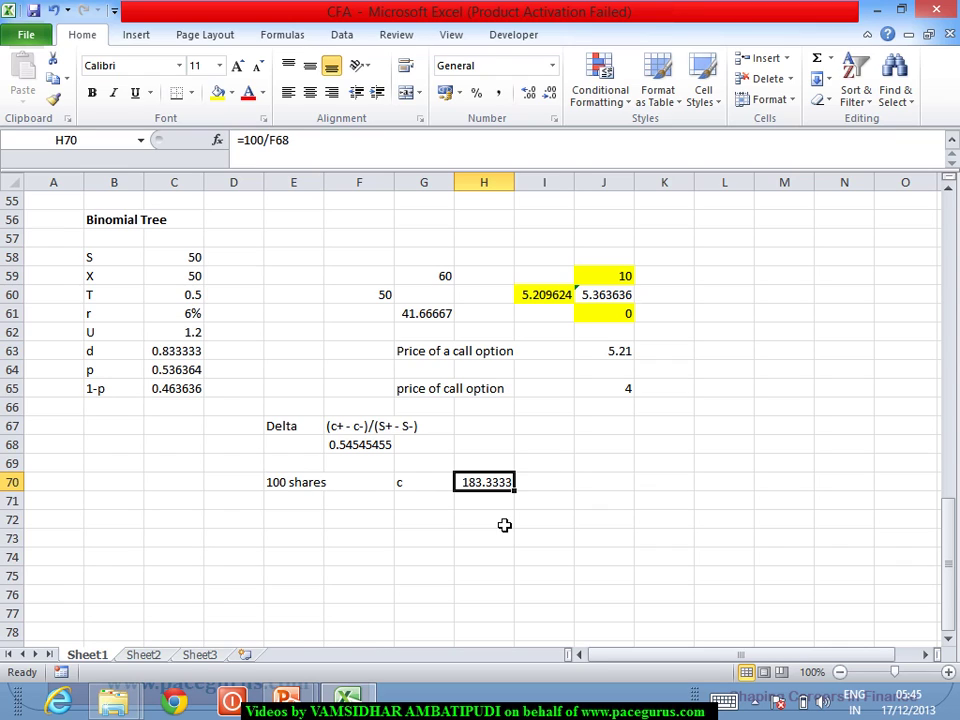
left_click(274, 488)
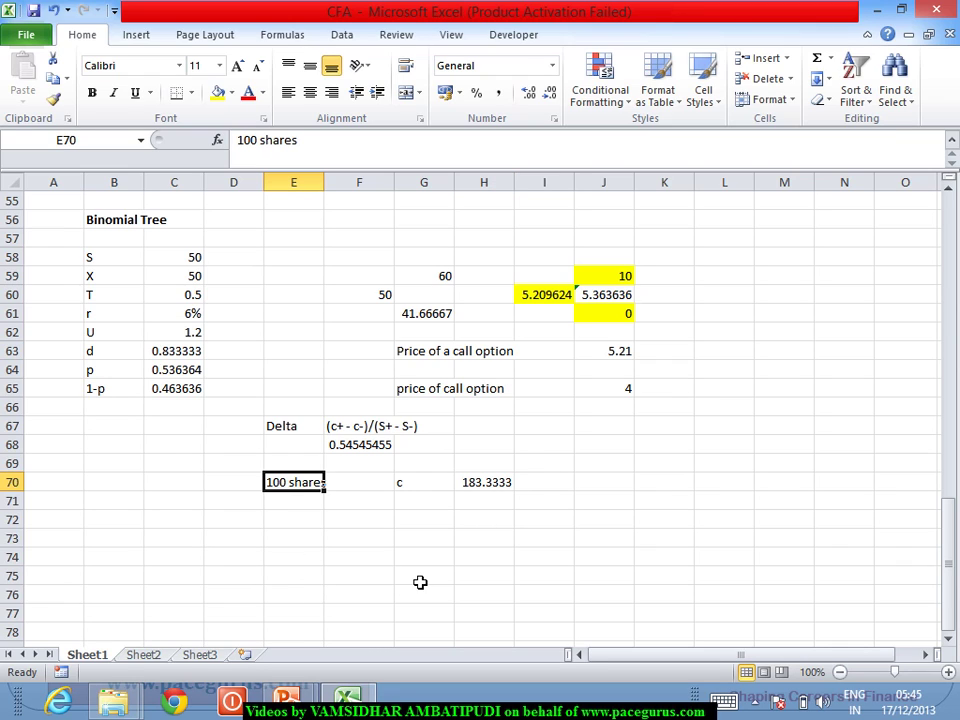
left_click(495, 489)
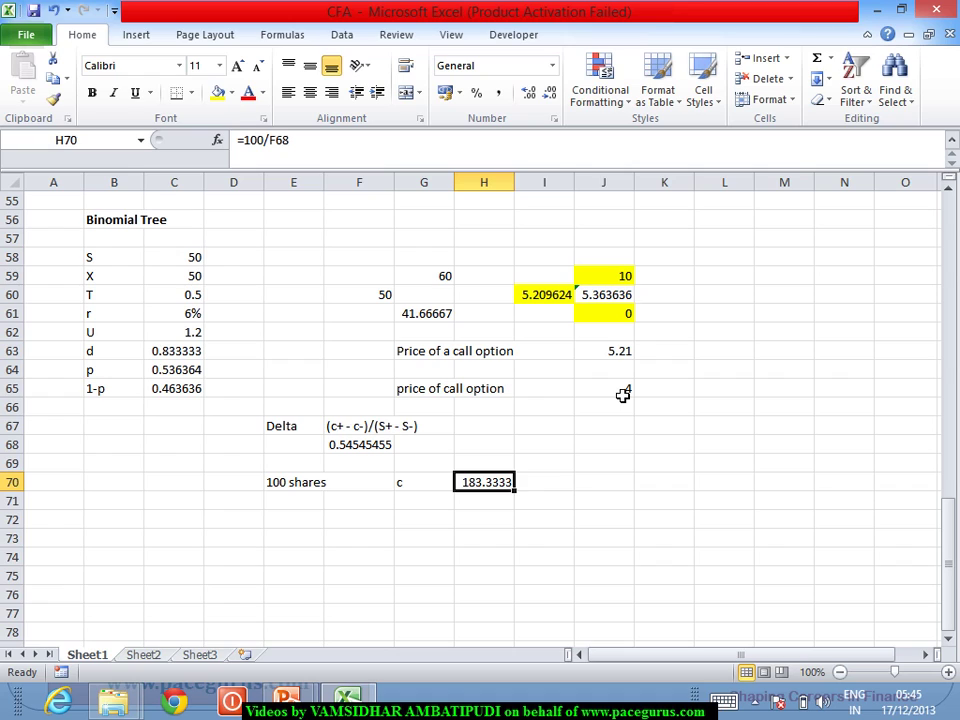
left_click(622, 396)
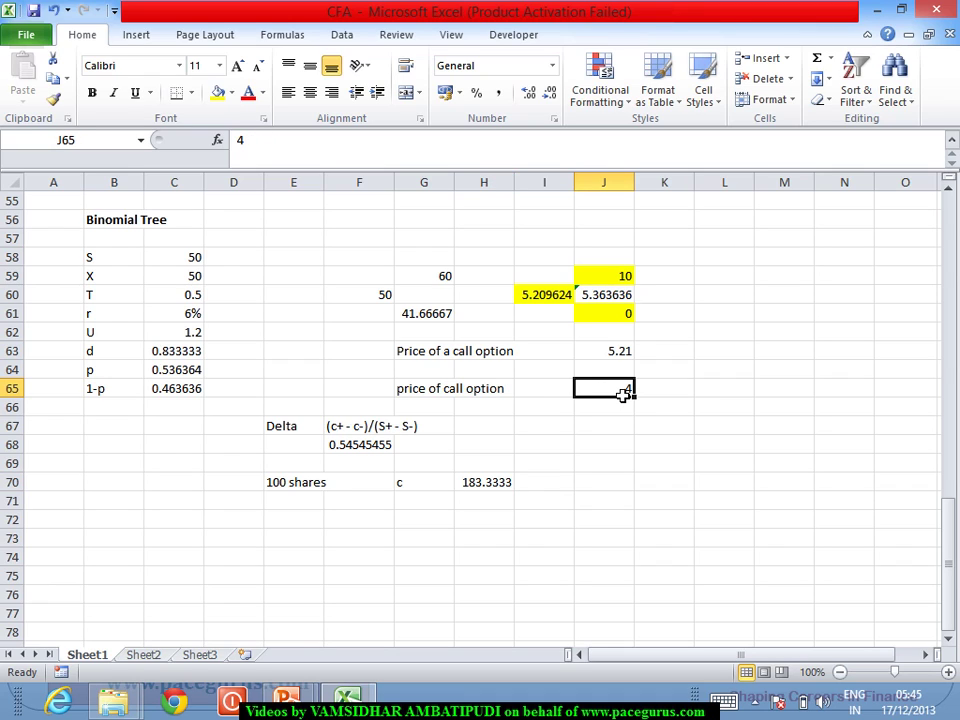
left_click(491, 482)
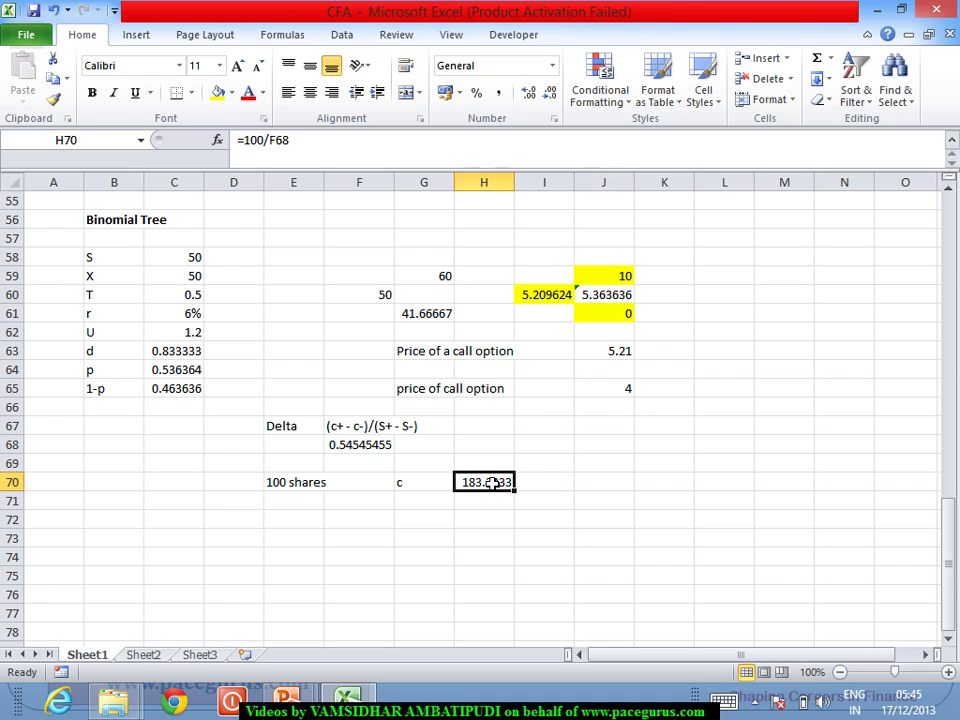
Enter the trade label Buy 183.33 Calls @ 4 in E72
left_click(310, 523)
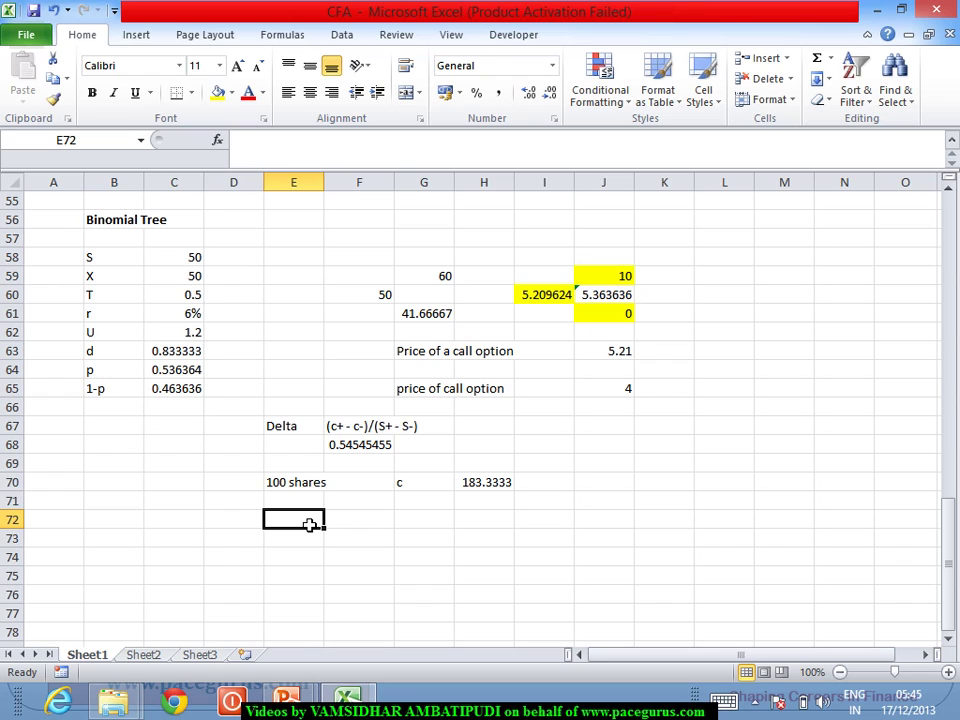
type("Bu")
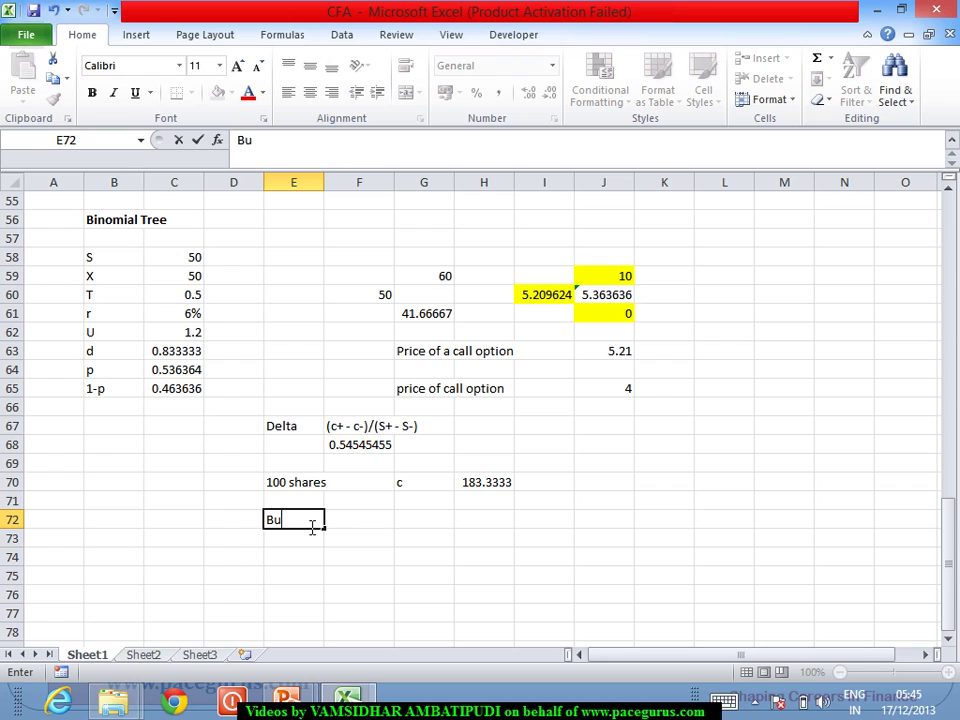
type("y 183.33 Calls")
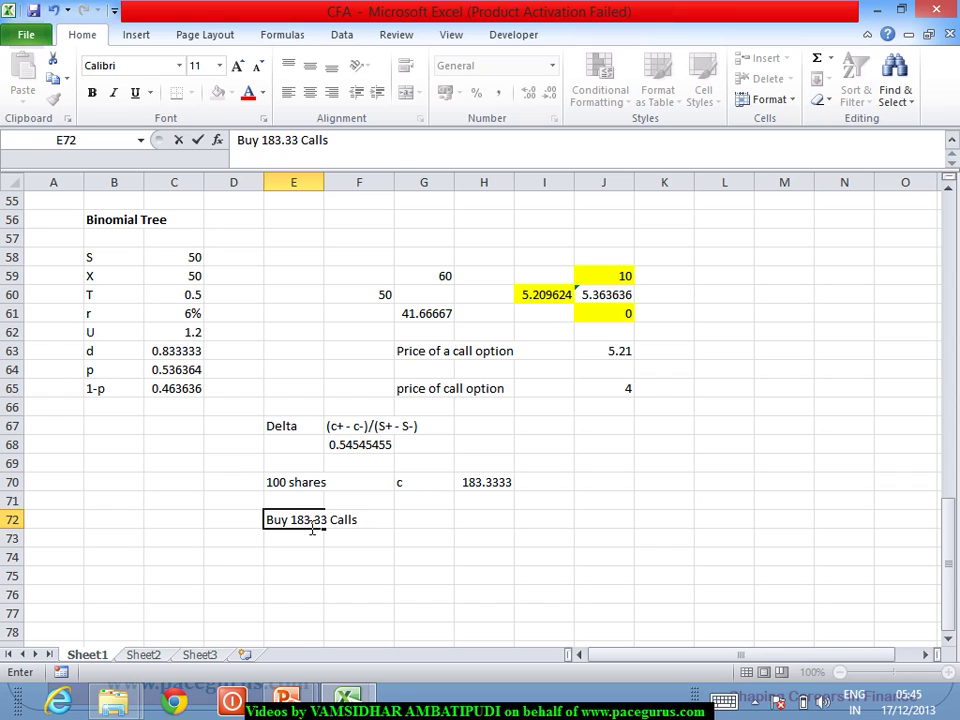
type(" @ 4")
Calculate the cash outflow for buying the calls in H72 as =-H70*J65
key("Tab")
key("Tab")
key("Tab")
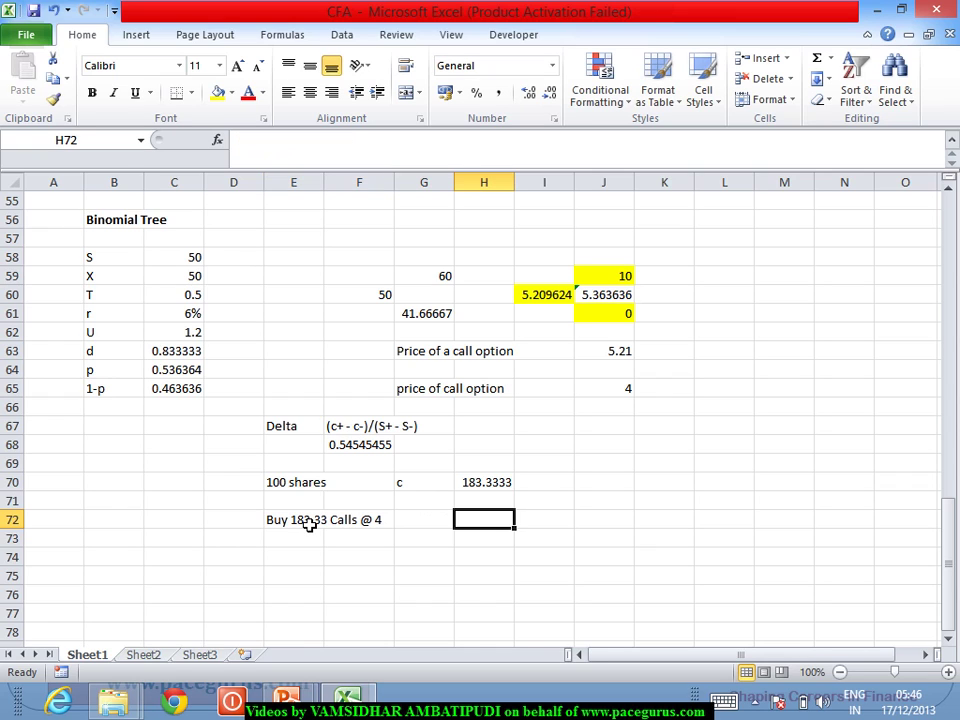
type("=-")
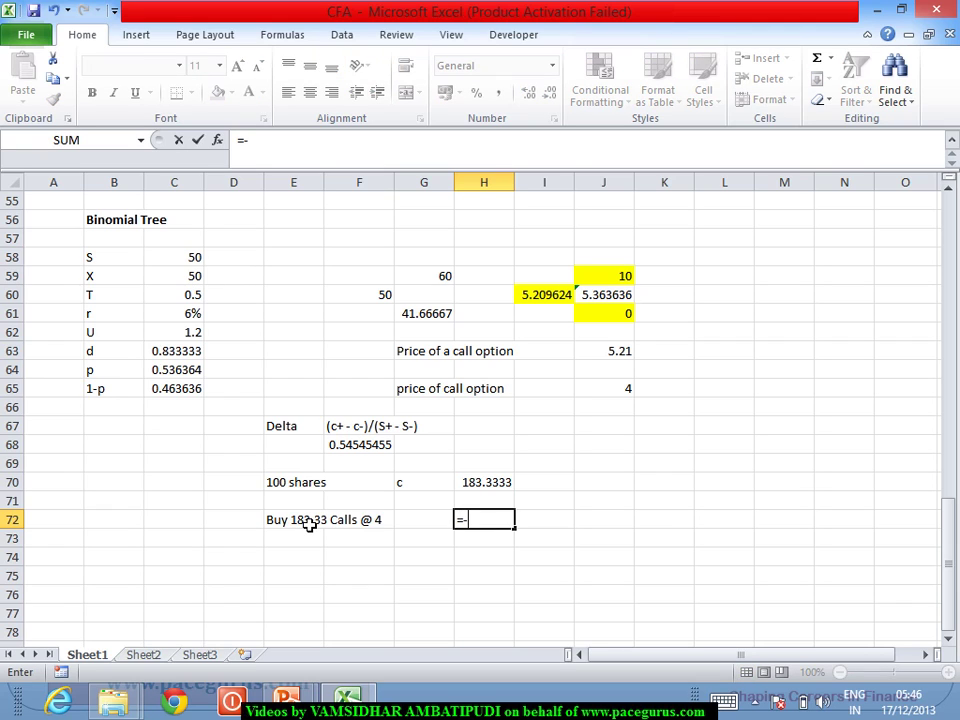
left_click(497, 486)
type("*")
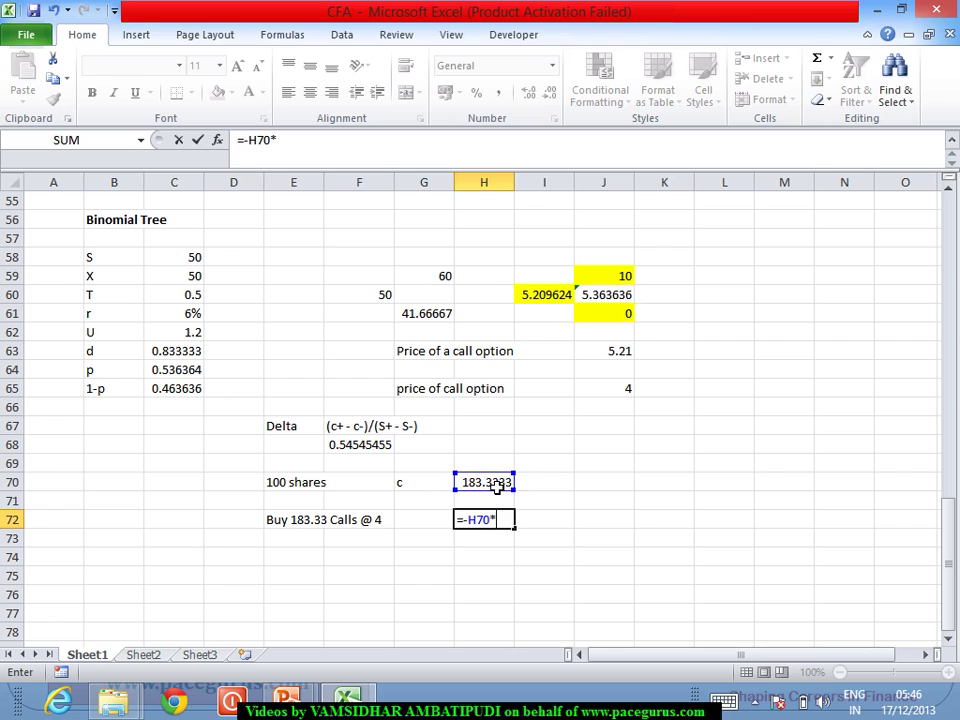
left_click(619, 390)
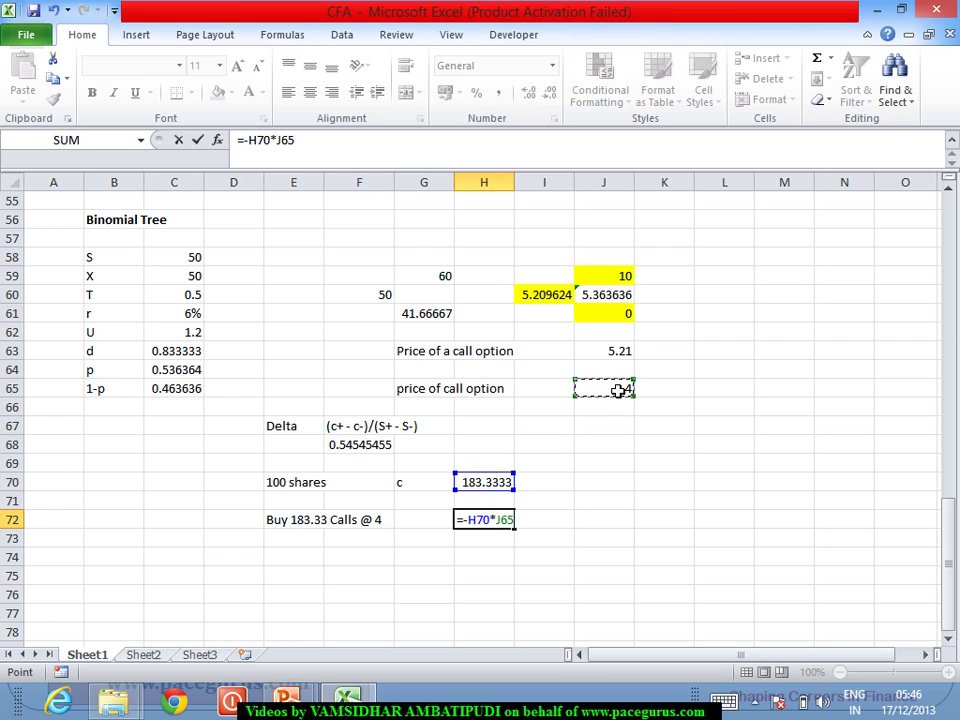
key("Return")
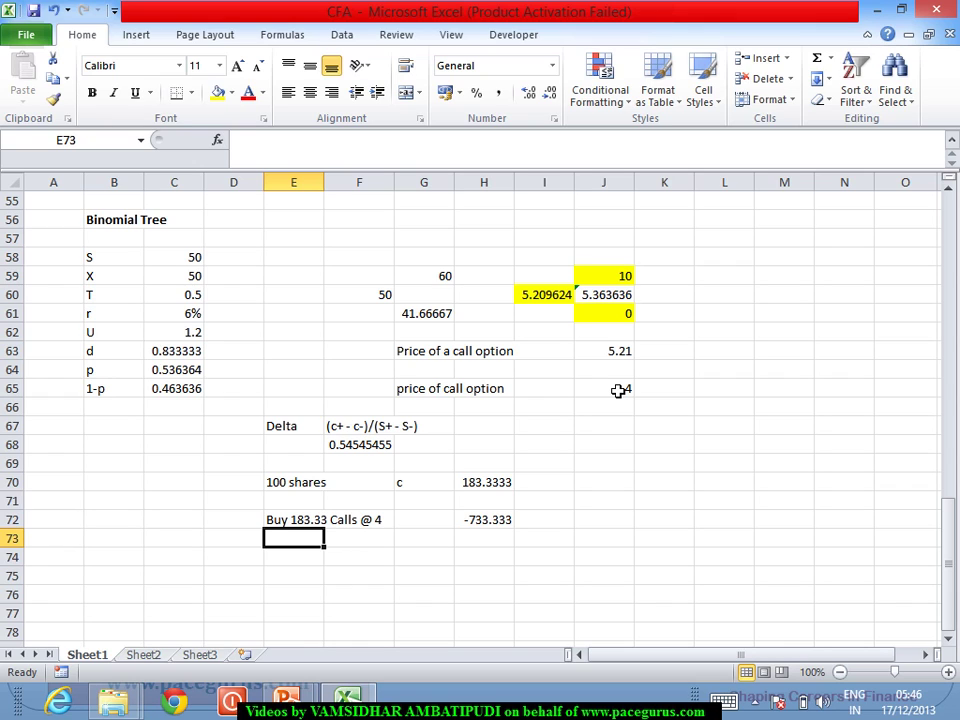
Label E73 as Sell 100 shares and calculate the sale proceeds in H73 as =100*F60
type("Sell 100 shares")
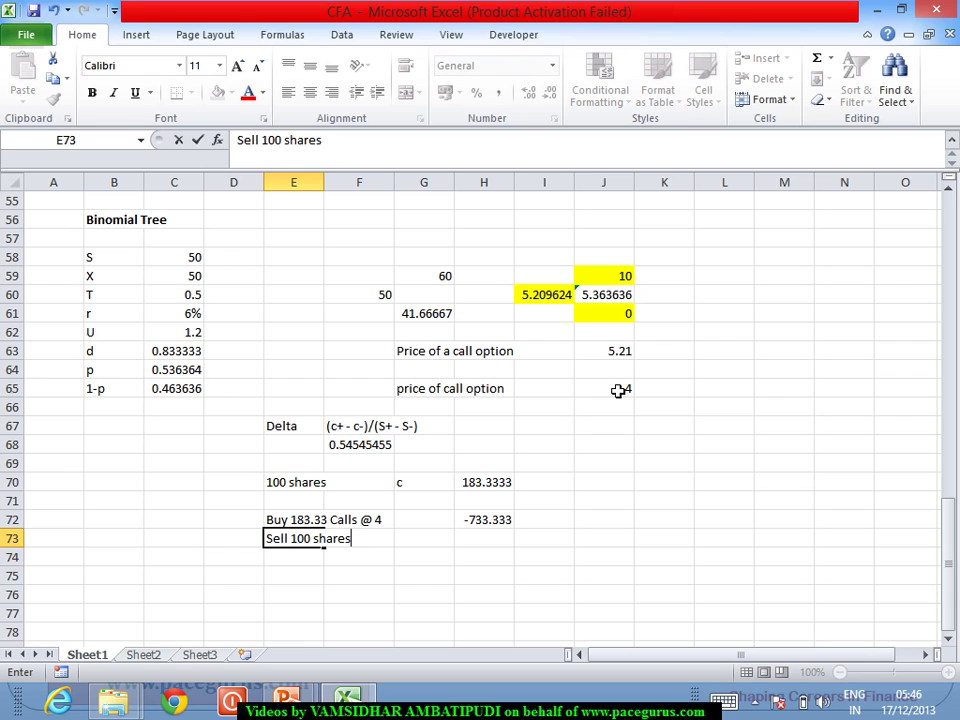
key("Right")
key("Right")
key("Right")
type("=")
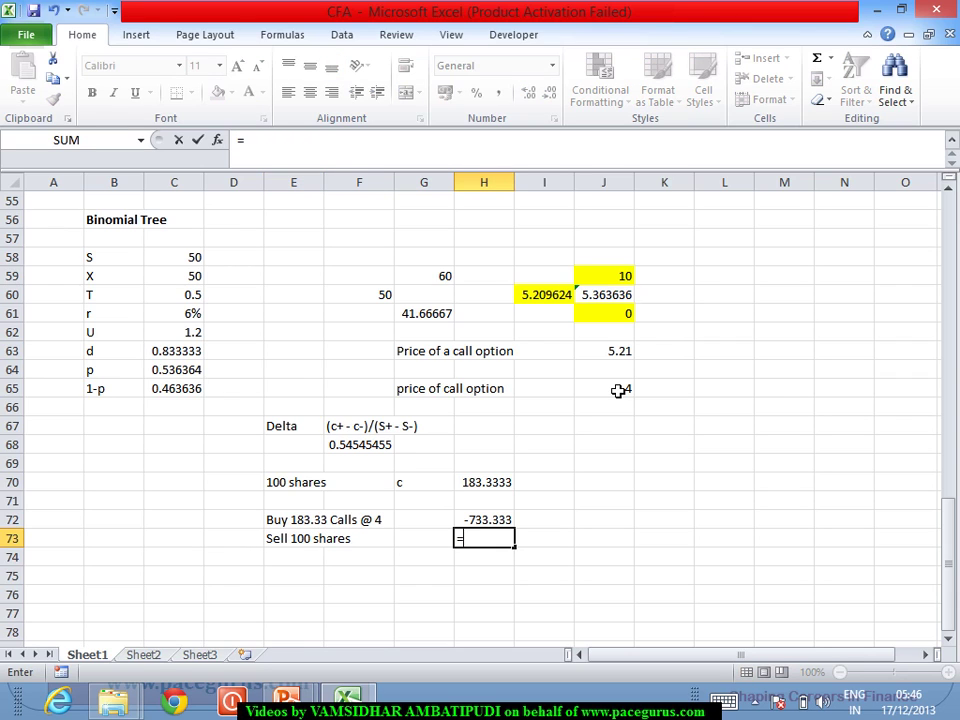
type("100*")
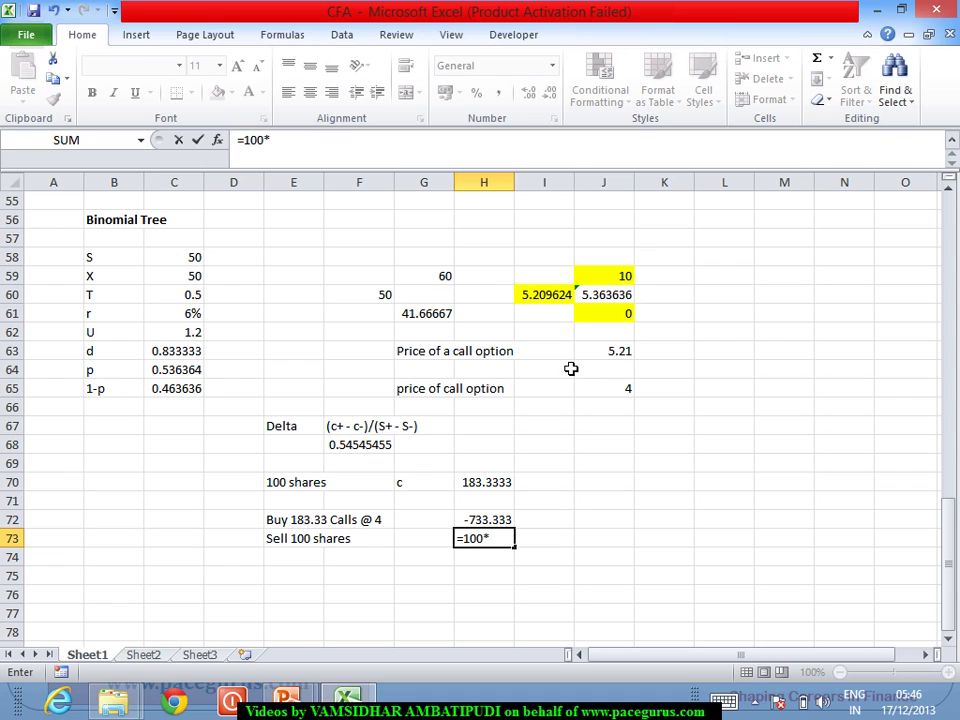
left_click(359, 296)
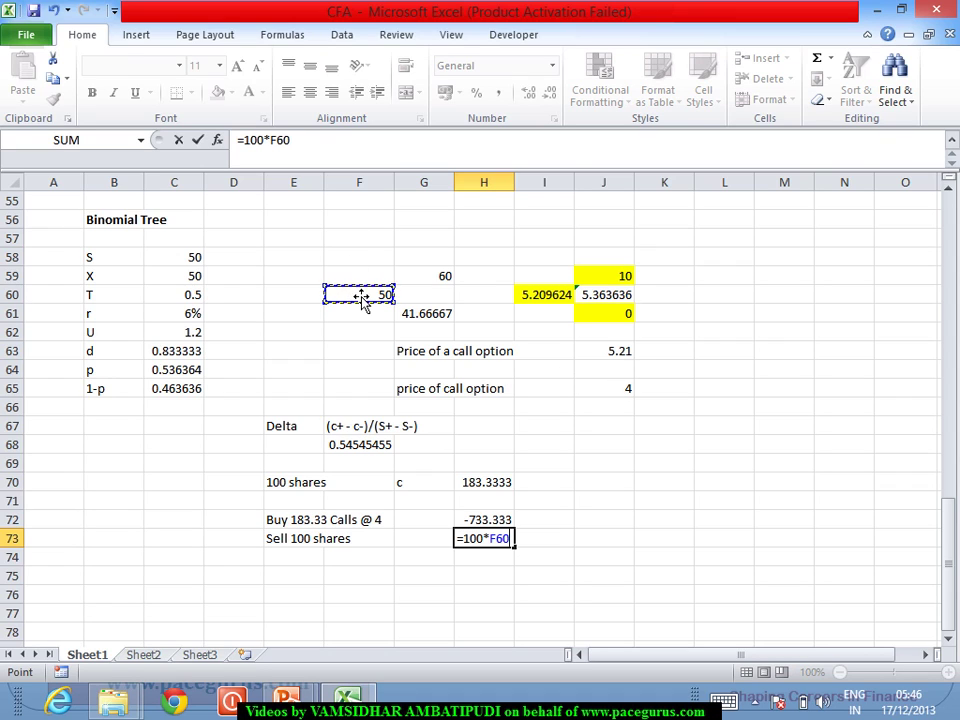
key("Return")
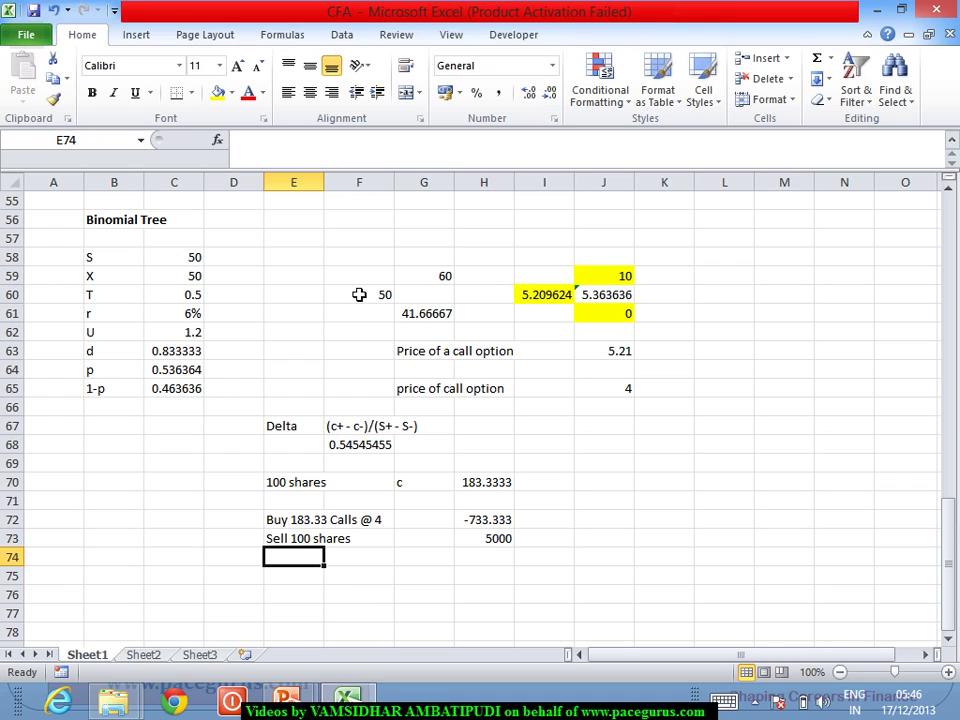
Label E74 as Net Cash Flow and total the call purchase and share sale in H74 with =SUM(H72:H73)
type("Ne")
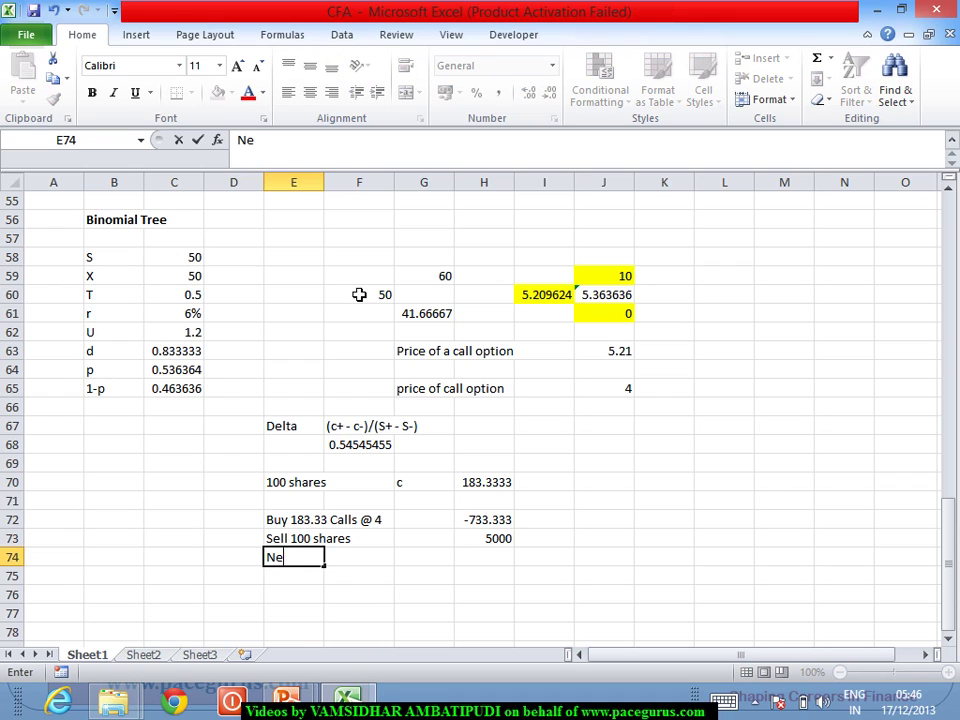
type("t Cash Flow")
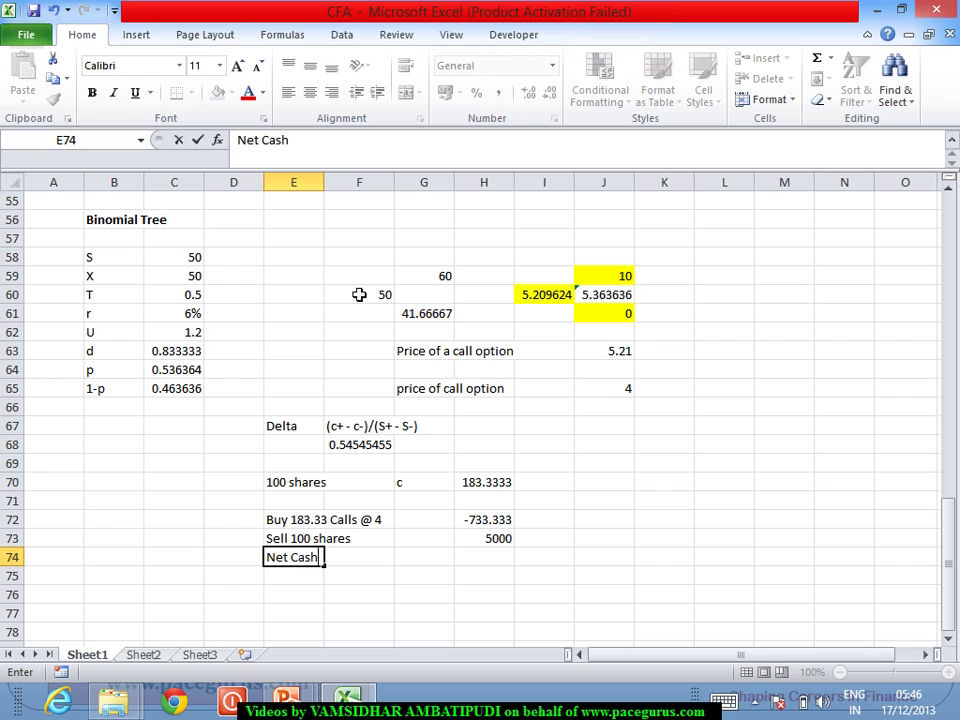
key("Right")
key("Right")
key("Right")
key("Right")
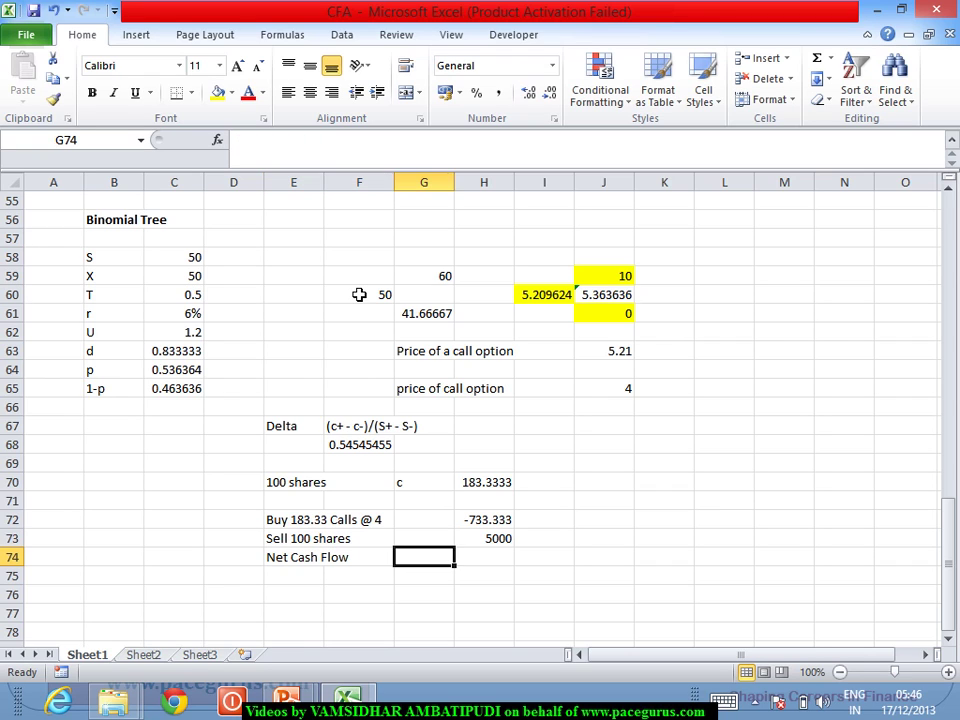
key("Left")
type("=")
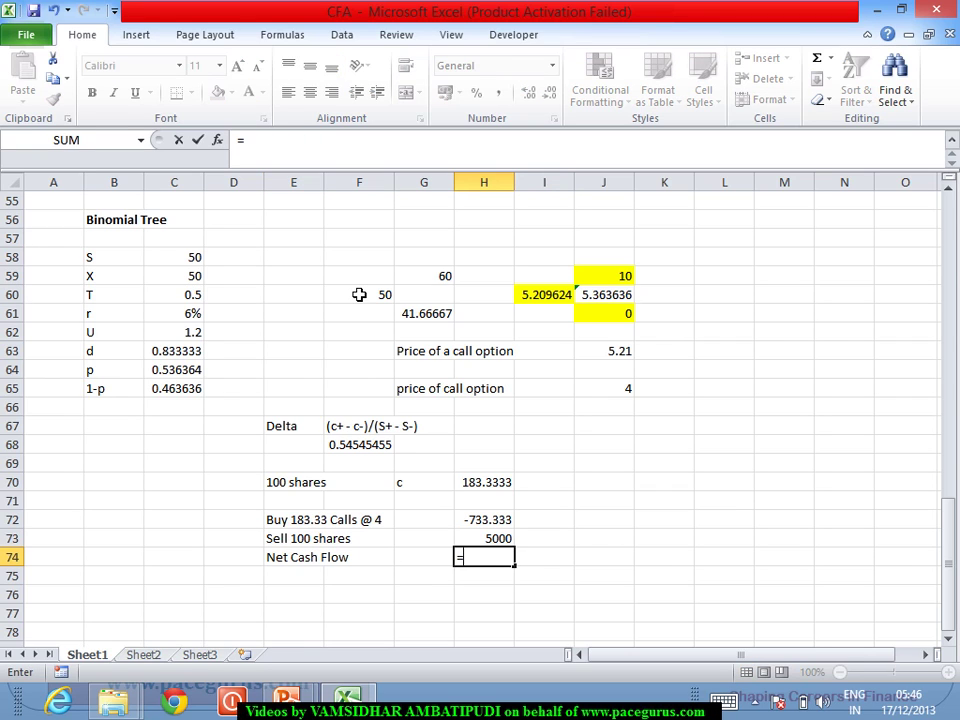
type("Sum")
key("Tab")
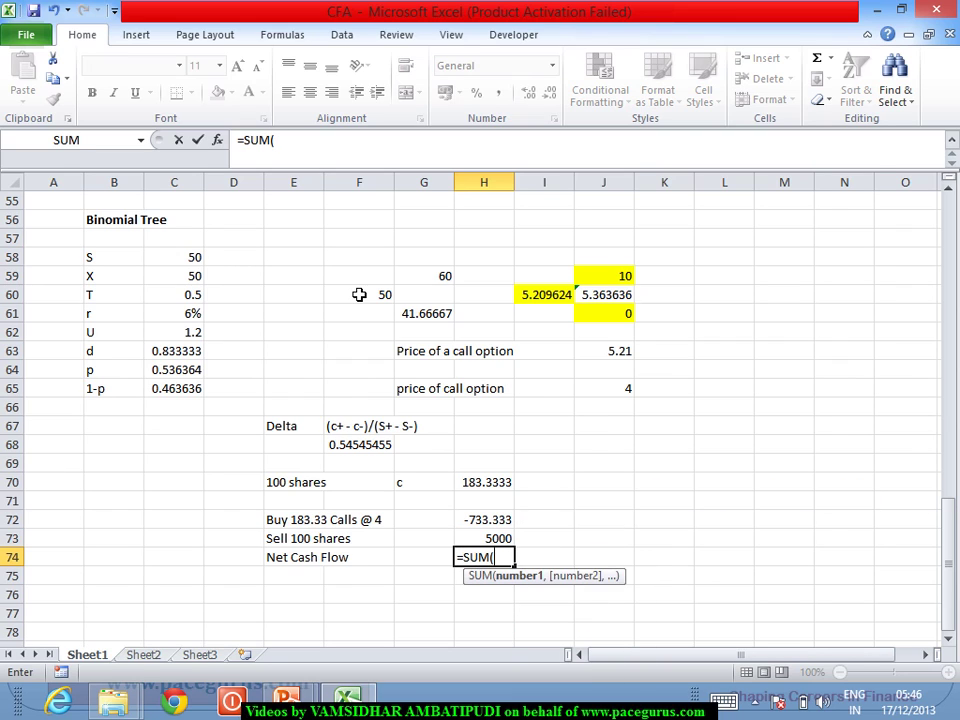
left_click_drag(503, 524, 493, 538)
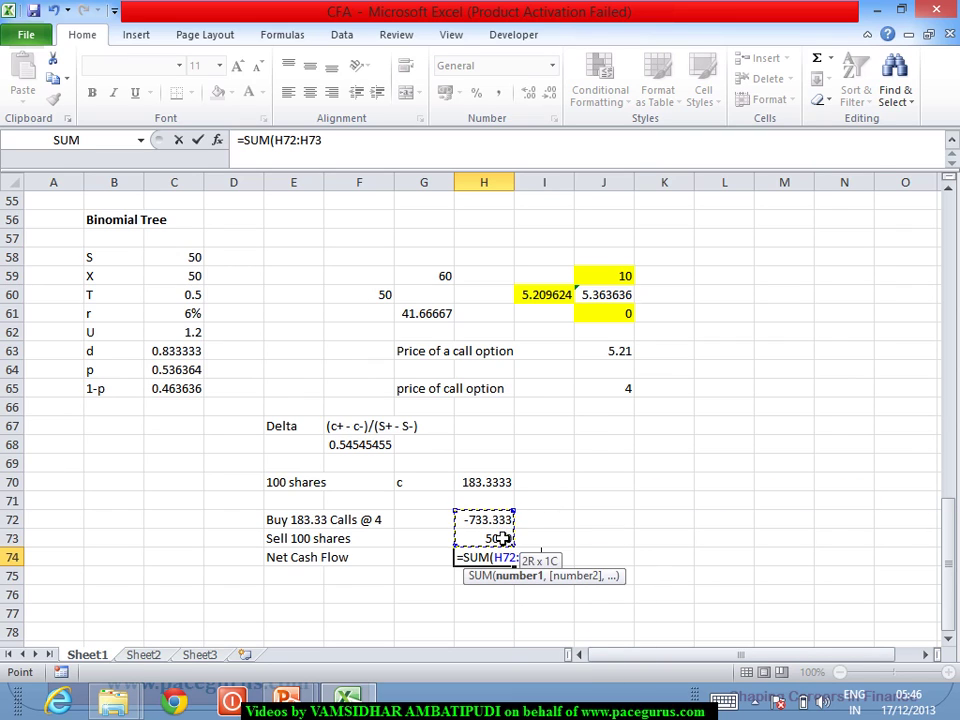
key("Return")
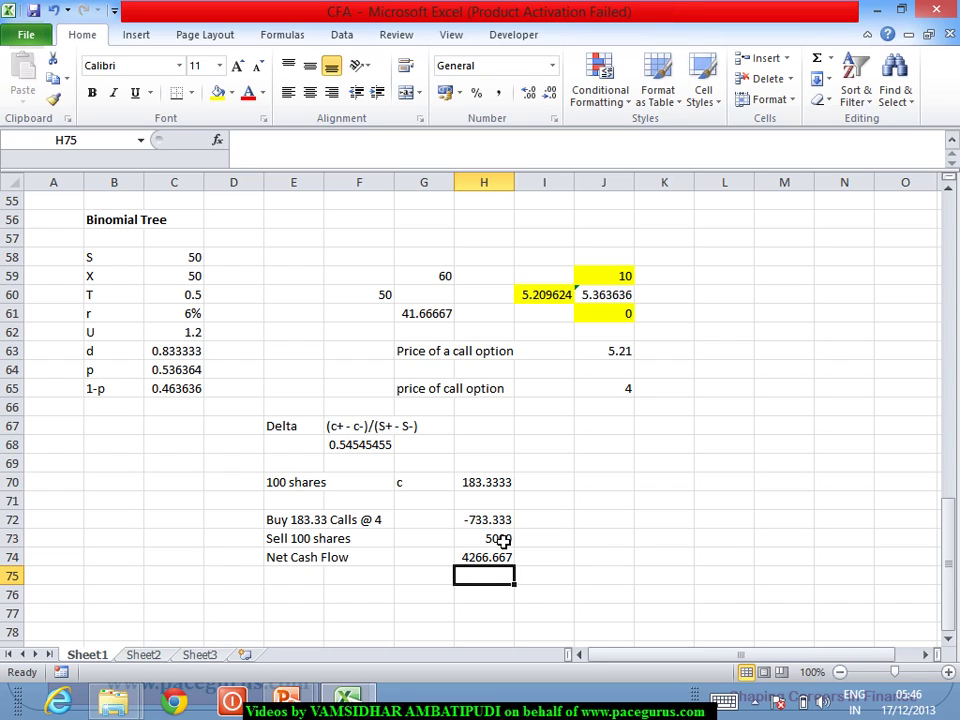
Check the up and down stock prices in the tree and enter the scenario heading ST = 60 in J69
left_click(650, 451)
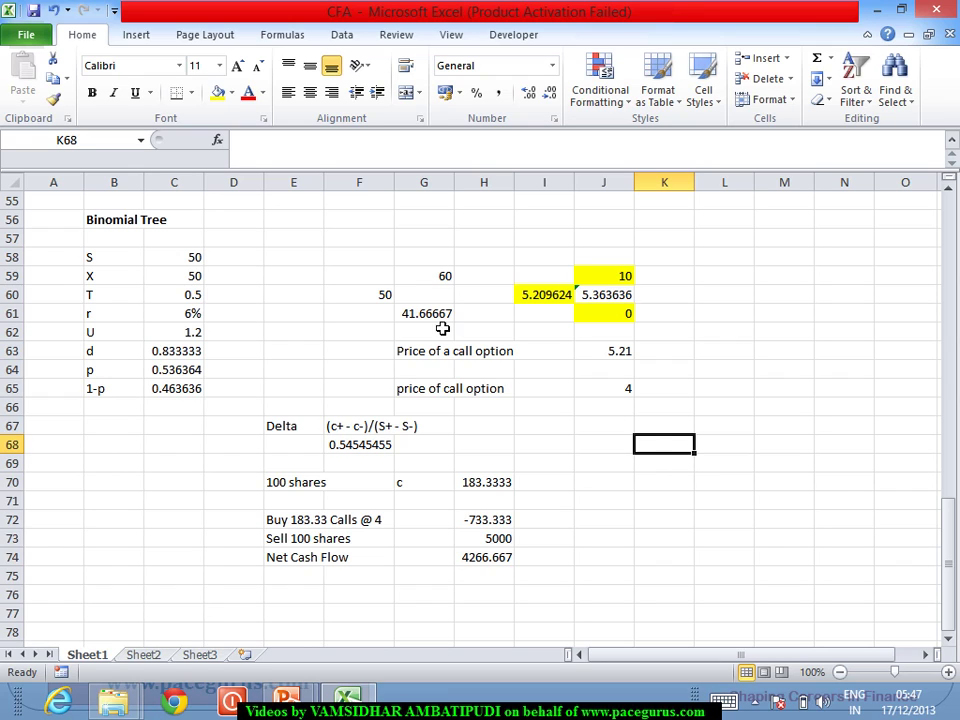
left_click(443, 279)
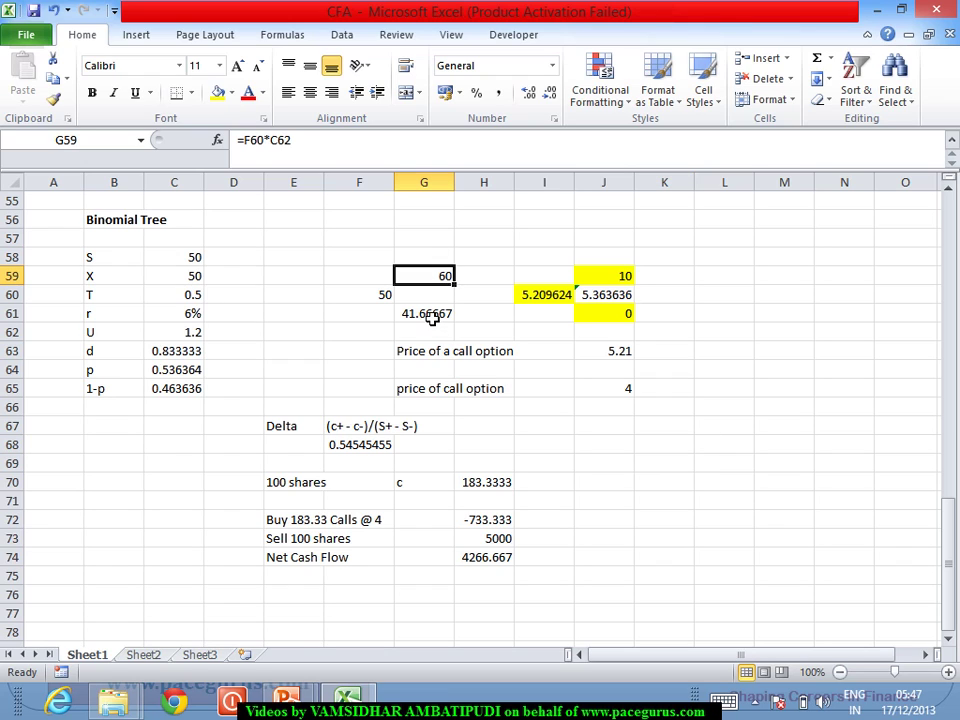
left_click(435, 313)
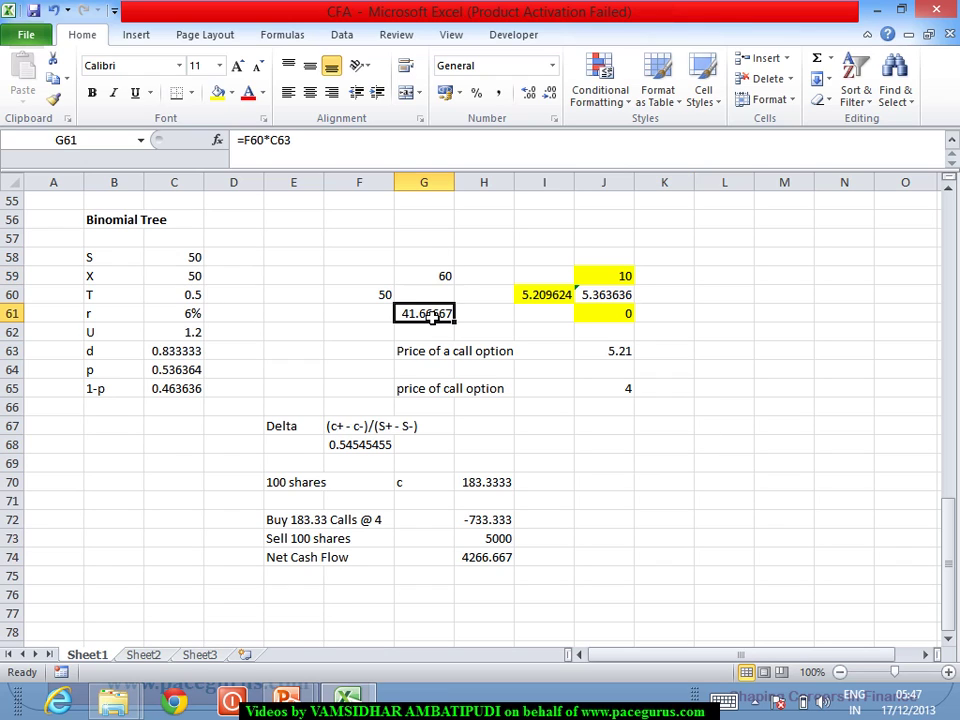
left_click(615, 465)
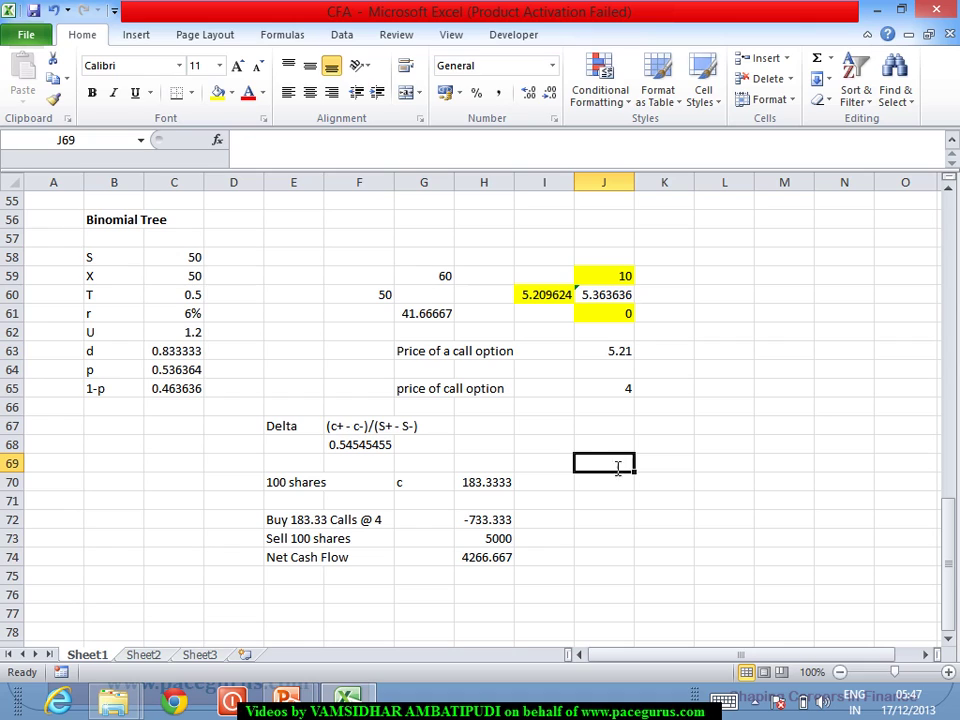
type("ST = 60")
key("Return")
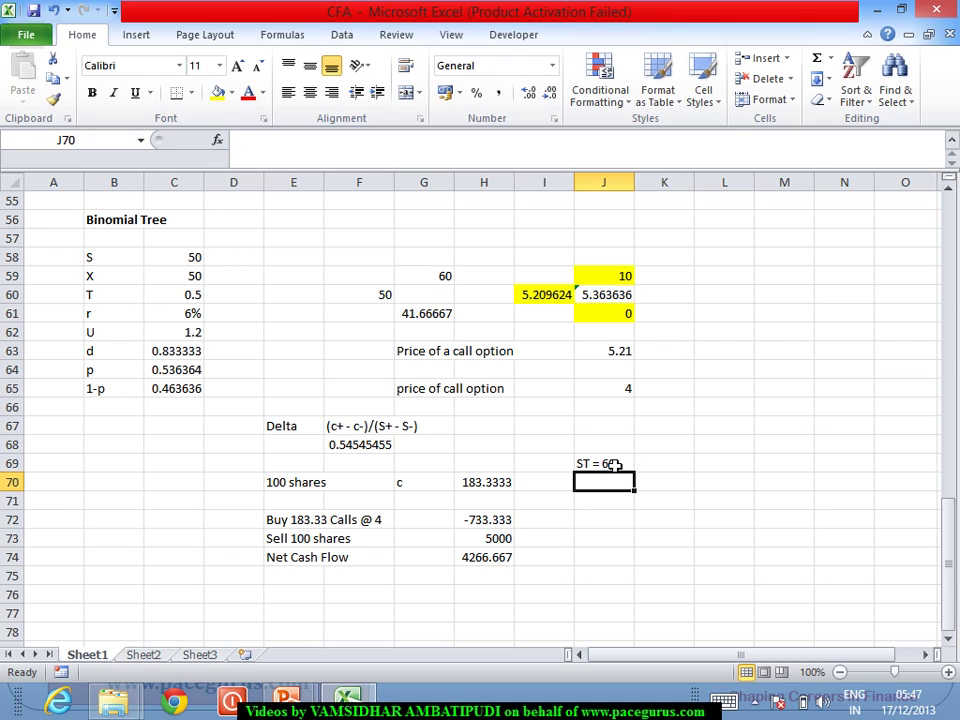
Enter the closing trade label Buy 100 shares in J71, under the ST = 60 heading
key("Return")
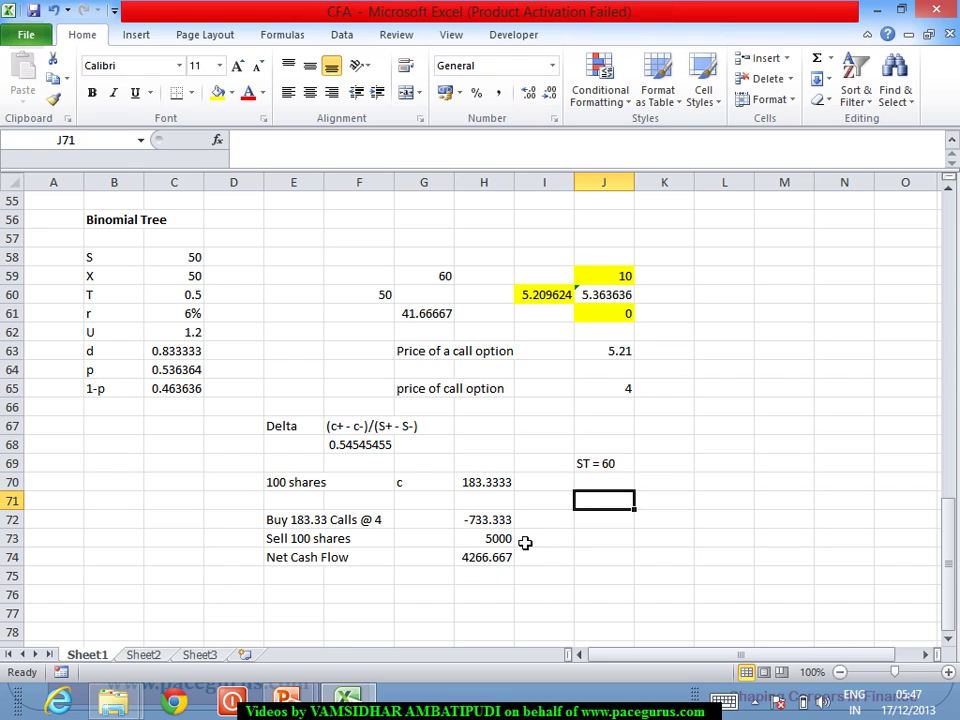
type("Buy 100 shares")
key("Tab")
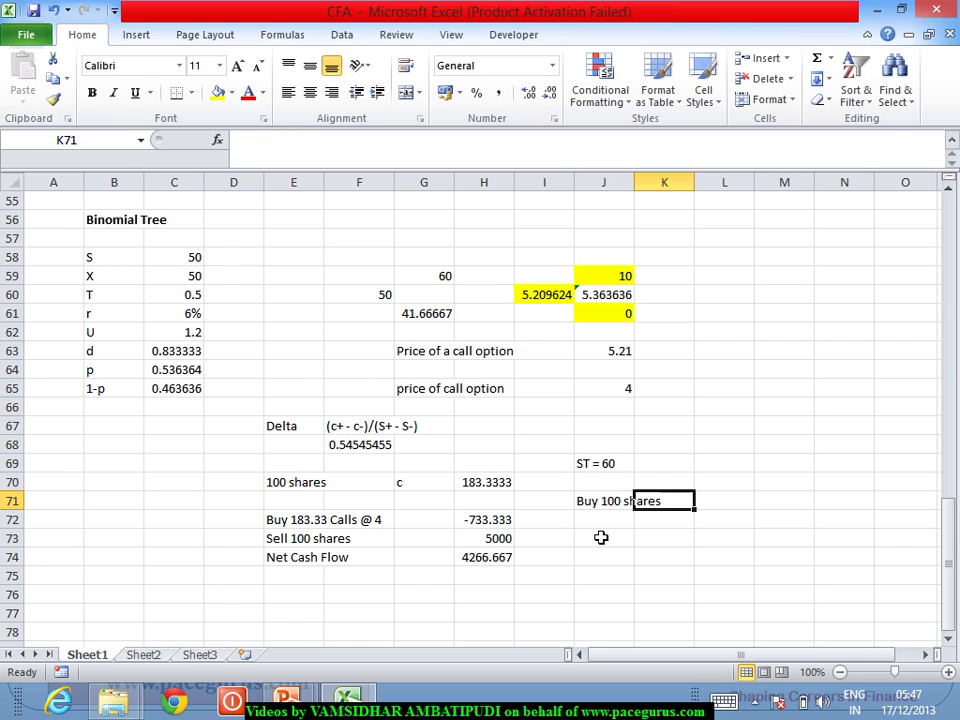
Calculate the cost of buying back the 100 shares at the up-state price in L71 with =100*G59
key("Right")
type("=")
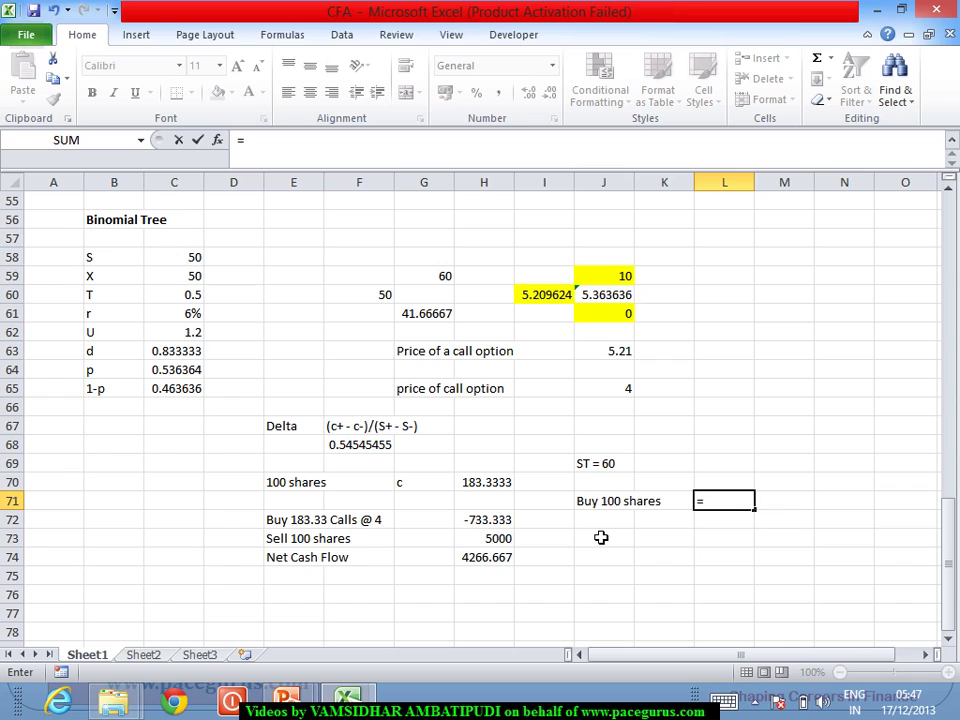
type("100*")
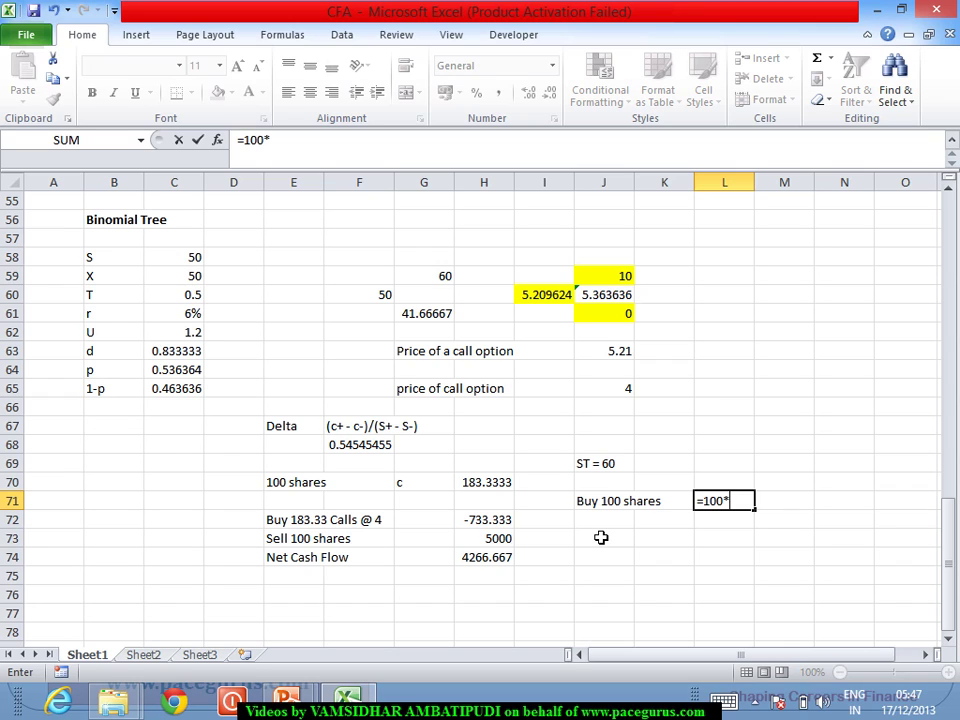
left_click(436, 277)
key("Return")
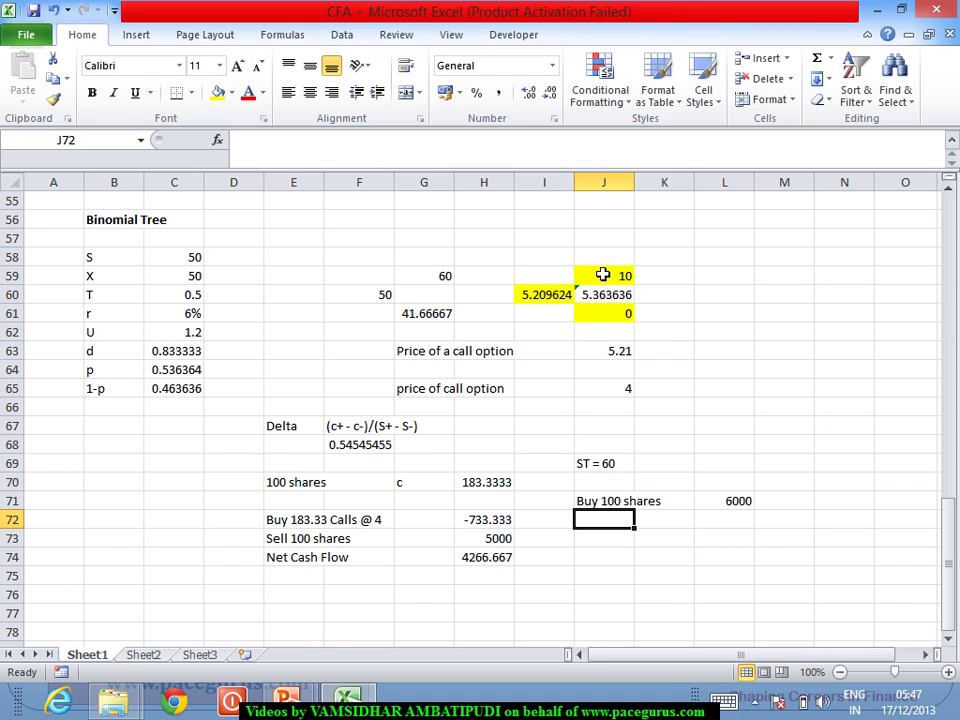
Label J72 as Calls and calculate the payoff of the calls held in L72 with =+H70*J59
type("Calls")
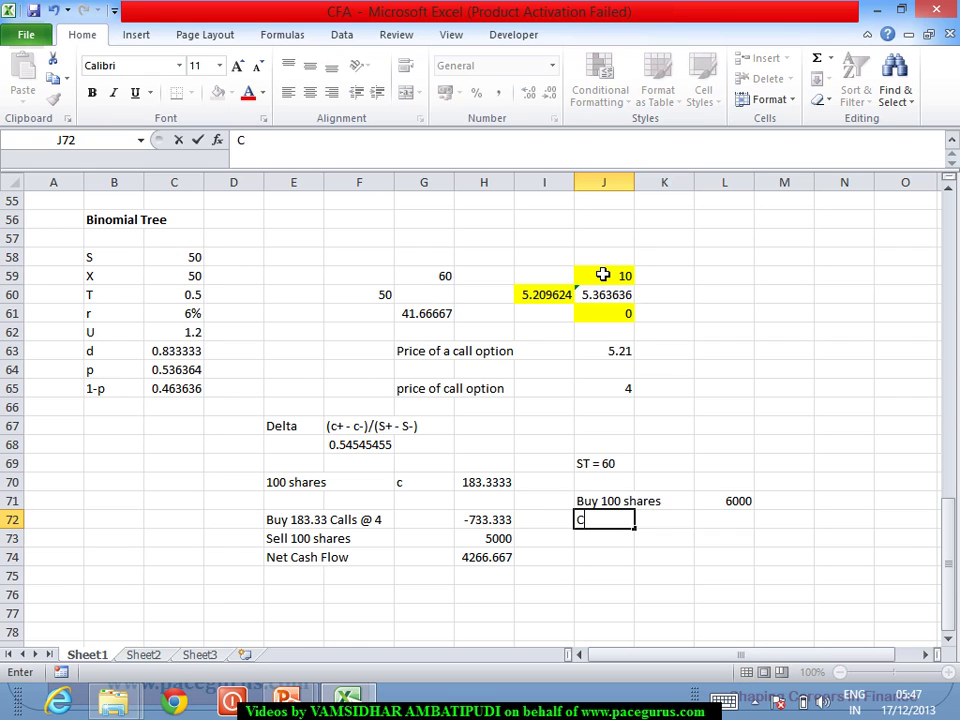
key("Tab")
key("Tab")
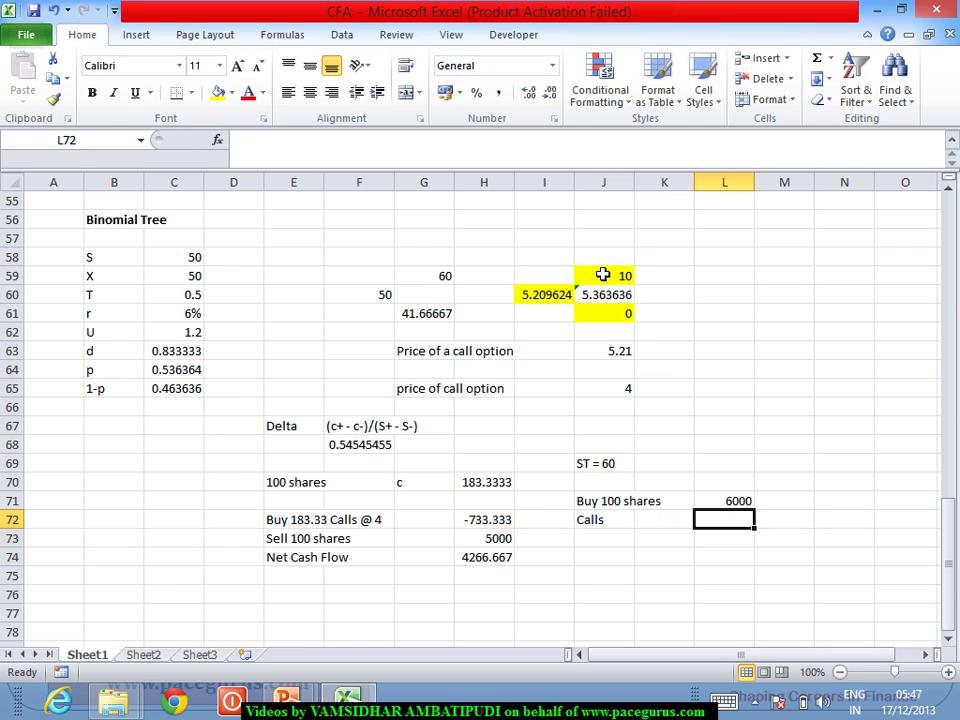
type("=+")
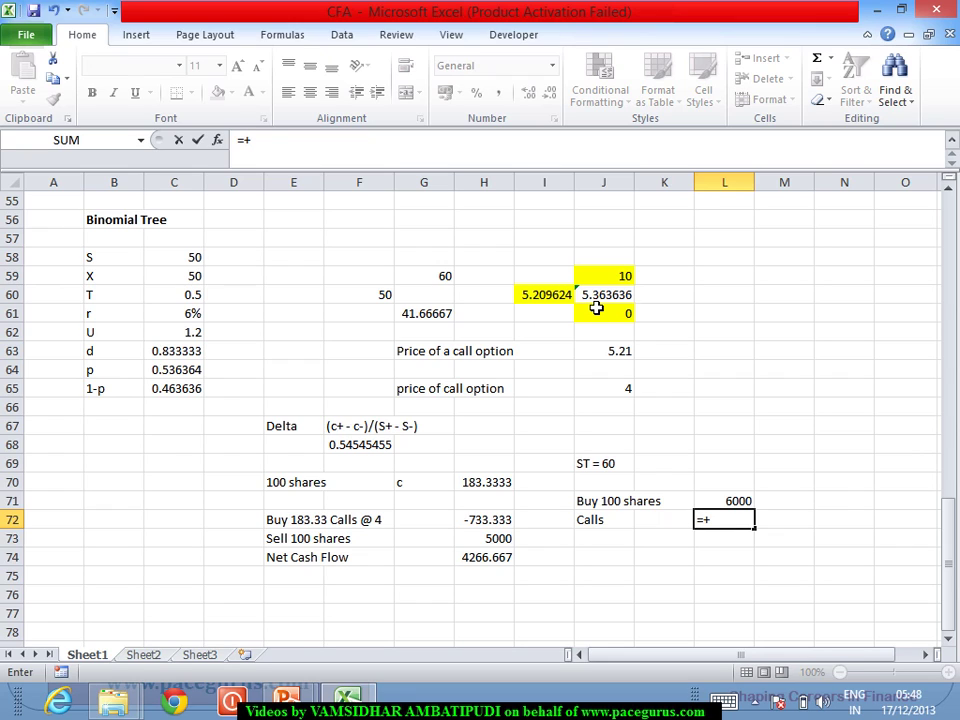
left_click(487, 484)
type("*")
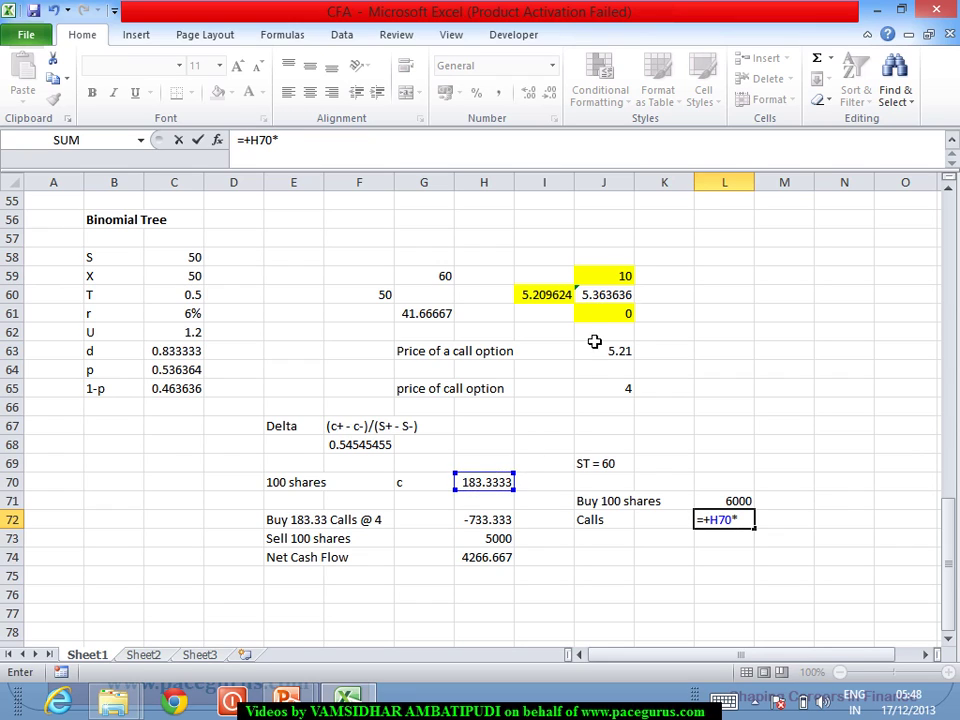
left_click(613, 278)
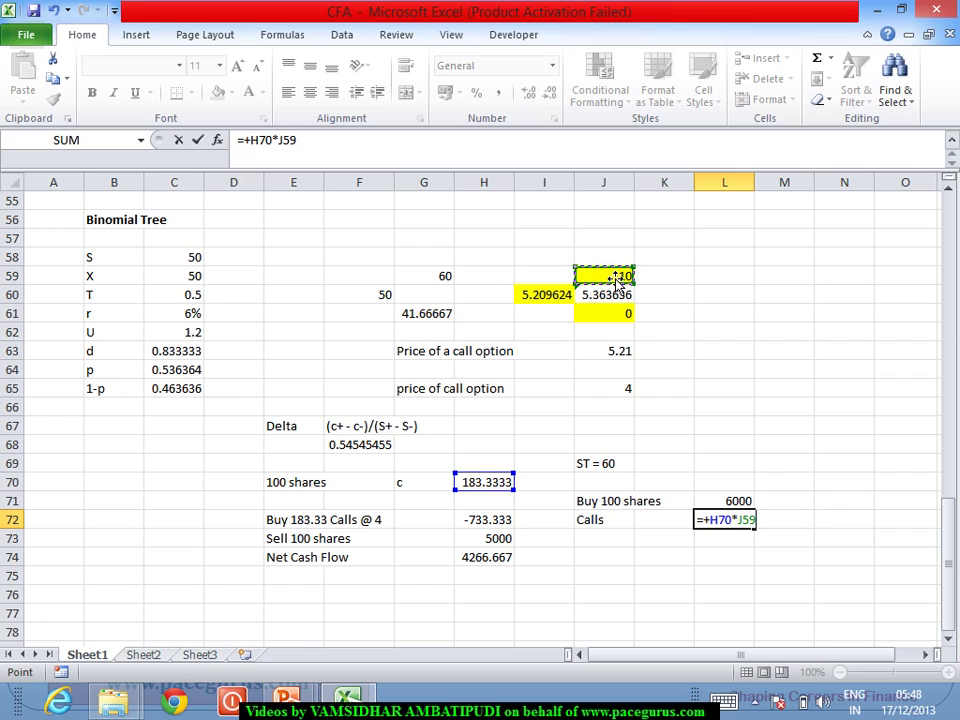
key("Return")
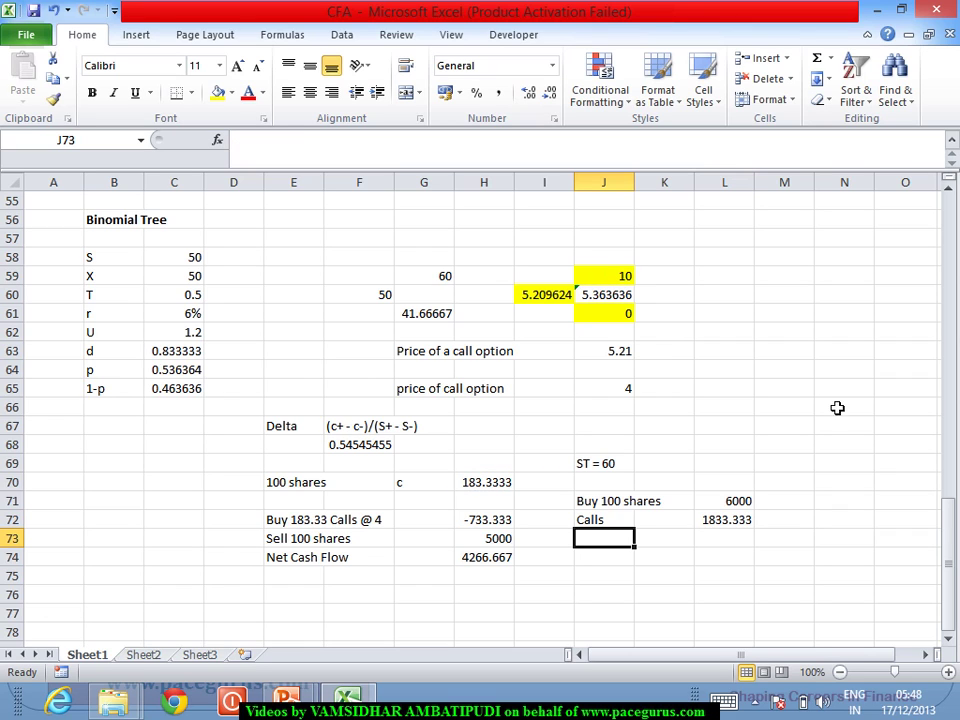
Make the share purchase in L71 a cash outflow by changing its formula to =-100*G59
left_click(745, 500)
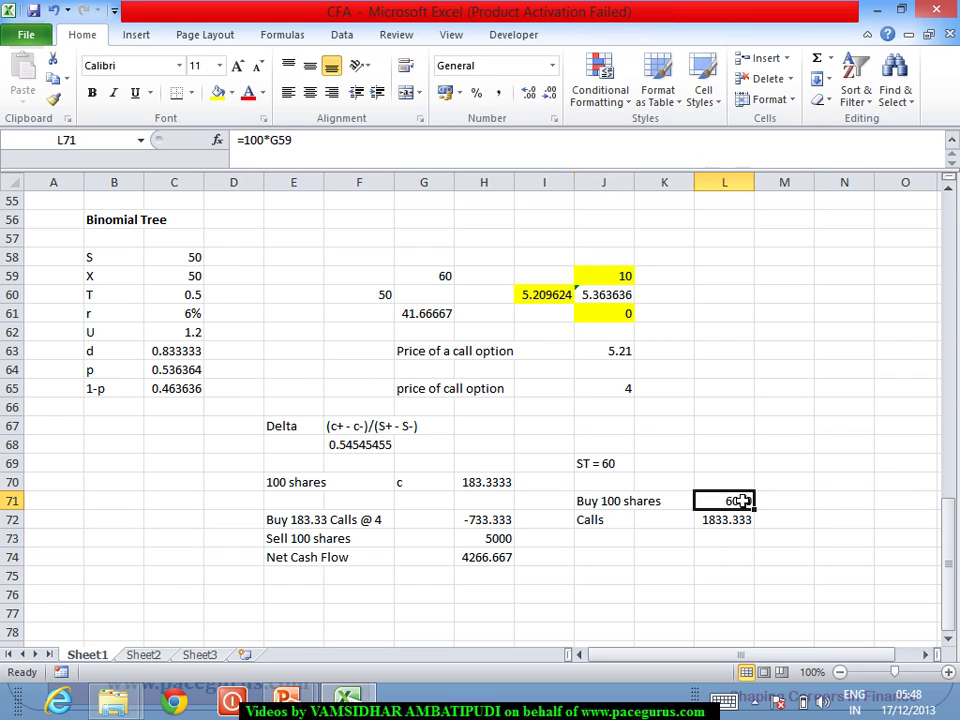
left_click(252, 145)
type("-")
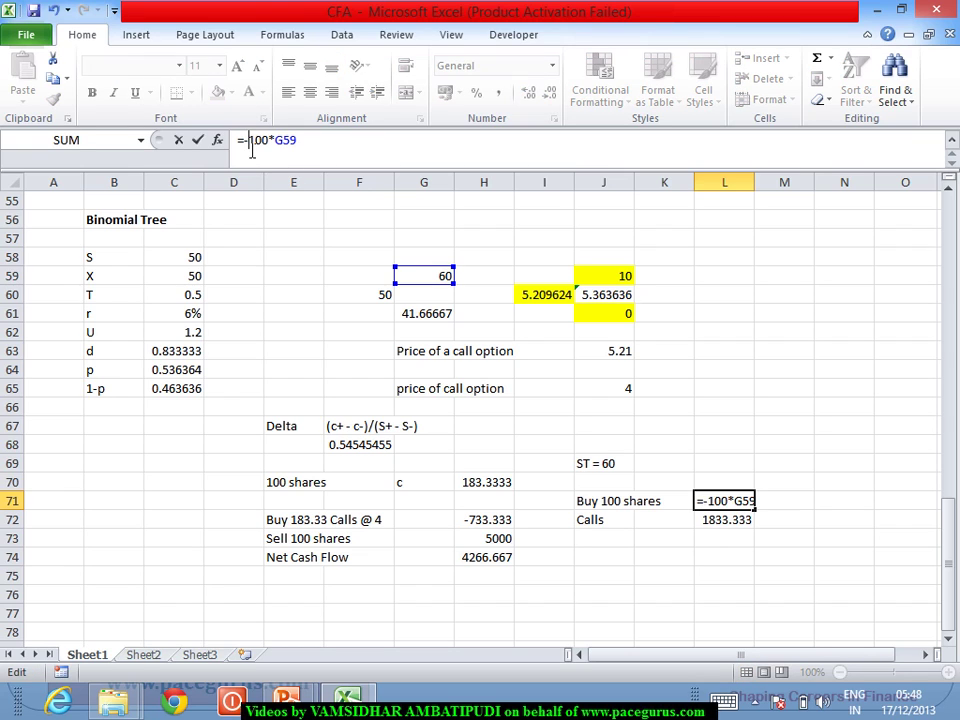
Commit =-100*G59 as the share purchase in L71, and add a Cash Flow row in row 73 with =SUM(L71:L72) in L73
key("Return")
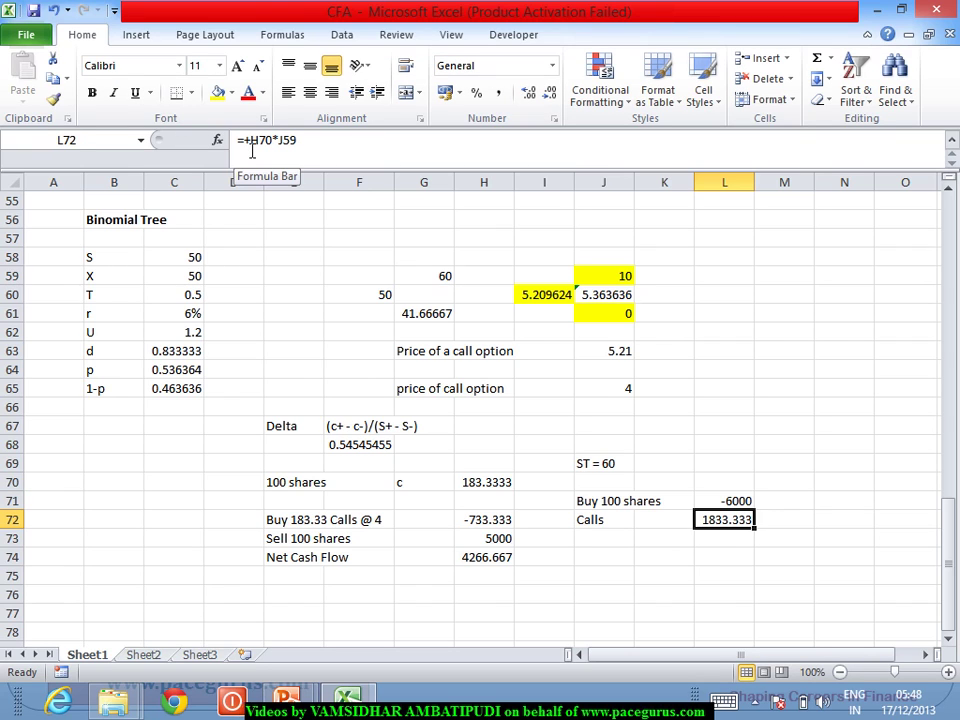
key("Return")
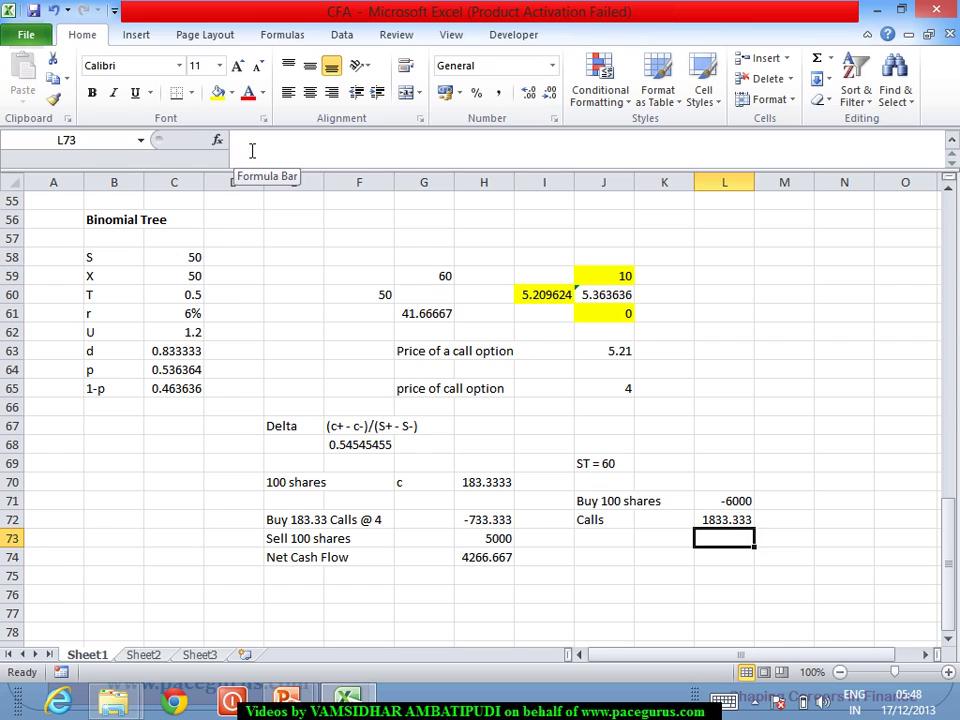
key("Left")
key("Left")
type("Cash Flow")
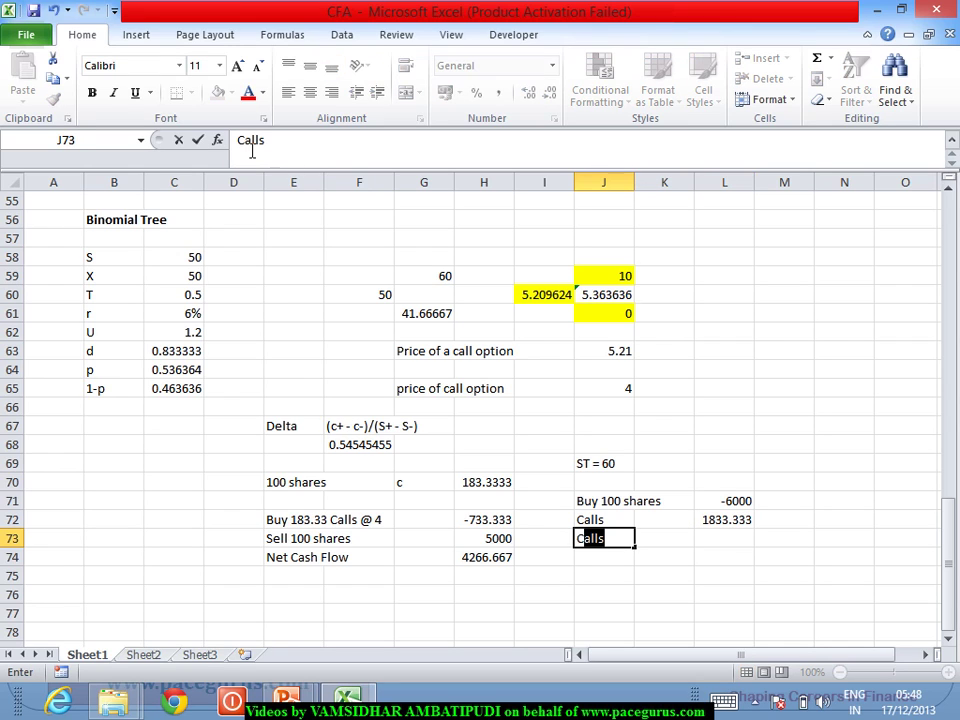
key("Right")
key("Right")
type("=SUM(")
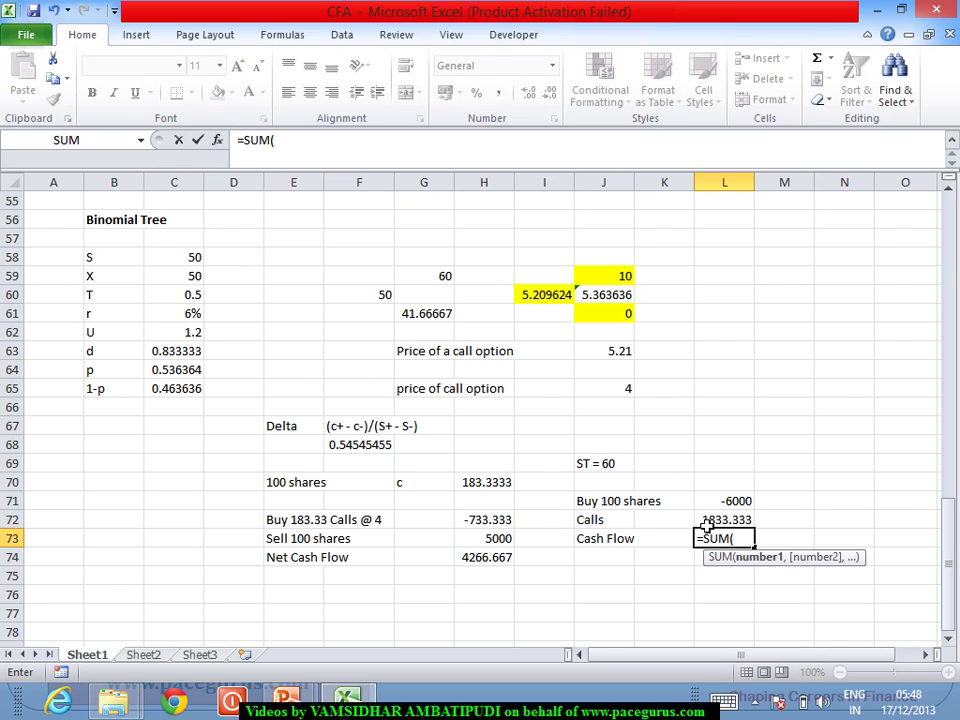
left_click_drag(721, 507, 722, 520)
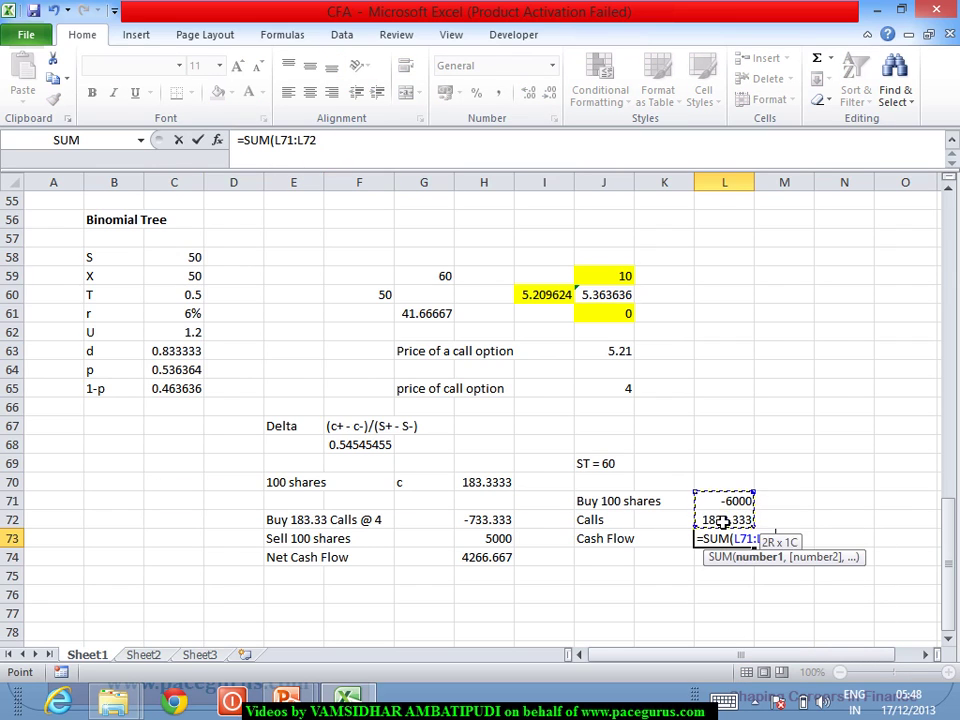
key("Return")
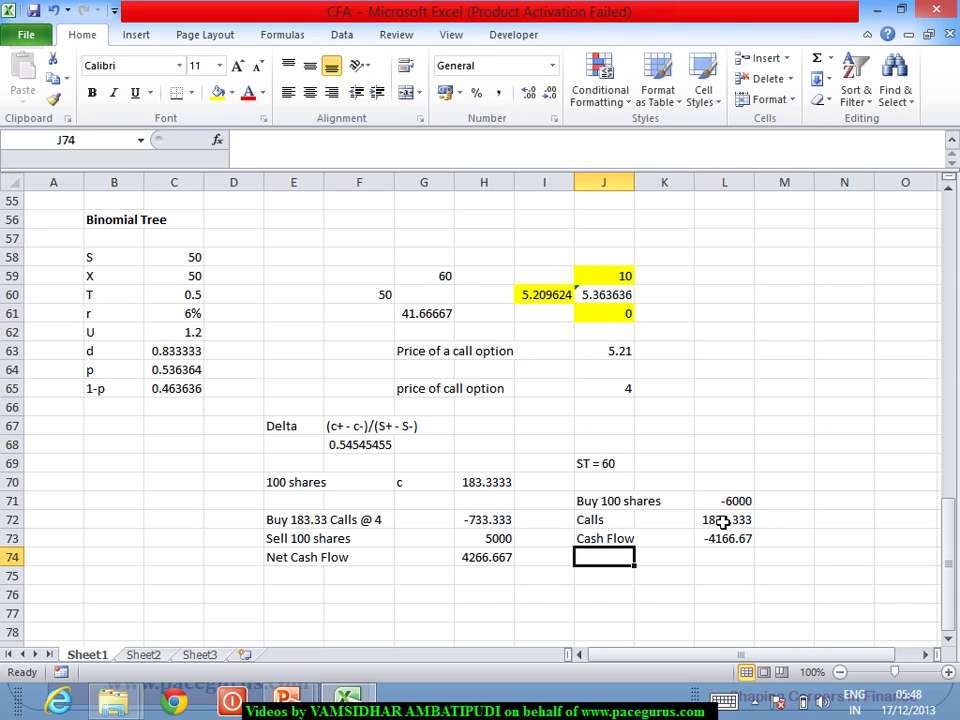
Enter the heading ST = 41.66 in J75 for the down-state scenario
left_click(495, 560)
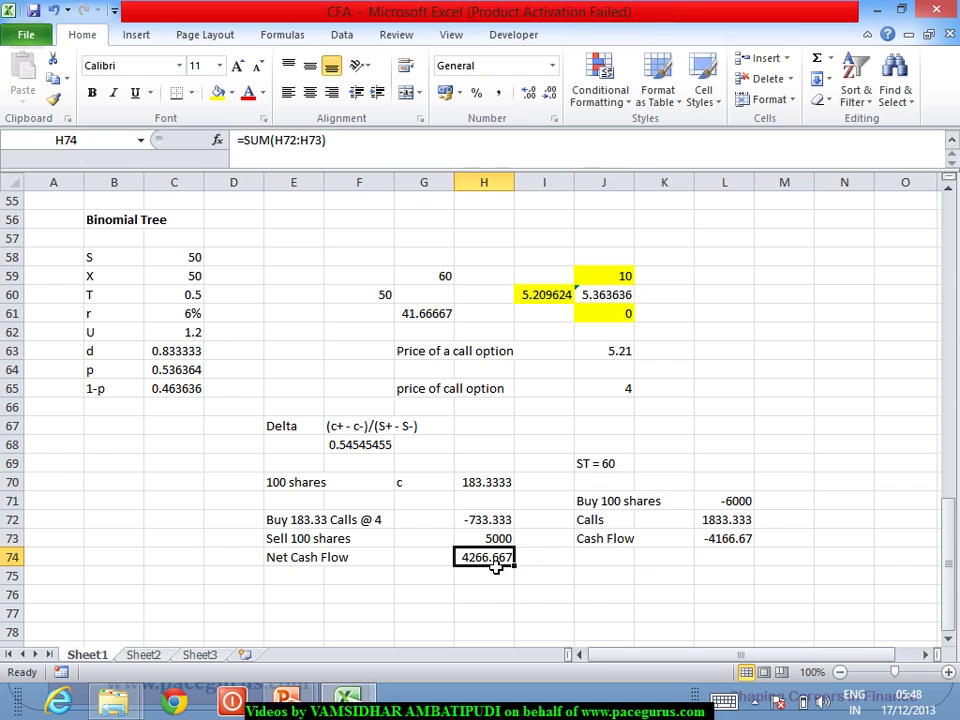
left_click(746, 544)
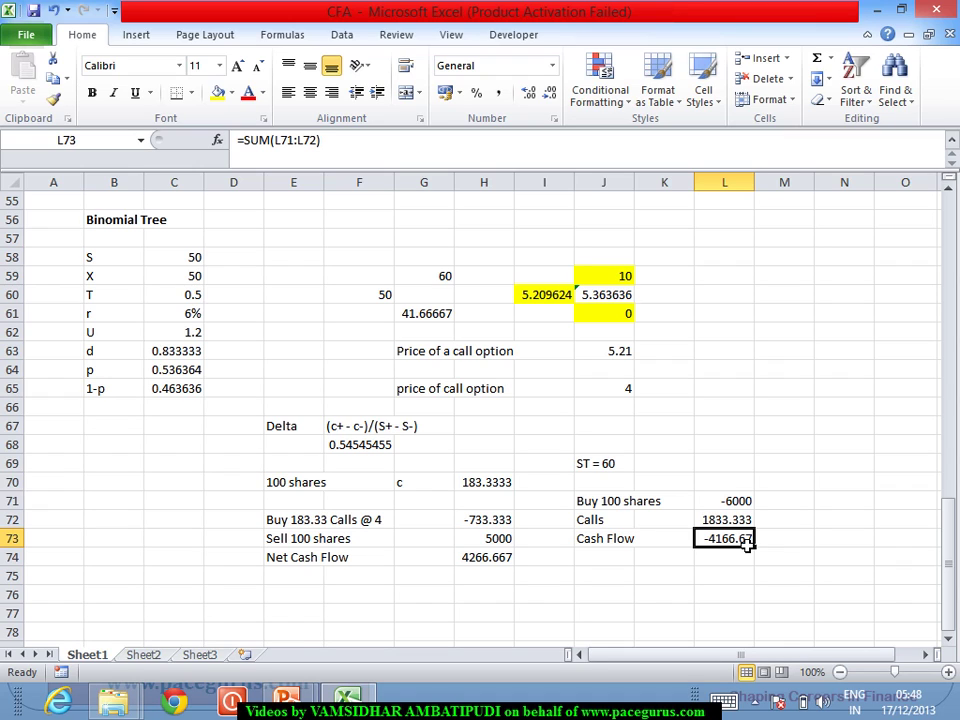
left_click(612, 580)
type("ST")
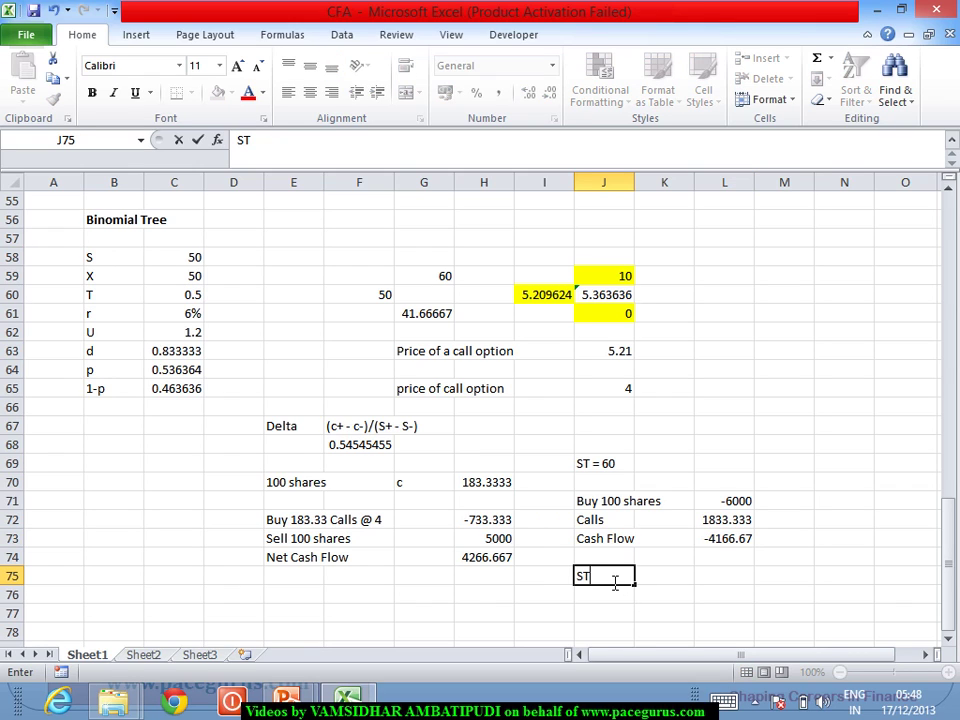
type(" = 41.66")
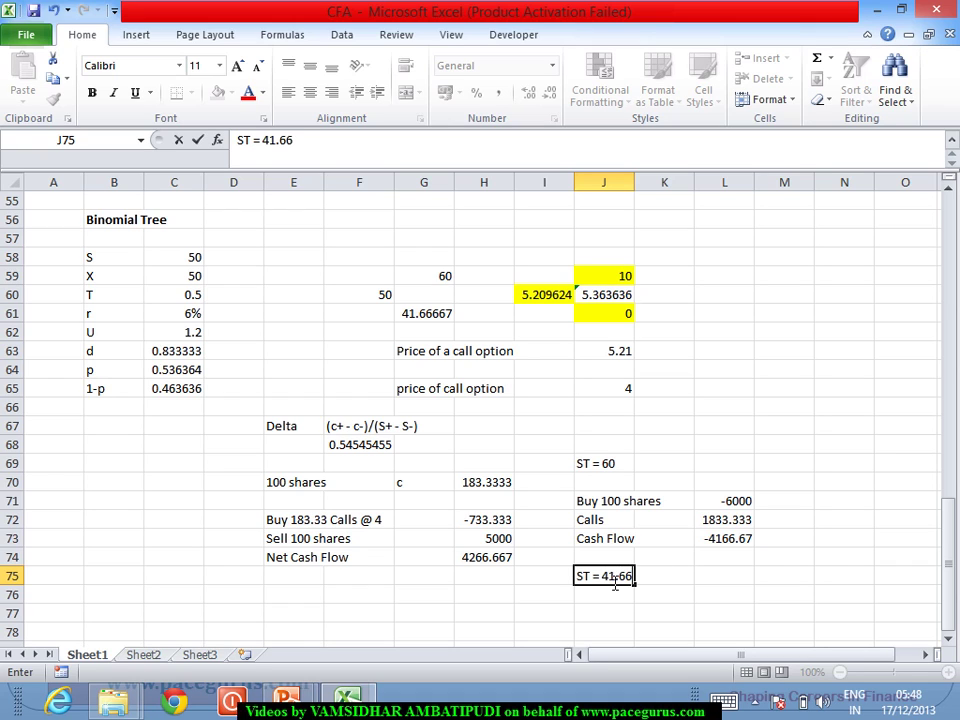
key("Return")
key("Return")
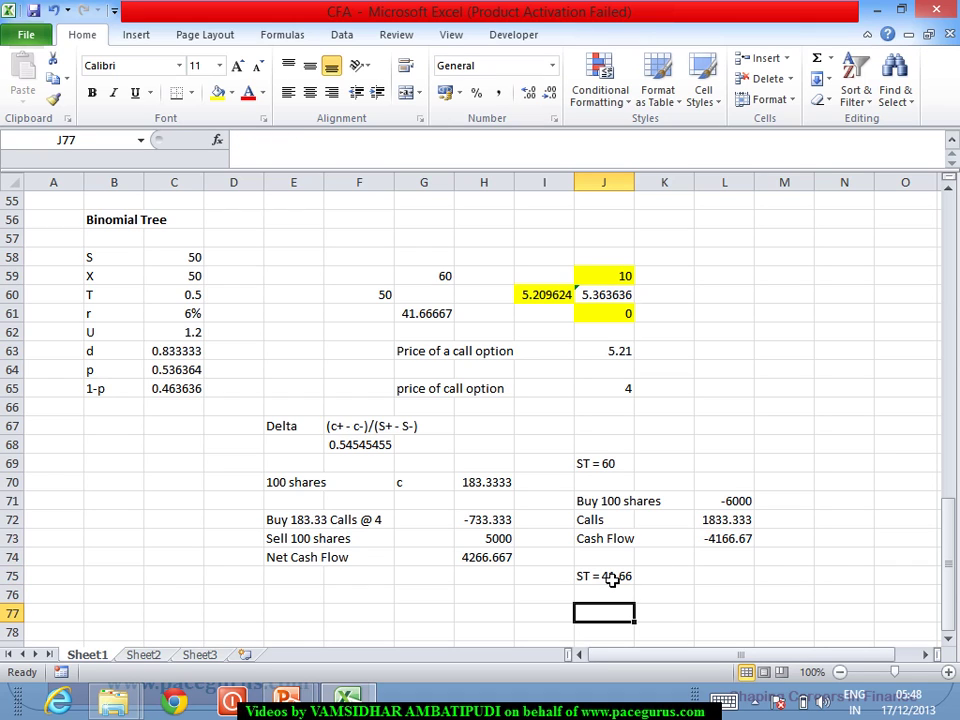
Add a Buy 100 shares row in row 77, with =-100*G61 as its amount in L77
type("Buy 100")
type("shares")
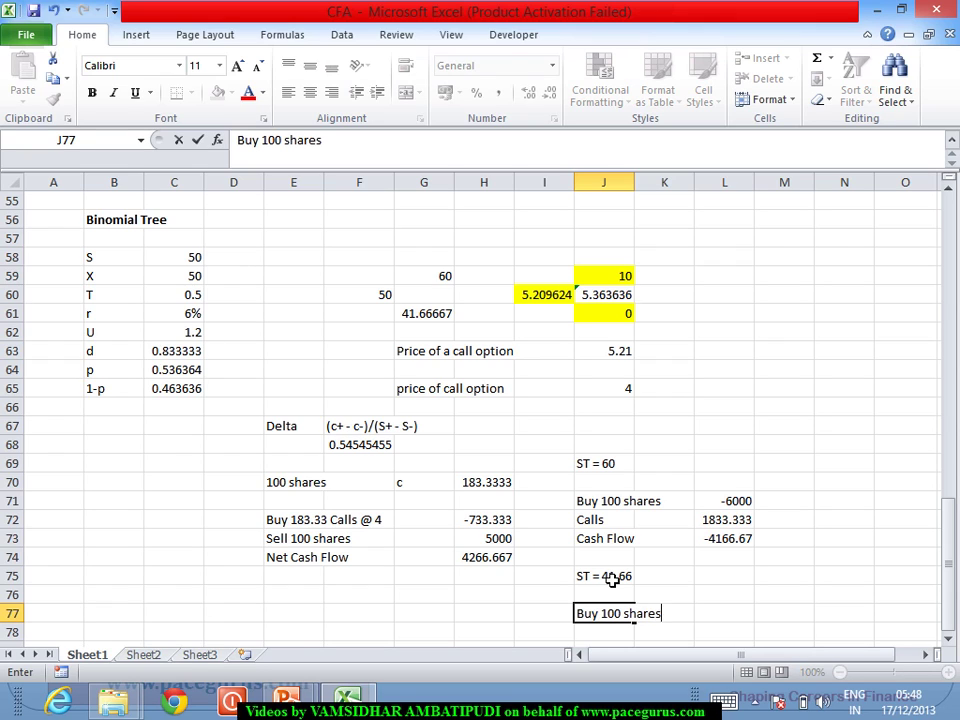
key("Tab")
key("Tab")
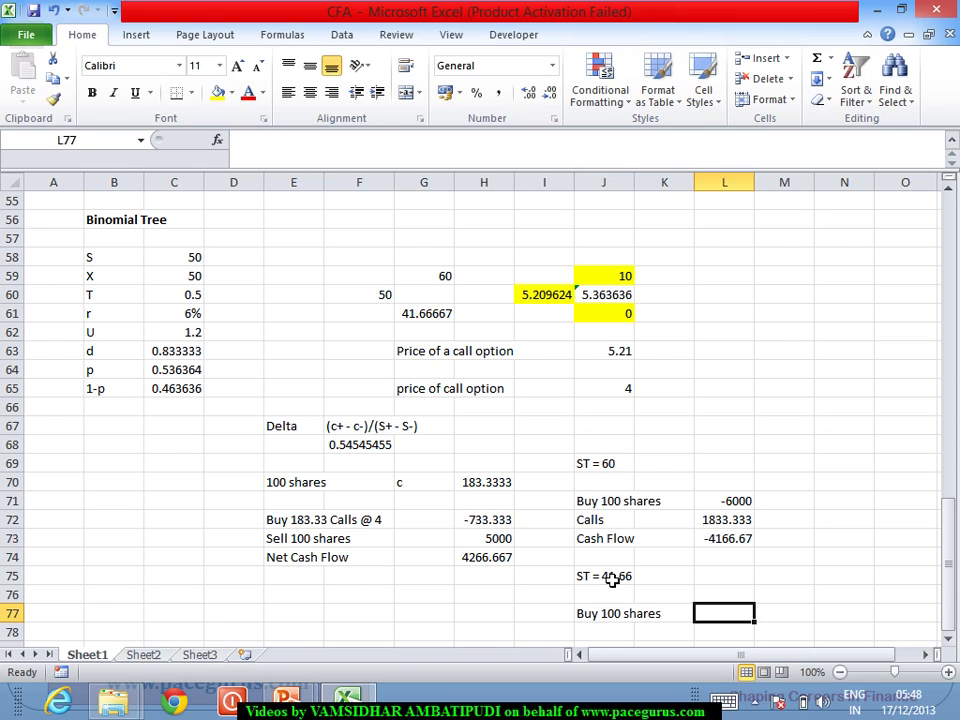
type("=-100")
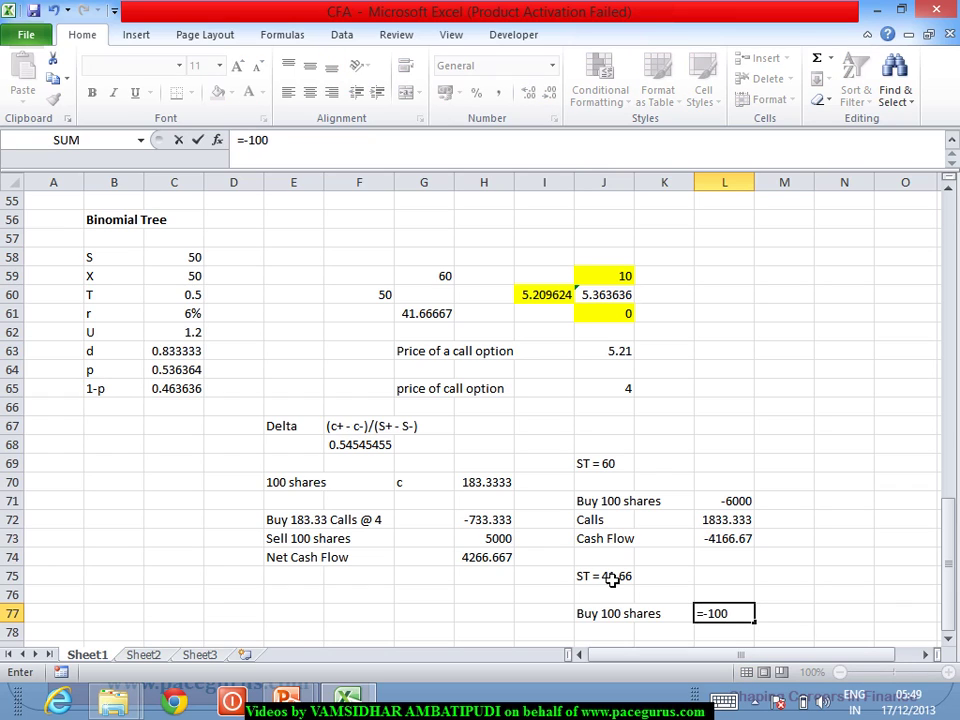
type("*")
left_click(409, 317)
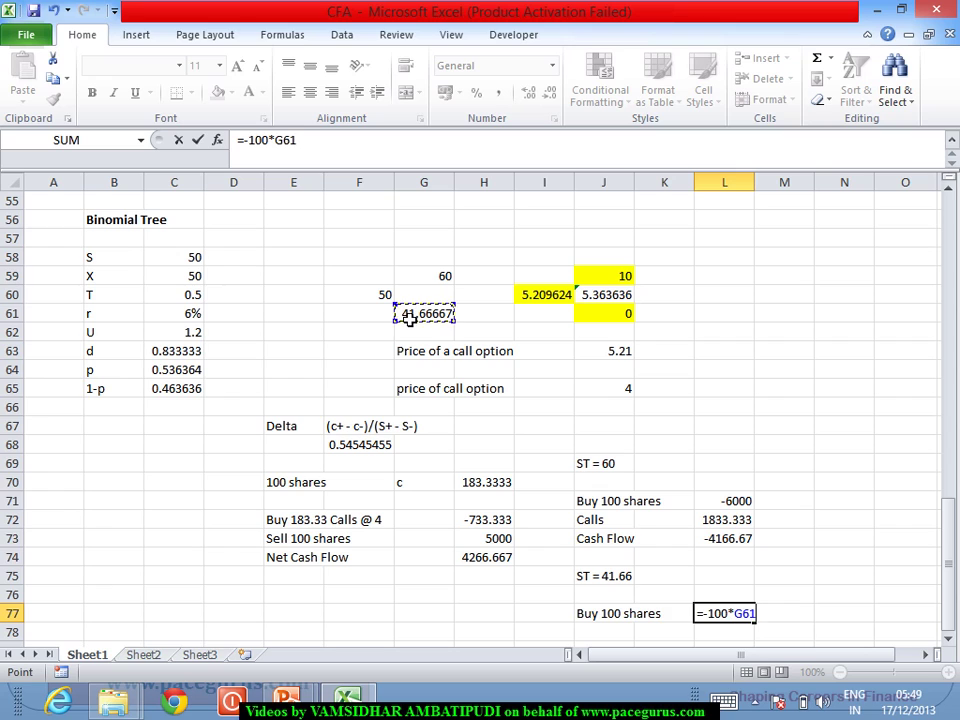
key("Return")
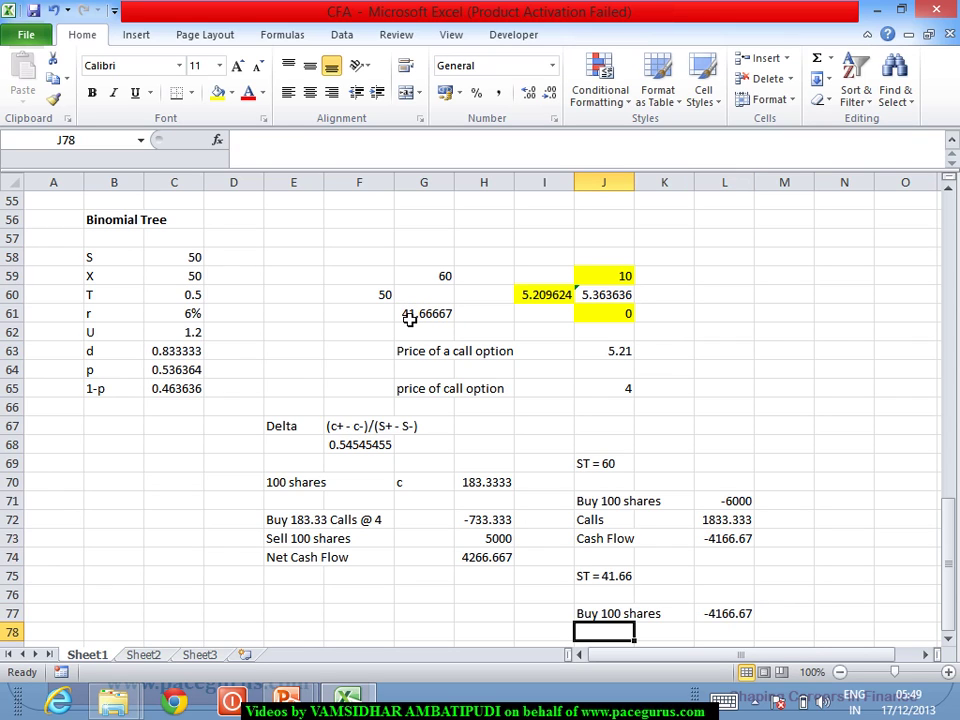
Add a Call row in row 78 with 0 as its payoff in L78
type("Call")
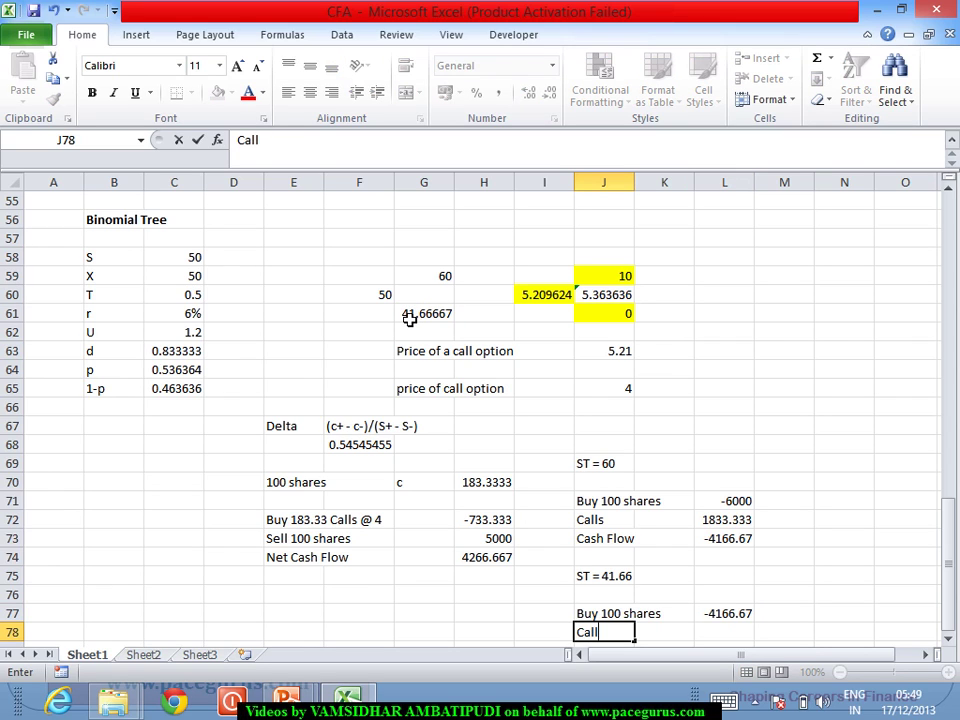
key("Tab")
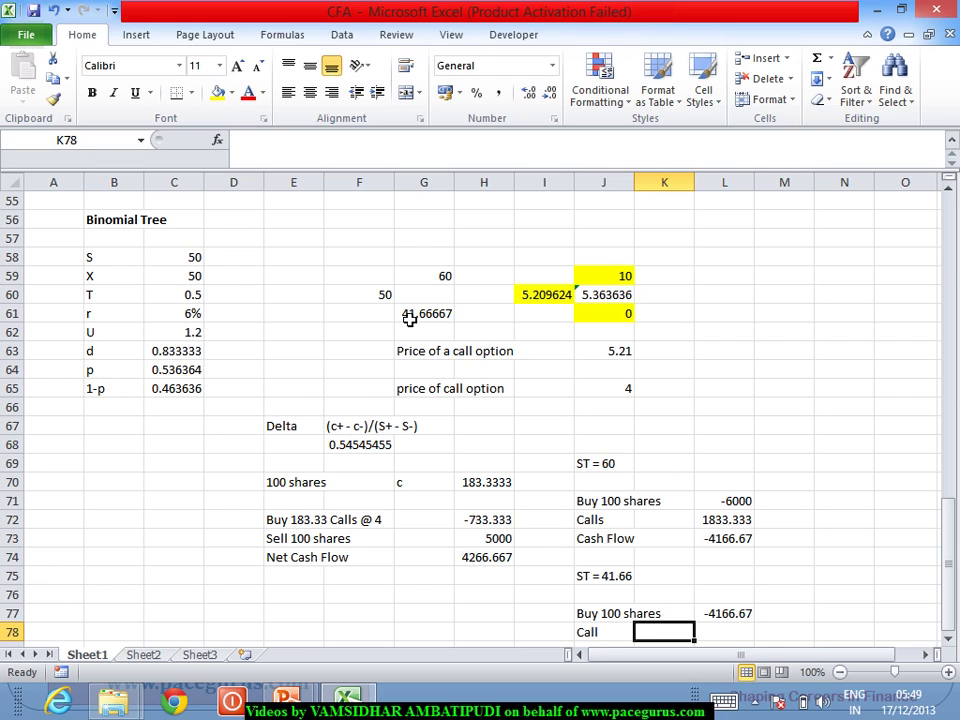
type("0")
key("BackSpace")
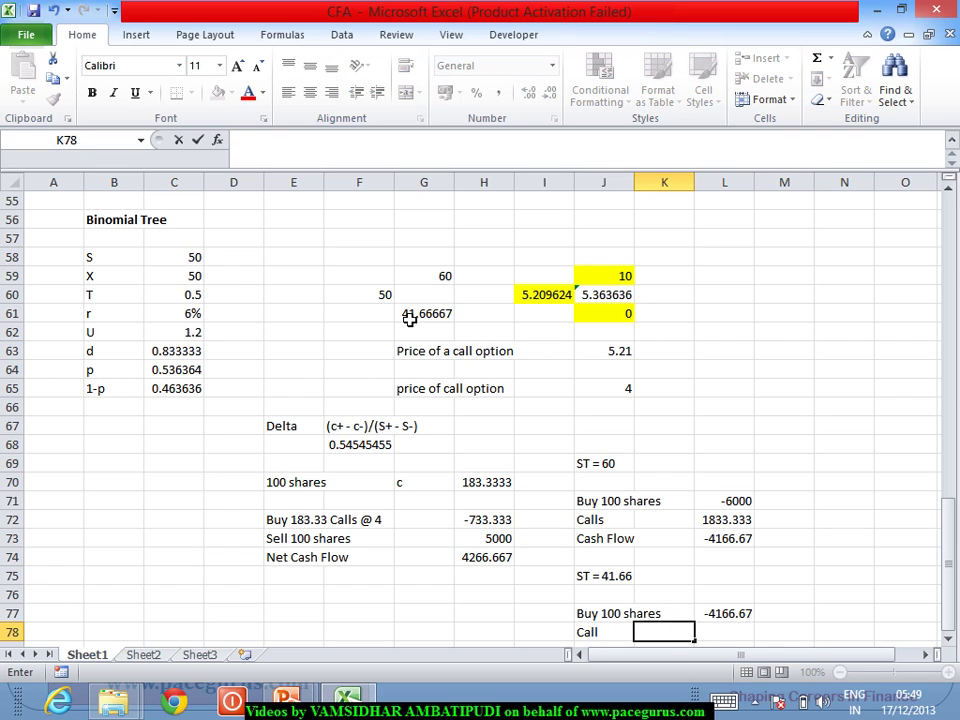
key("Tab")
type("0")
key("Return")
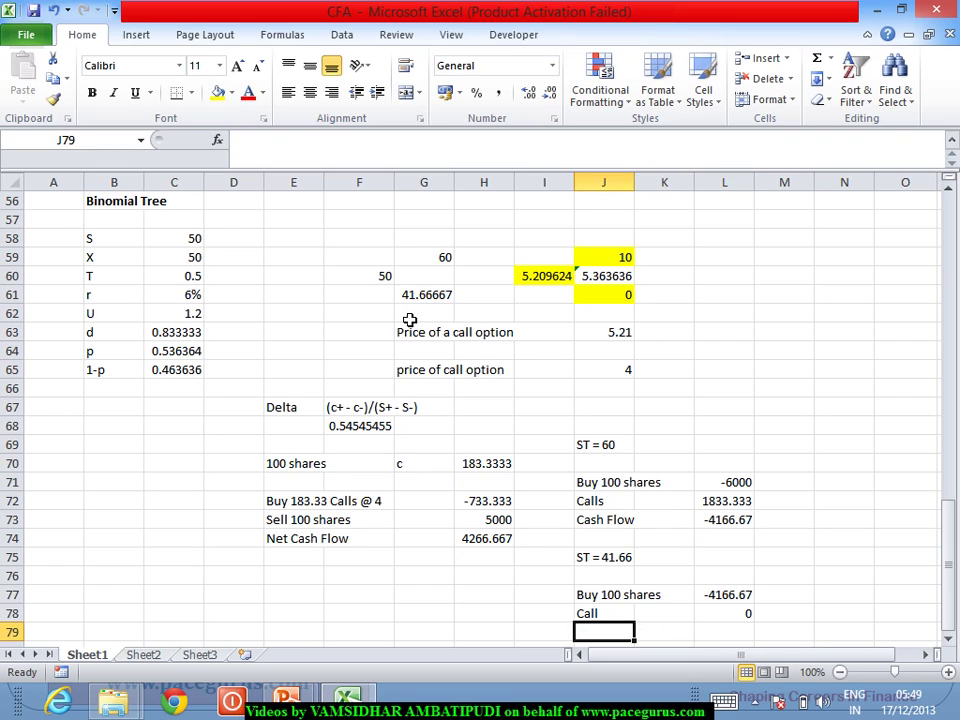
Add a Cash Flow row in row 79 that sums L77:L78 in L79
type("cASH")
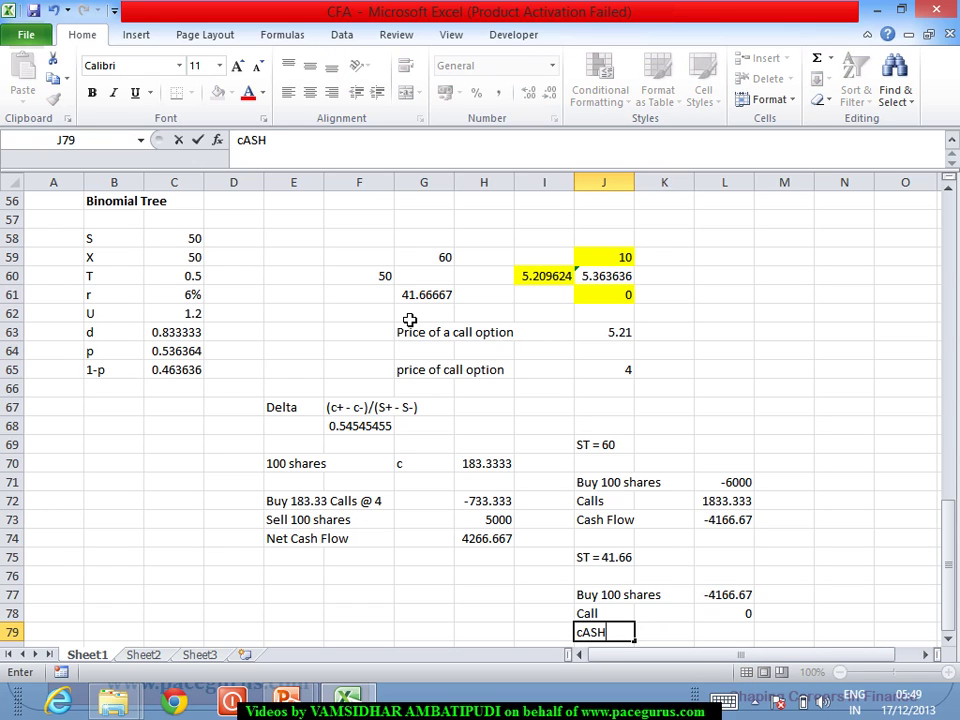
type(" Flow")
key("Tab")
key("Tab")
type("=Sum")
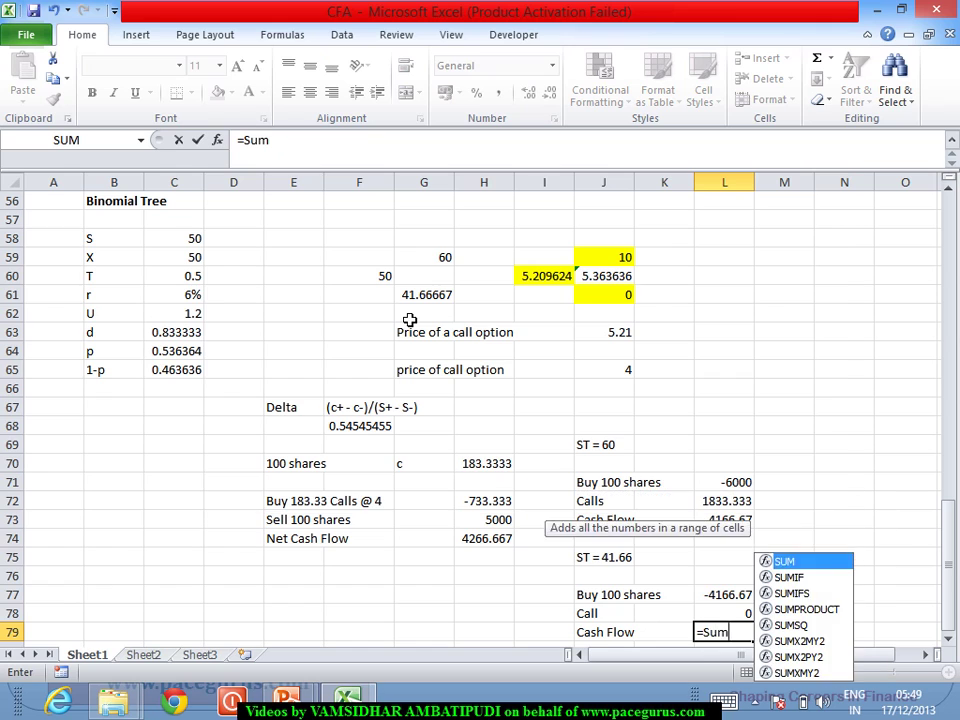
key("Tab")
mouse_move(718, 598)
left_mouse_down()
mouse_move(716, 628)
mouse_move(716, 620)
left_mouse_up()
key("Return")
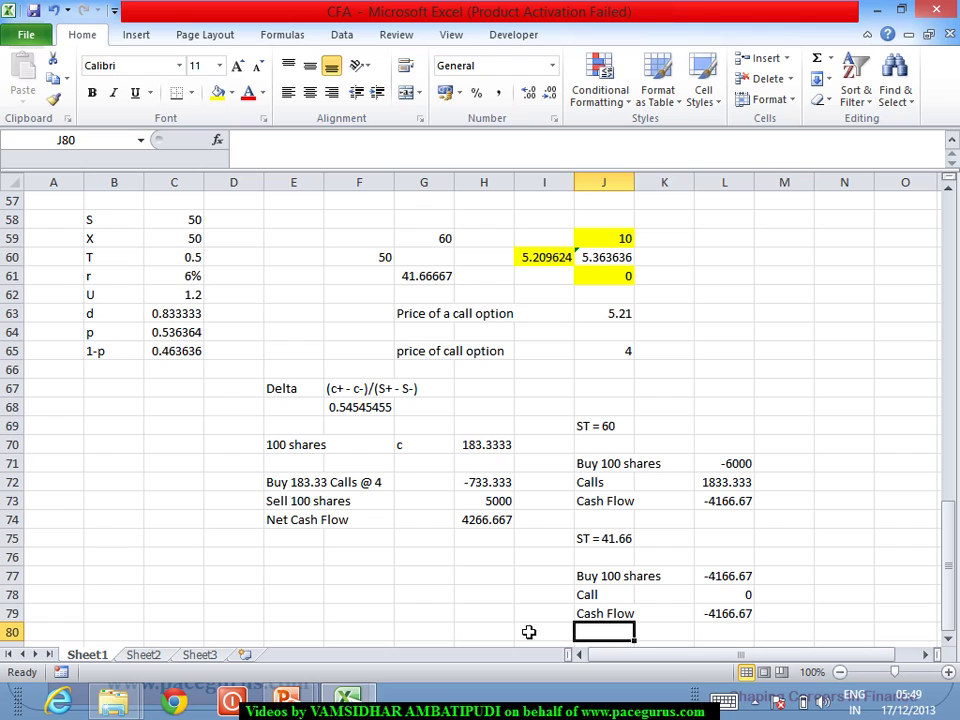
Calculate the half-year return in F77 with =100/H74 and format it as a percentage with two decimals
left_click(353, 581)
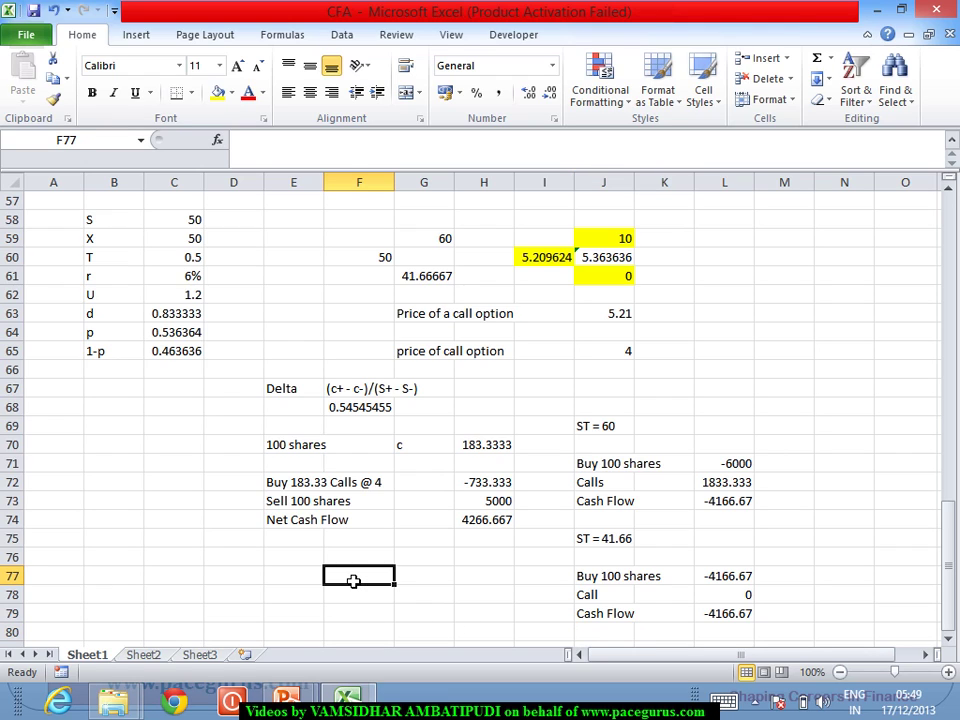
type("=")
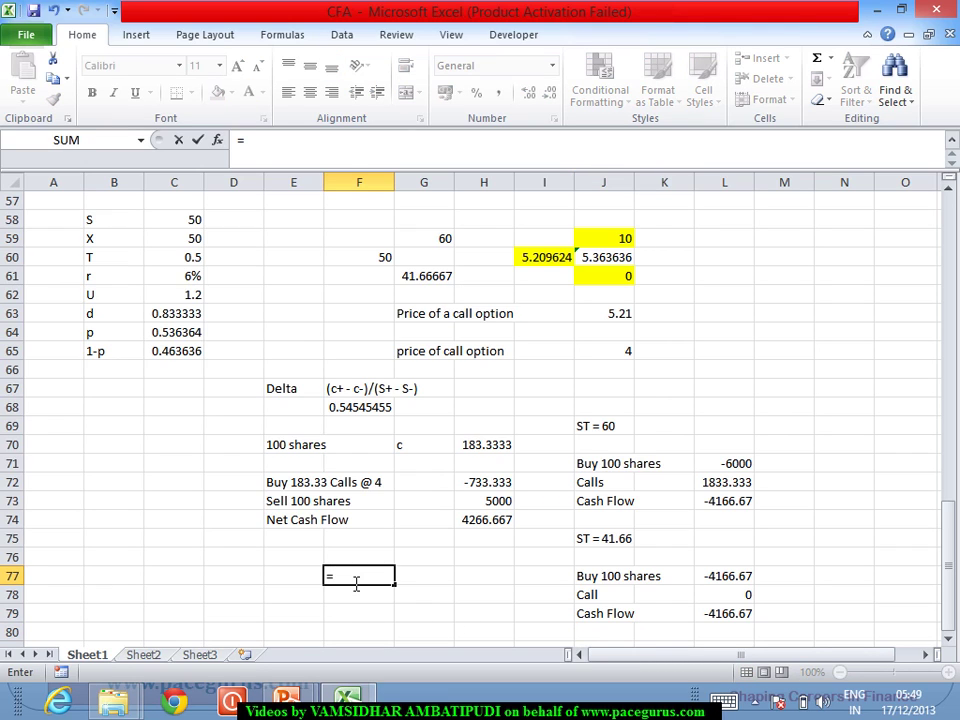
type("100/")
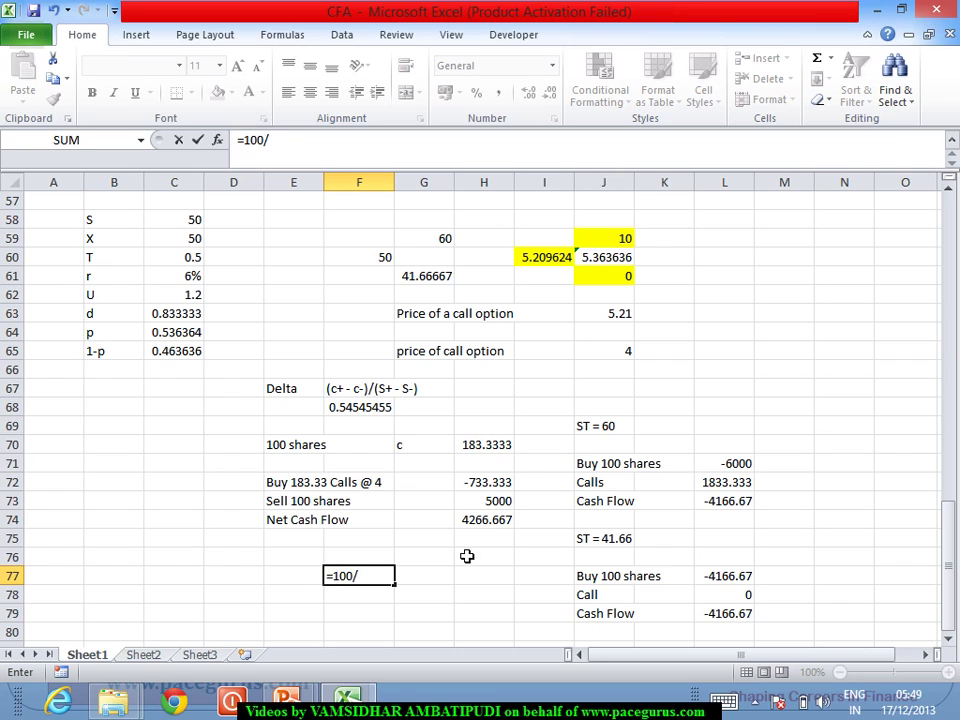
left_click(492, 524)
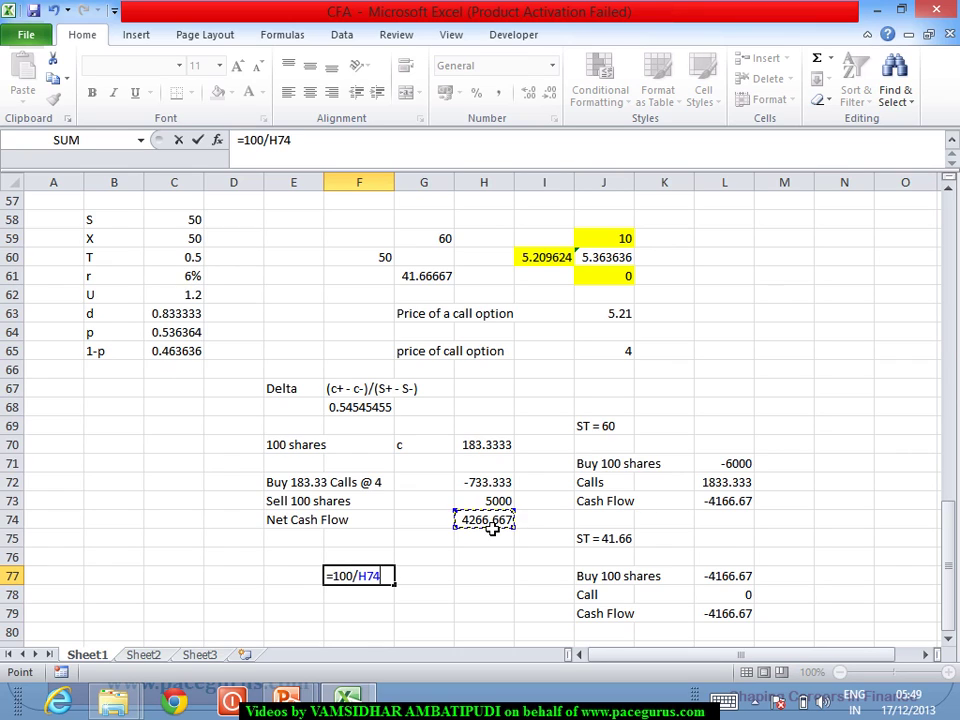
key("Return")
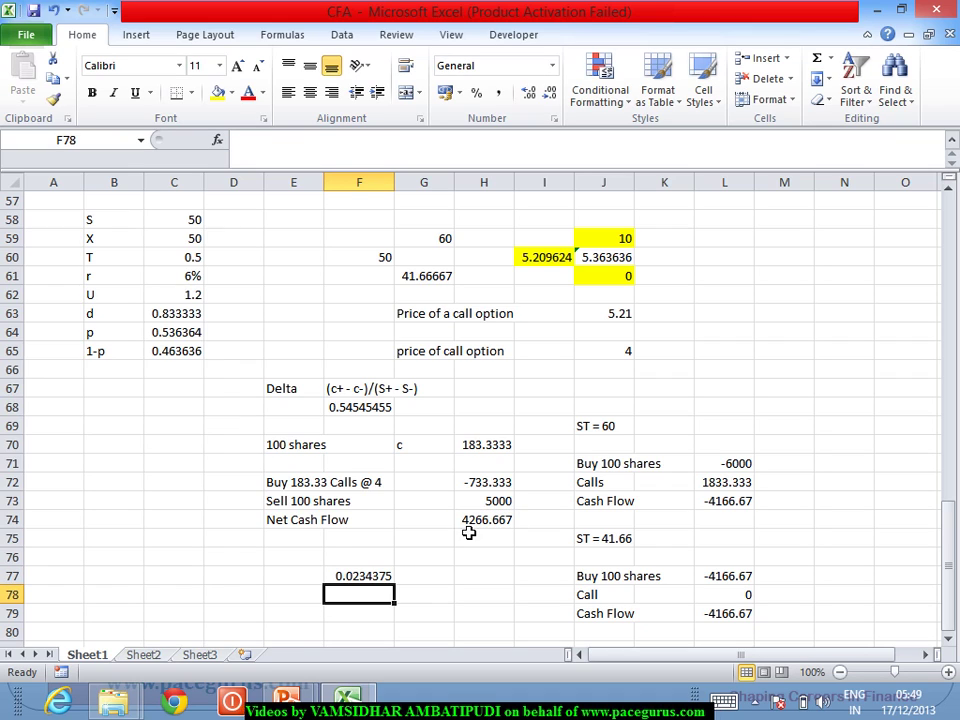
left_click(374, 575)
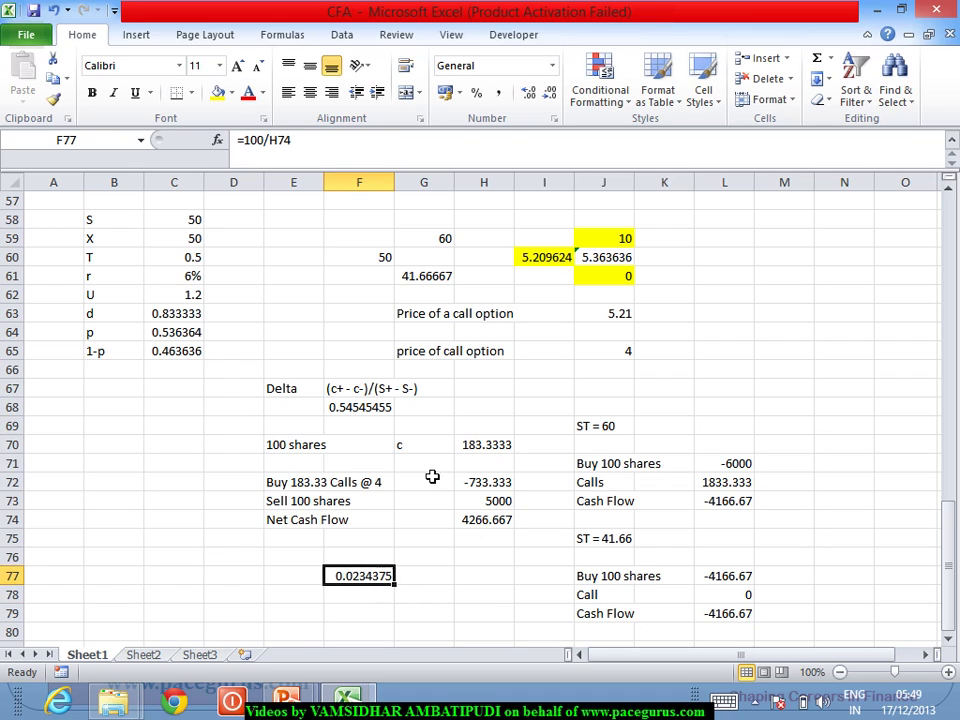
left_click(476, 93)
left_click(529, 96)
left_click(529, 96)
Annualize the return in G77 by multiplying F77 by 2
left_click(446, 587)
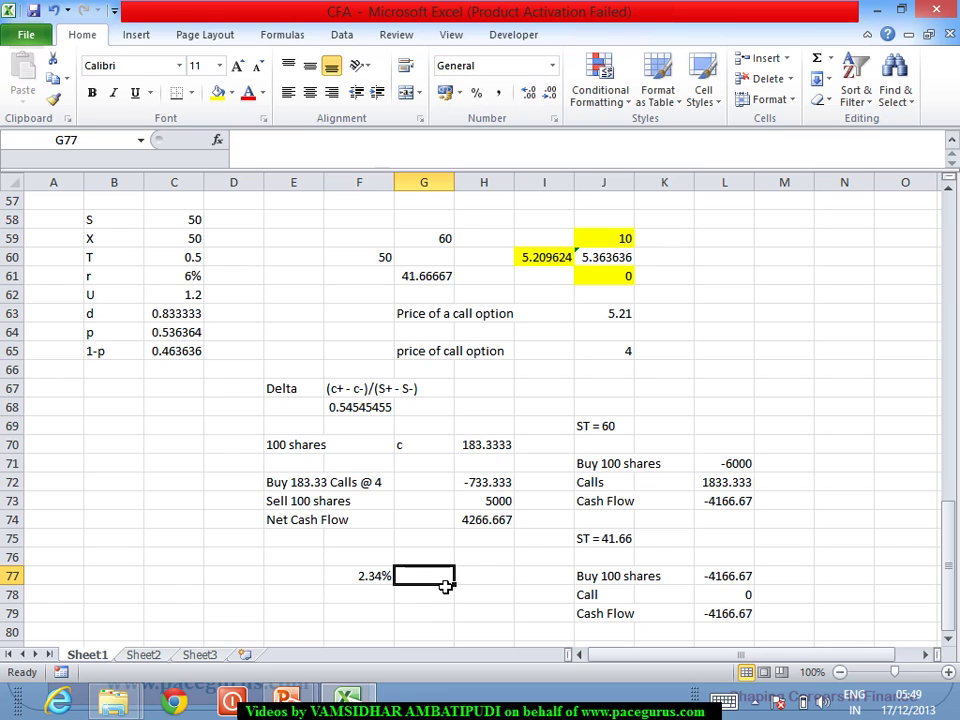
type("=")
key("Left")
type("*2")
key("Tab")
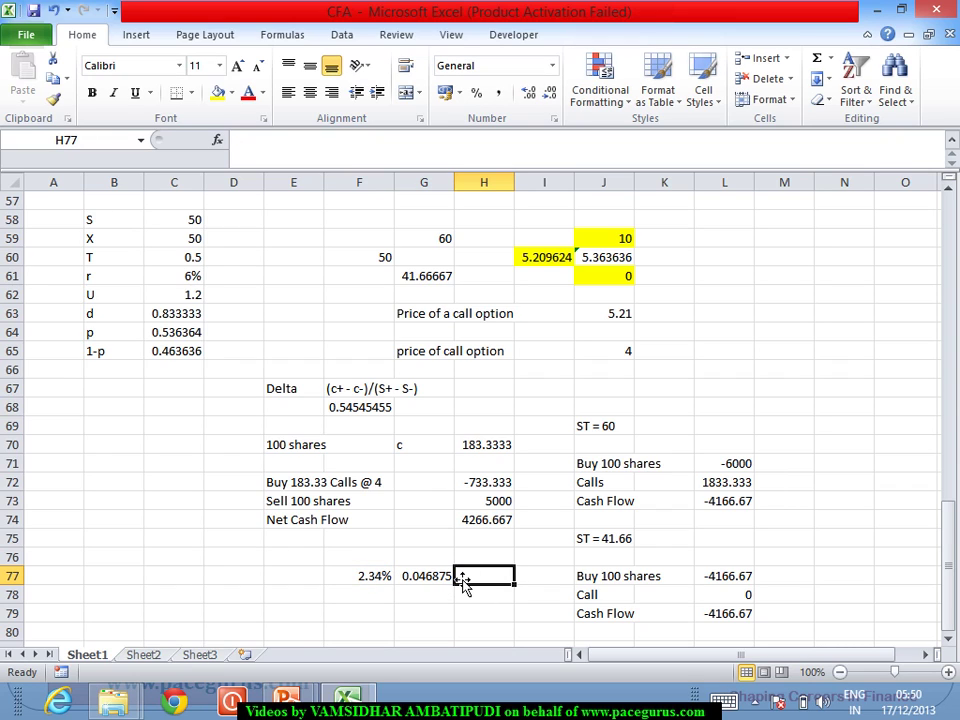
Set the market price of the call option in J65 to 7
left_click(176, 280)
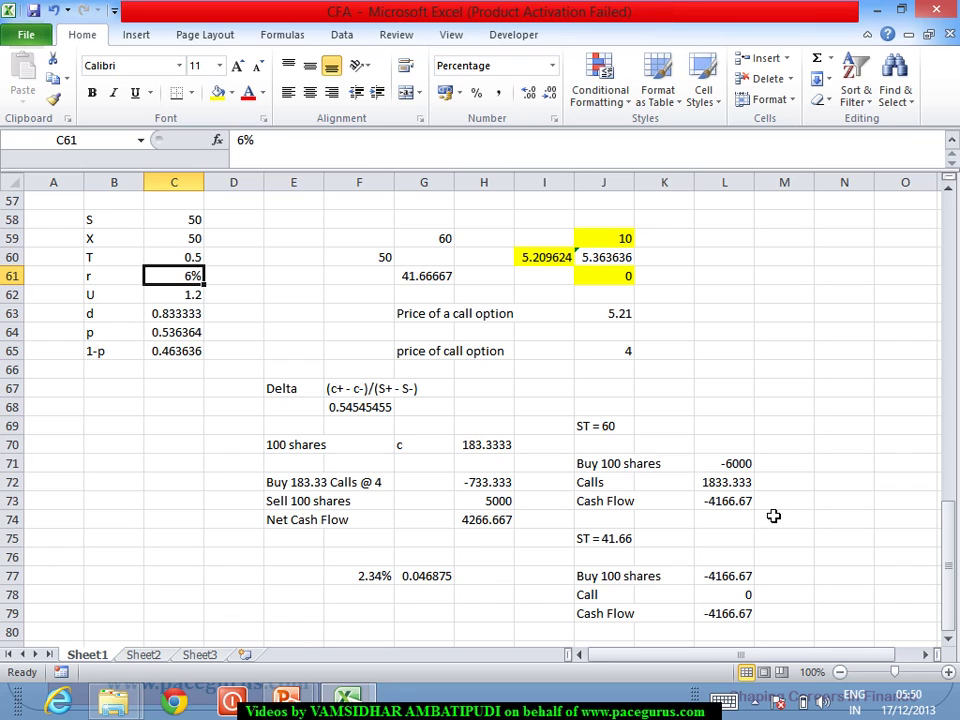
left_click(632, 350)
type("7")
key("Return")
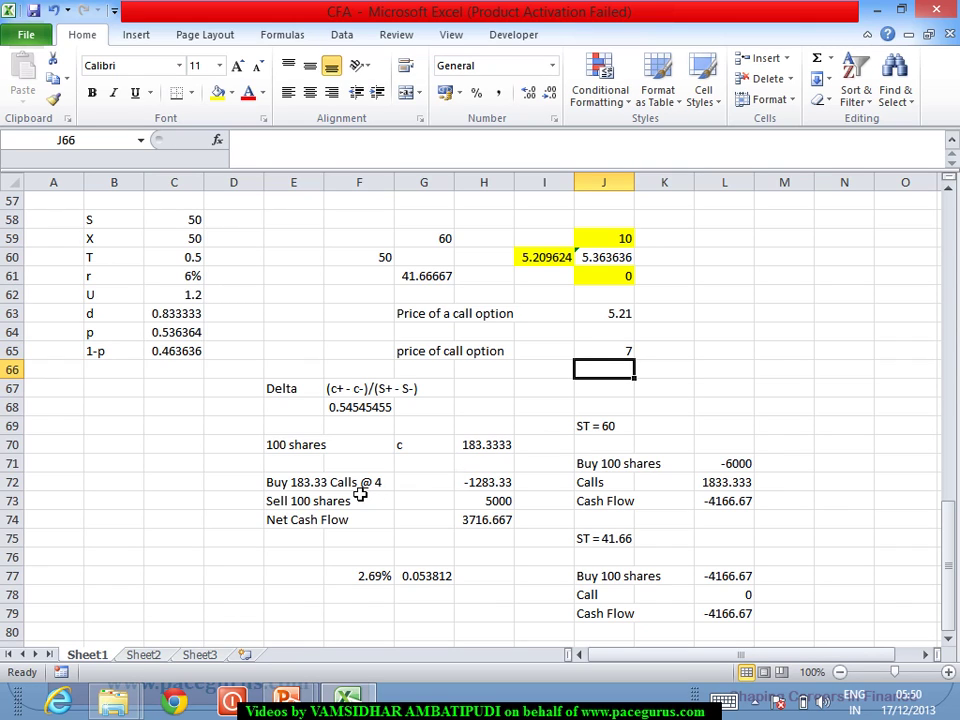
left_click(298, 487)
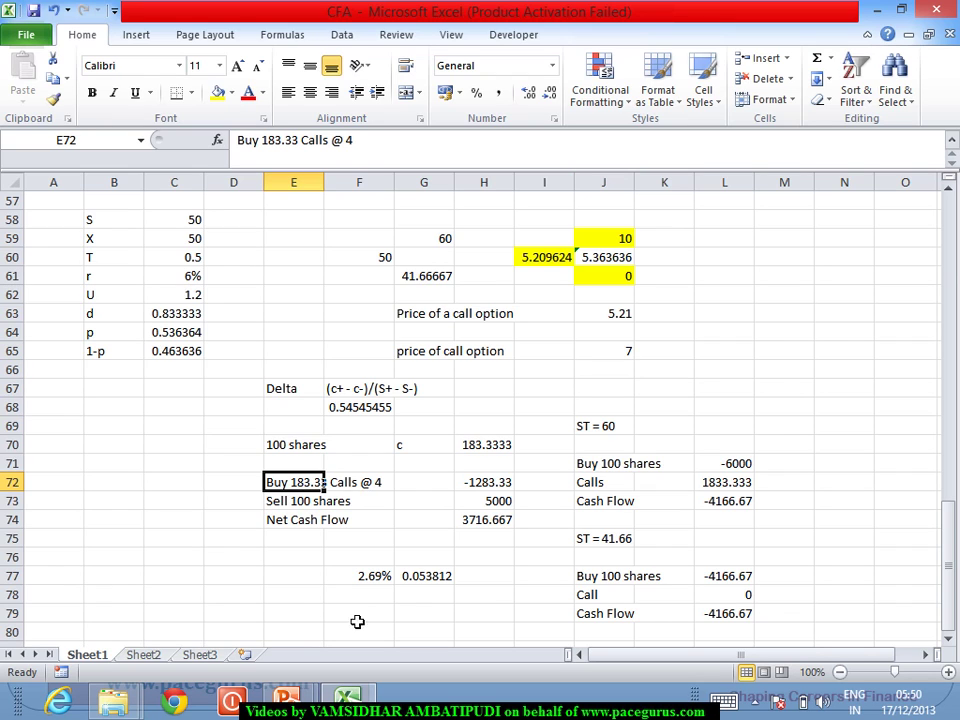
left_click(948, 645)
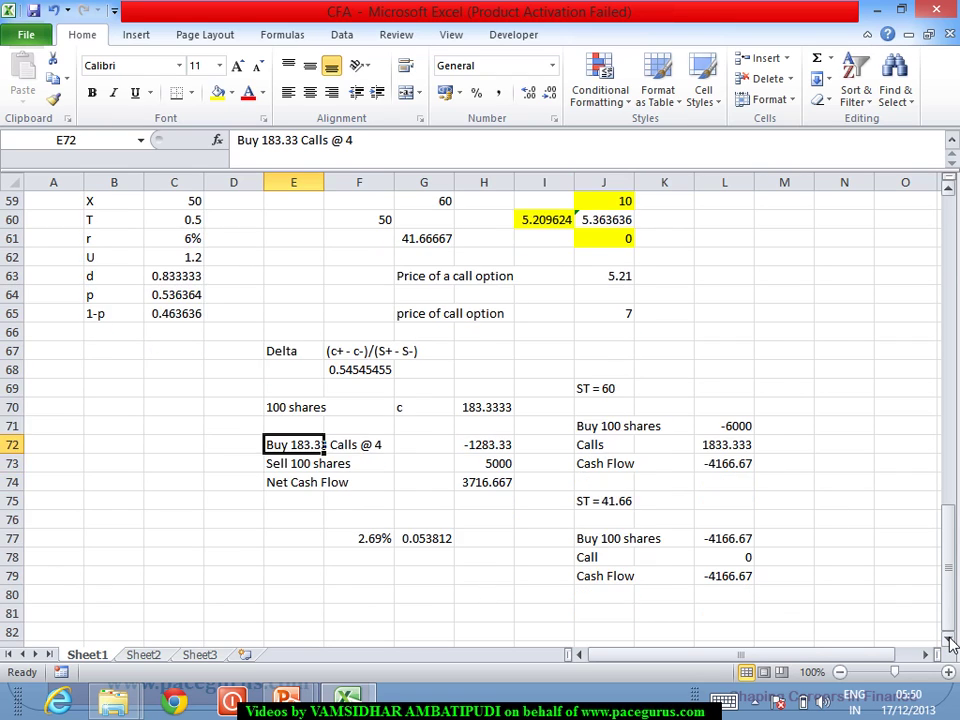
Calculate the calls' value in E83 as the number of calls in H70 times 3, using =H70*3
left_click(948, 645)
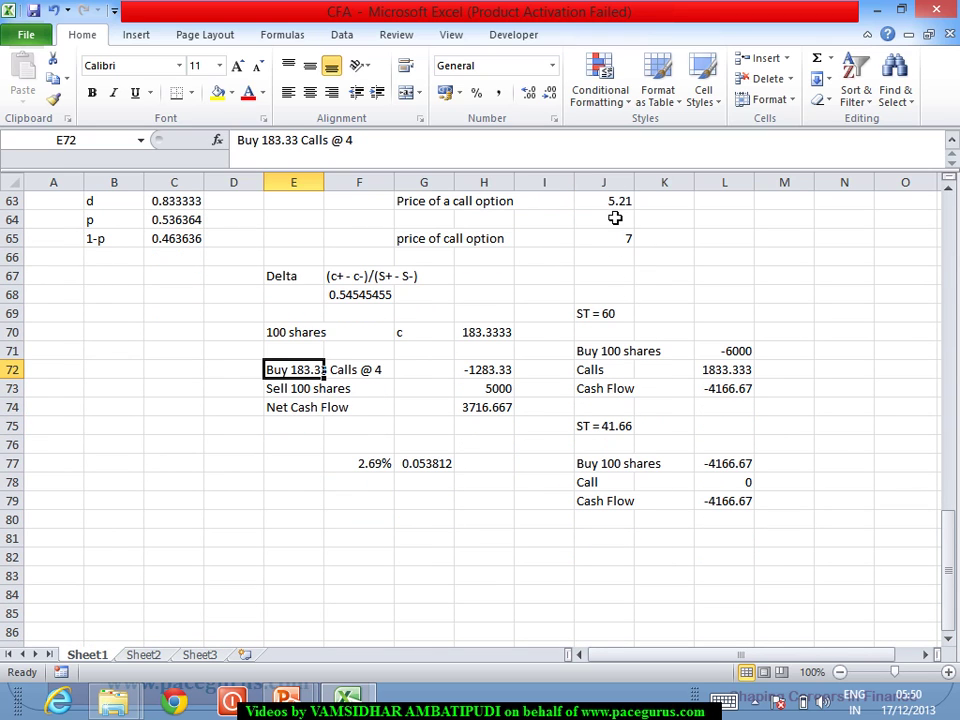
left_click(320, 583)
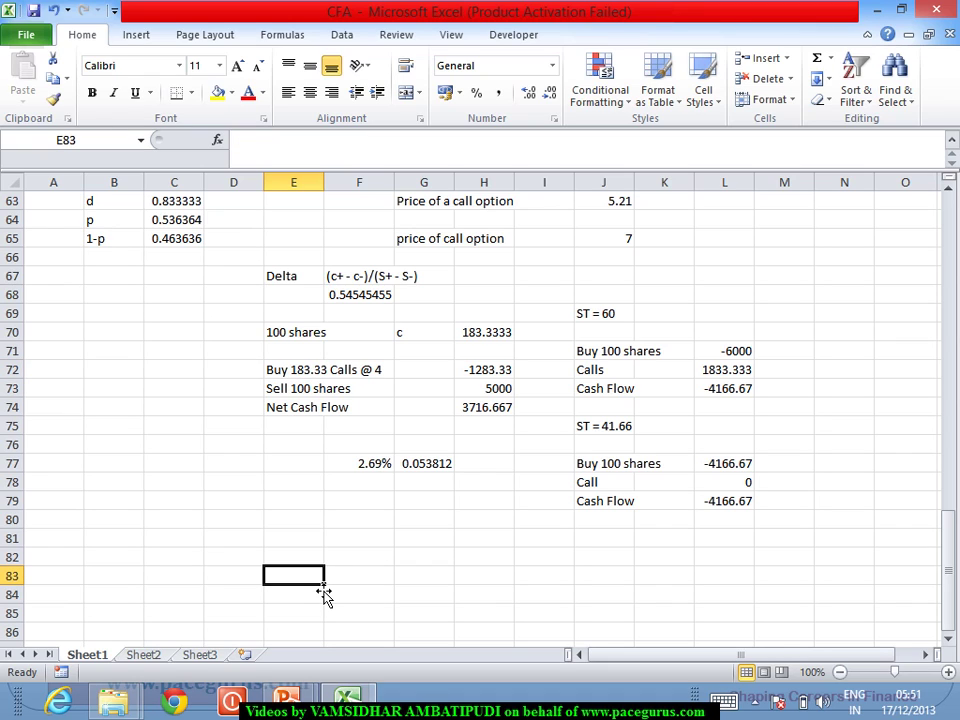
type("=")
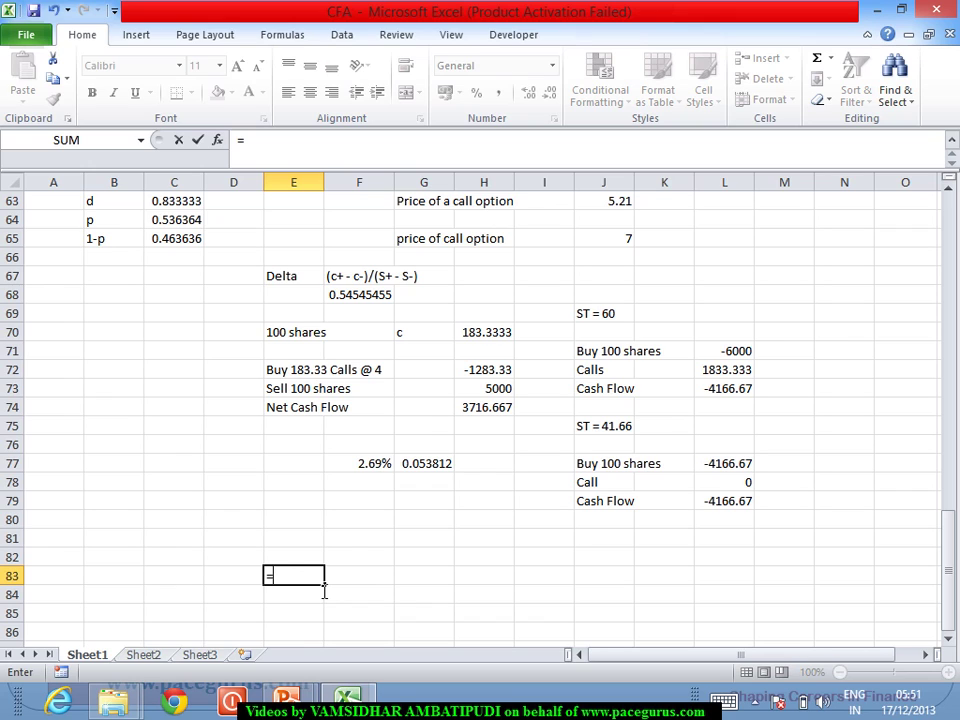
left_click(488, 335)
type("*3")
key("Return")
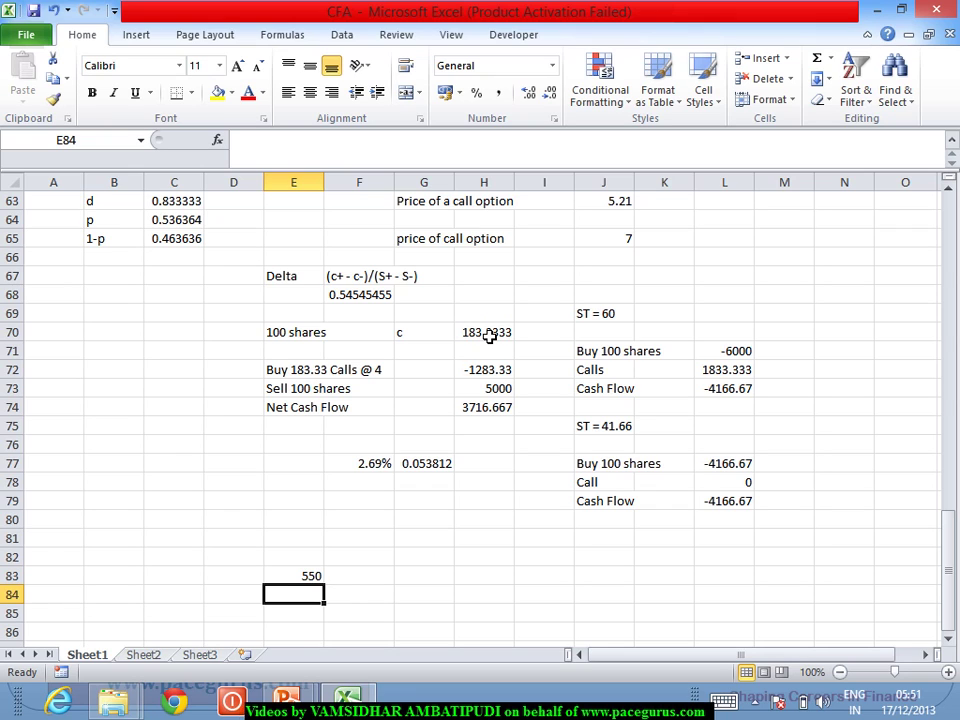
Replace the multiplier in E83's formula with the option's market price so it reads =H70*J65
key("Up")
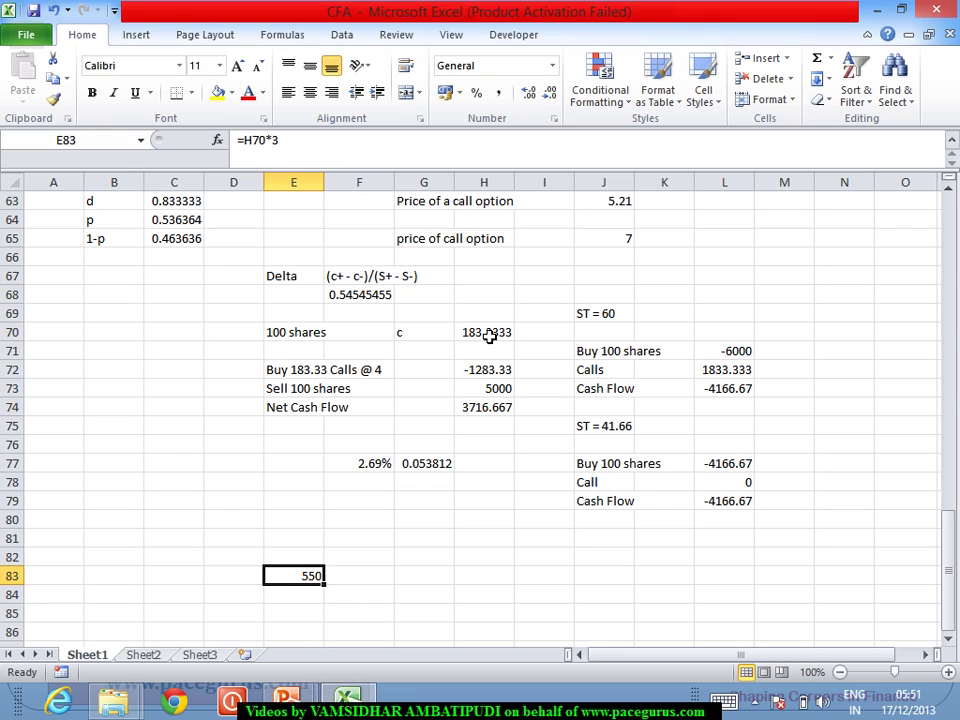
left_click(339, 155)
key("BackSpace")
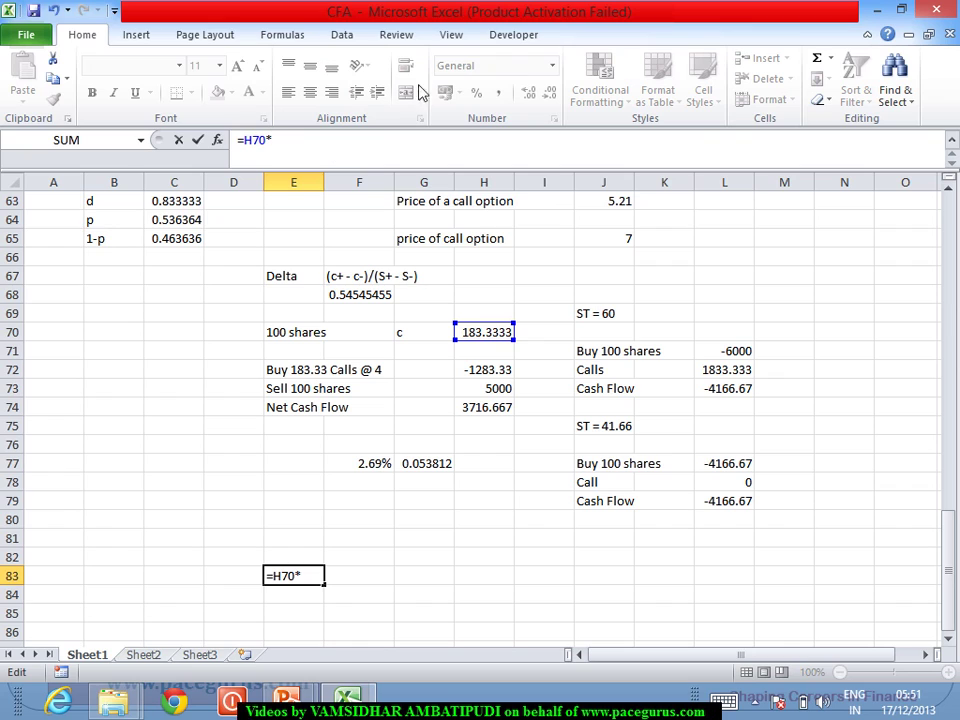
left_click(623, 242)
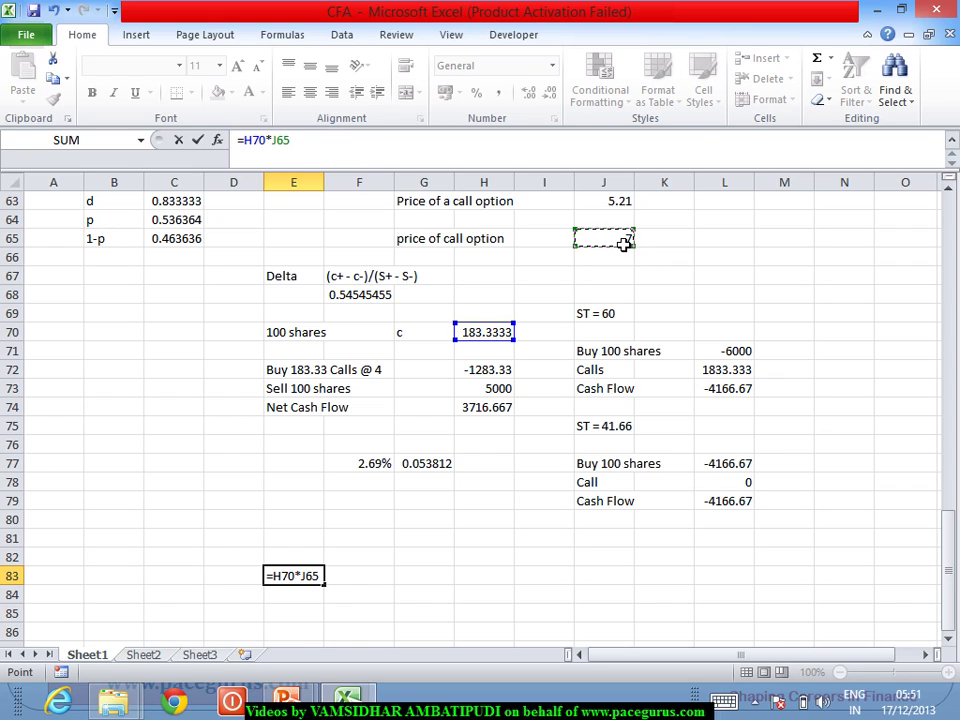
key("Return")
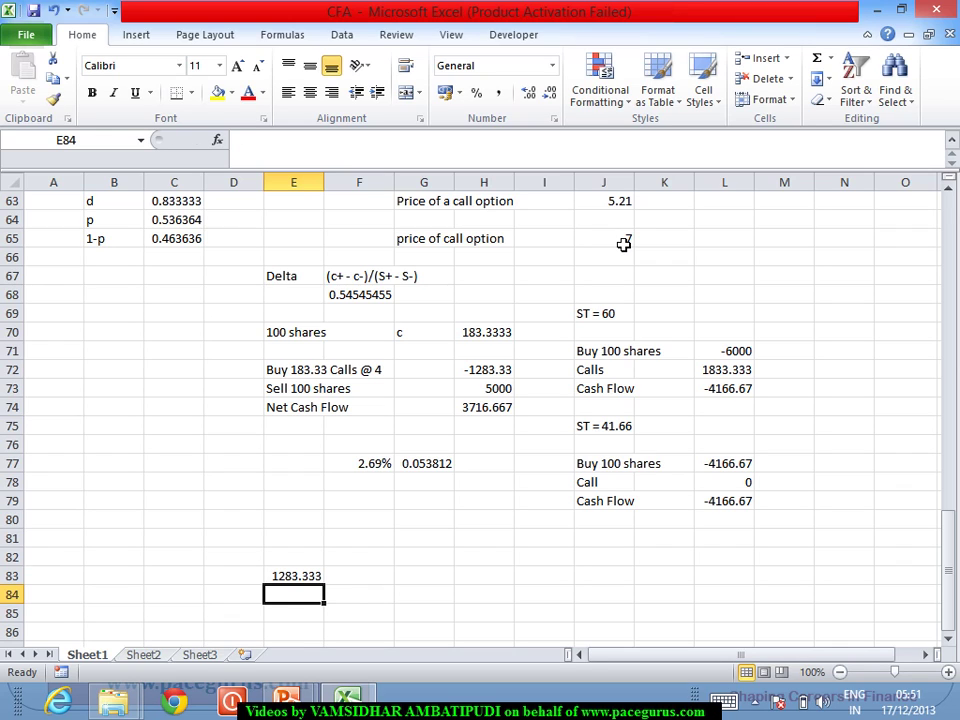
Enter -5000 for the share purchase in E84 and sum E83:E84 in E85
type("-5000")
key("Return")
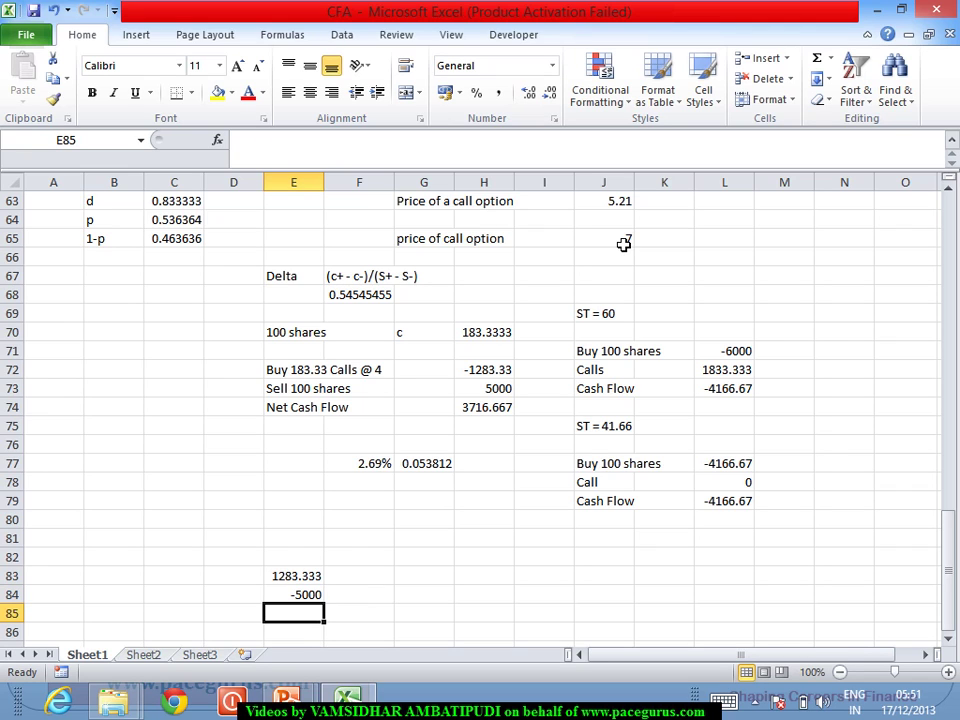
type("=")
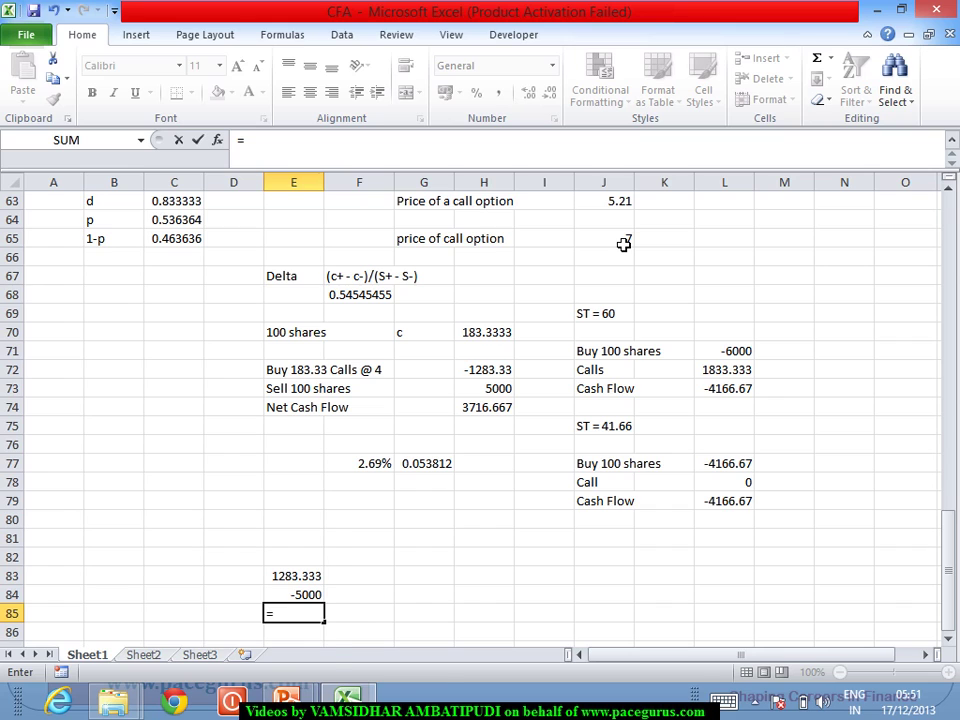
type("Su")
key("Tab")
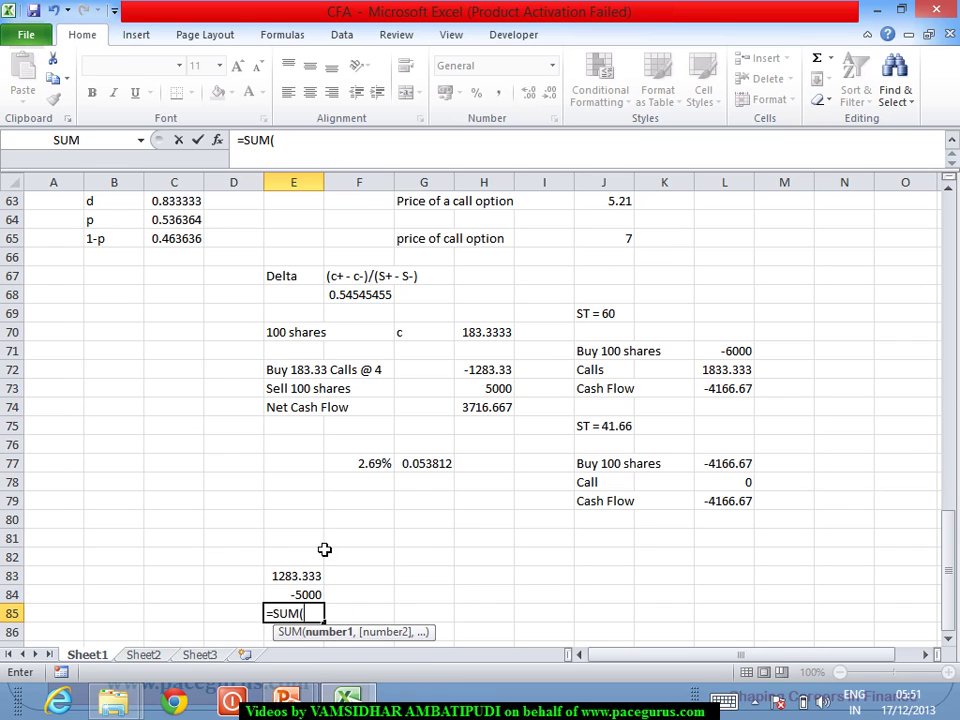
left_click_drag(279, 575, 285, 597)
key("Tab")
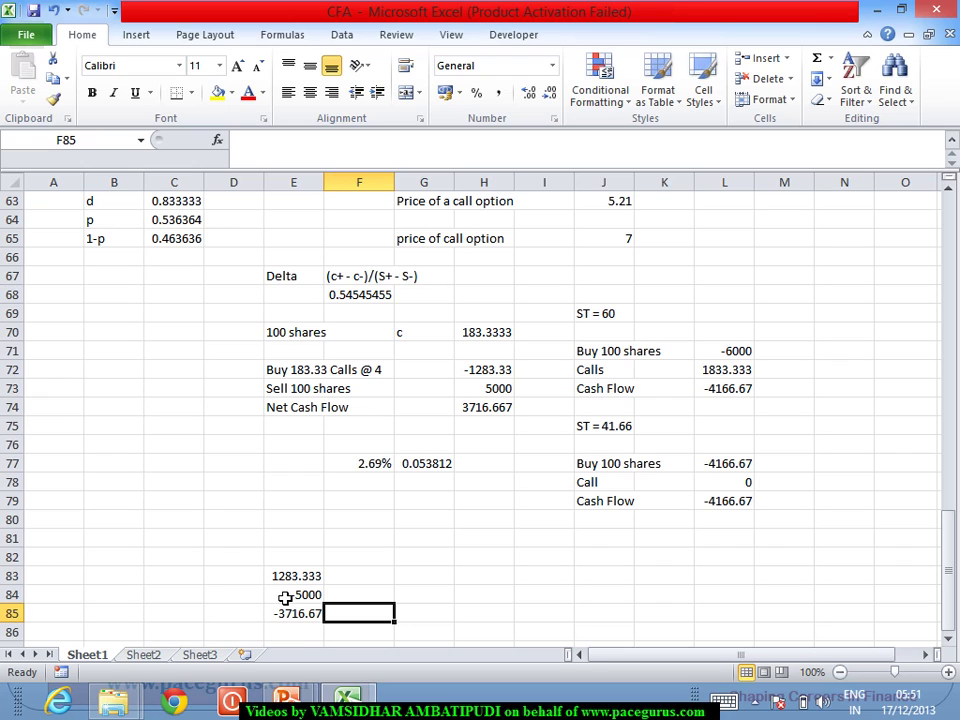
Label a new payoff scenario in G81 as "ST = 60"
left_click(424, 544)
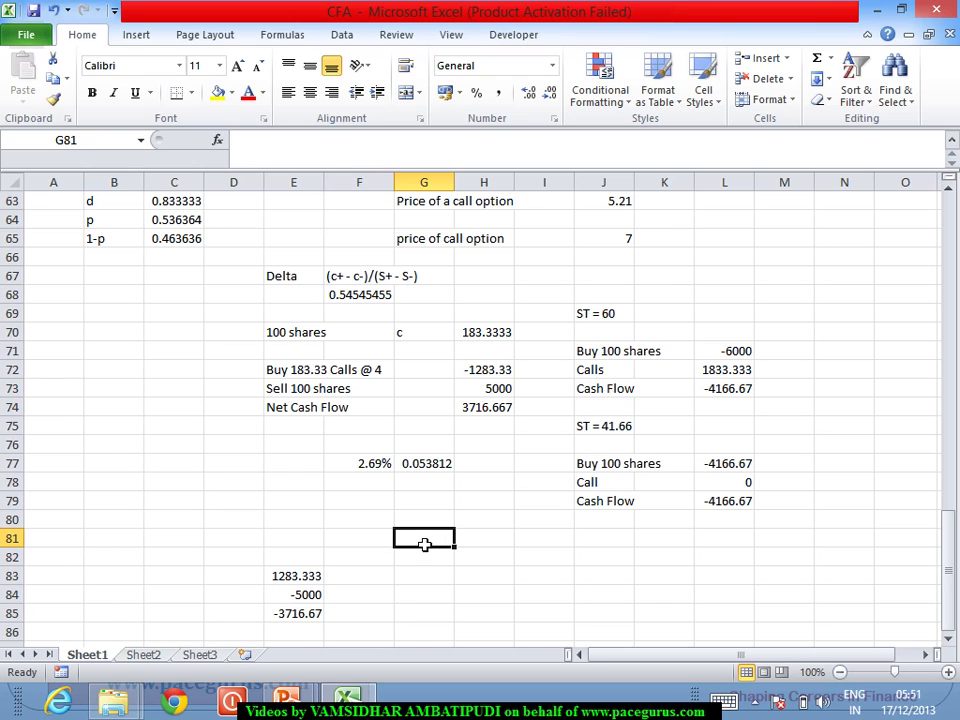
type("ST = 6-")
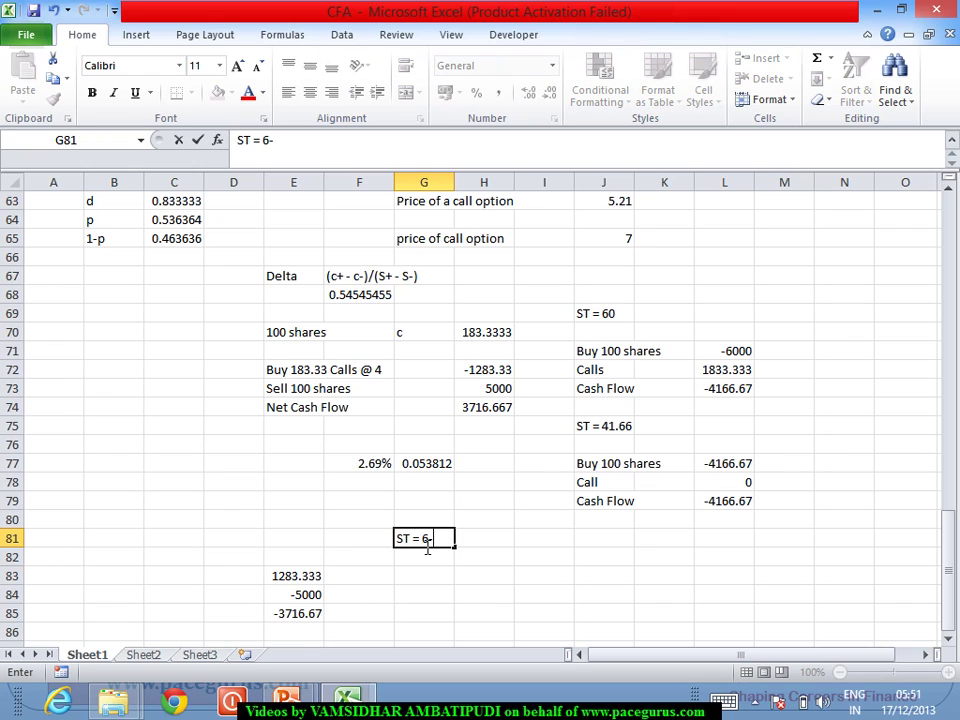
key("BackSpace")
type("0")
key("Return")
key("Return")
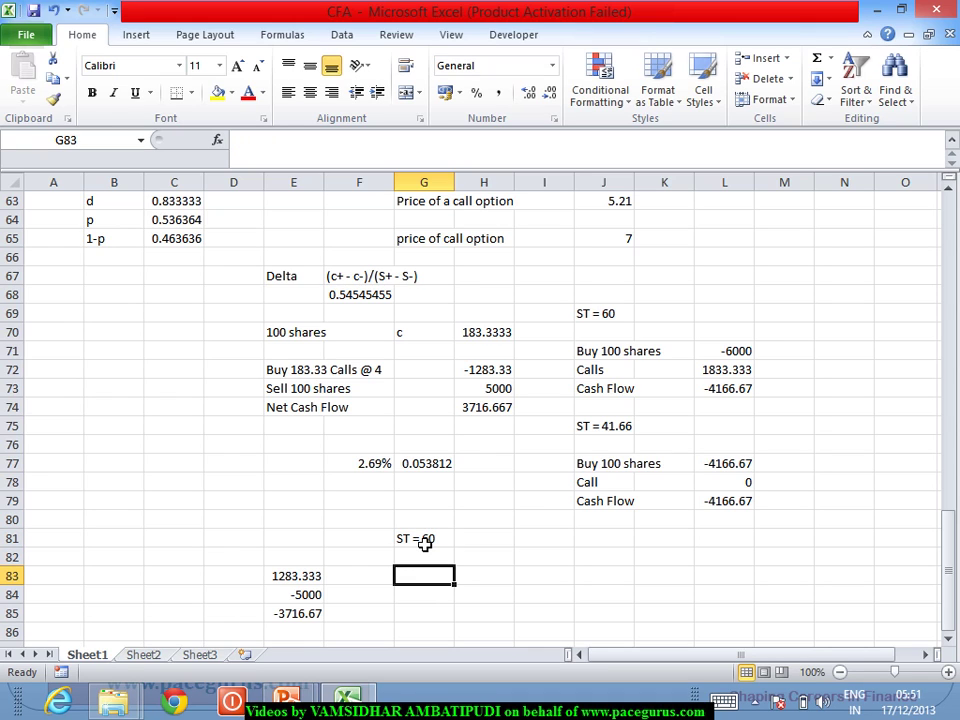
Enter the share proceeds =100*60 in G83 and the short calls' payoff =-H70*10 in G84
type("=")
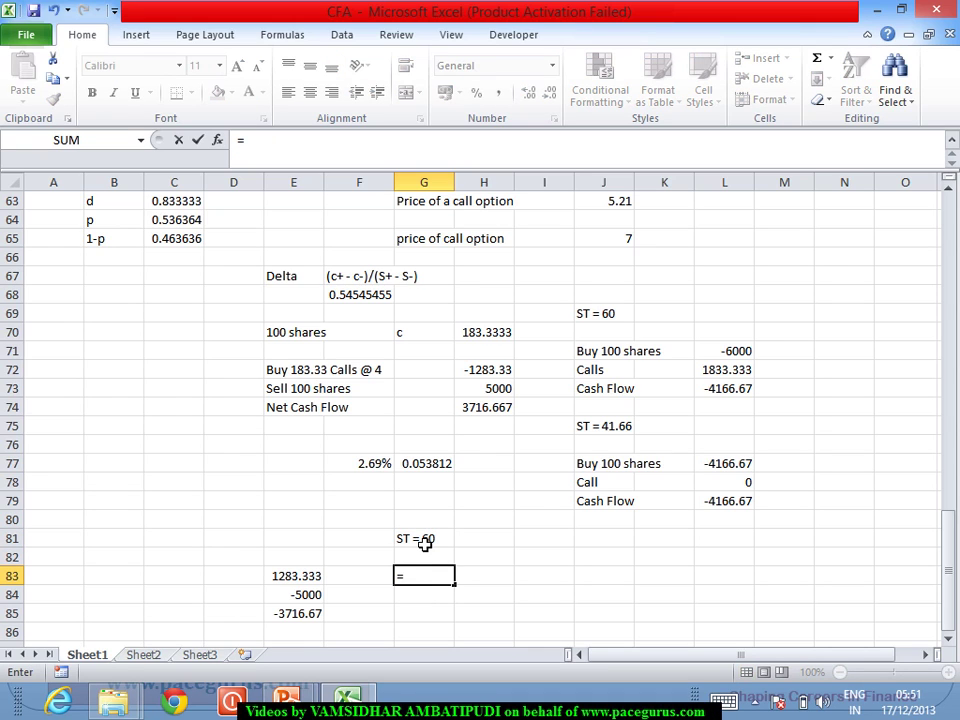
type("100")
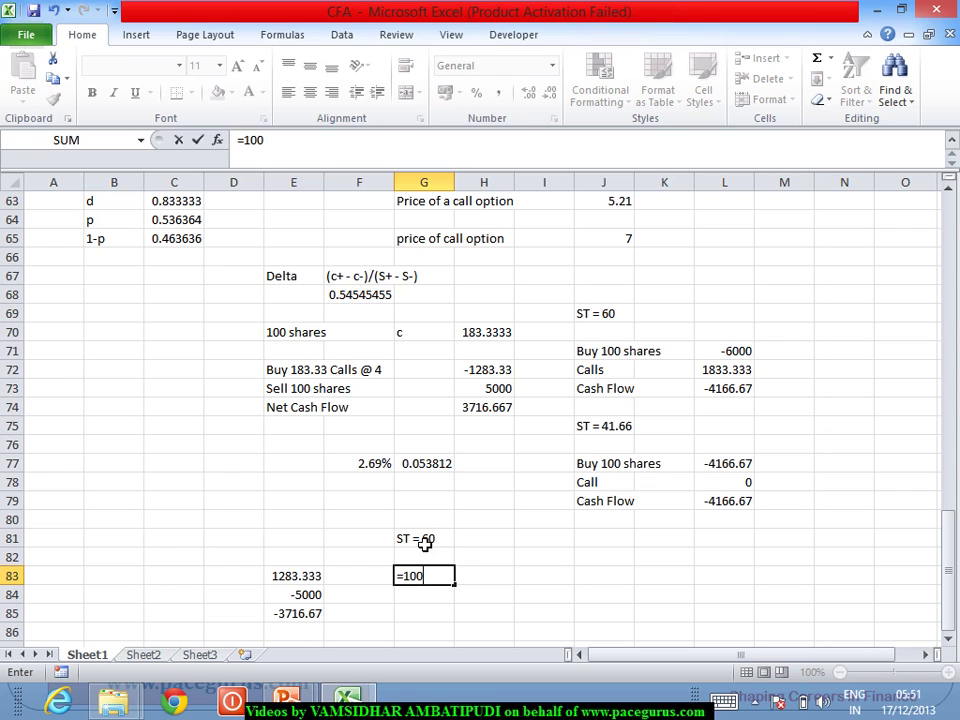
type("*60")
key("Return")
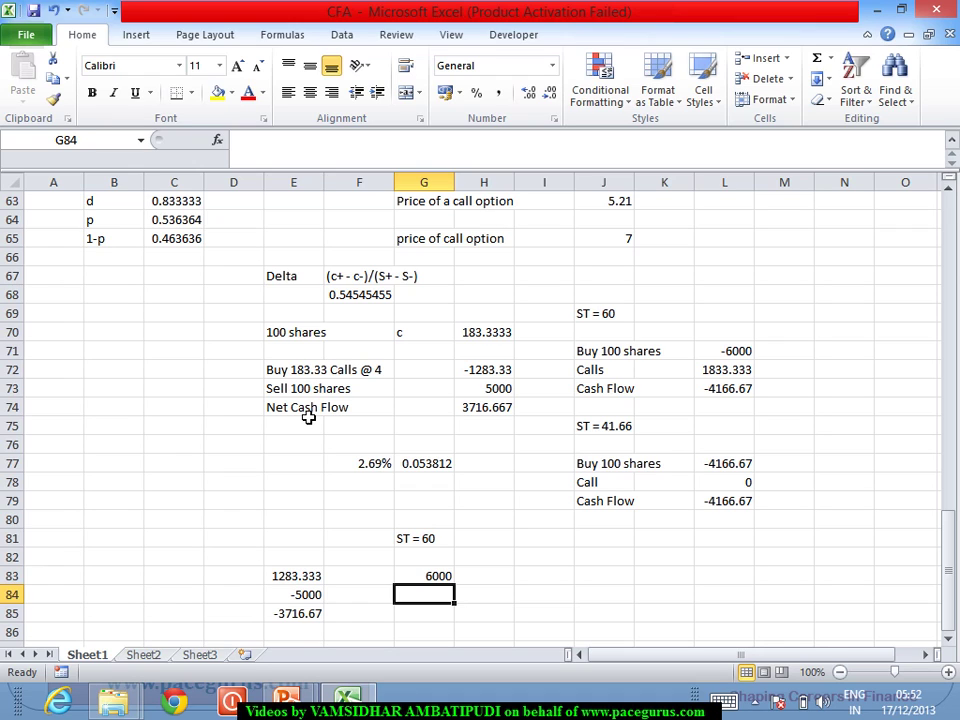
type("=-")
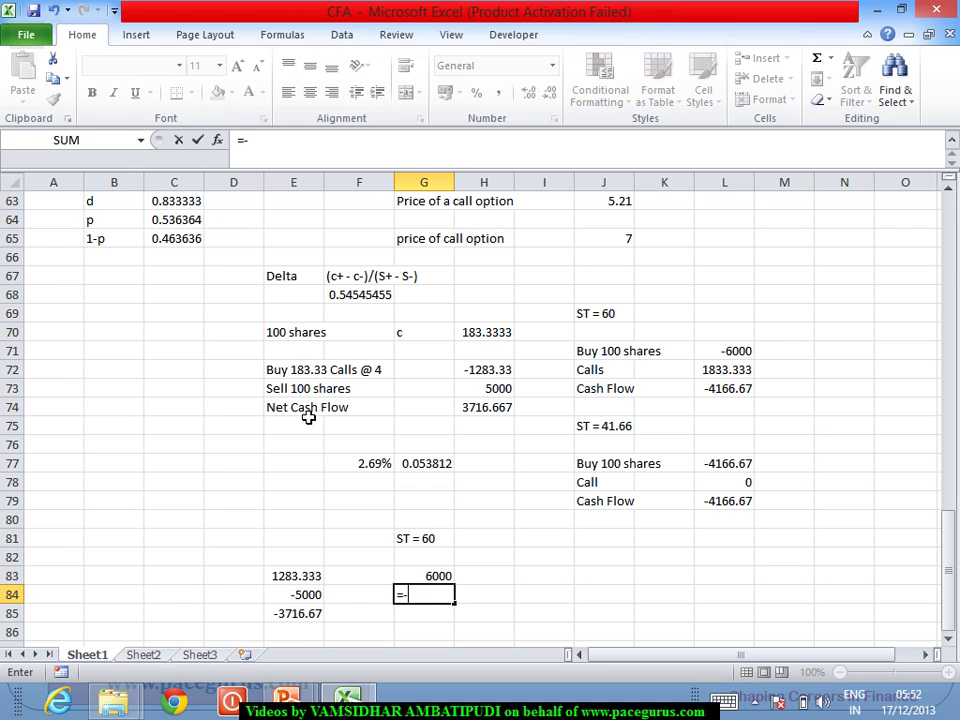
left_click(497, 336)
type("*10")
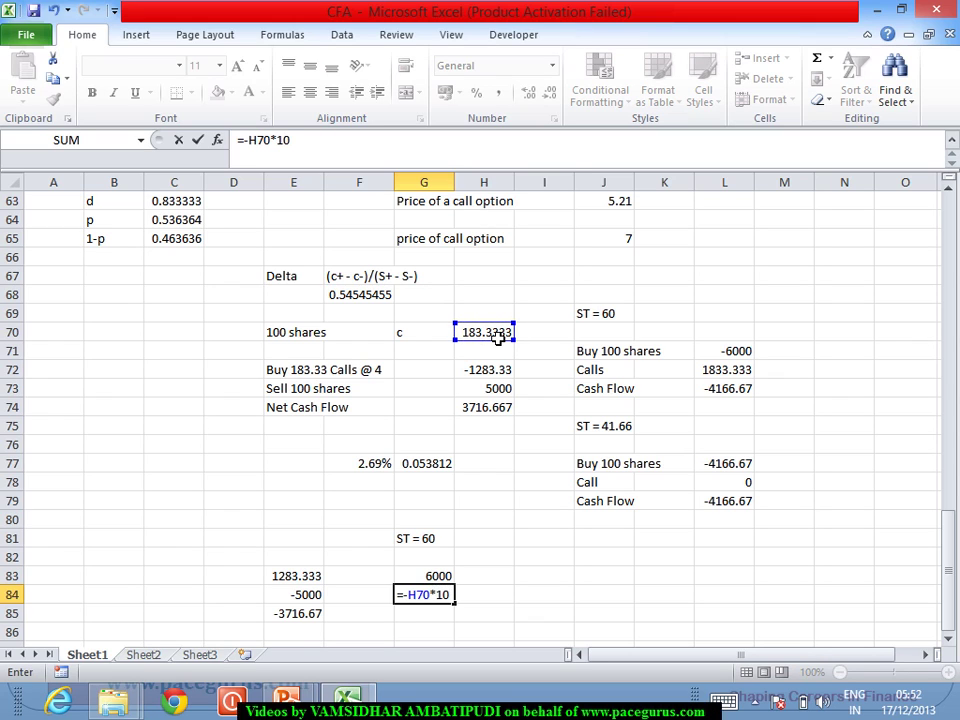
key("Return")
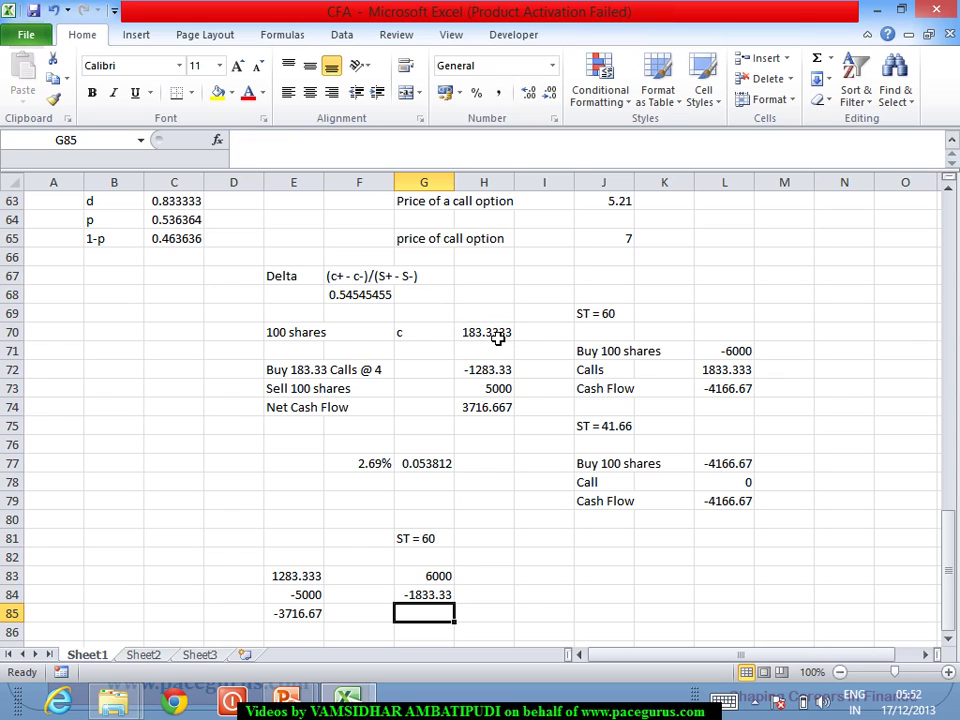
Total the ST = 60 scenario cash flows in G85 by summing G83:G84
type("=Sum")
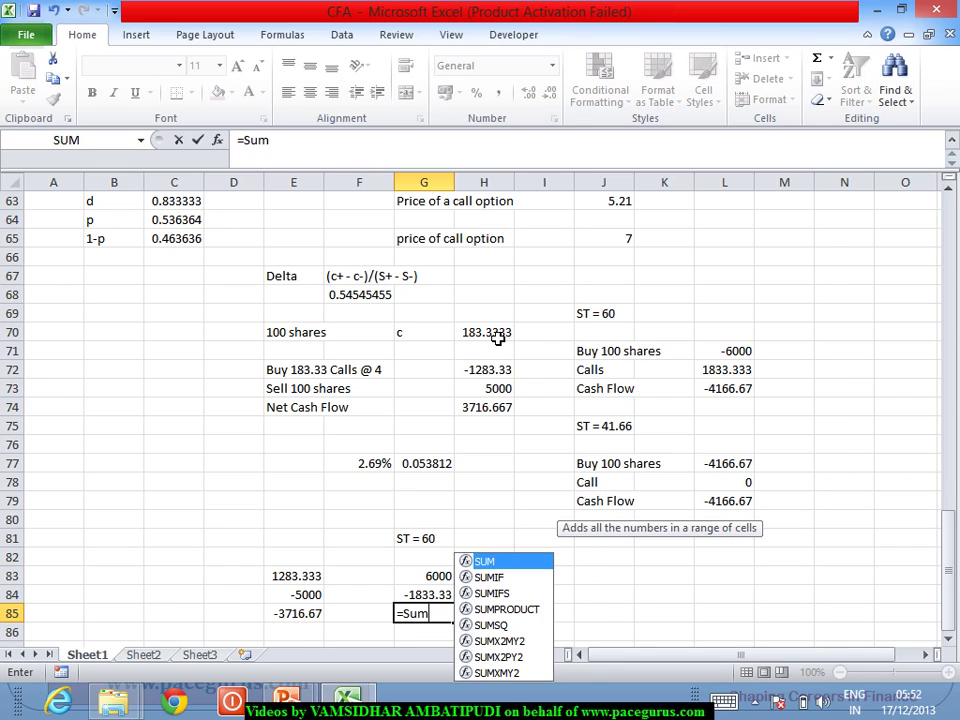
key("Tab")
left_click_drag(437, 576, 424, 595)
key("Return")
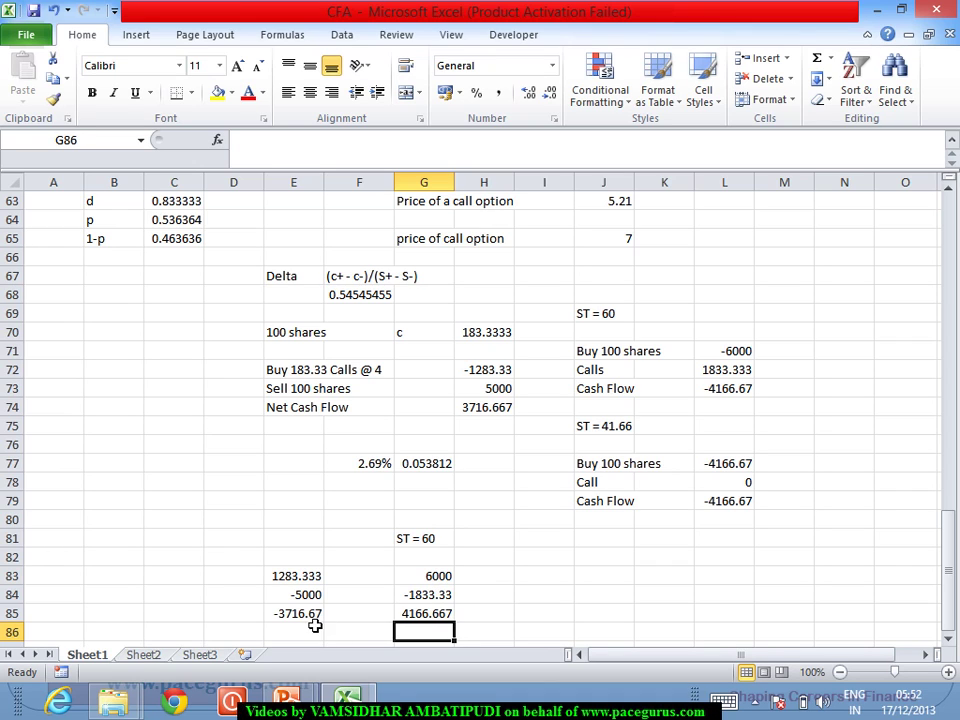
Calculate the half-year return on the hedged position in F87 with =SUM(E85,G85)/3716.67
left_click(950, 643)
left_click(950, 643)
left_click(950, 643)
left_click(950, 643)
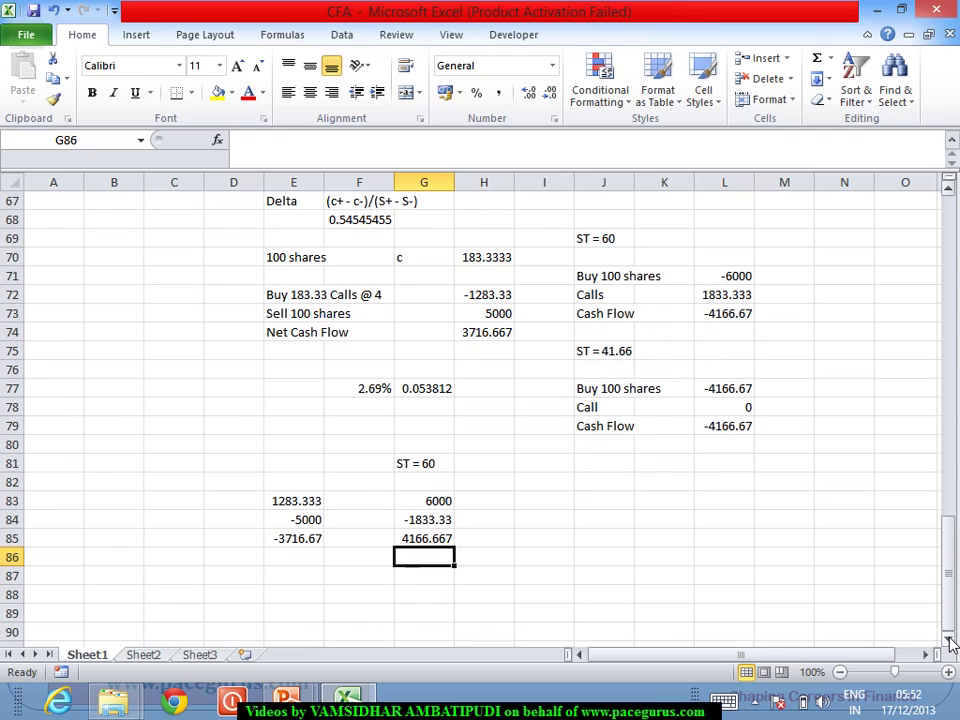
left_click(361, 582)
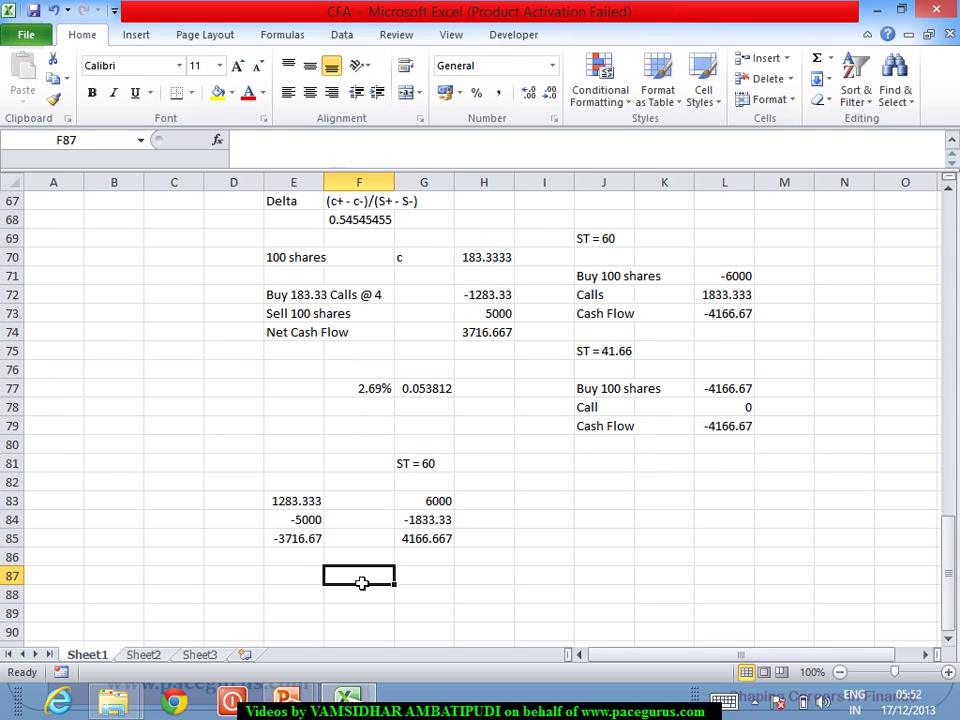
type("=SUM(")
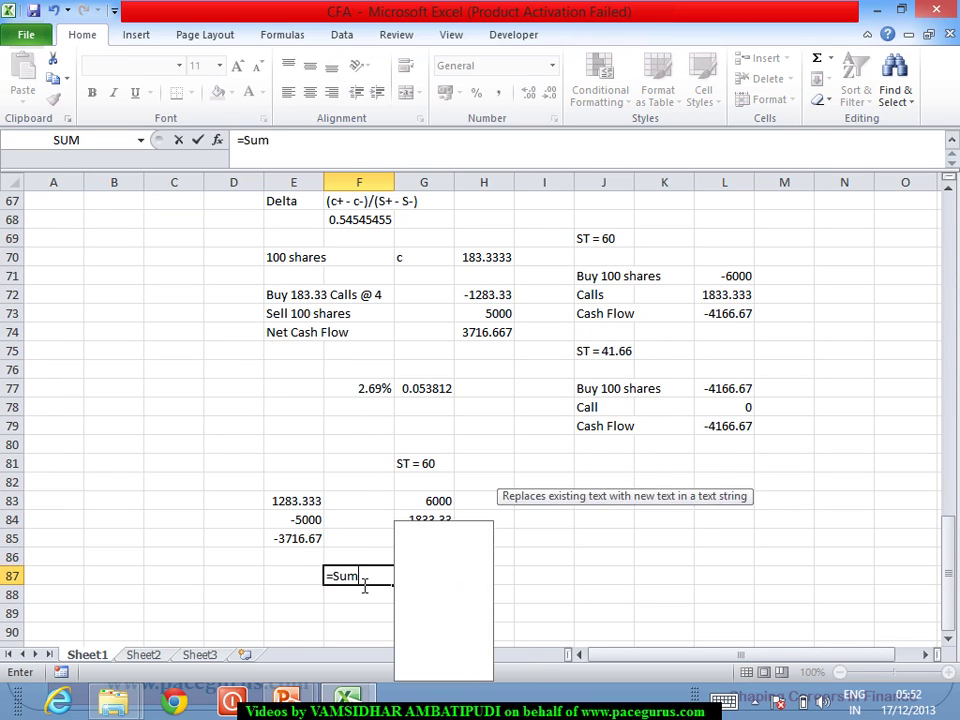
left_click(289, 543)
type(",")
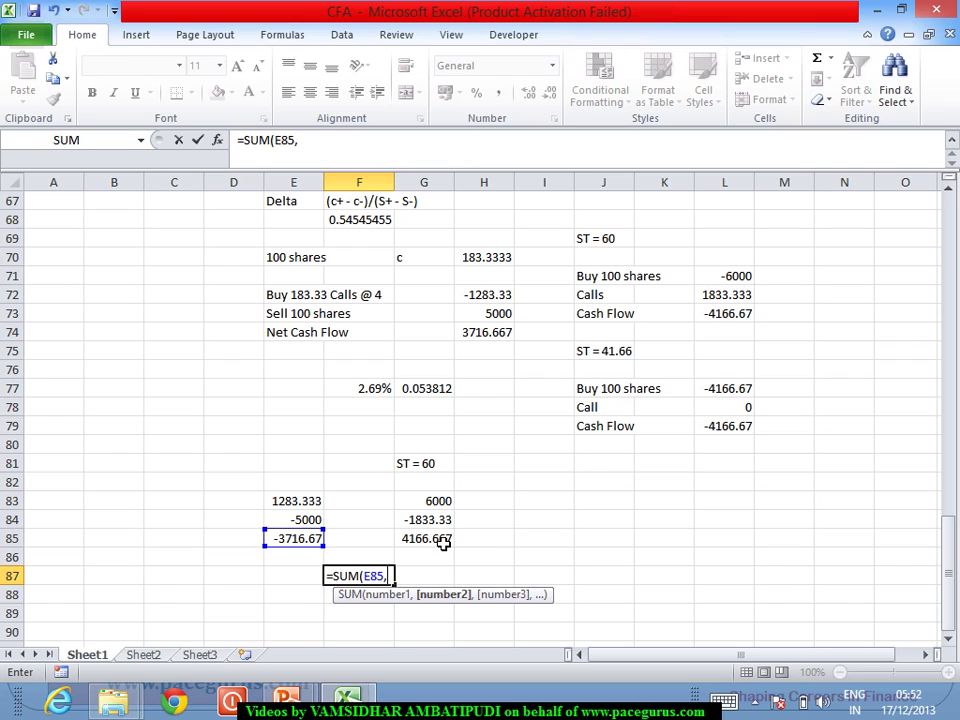
left_click(443, 543)
type(")")
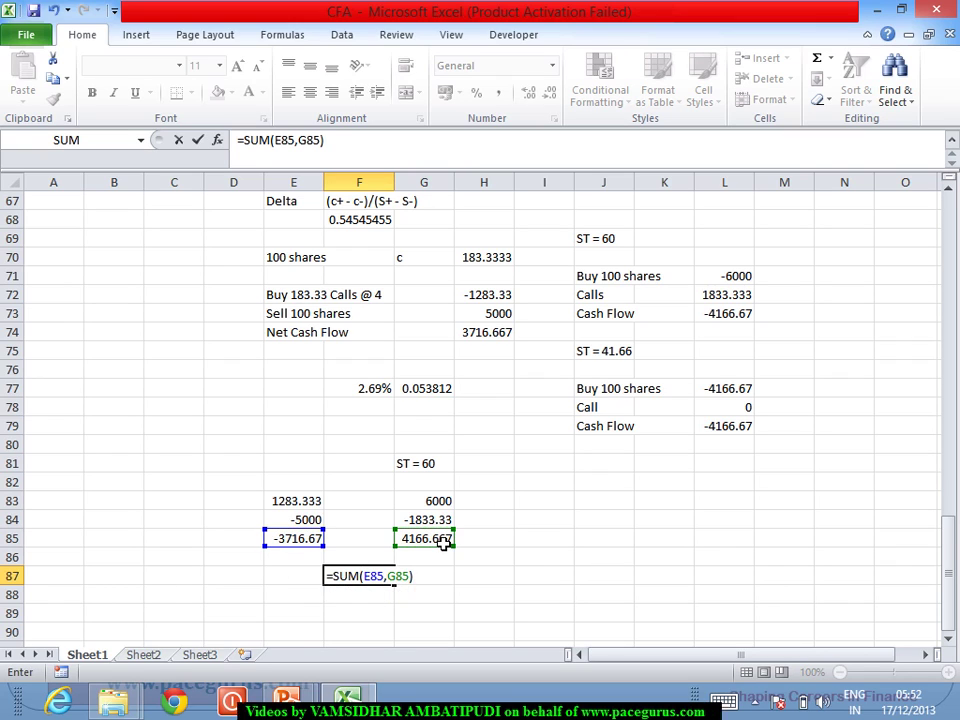
type("/3716.67")
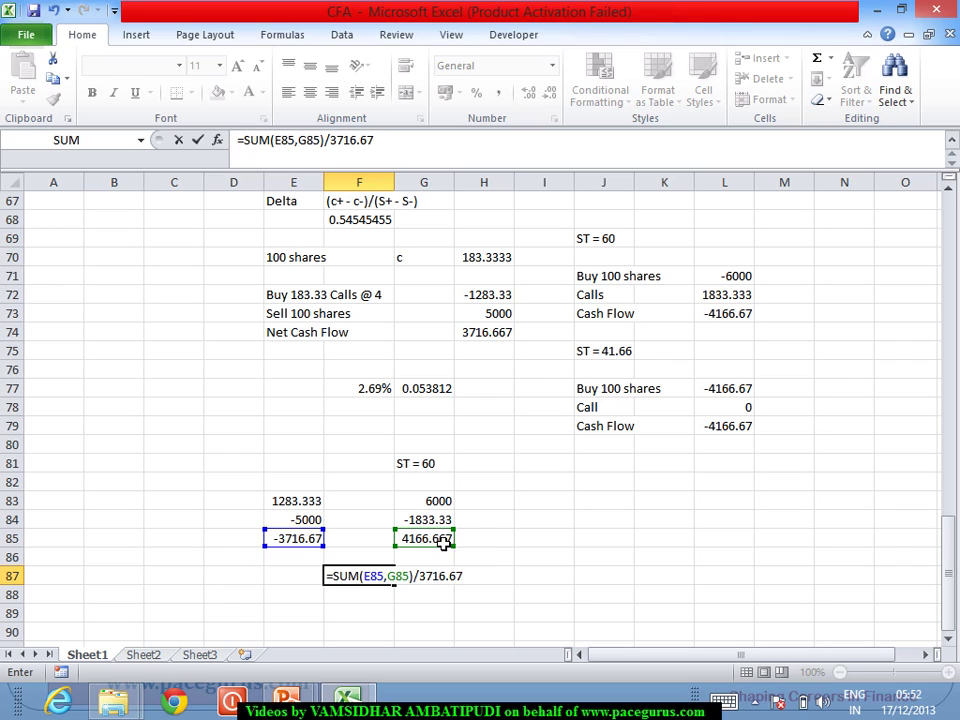
key("Return")
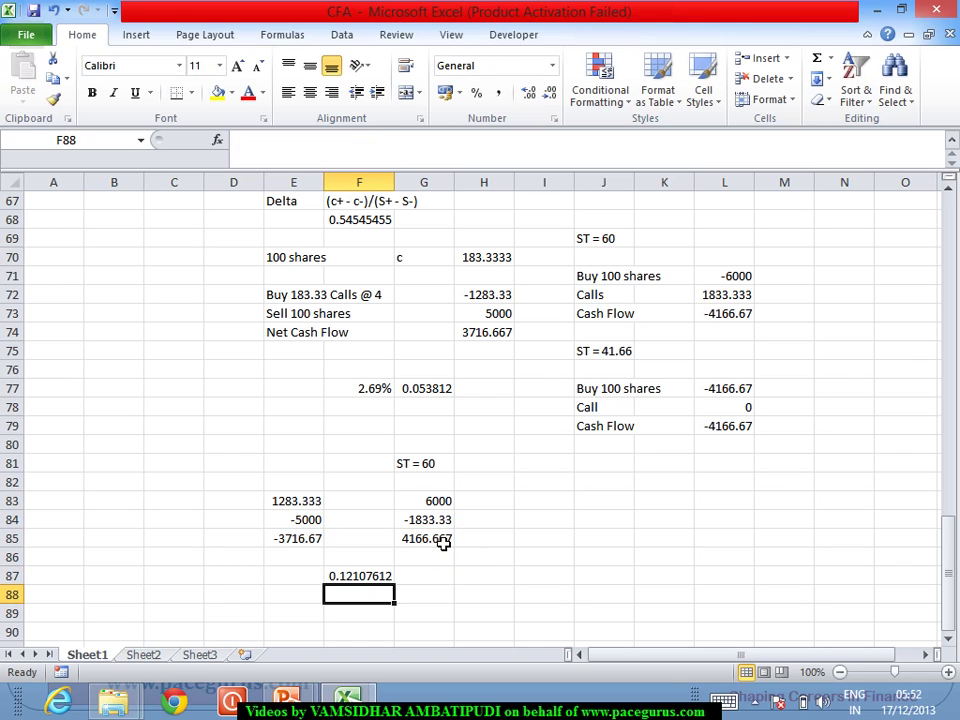
left_click(376, 580)
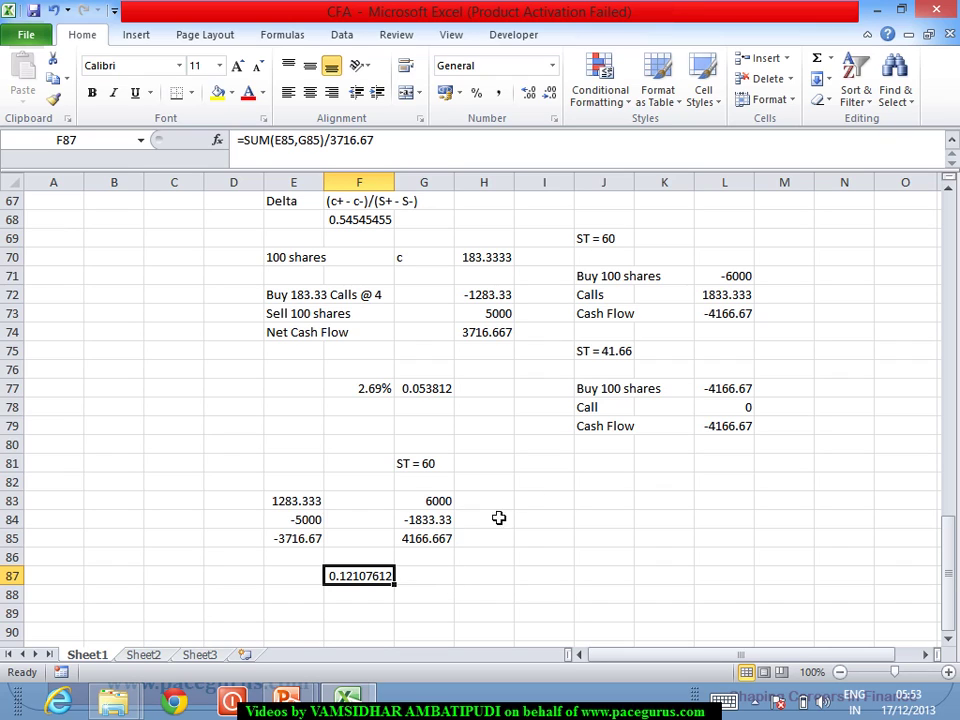
left_click(948, 192)
left_click(948, 192)
left_click(948, 192)
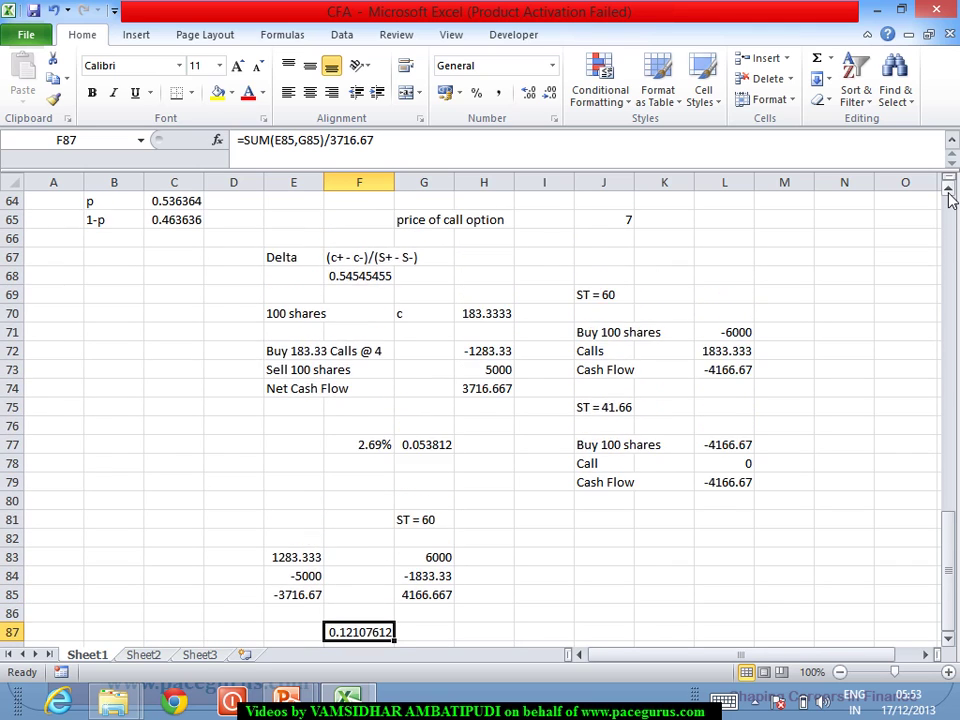
left_click(948, 192)
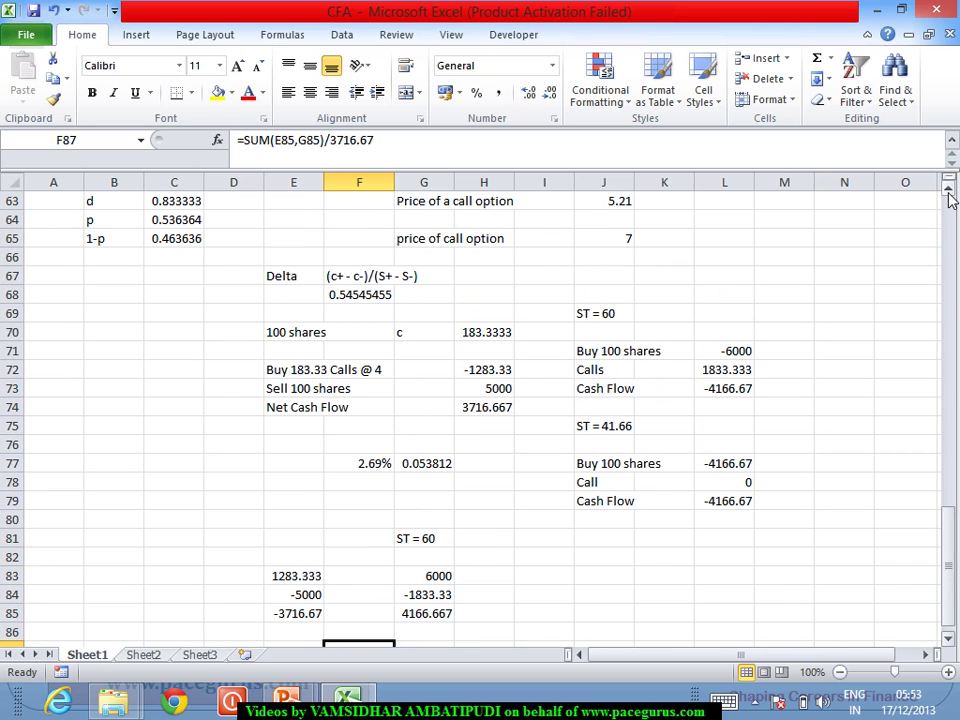
left_click(950, 630)
left_click_drag(951, 590, 950, 575)
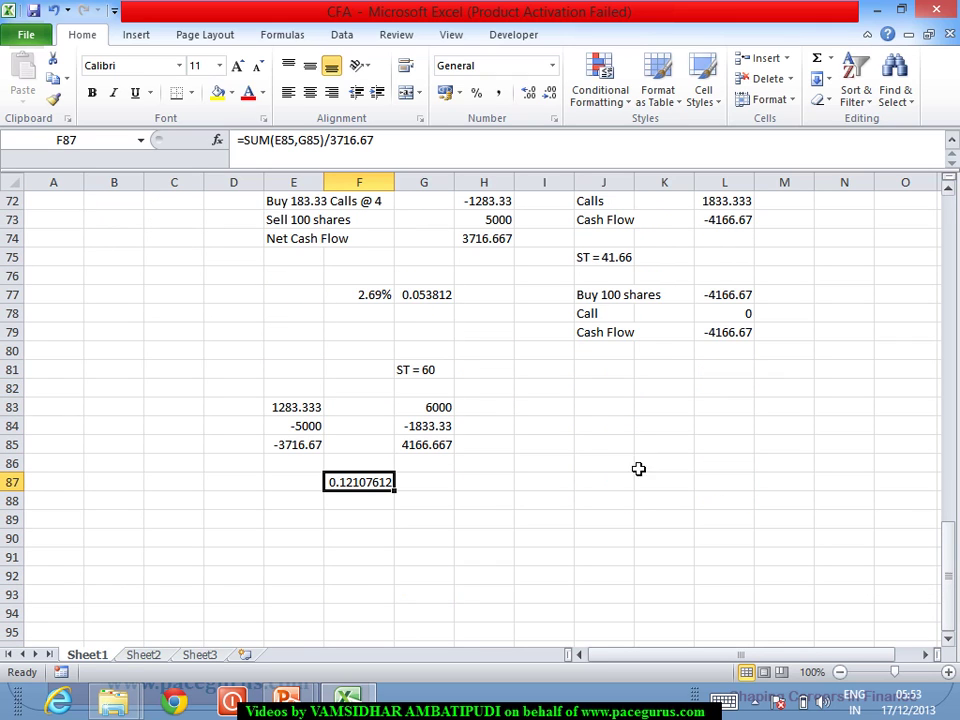
left_click(548, 409)
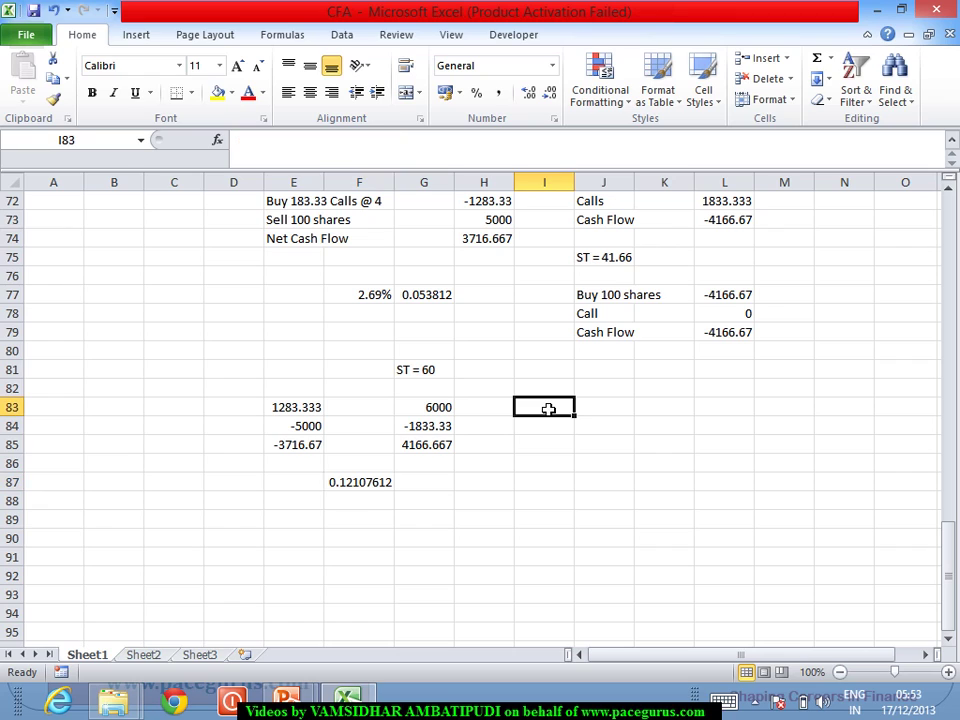
Calculate the proceeds of 100 shares in the down state in I83 with =100*G61
type("=100*")
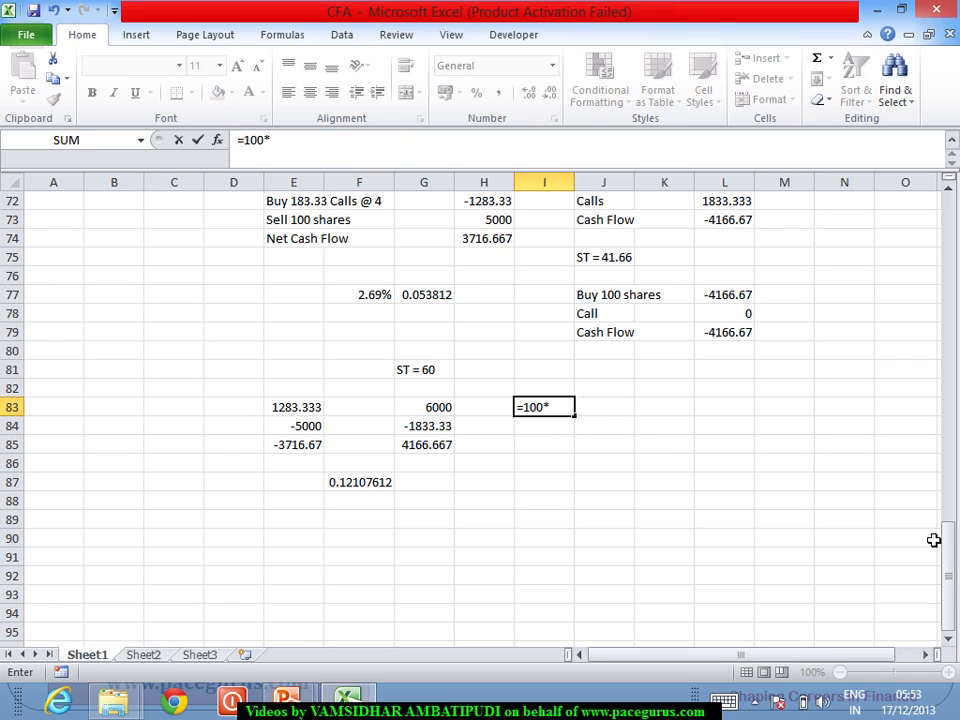
left_click_drag(949, 574, 955, 507)
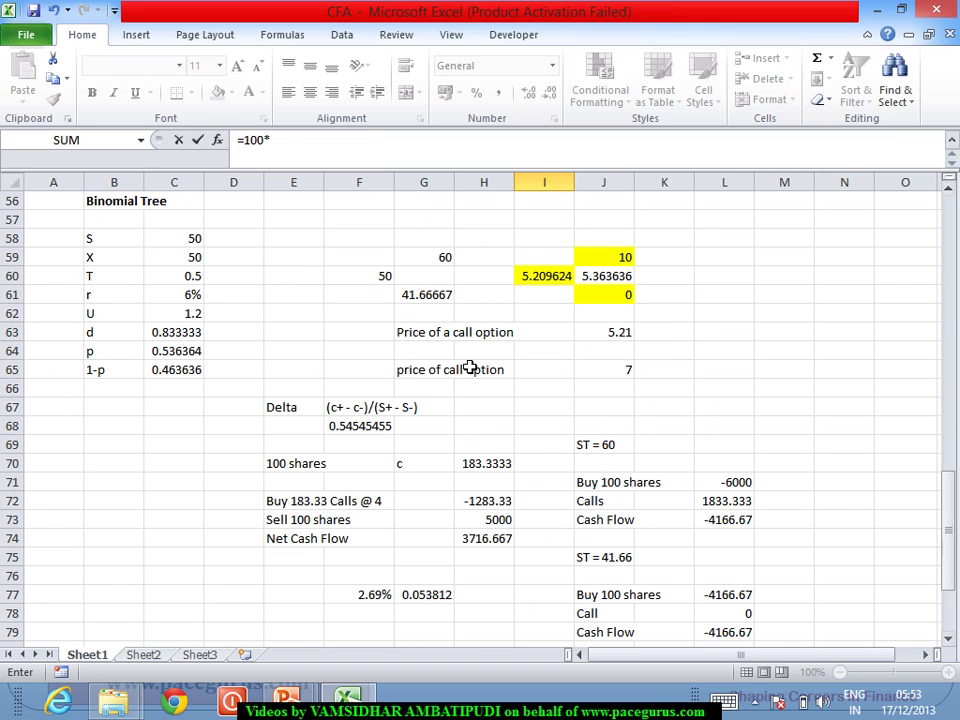
left_click(420, 300)
key("Return")
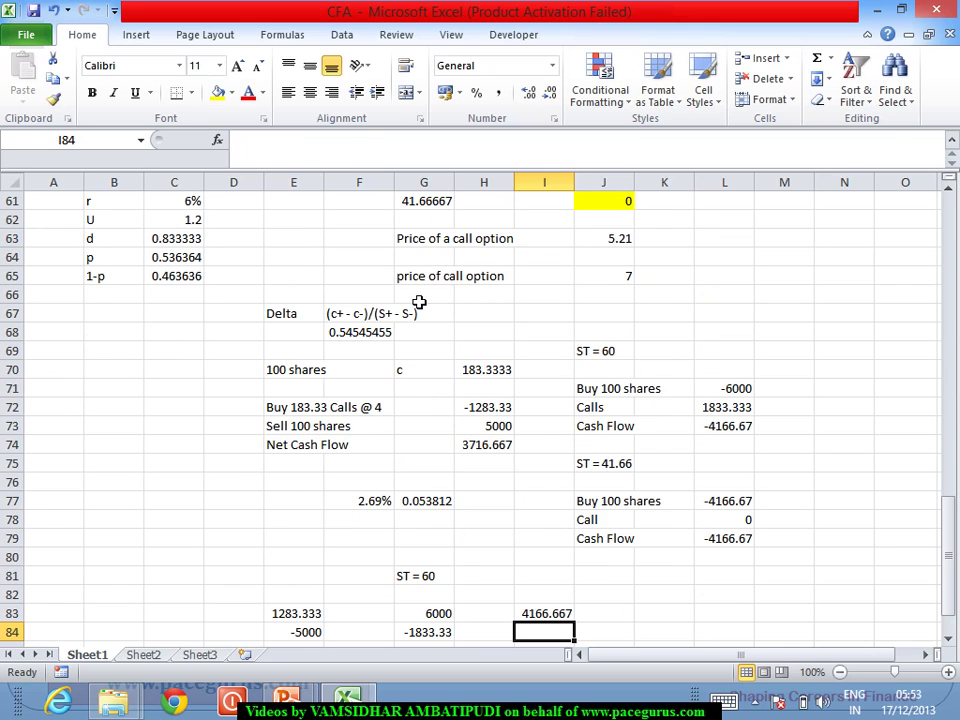
Review the hedged position's cash flows in both payoff scenarios against the call option price in J65
left_click(950, 638)
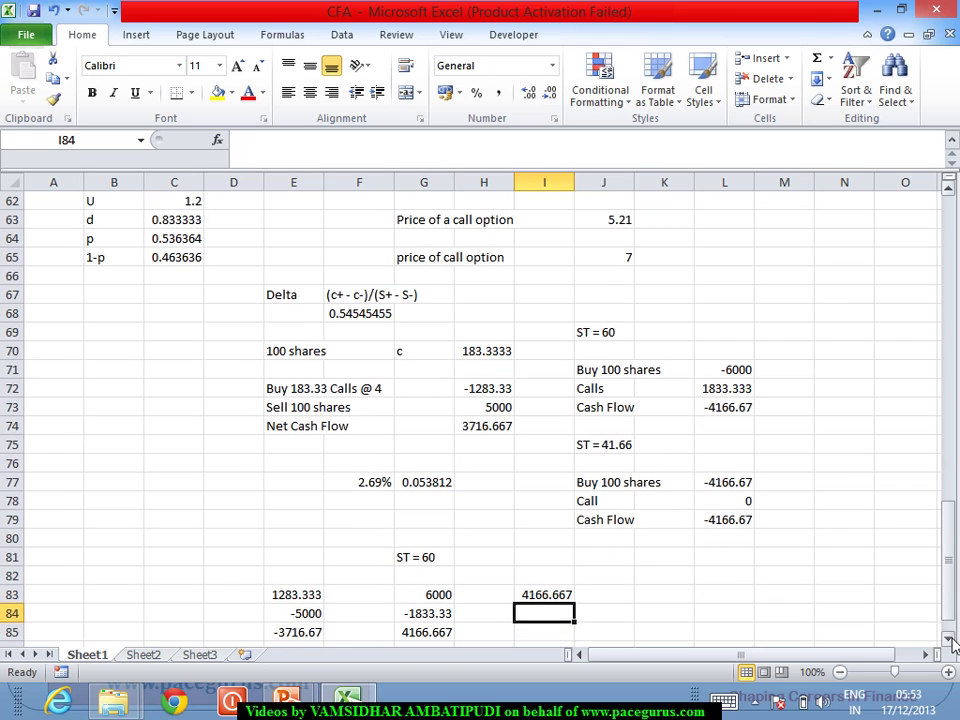
left_click(950, 638)
left_click(950, 638)
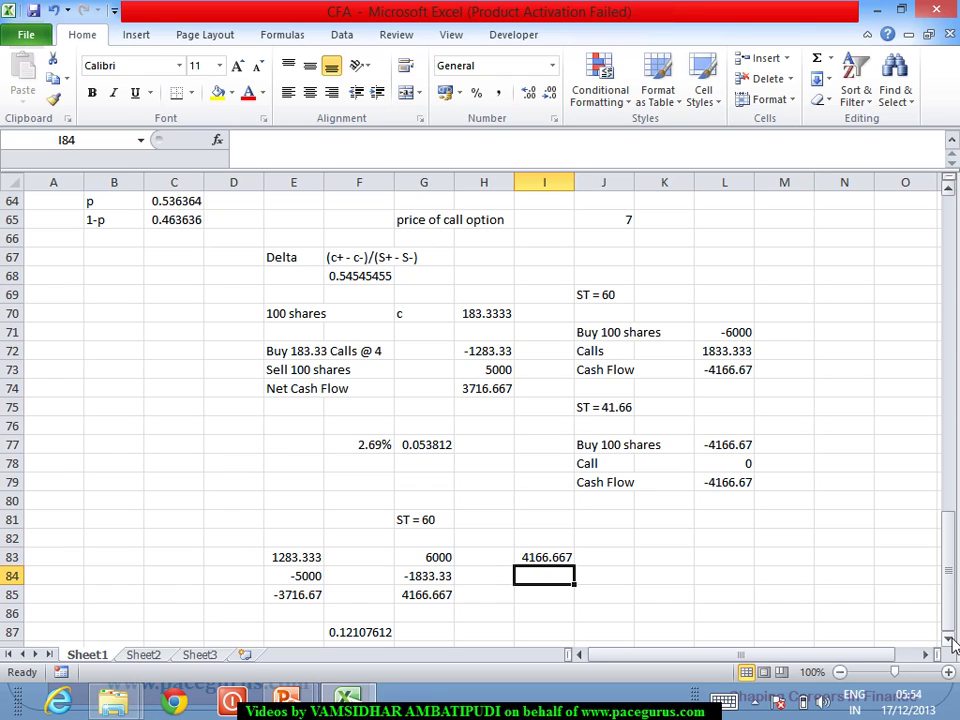
left_click(949, 192)
left_click(949, 192)
left_click(949, 192)
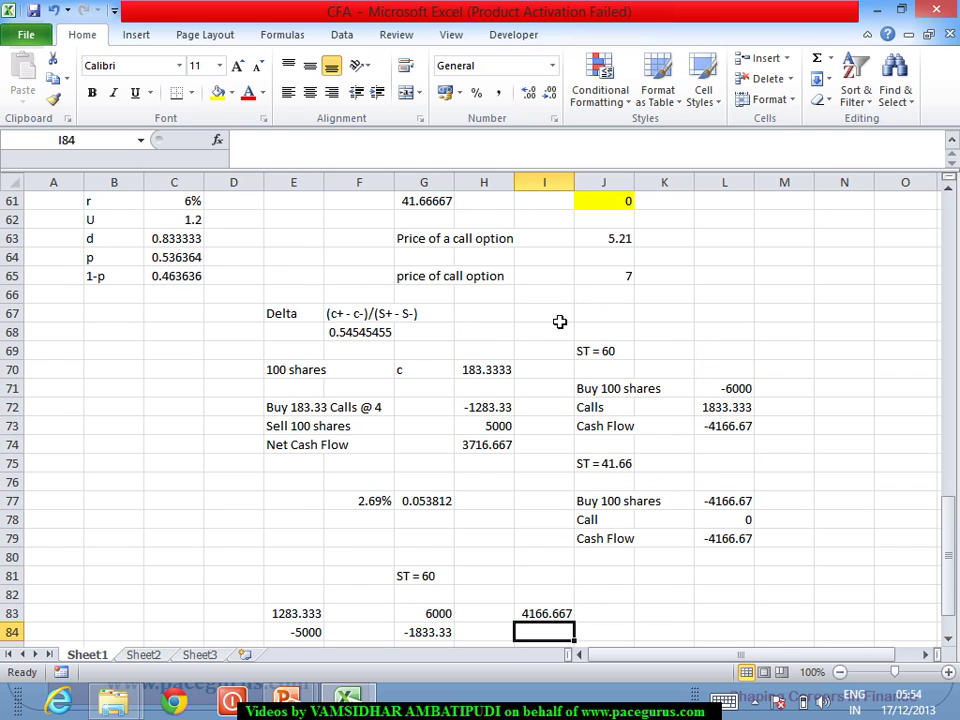
left_click(614, 278)
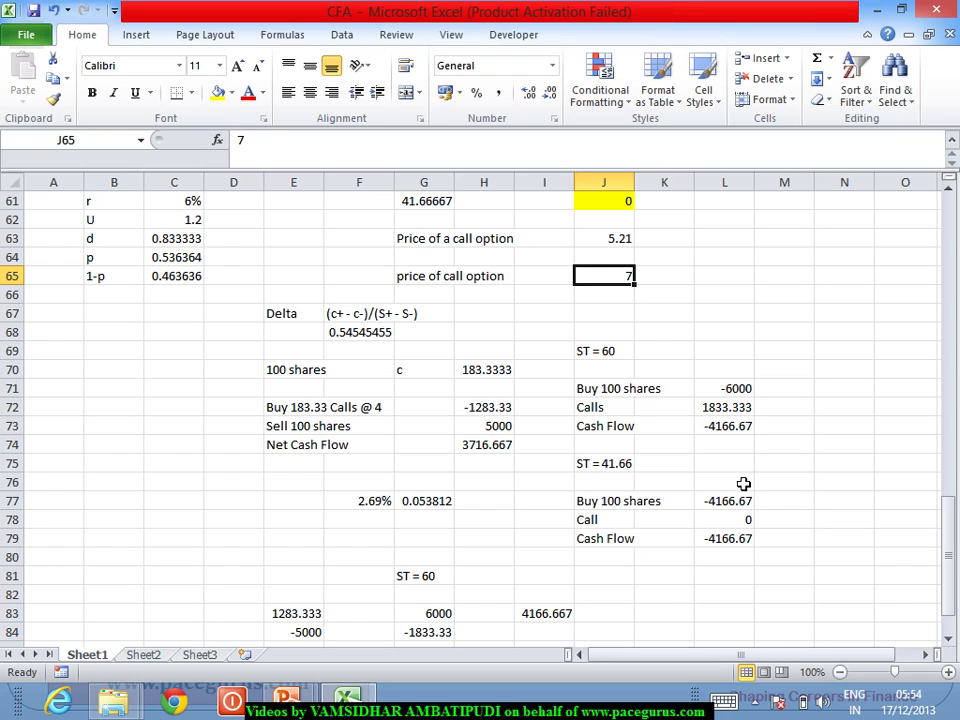
left_click(948, 645)
left_click_drag(948, 645, 948, 645)
Copy the Binomial Tree inputs S, X, T, r and U from B58:C62 to a new block starting at B91
left_click_drag(948, 596, 952, 466)
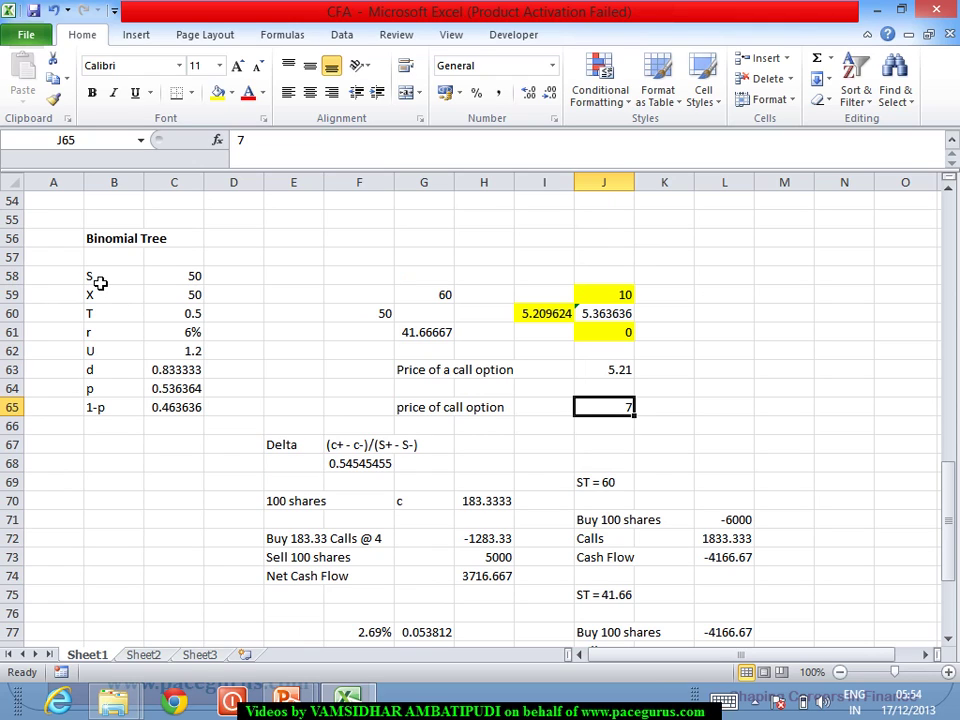
left_click_drag(98, 281, 183, 367)
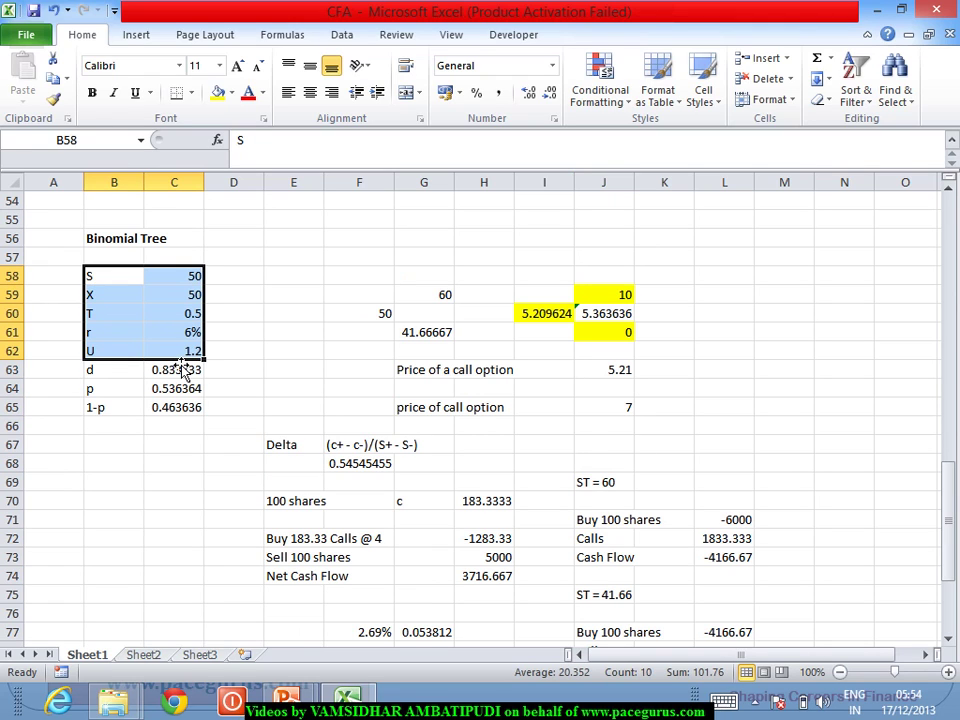
key("ctrl+c")
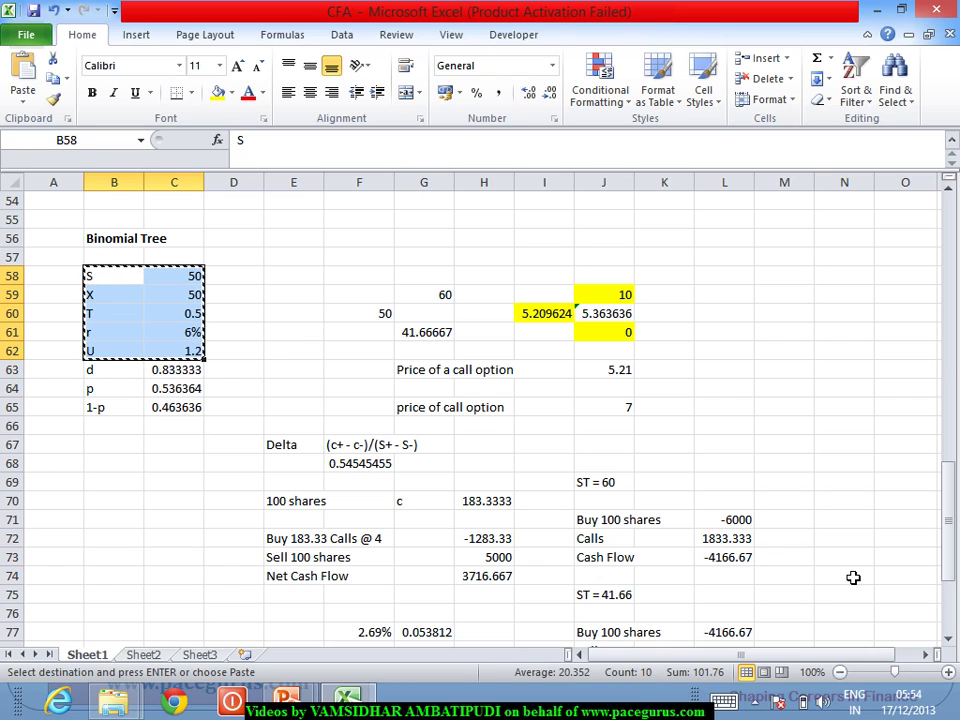
left_click(947, 638)
scroll(947, 638, "down", 10)
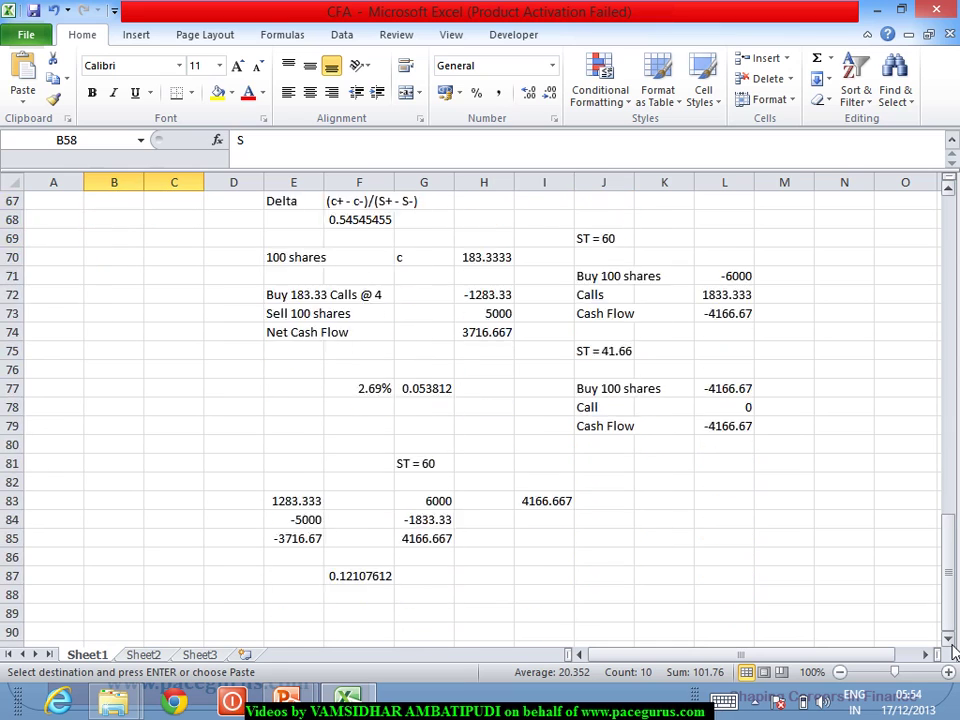
scroll(947, 638, "down", 2)
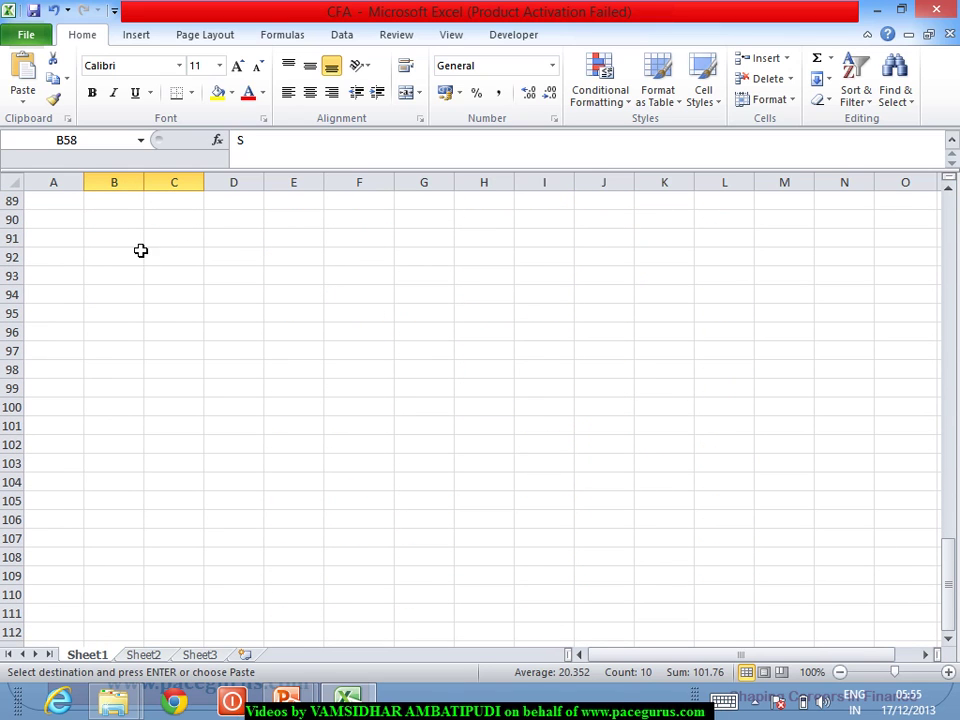
left_click(131, 242)
key("ctrl+v")
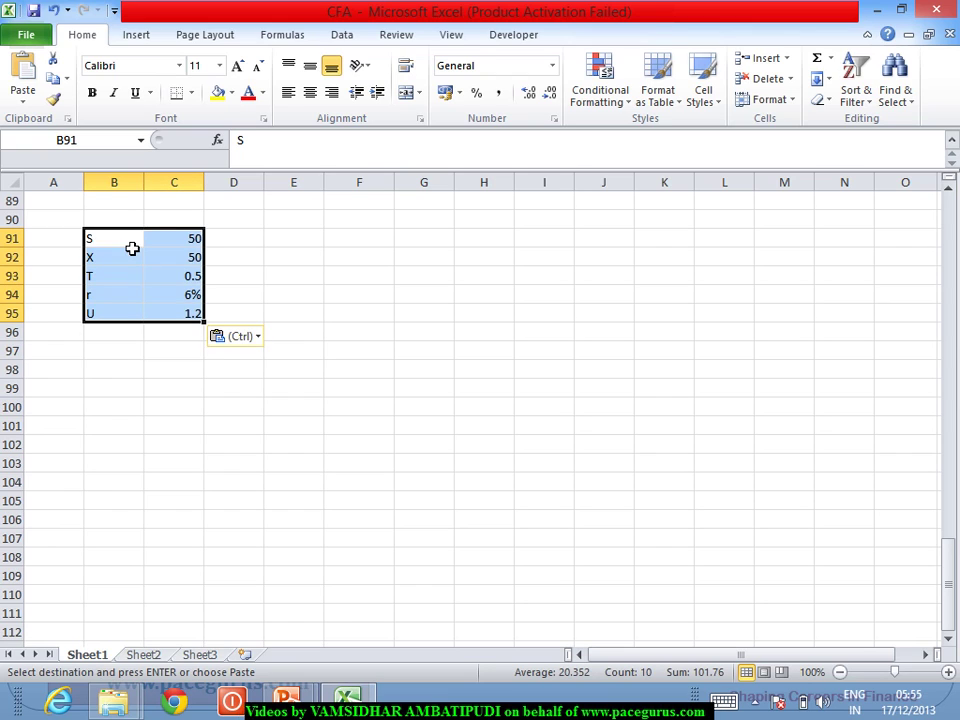
Set the up factor U of the new block in C95 to 1.1
left_click(186, 316)
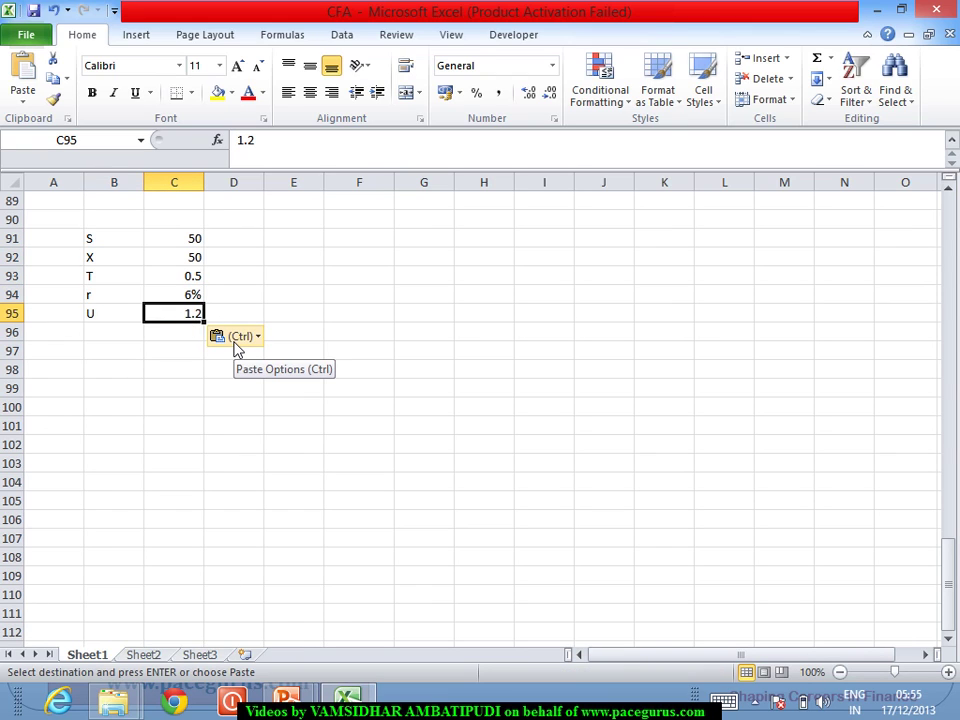
type("1.")
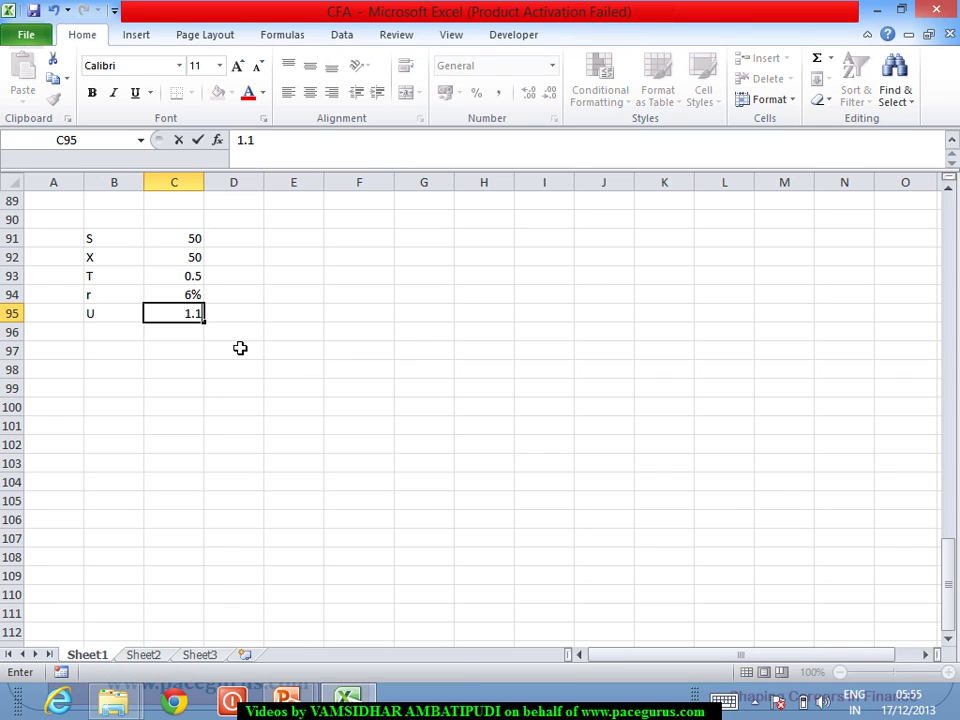
key("Return")
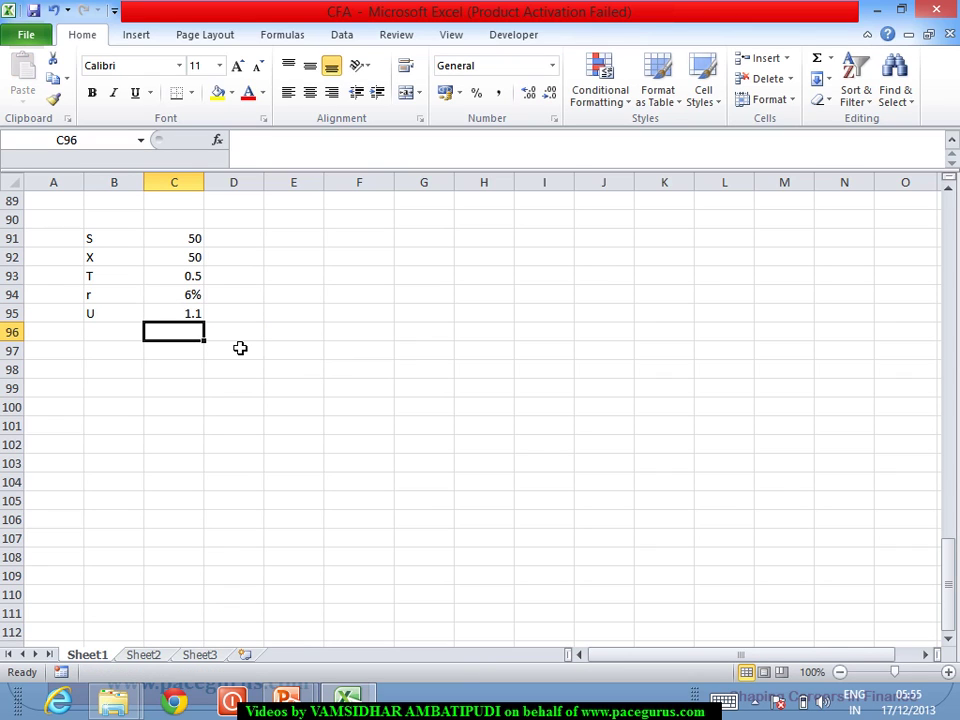
Start the new stock price tree with 50 in F97 and the first up node =F97*C95 in G96
left_click(345, 353)
type("50")
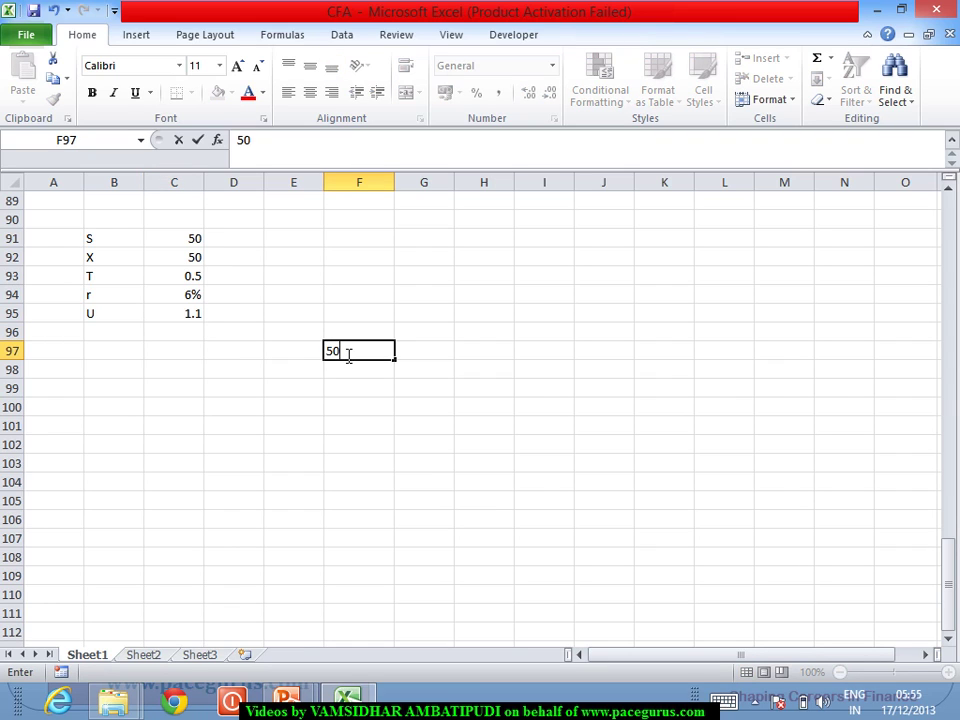
key("Up")
key("Right")
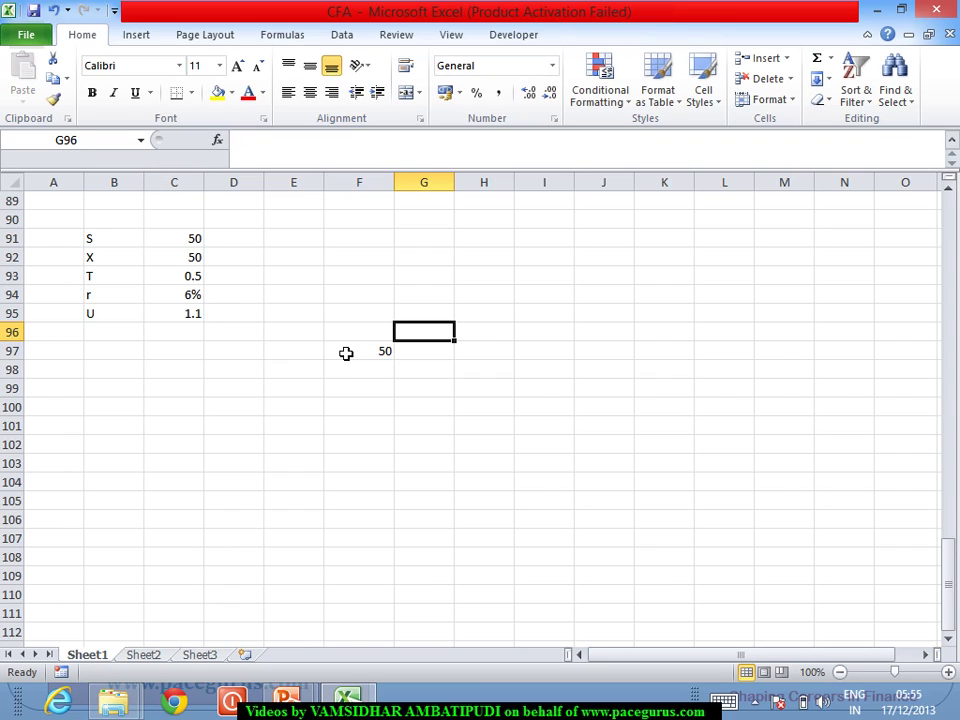
type("=")
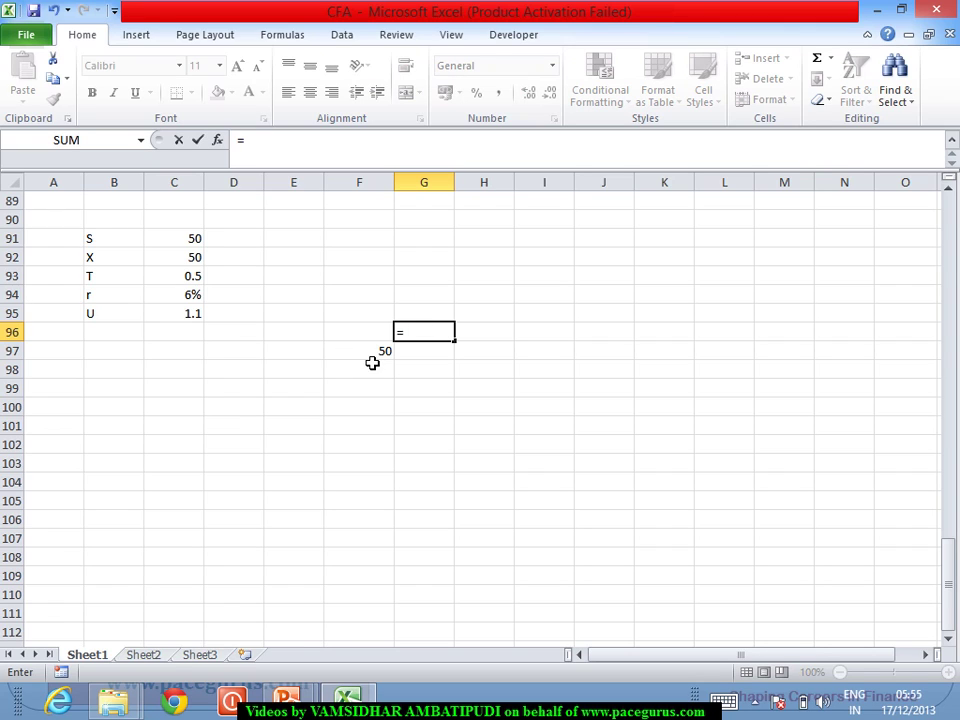
left_click(374, 353)
type("*")
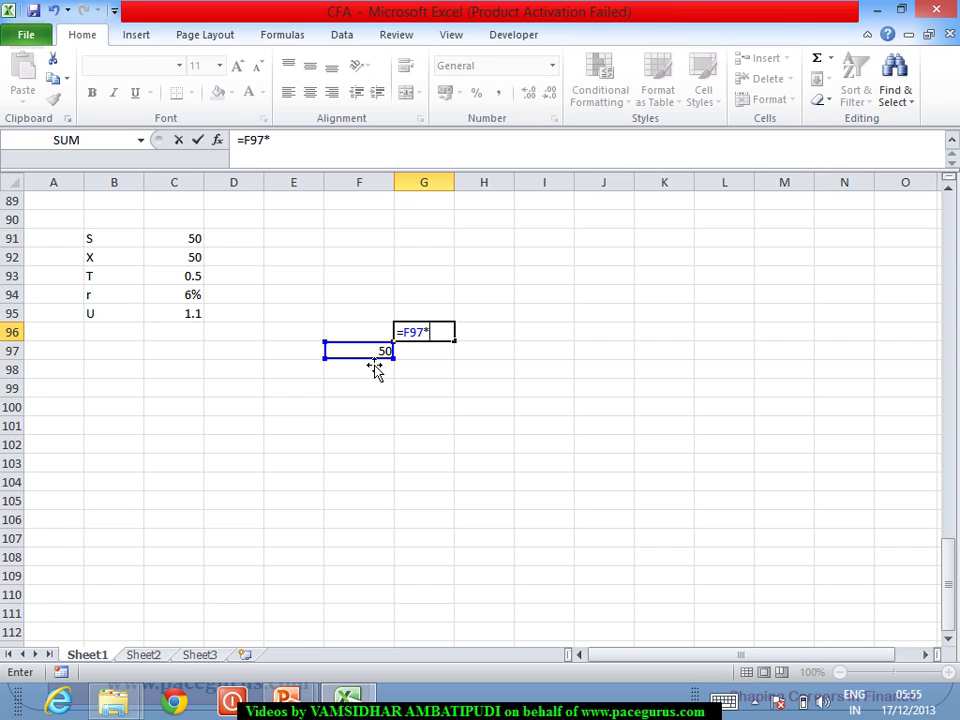
left_click(169, 317)
key("Return")
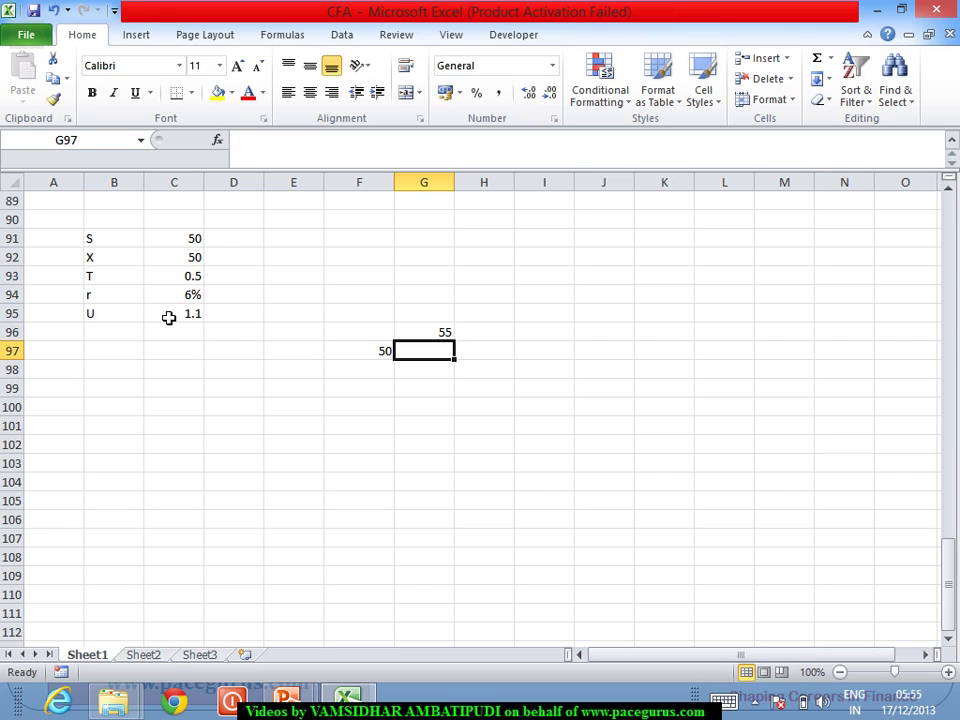
Add the down factor below U, labelled "d" in B96 with the formula =1/C95 in C96
left_click(100, 338)
type("d")
key("Tab")
type("=")
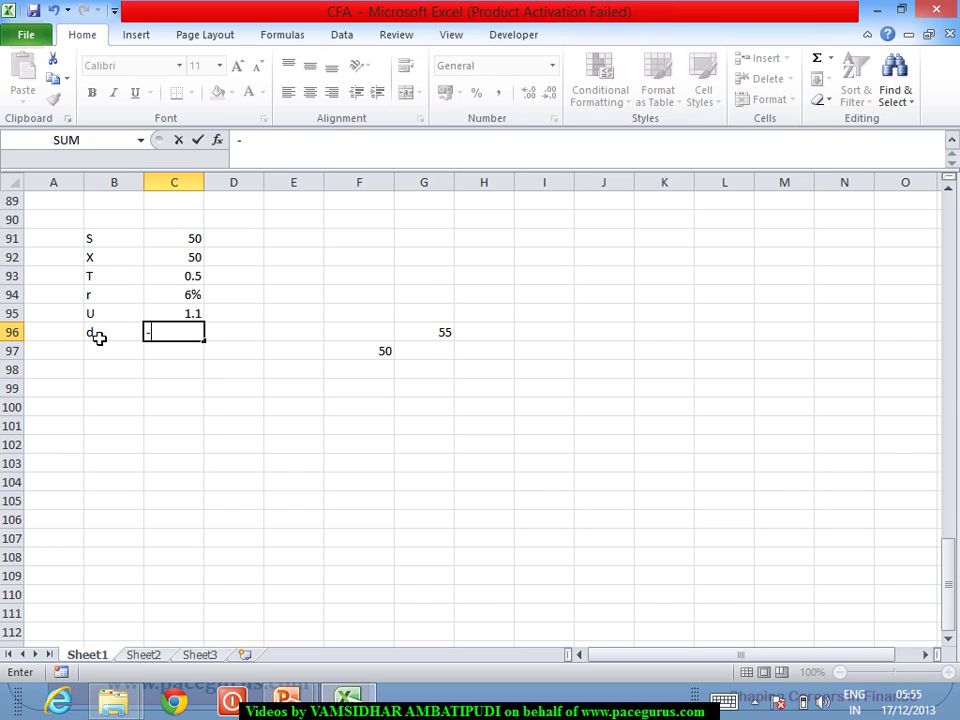
type("1/")
left_click(188, 314)
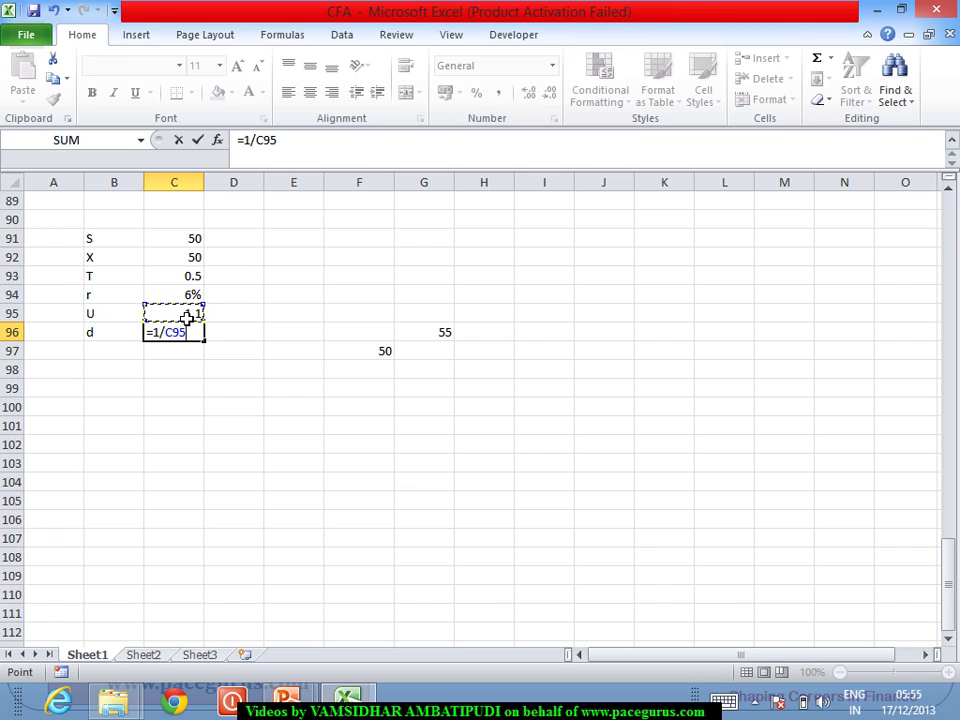
key("Return")
Calculate the first down node in G98 as the starting price F97 times the down factor C96
left_click(436, 371)
type("=")
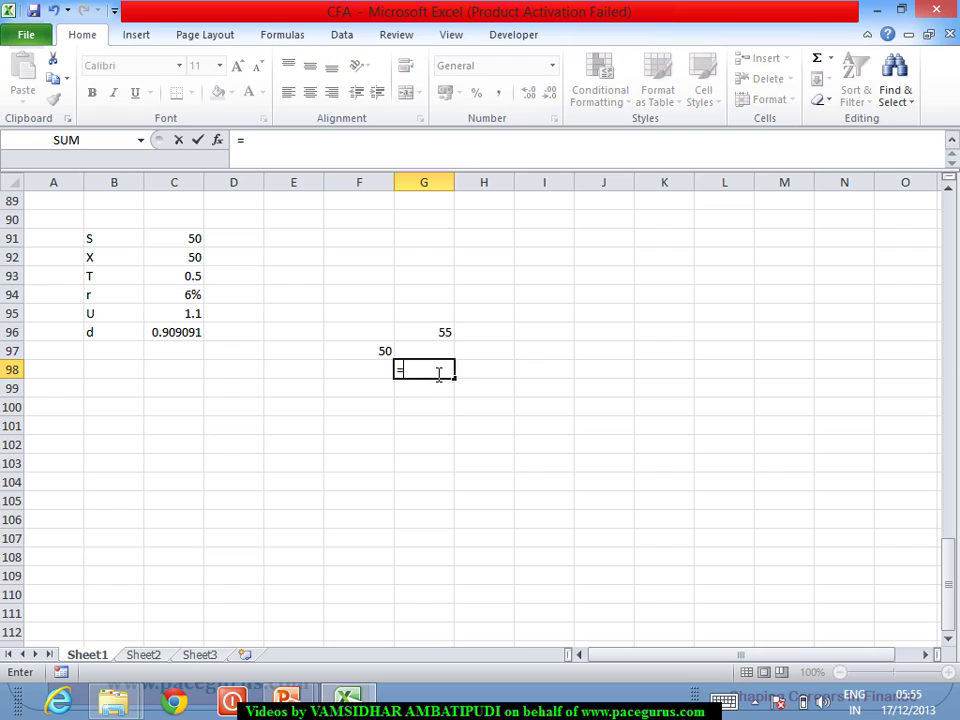
left_click(385, 355)
left_click(184, 339)
key("Return")
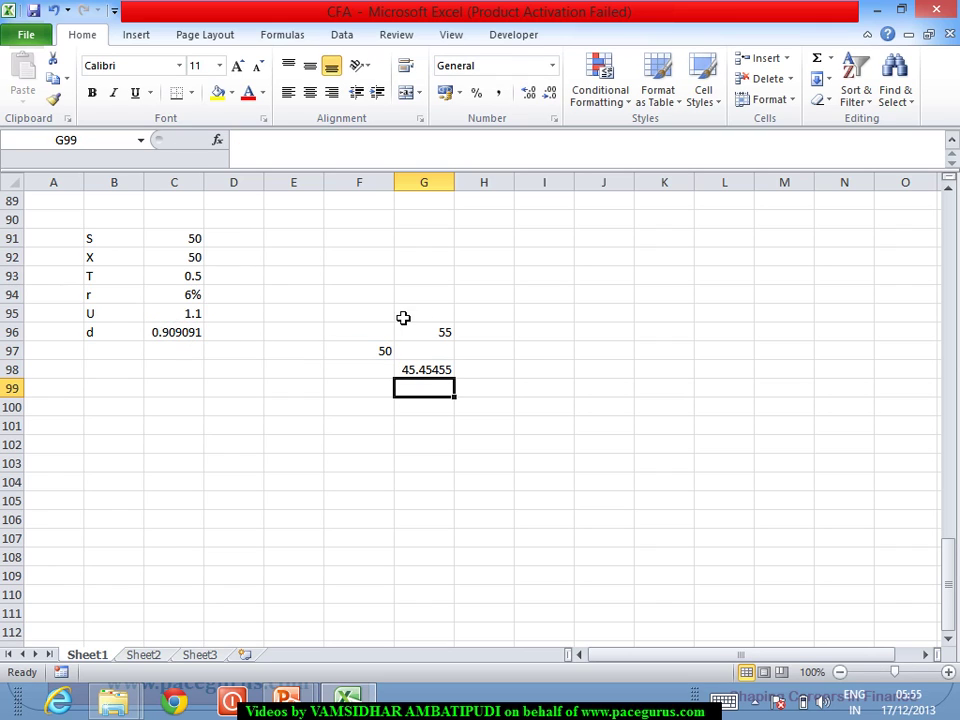
Calculate the second-period up-up node in H95 with =G96*C95
left_click(491, 315)
type("=")
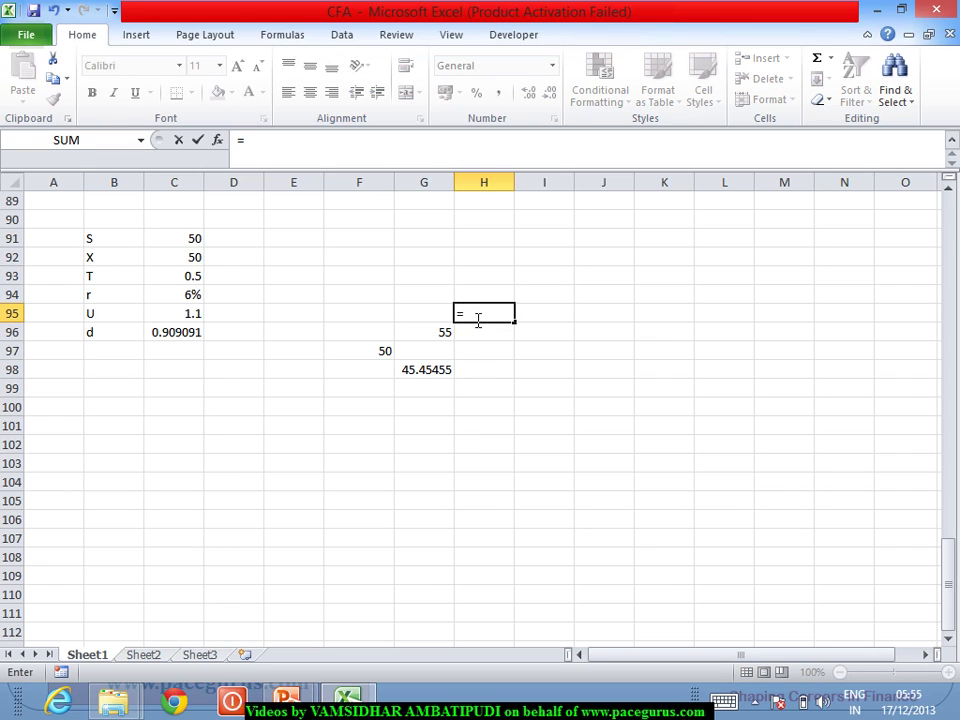
left_click(440, 333)
type("*")
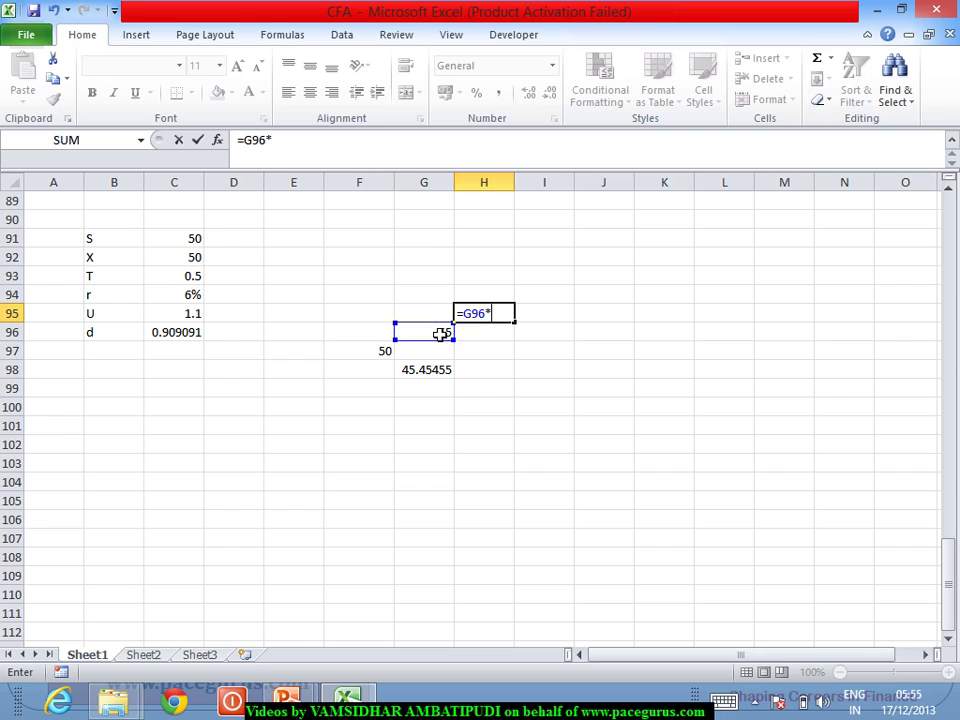
left_click(174, 317)
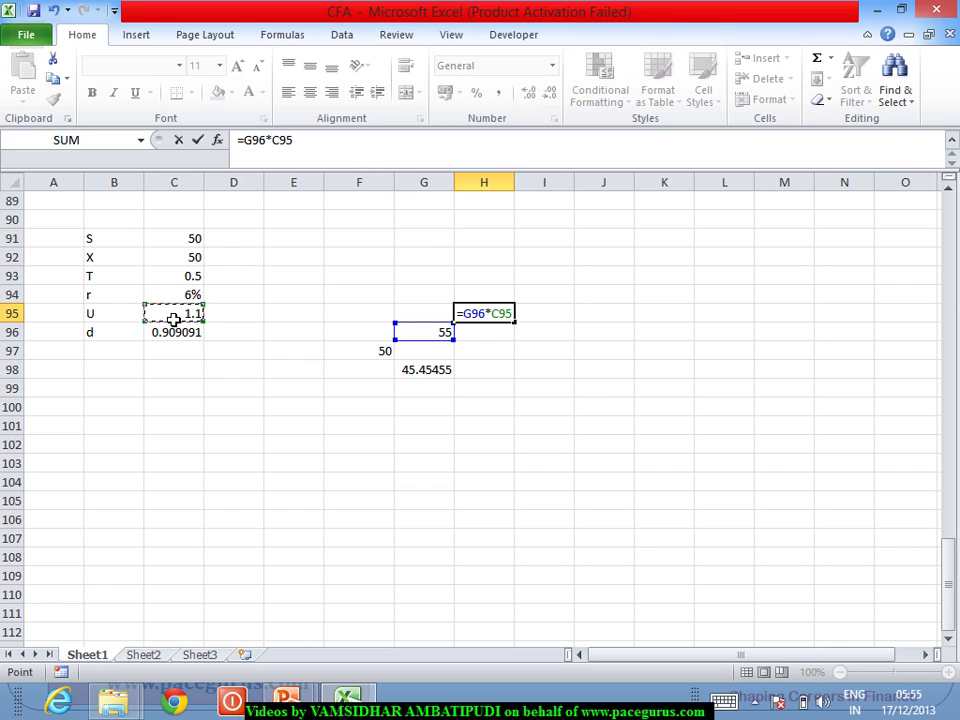
key("Return")
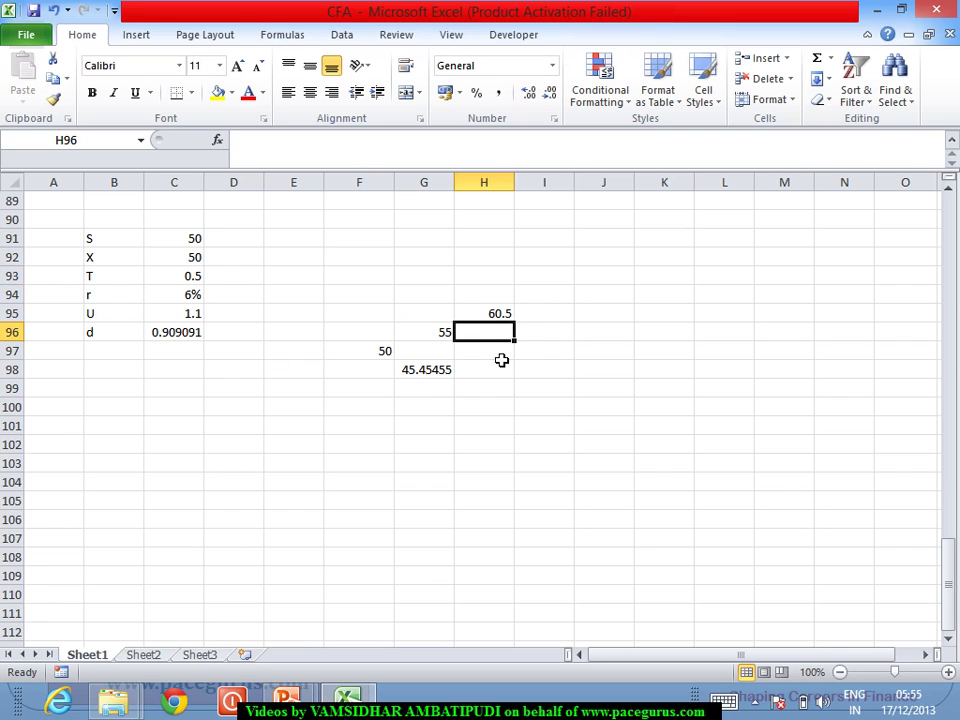
Calculate the second-period middle node in H97 with =G96*C96
left_click(497, 358)
type("=")
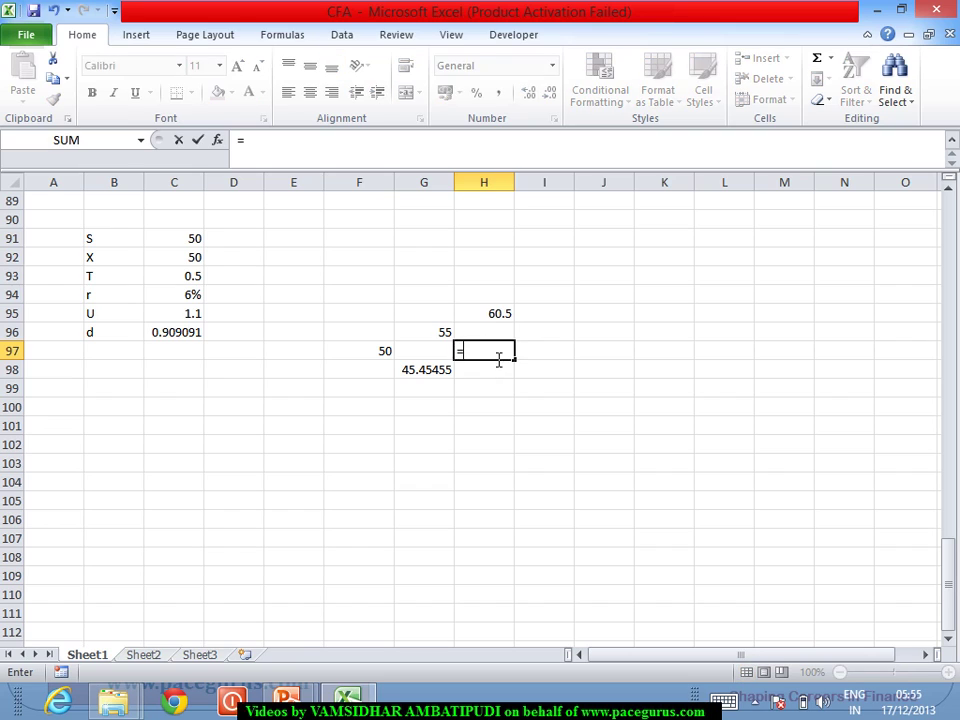
left_click(434, 340)
type("*")
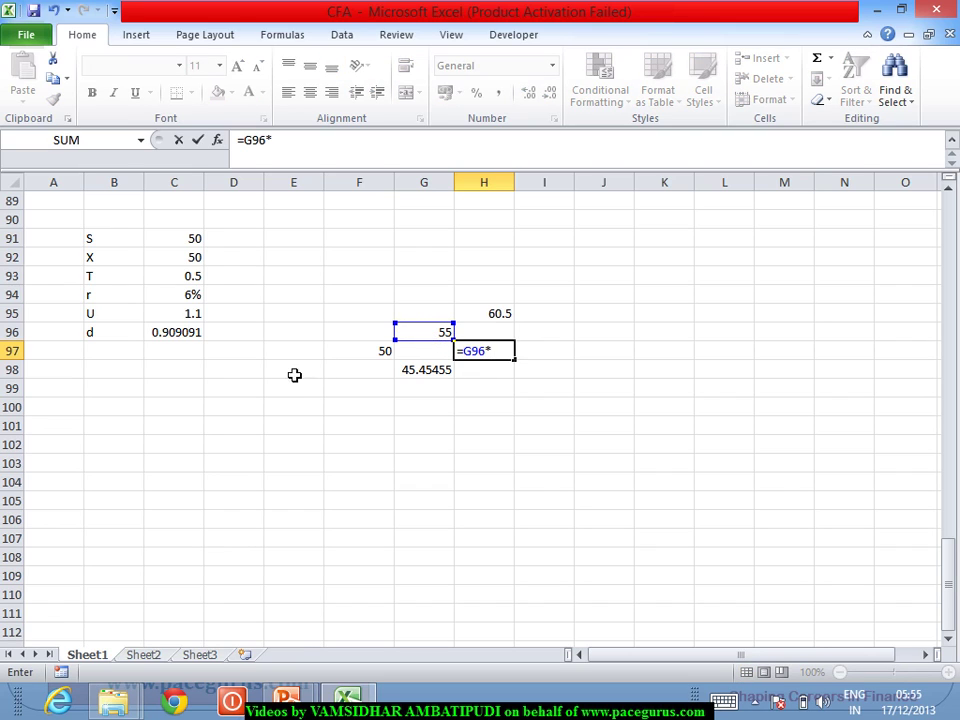
left_click(186, 341)
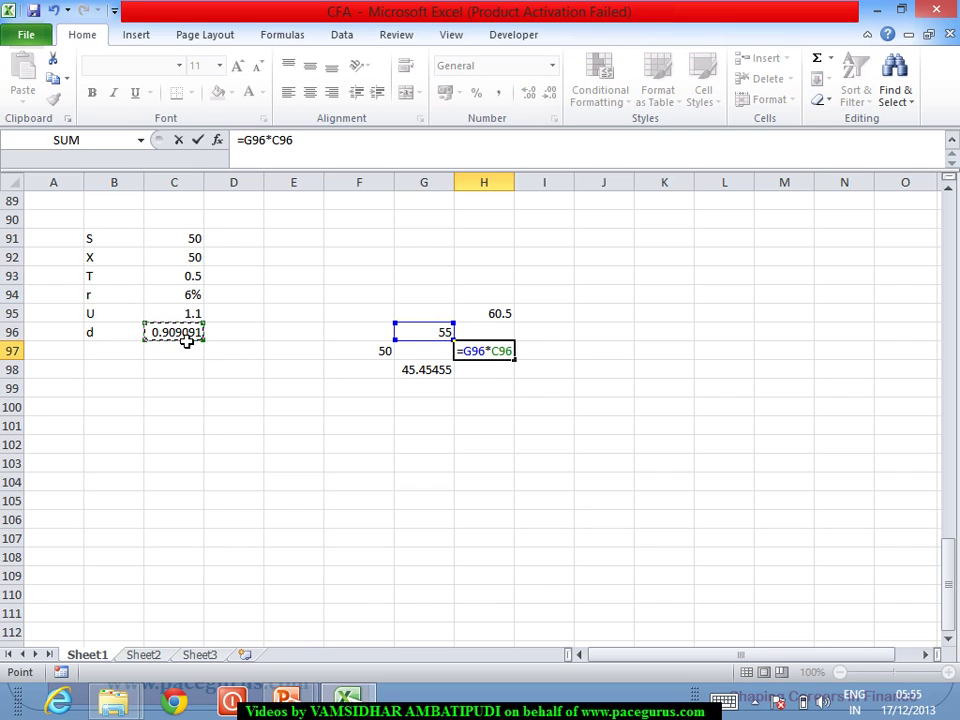
key("Return")
Calculate the second-period down-down node in H99 with the formula =G98*C96
key("Return")
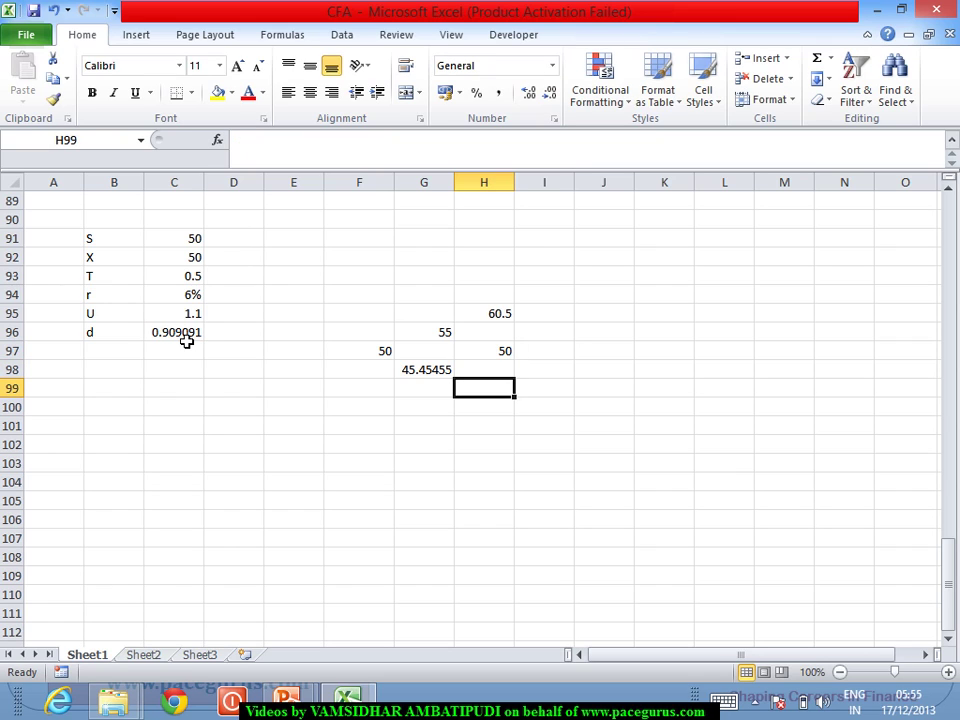
type("=")
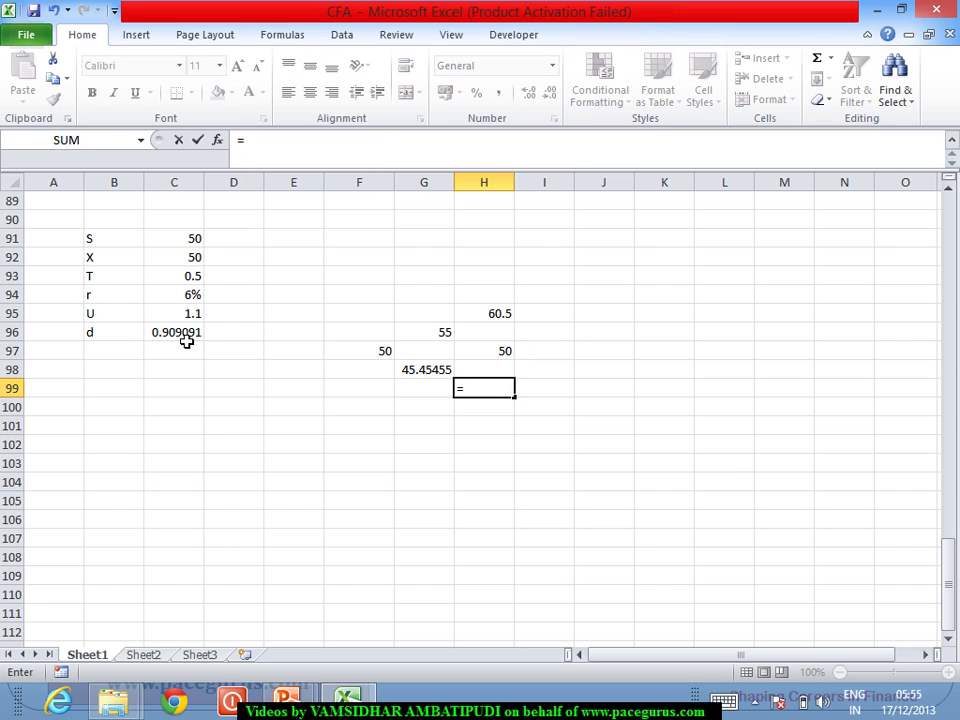
left_click(408, 378)
type("*")
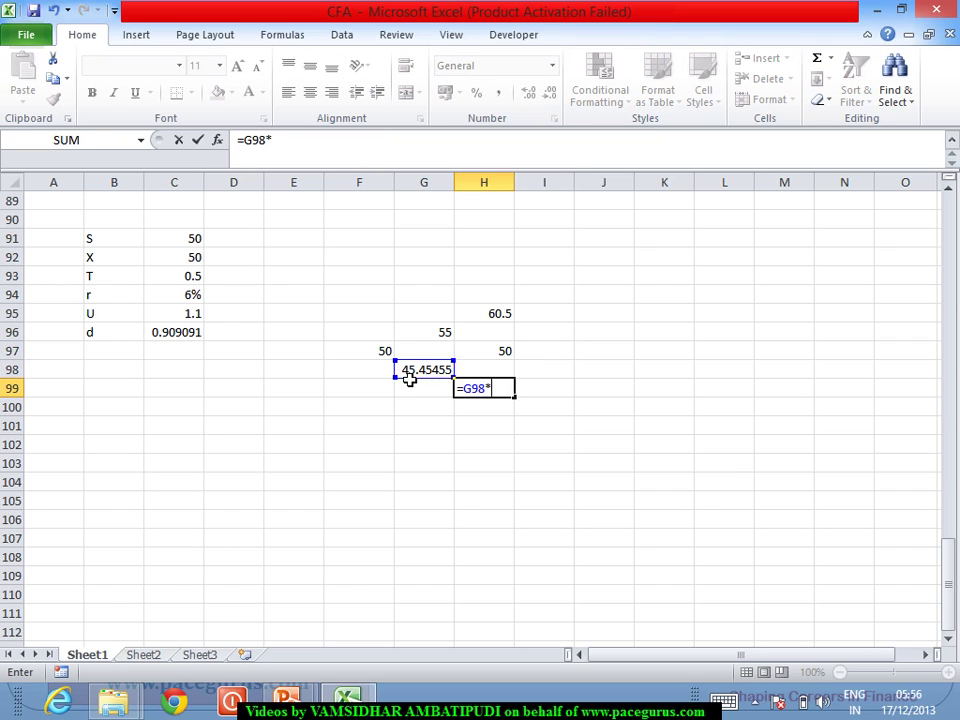
left_click(167, 338)
key("Return")
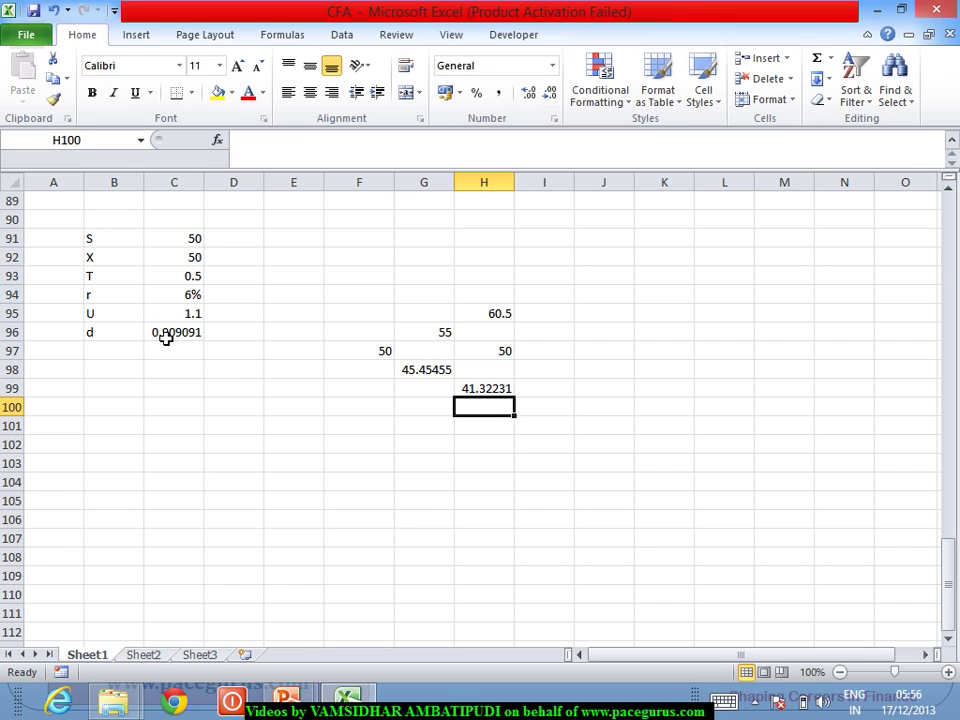
left_click(747, 316)
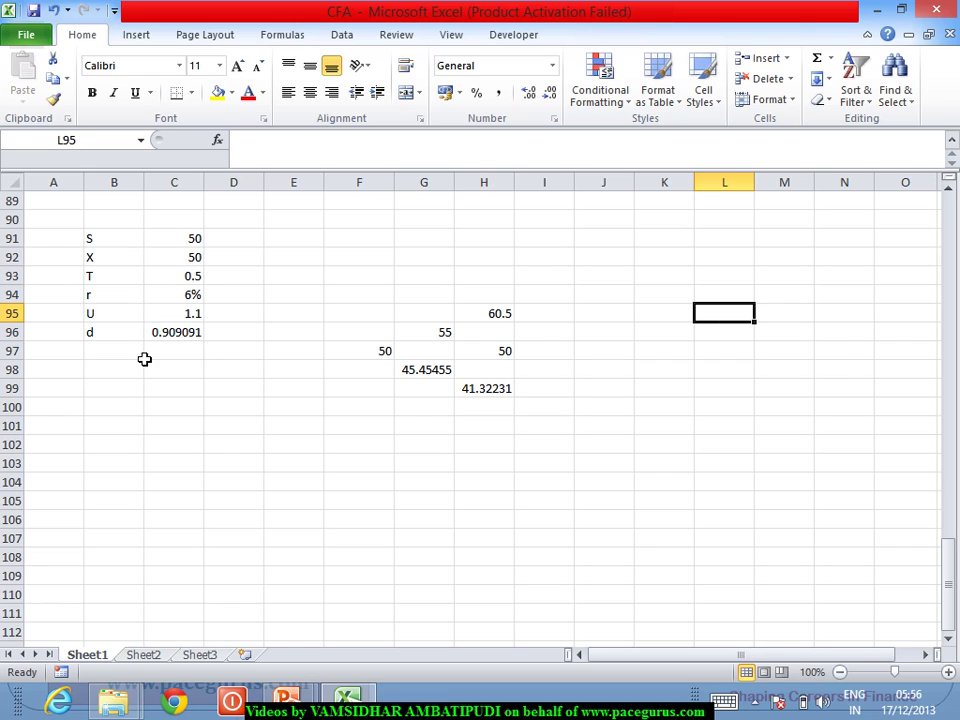
Add the label "p" in B97, directly below the down factor label
left_click(92, 355)
type("p")
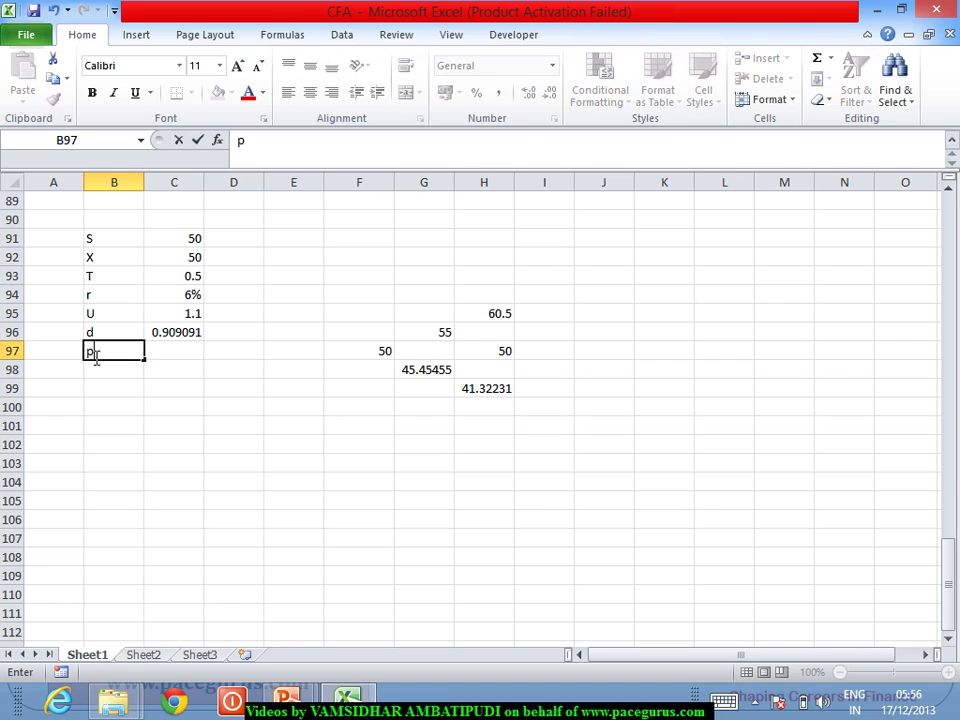
type("y")
key("Tab")
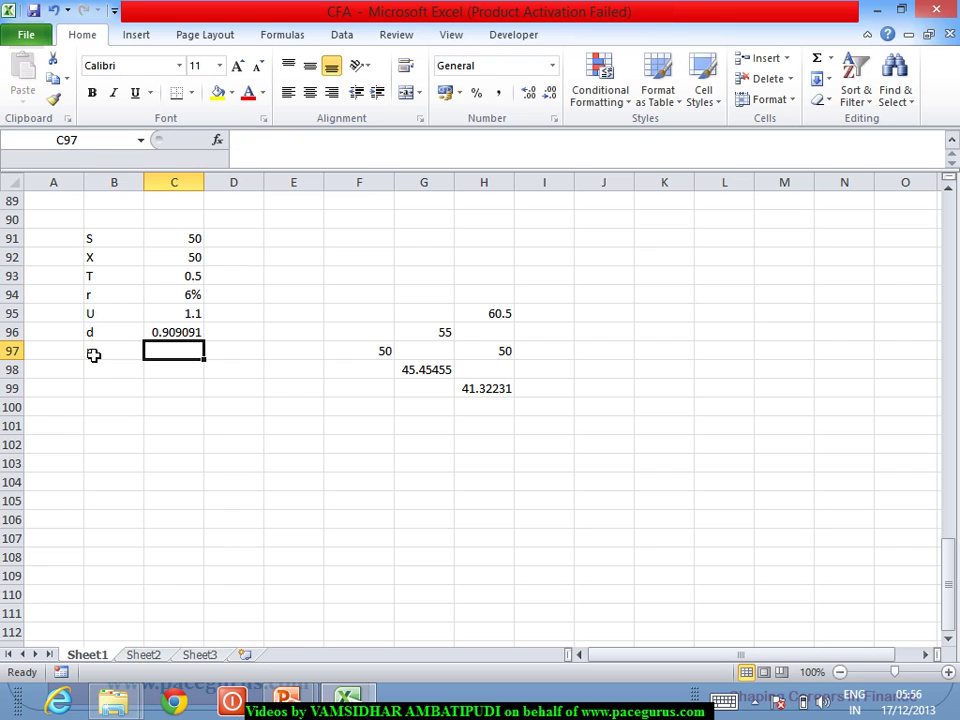
Calculate the risk-neutral up probability in C97 with the formula =(1+C94/4-C96)/(C95-C96)
type("=")
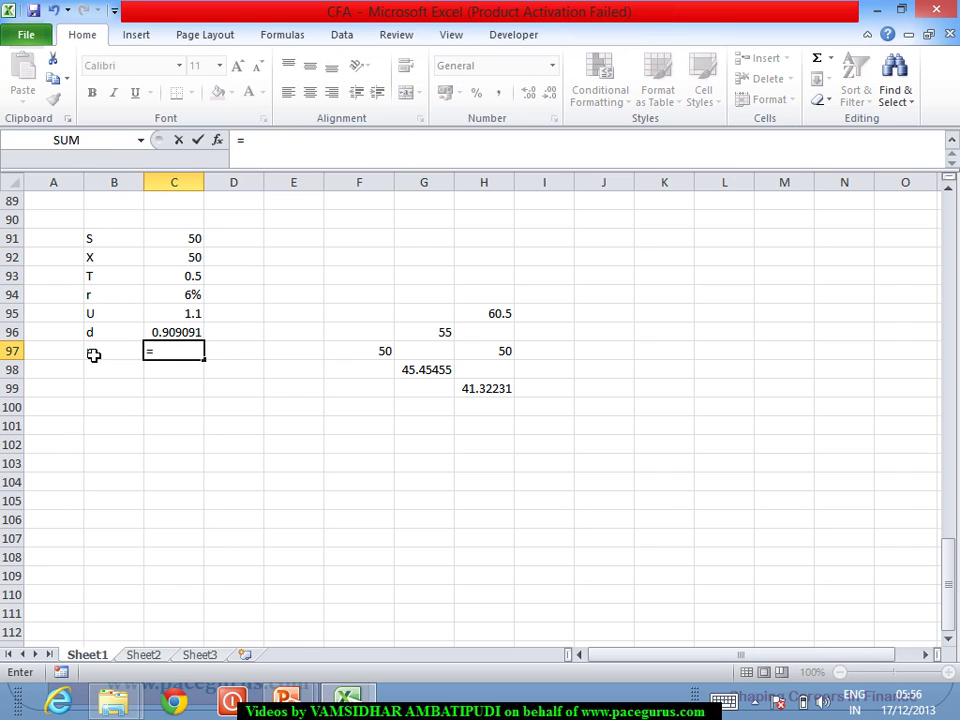
type("(1+")
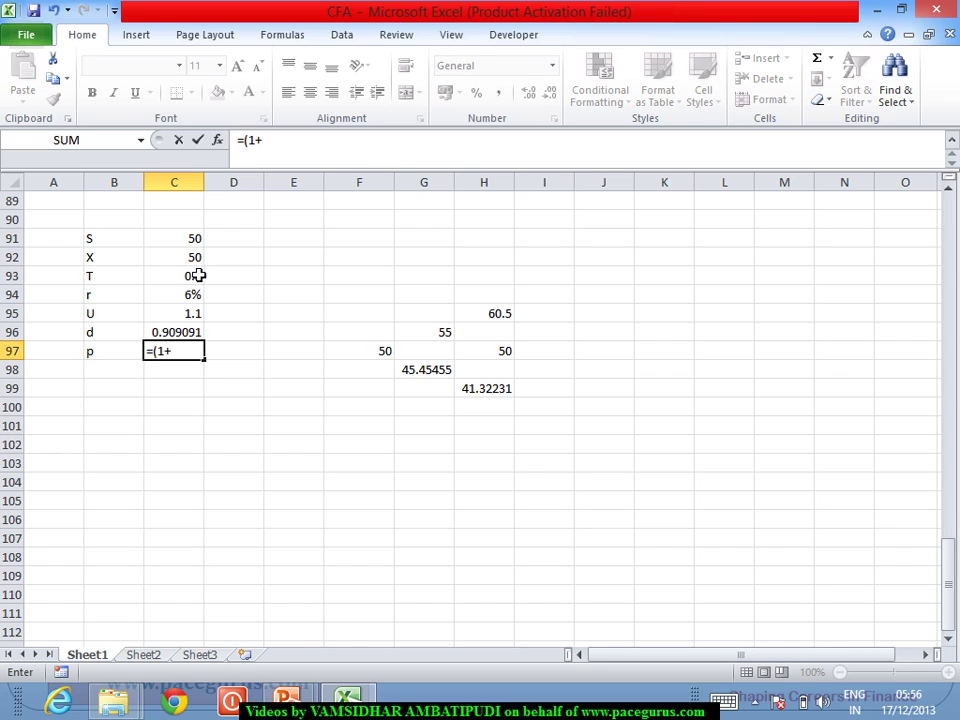
left_click(183, 299)
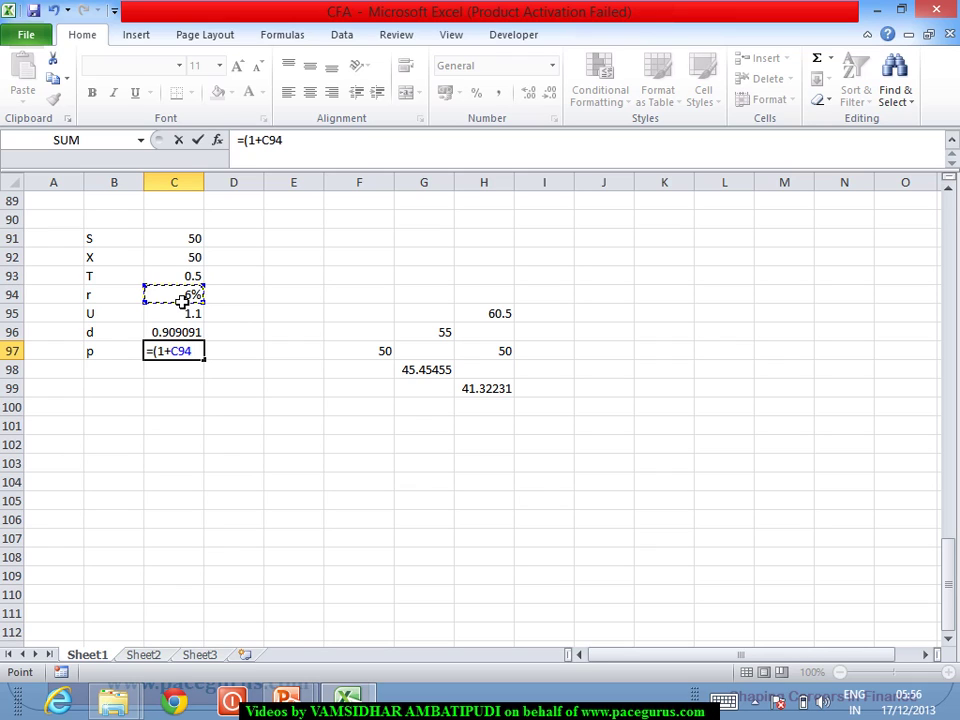
type("/4-")
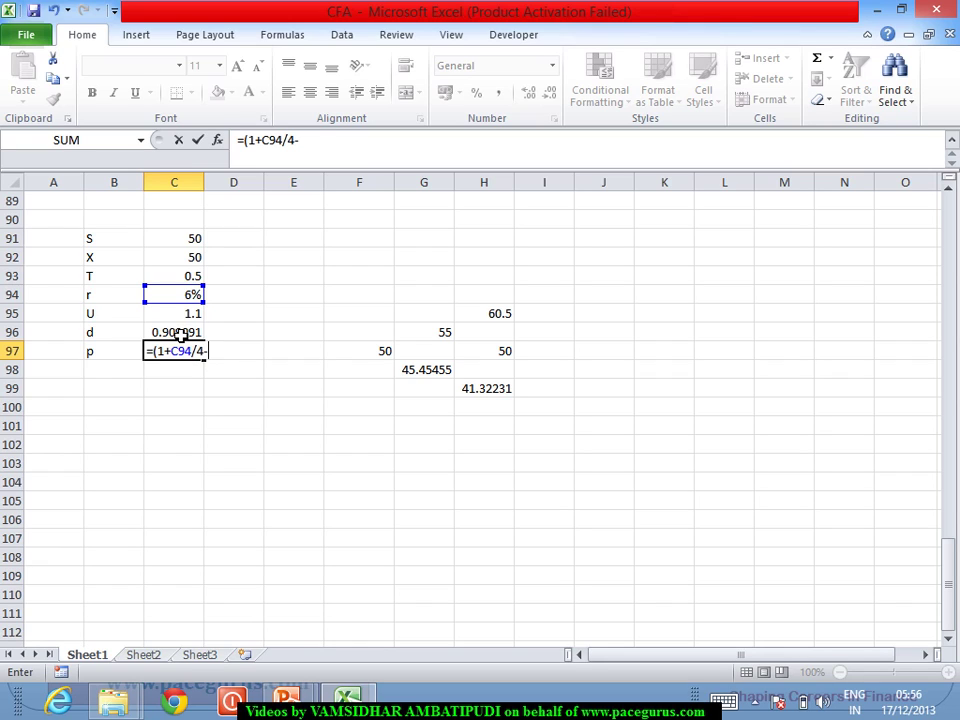
left_click(180, 335)
type(")/")
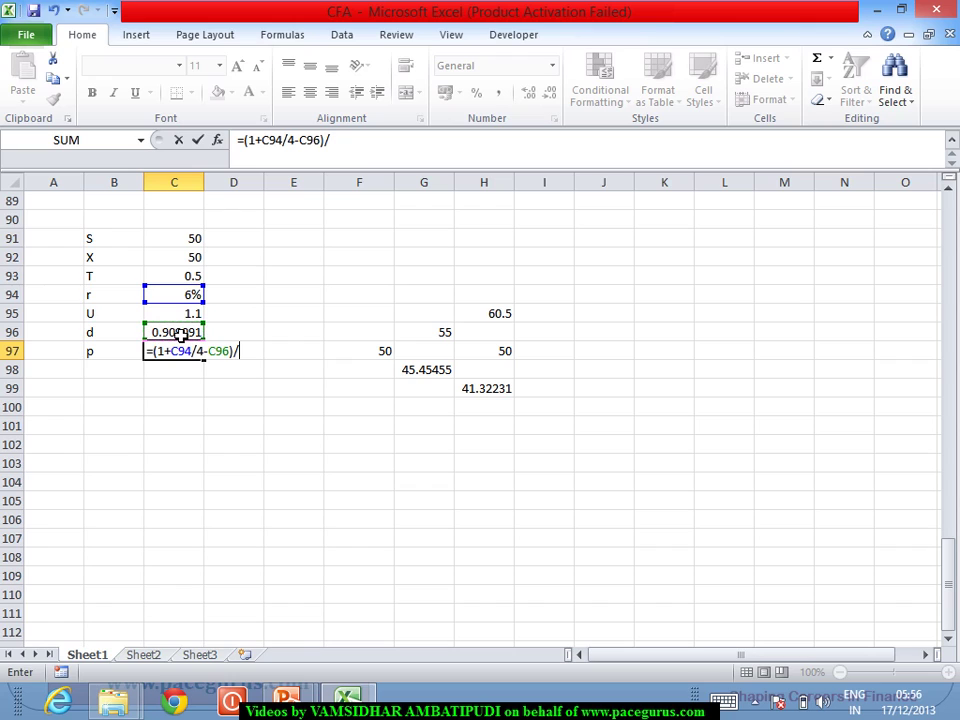
type("(")
left_click(170, 320)
type("-")
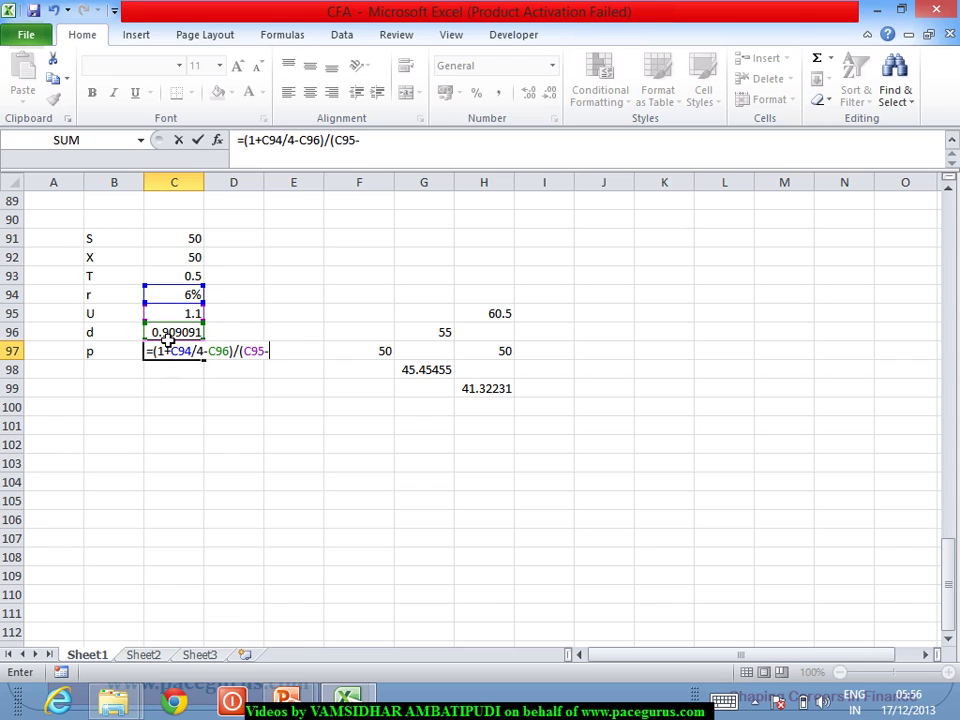
left_click(168, 338)
type(")")
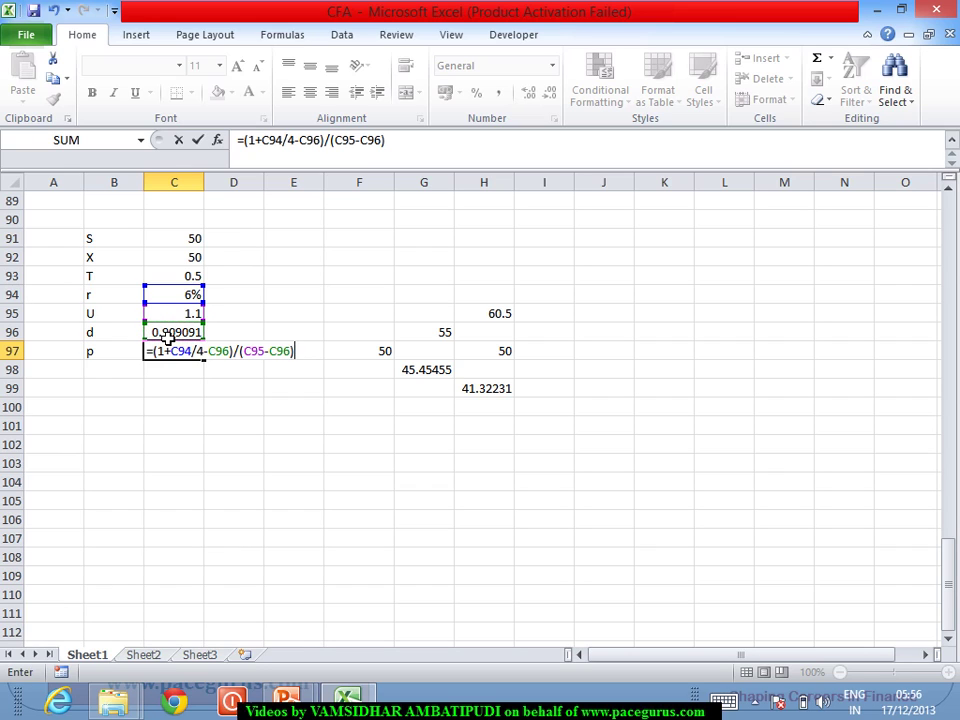
key("Return")
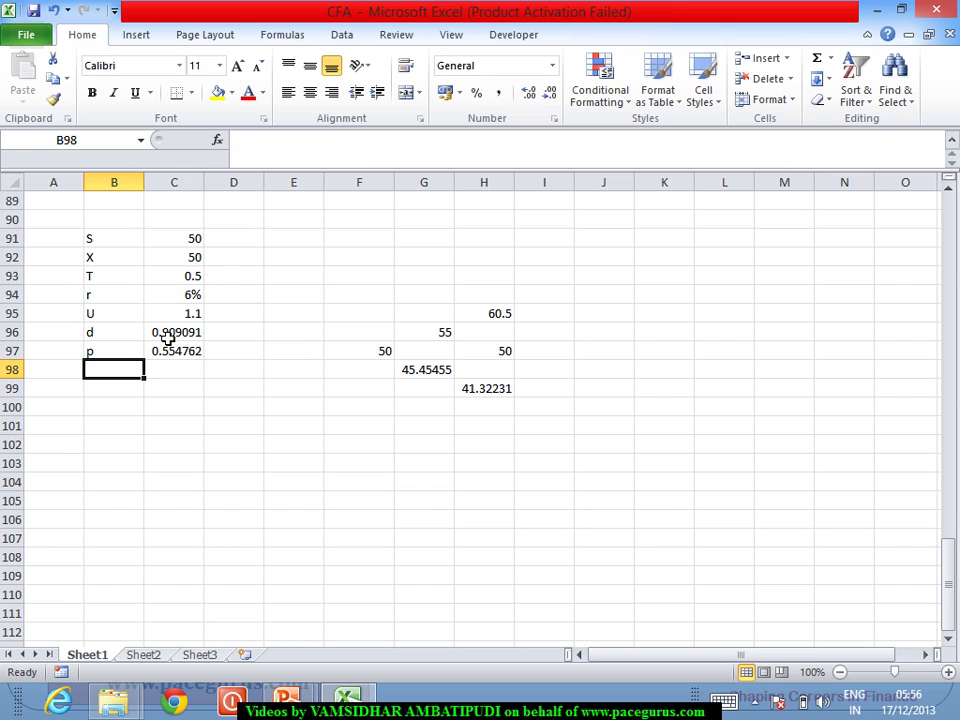
Add the down probability below p, labelled "1-p" in B98 with the formula =1-C97 in C98
type("1-p")
key("Tab")
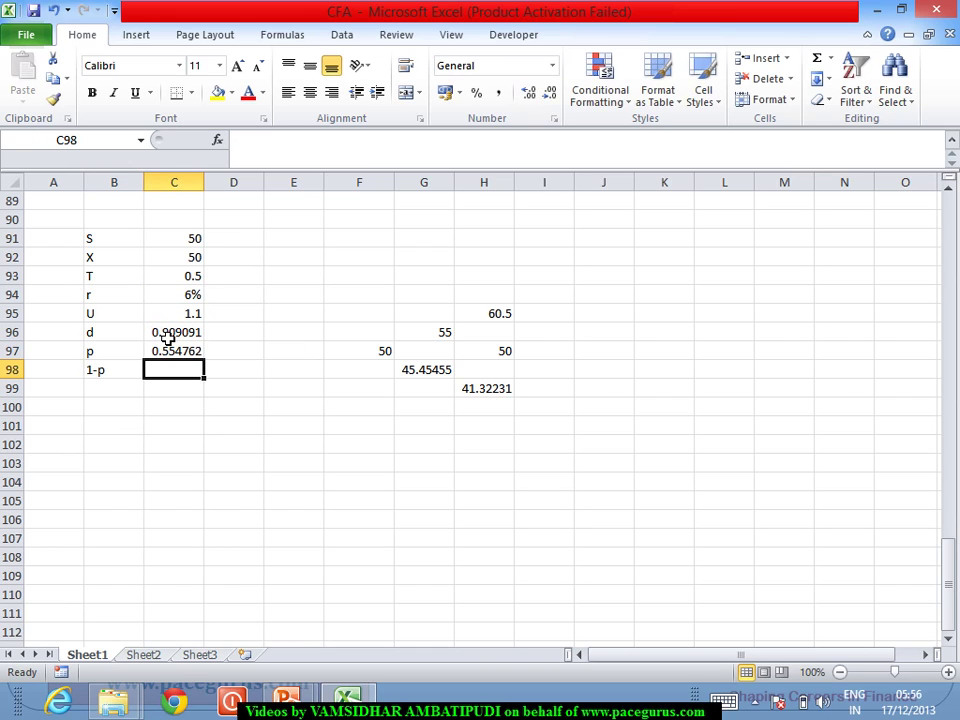
type("=1-C97")
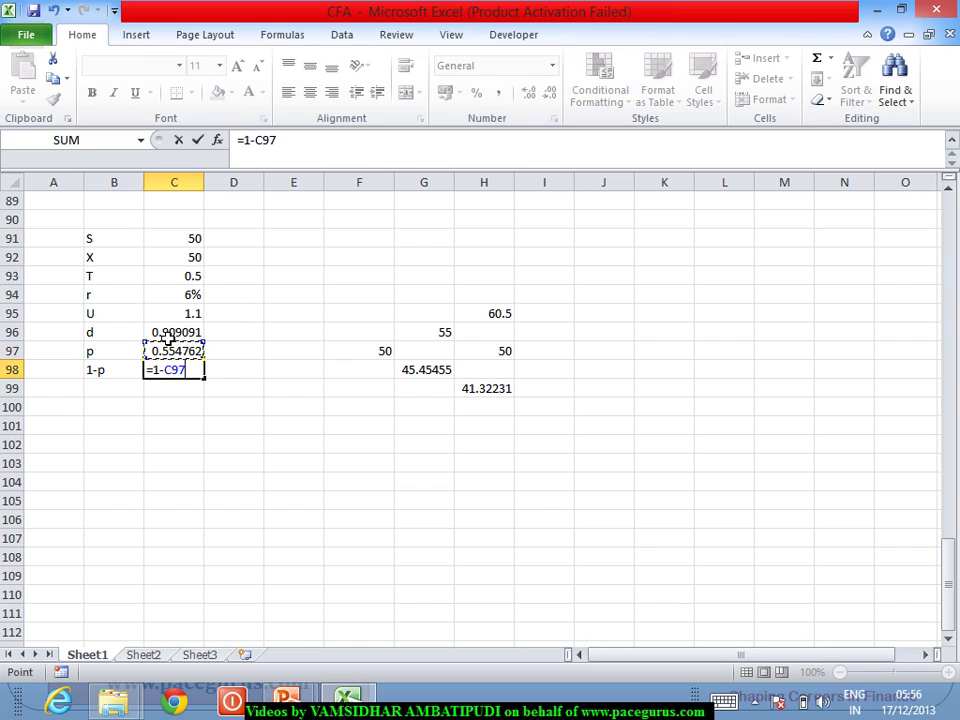
key("Return")
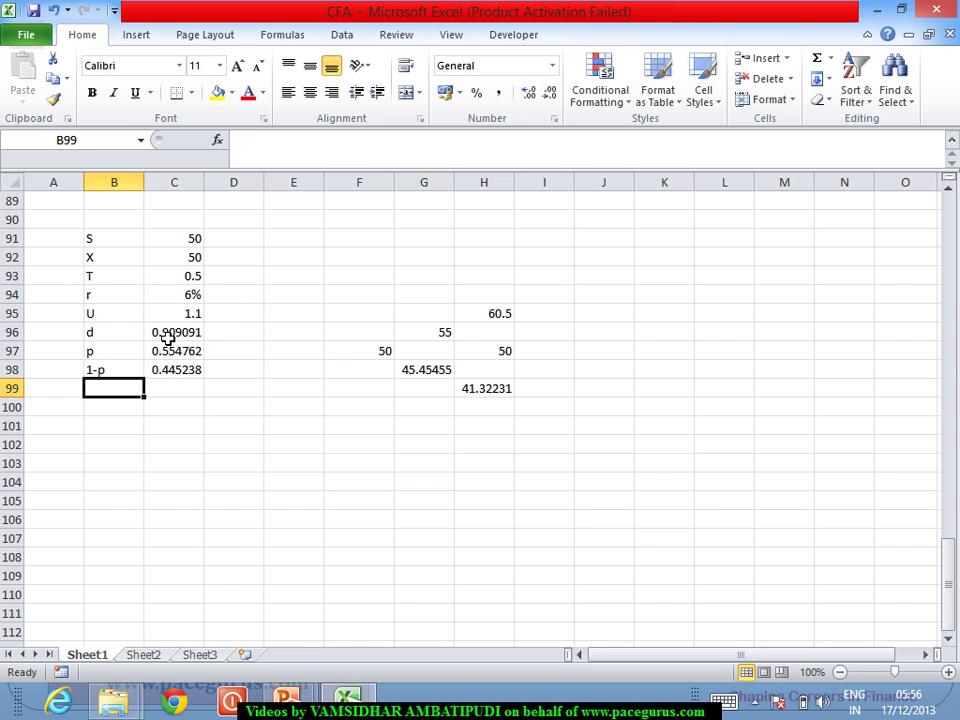
Calculate the call payoff for the up-up node in L95 as the stock price H95 minus the strike C92
left_click(728, 318)
type("=")
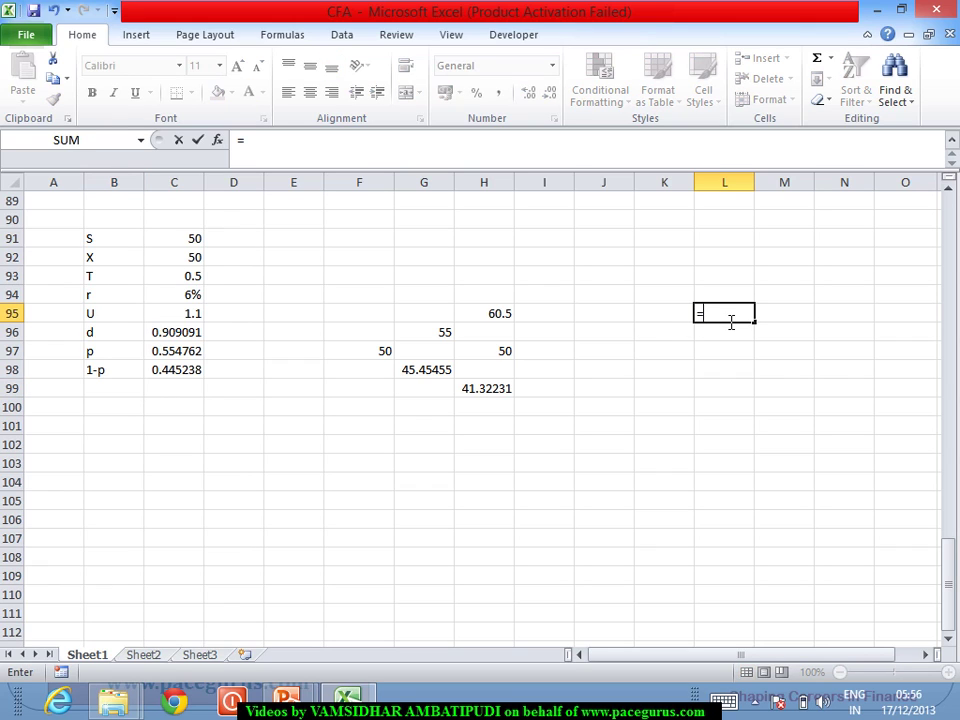
left_click(493, 320)
type("-")
left_click(180, 265)
key("Return")
Enter a call payoff of 0 for the middle node in L97 and for the down-down node in L99
key("Down")
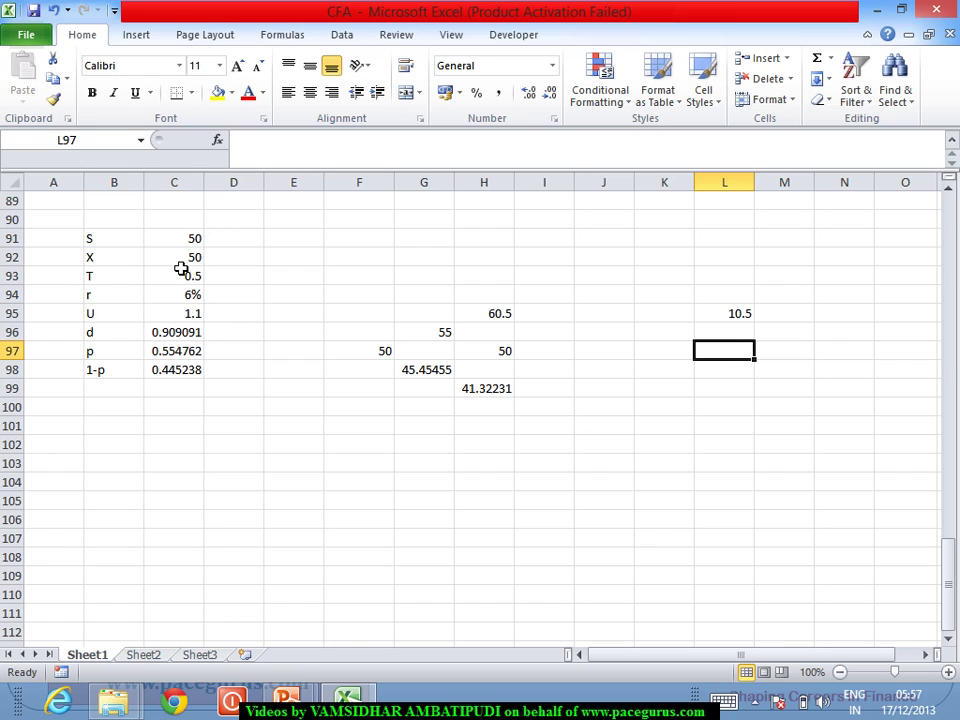
type("0")
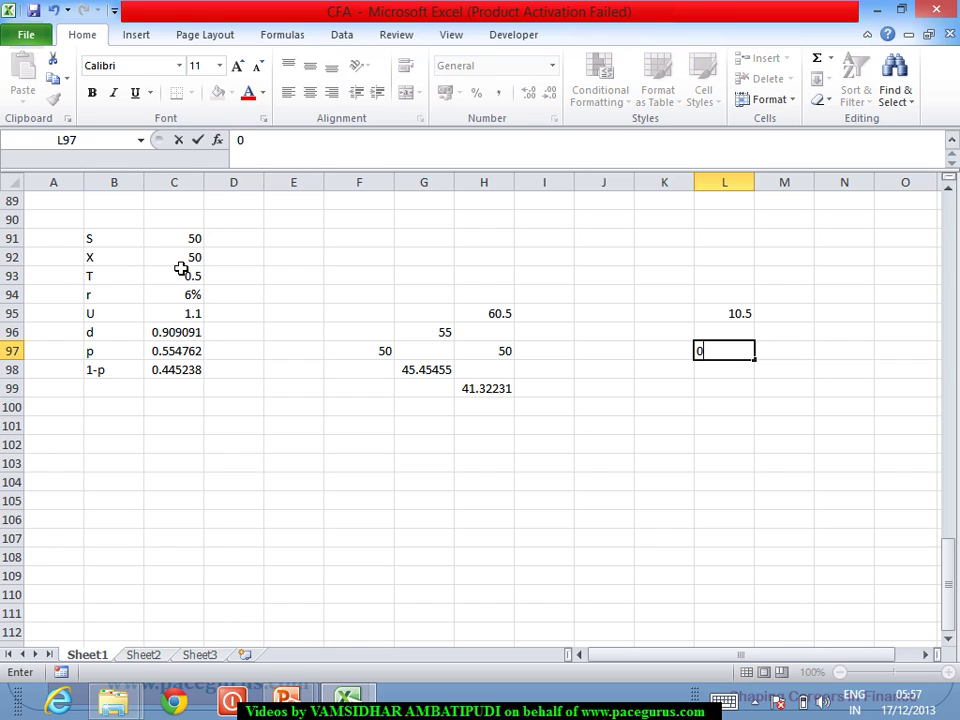
key("Return")
key("Down")
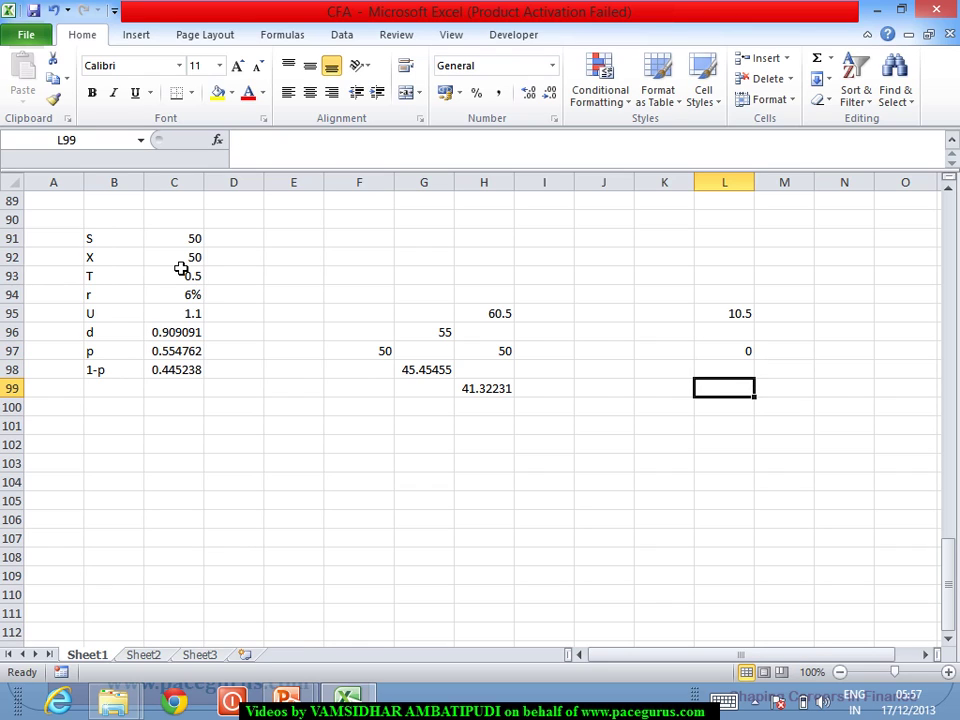
type("0")
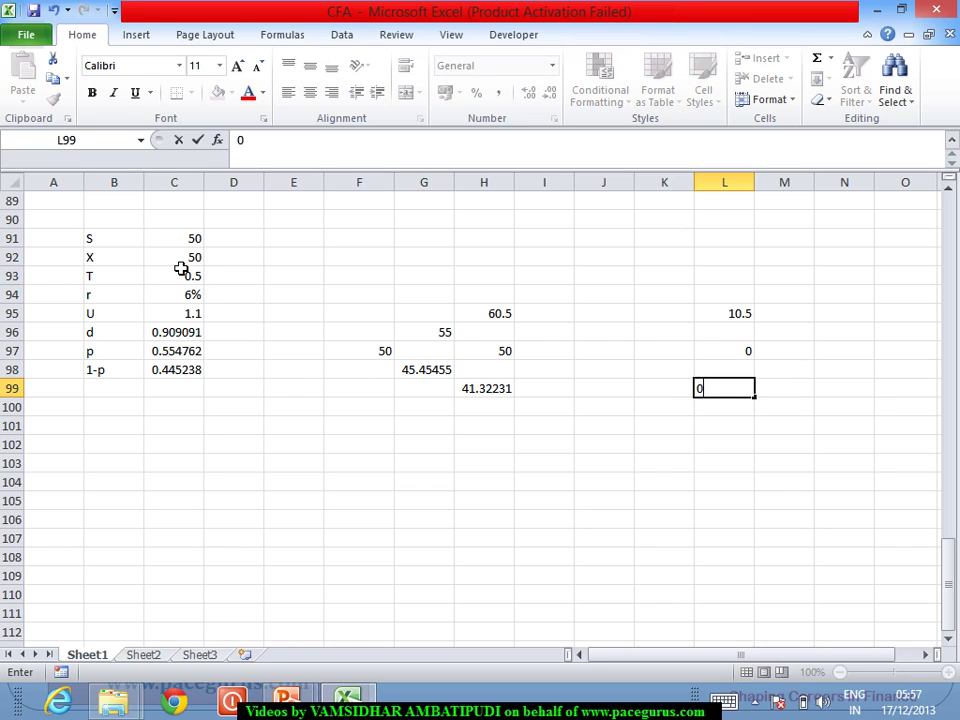
key("Return")
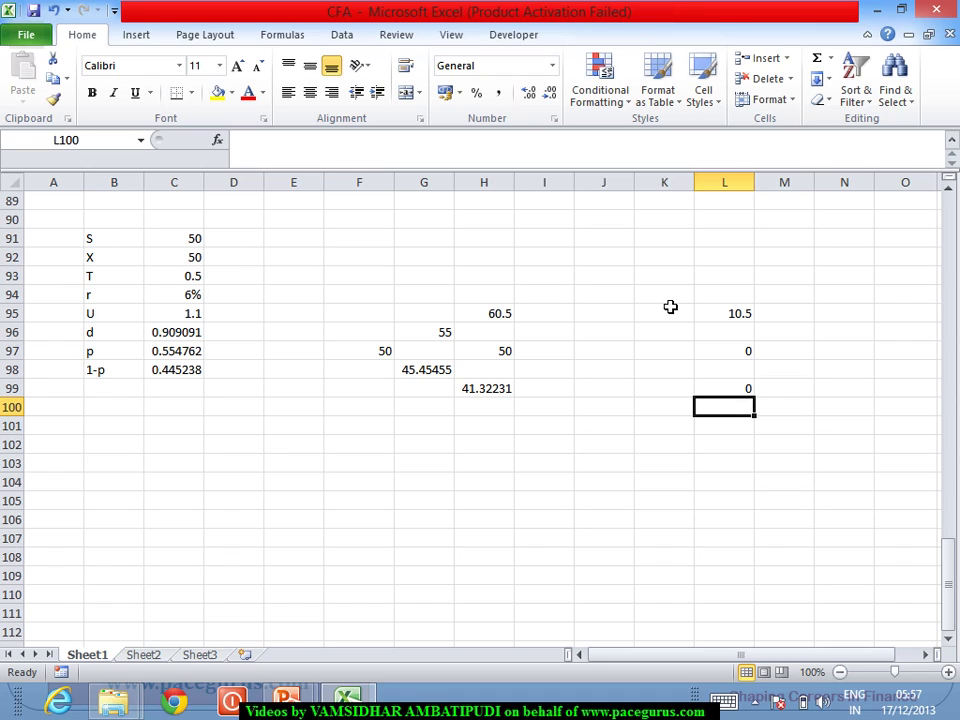
Calculate the expected call payoff at the first up node in L96 with =C97*L95+C98*L97
left_click(731, 340)
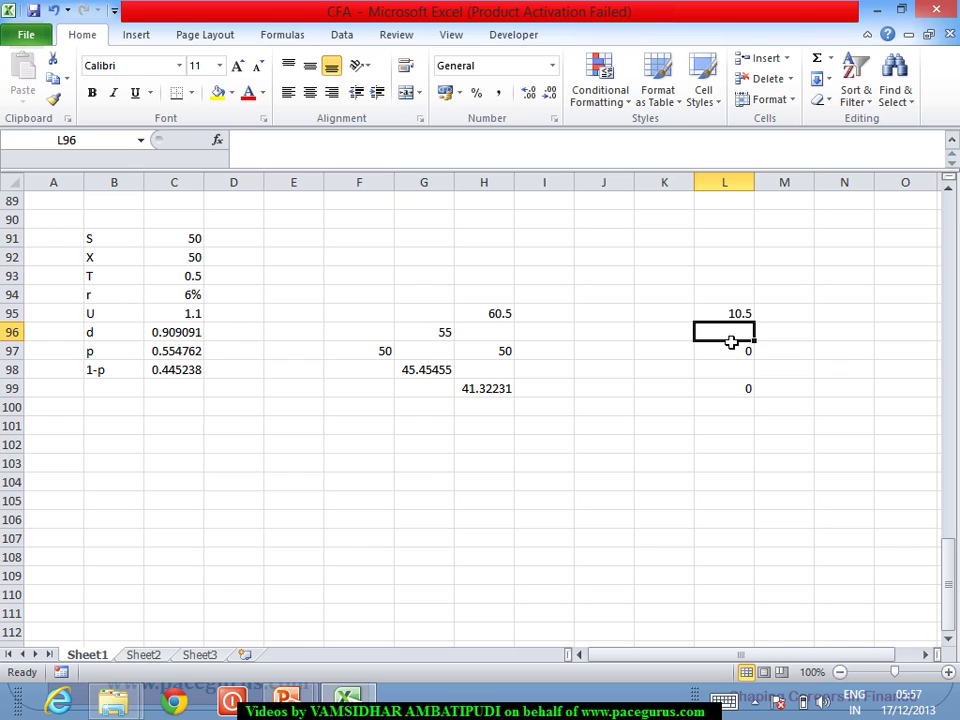
type("=")
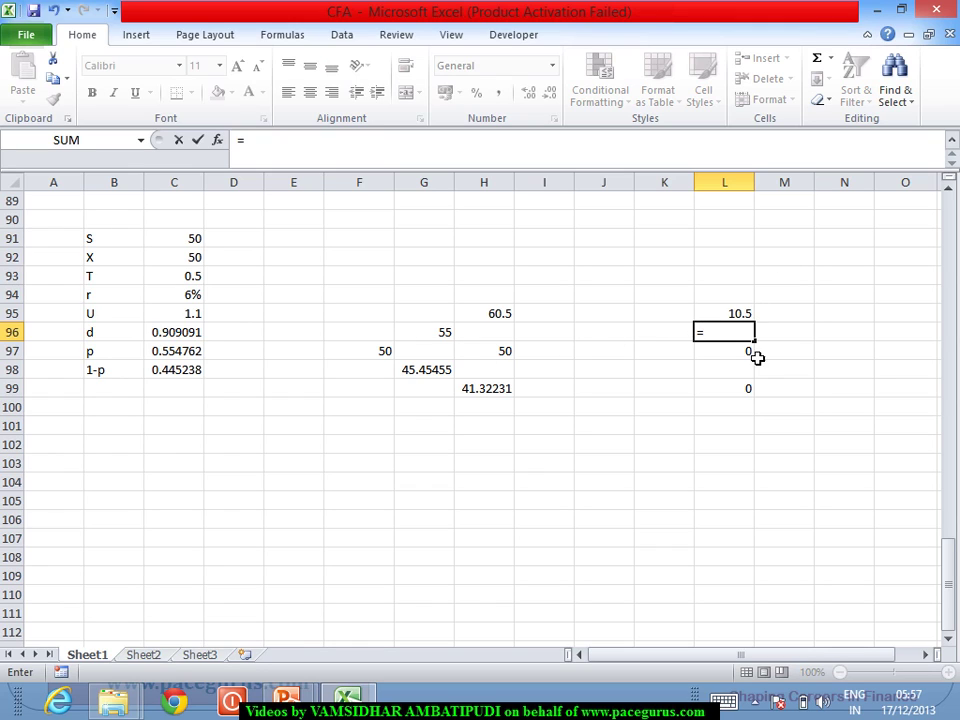
left_click(180, 354)
type("*")
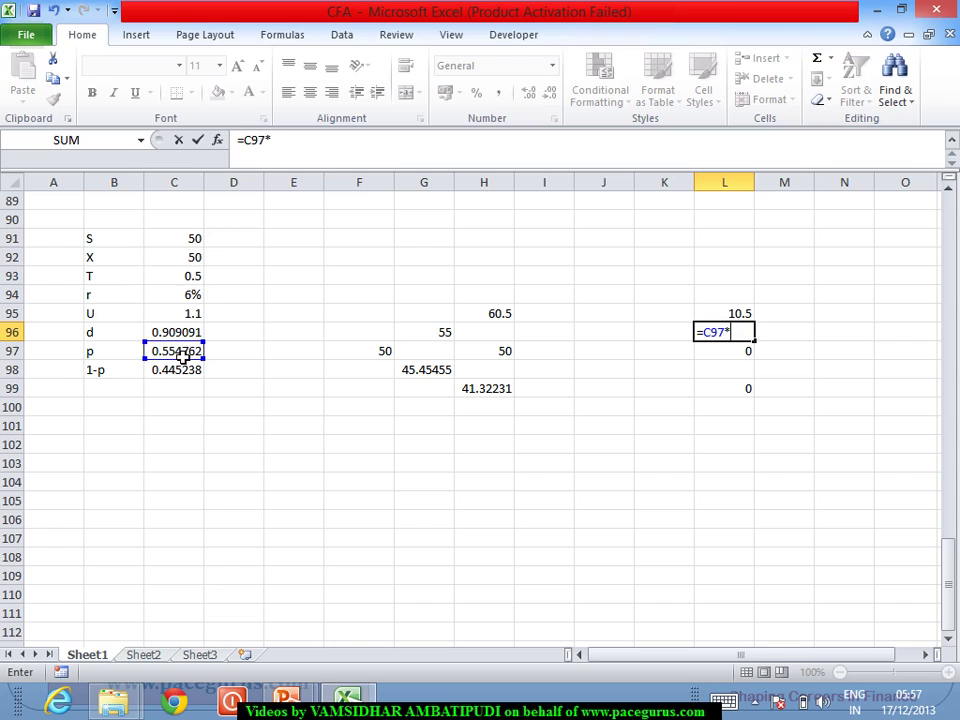
left_click(721, 323)
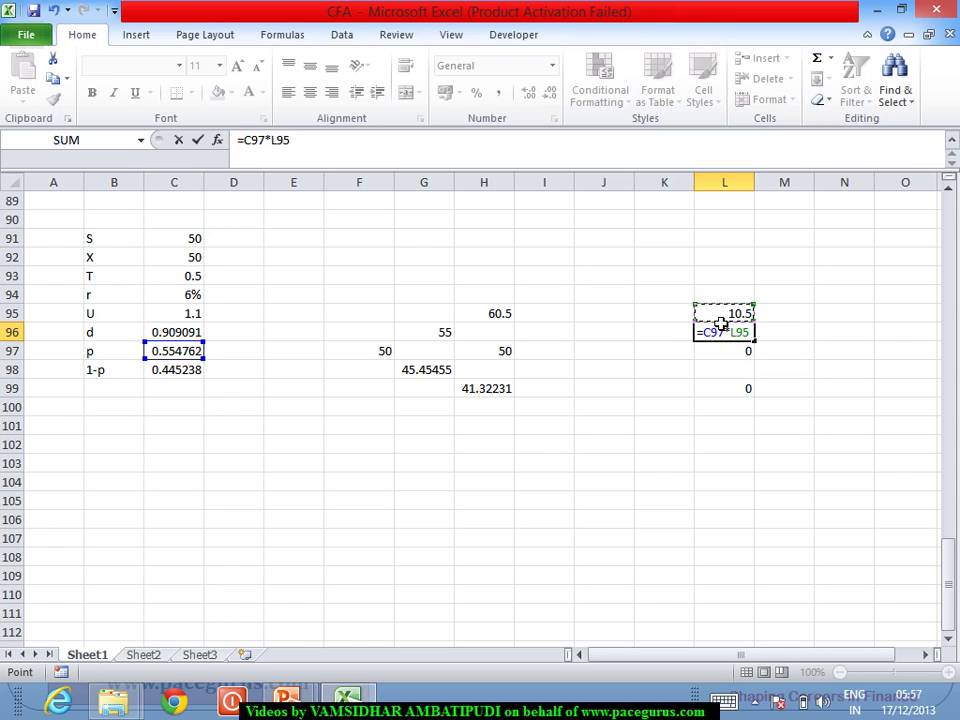
type("+")
left_click(178, 371)
type("*")
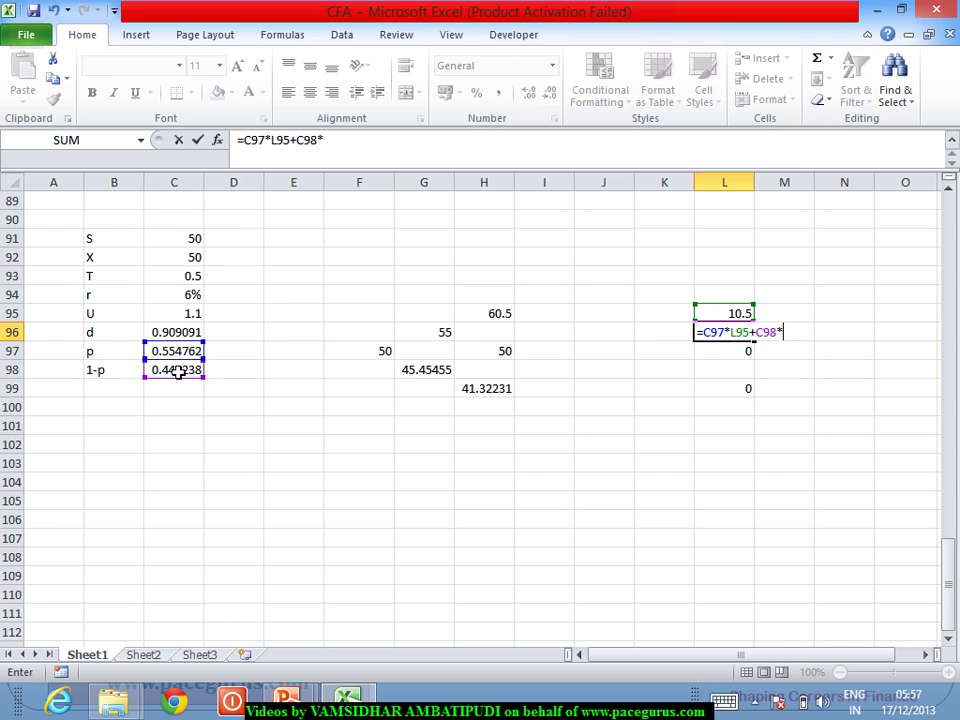
left_click(741, 356)
key("Return")
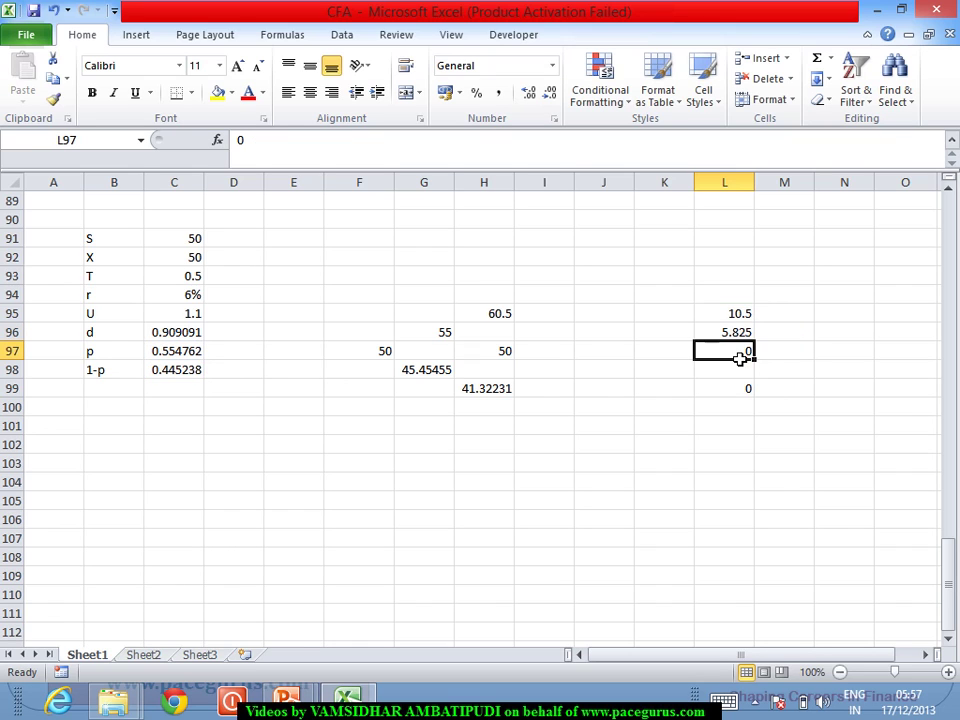
Calculate the expected call payoff at the first down node in L98 with =C97*L97+C98*L99
key("Return")
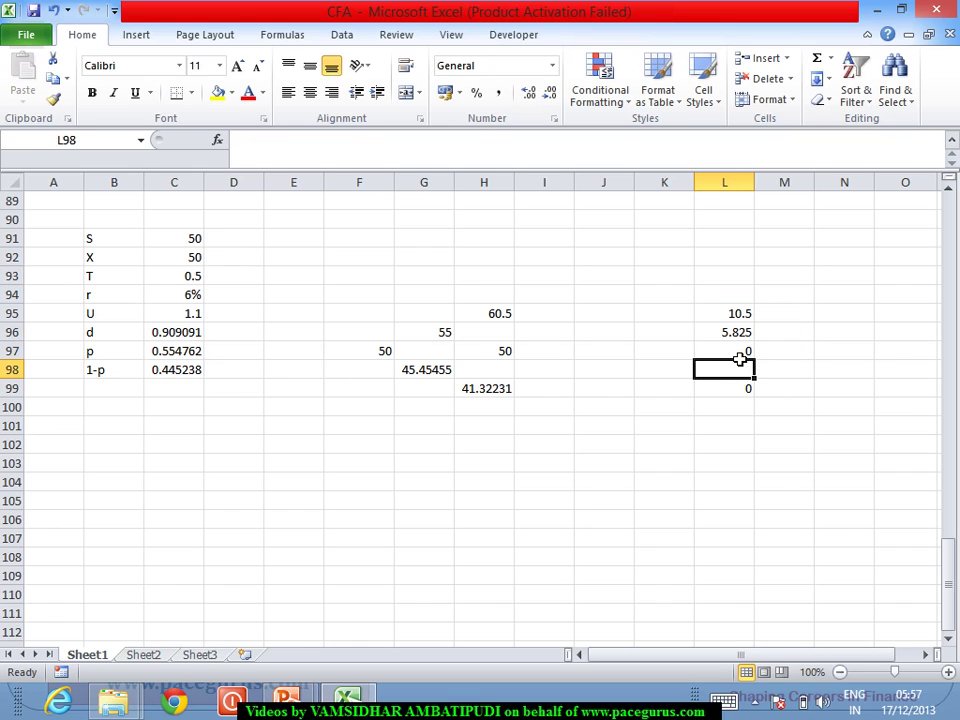
type("=")
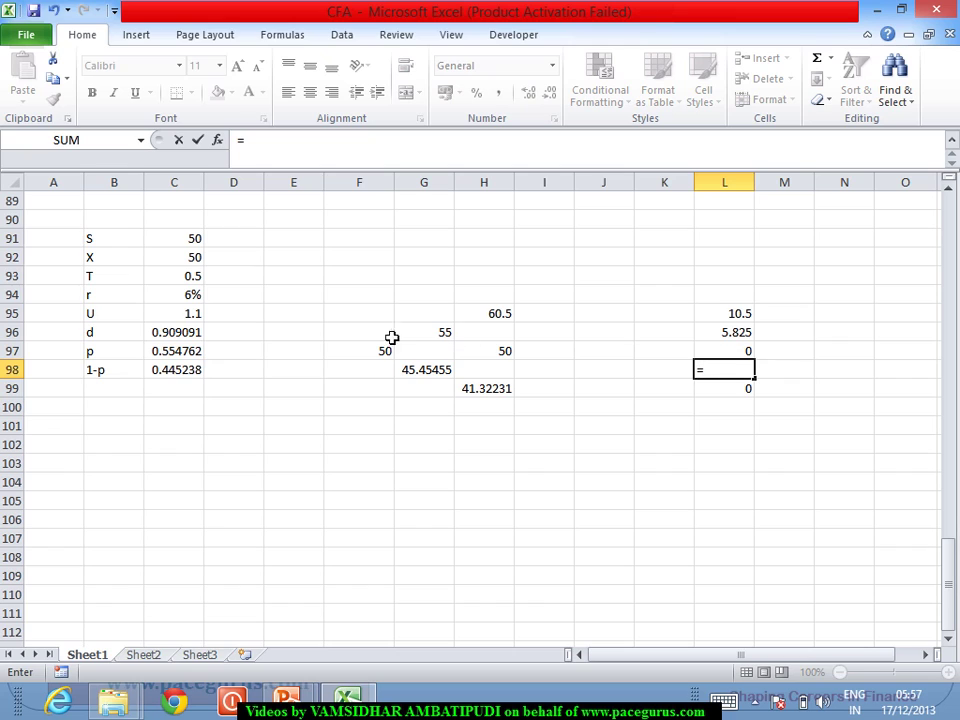
left_click(171, 356)
type("*")
left_click(735, 356)
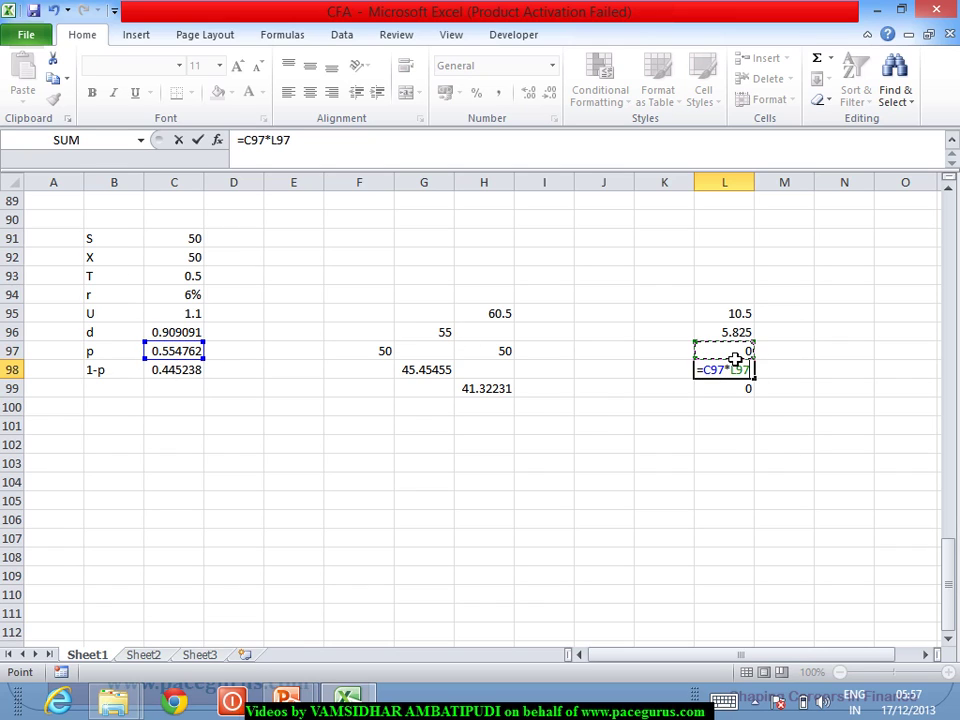
type("+")
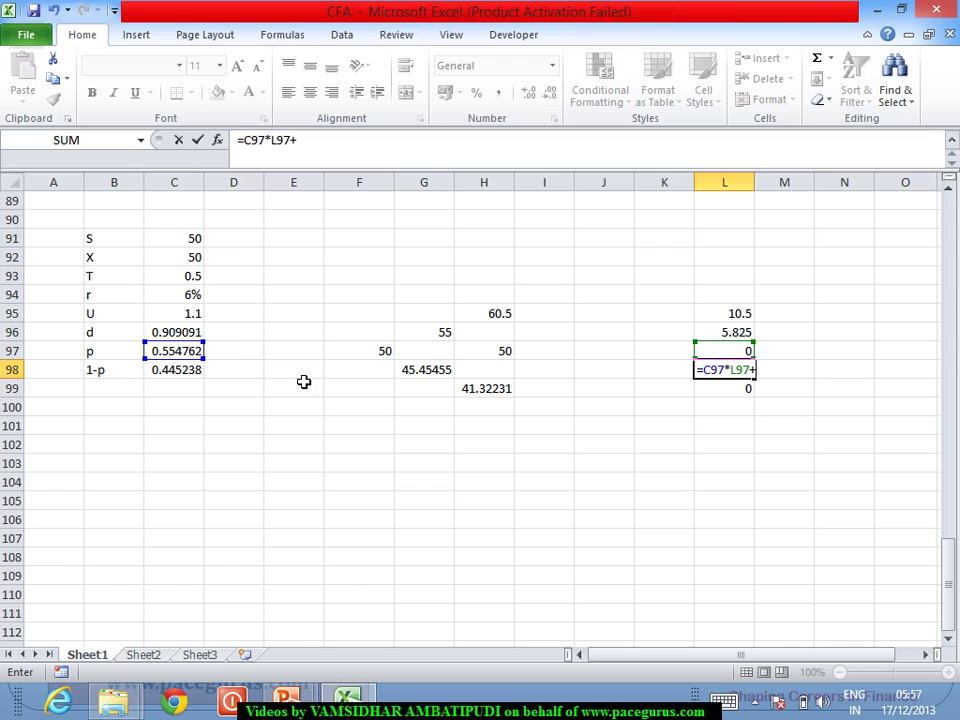
left_click(173, 375)
type("*")
left_click(726, 395)
key("Return")
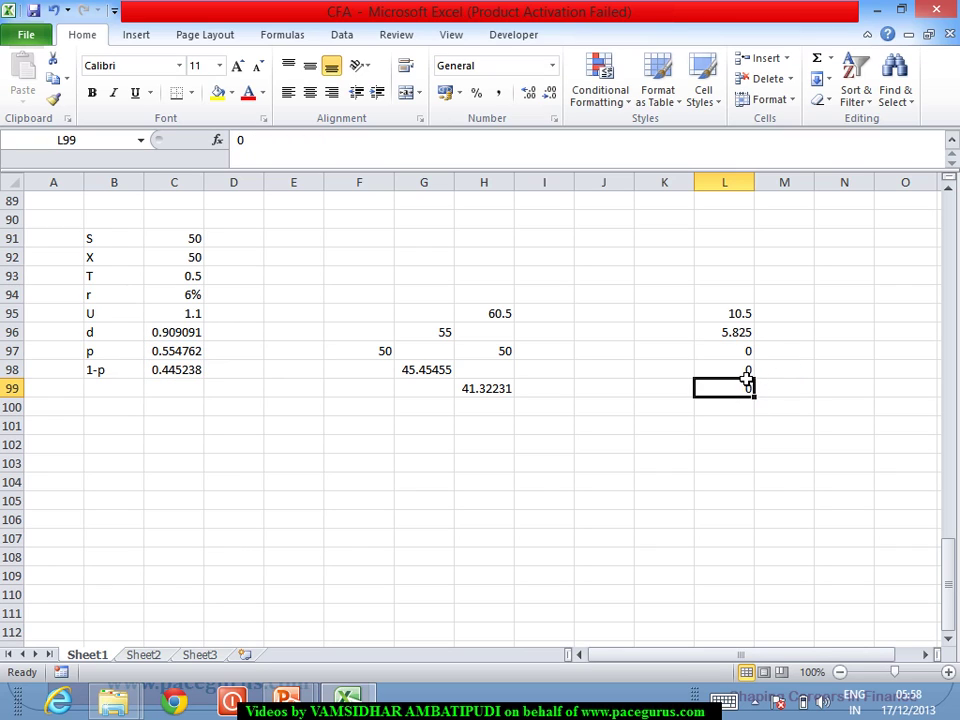
Discount the expected call payoff at the first up node in K96 with =L96/(1+C94)^0.25
left_click(747, 374)
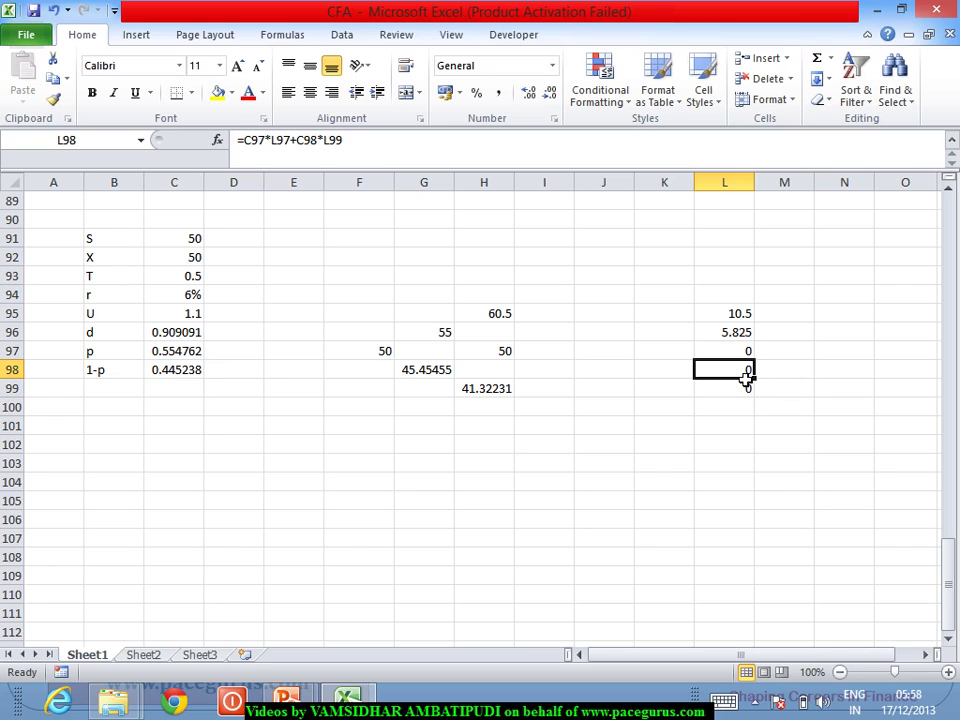
left_click(666, 336)
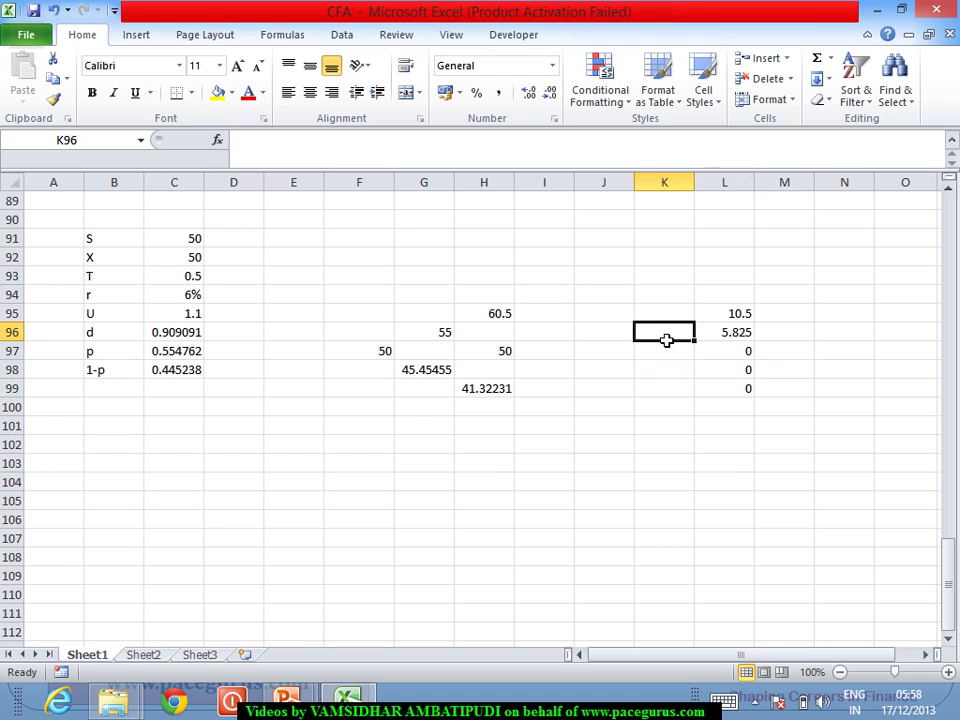
left_click(739, 338)
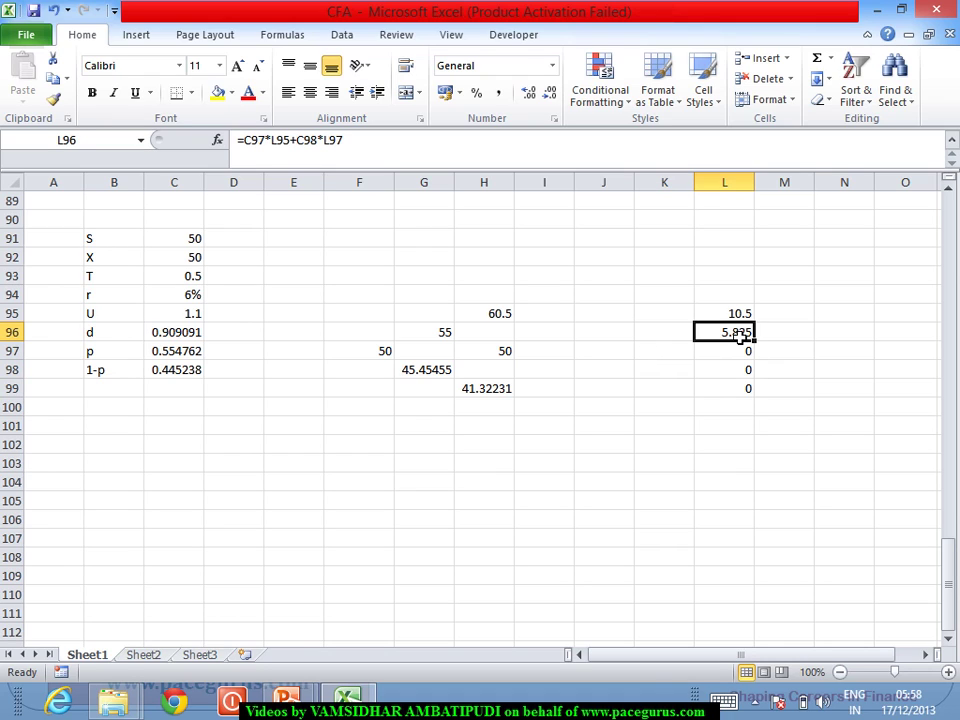
left_click(684, 341)
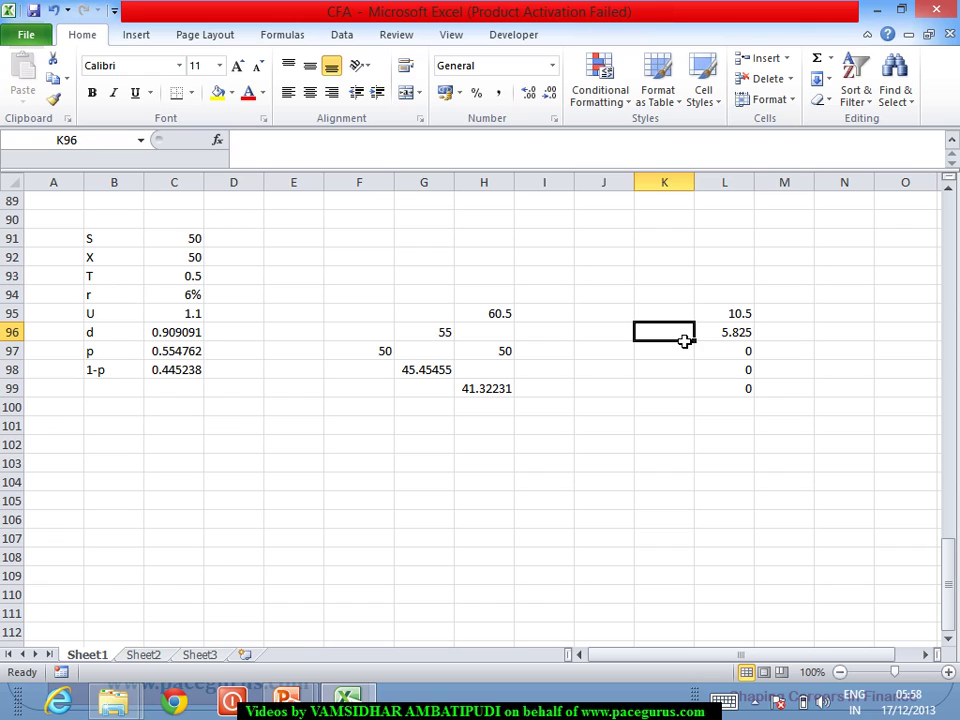
type("=")
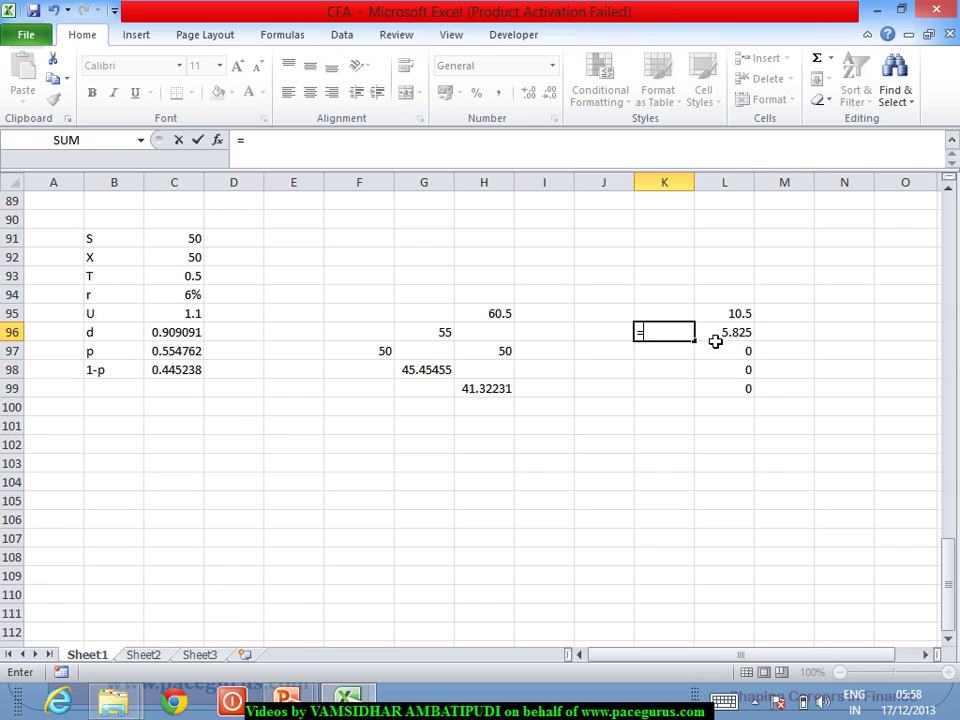
left_click(720, 340)
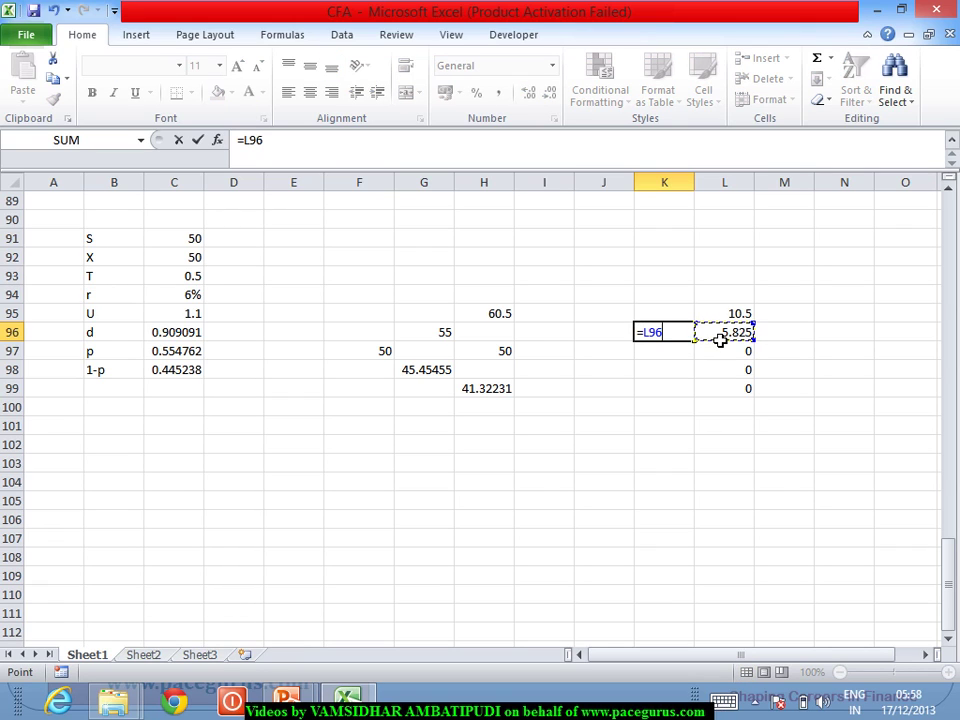
type("/(1+")
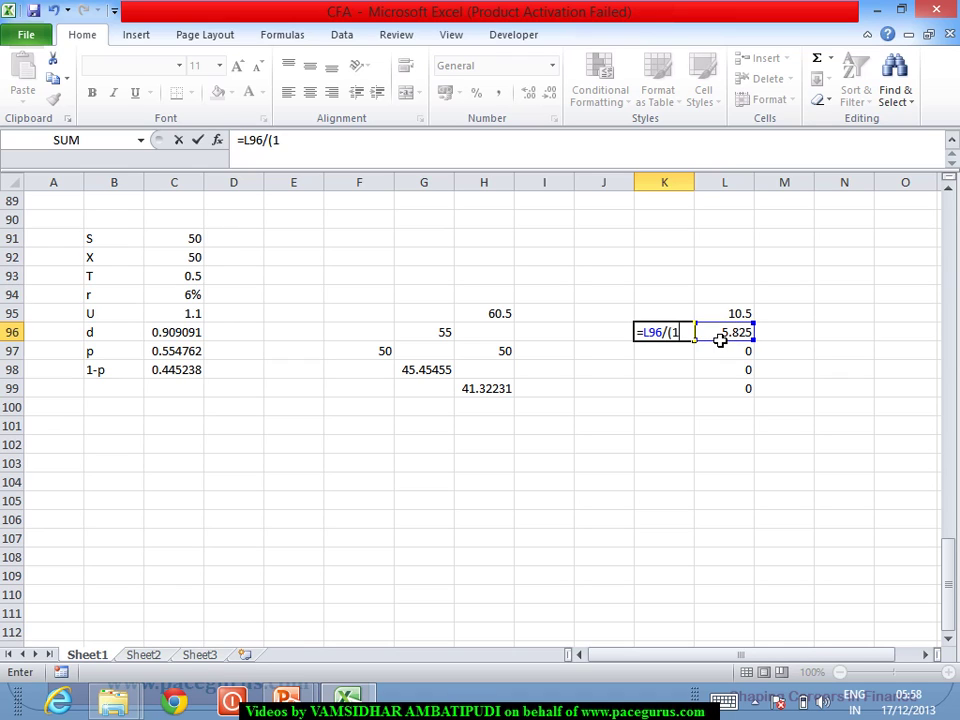
left_click(189, 296)
type(")")
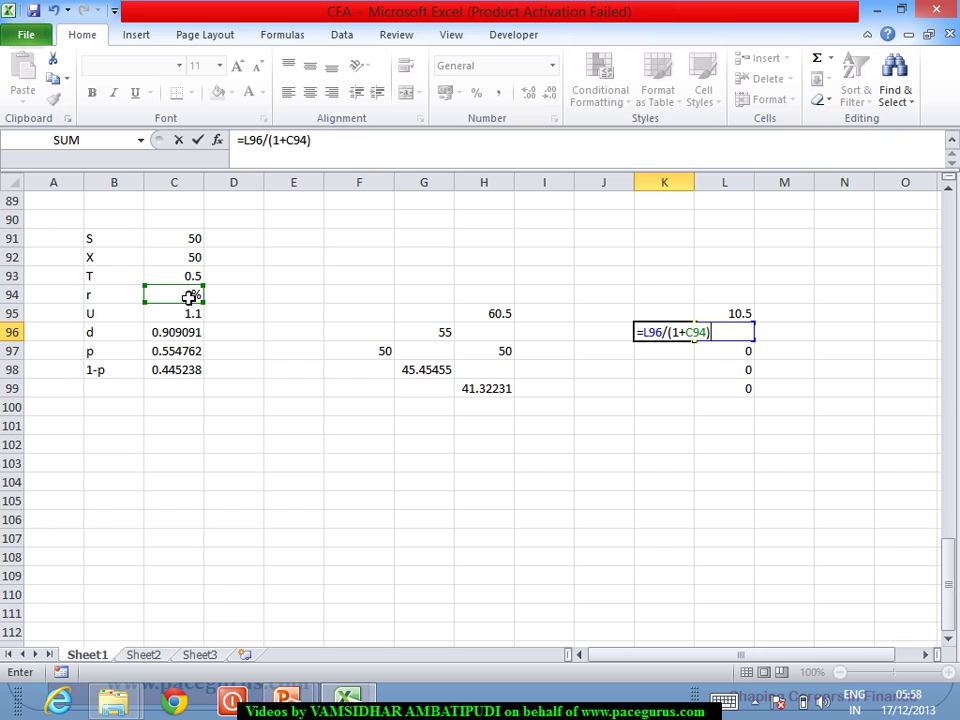
type("^0.25")
key("Return")
Discount the expected call payoff at the first down node in K98 with =L98/(1+C94)^0.25
key("Down")
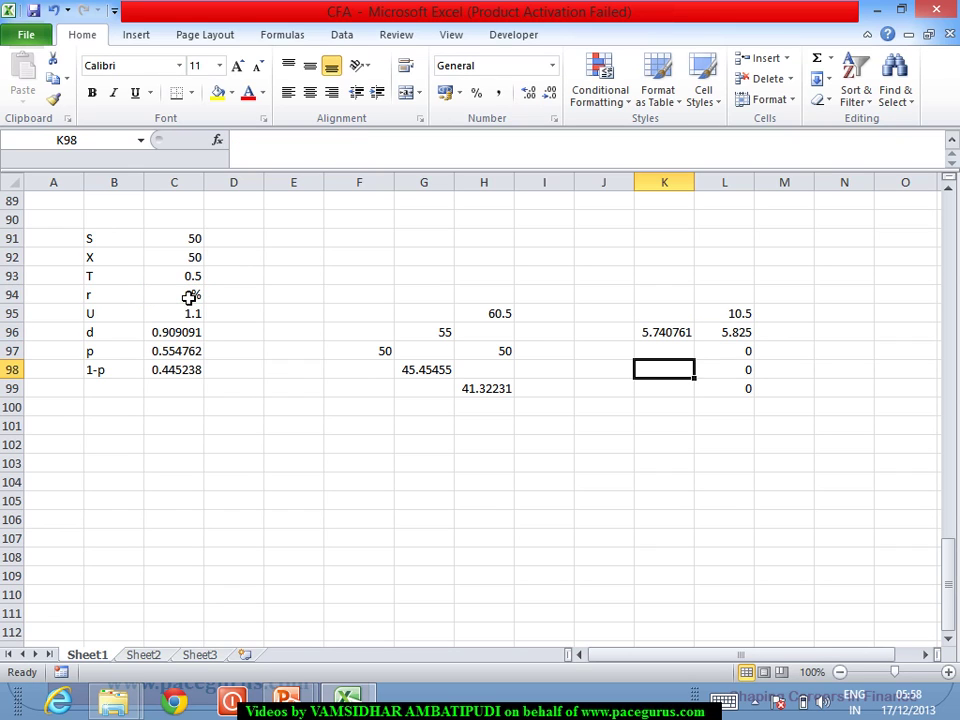
type("=")
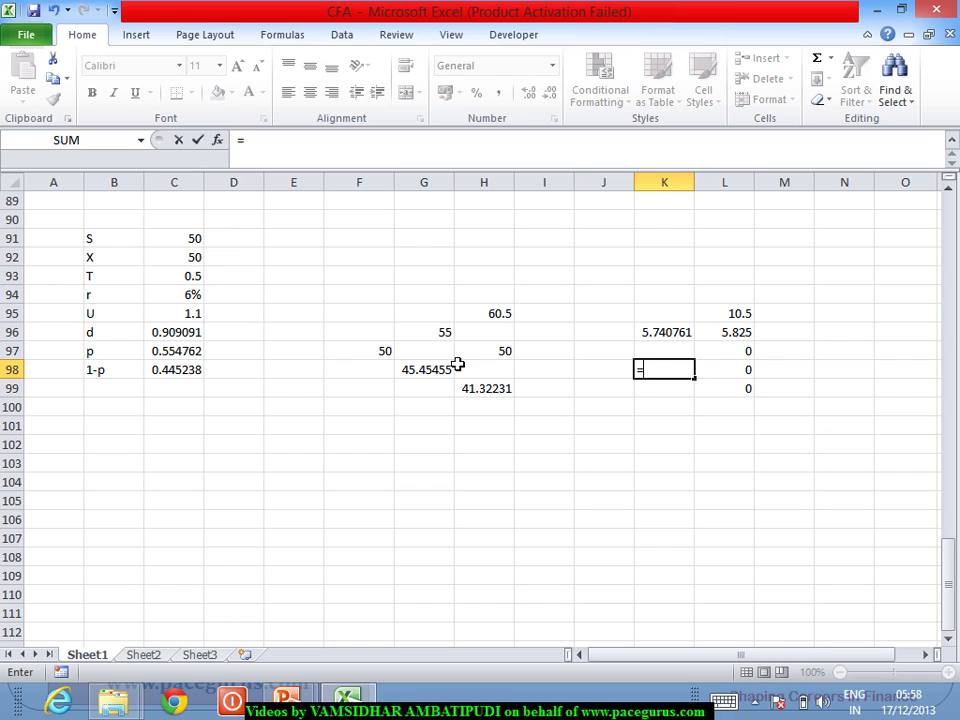
left_click(739, 371)
type("/(1+")
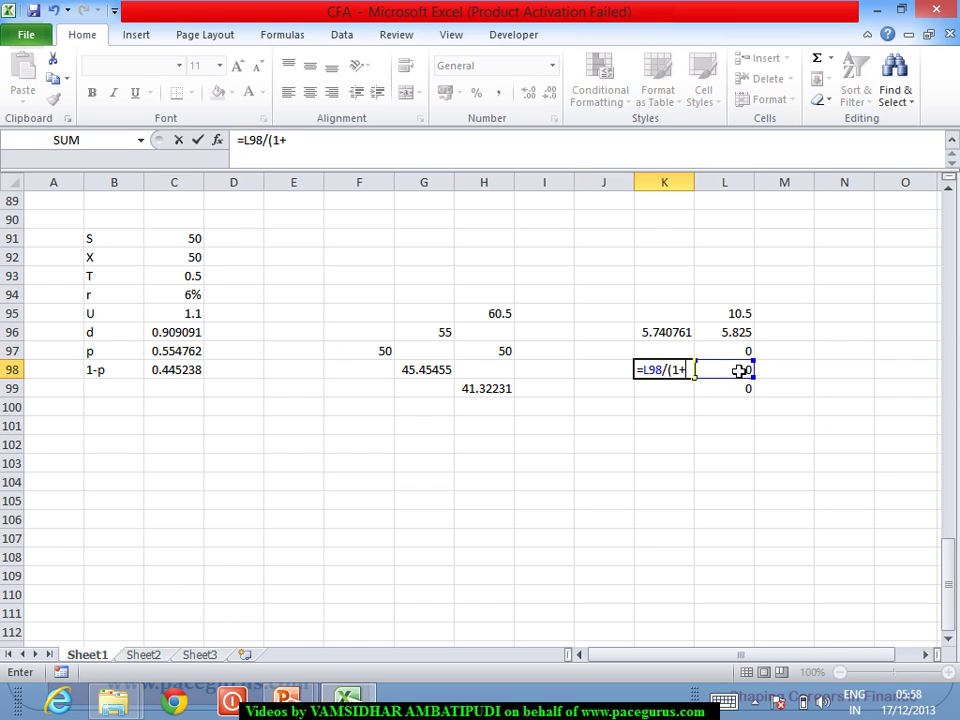
left_click(197, 297)
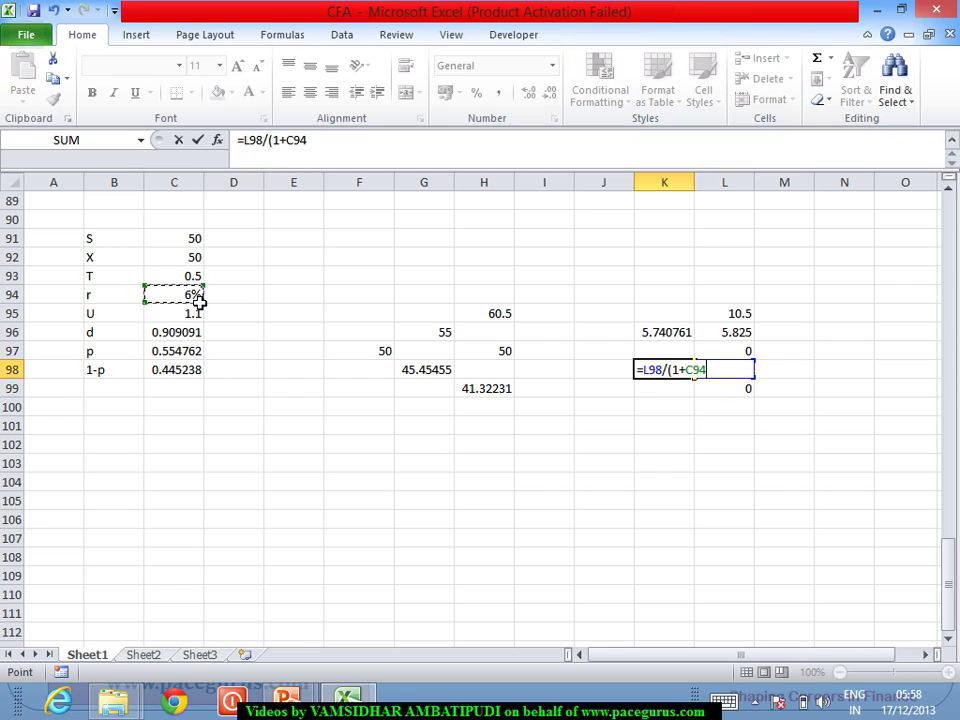
type(")^0.25")
key("Return")
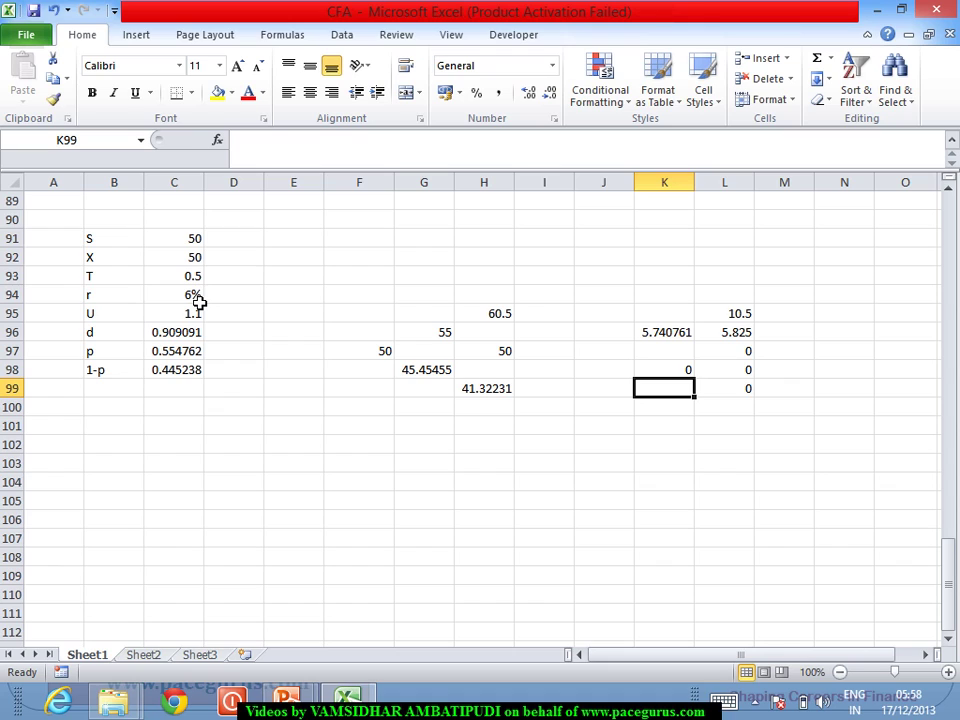
Calculate the probability-weighted call value in K97 from the discounted up and down node values with =C97*K96+C98*K98
key("Up")
key("Up")
key("Up")
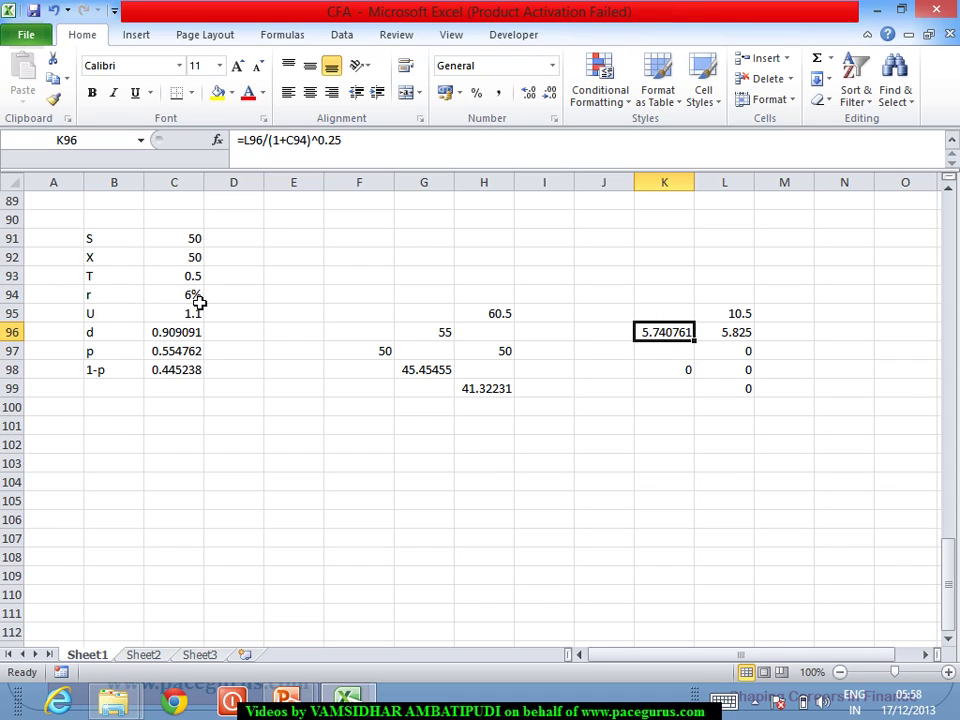
key("Down")
key("Down")
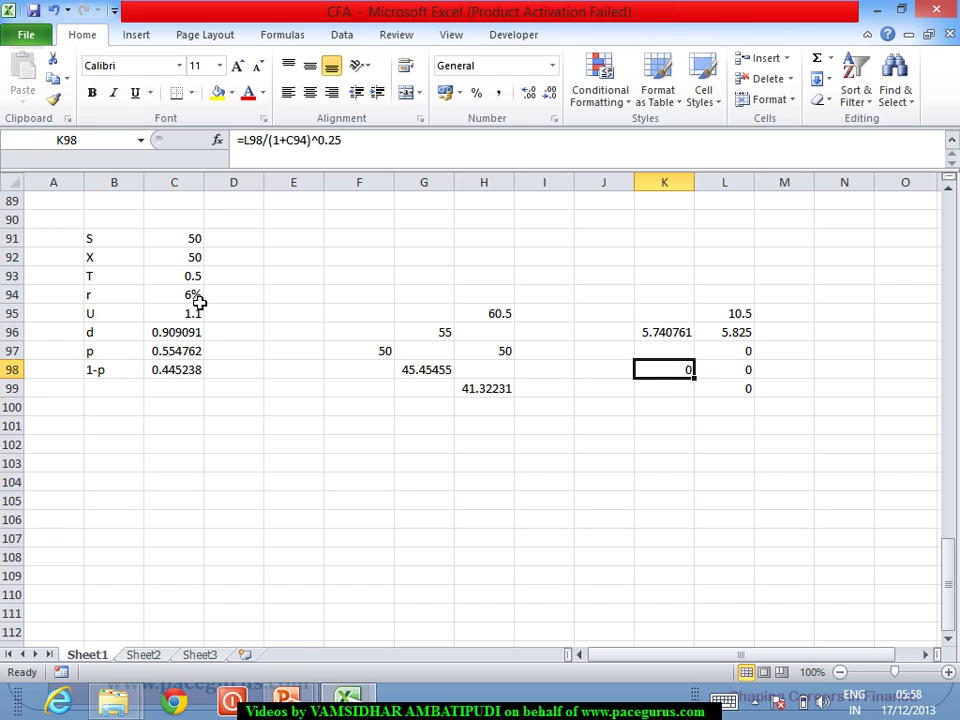
key("Up")
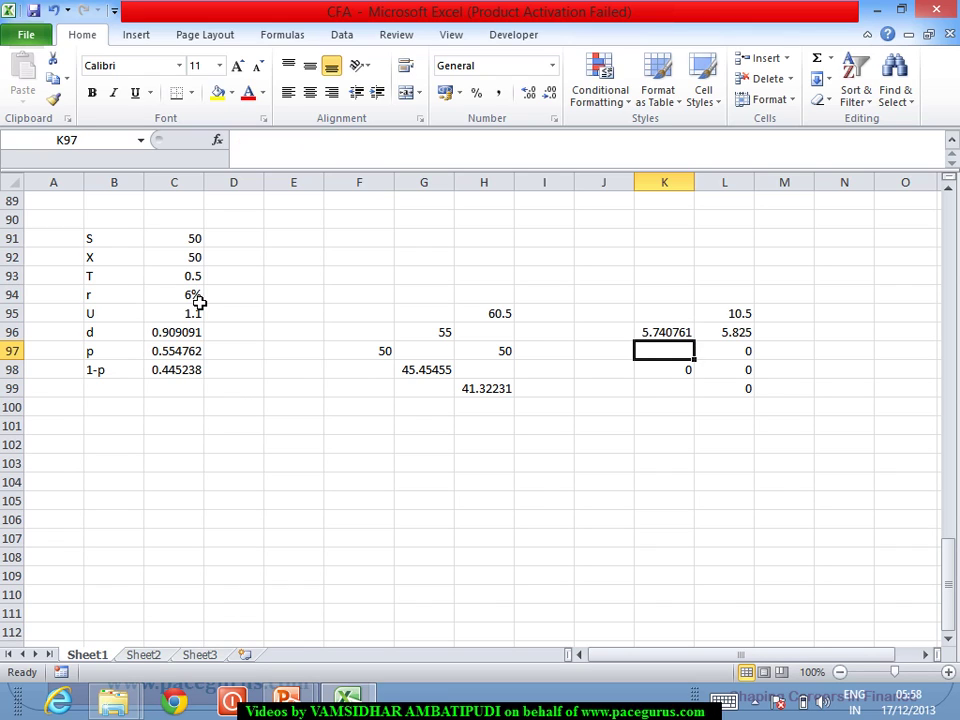
type("=")
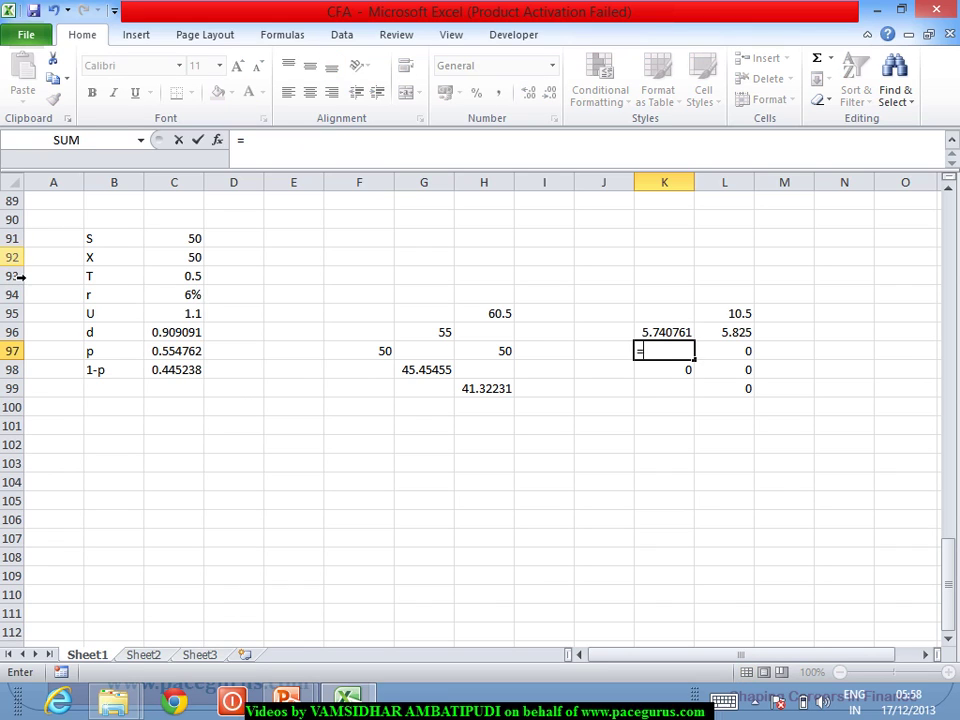
left_click(183, 357)
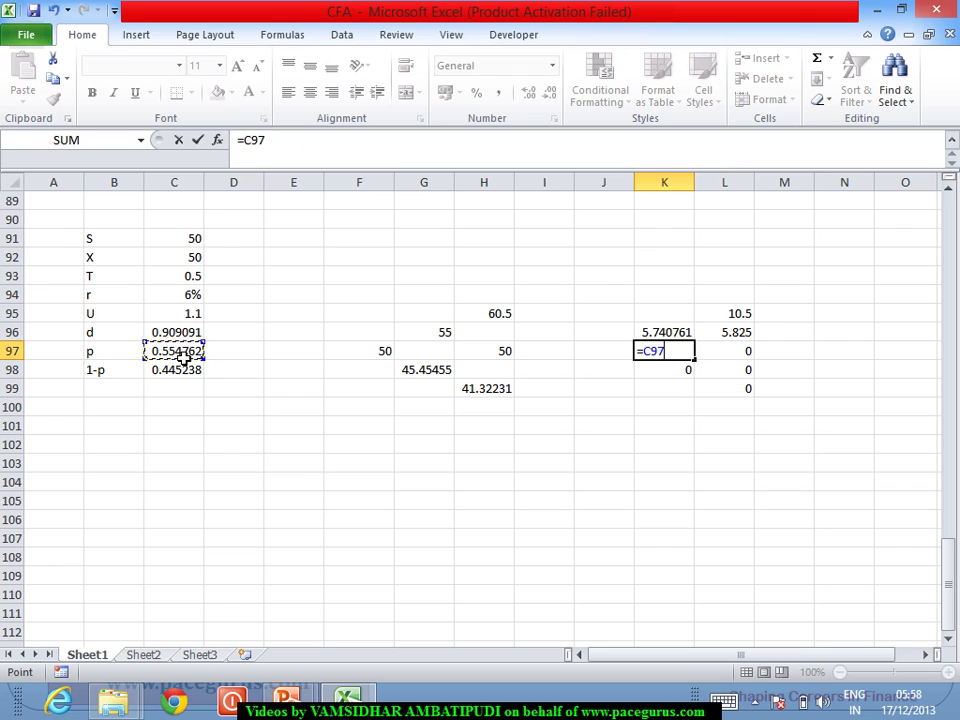
type("*")
type("+")
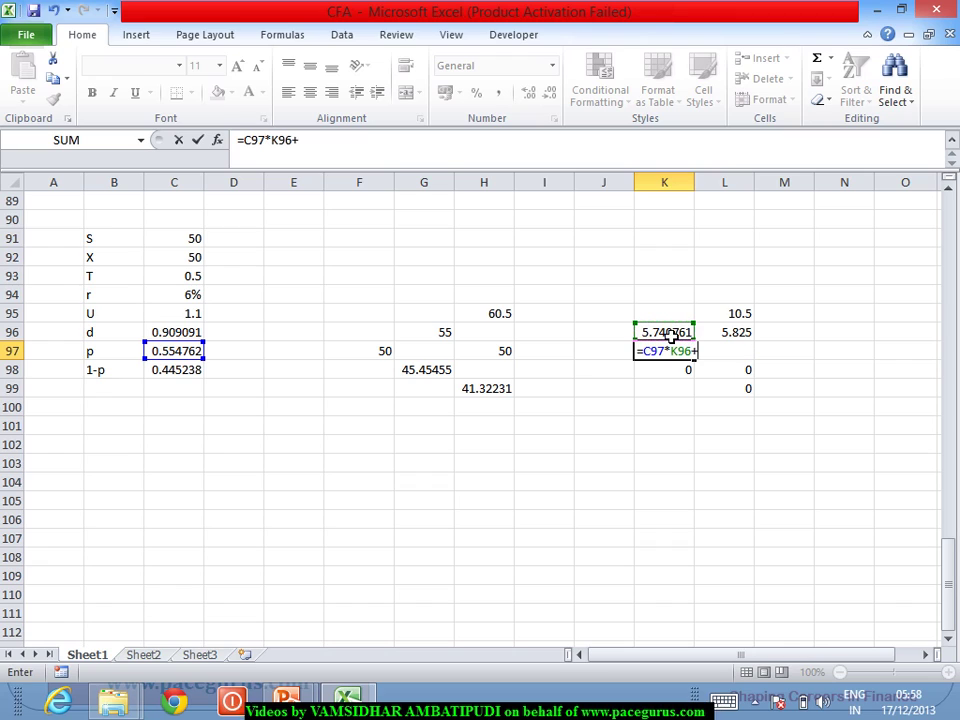
left_click(192, 379)
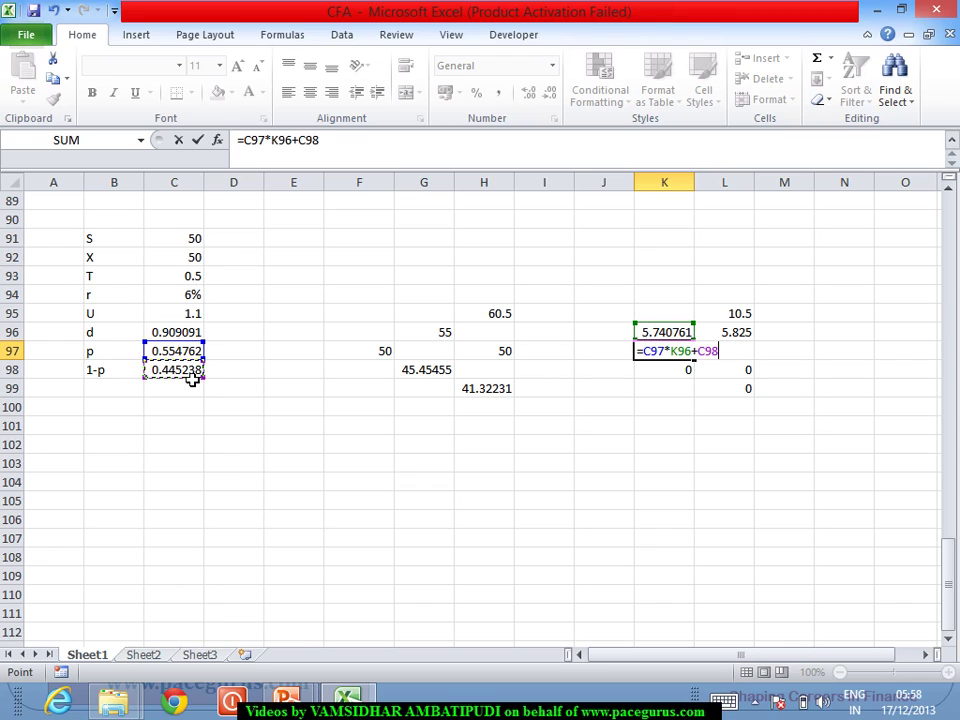
type("*")
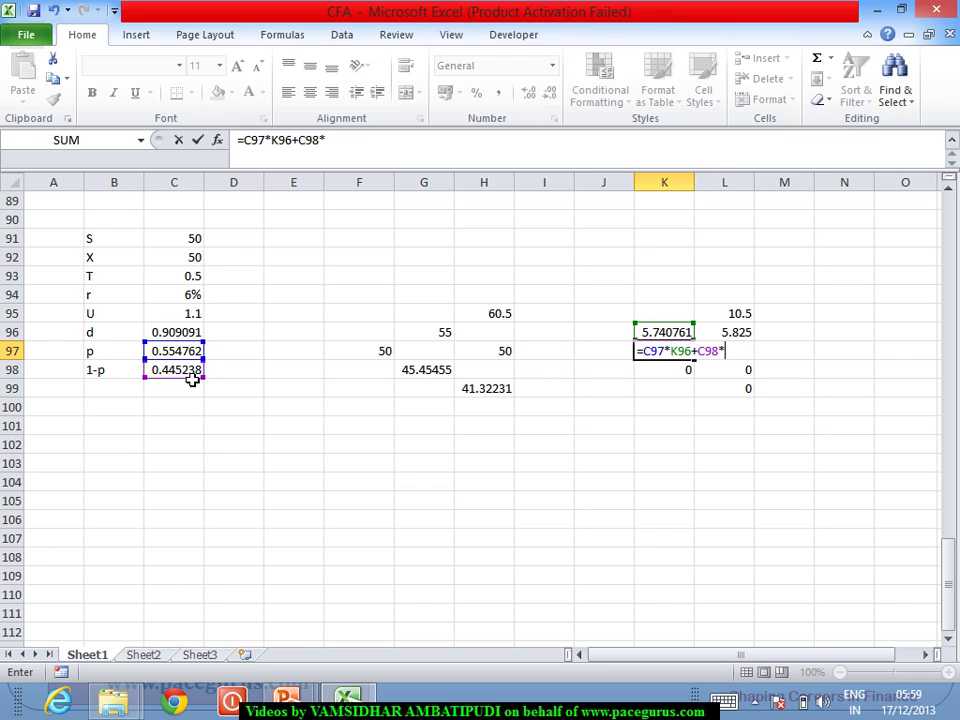
left_click(666, 372)
key("Return")
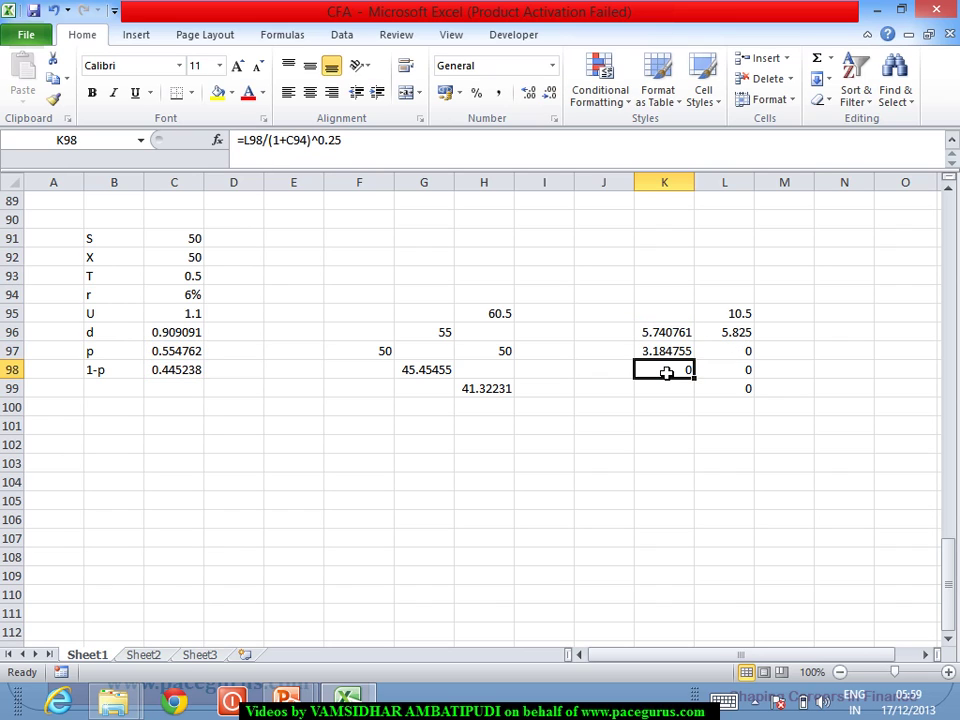
Discount the expected value in K97 to today's option price in J97 with =K97/(1+C94)^0.25
key("Up")
key("Left")
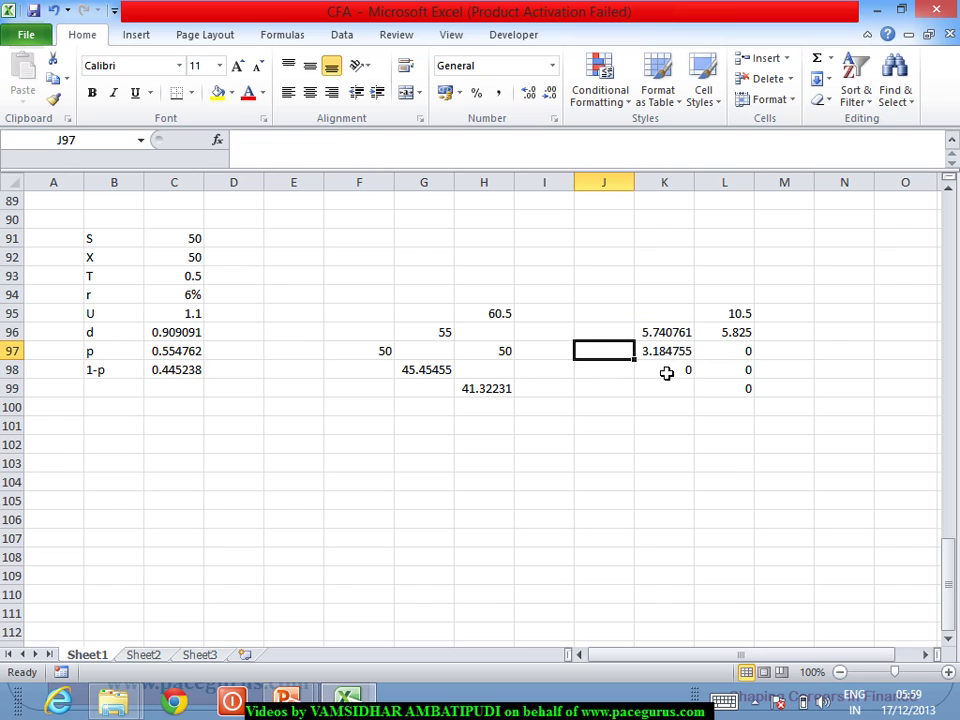
type("=")
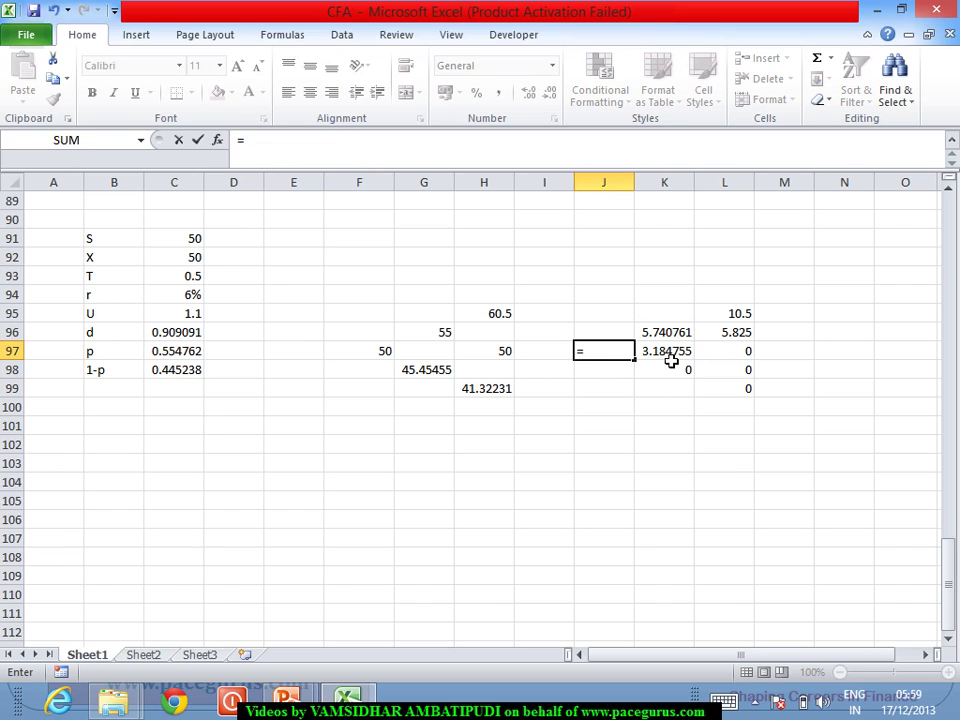
left_click(670, 358)
type("/(1+")
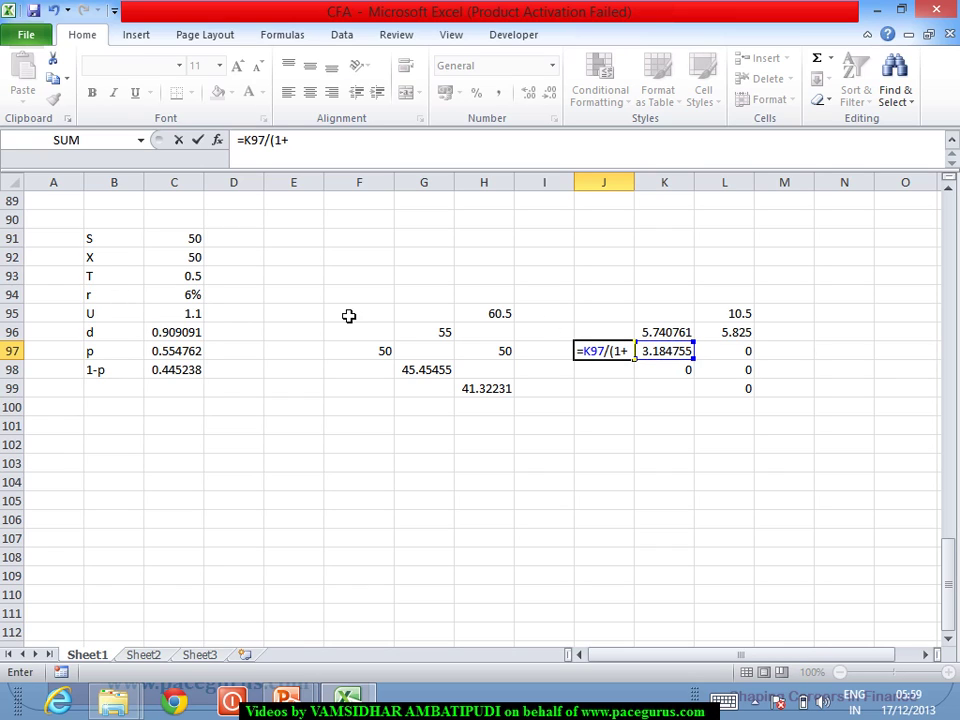
left_click(195, 296)
type(")^0.25")
key("Return")
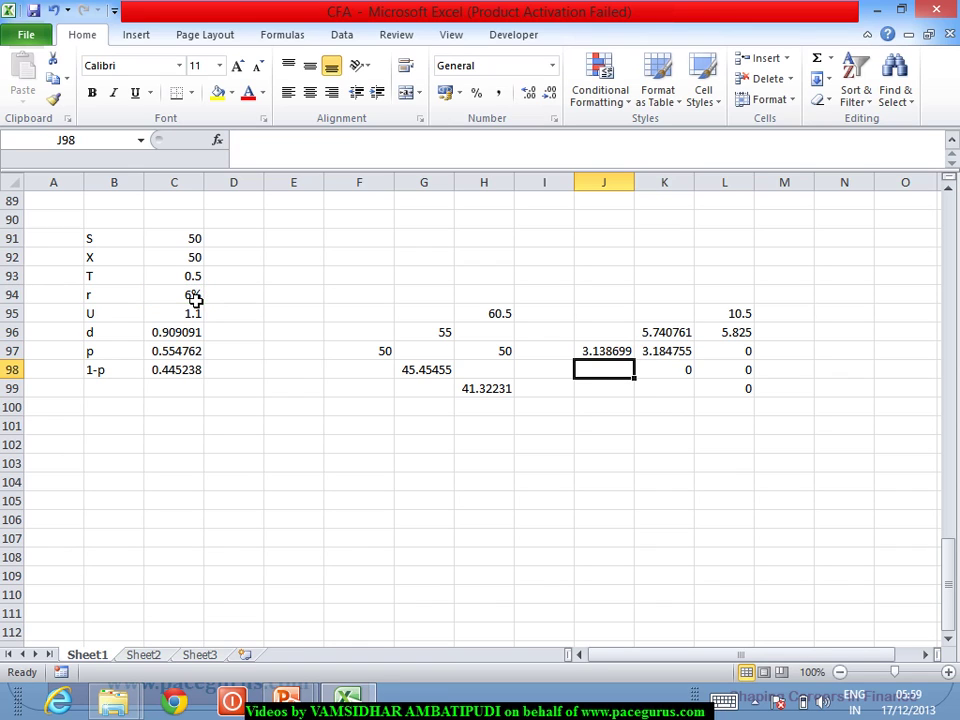
left_click(598, 353)
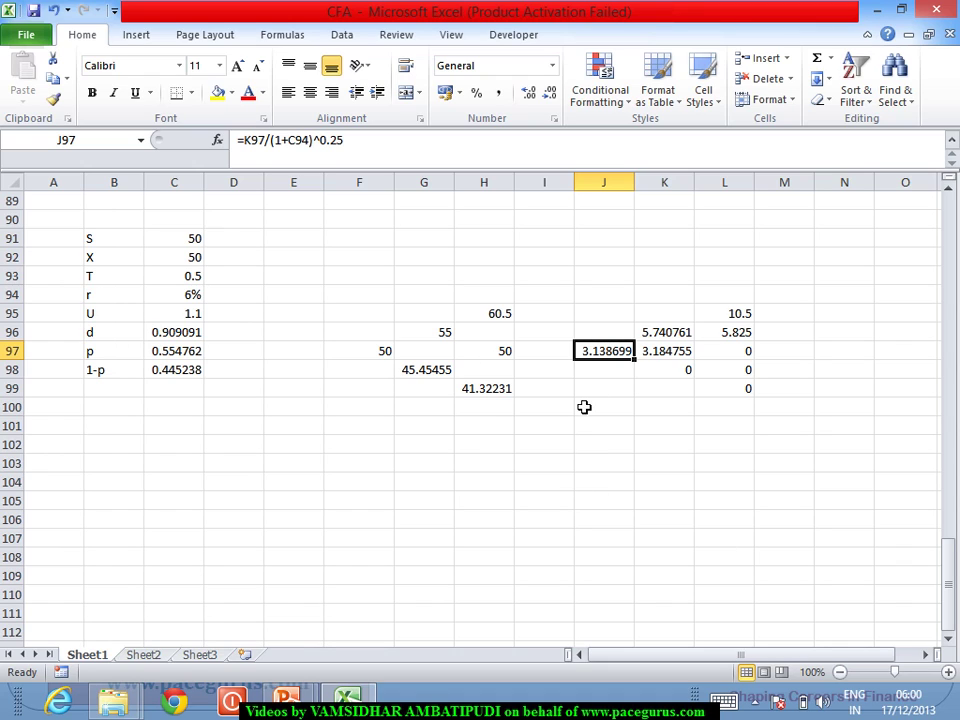
Replace the up-up payoff in L95 with 0 and enter 0 for the middle node in L97 as put payoffs
left_click(738, 315)
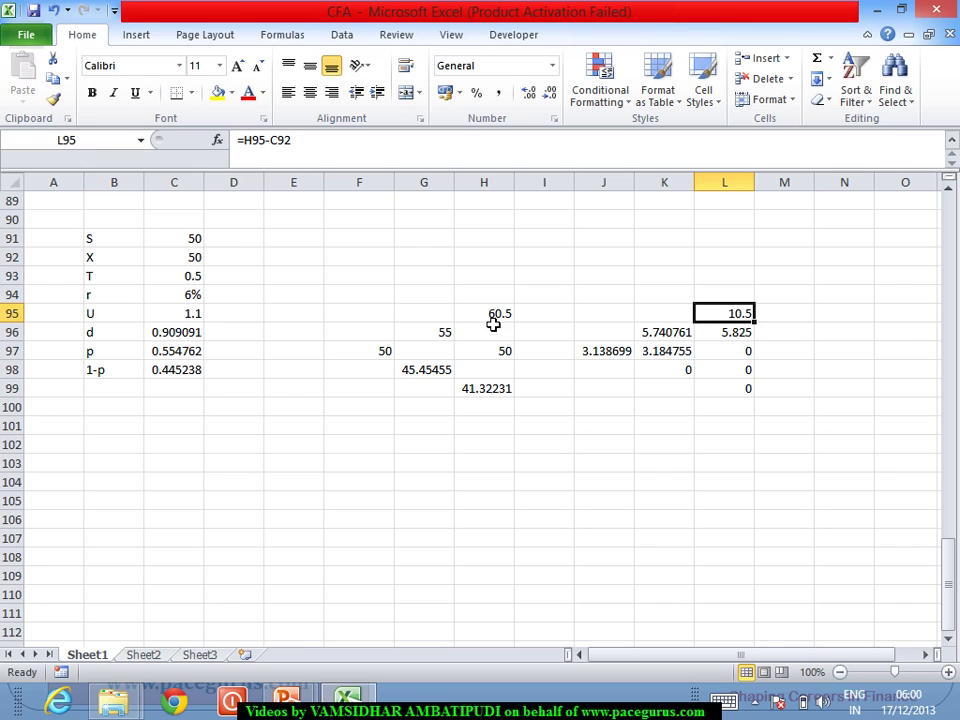
type("0")
key("Return")
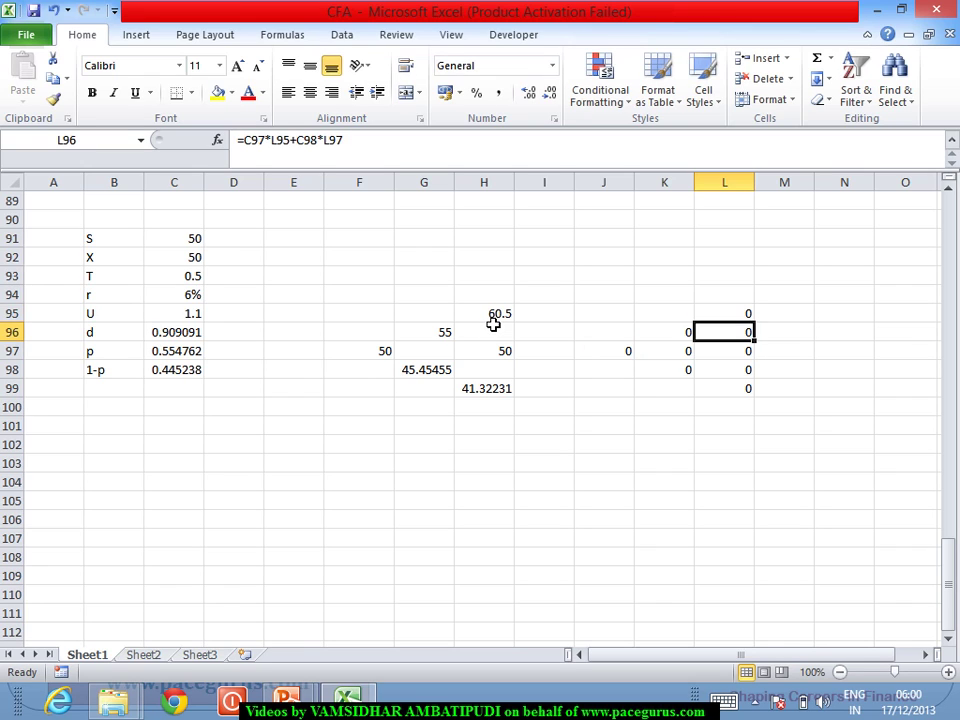
key("Down")
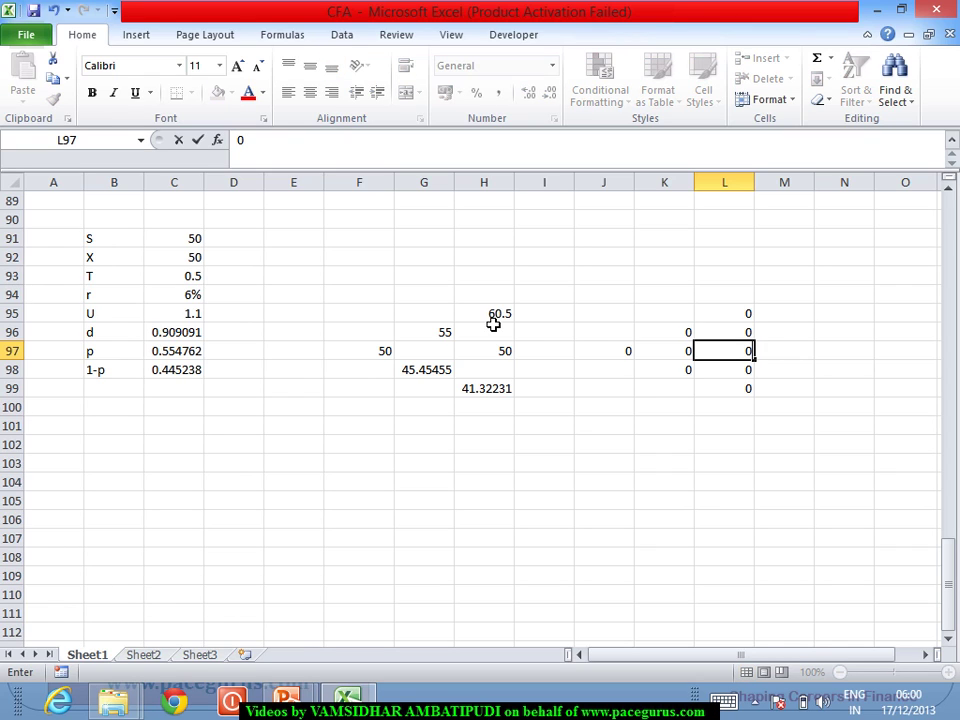
key("Down")
Calculate the put payoff at the down-down node in L99 with =C92-H99
key("Down")
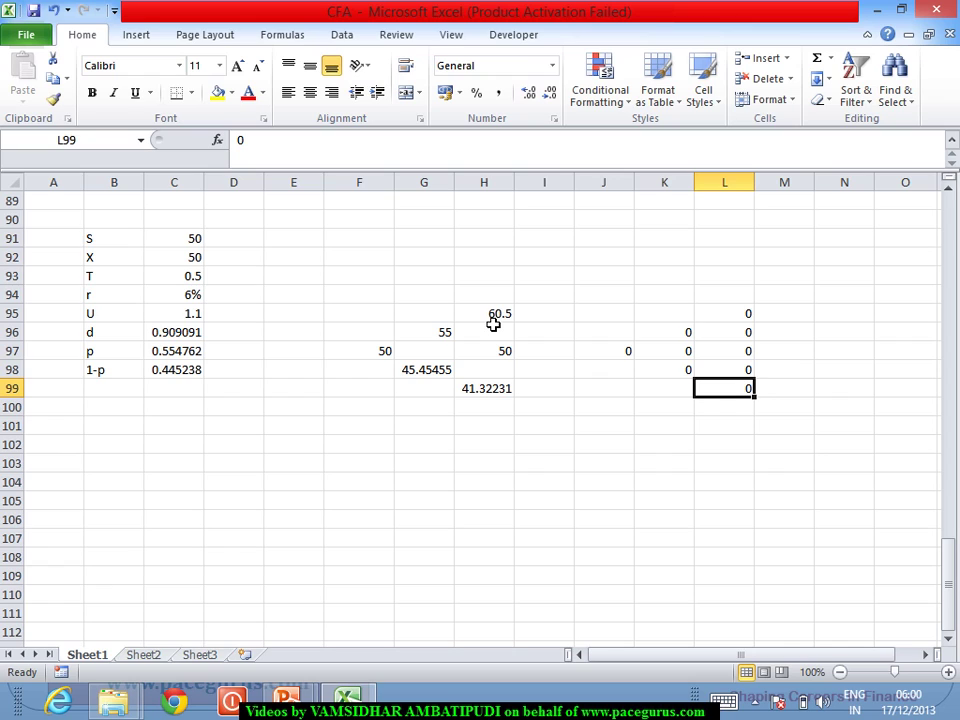
type("=")
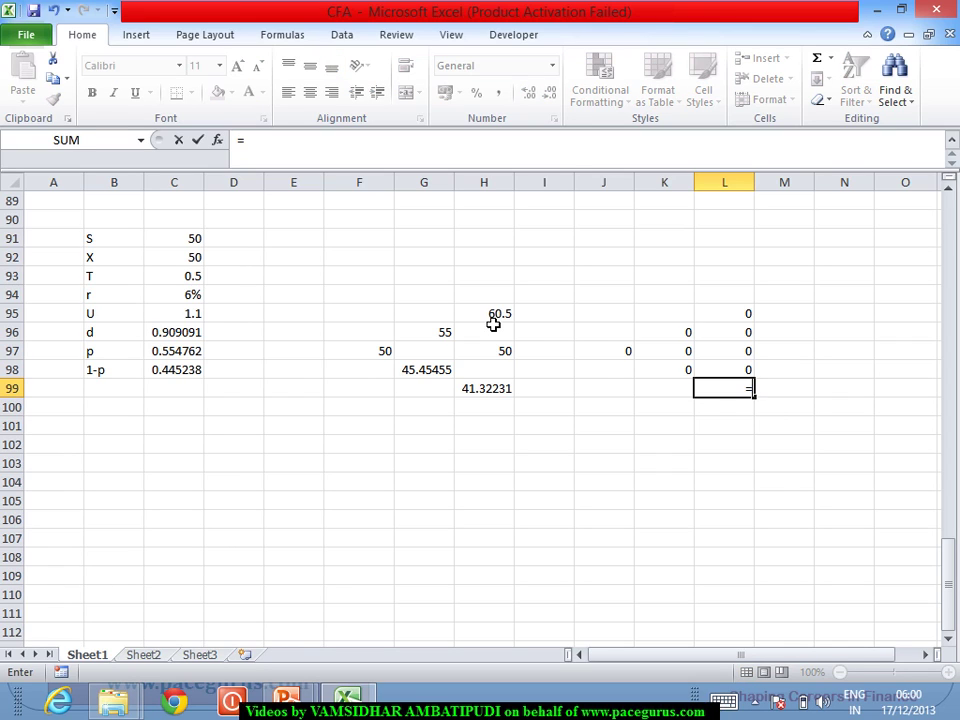
left_click(190, 243)
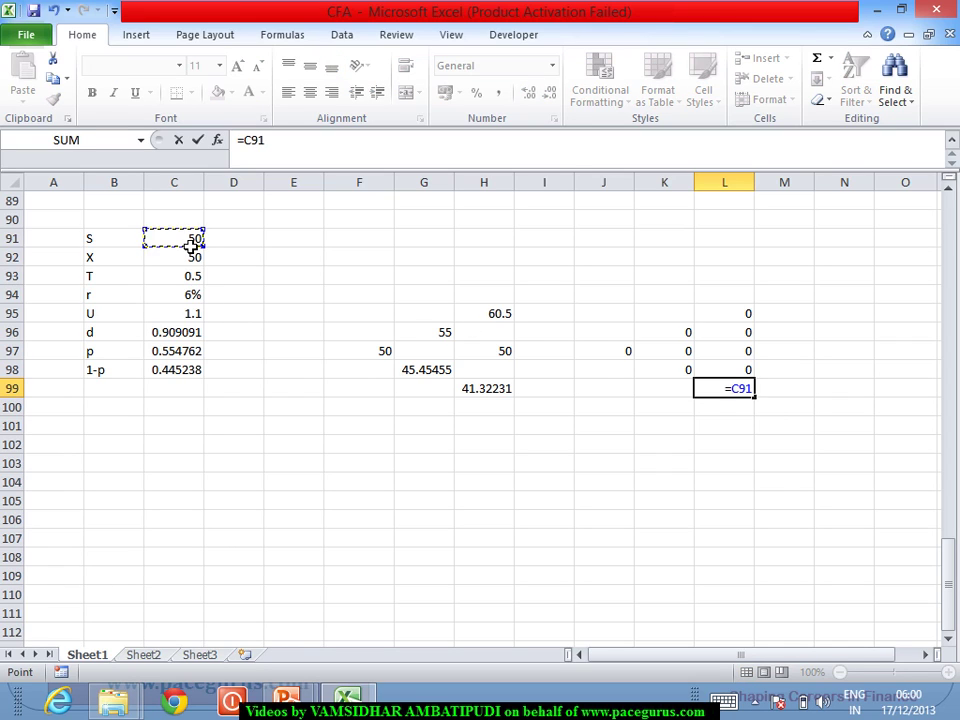
left_click(189, 258)
type("-")
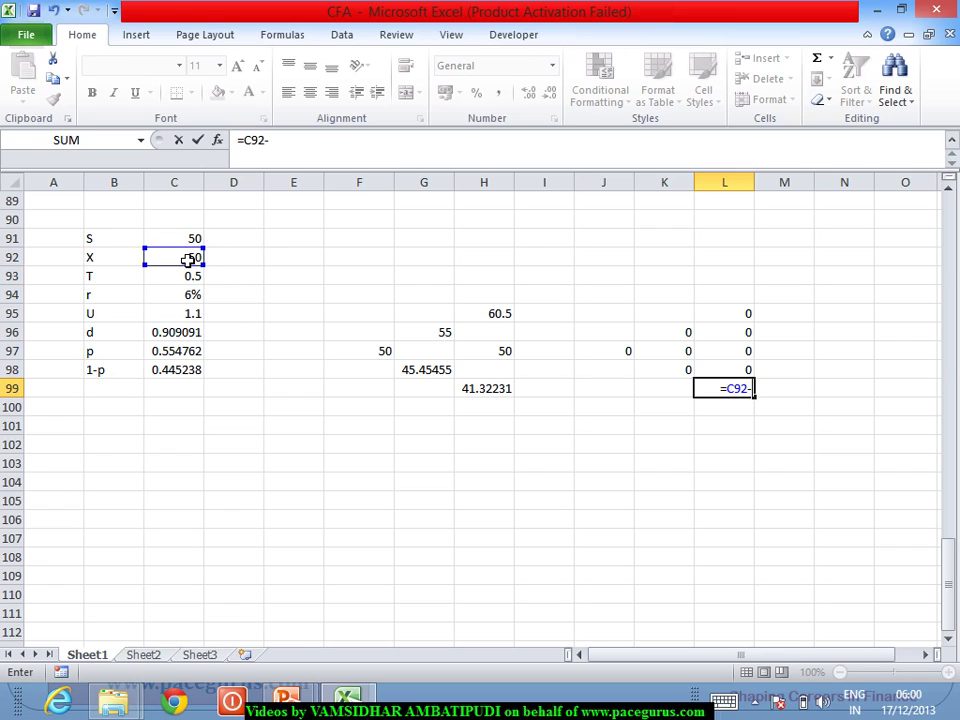
left_click(491, 396)
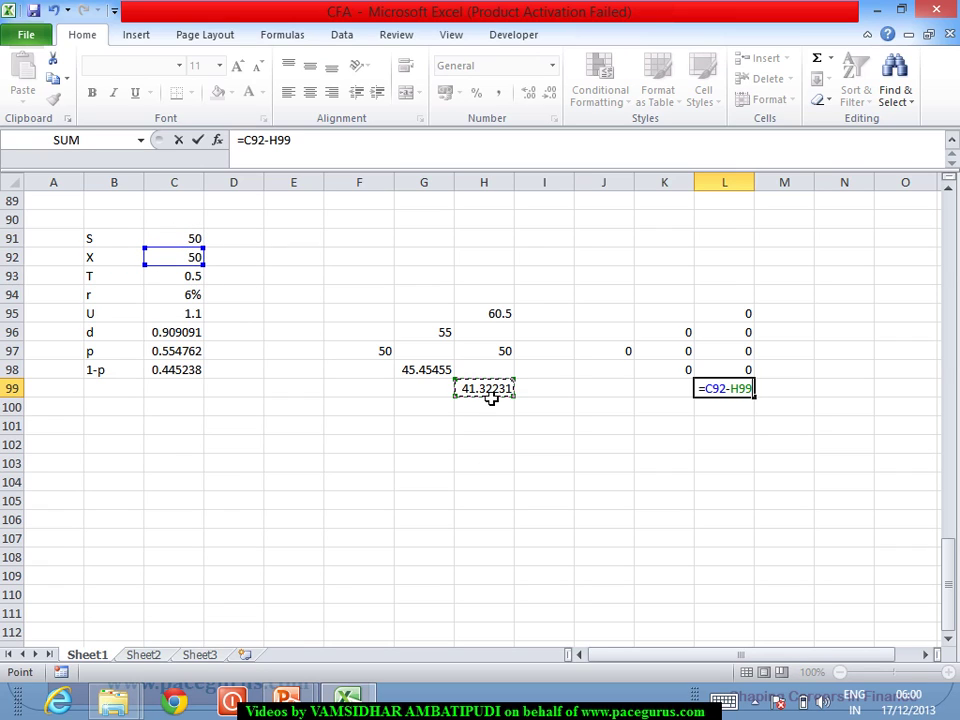
key("Return")
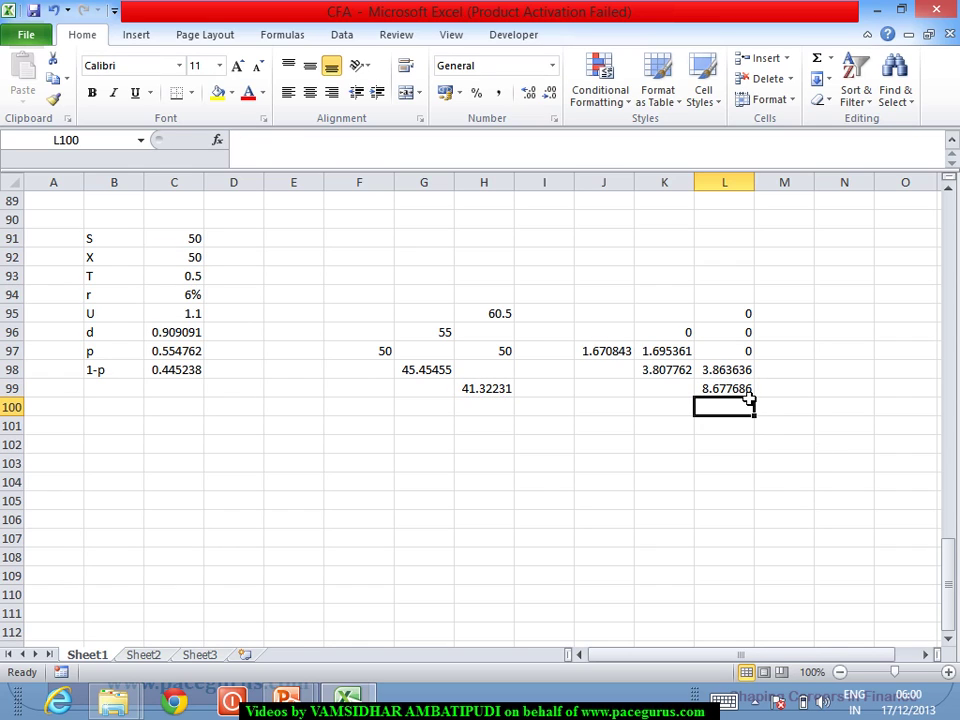
Examine the put tree's terminal payoffs and the expected-value and discounting formulas at each node back to today's price in J97
left_click_drag(744, 360, 744, 390)
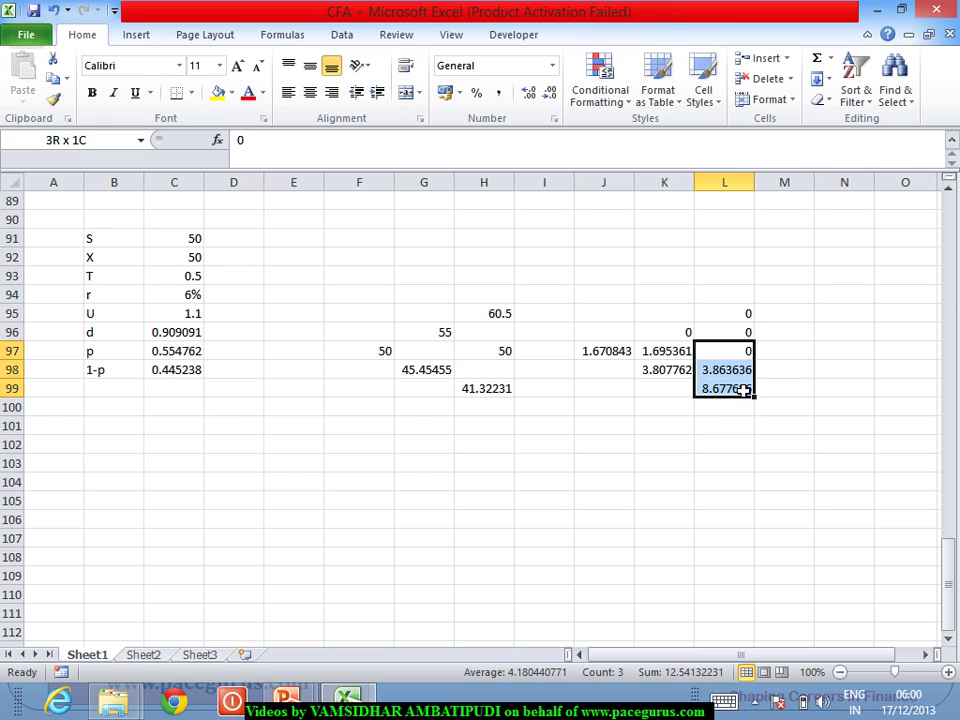
left_click(717, 378)
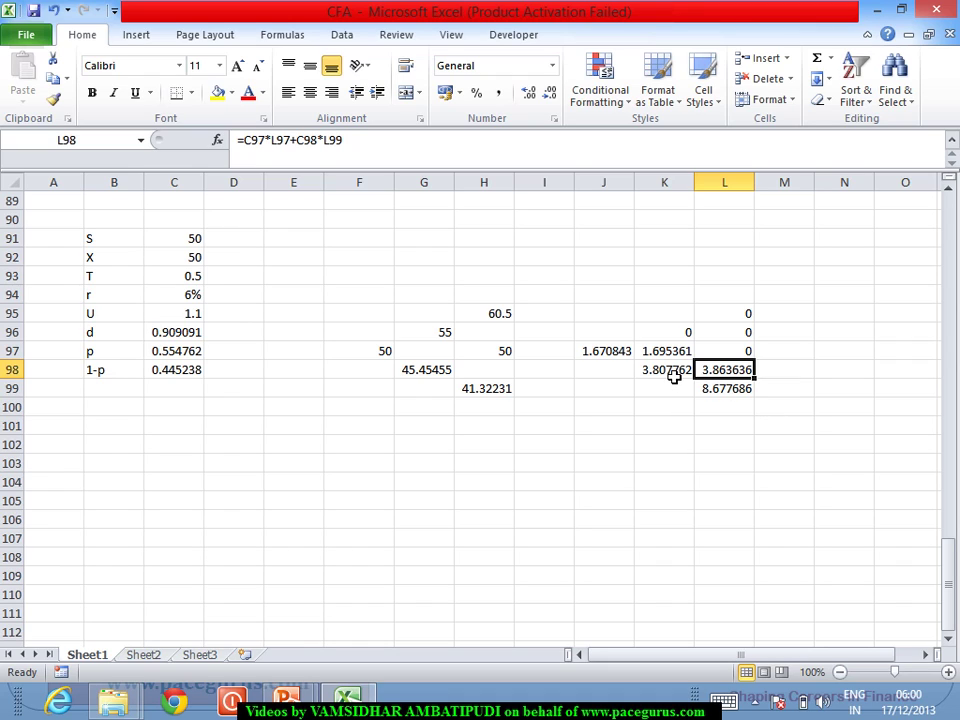
left_click(673, 373)
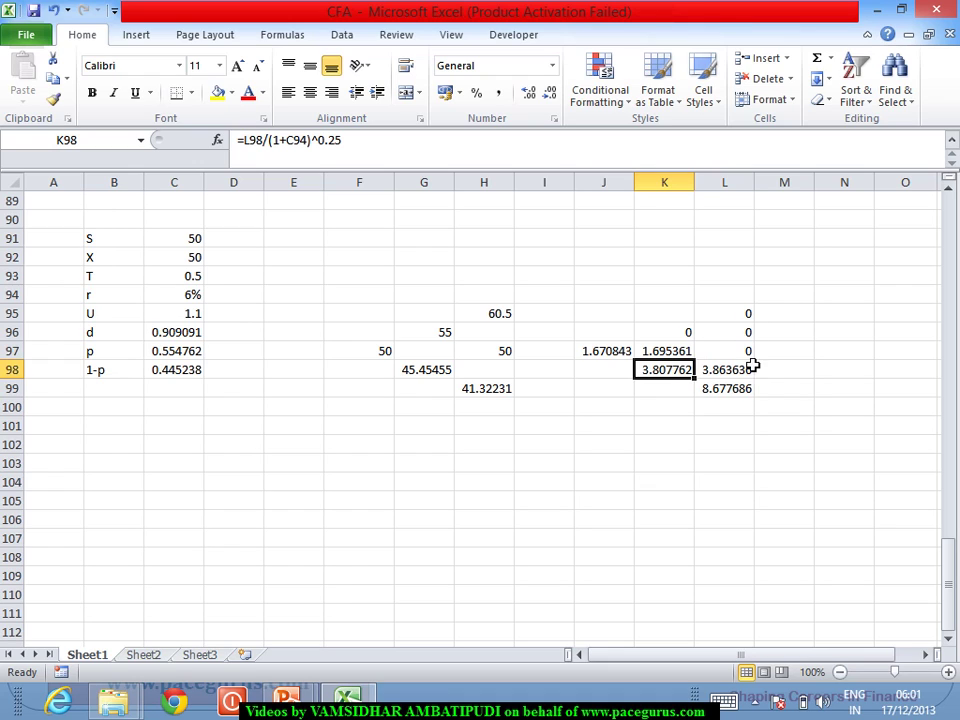
key("ctrl+c")
left_click(686, 337)
key("ctrl+v")
left_click(726, 334)
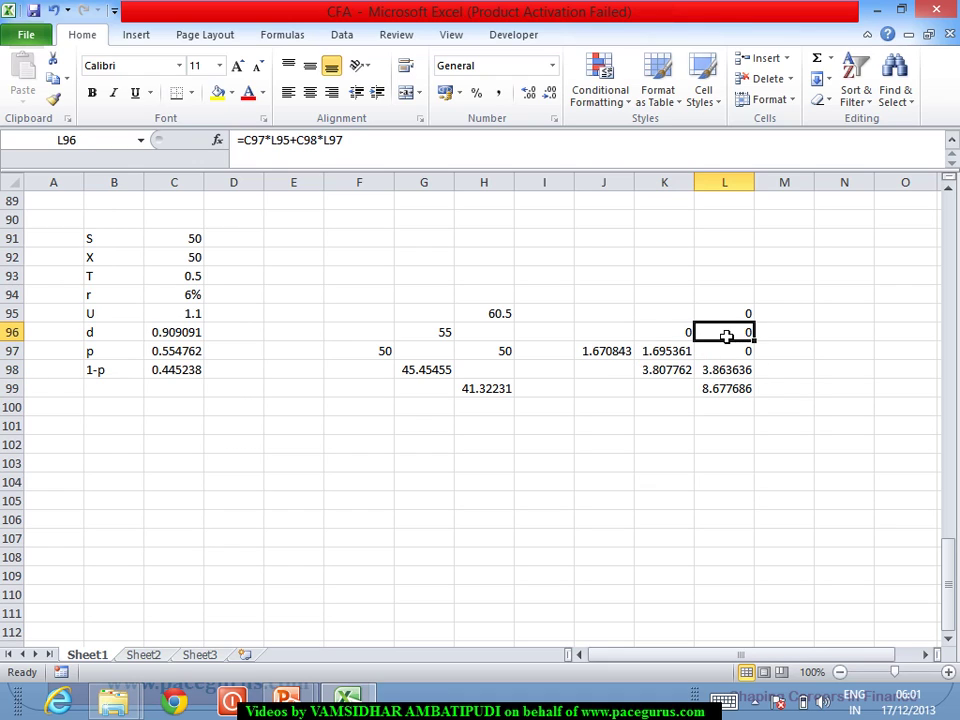
left_click(677, 336)
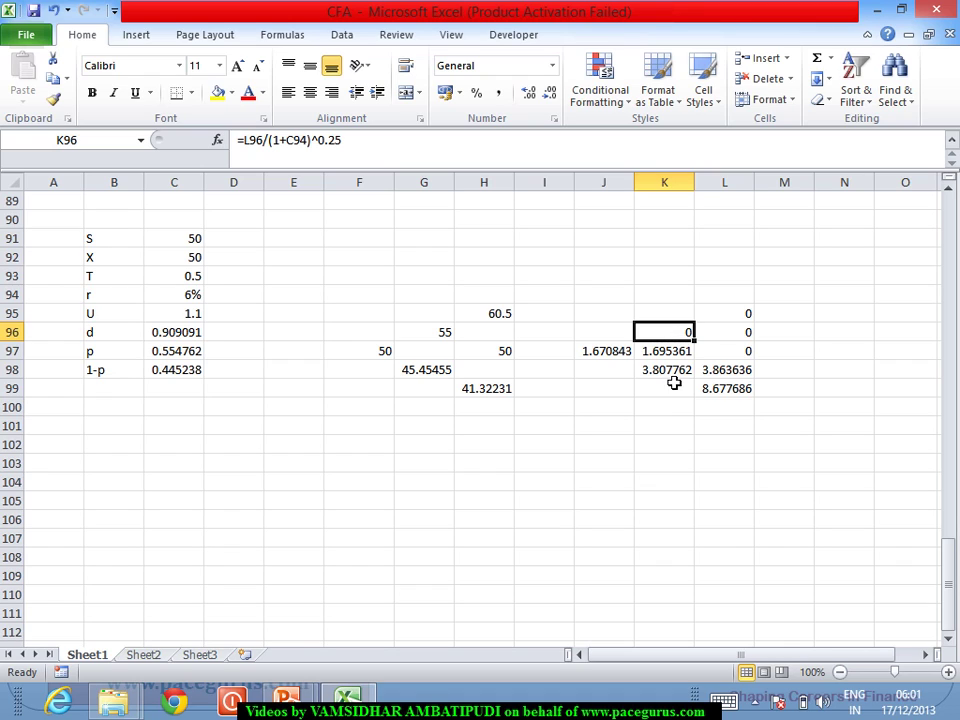
left_click(674, 378)
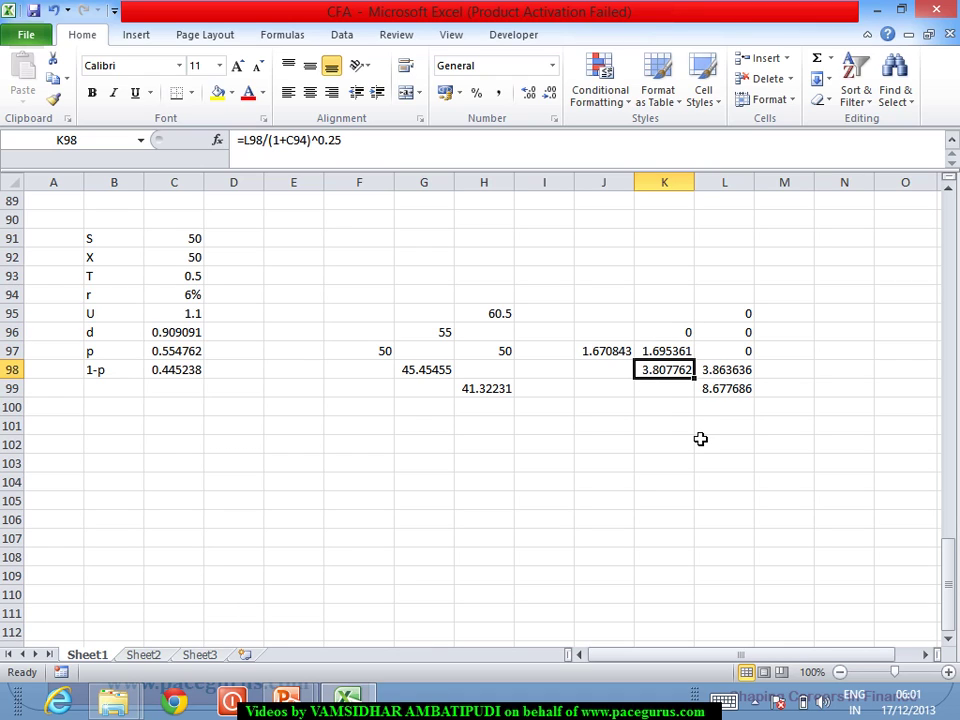
left_click(686, 351)
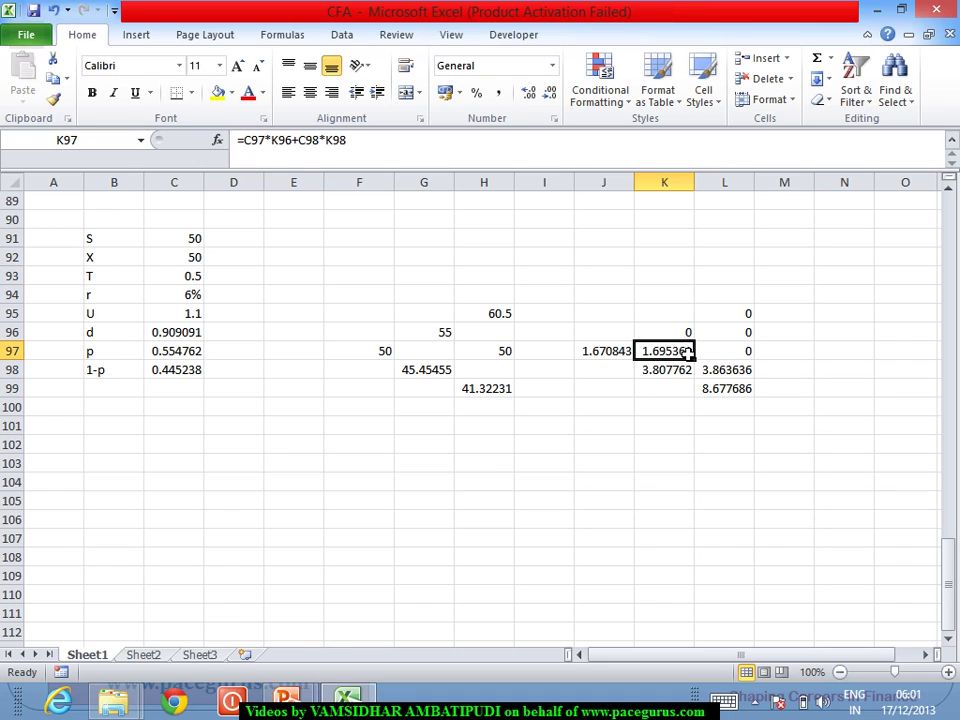
left_click(604, 351)
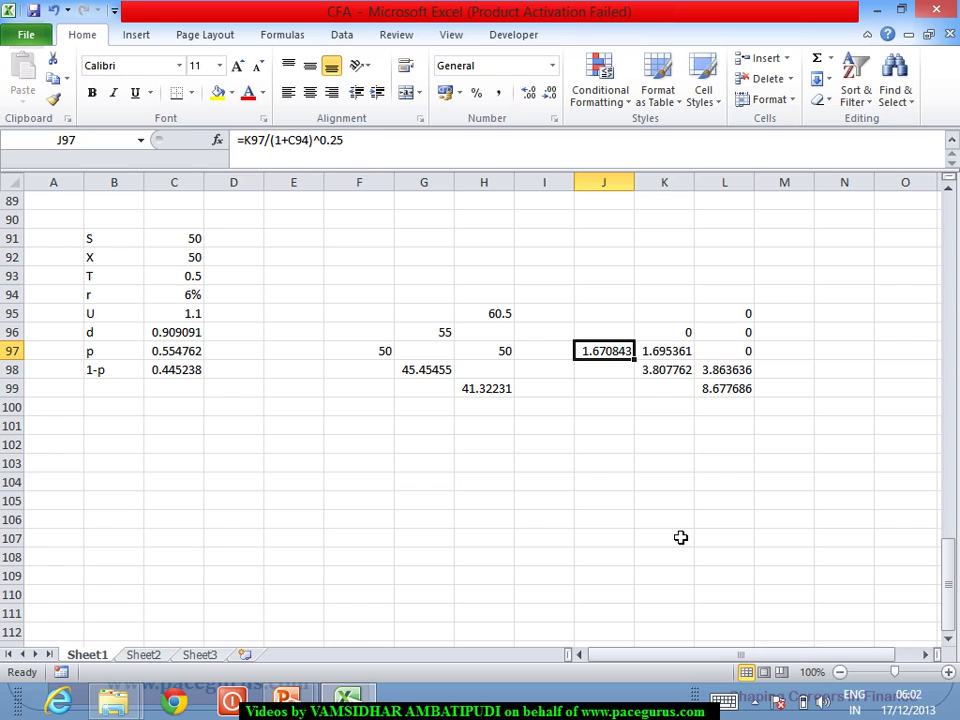
Add a note below the trees: Calls with Opposite in G102:H102 and Puts with same in G103:H103
left_click(408, 448)
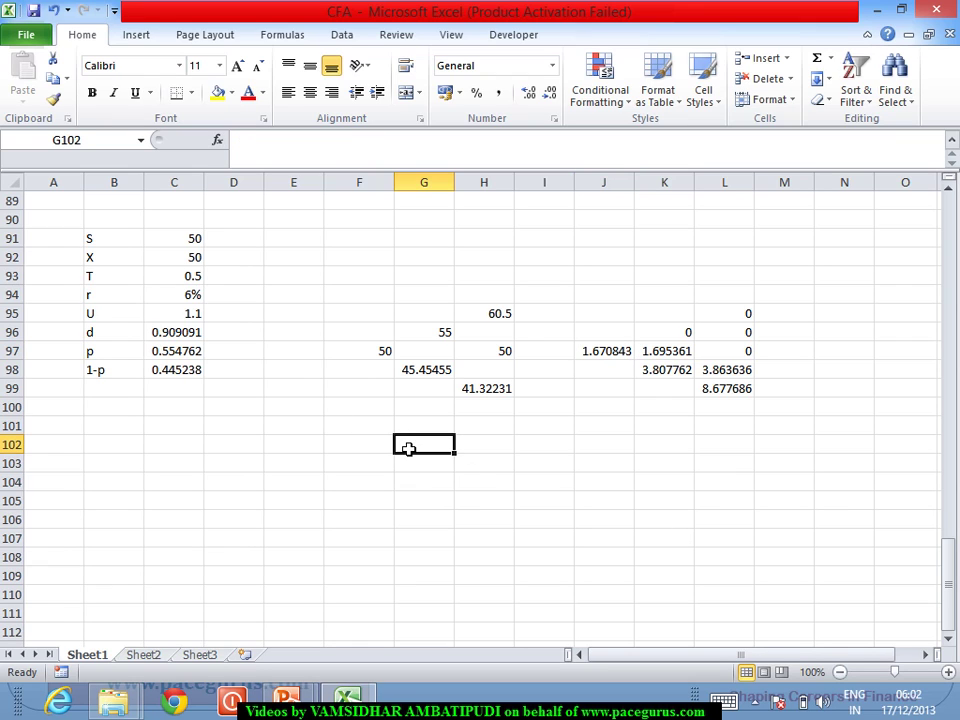
type("Calls")
key("Tab")
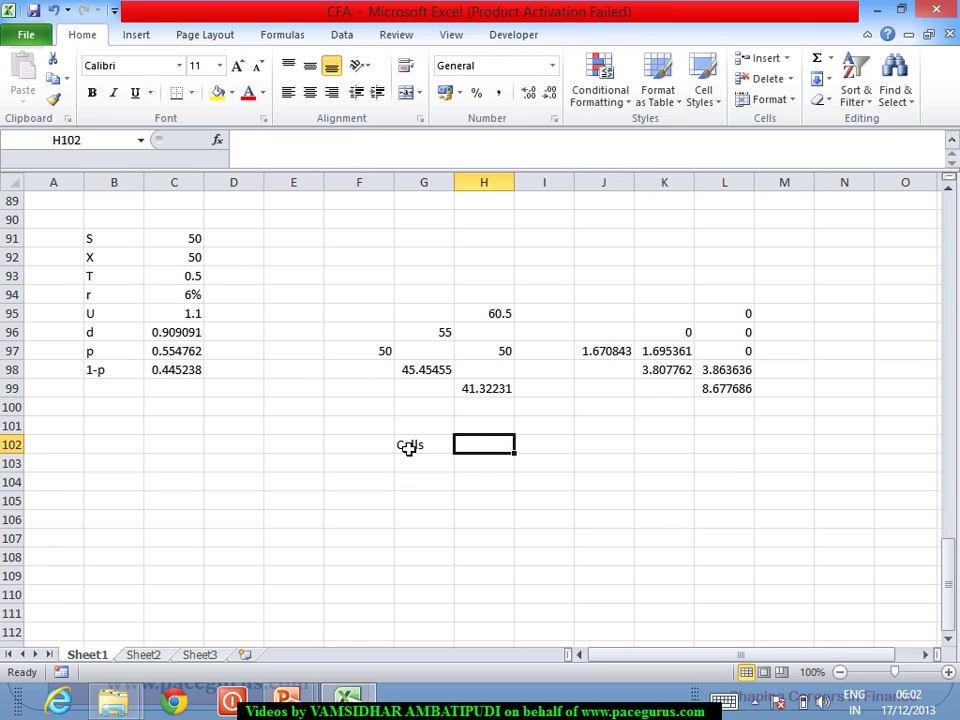
type("Opposite")
key("Return")
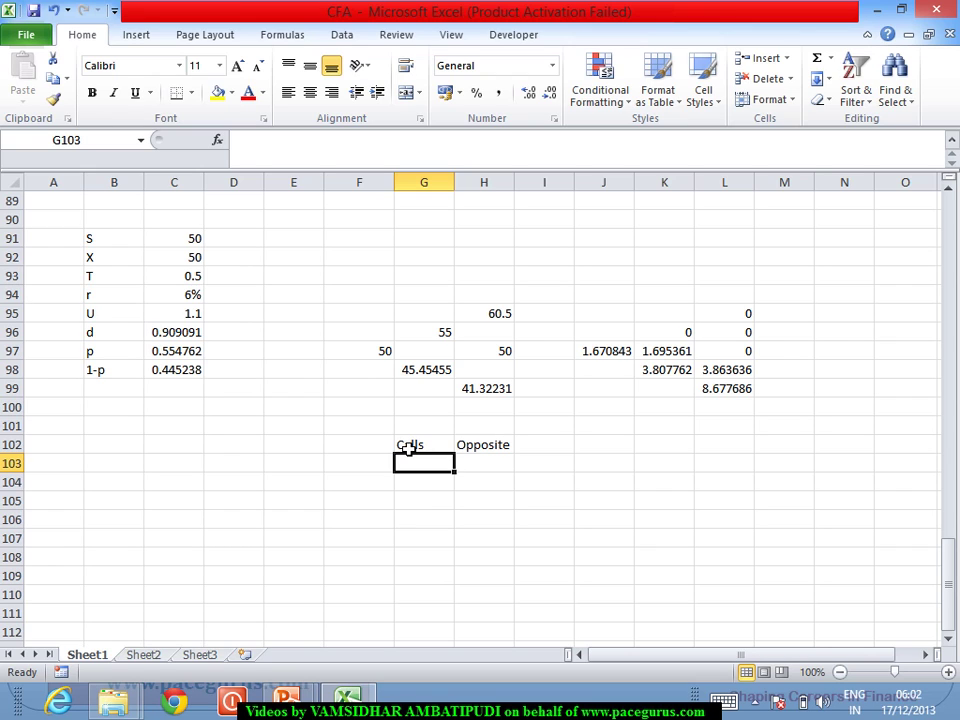
type("Puts")
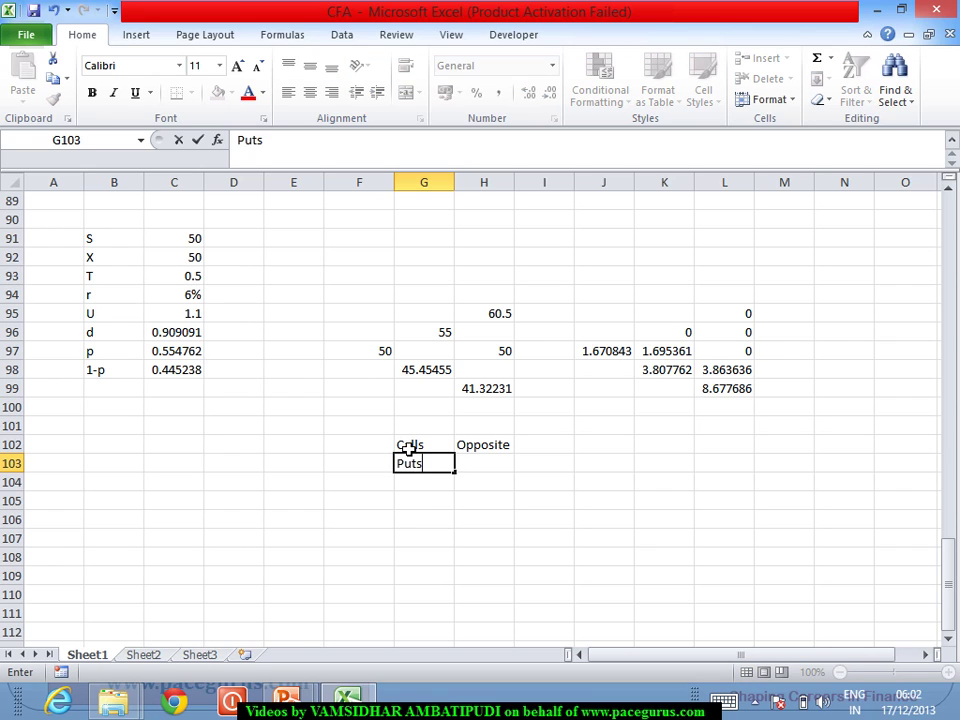
key("Tab")
type("same")
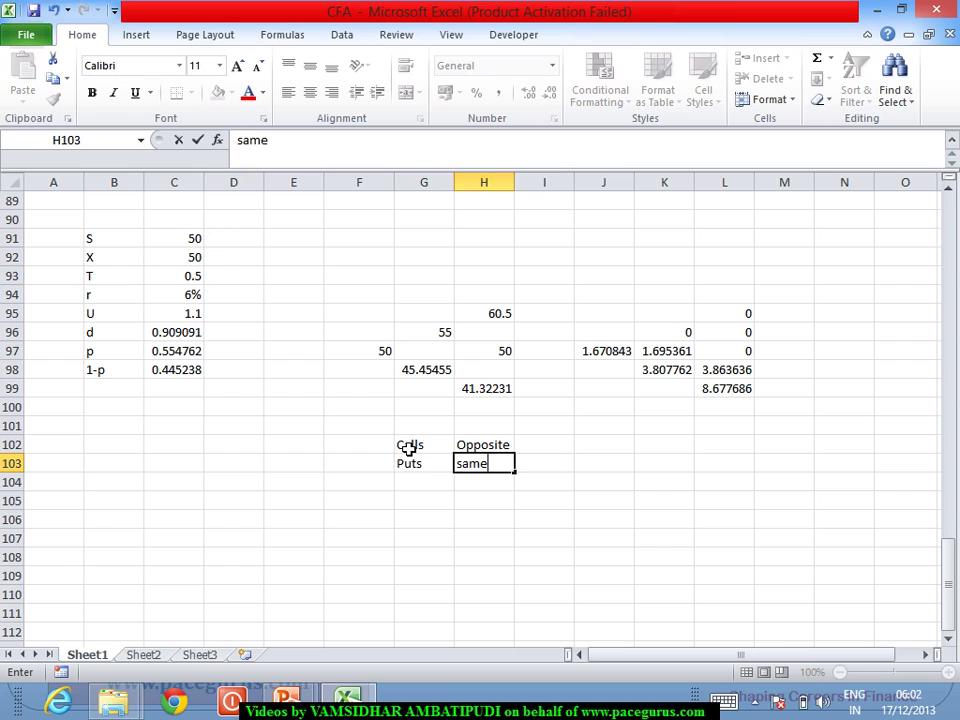
key("Return")
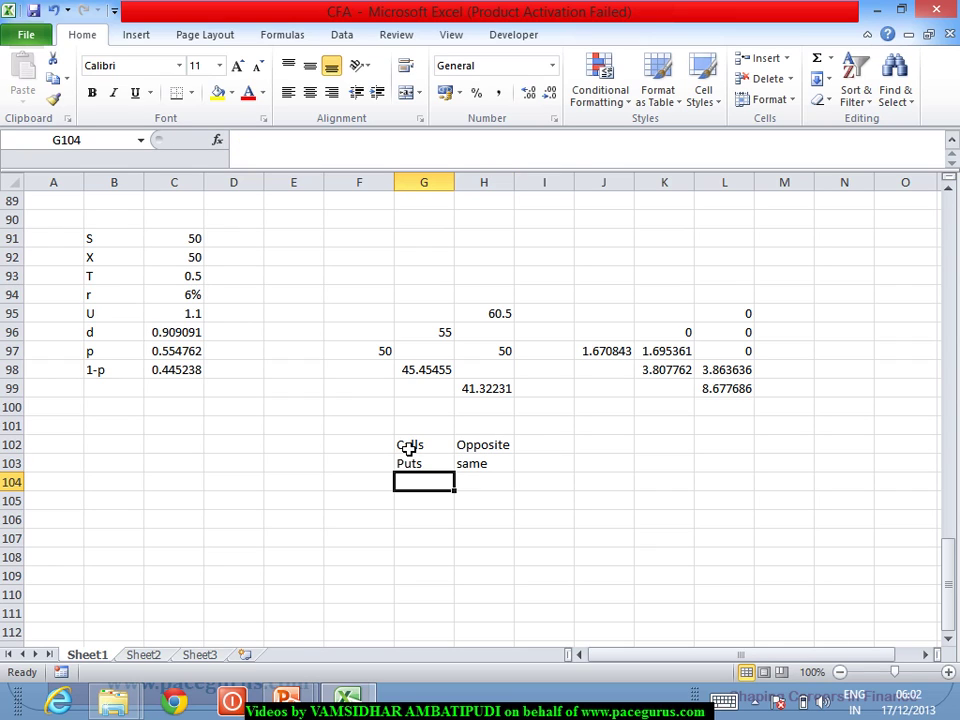
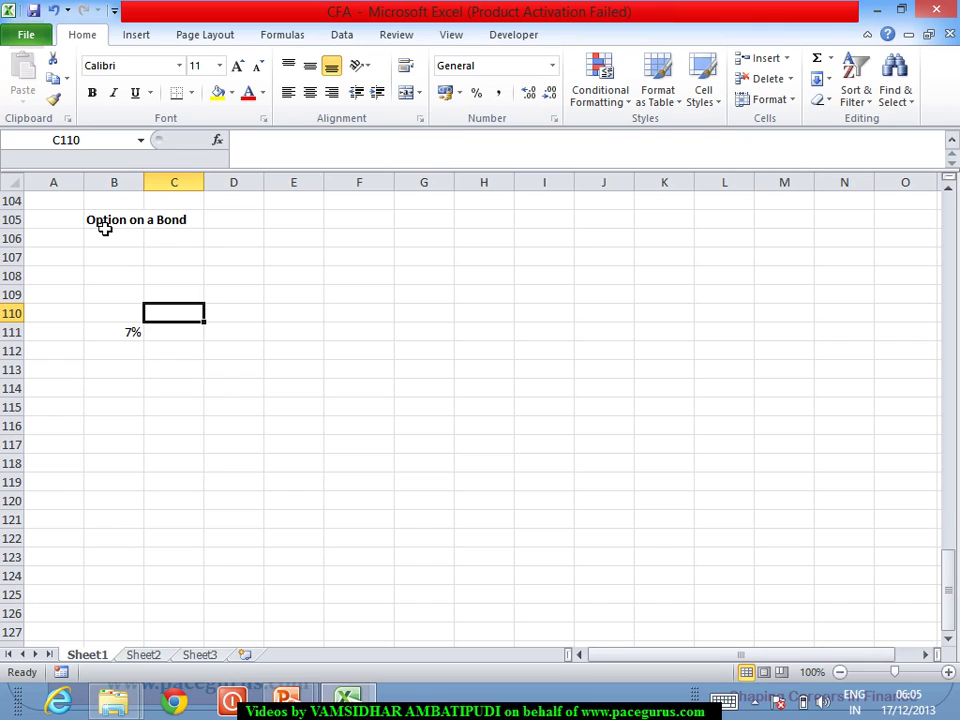
Enter the period-one interest rates 7.8% in C110 and 7.2% in C112 of the bond option tree
type("7.8%")
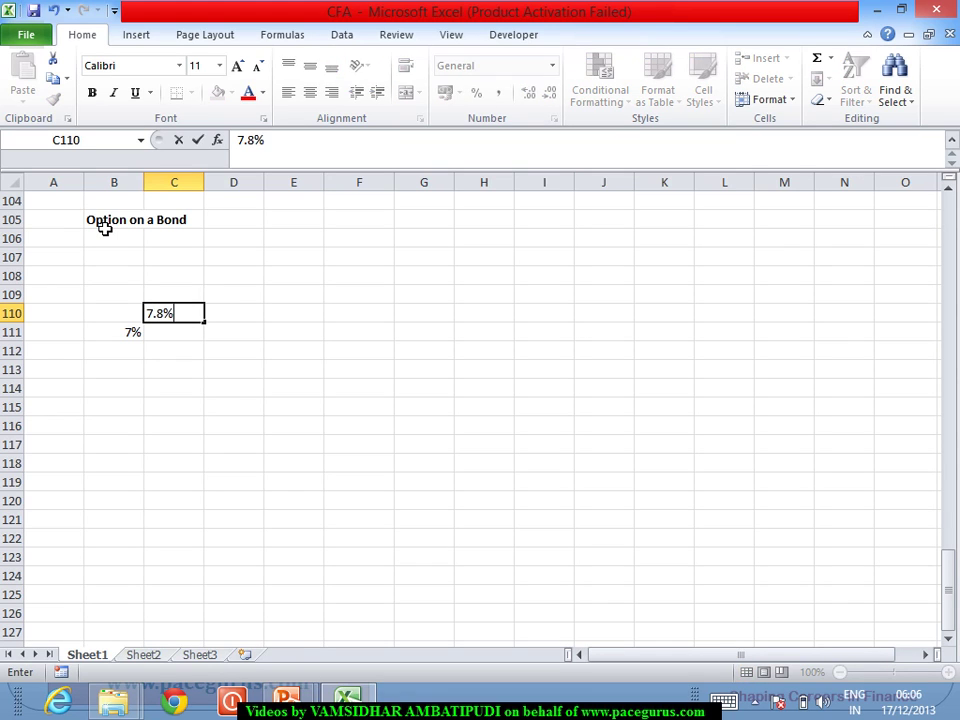
key("Return")
key("Return")
type("7.2%")
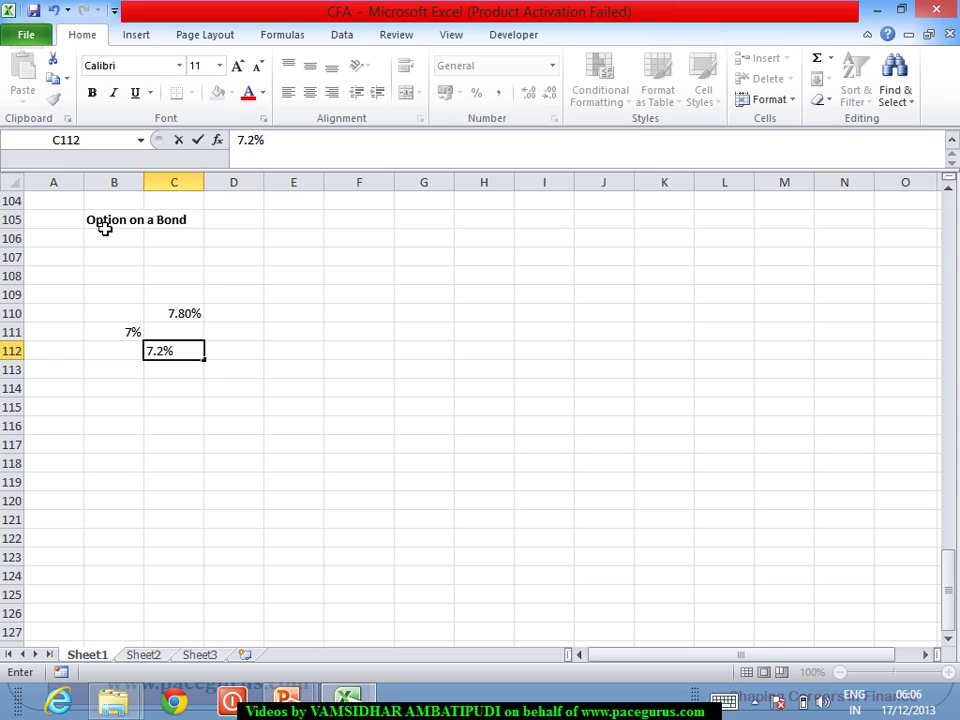
key("Return")
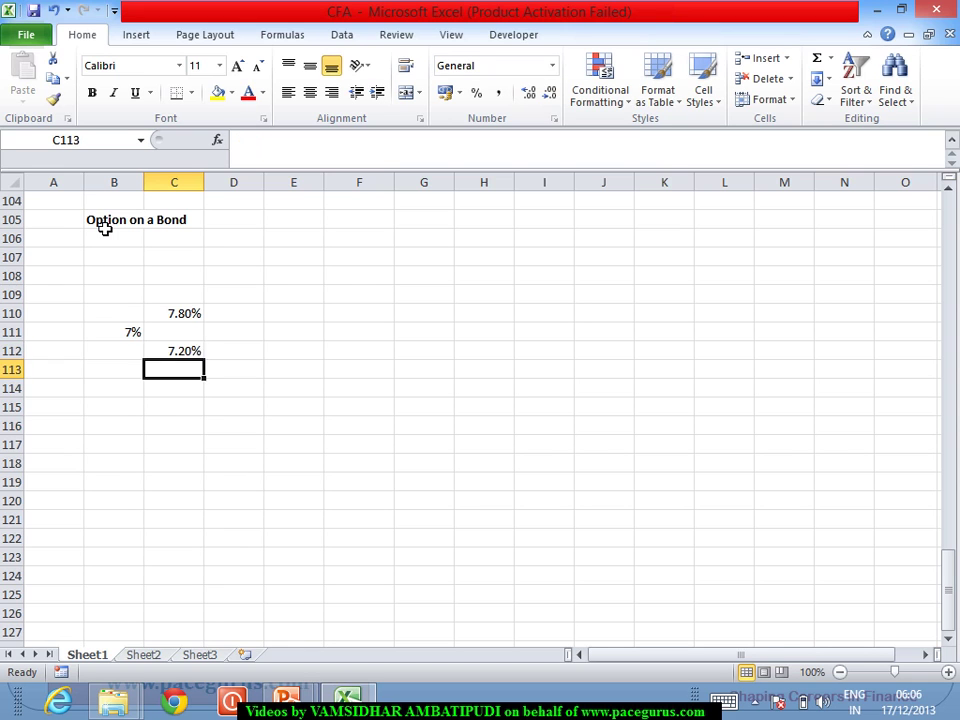
Check the period-two rates on the problem slide and enter the highest one, 8.10%, in D109 of the Excel sheet
key("Up")
key("Up")
key("Up")
key("Up")
key("Right")
key("alt+Tab")
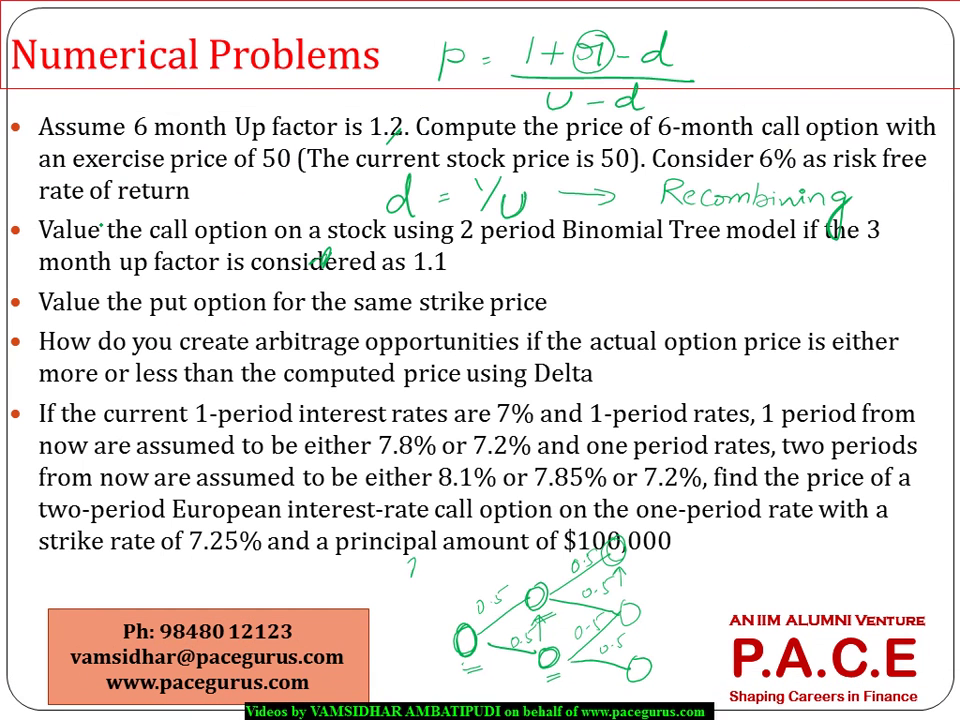
key("alt+Tab")
type("8")
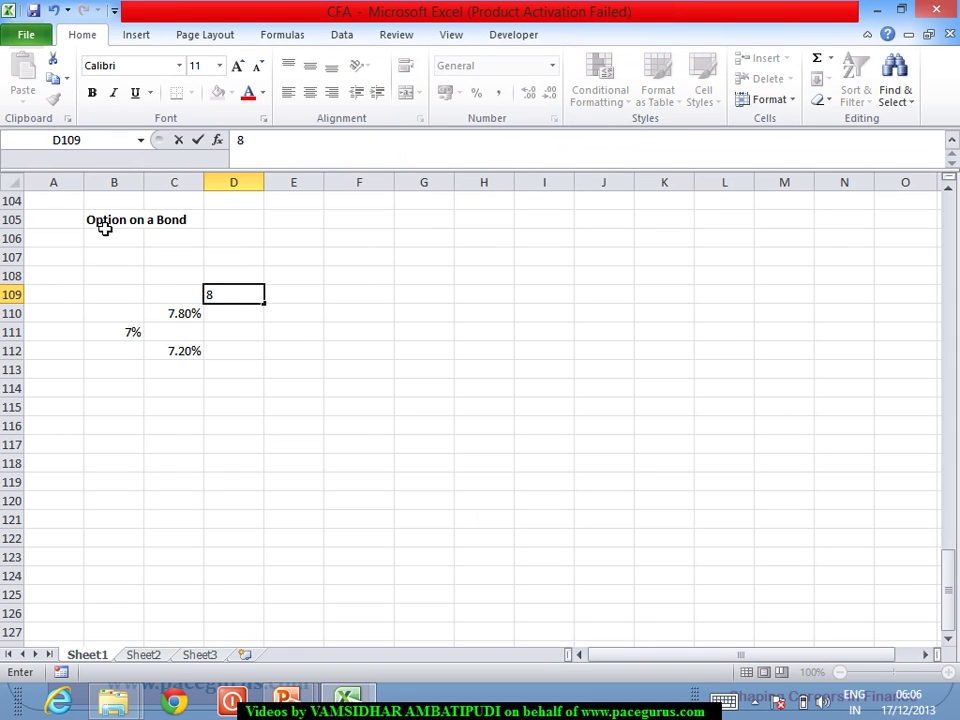
type(".10%")
key("Return")
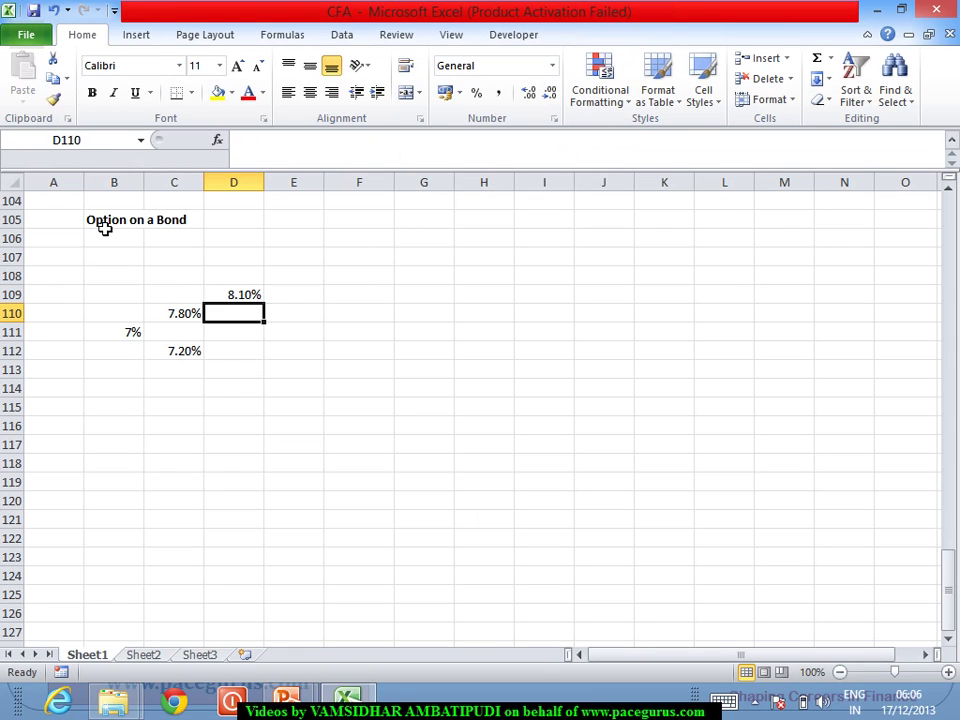
Enter the remaining period-two rates, 7.85% in D111 and 7.2% in D113
key("Return")
type("7.8")
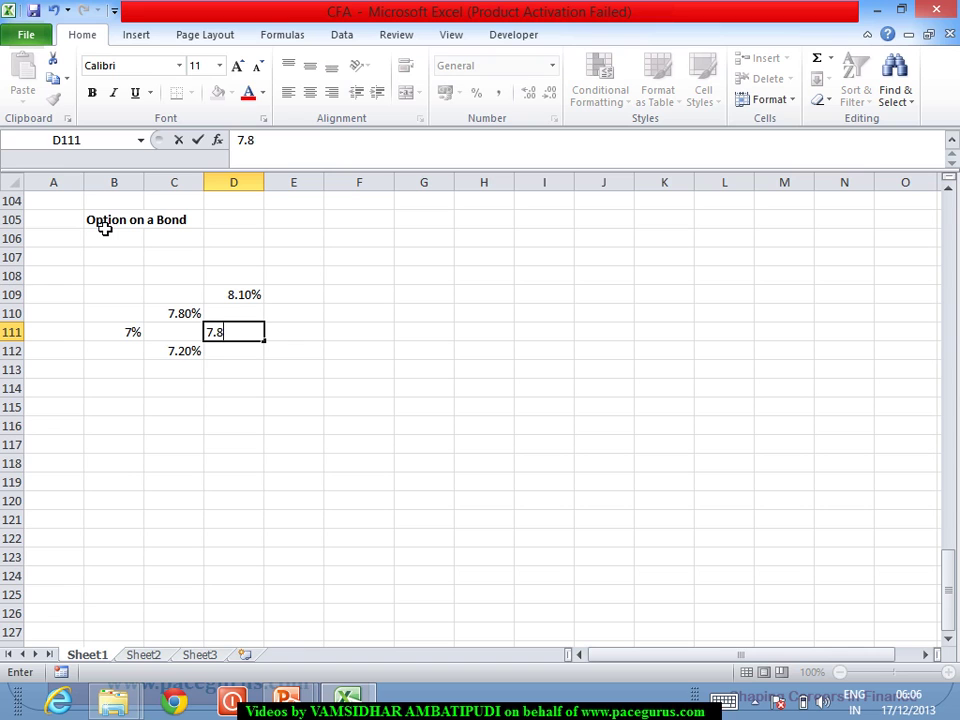
type("5%")
key("Return")
key("Return")
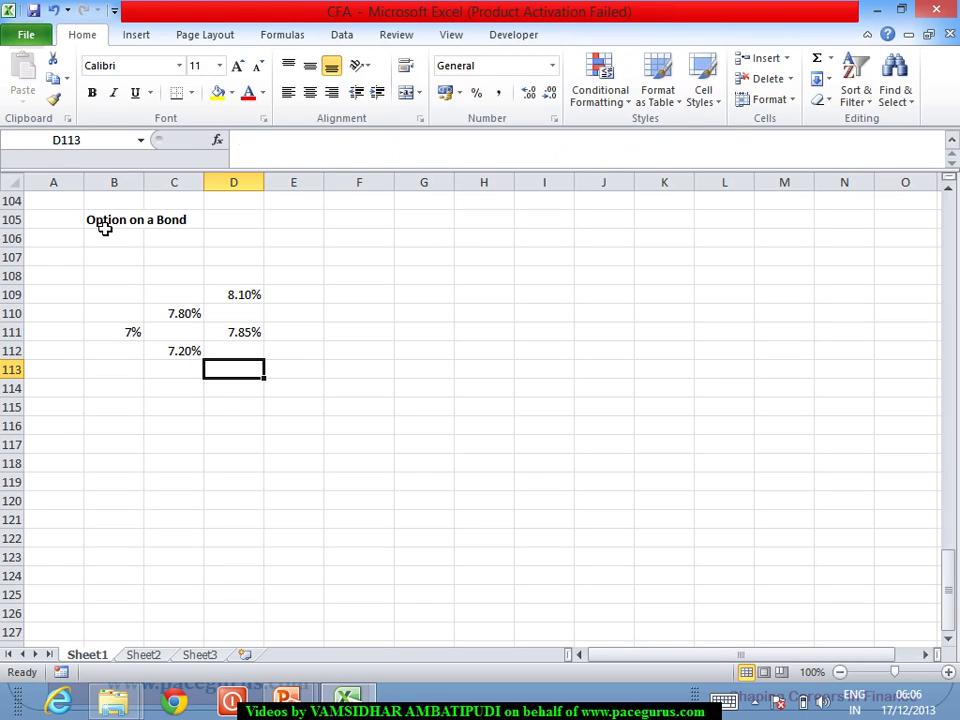
type("7.2%")
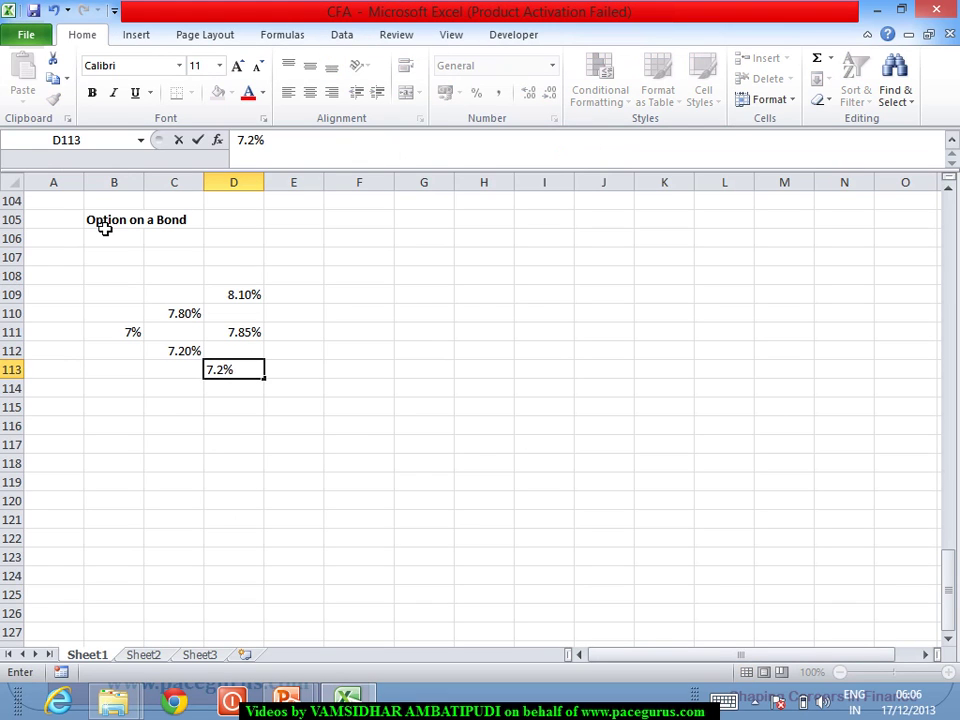
key("Return")
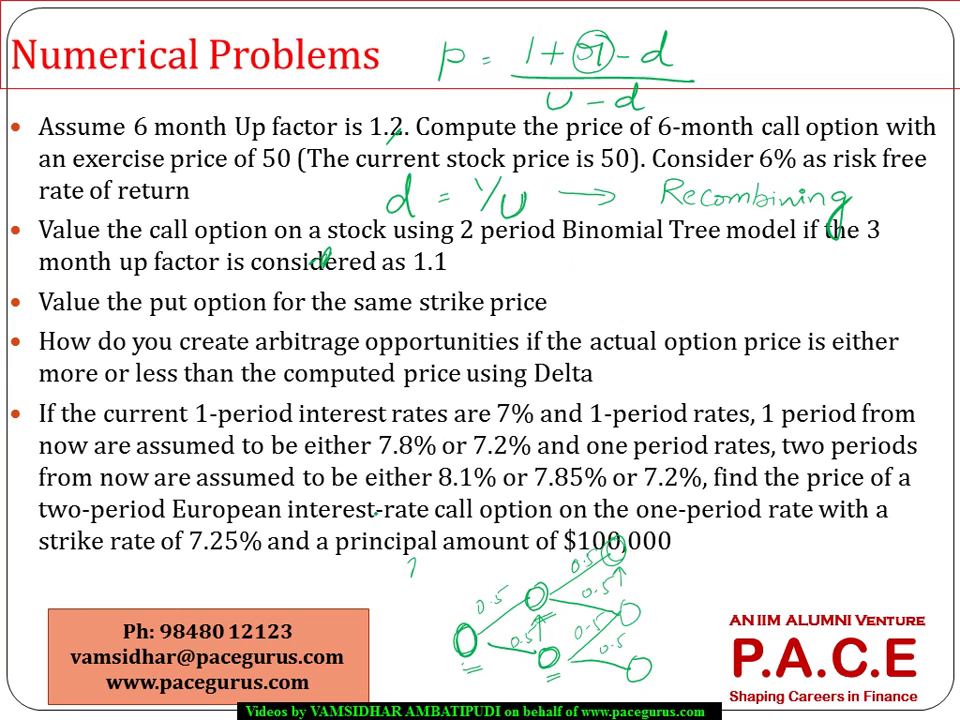
Circle the 7.25% strike rate on the problem slide and enter X = 7.25% in E105 of the Excel sheet
mouse_move(221, 522)
left_mouse_down()
mouse_move(262, 560)
mouse_move(157, 526)
left_mouse_up()
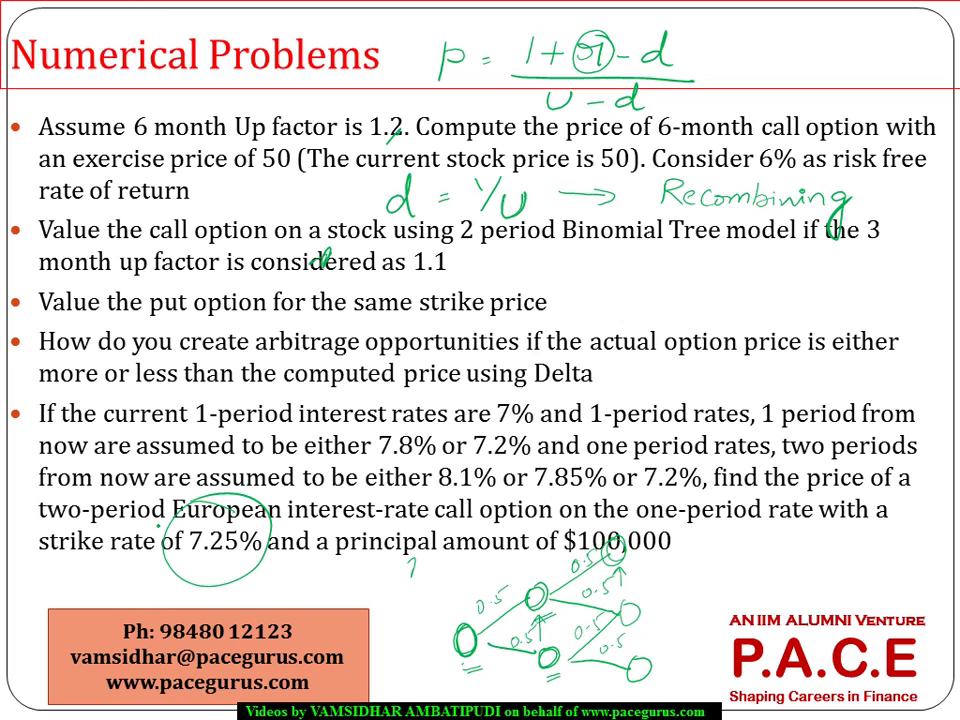
key("alt+Tab")
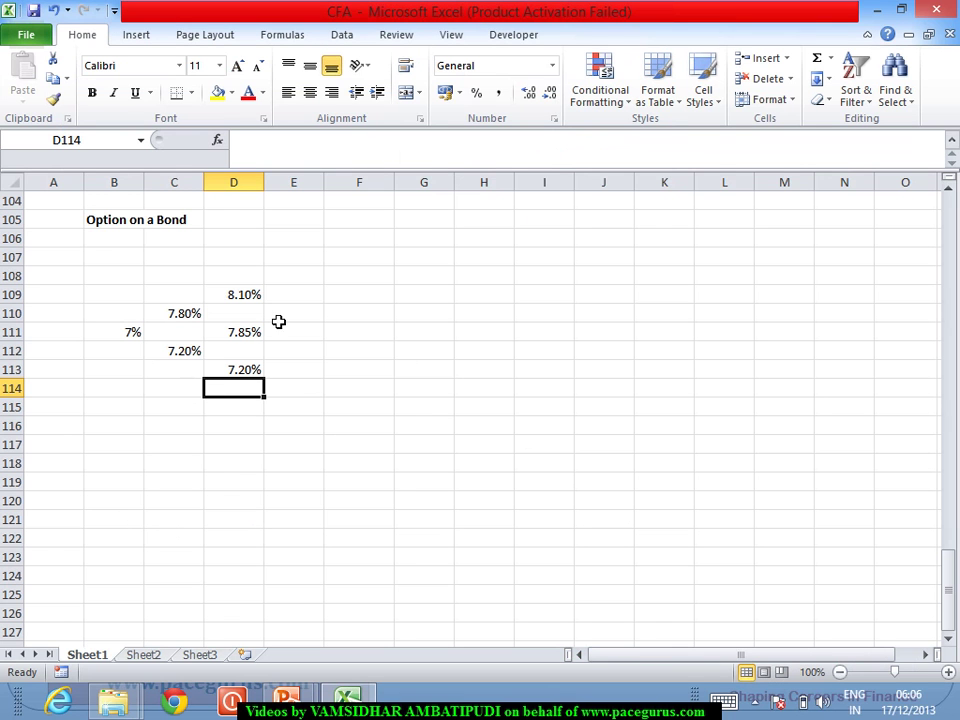
left_click(306, 224)
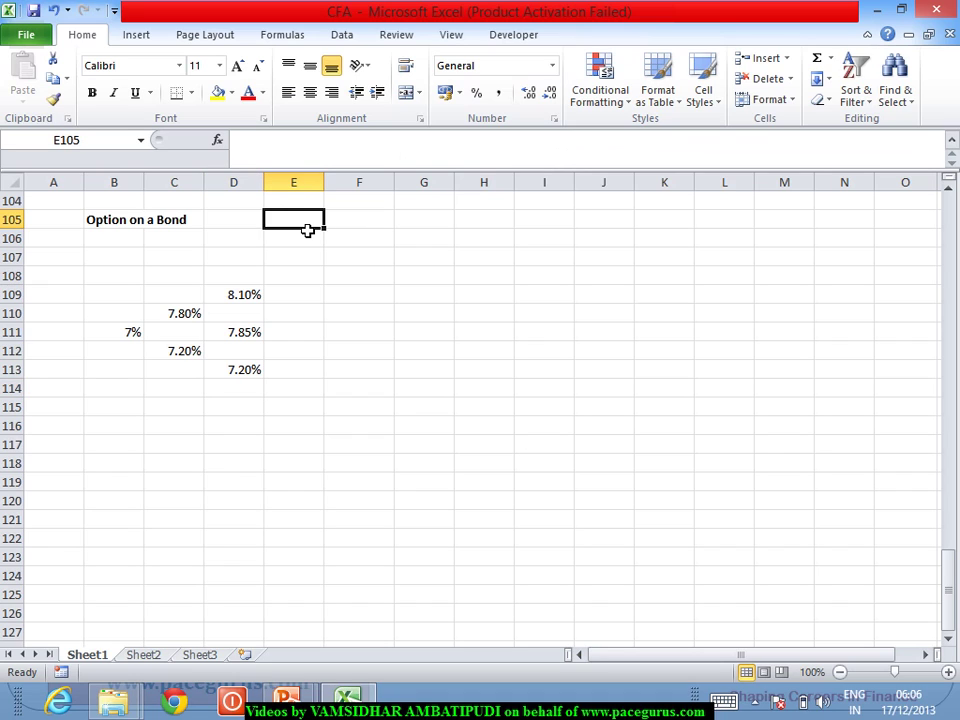
type("X = ")
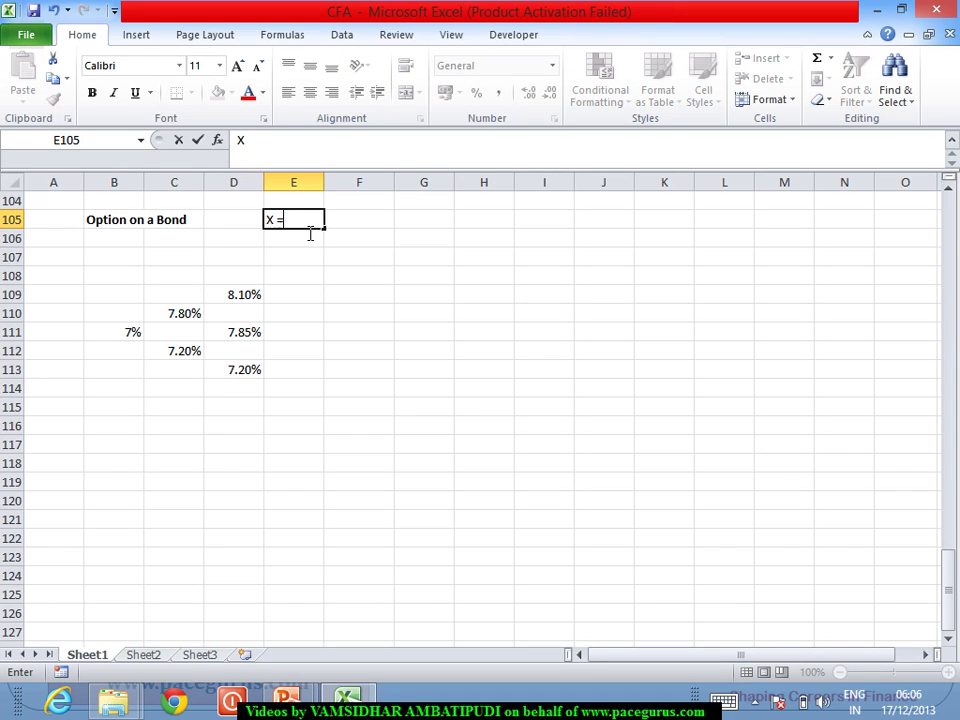
type("7.25%")
key("Return")
Check the principal amount on the problem slide and enter 100000 in E106 of the Excel sheet
key("alt+Tab")
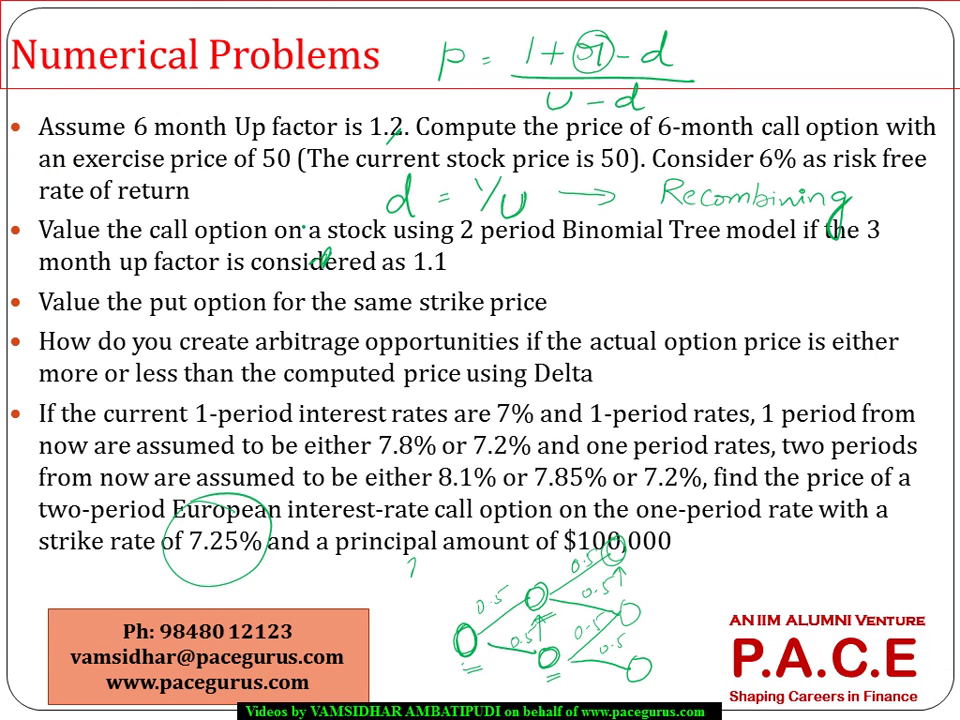
key("alt+Tab")
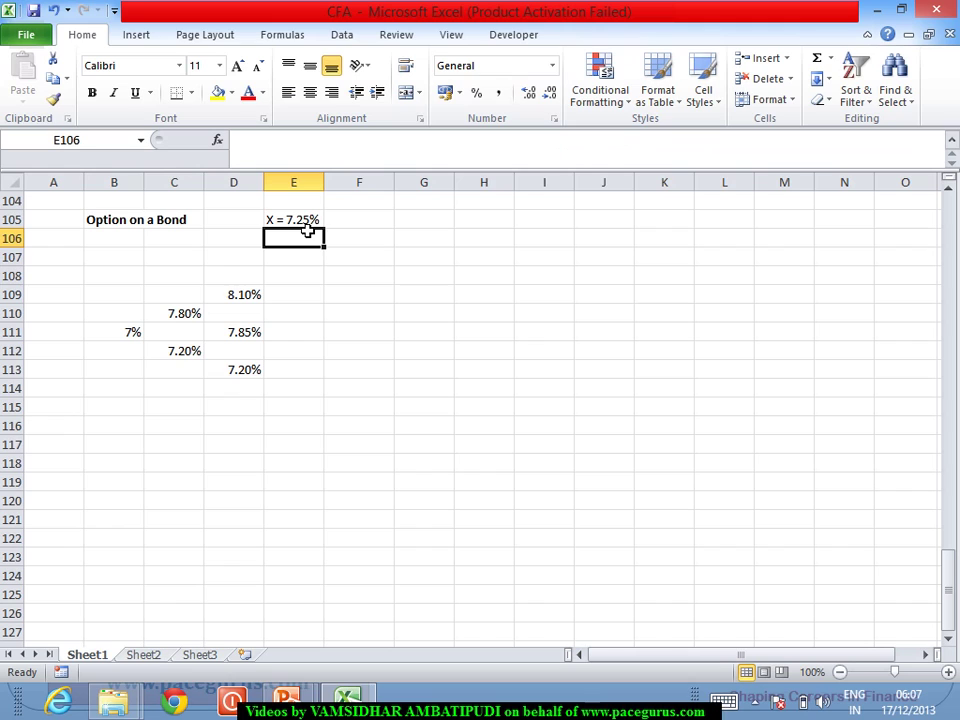
type("100000")
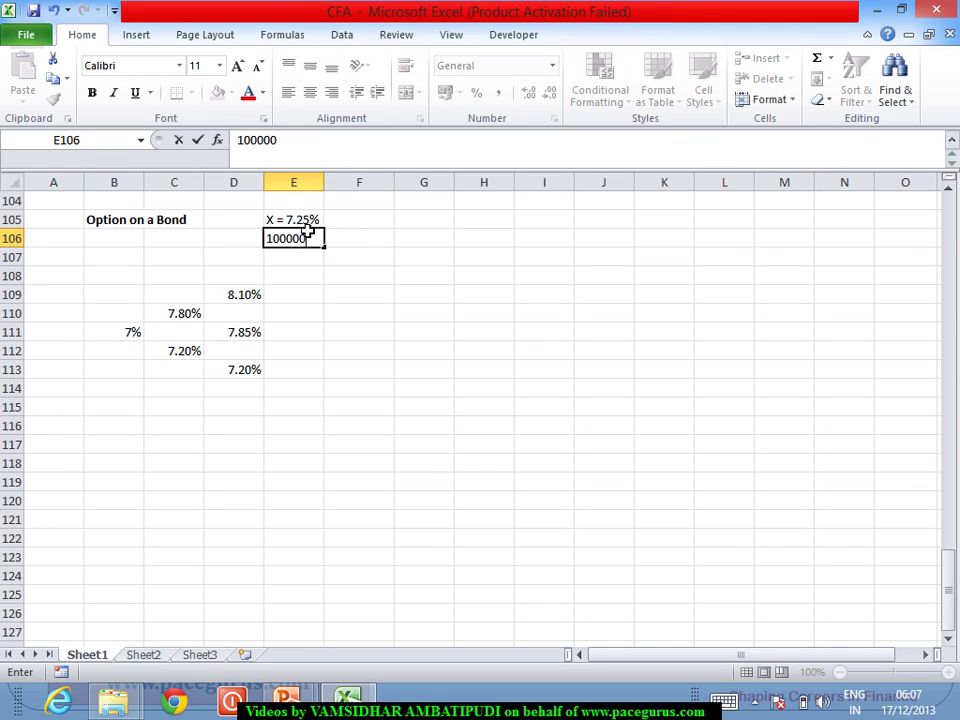
key("Return")
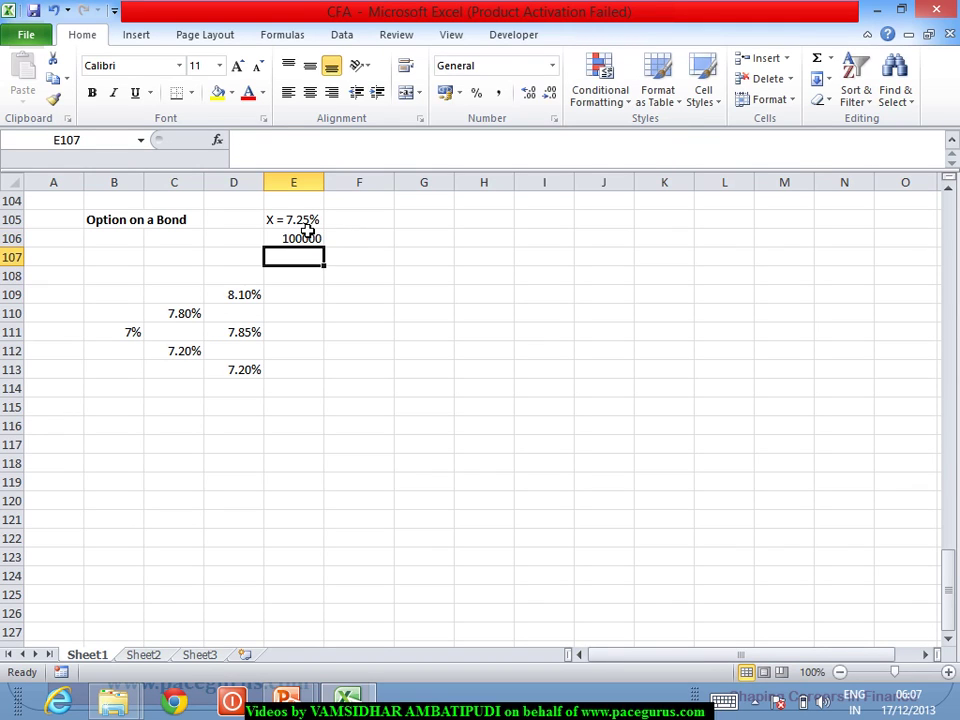
Switch to the PowerPoint slide and handwrite 3 year beside the $100,000 principal of the interest-rate option problem
key("alt+Tab")
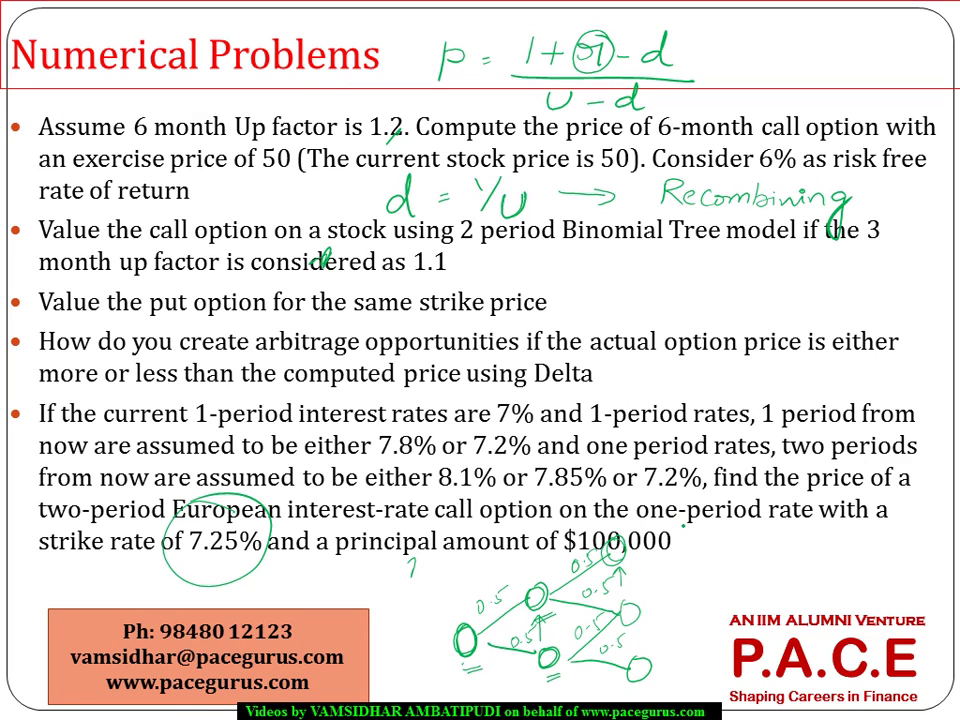
mouse_move(700, 540)
left_mouse_down()
mouse_move(705, 566)
mouse_move(735, 596)
left_mouse_up()
left_click_drag(738, 550, 800, 548)
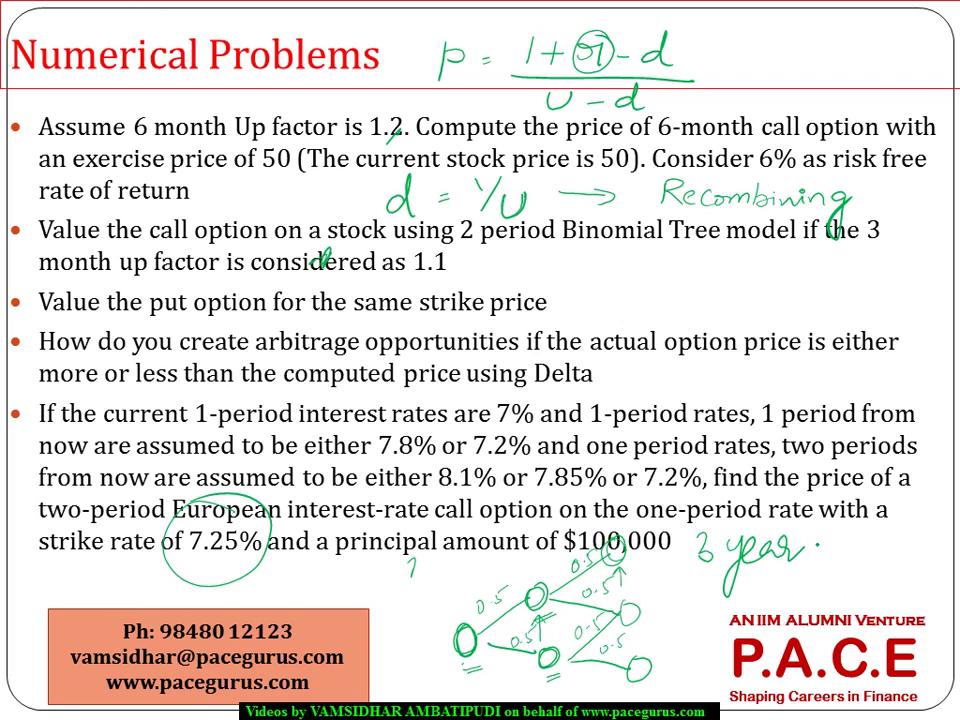
Return to Excel and enter the 100000 principal beside the upper and middle period-two rates, in E109 and E111
key("alt+Tab")
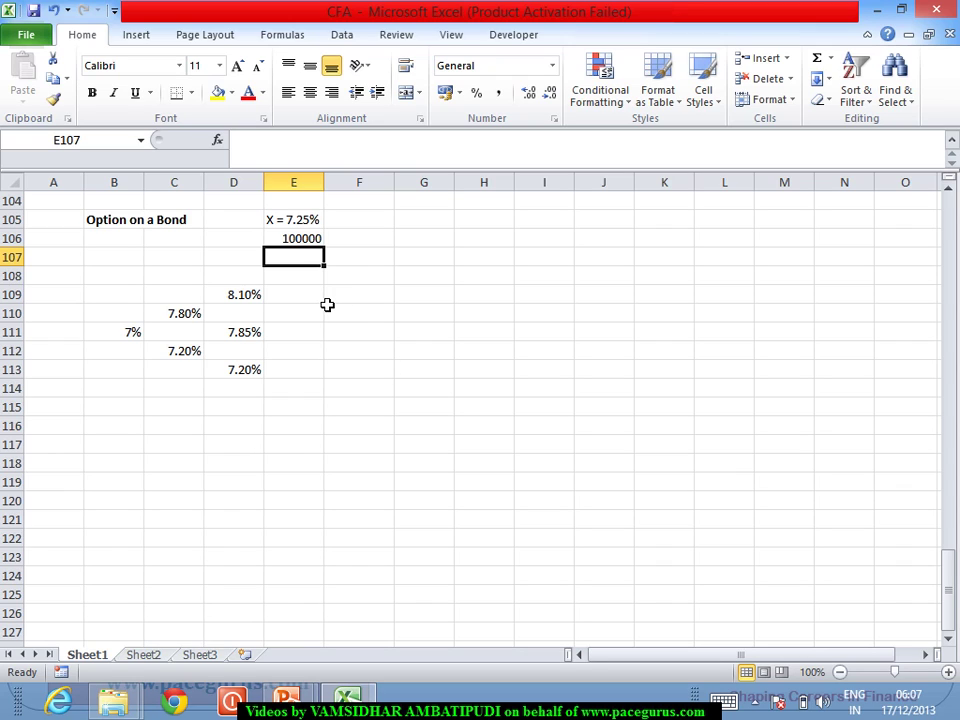
left_click(320, 301)
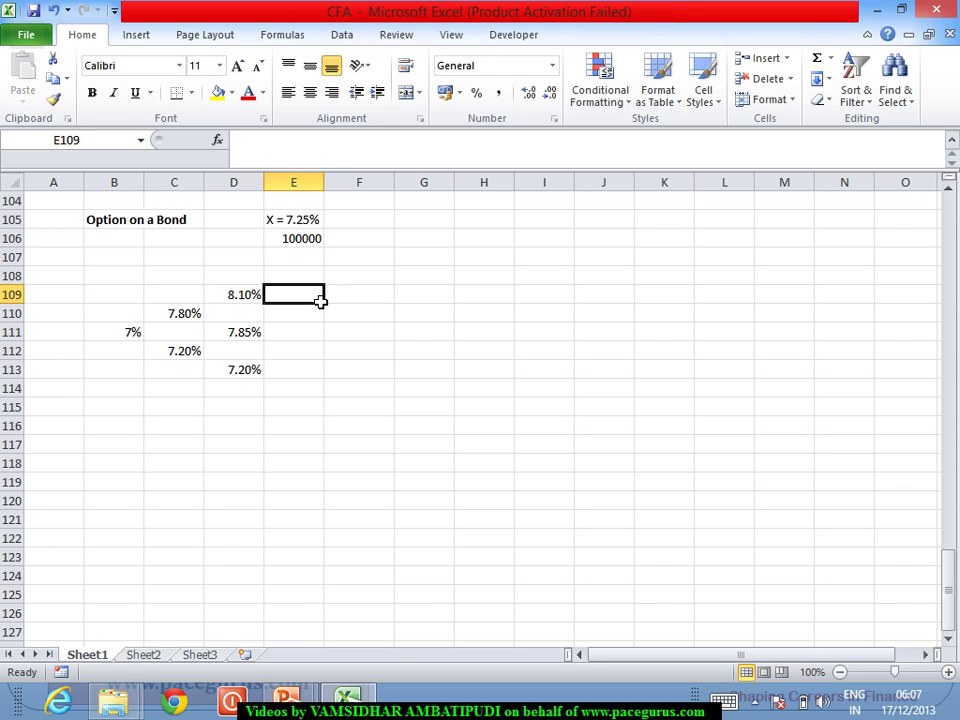
type("100000")
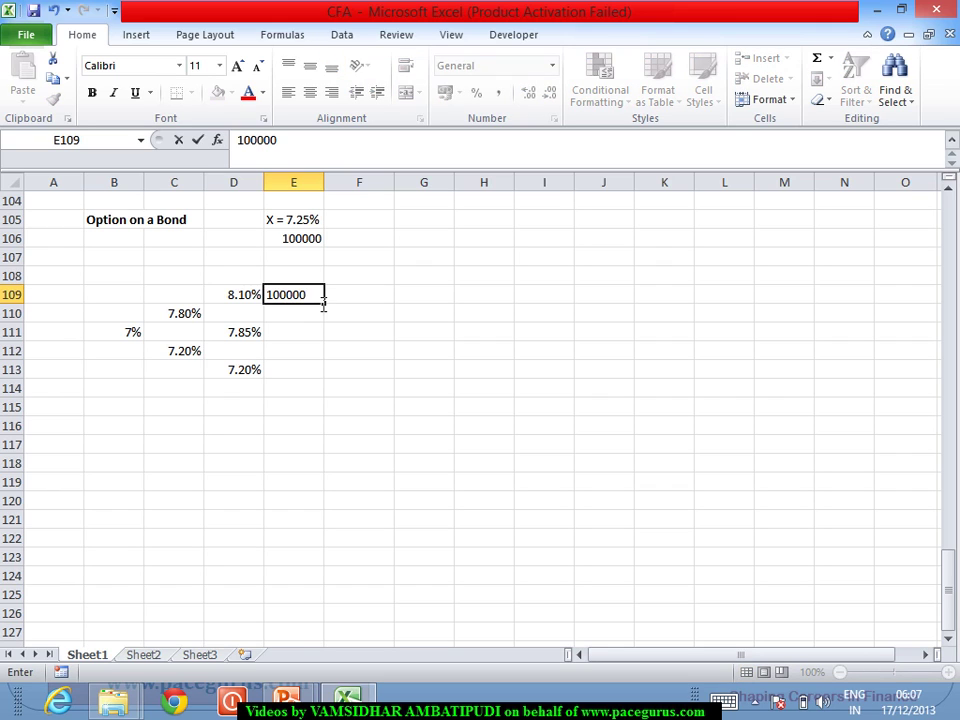
key("Return")
key("Return")
type("100000")
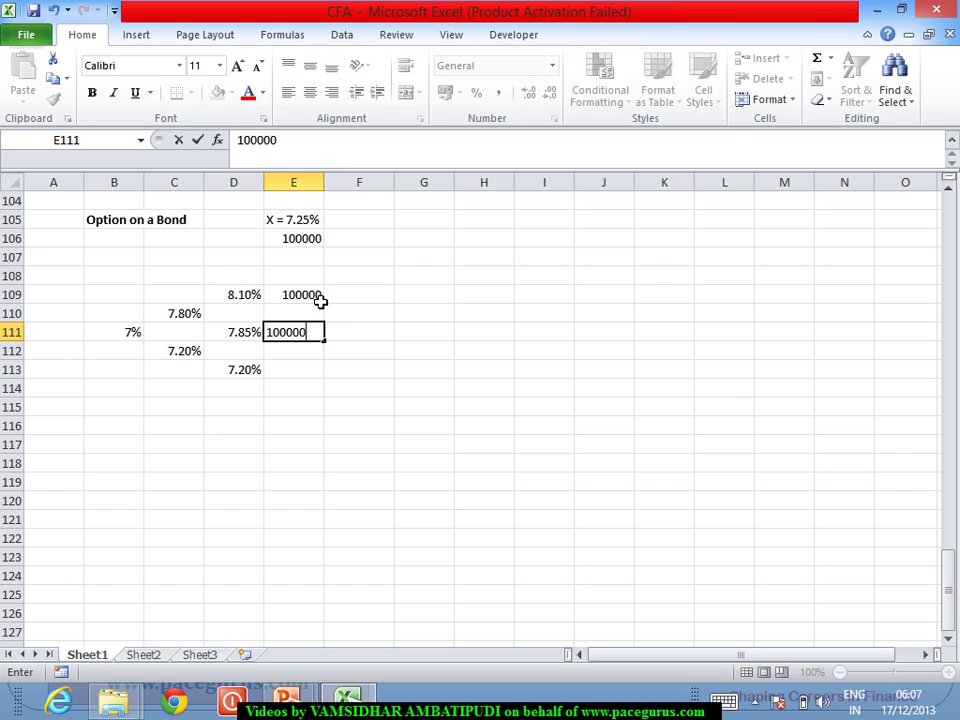
key("Return")
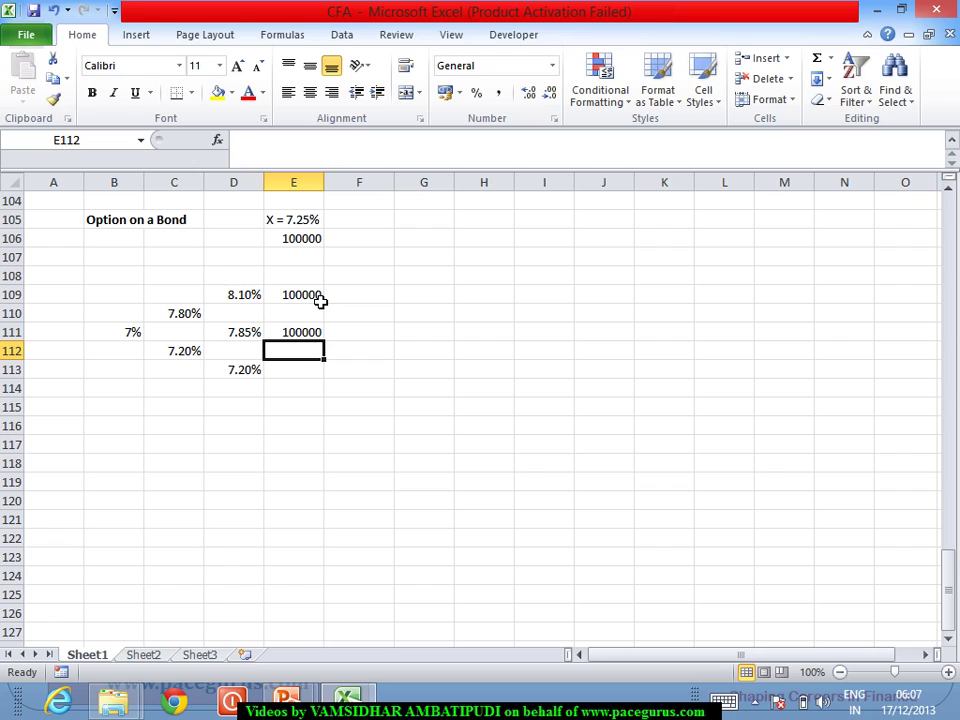
Enter 100000 in E112 and move it to E113, beside the lowest period-two rate
type("100000")
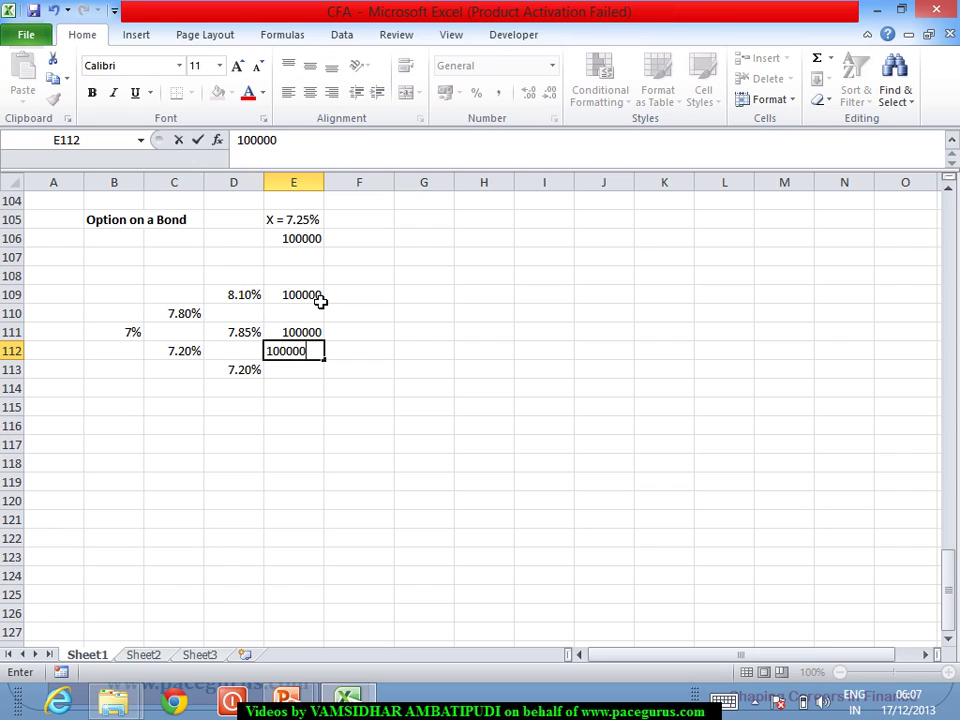
key("Return")
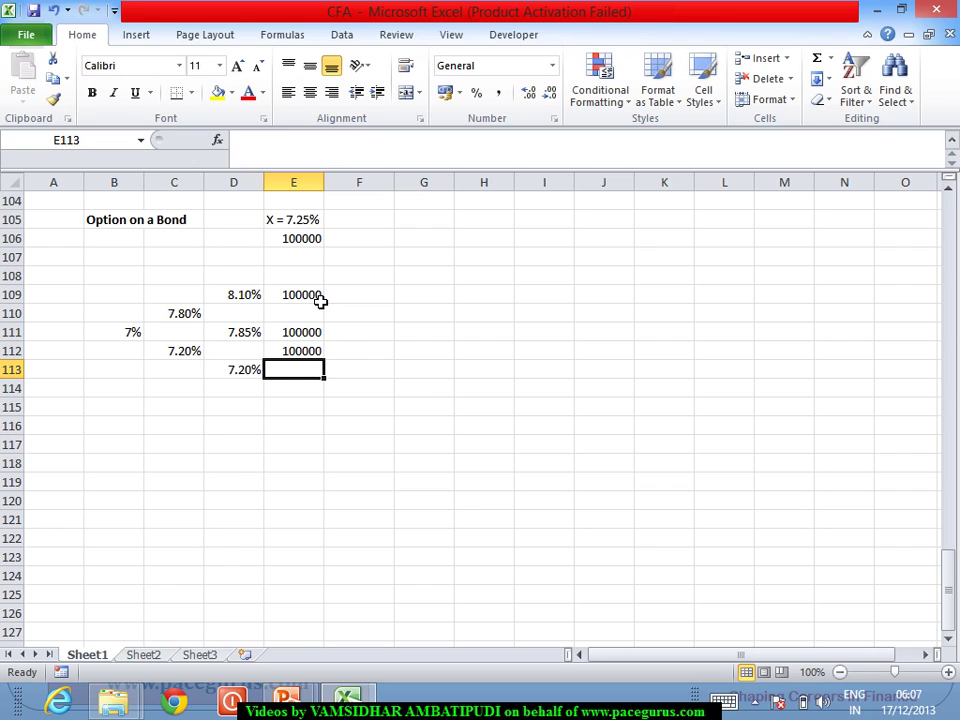
key("Up")
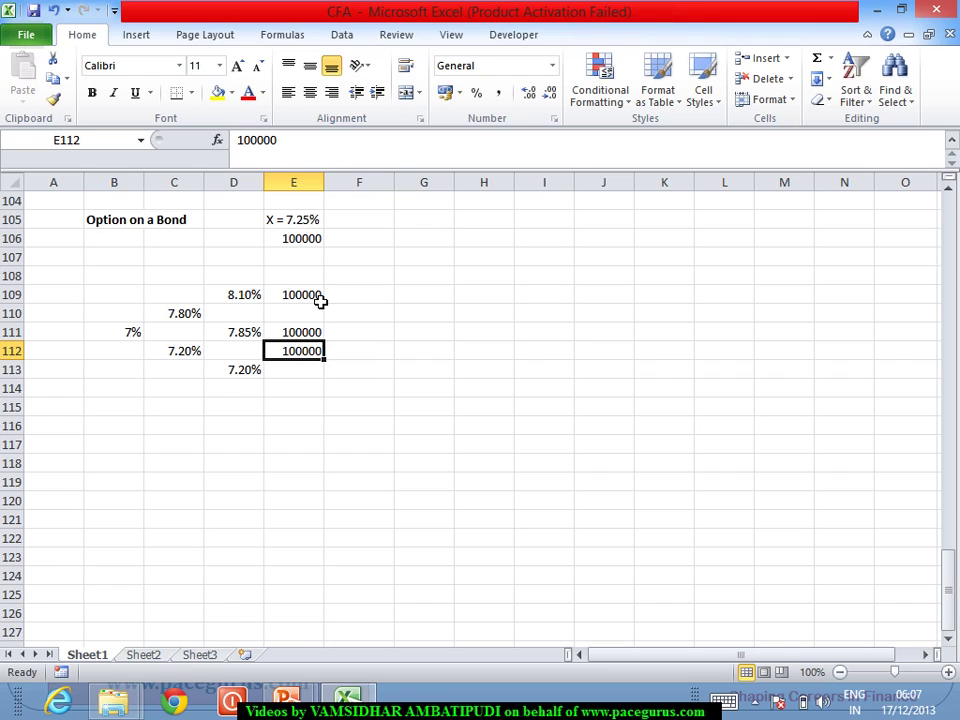
key("ctrl+c")
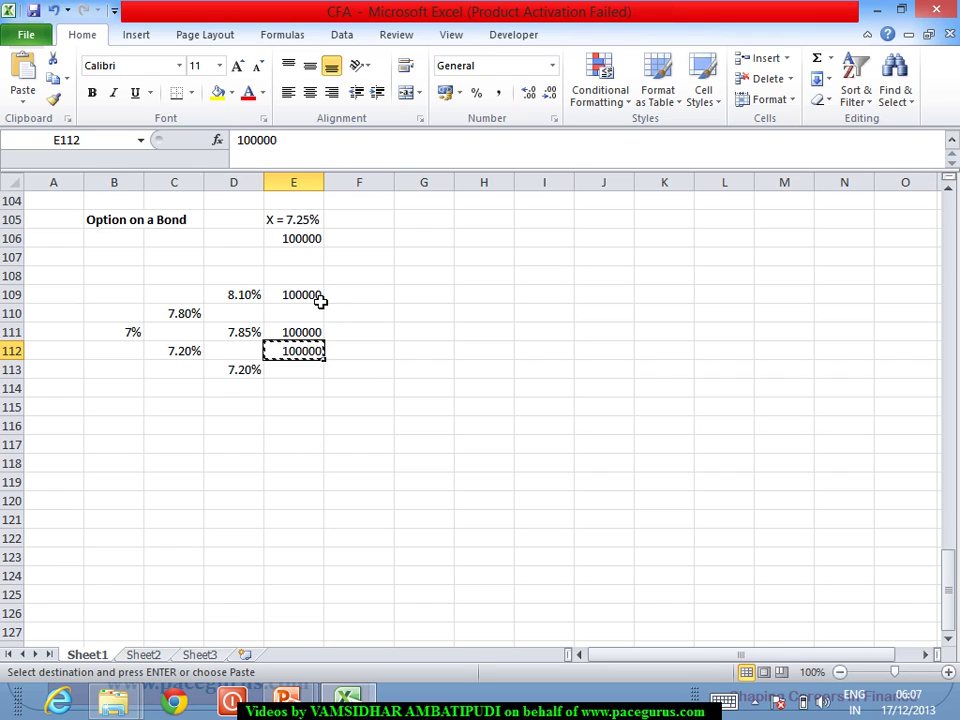
key("Down")
key("Return")
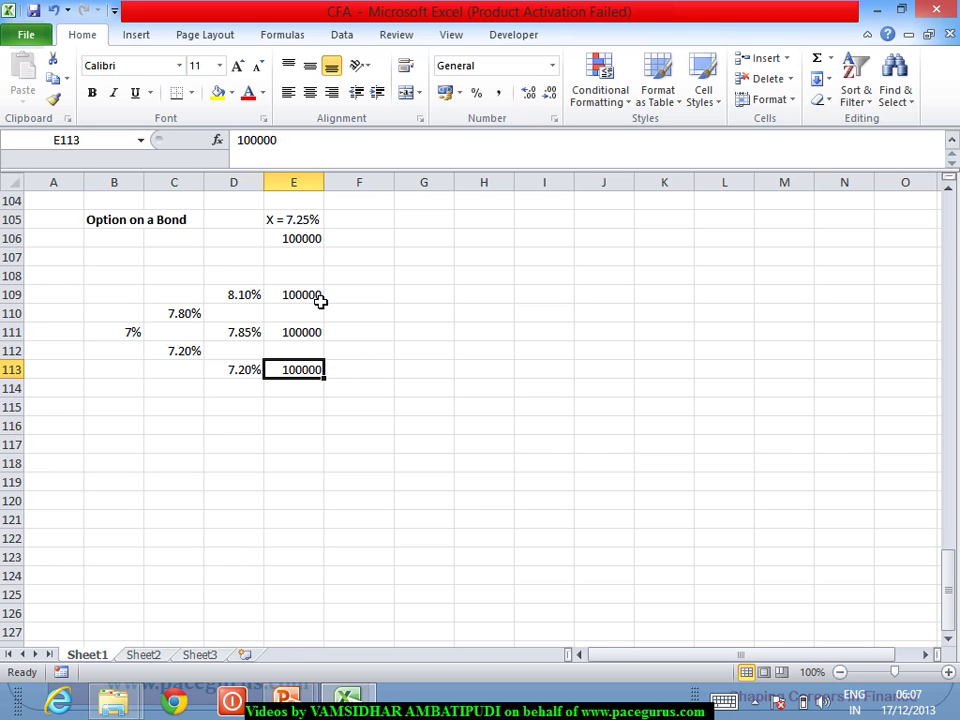
Circle the 7.25% strike rate again on the PowerPoint slide and handwrite the exercise condition MR > SR
key("alt+Tab")
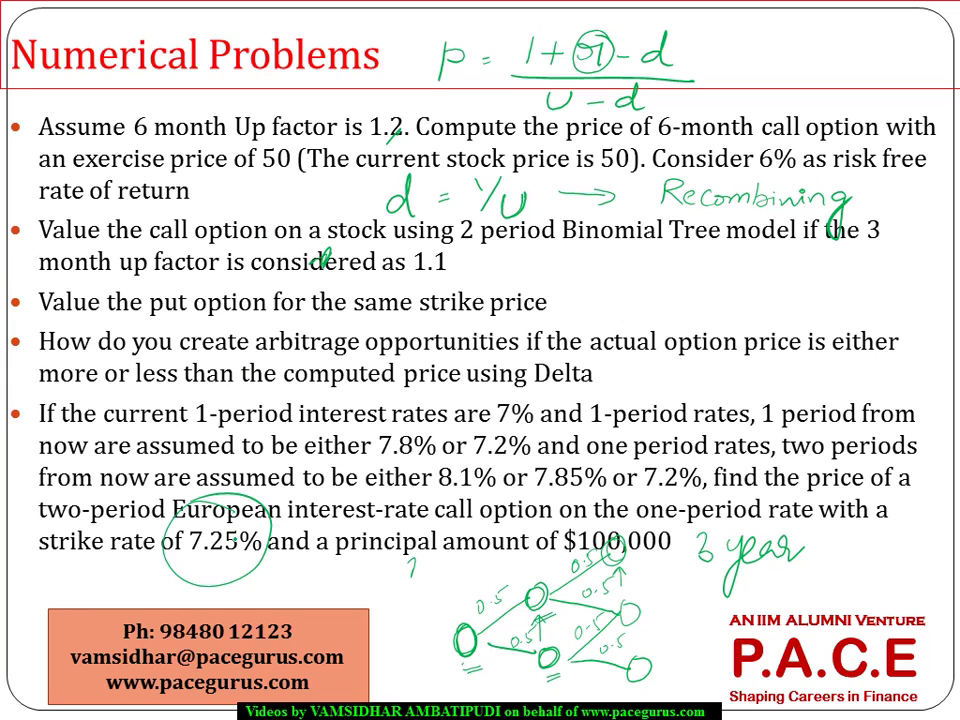
mouse_move(182, 533)
left_mouse_down()
mouse_move(265, 540)
mouse_move(215, 585)
mouse_move(168, 545)
mouse_move(210, 500)
left_mouse_up()
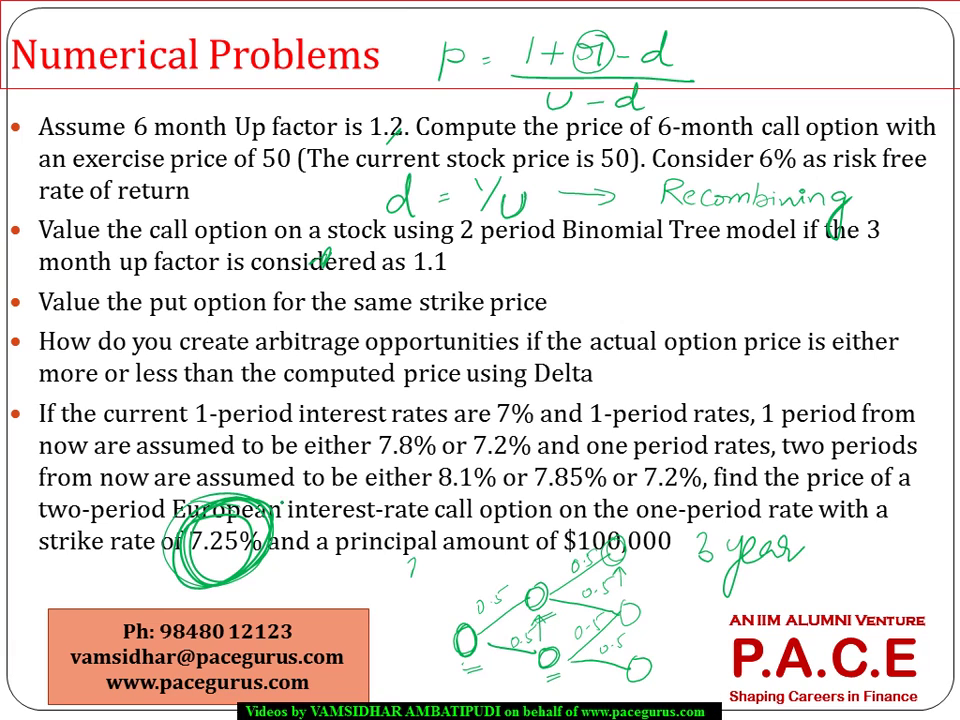
mouse_move(631, 289)
left_mouse_down()
mouse_move(629, 312)
mouse_move(648, 291)
mouse_move(651, 314)
left_mouse_up()
mouse_move(659, 290)
left_mouse_down()
mouse_move(659, 314)
mouse_move(703, 322)
left_mouse_up()
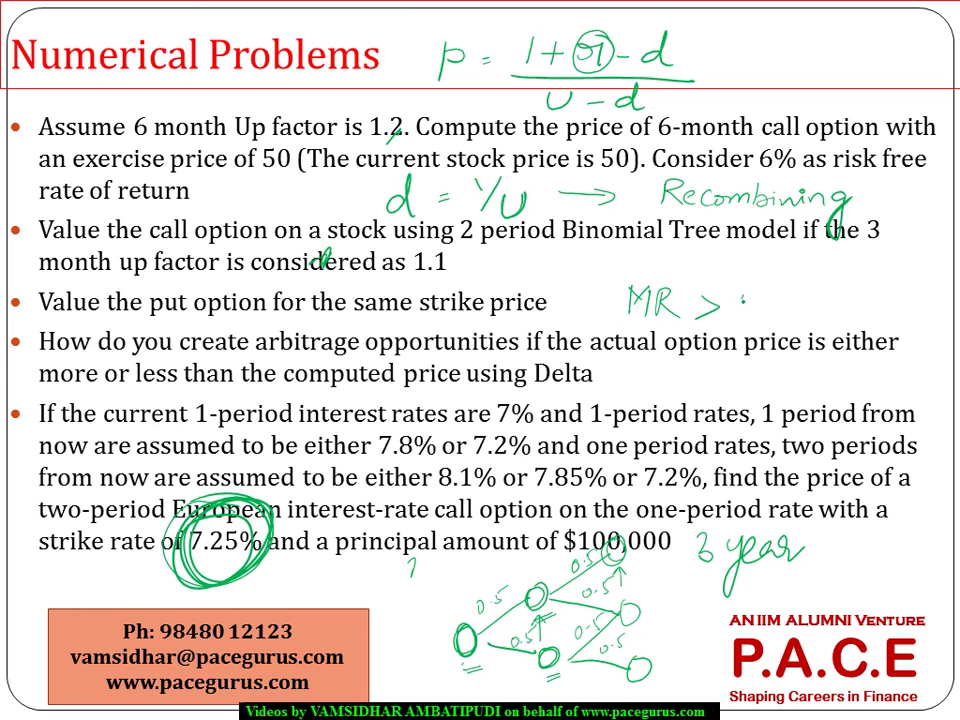
mouse_move(753, 290)
left_mouse_down()
mouse_move(735, 315)
mouse_move(764, 318)
left_mouse_up()
left_click_drag(764, 291, 790, 318)
left_click(797, 297)
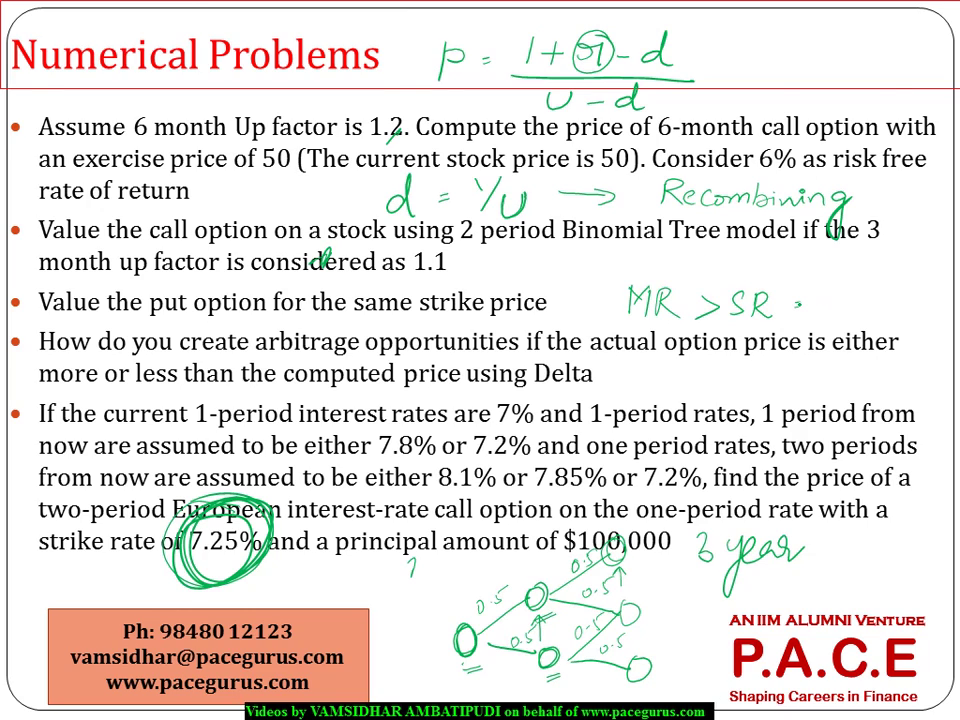
In Excel, turn E109 into the call payoff formula =100000*(D109-7.25%) for the 8.10% rate
key("alt+Tab")
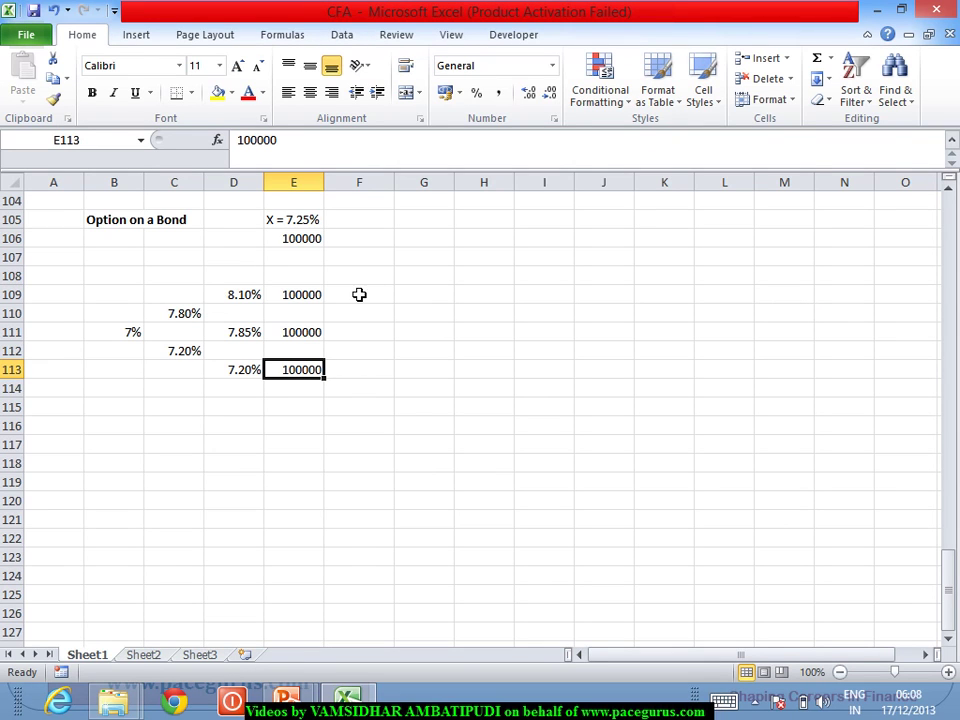
left_click(240, 295)
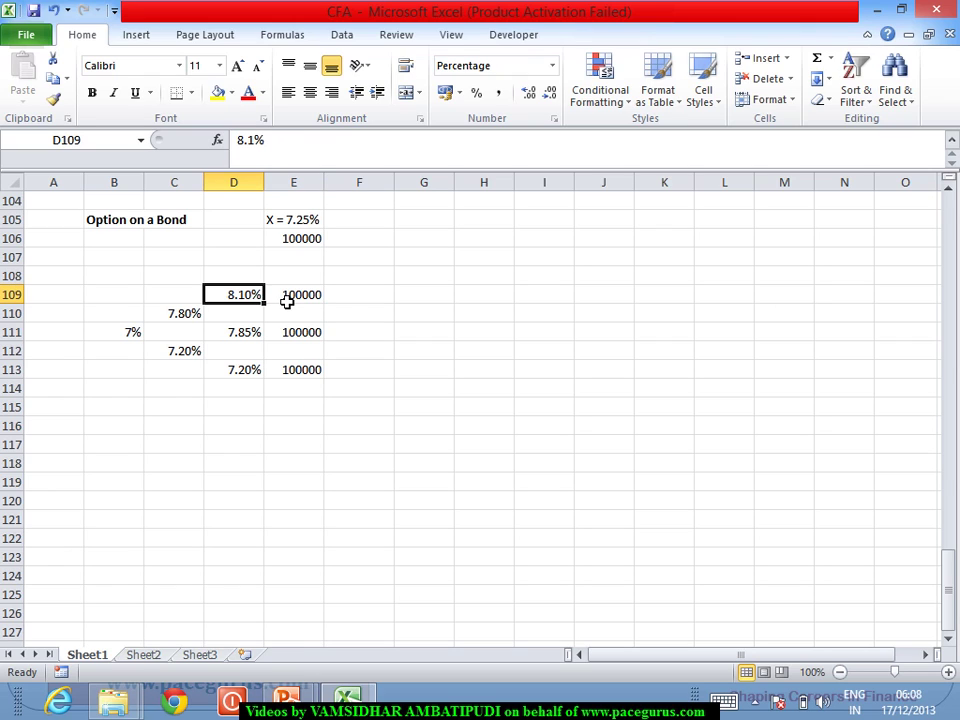
left_click(287, 302)
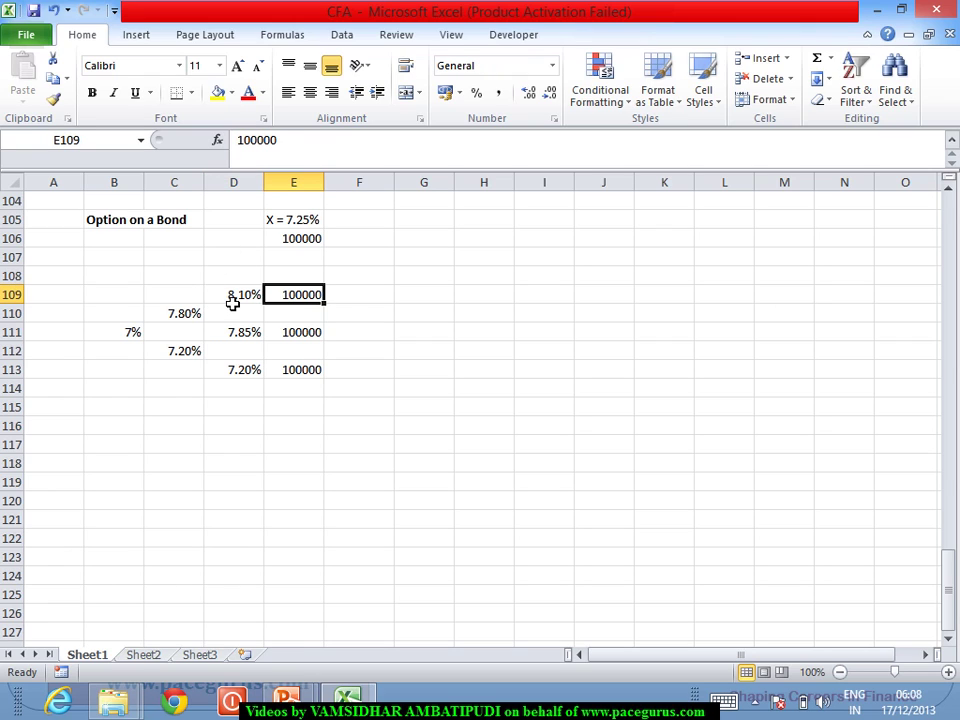
left_click(242, 151)
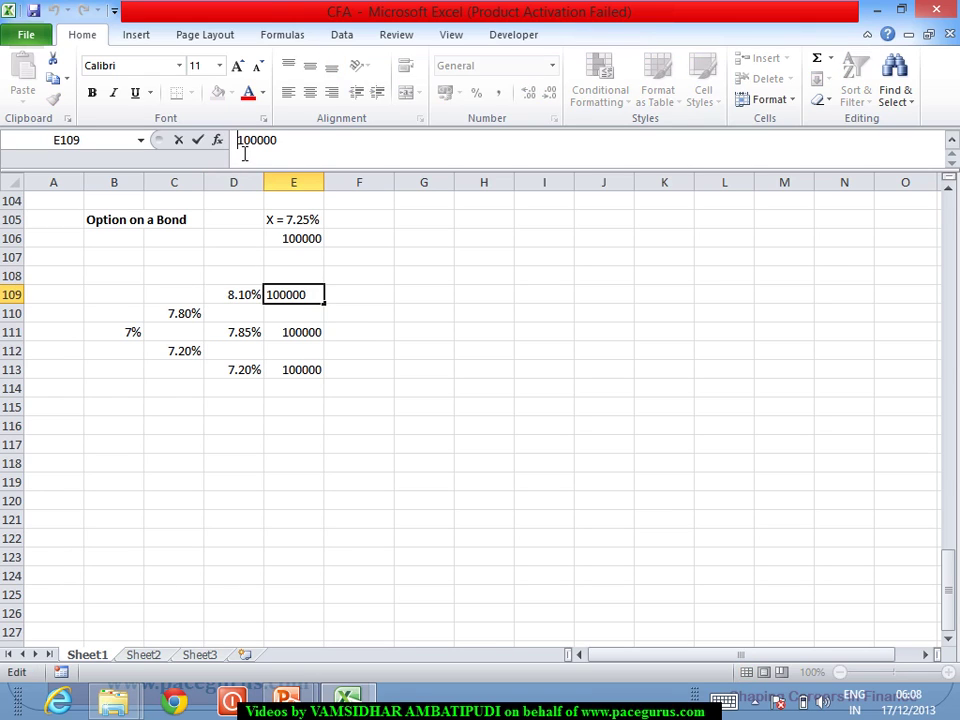
type("=")
left_click(331, 141)
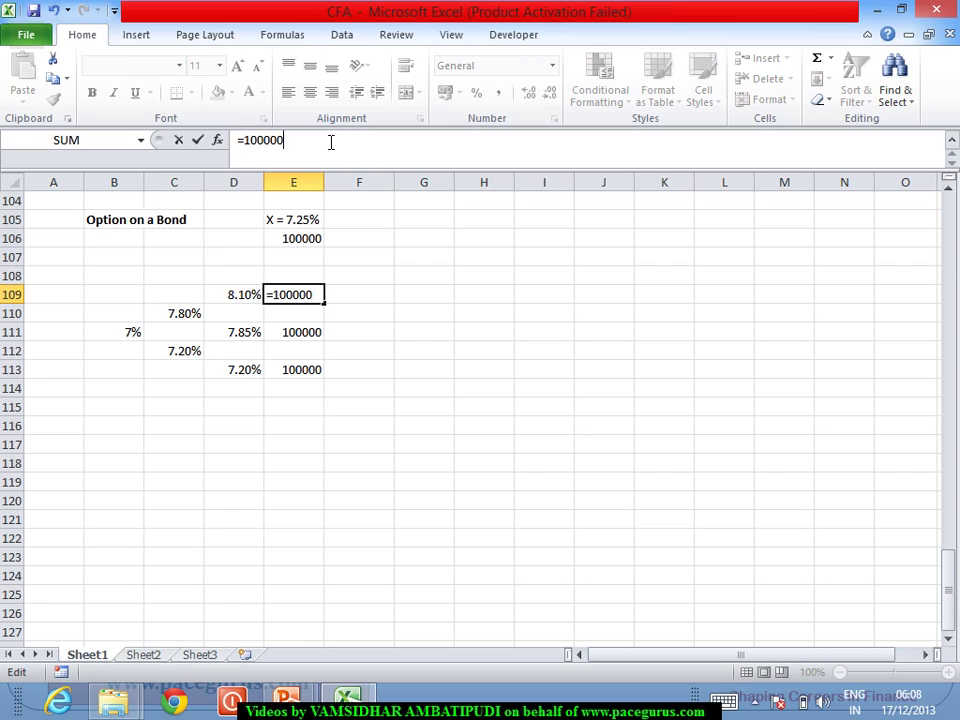
type("*(")
left_click(242, 297)
type("-")
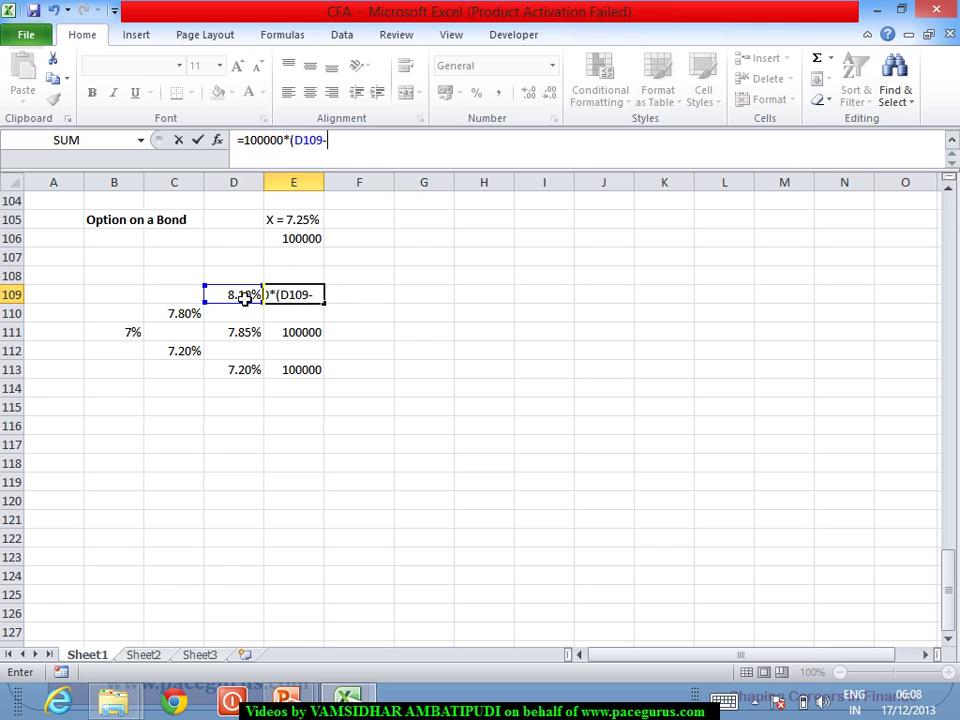
type("7.2")
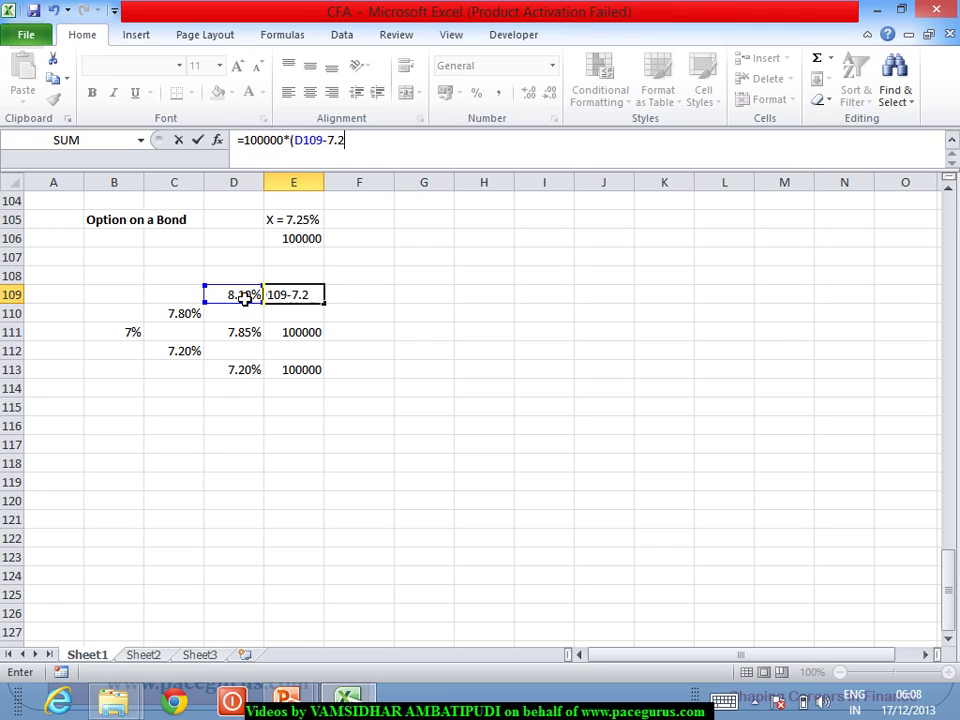
type("5%)")
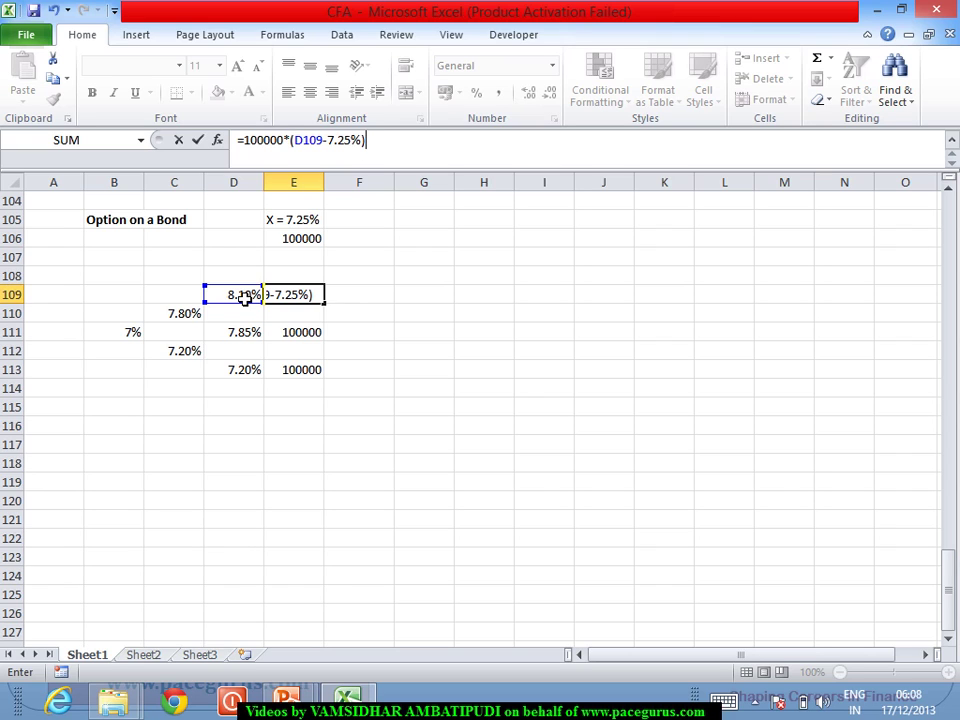
key("Return")
Turn E111 into the call payoff formula =100000*(D111-7.25%) for the 7.85% rate
key("Down")
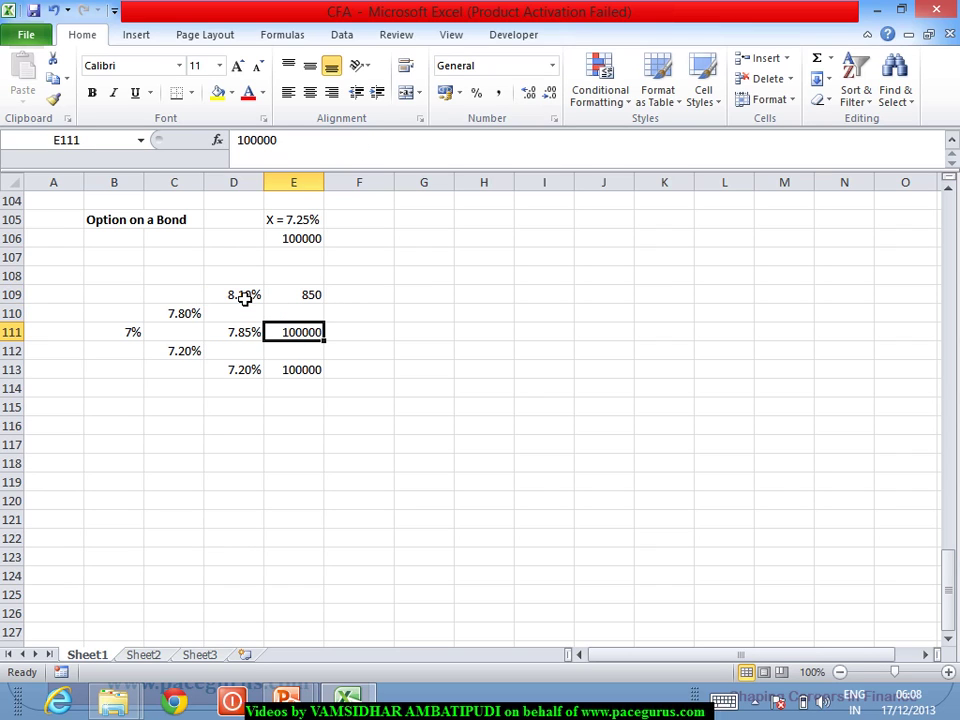
left_click(243, 152)
type("=")
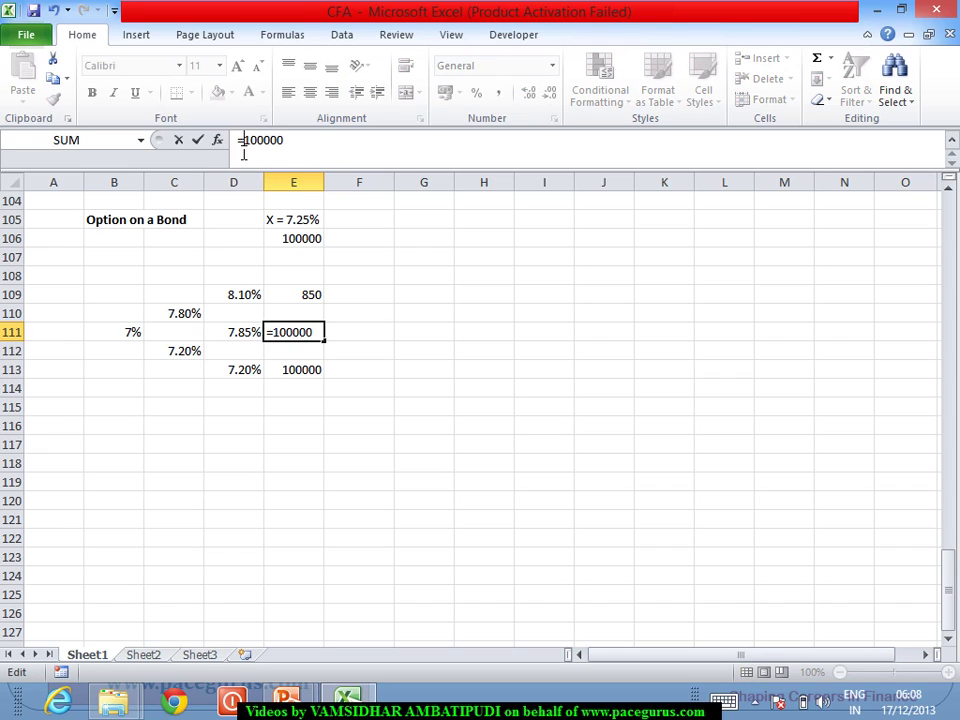
left_click(313, 148)
type("*(")
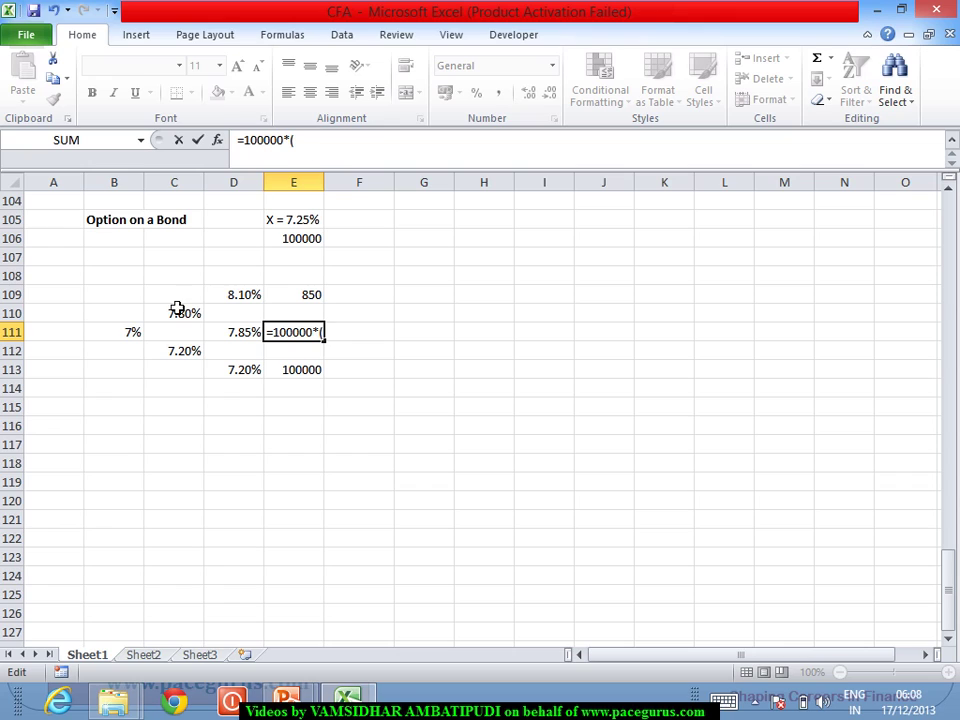
left_click(233, 334)
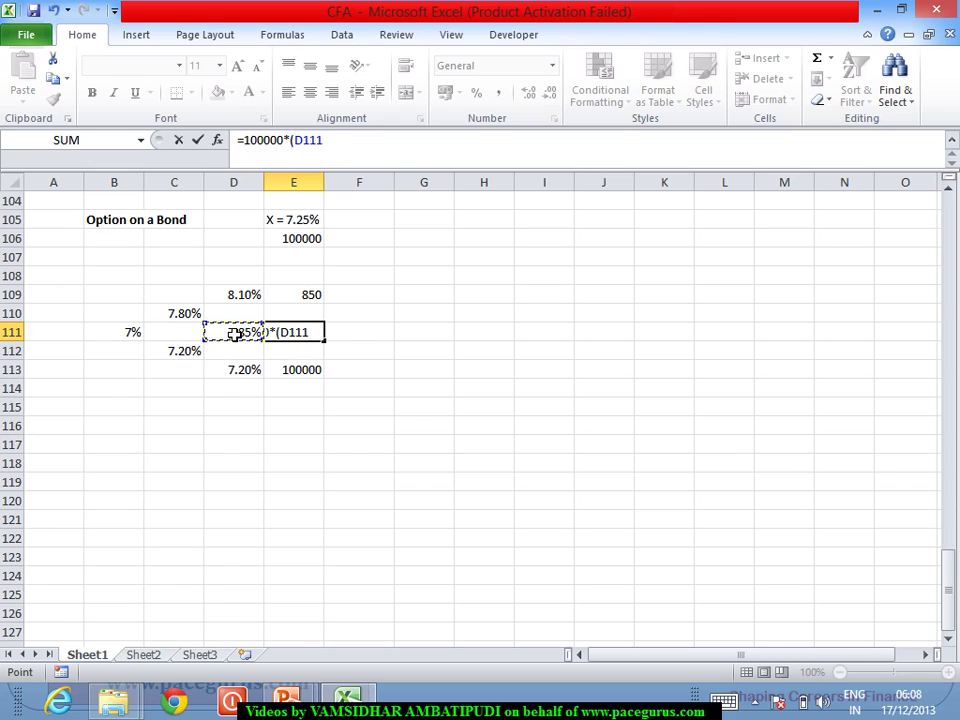
type("-7.2")
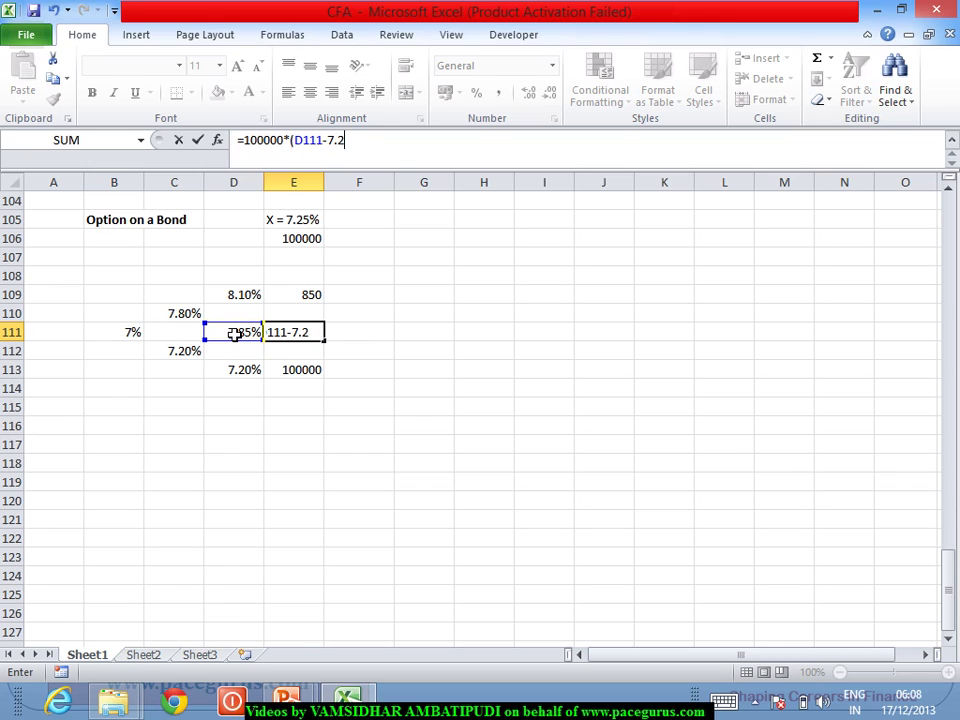
type("5%)")
key("Return")
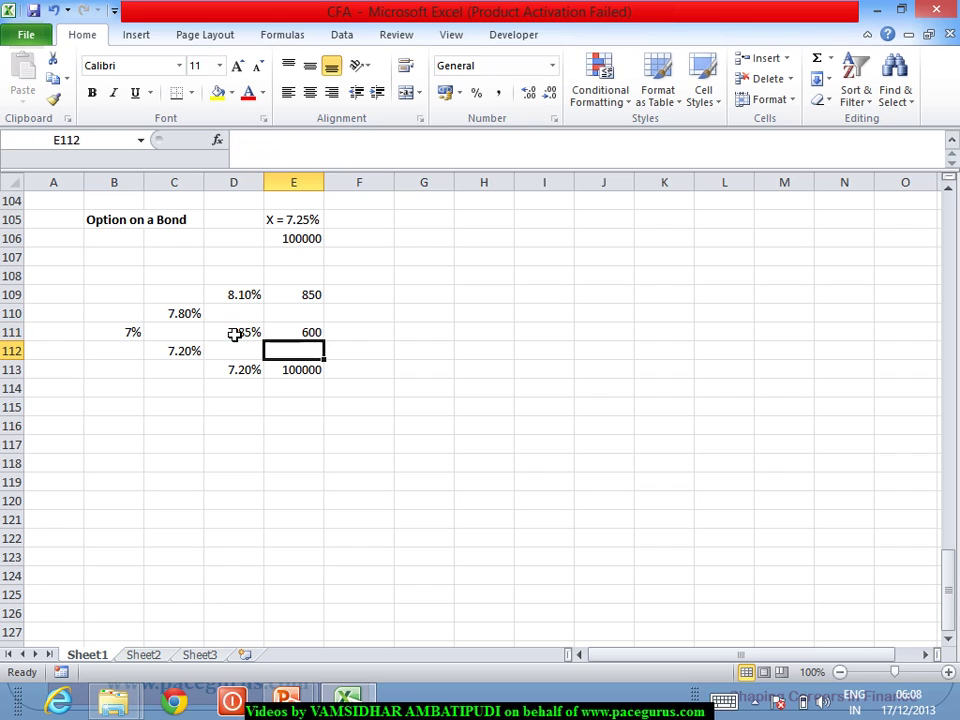
Set the payoff in E113, beside the lowest period-two rate, to 0 and consult the rate tree on the PowerPoint slide
key("Down")
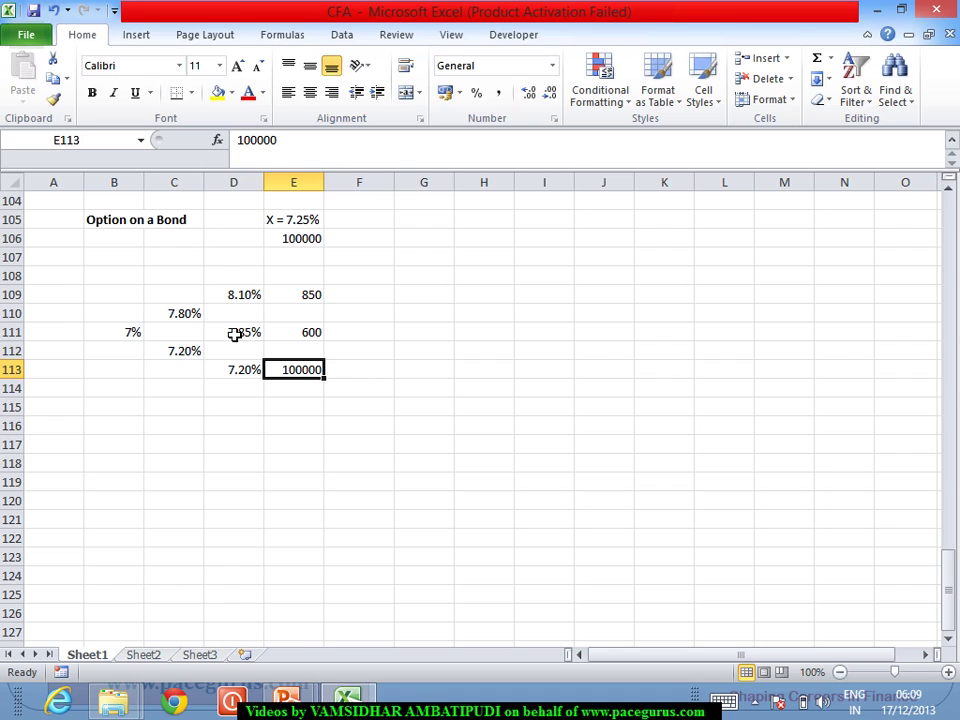
type("0")
key("Return")
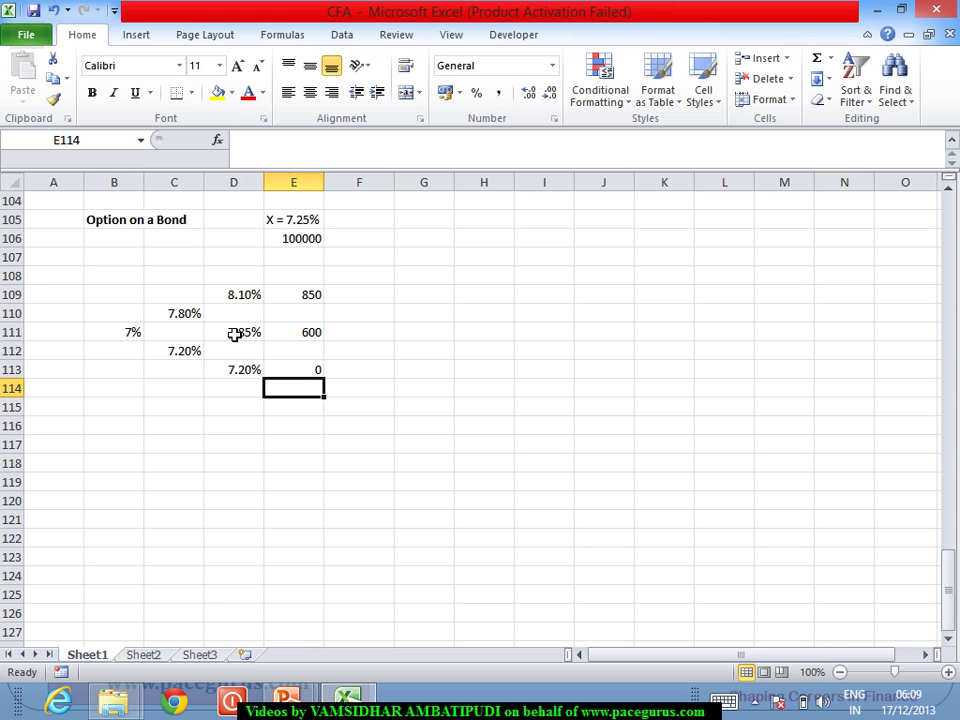
key("alt+Tab")
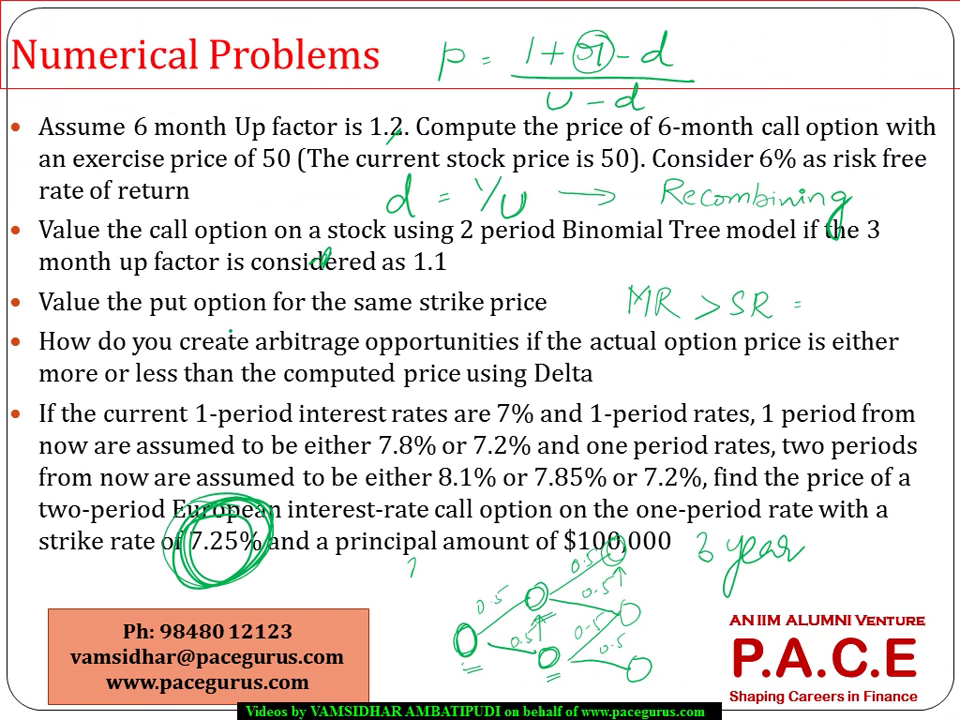
key("alt+Tab")
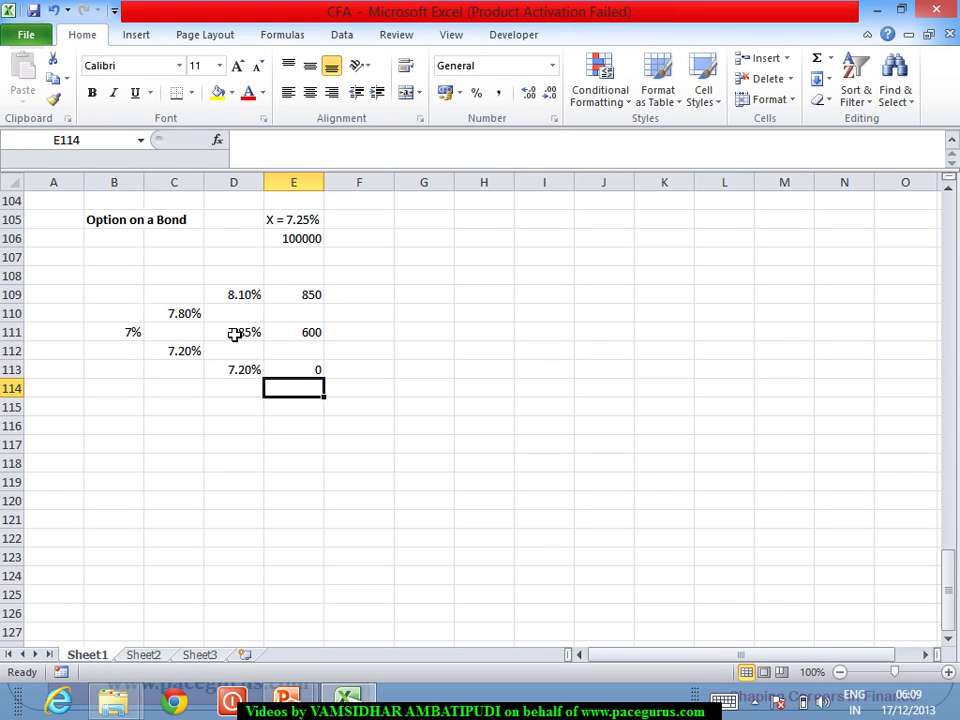
In Excel's E110, enter the expected payoff of the upper branch as =(0.5*E109+0.5*E111)
left_click(299, 316)
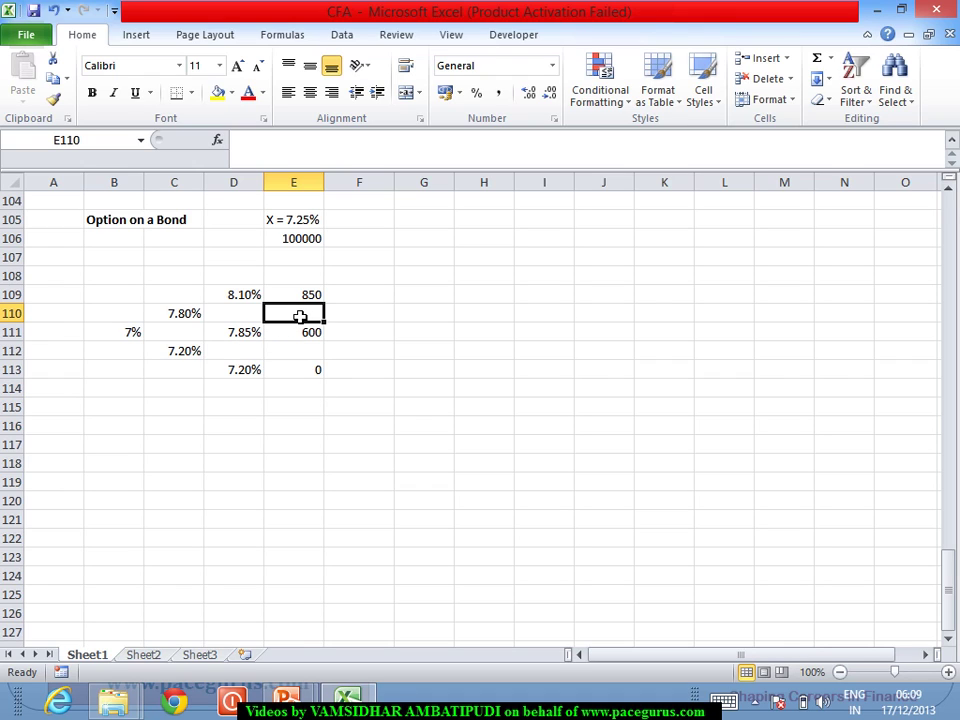
type("=")
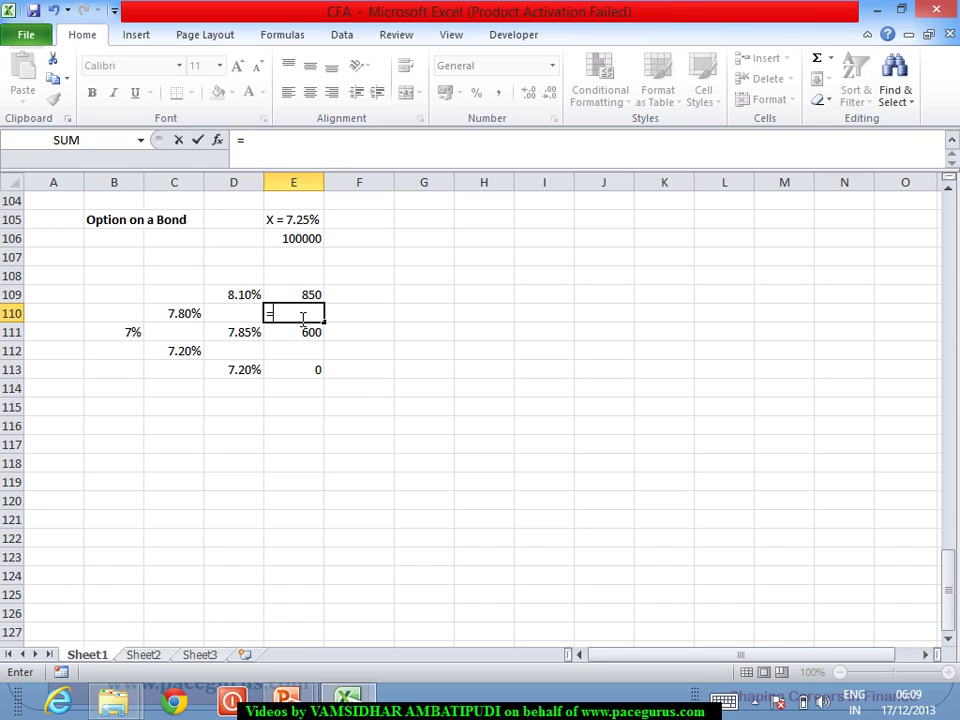
type("(0.5*")
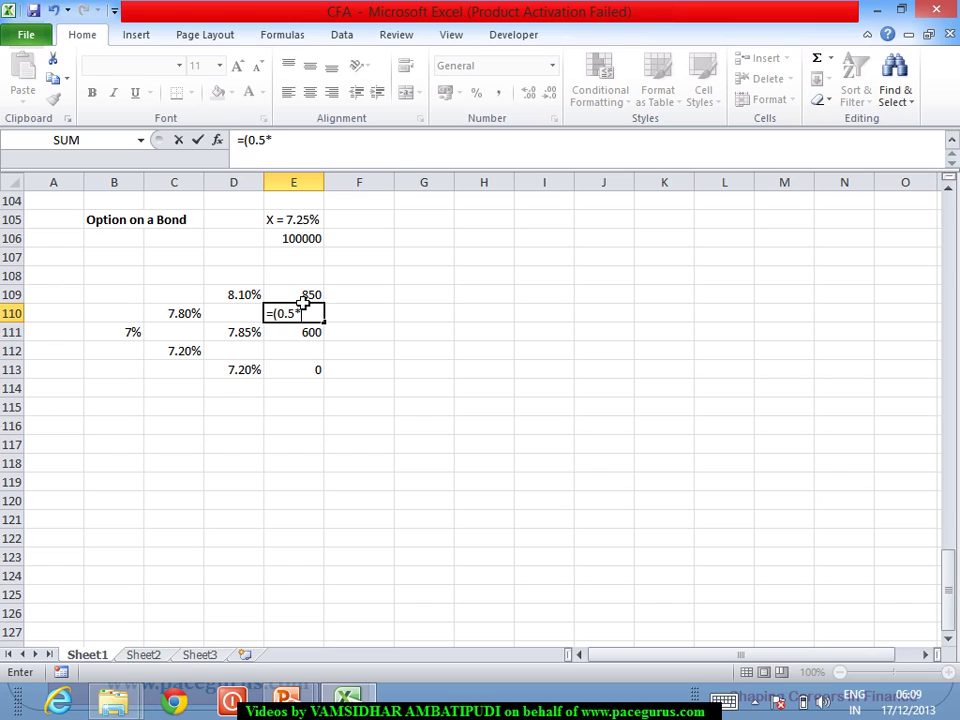
left_click(310, 299)
type("+")
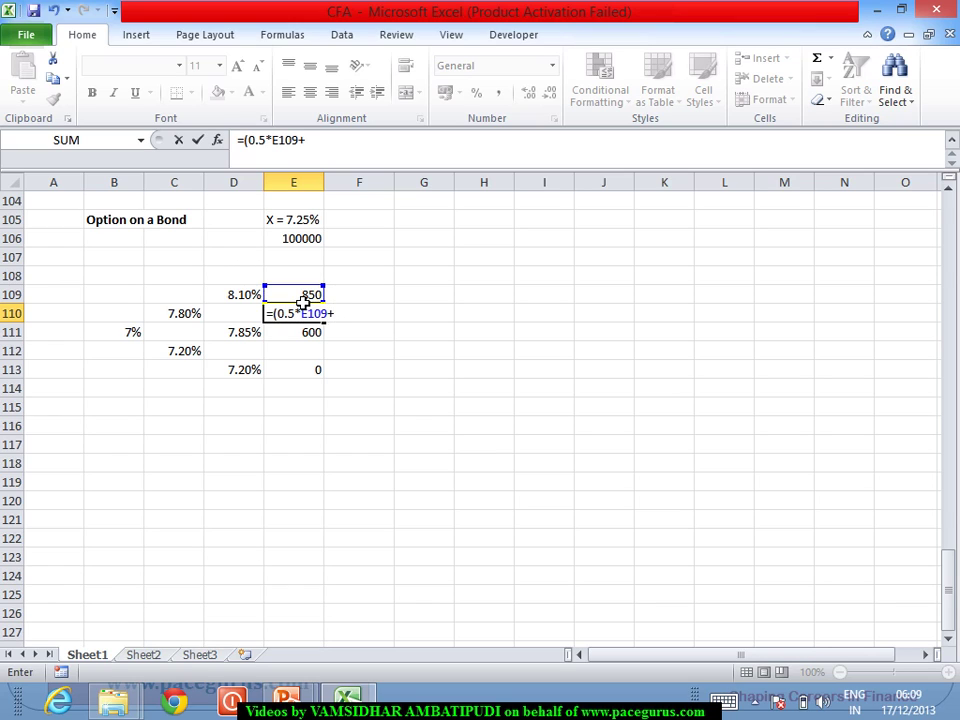
type("0.5*")
left_click(302, 336)
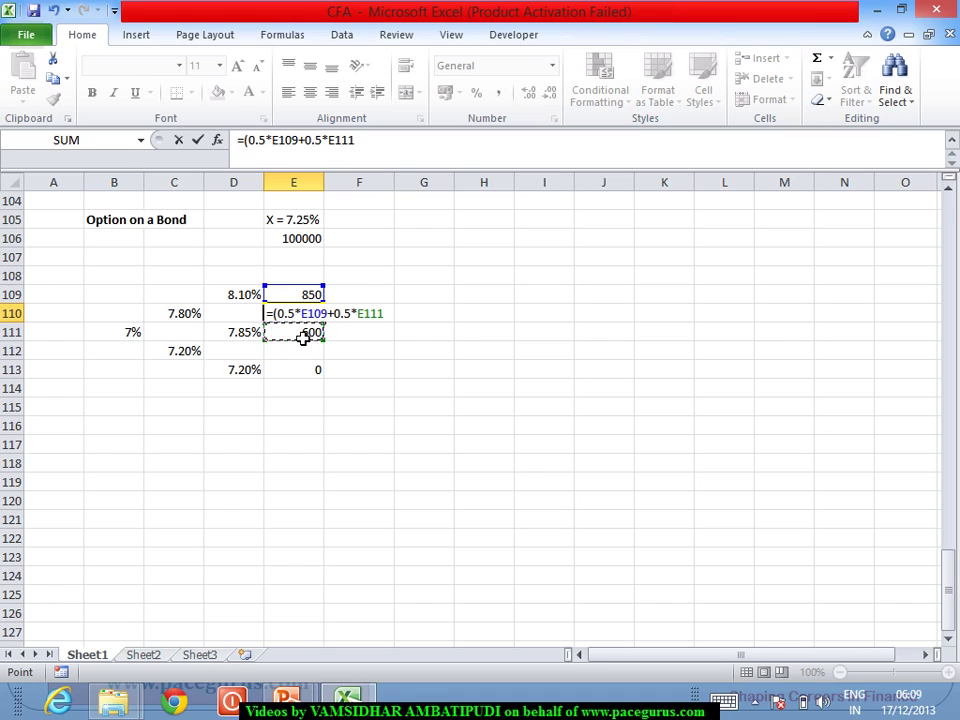
type(")/")
key("BackSpace")
key("Return")
Enter the expected payoff of the lower branch in E112 as =(0.5*E111+0.5*E113)
key("Down")
type("=")
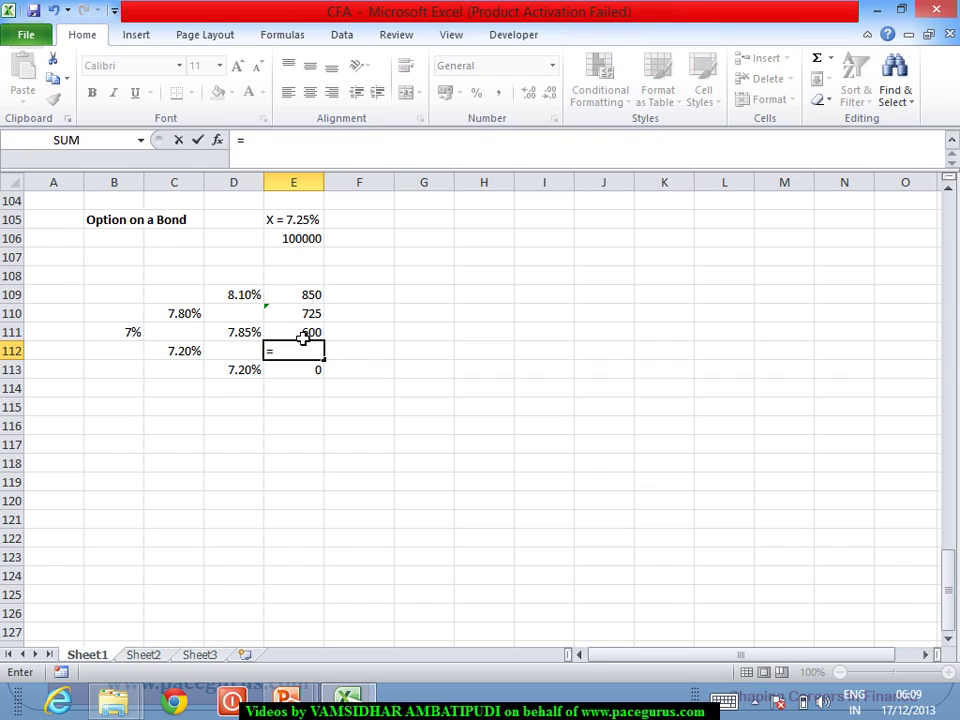
type("(0.5*")
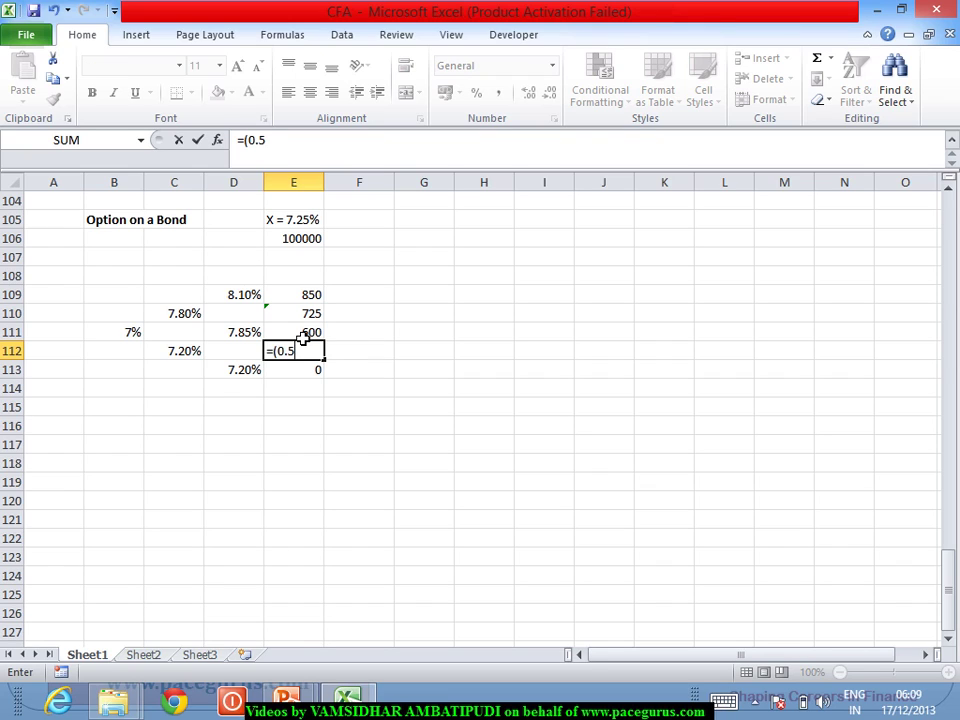
left_click(303, 338)
type("+")
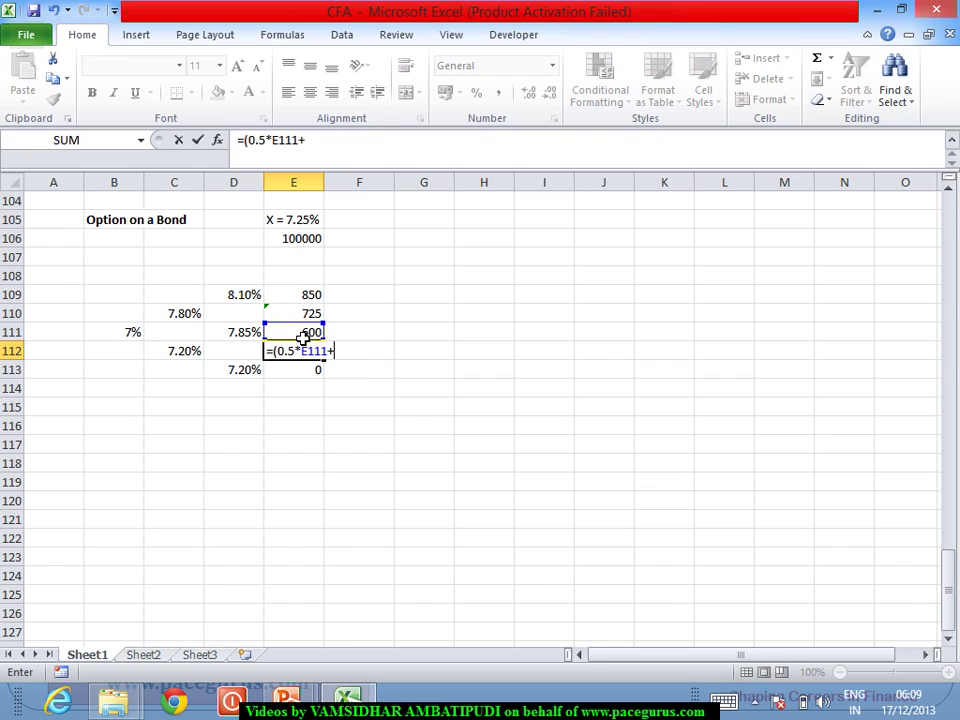
type("0.5*")
left_click(312, 373)
type(")")
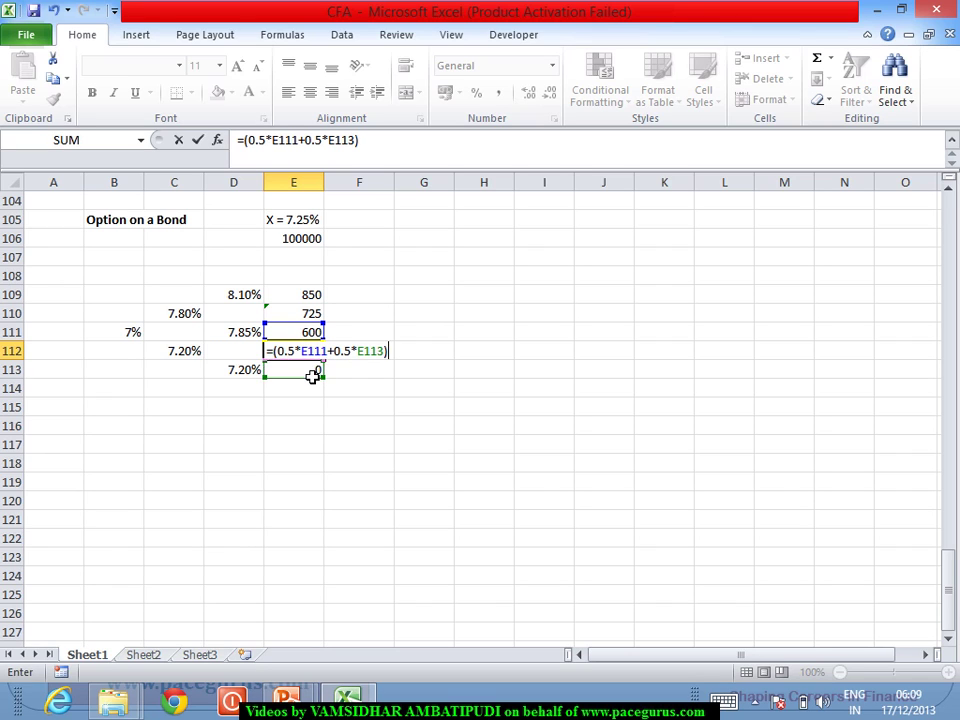
key("Return")
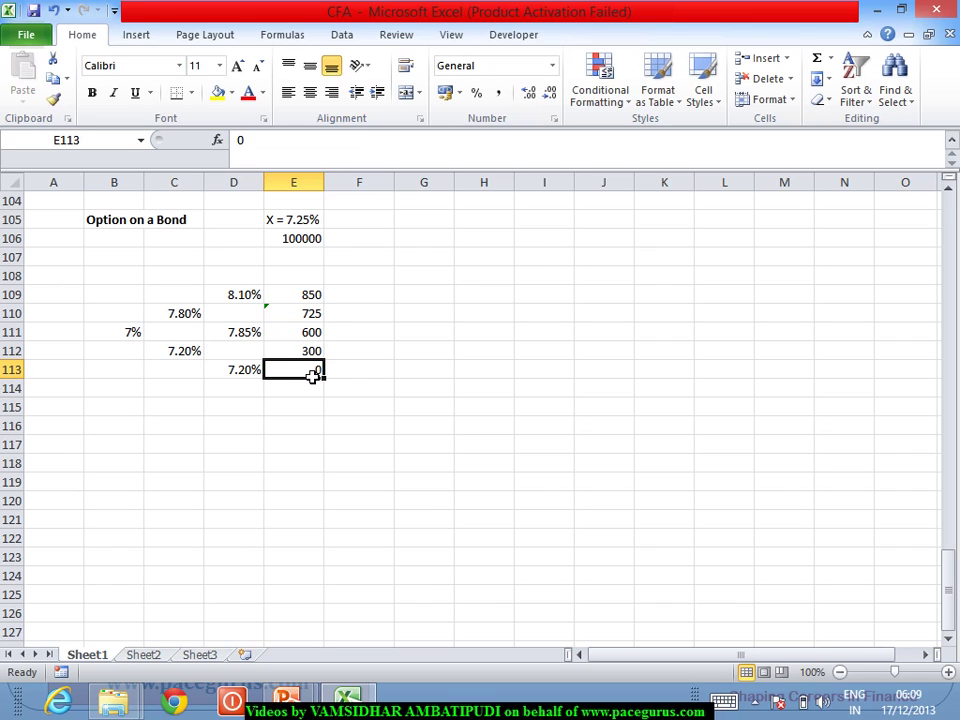
Discount the upper expected payoff at the 7.80% rate by entering =E110/(1+C110) in D110
left_click(313, 315)
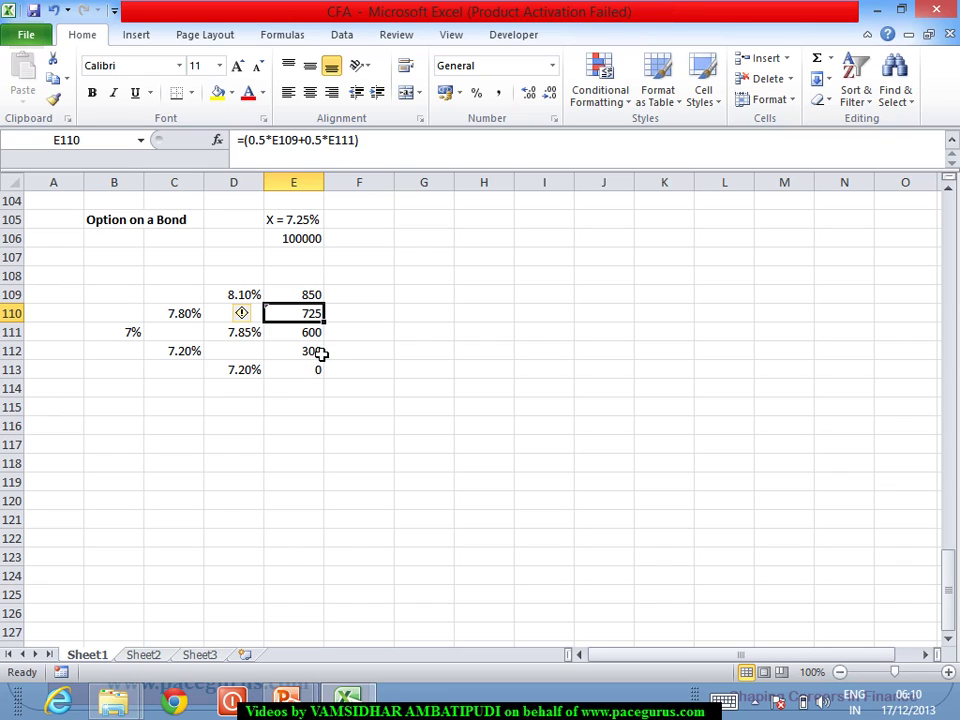
left_click(187, 321)
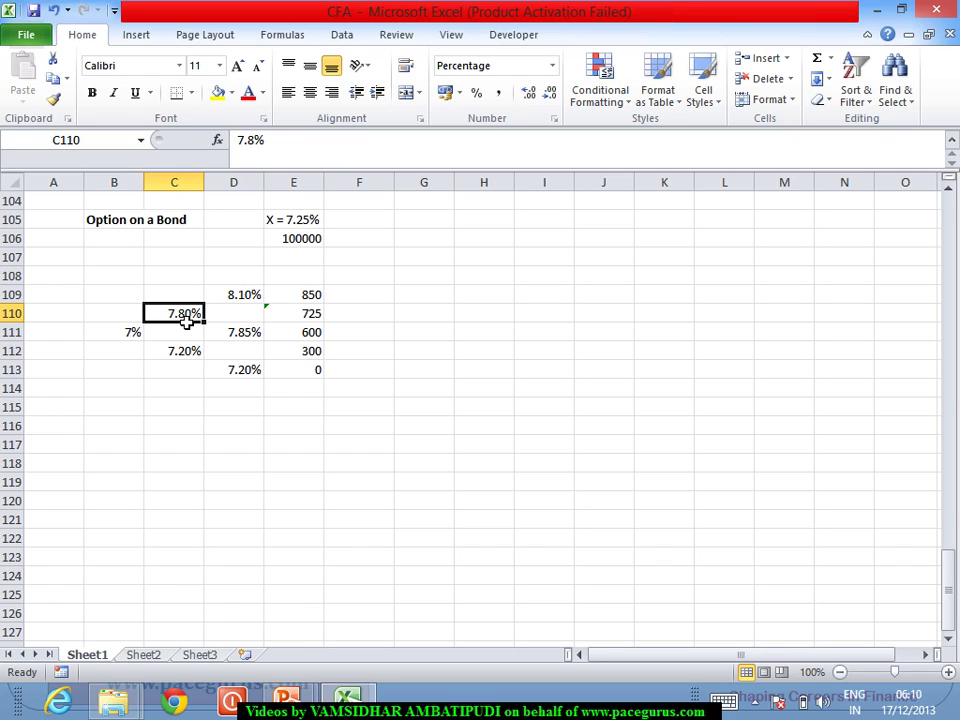
left_click_drag(255, 298, 259, 333)
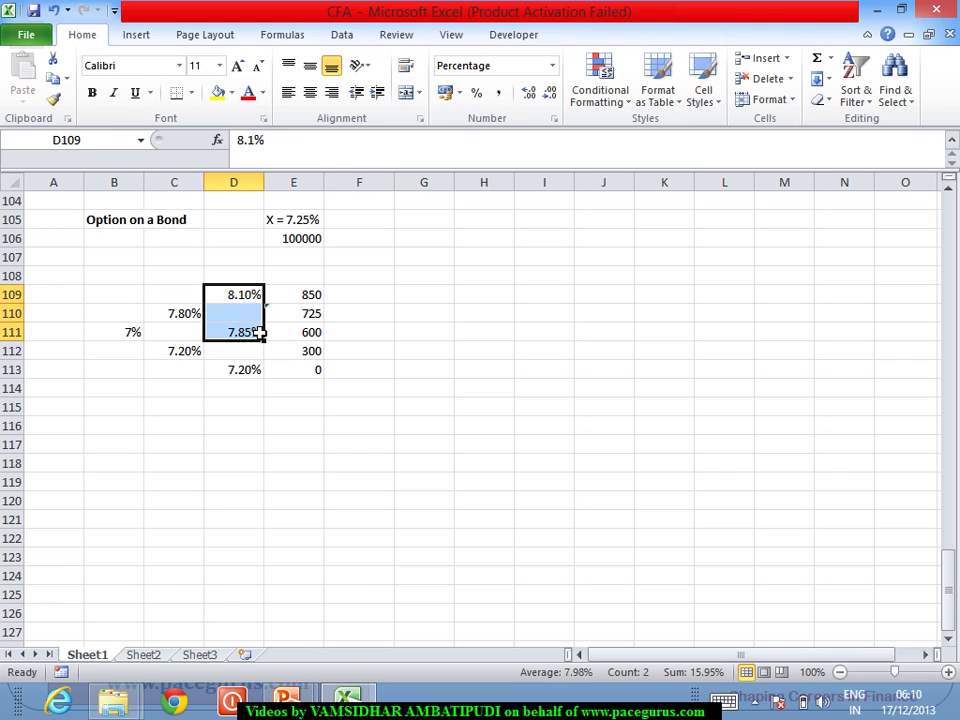
left_click(196, 320)
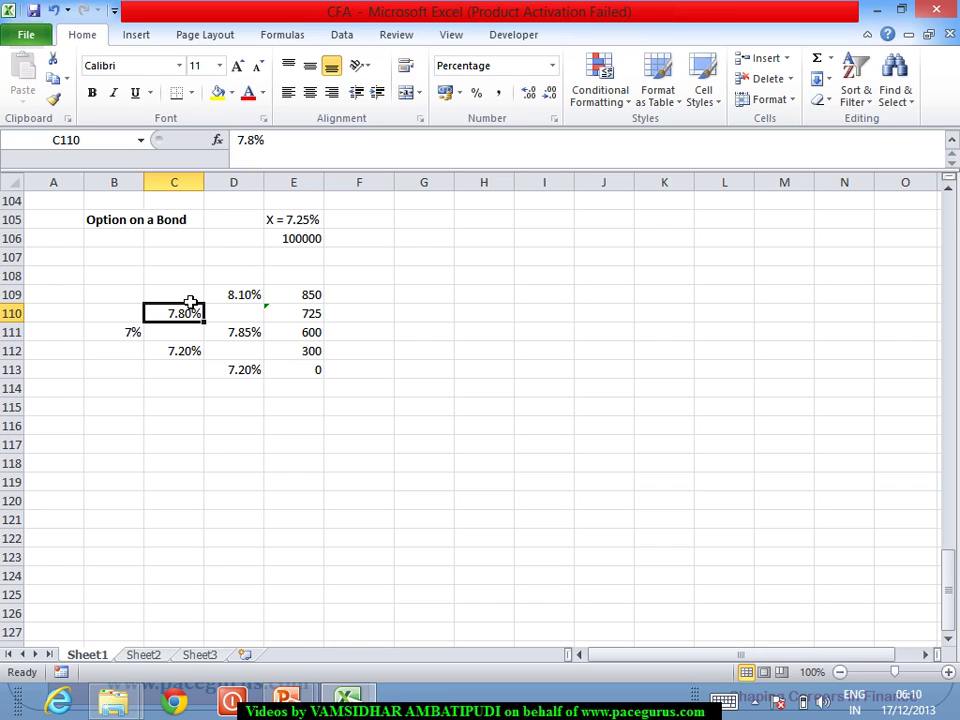
left_click(235, 319)
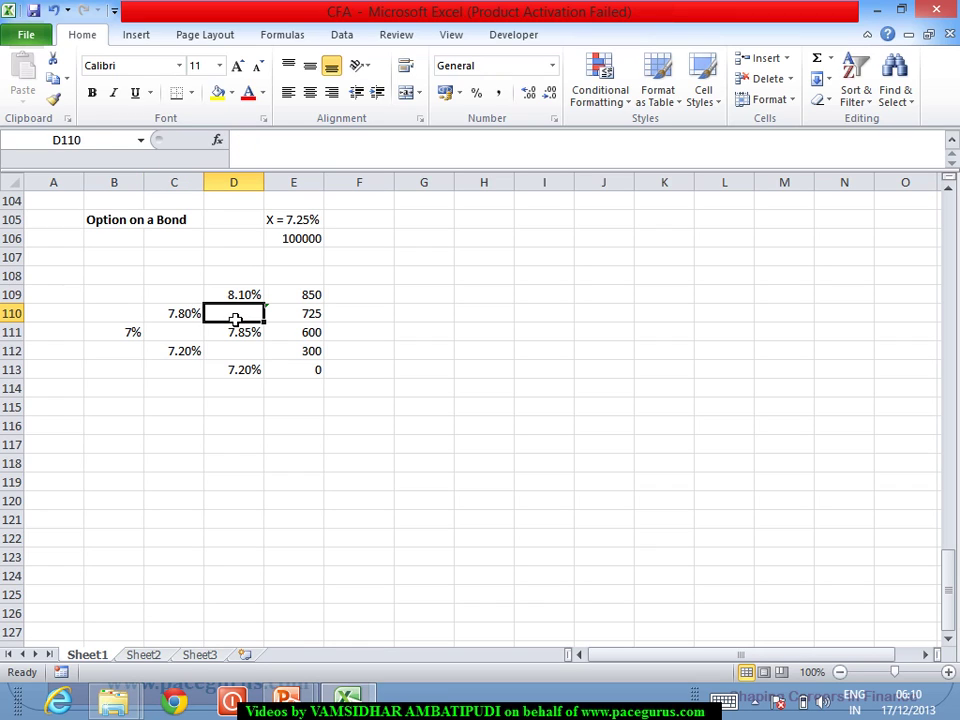
type("=")
left_click(305, 314)
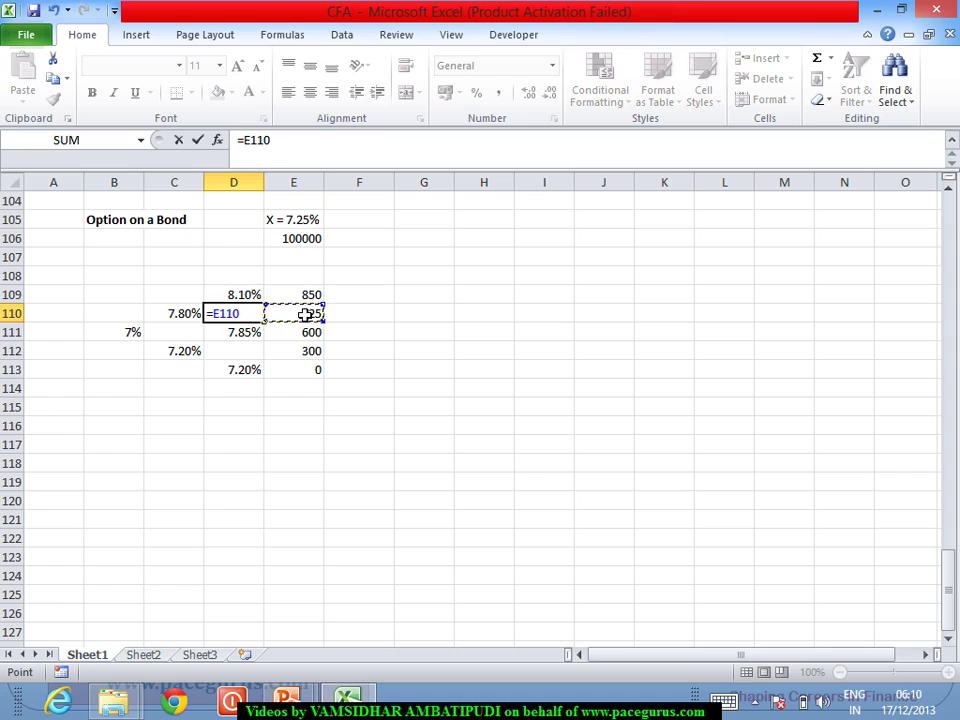
type("/(1+")
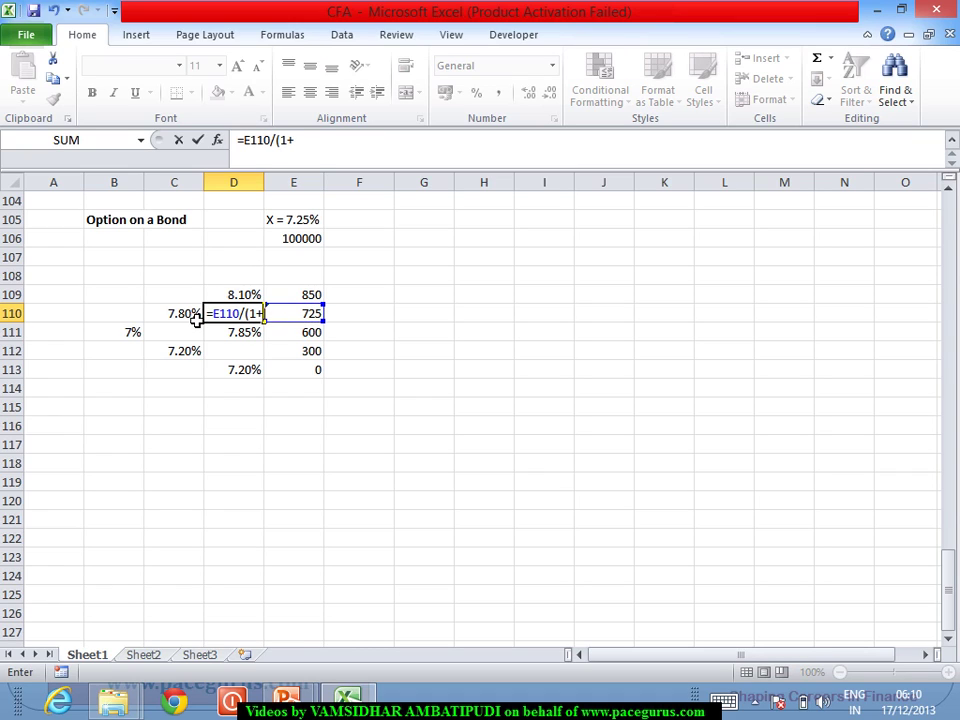
left_click(197, 314)
type(")")
key("Return")
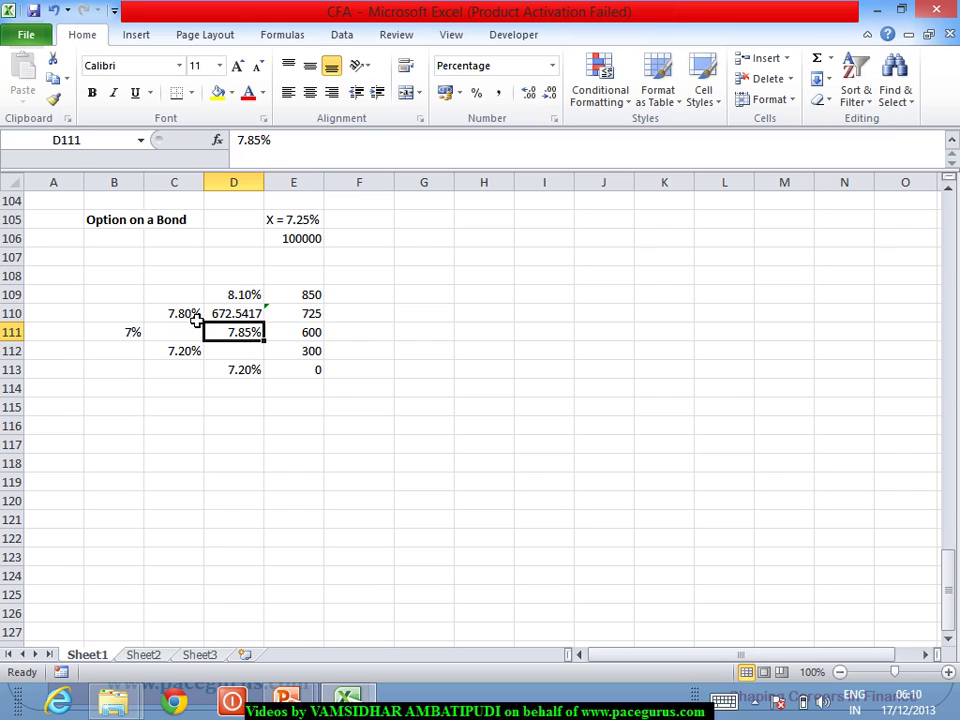
Discount the lower expected payoff at the 7.20% period-one rate by entering =E112/(1+C112) in D112
key("Down")
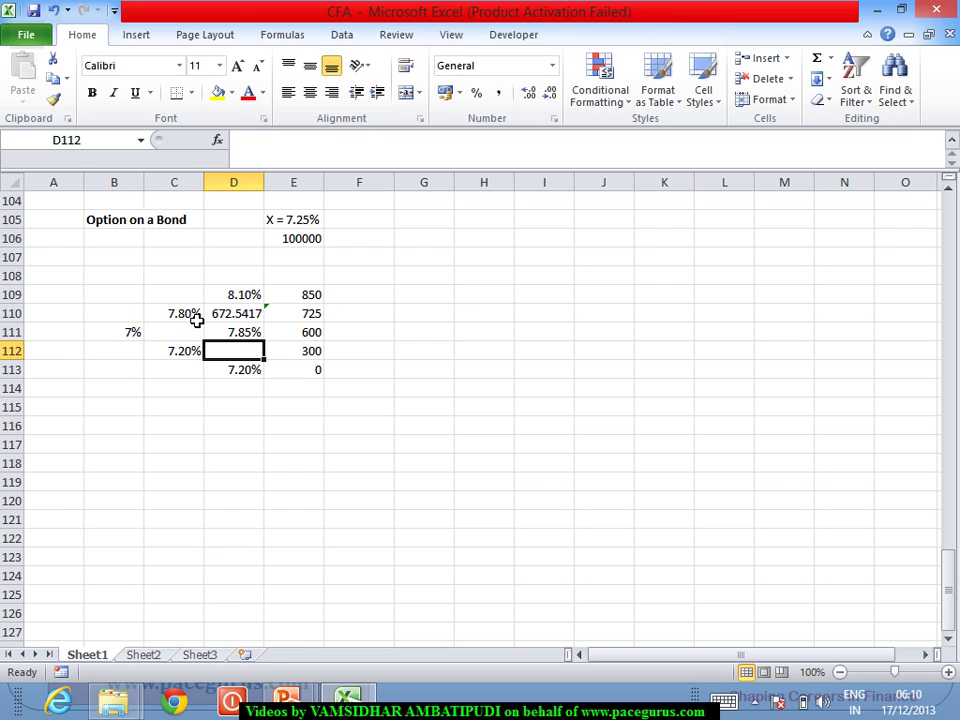
type("=")
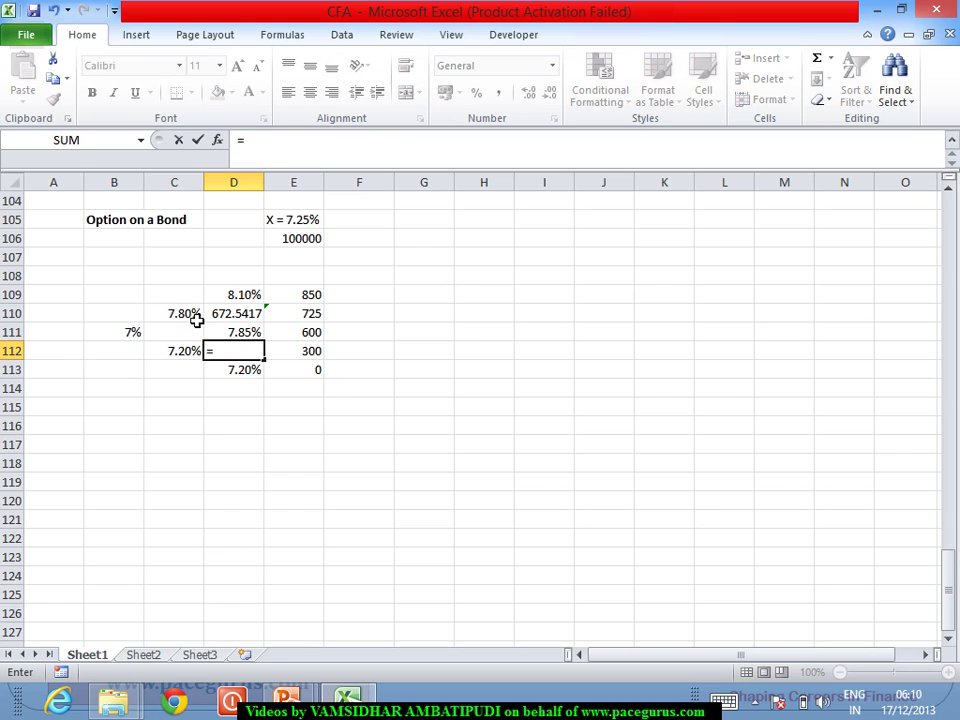
left_click(315, 362)
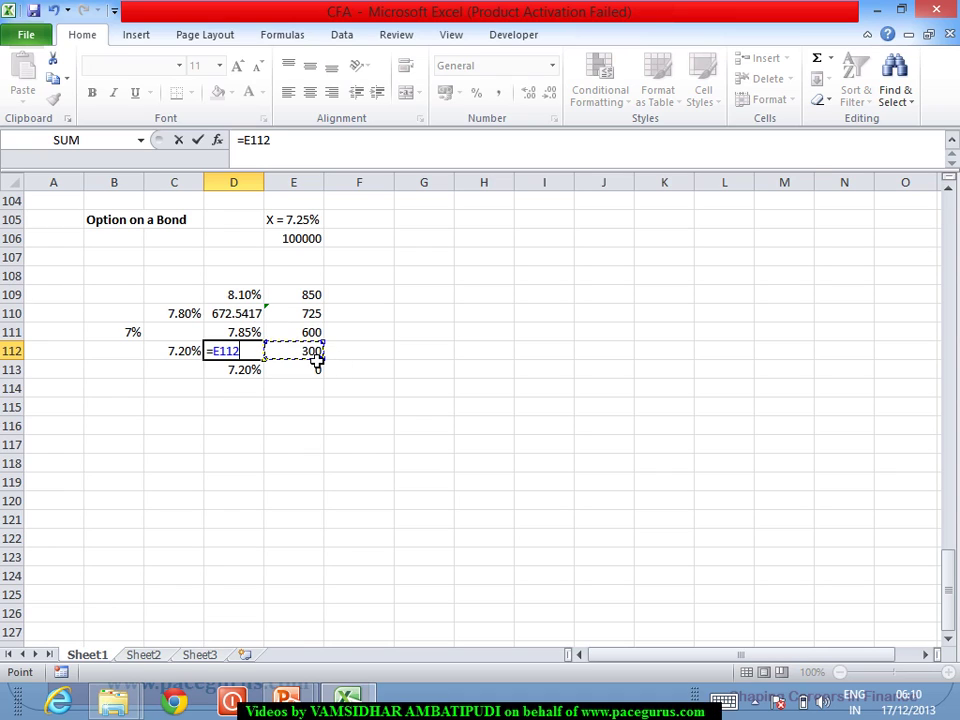
type("/(1+")
left_click(179, 358)
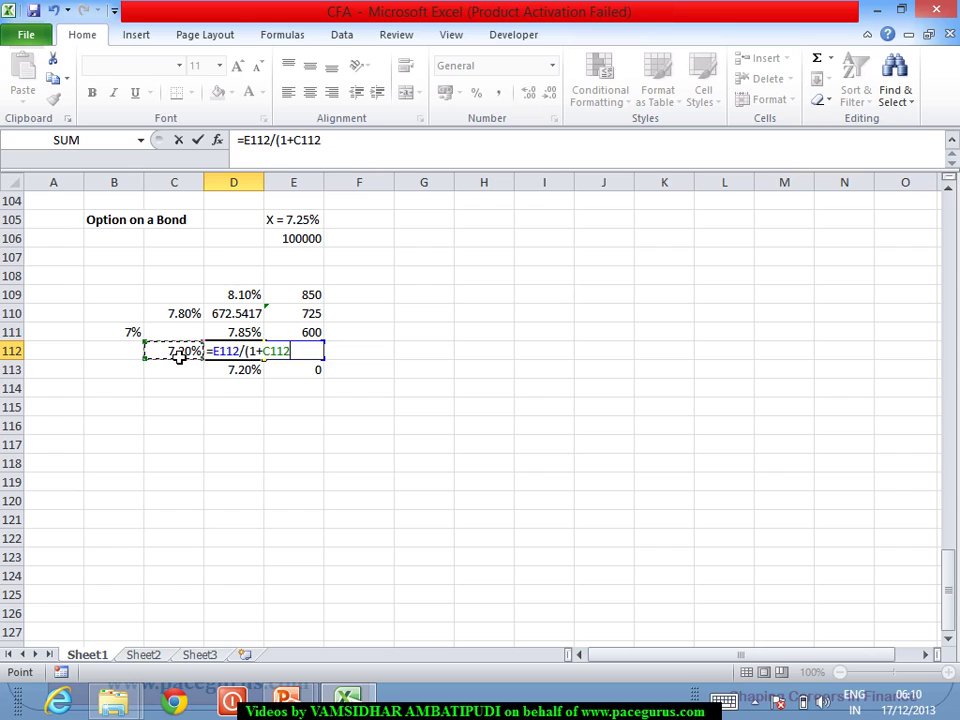
type(")")
key("Return")
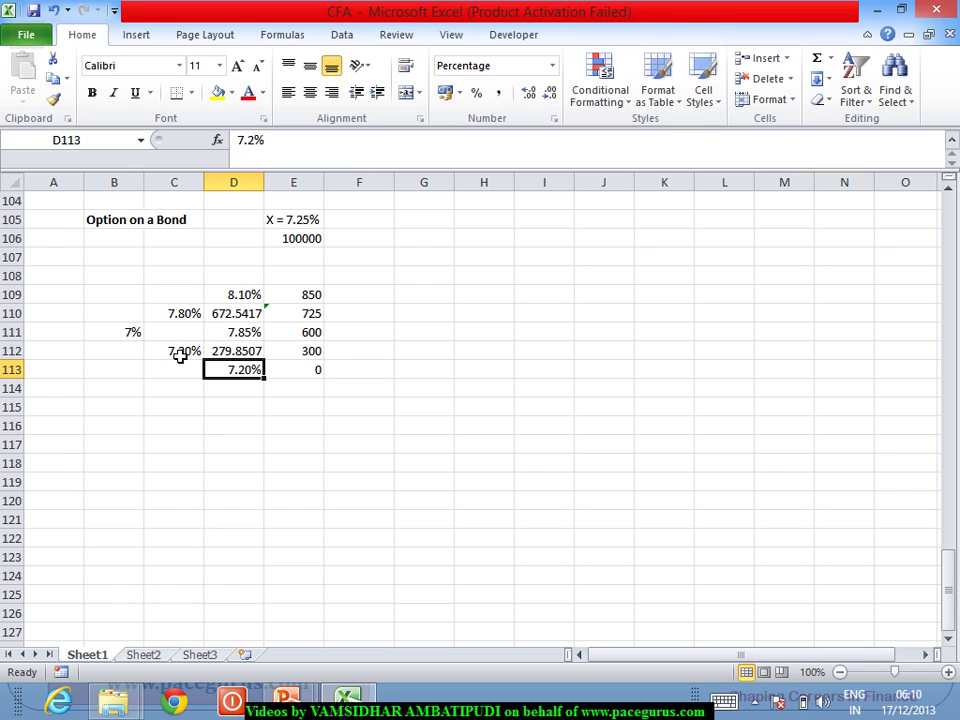
left_click(246, 318)
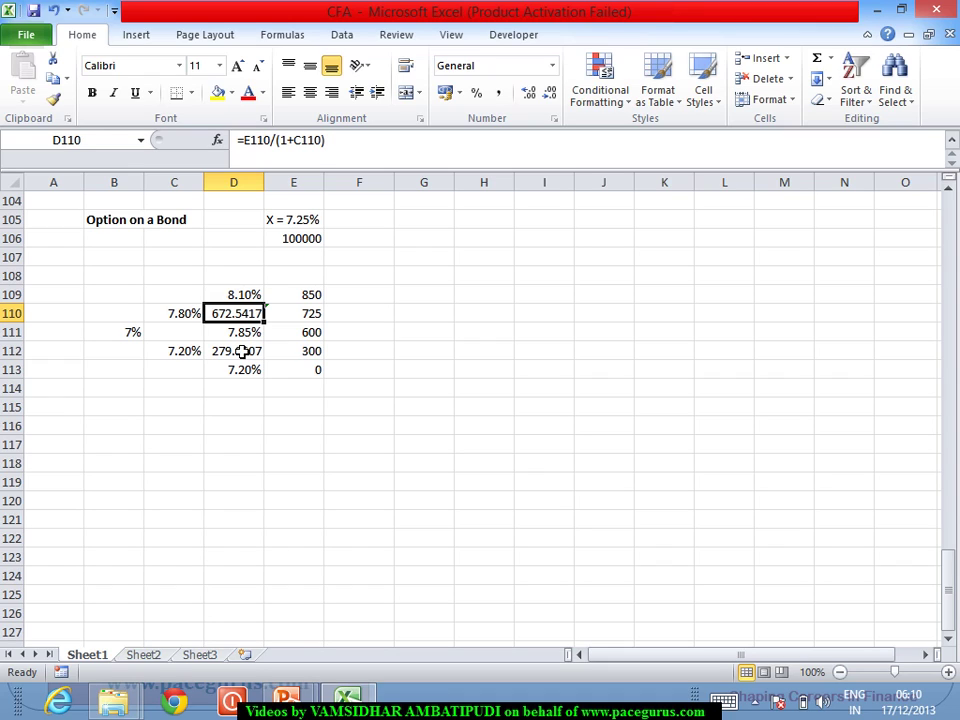
left_click(246, 355)
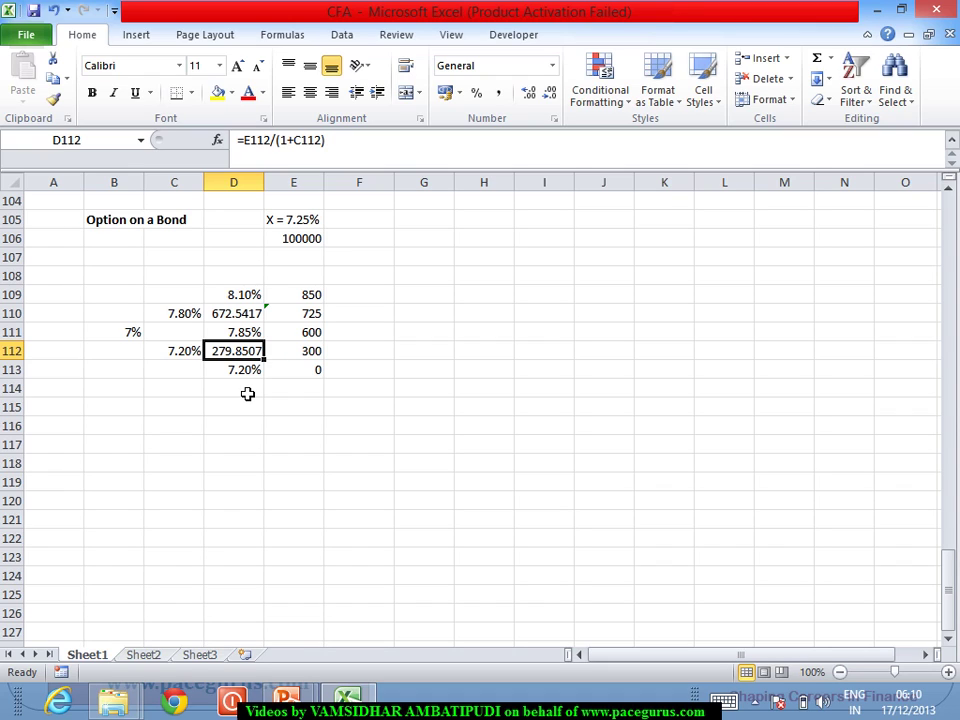
Enter the expected value of the two discounted period-one payoffs in C111 as =(0.5*D110+0.5*D112)
left_click(188, 336)
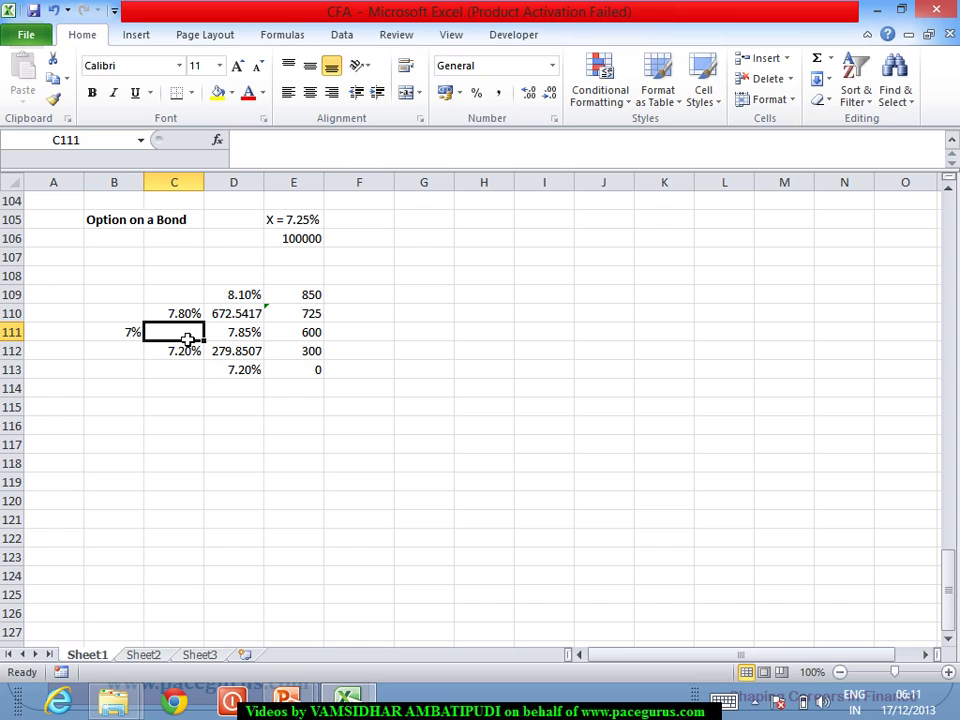
type("=")
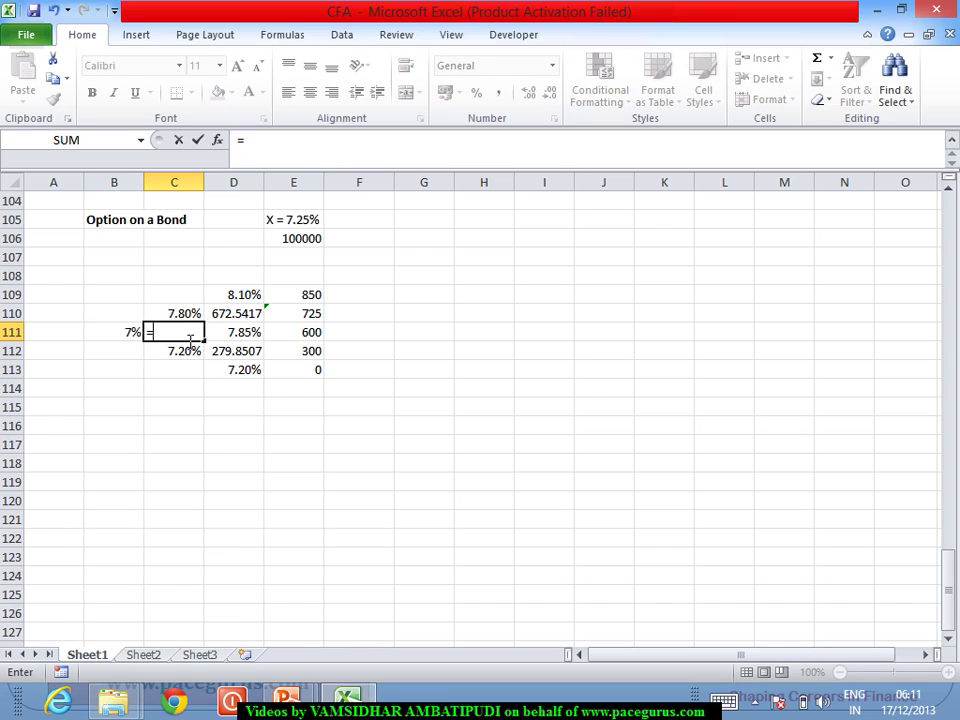
type("(0.5*")
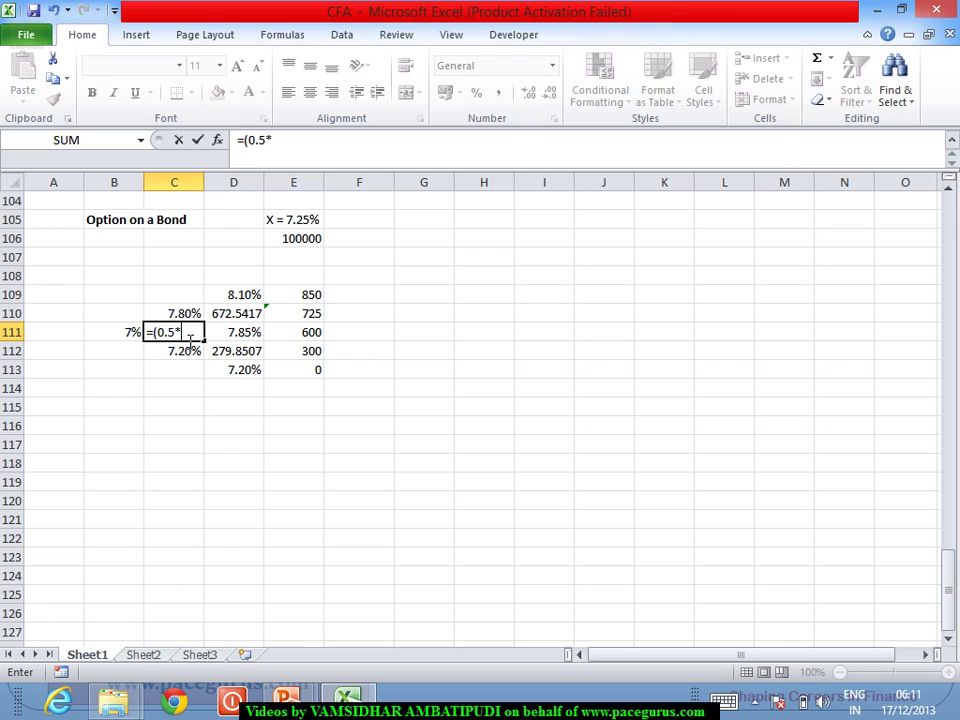
left_click(237, 318)
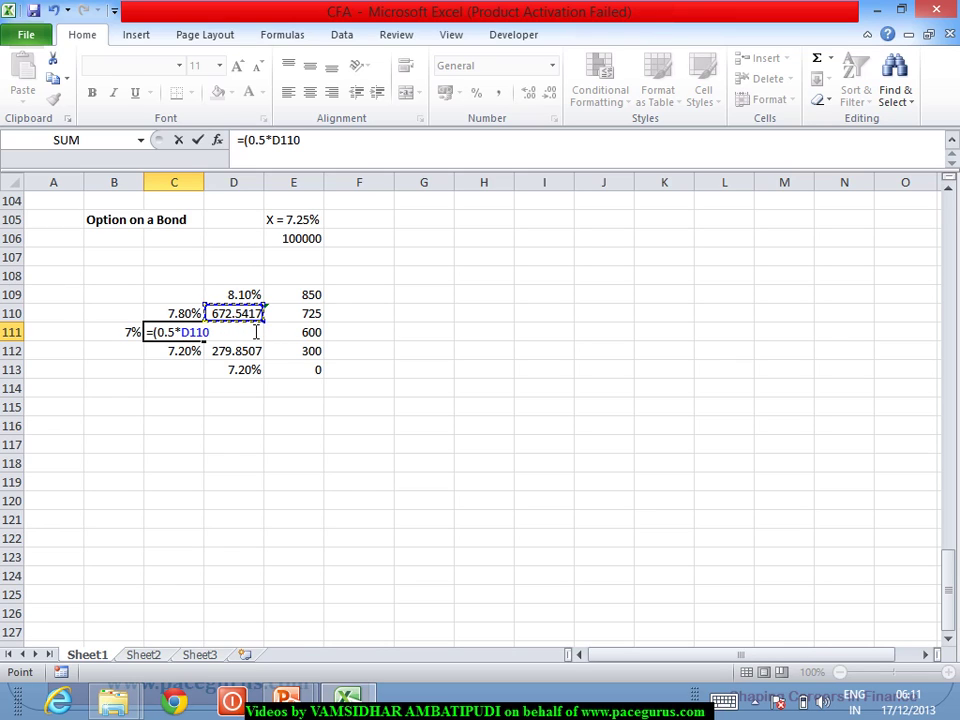
type("+")
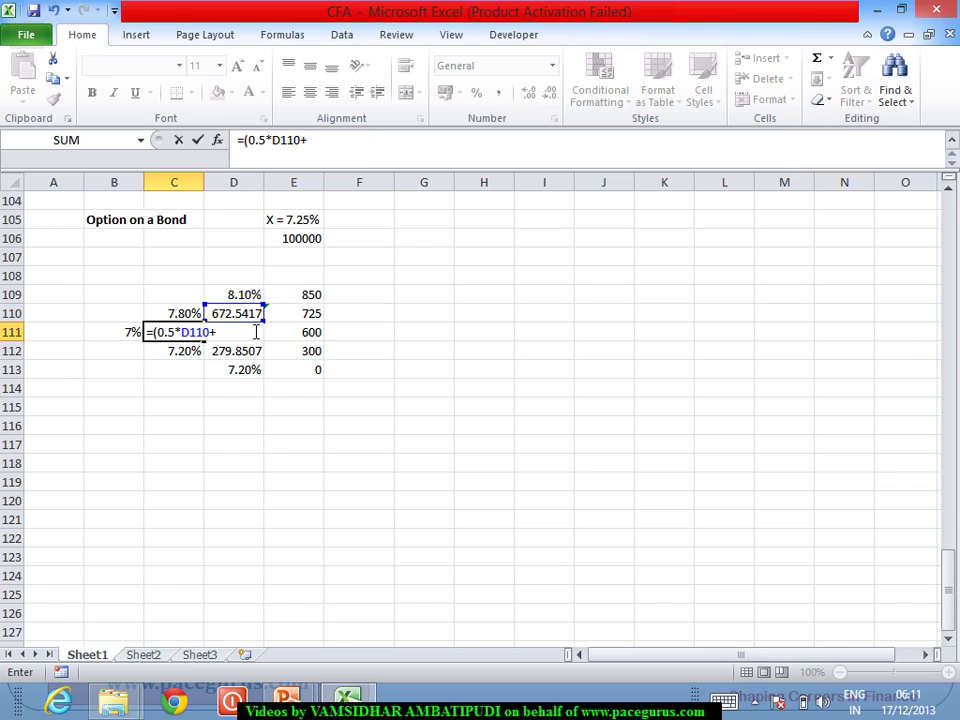
type("0.5*")
left_click(245, 354)
type(")")
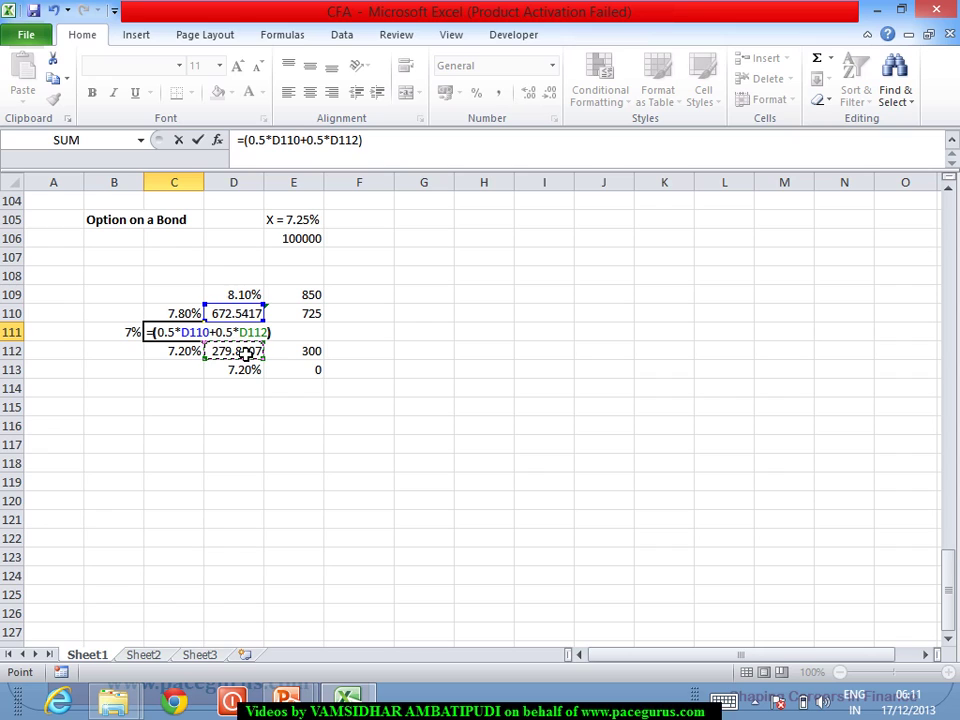
key("Return")
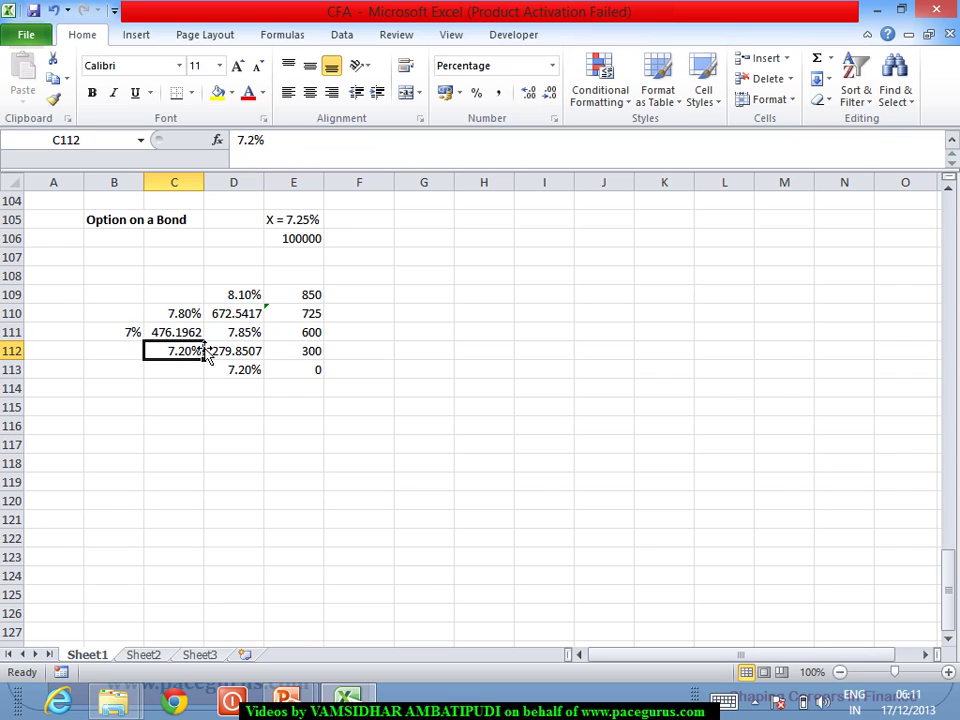
Discount the expected option value into B112 with =C111/(1+B111), and switch to the Numerical Problems slide in PowerPoint
left_click(181, 335)
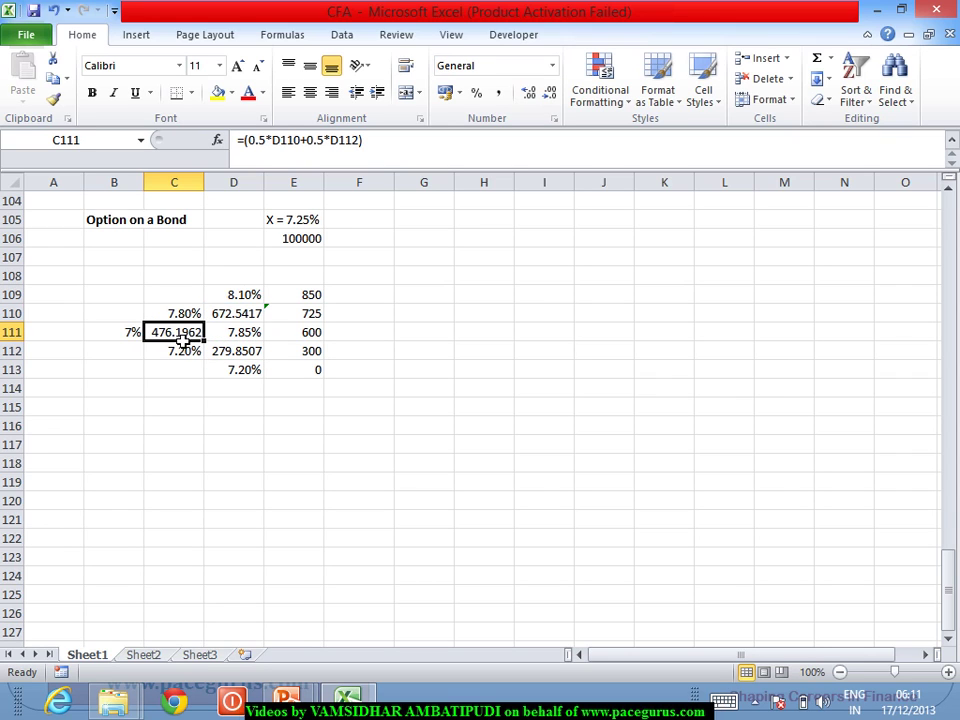
left_click(135, 358)
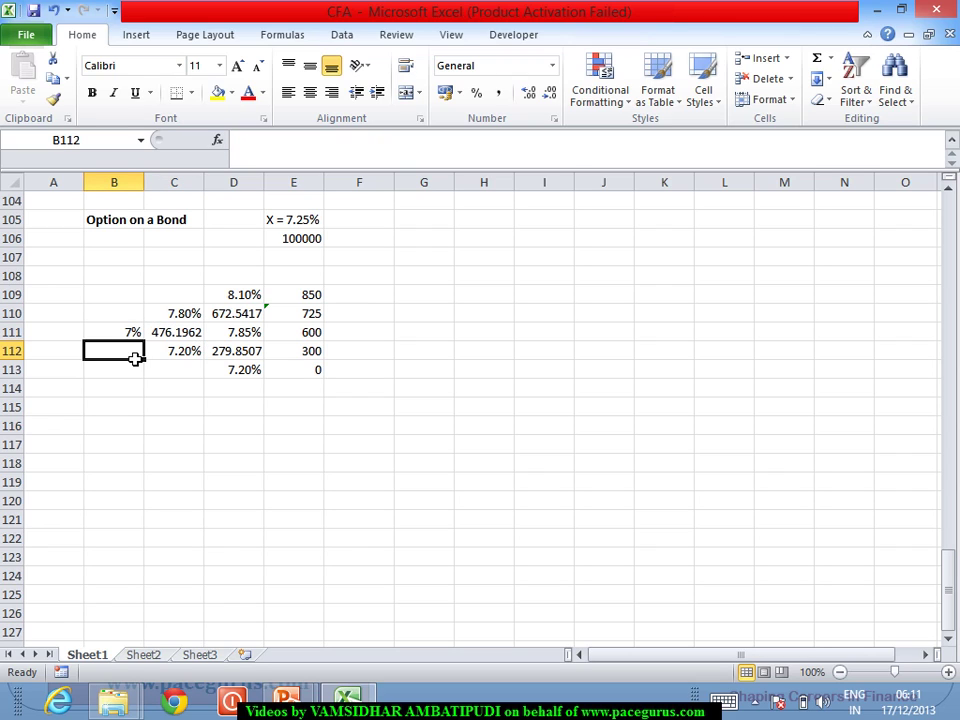
type("=")
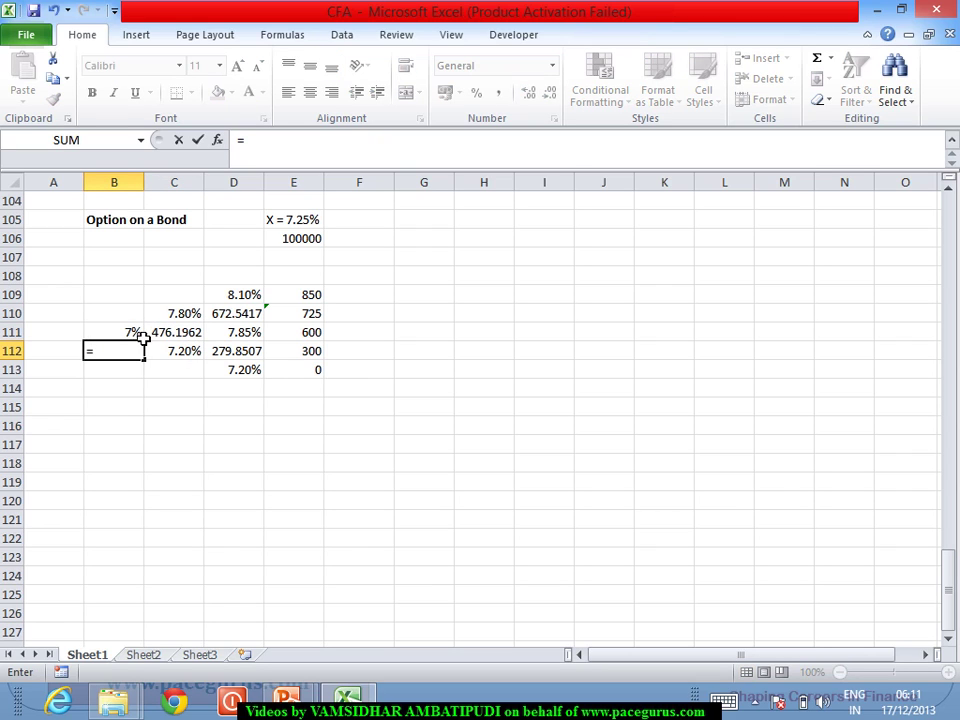
left_click(187, 339)
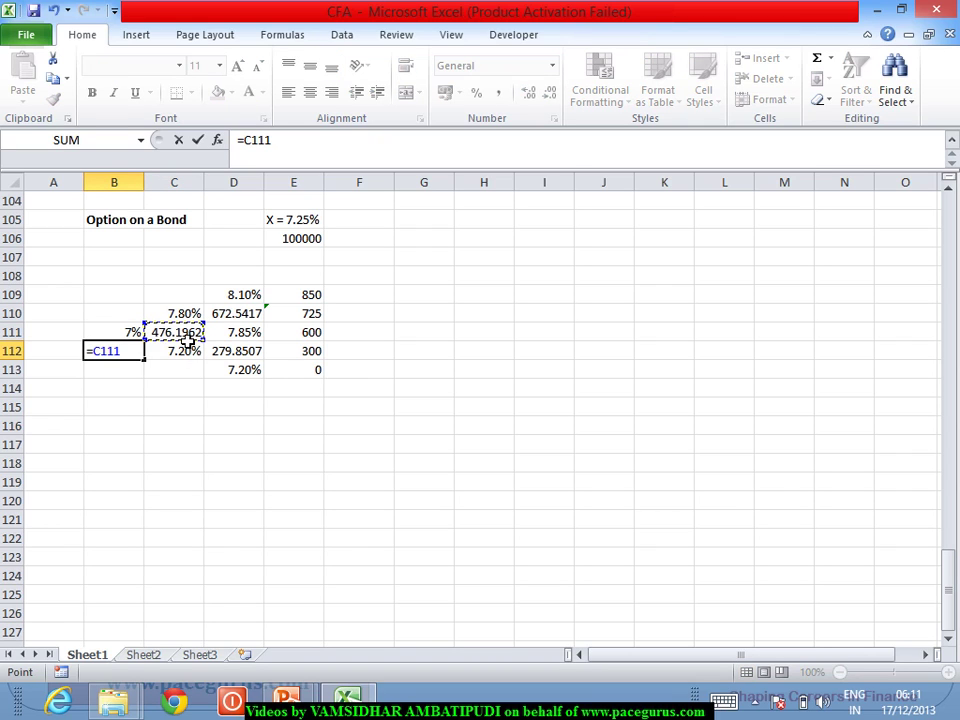
type("/(1+")
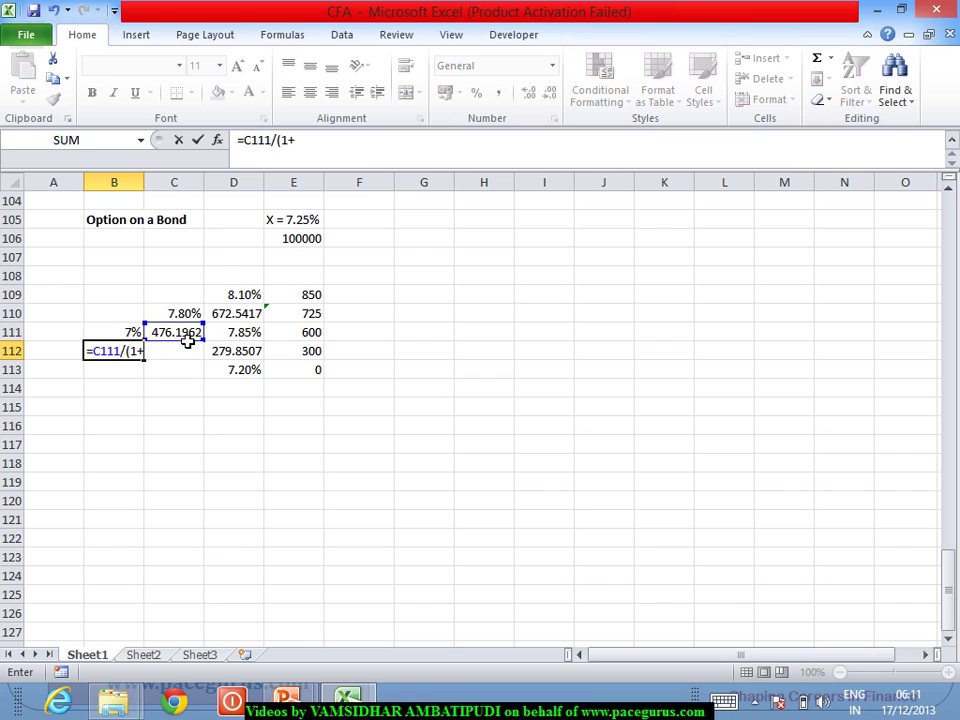
left_click(131, 336)
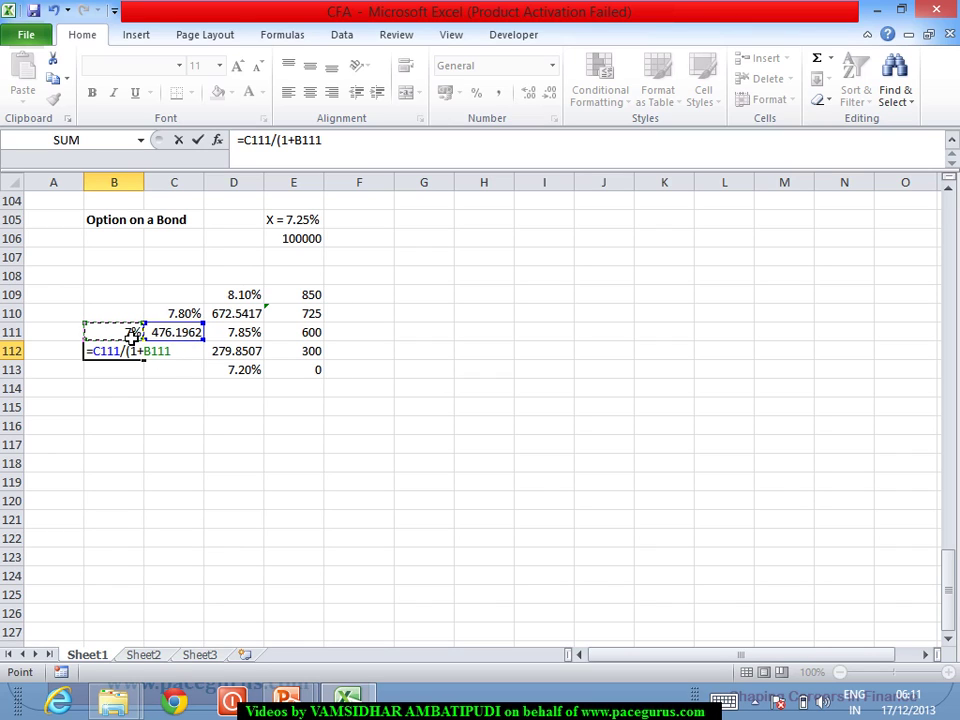
type(")")
key("Return")
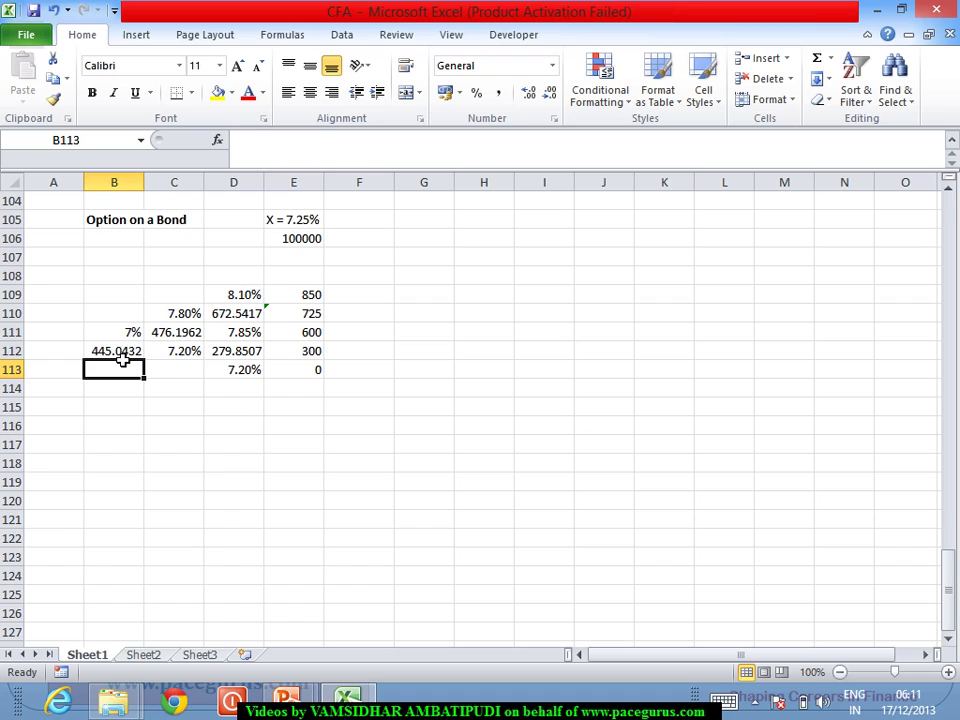
key("Up")
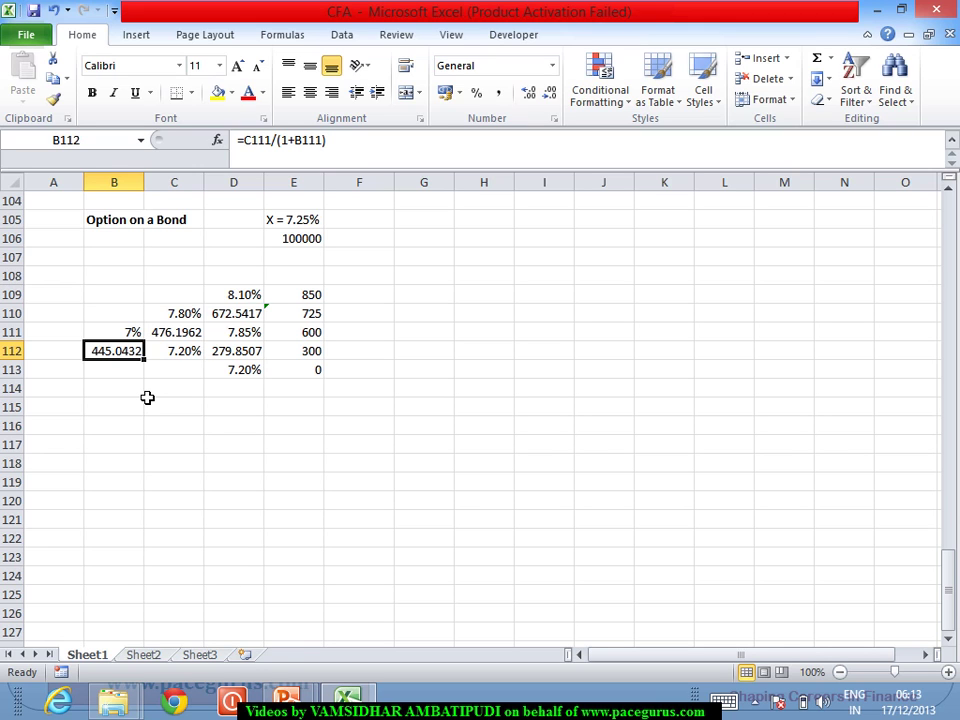
key("alt+Tab")
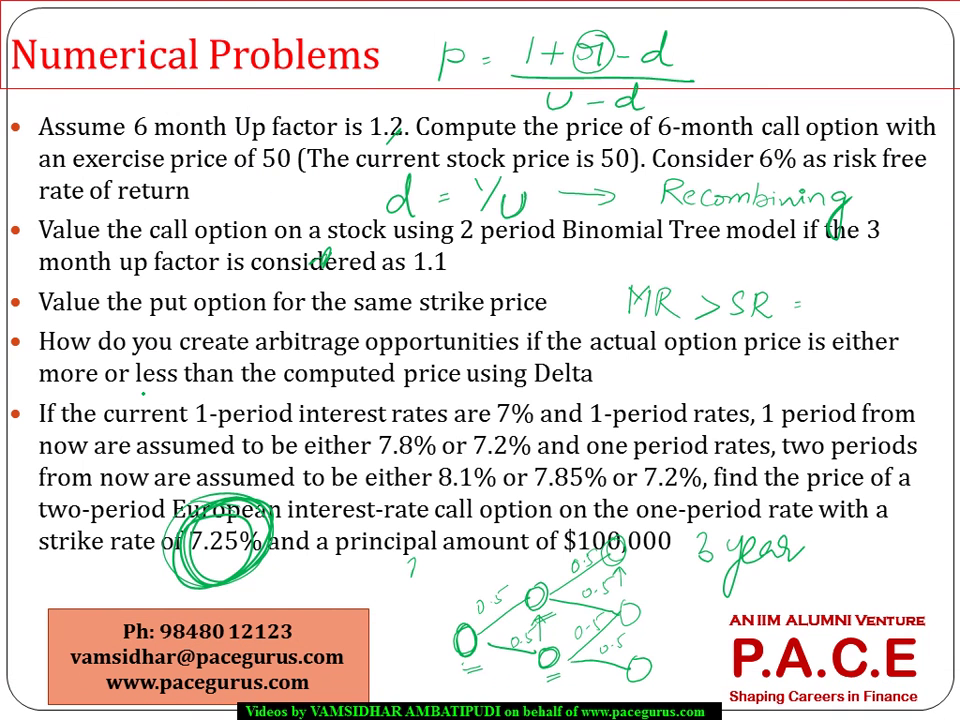
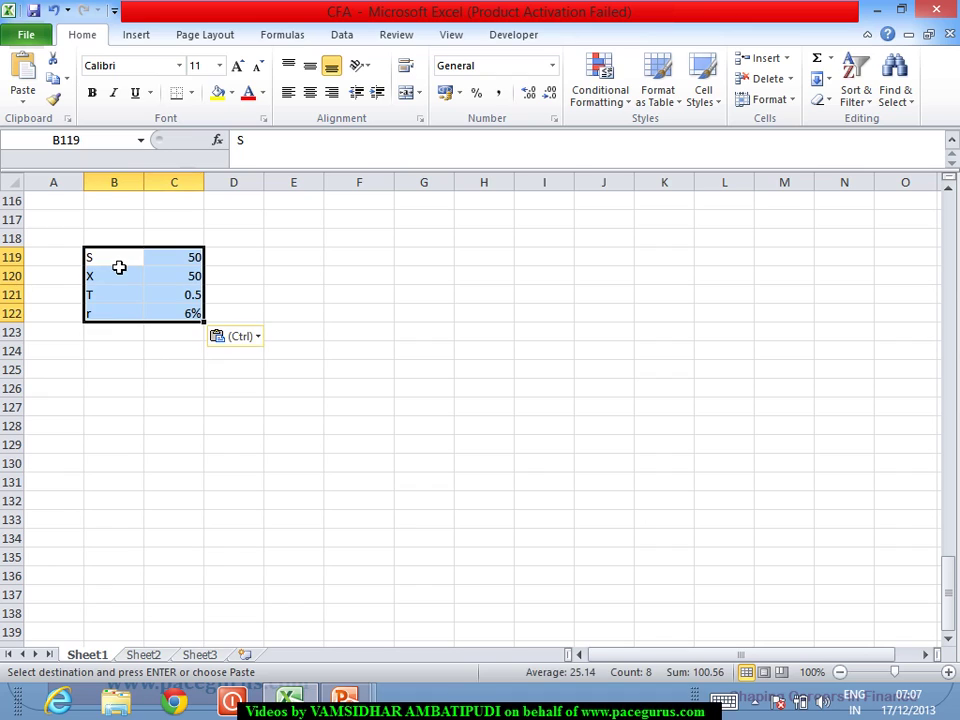
Add a Sigma input of 25% in row 123, directly below the r row of the S, X, T, r table
left_click(110, 340)
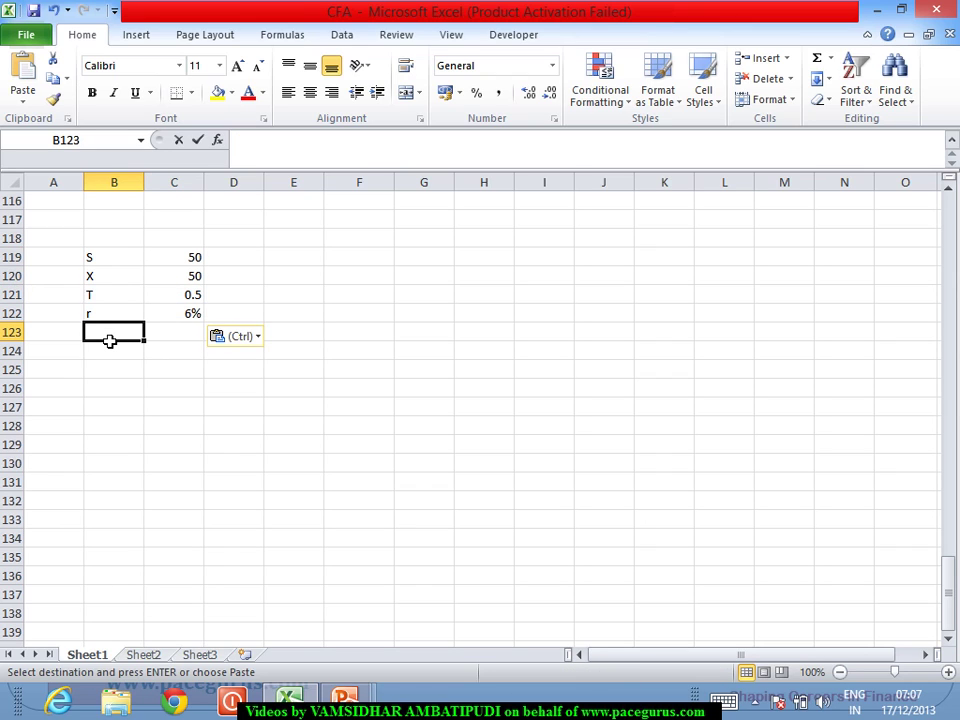
type("Sim")
key("BackSpace")
type("gma")
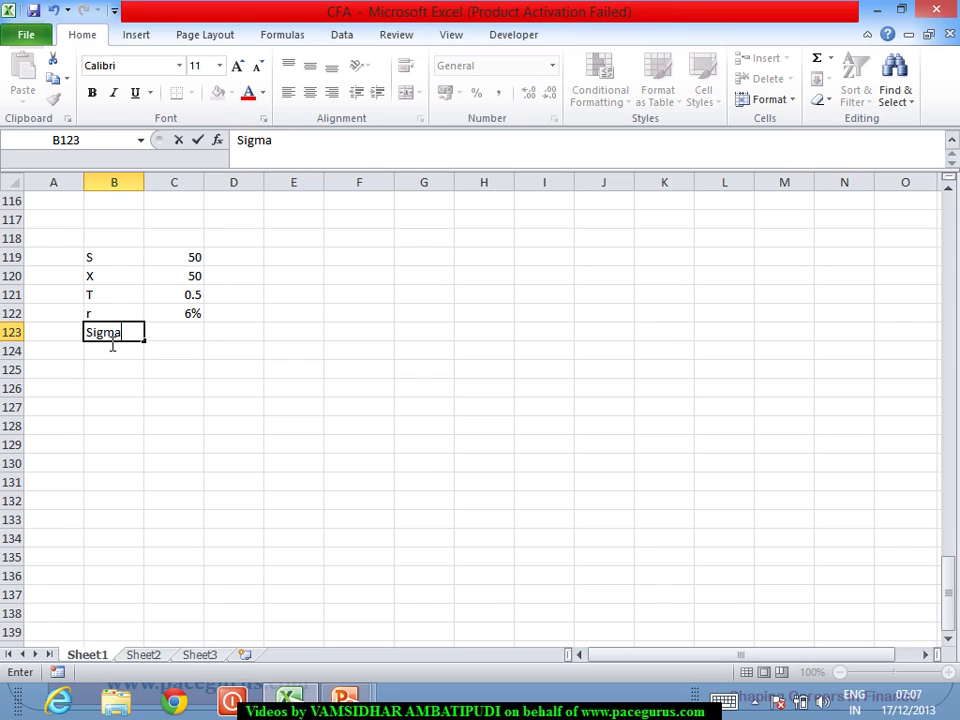
key("Tab")
type("25%")
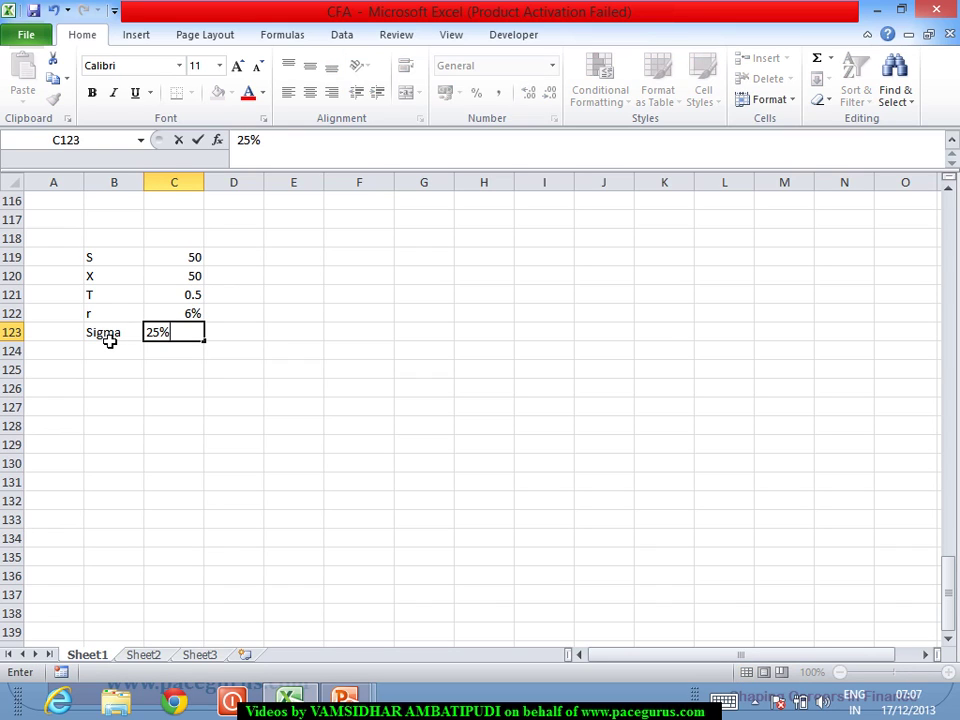
key("Return")
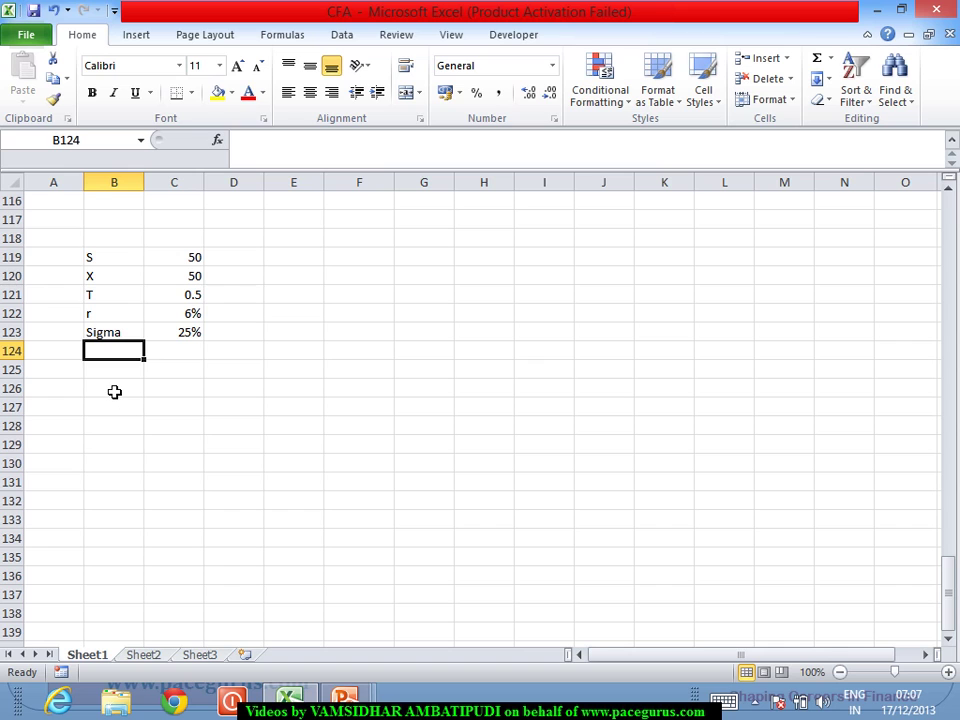
Consult the Black Scholes slide in PowerPoint, and label cell B126 of the Excel sheet d1
left_click(114, 391)
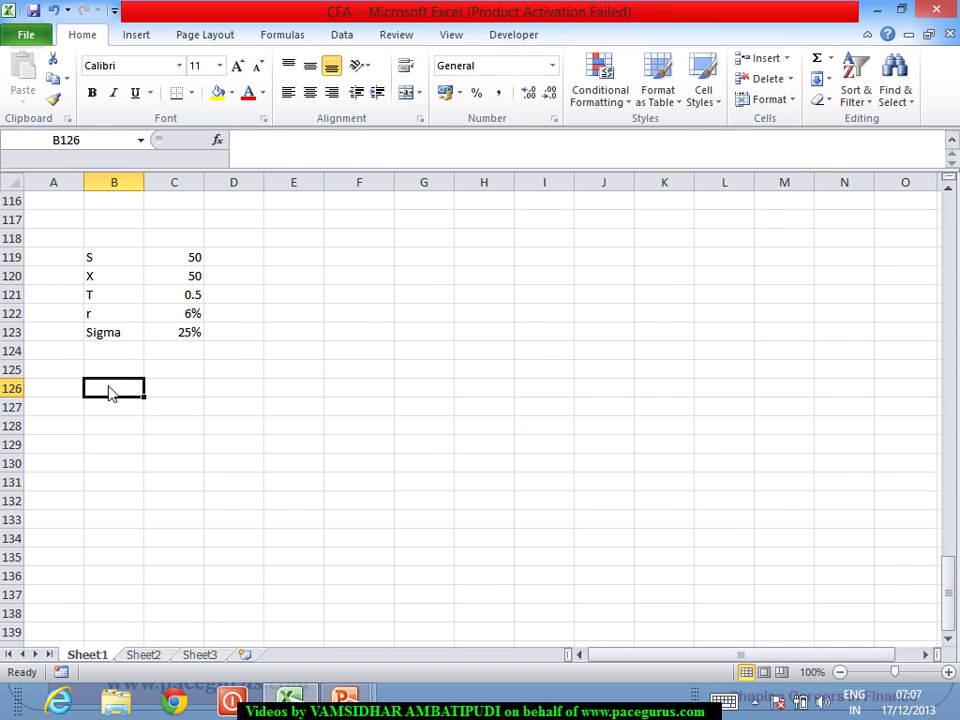
key("alt+Tab")
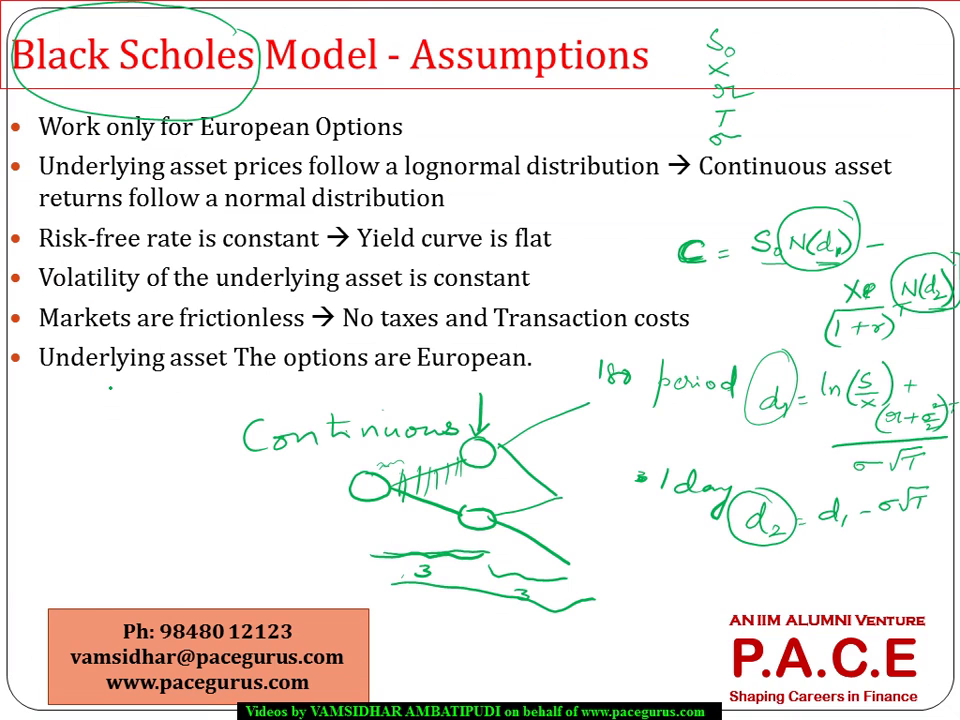
key("alt+Tab")
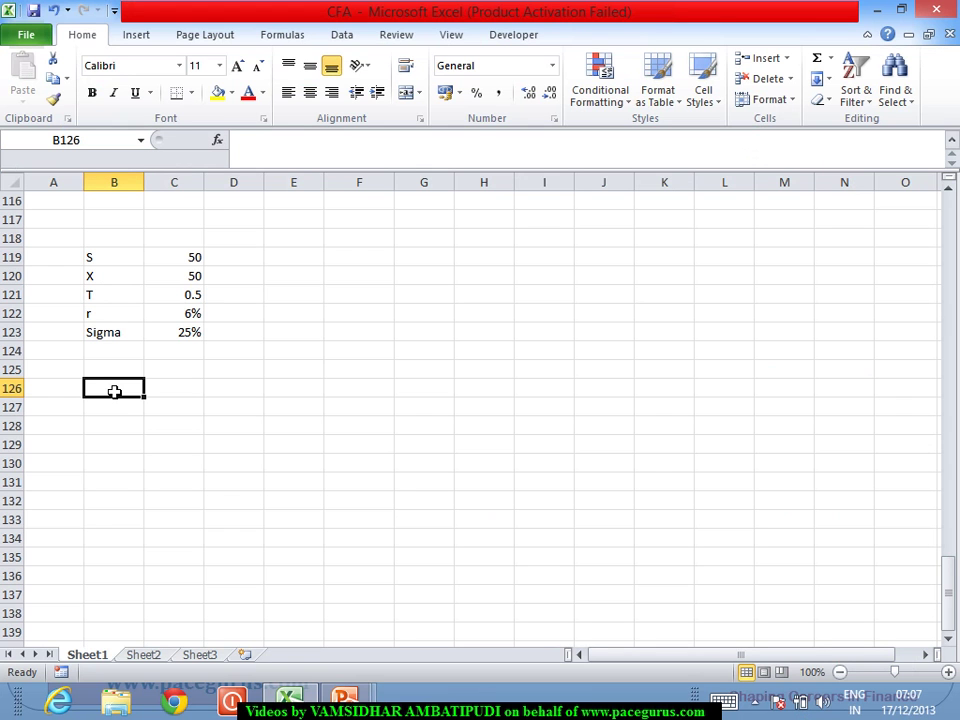
type("di")
key("BackSpace")
type("1")
key("Tab")
Recheck the d1 formula on the PowerPoint slide and start its numerator in Excel cell C126 as LN(C119/C120)+(C122+C123^2/2)*C121
key("alt+Tab")
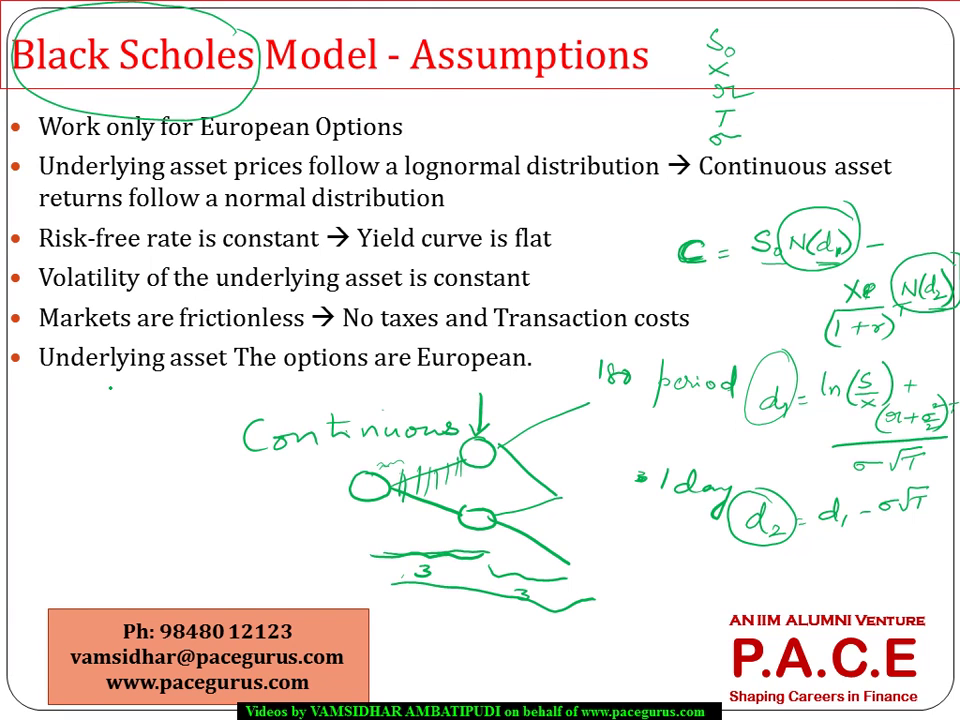
key("alt+Tab")
type("=")
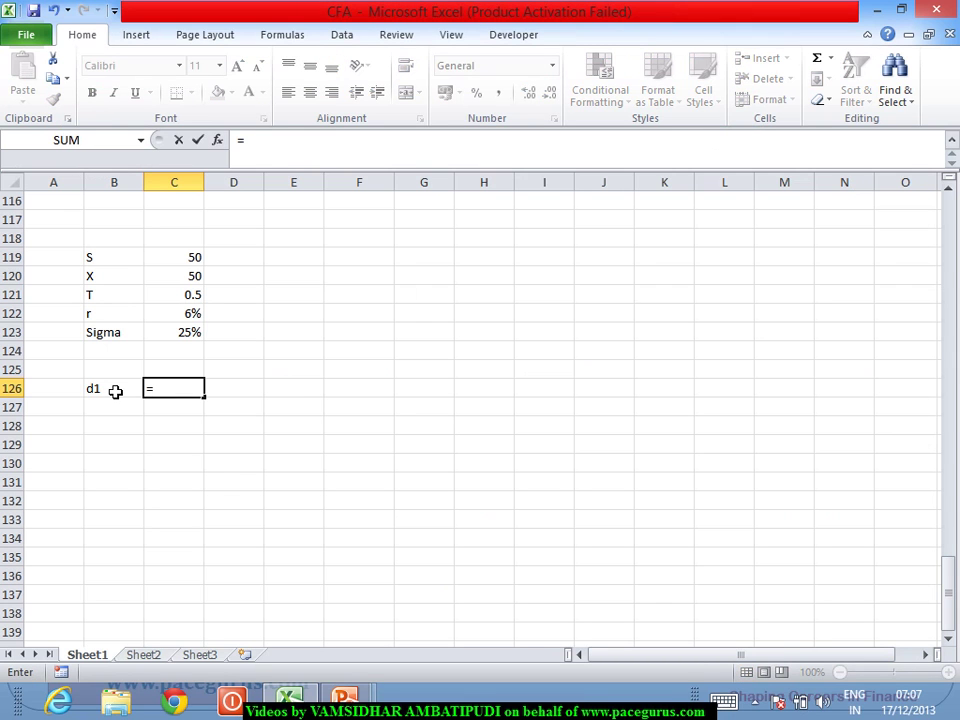
type("ln")
key("Tab")
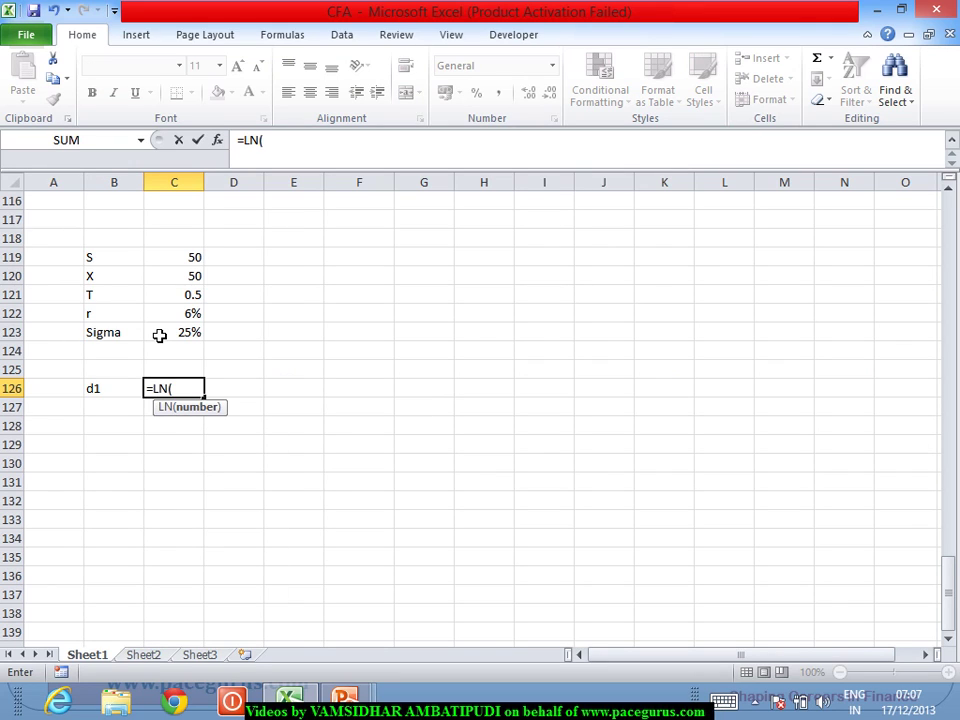
left_click(193, 258)
type("/")
left_click(182, 284)
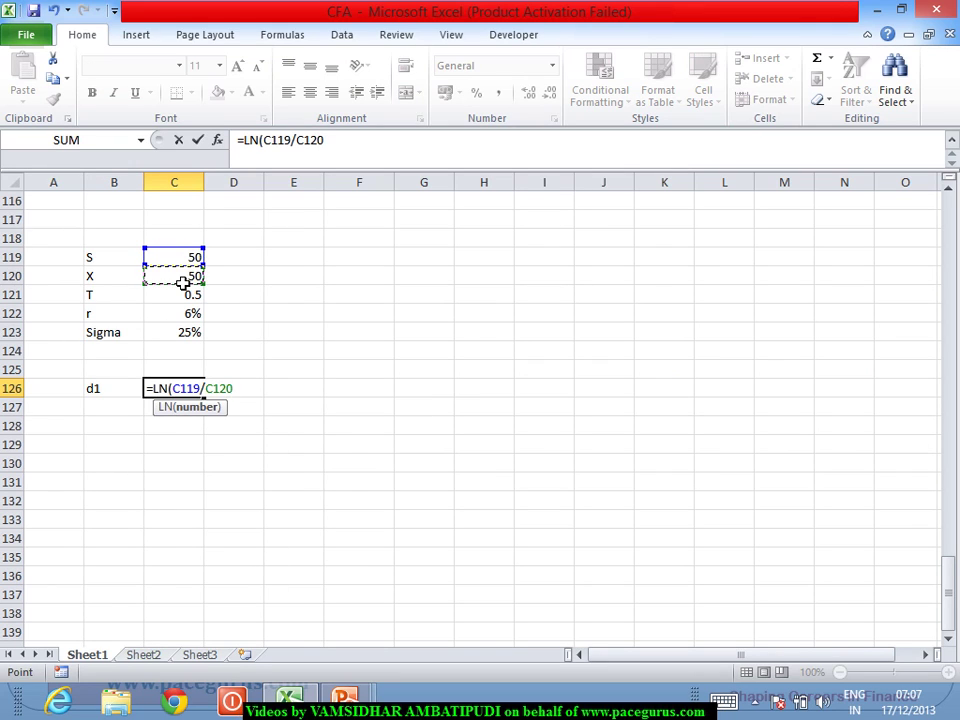
type(")+(")
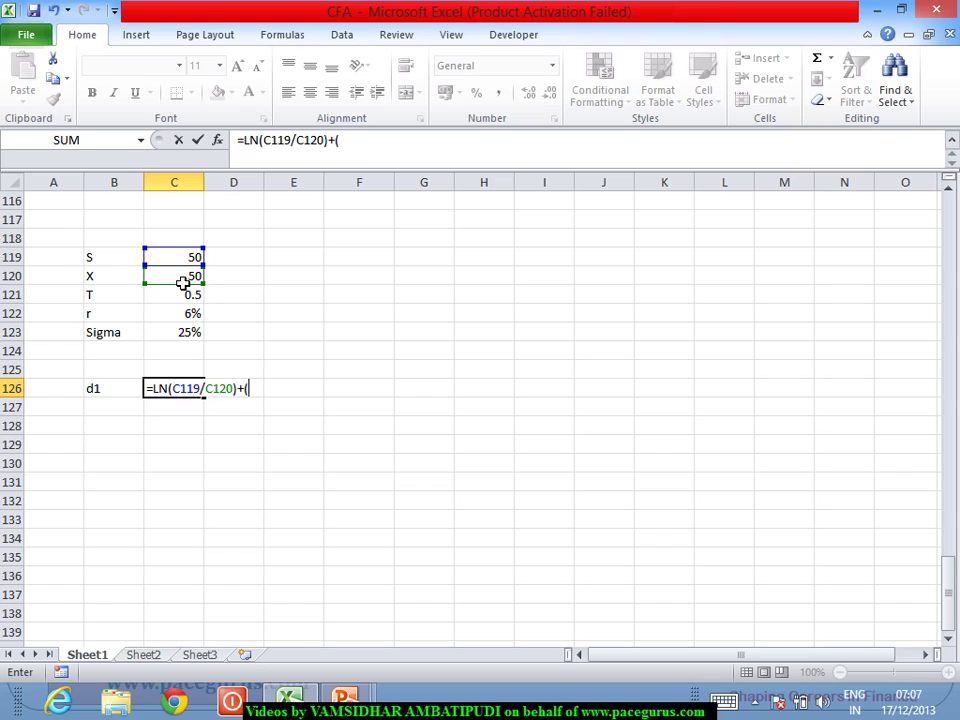
left_click(181, 316)
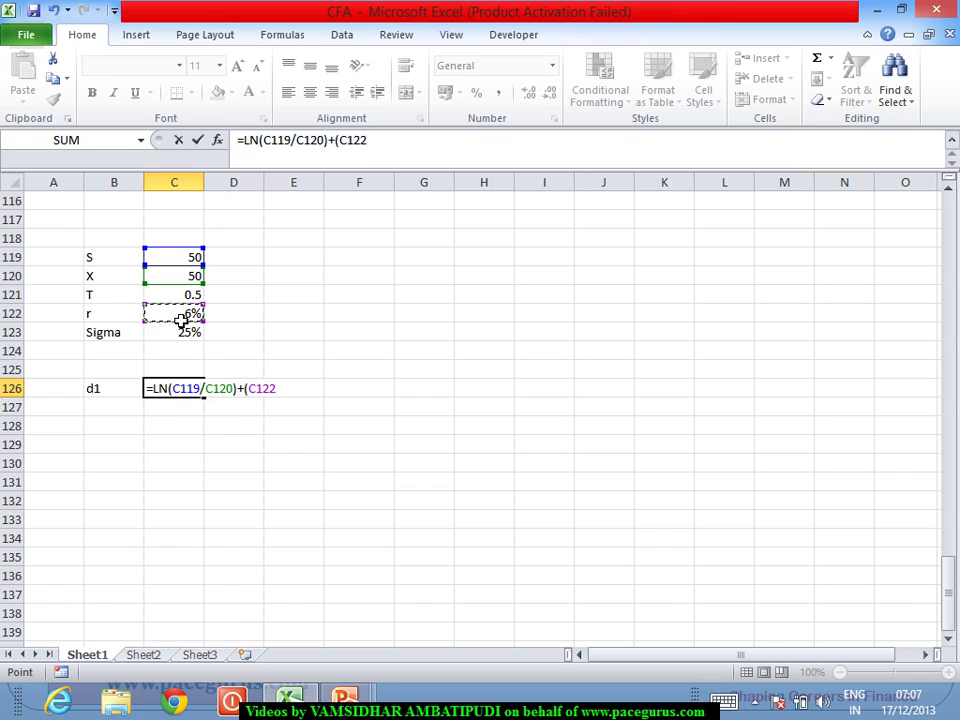
type("+")
left_click(177, 340)
type("^")
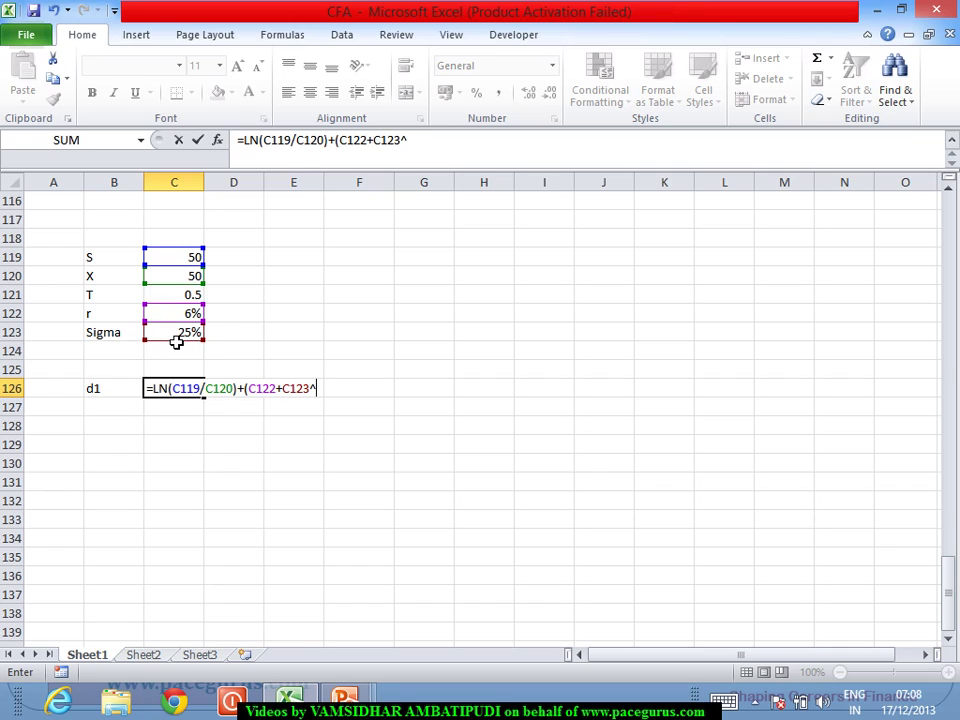
type("2/2)*")
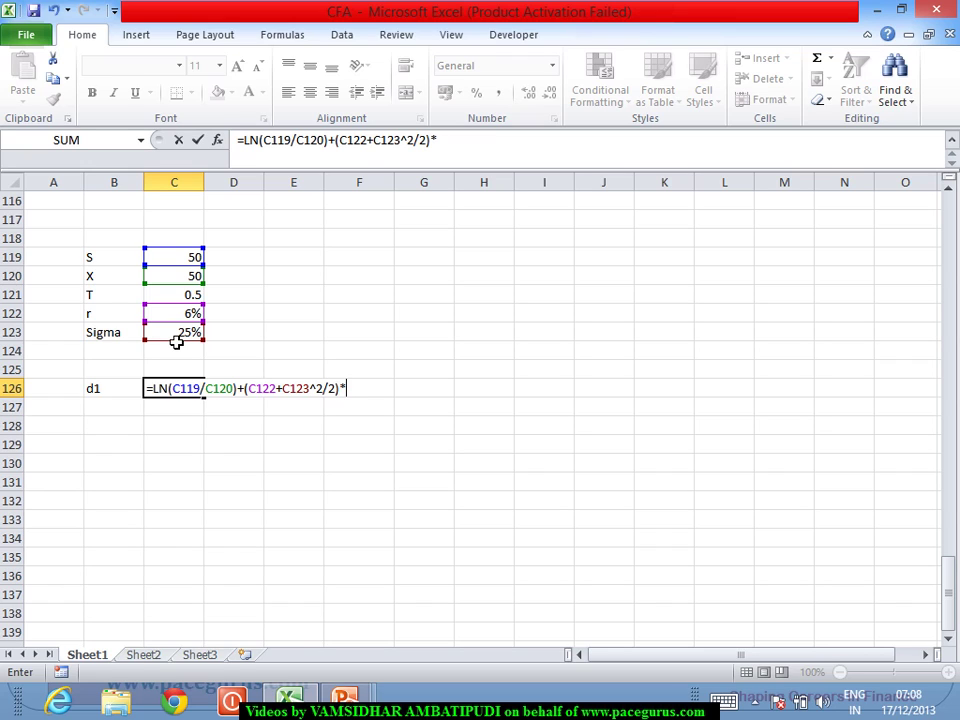
left_click(175, 302)
type(")")
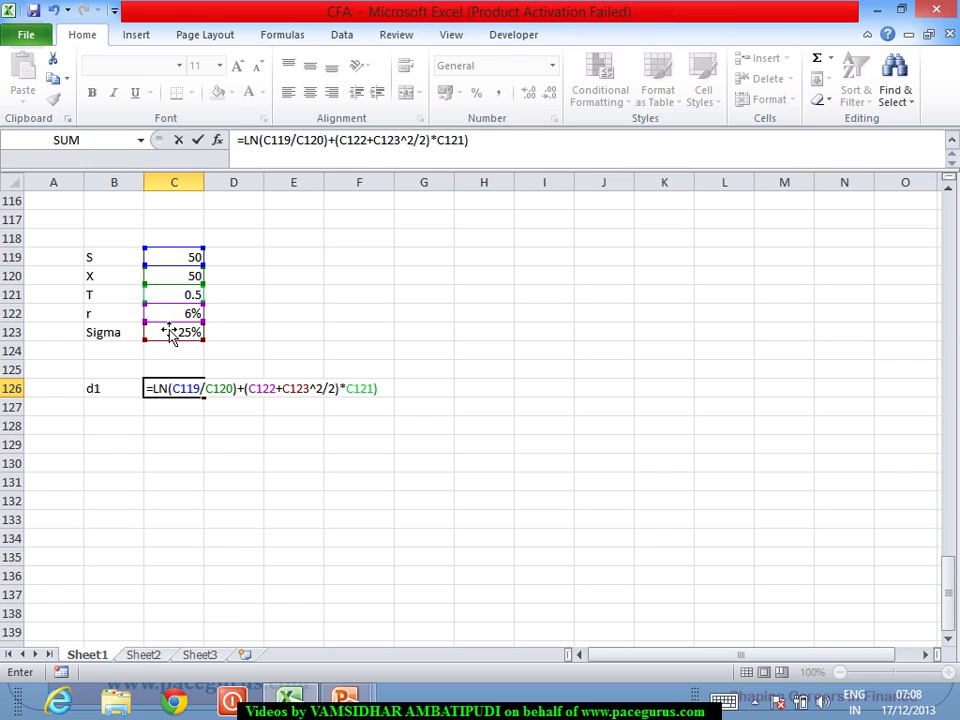
Enclose the d1 numerator in C126 in parentheses and divide it by (C123*SQRT(C121)) to complete the formula
left_click(162, 399)
type("(")
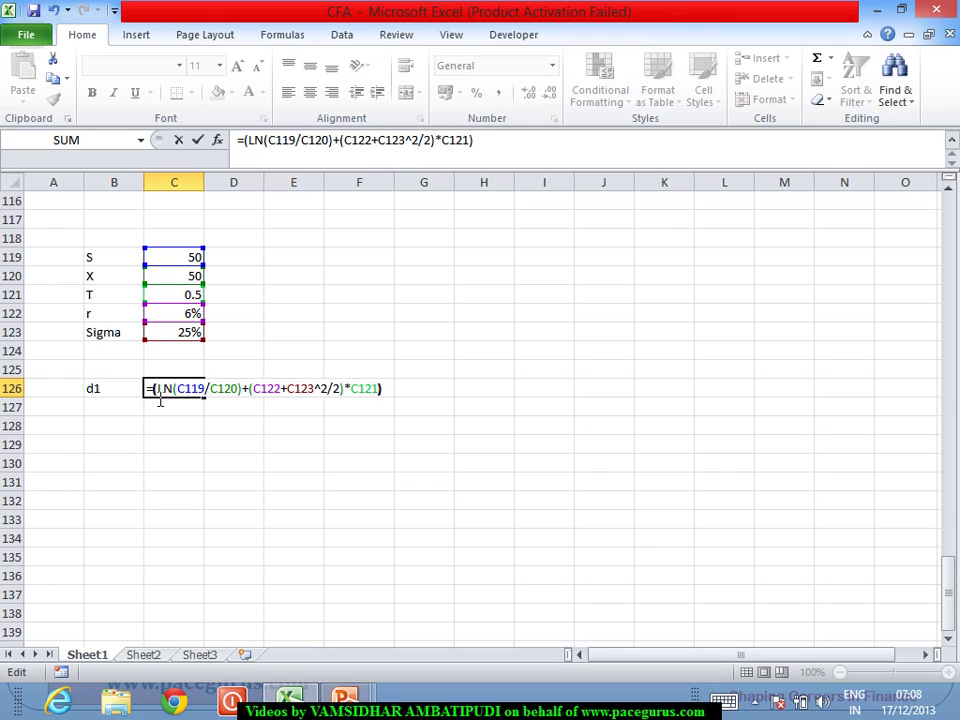
left_click(395, 400)
type("/(")
left_click(198, 336)
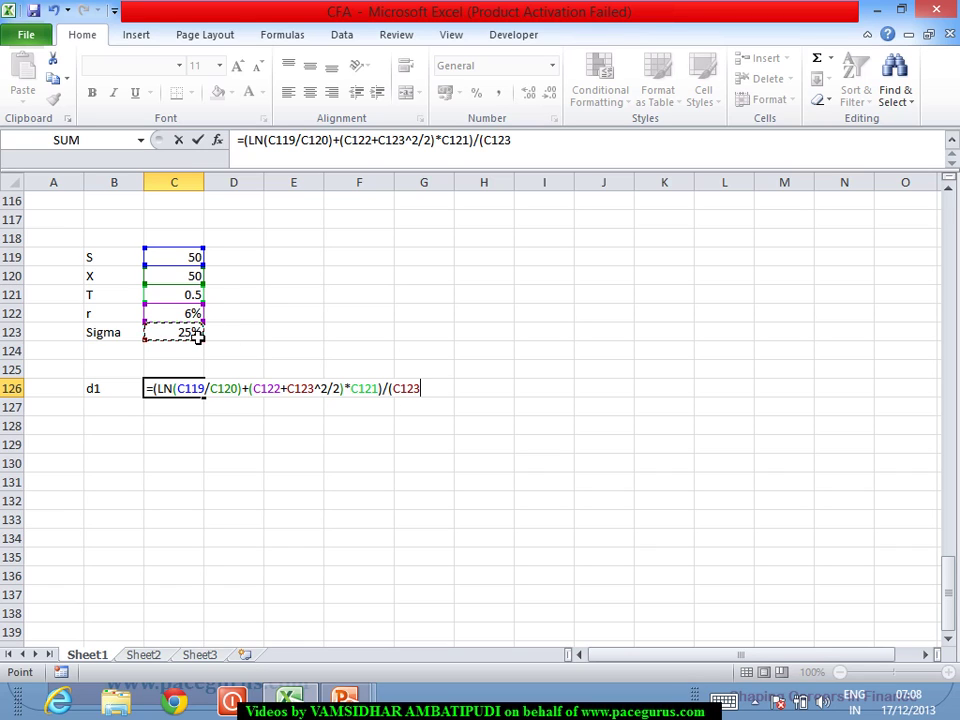
type("*sqrt(")
left_click(185, 300)
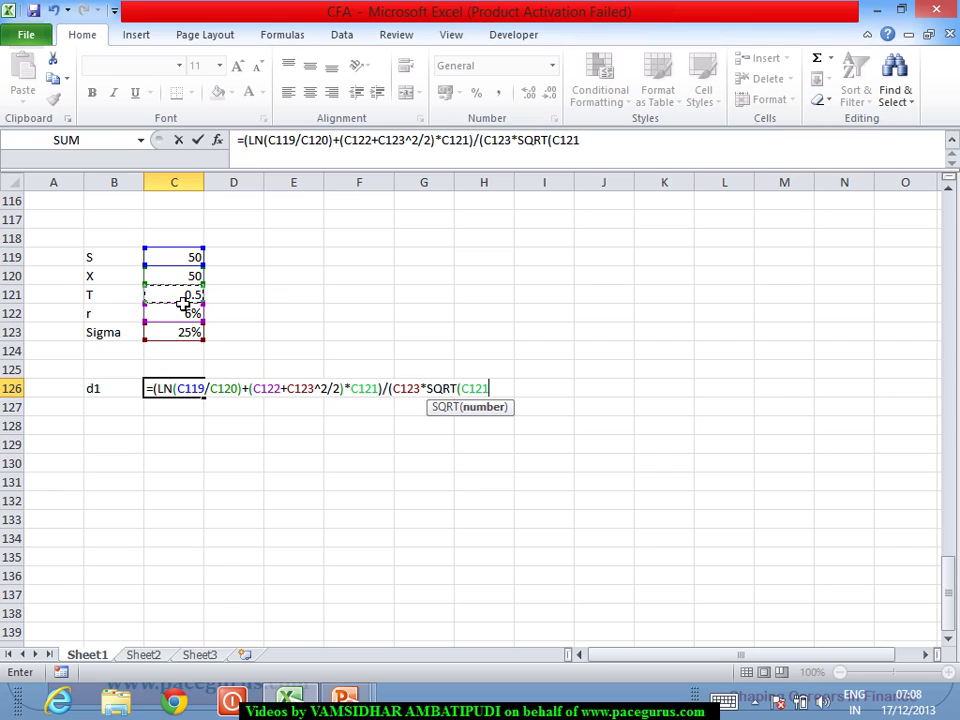
type("))")
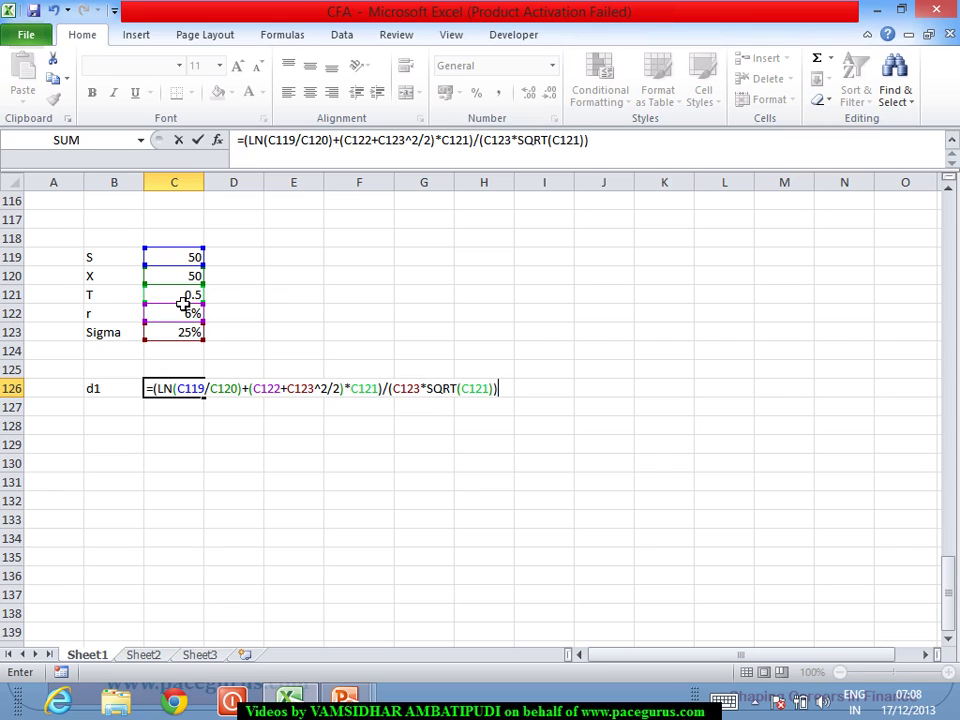
key("Return")
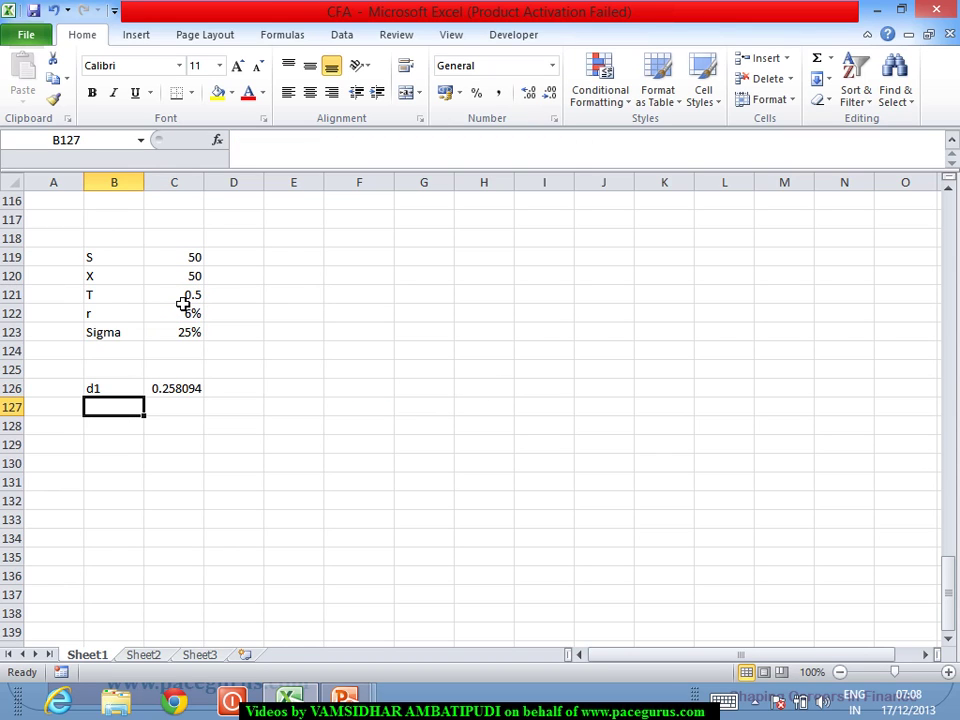
Label B127 d2 and compute it in C127 with =C126-C123*SQRT(C121)
type("d2")
key("Tab")
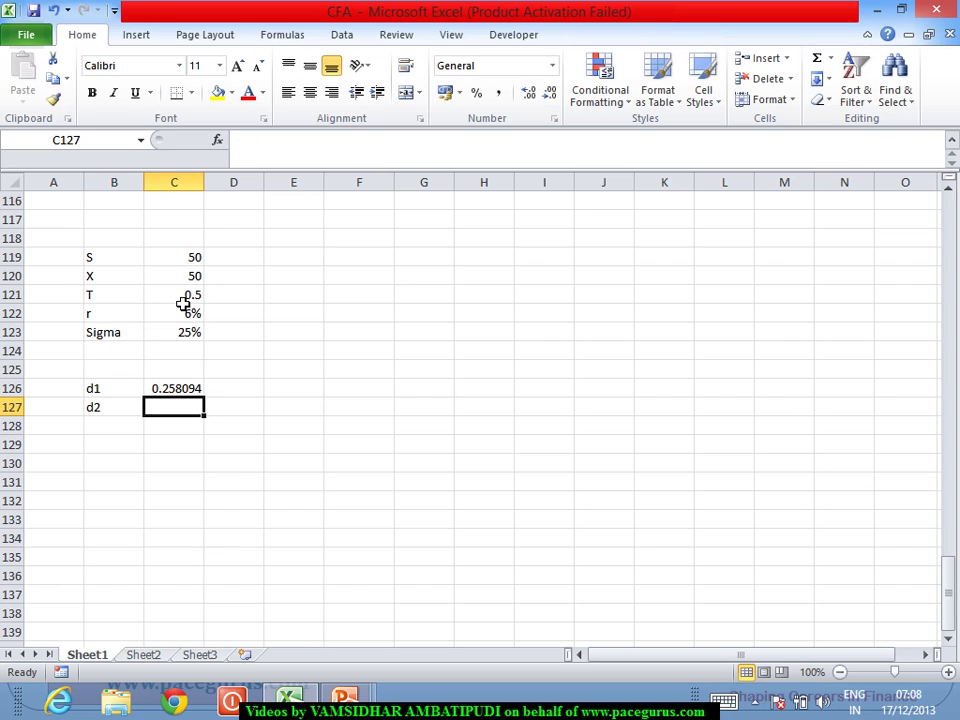
type("=")
key("Up")
type("-")
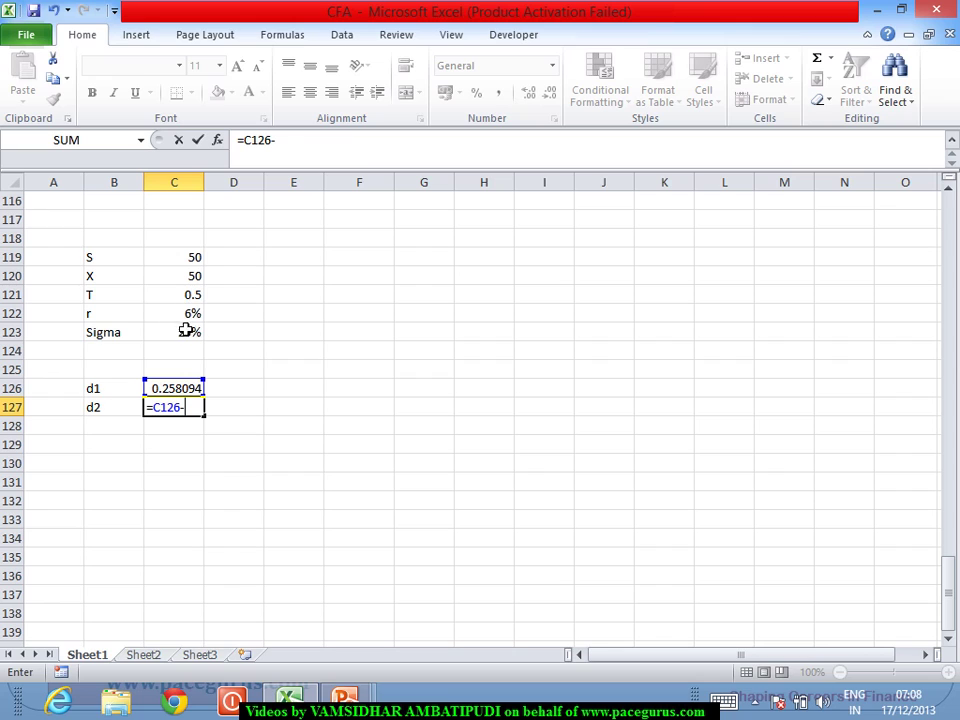
left_click(186, 336)
type("*sq")
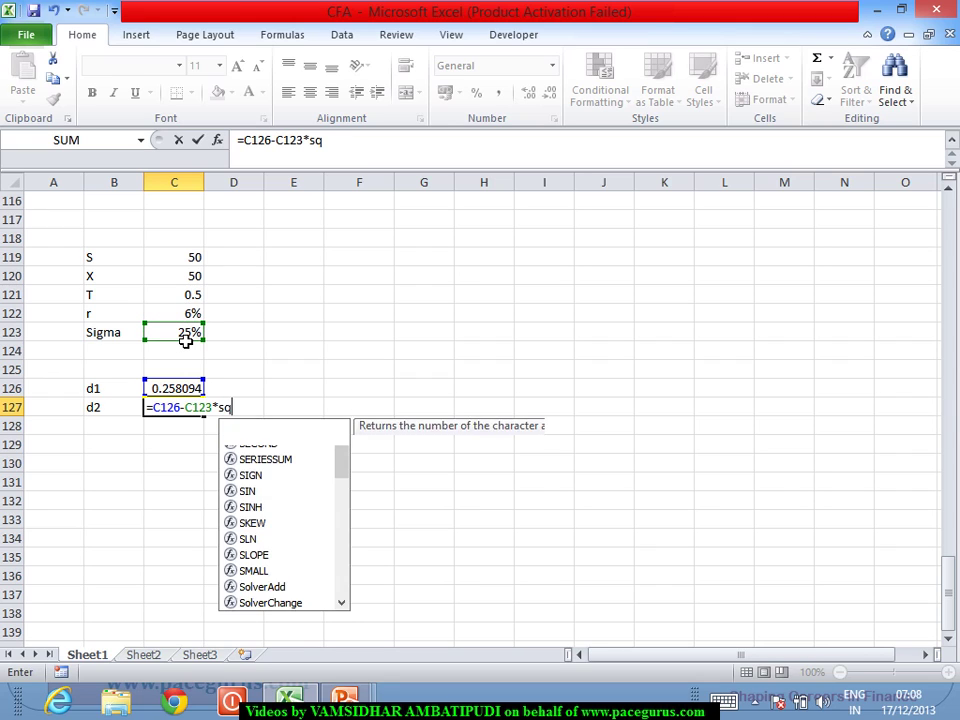
key("Tab")
left_click(176, 301)
type(")")
key("Return")
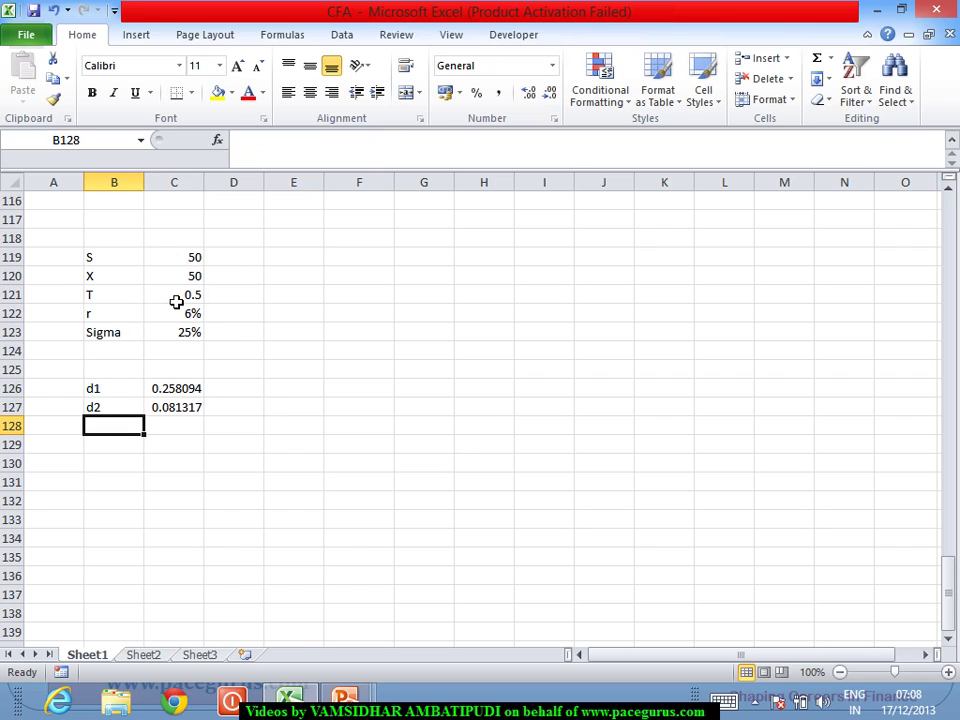
Label cell B128 N(d1), leaving C128 beside it empty
type("N")
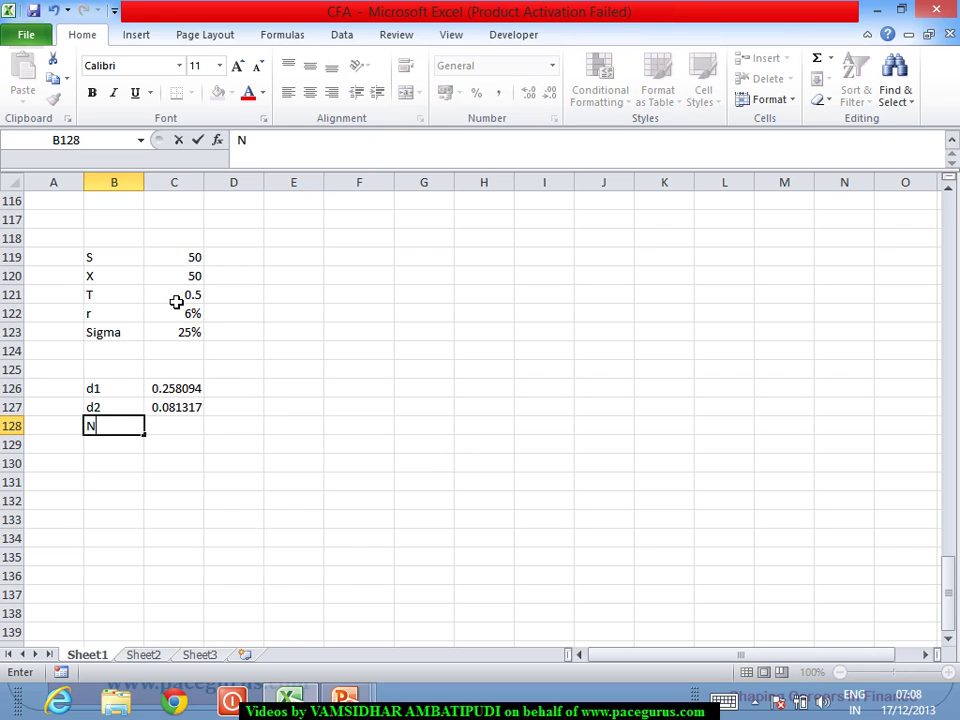
type("(d1)")
key("Tab")
type("=")
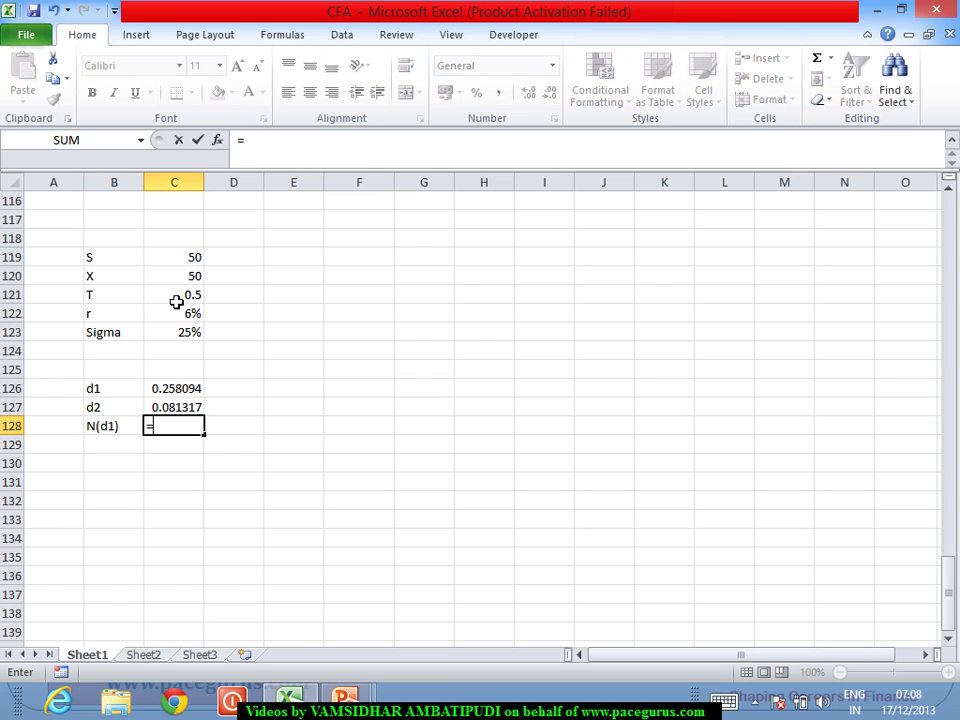
key("Escape")
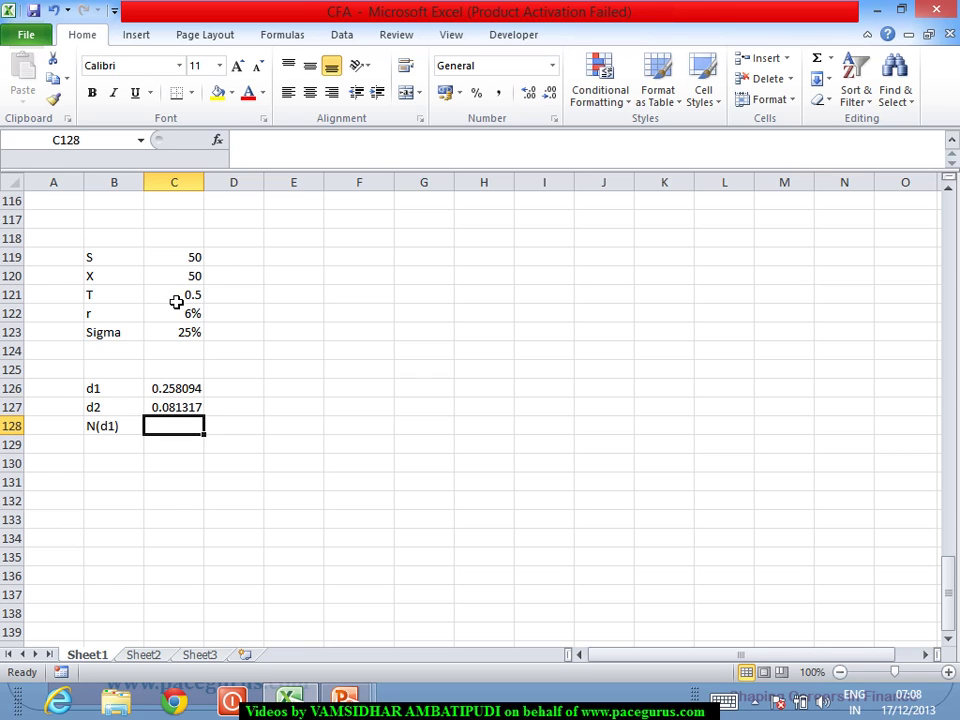
Switch to the PowerPoint slide, clear its ink annotations, and sketch a normal distribution curve with a baseline and a centre line
key("alt+Tab")
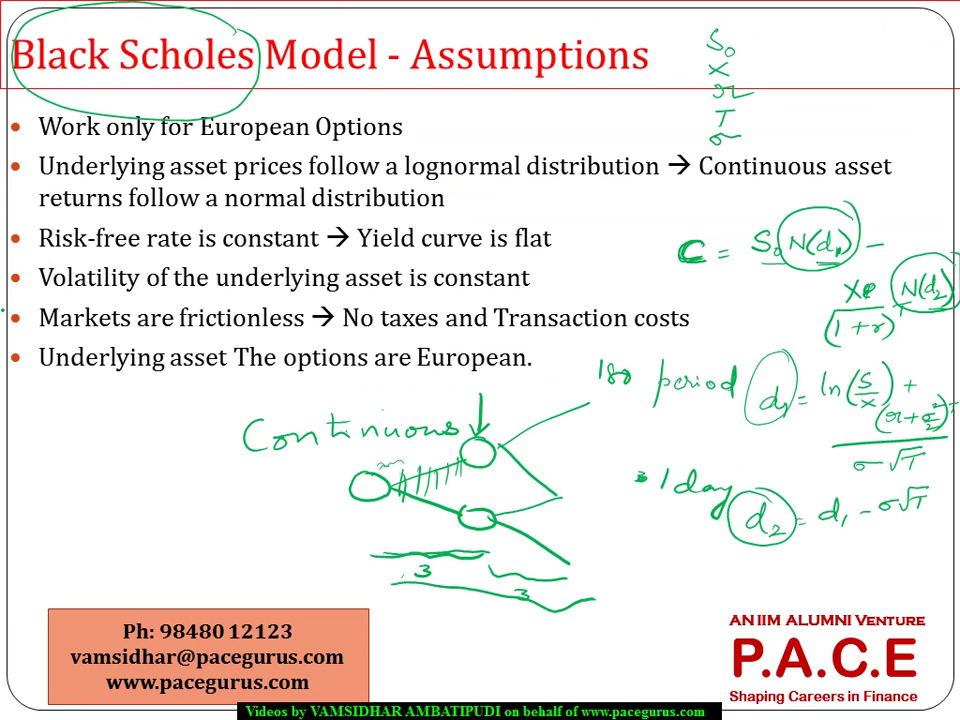
key("e")
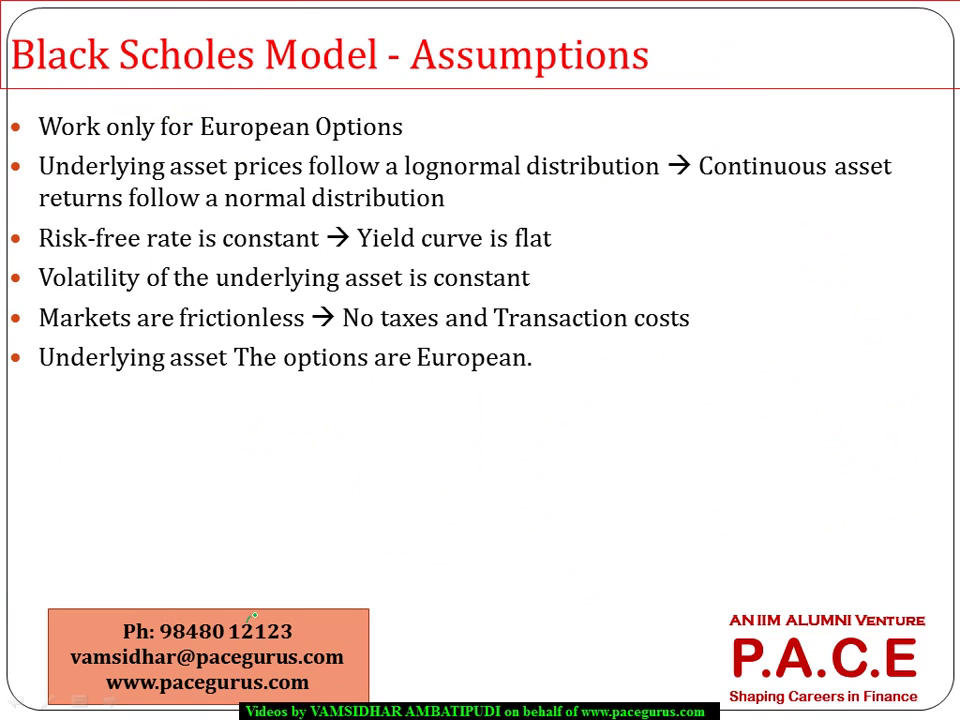
mouse_move(130, 628)
left_mouse_down()
mouse_move(82, 632)
mouse_move(116, 632)
left_mouse_up()
mouse_move(152, 522)
left_mouse_down()
mouse_move(257, 429)
mouse_move(339, 444)
mouse_move(410, 520)
mouse_move(442, 513)
left_mouse_up()
left_click_drag(146, 545, 464, 543)
mouse_move(293, 410)
left_mouse_down()
mouse_move(266, 560)
mouse_move(316, 539)
mouse_move(303, 561)
mouse_move(323, 564)
mouse_move(316, 518)
mouse_move(328, 433)
mouse_move(207, 489)
left_mouse_up()
left_click(303, 543)
Check the d1 value in Excel and hatch the area under the slide's normal curve up to 0.25
key("alt+Tab")
key("alt+Tab")
left_click_drag(322, 480, 207, 503)
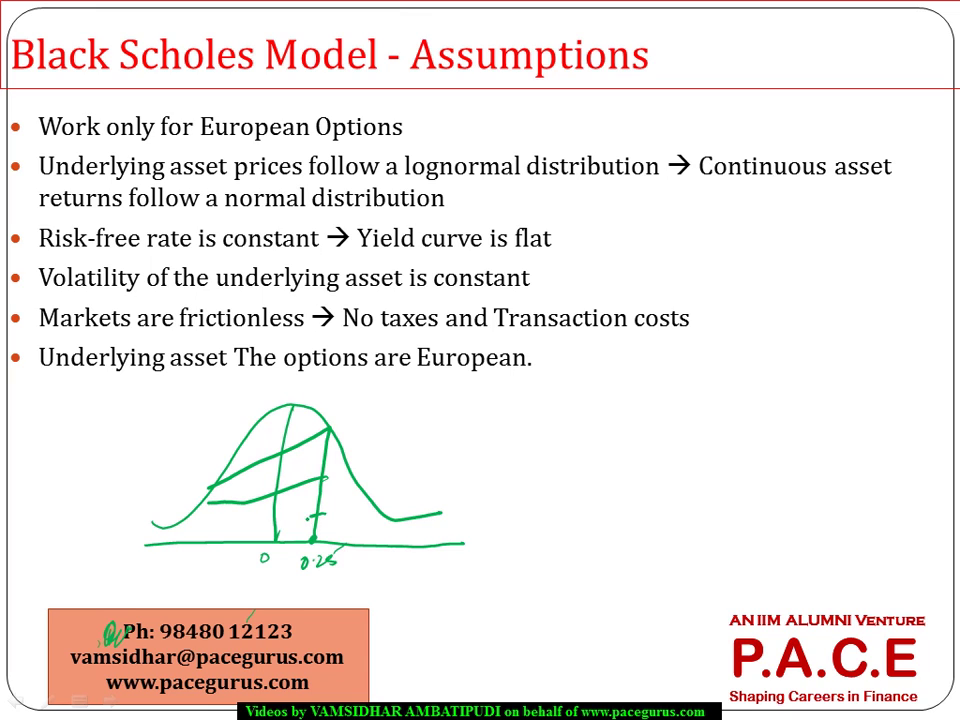
left_click_drag(320, 515, 172, 523)
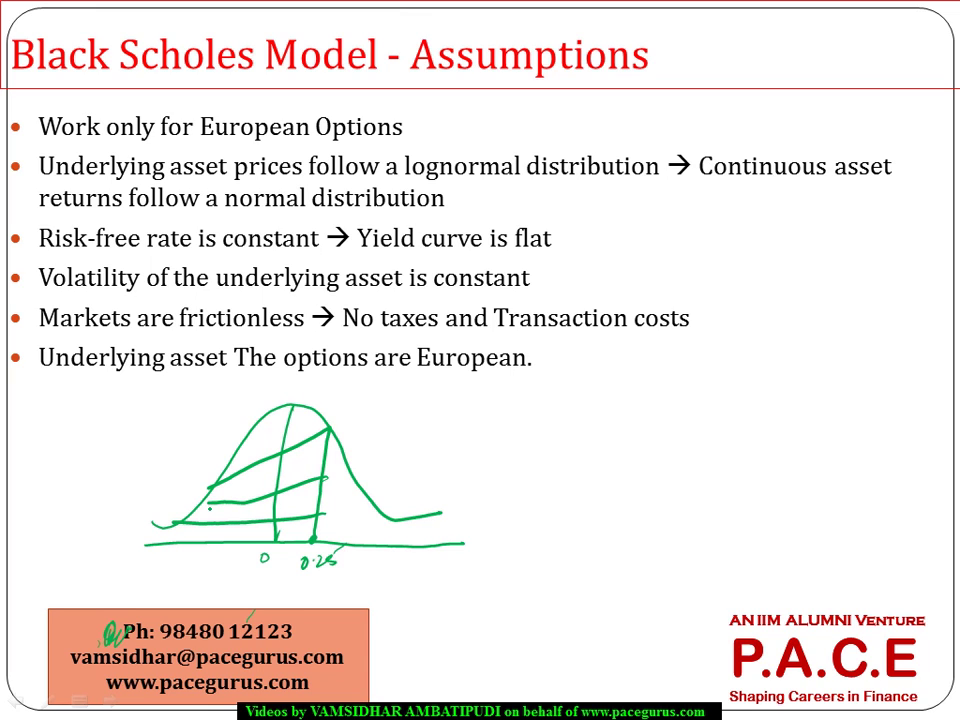
Return to Excel and compute N(d1) in C128 with =NORM.S.DIST(C126,1)
key("alt+Tab")
type("=")
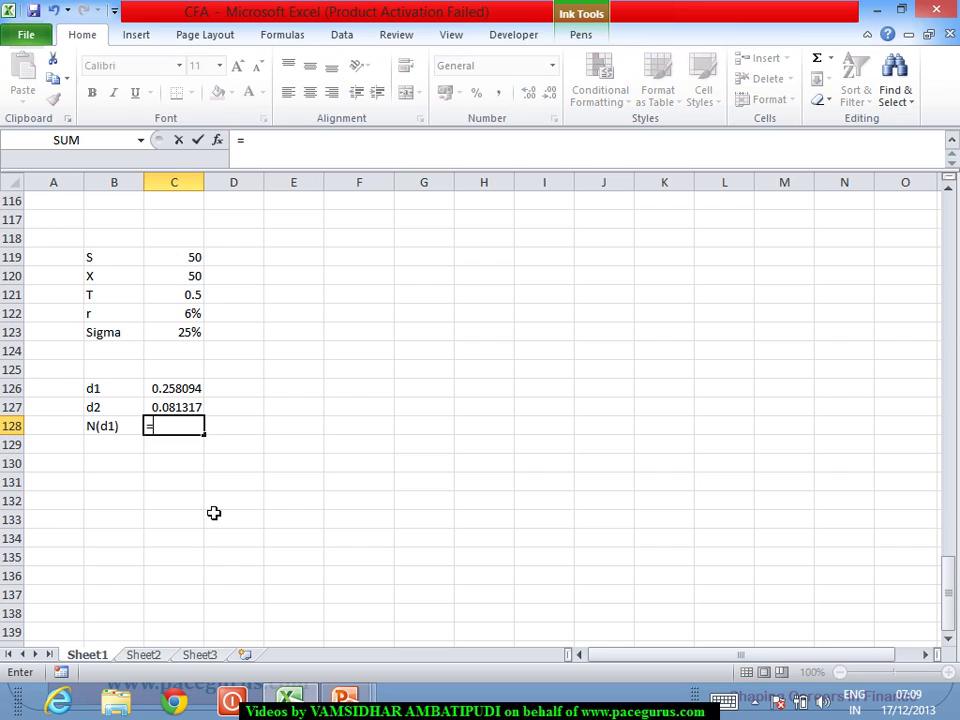
type("norm")
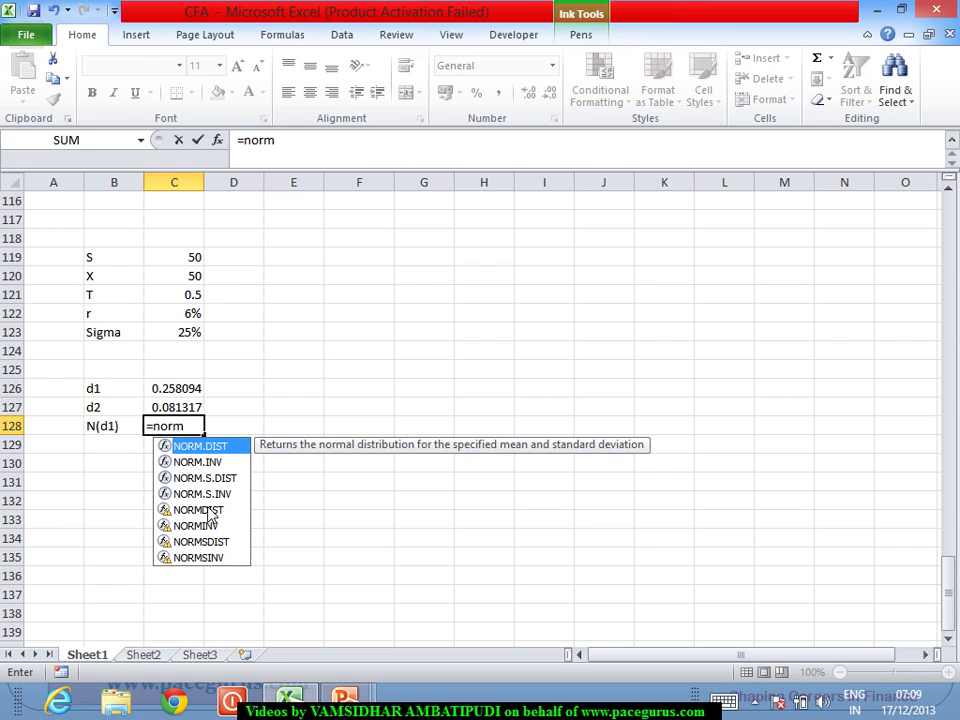
key("Down")
key("Tab")
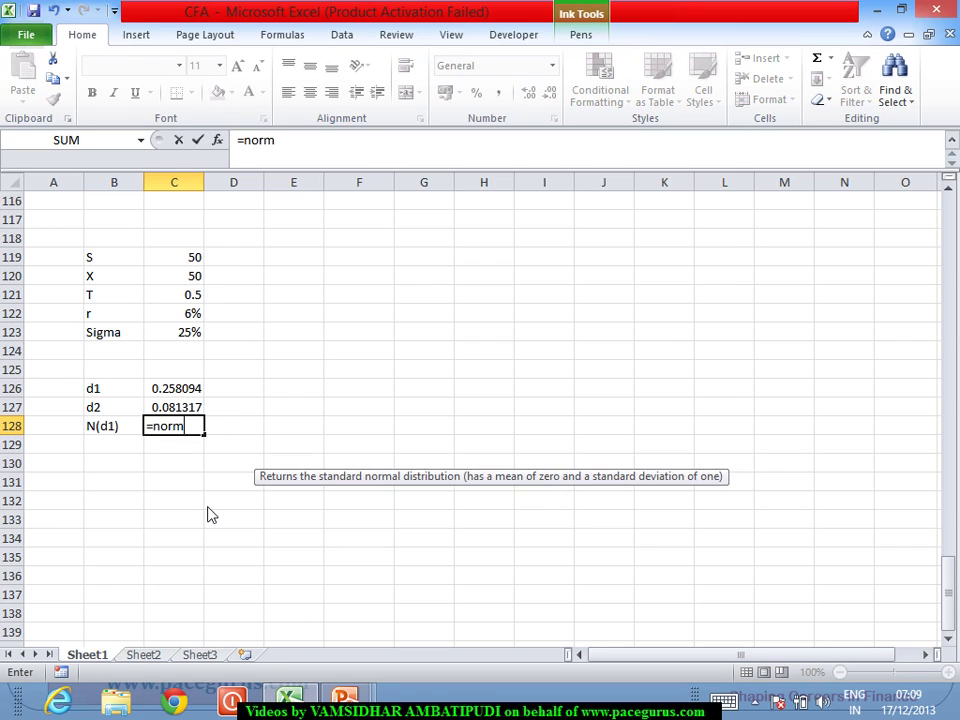
left_click(182, 390)
type(",")
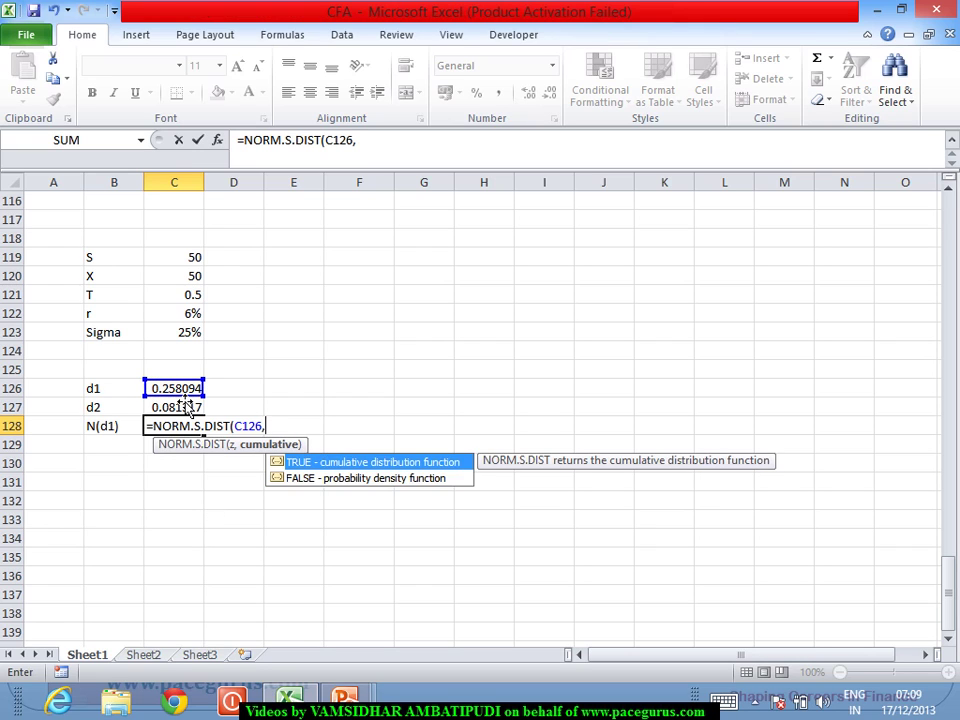
type("1)")
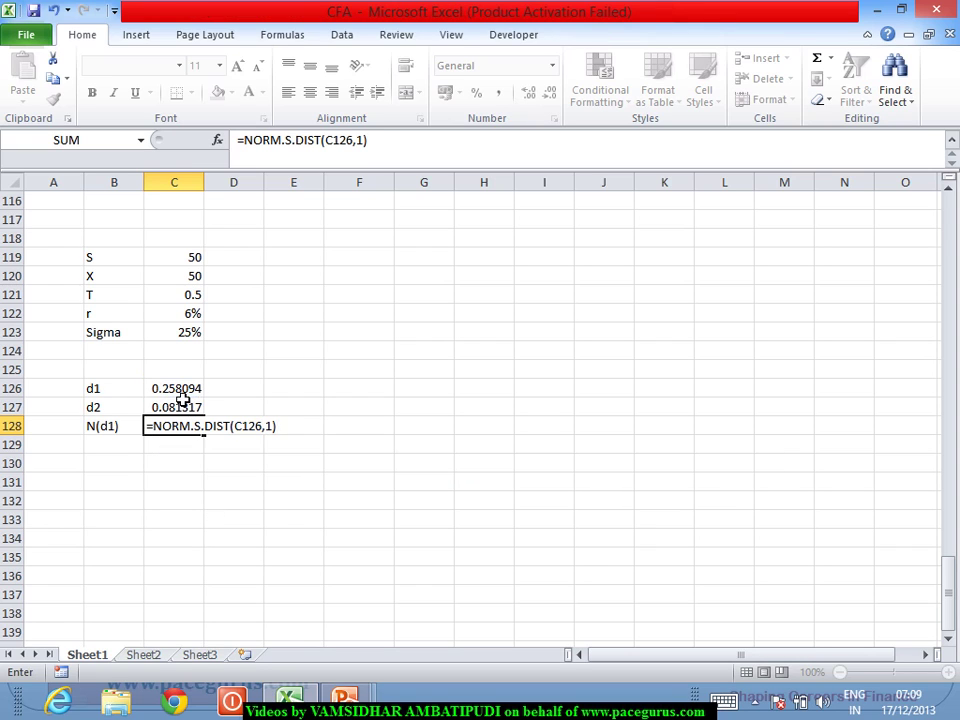
key("Return")
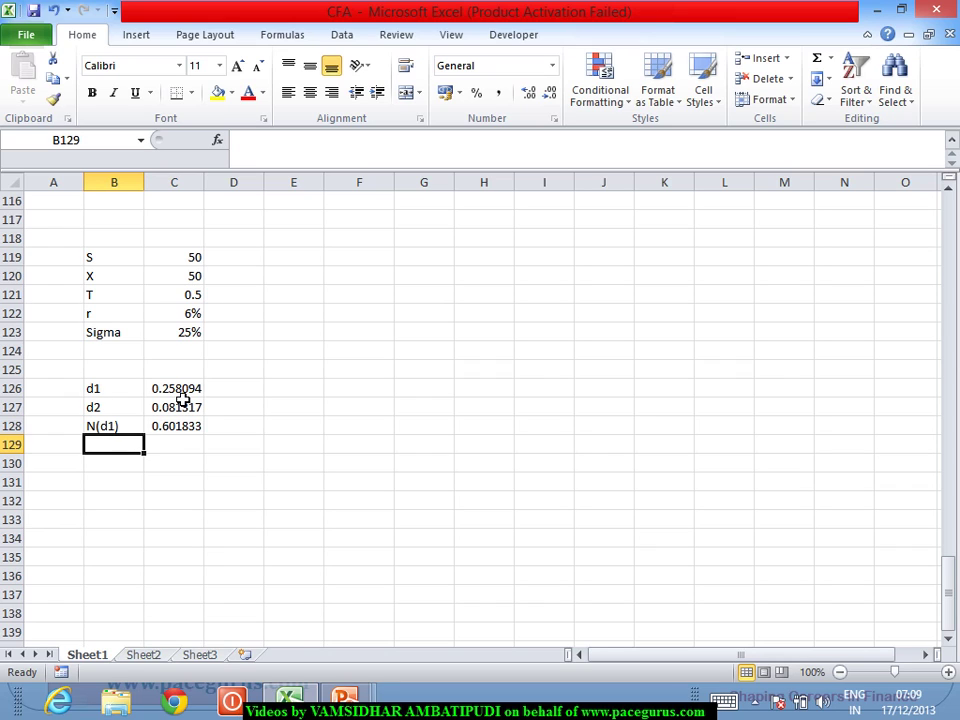
Label B129 N(d2) and try to enter =NORM.S.DIST(C127) in C129
type("N(d2)")
key("Tab")
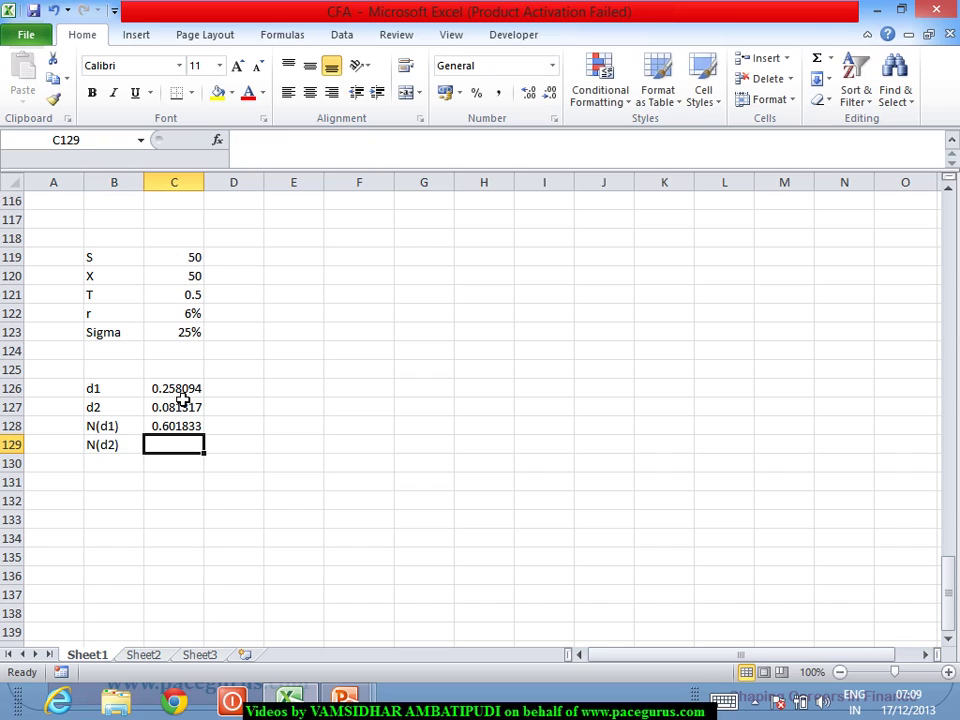
type("=")
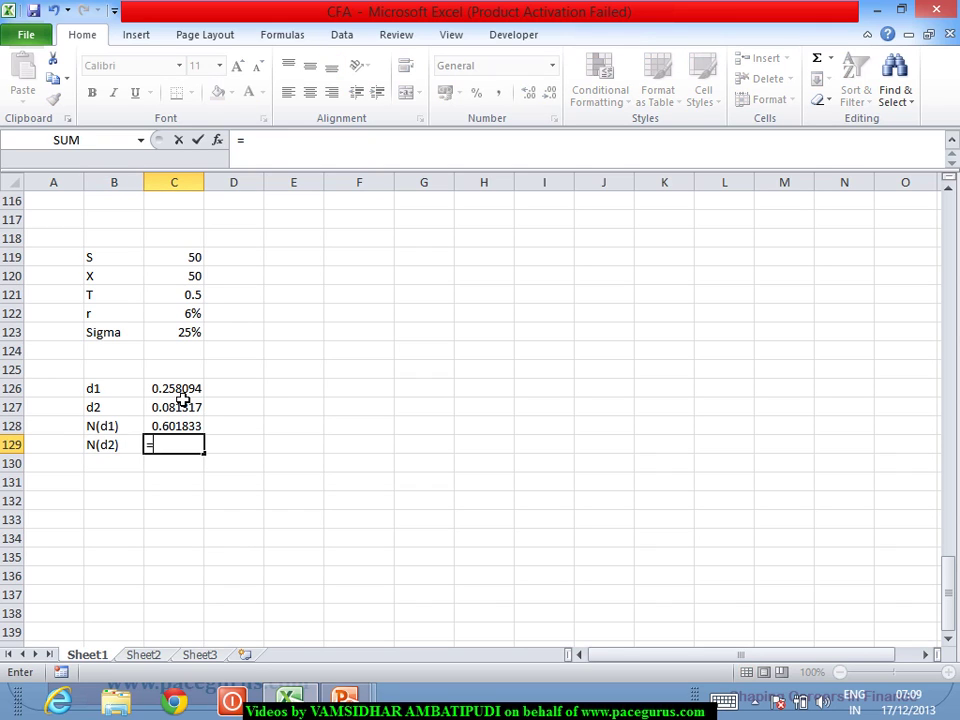
type("norm")
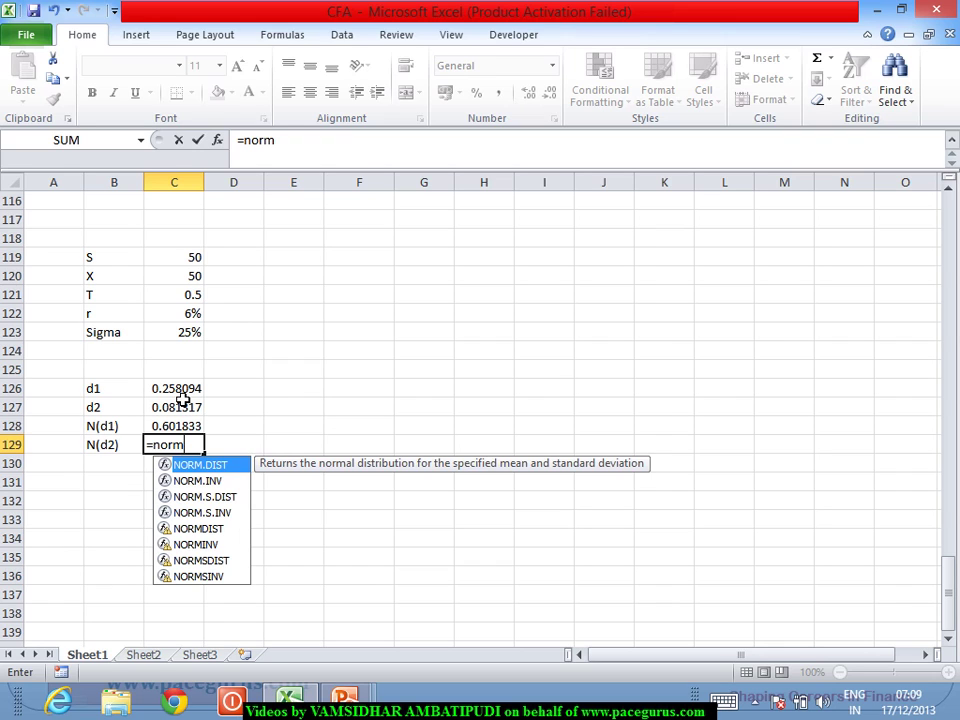
key("Down")
key("Down")
key("Tab")
left_click(176, 410)
type(")")
key("Return")
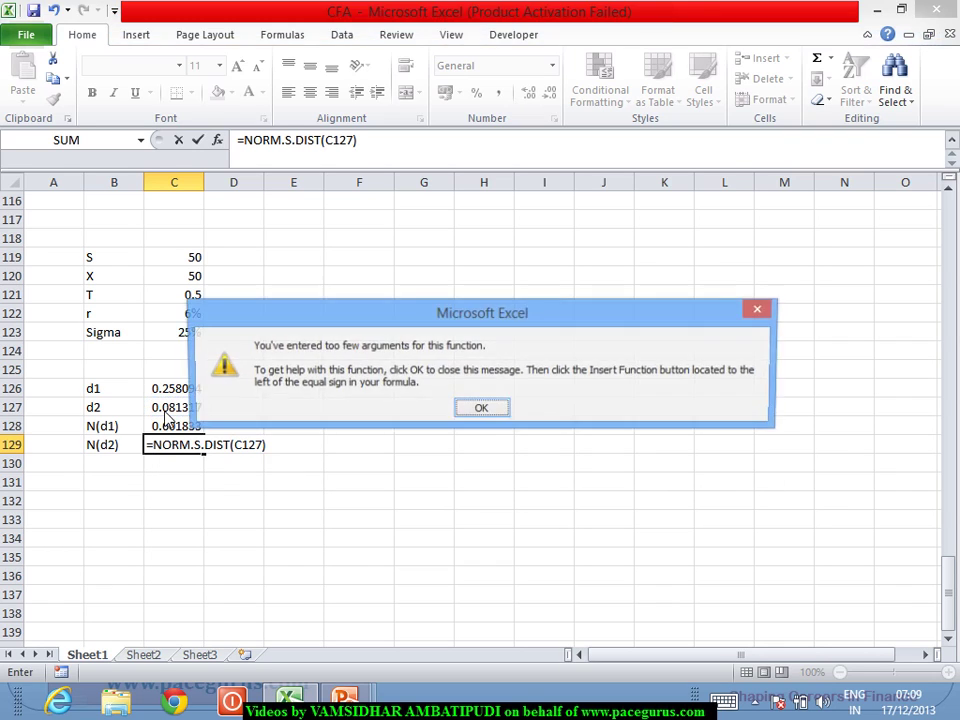
key("Return")
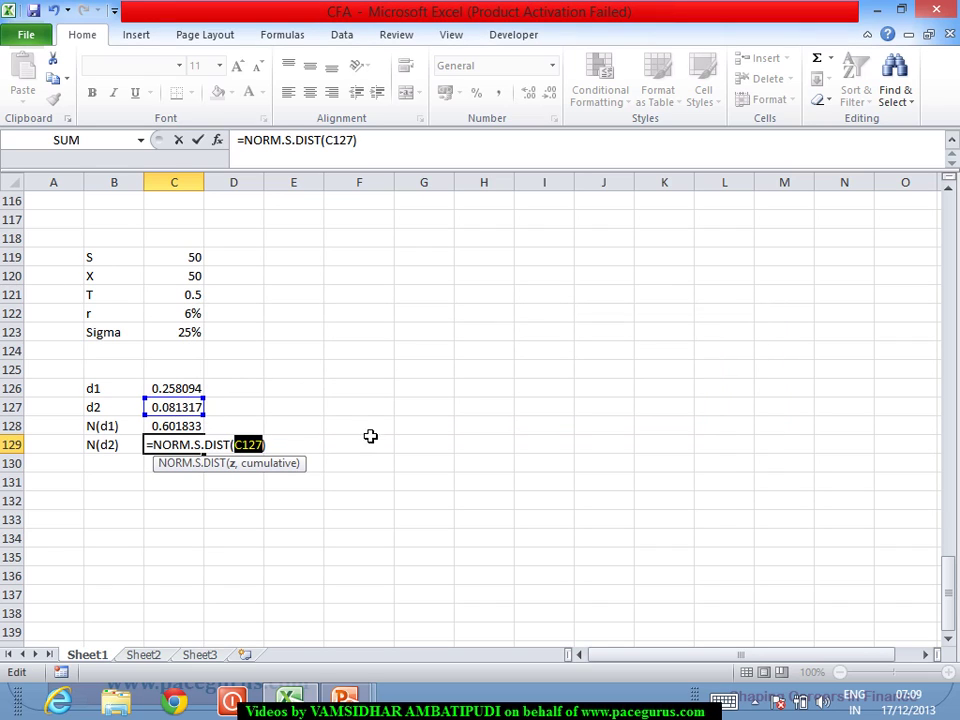
Add 1 as the cumulative argument in C129, making the formula =NORM.S.DIST(C127,1)
left_click(269, 448)
key("BackSpace")
type(",1")
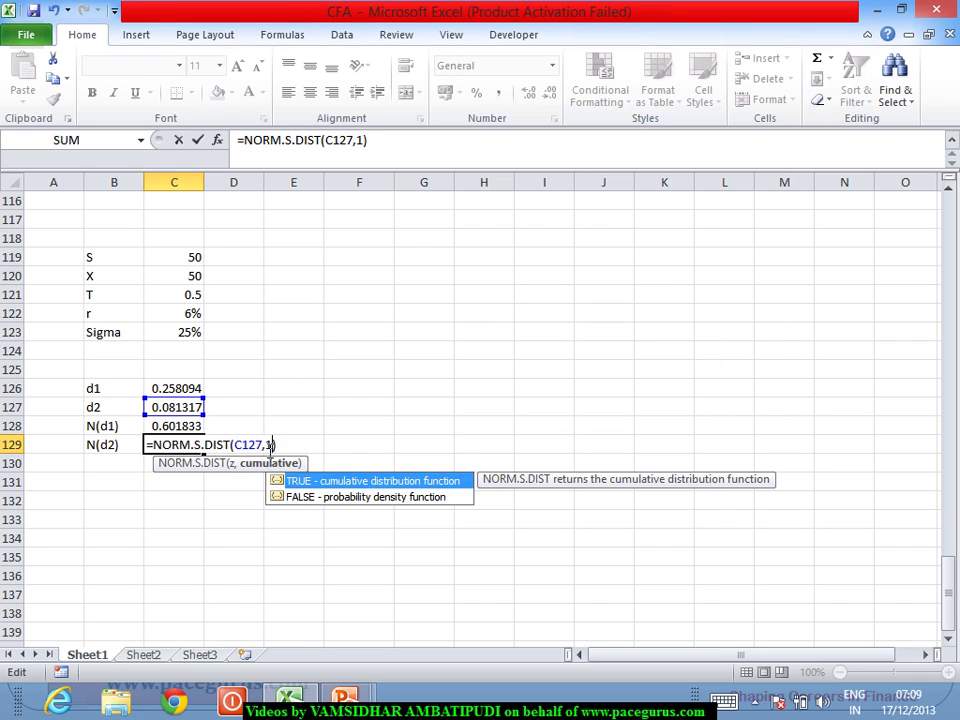
key("Return")
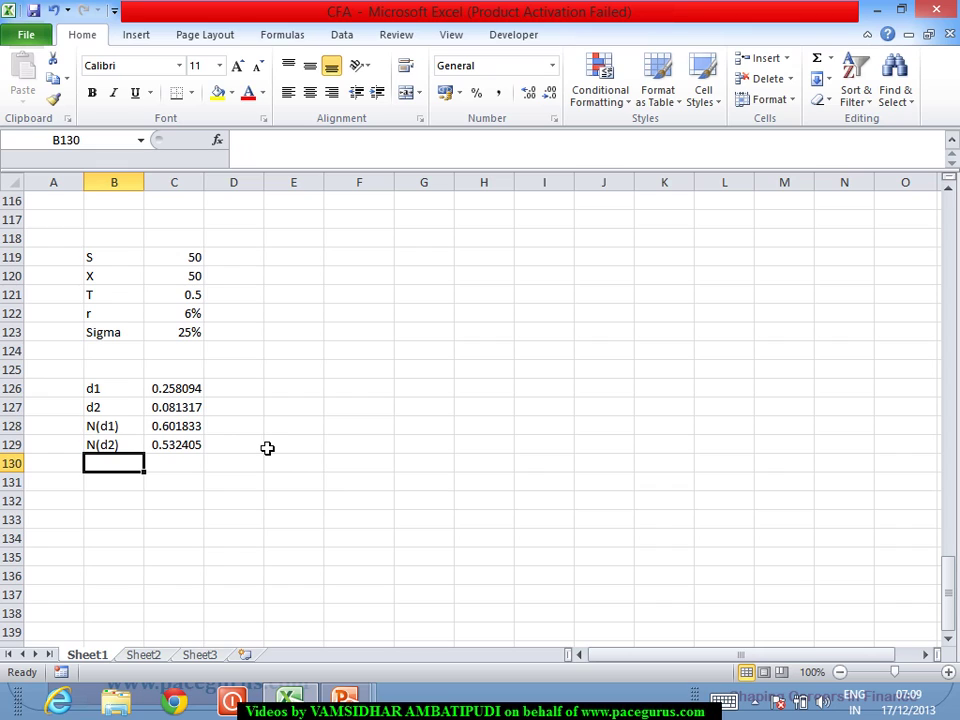
Label B131 c and start the call price formula in C131 as =C119*C128-
key("Down")
type("c")
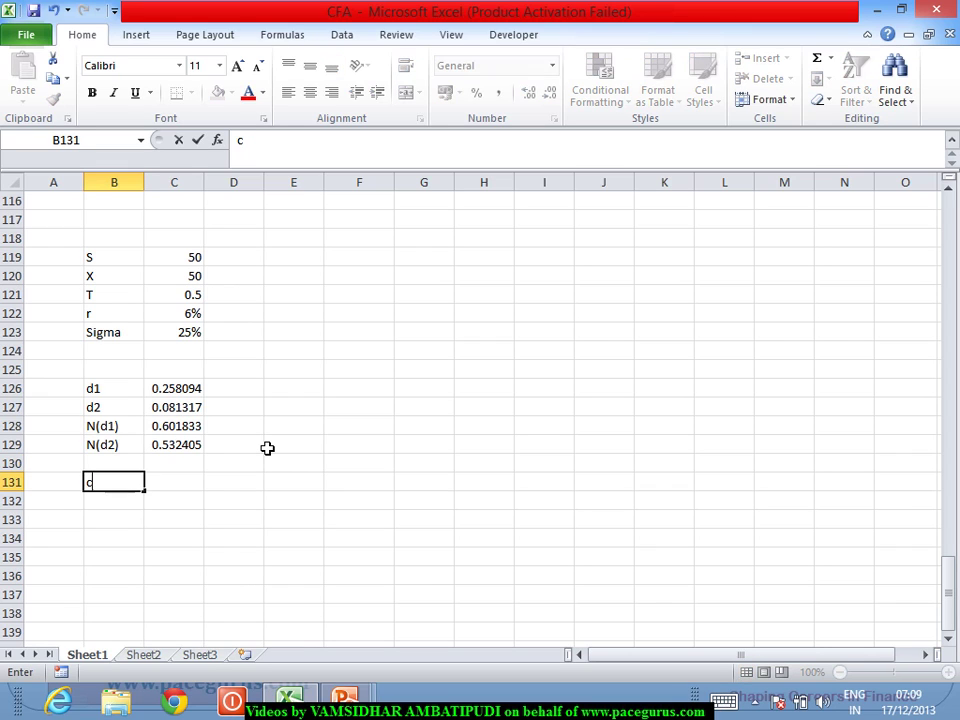
key("Tab")
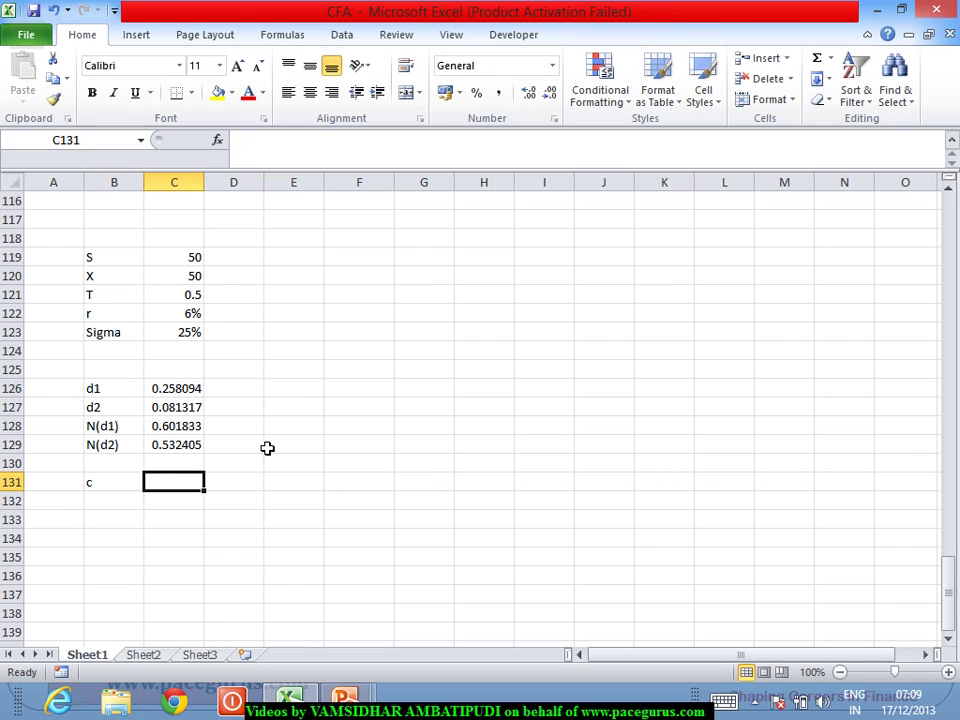
type("=")
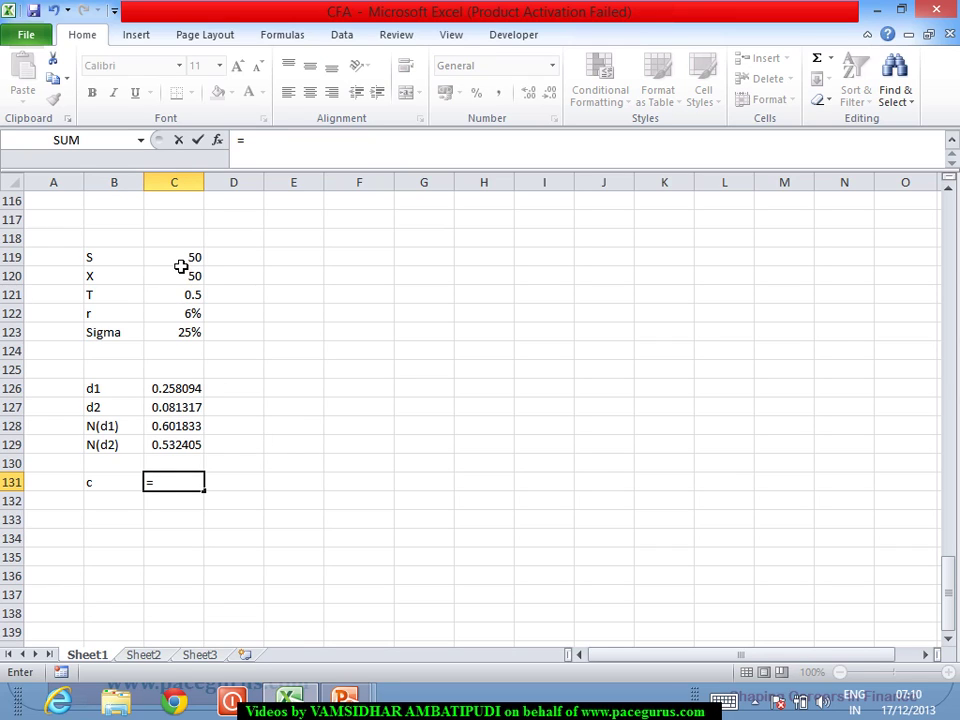
left_click(181, 264)
type("*")
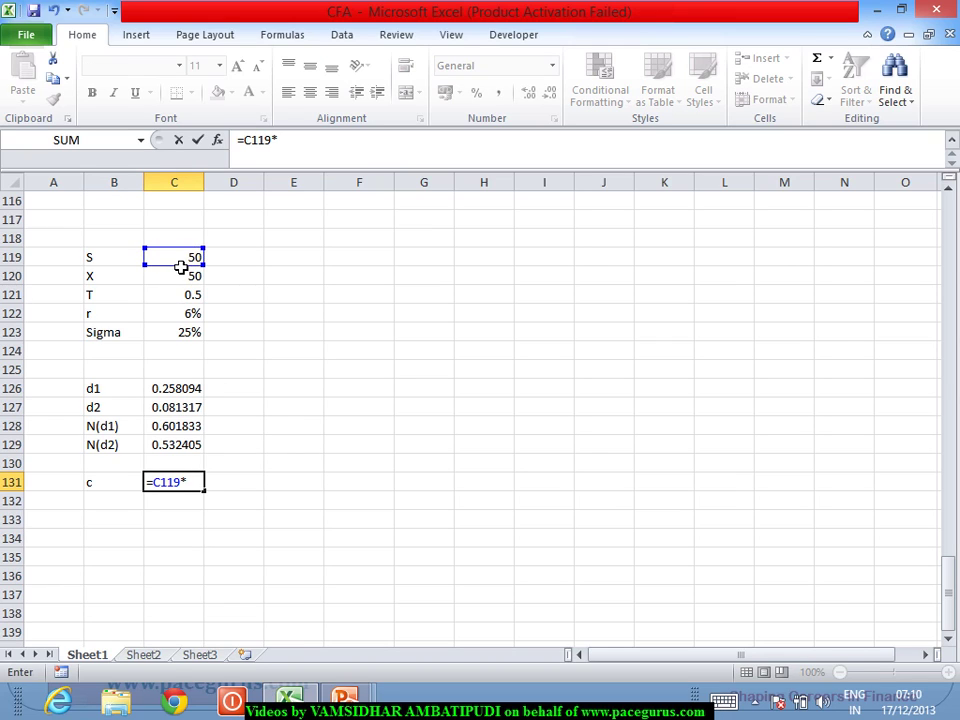
left_click(182, 430)
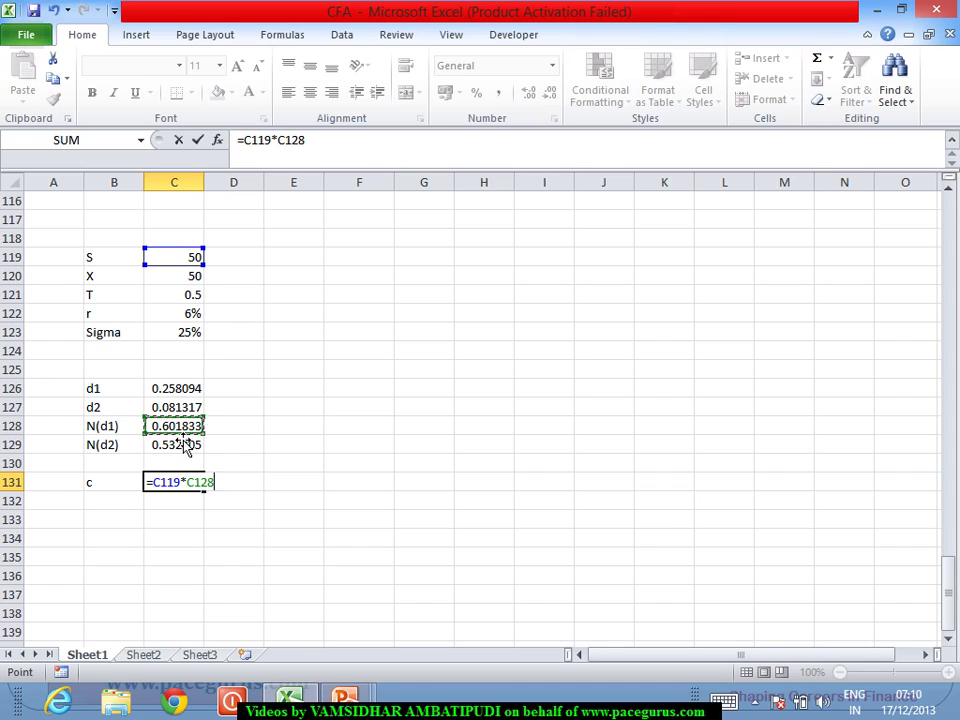
type("-")
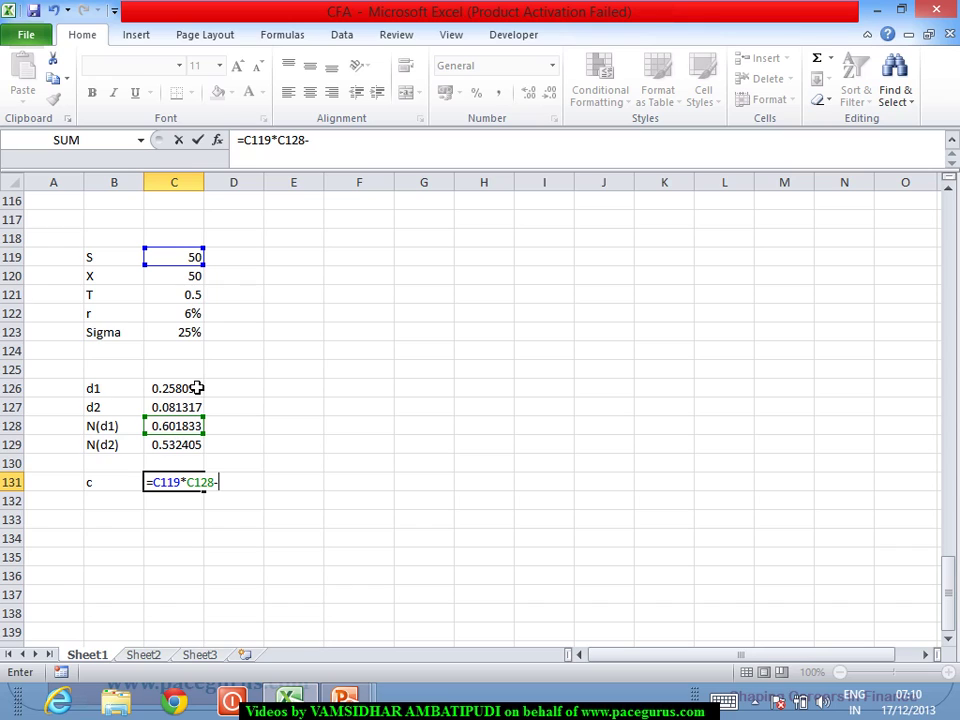
Complete the call price formula in C131 by subtracting the discounted strike term C120/(1+C122)^C121*C129
left_click(186, 278)
type("/(1+")
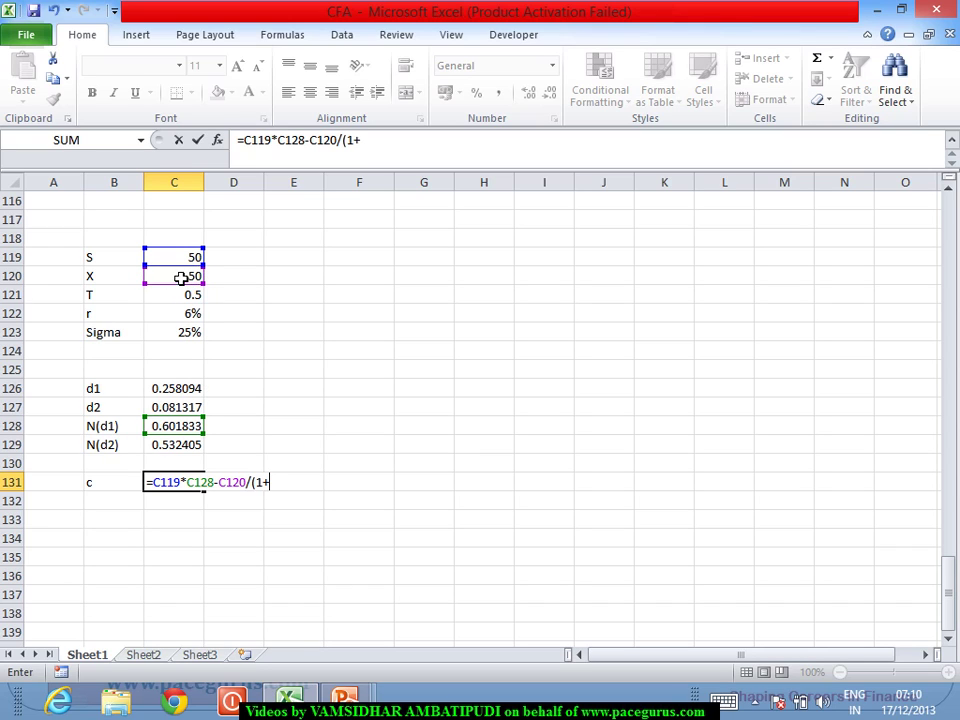
left_click(180, 318)
type(")^")
left_click(182, 302)
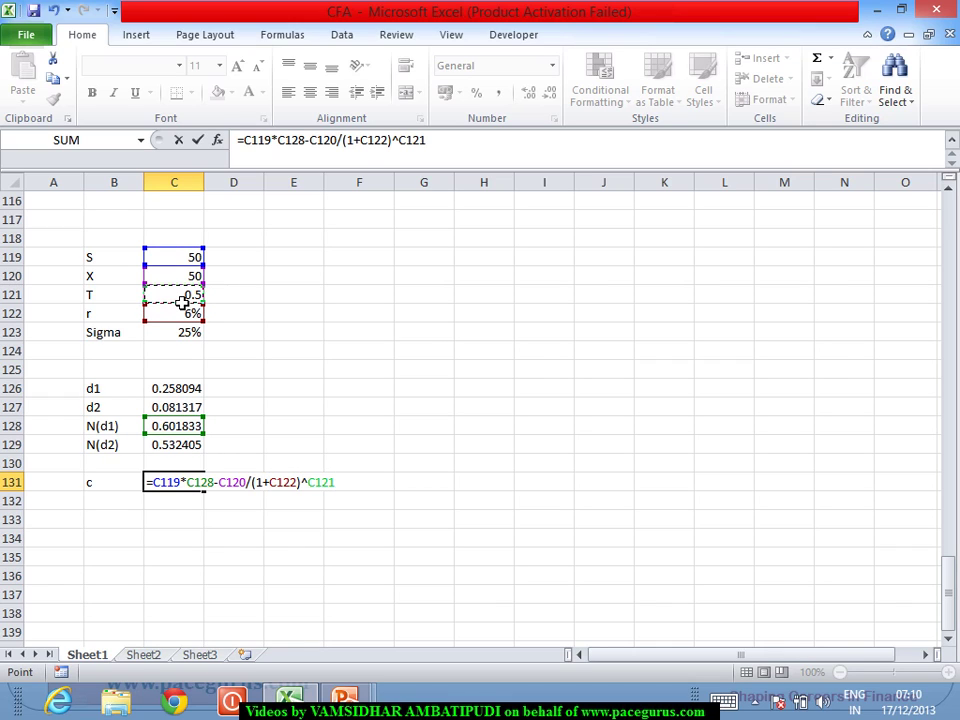
type("*")
left_click(180, 446)
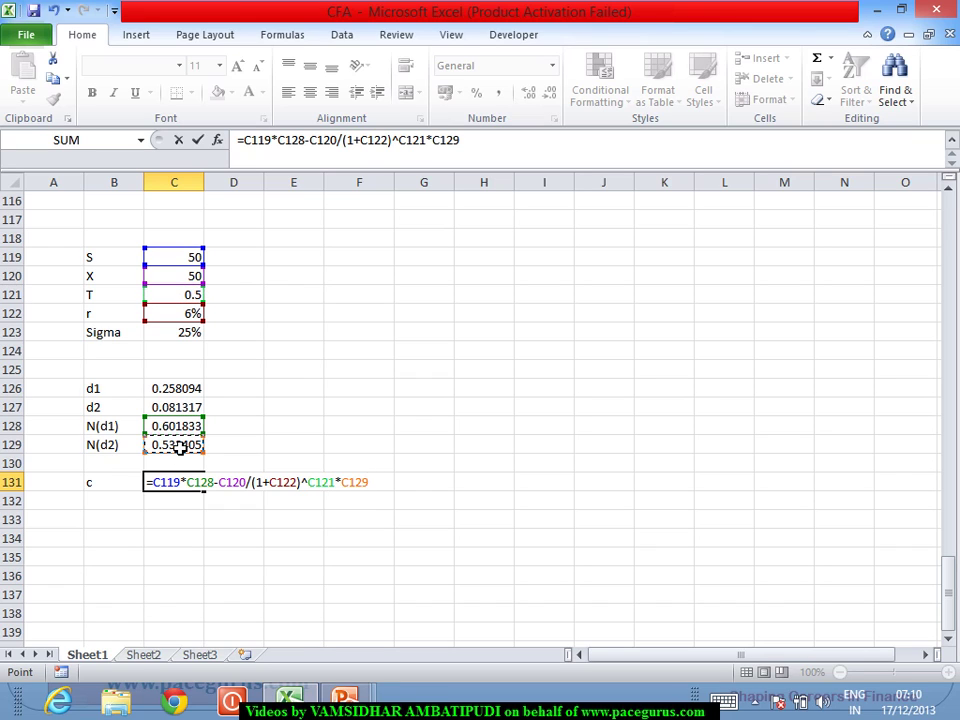
key("Return")
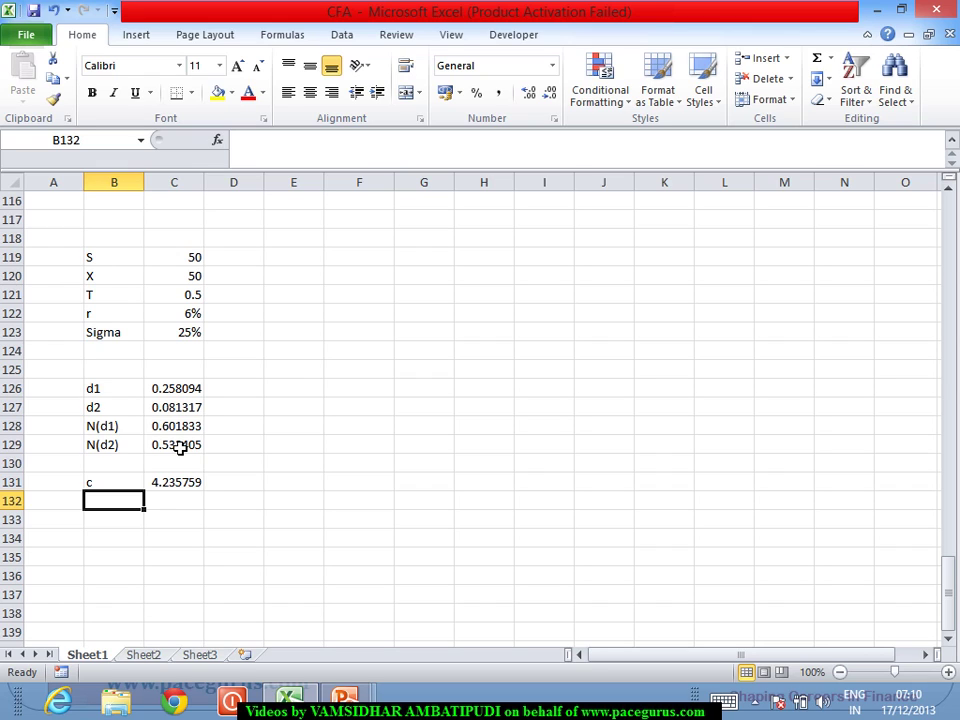
Label B132 p and enter the put-call parity formula =C131+C120/(1+C122)^C121-C119 in C132
key("F2")
key("Tab")
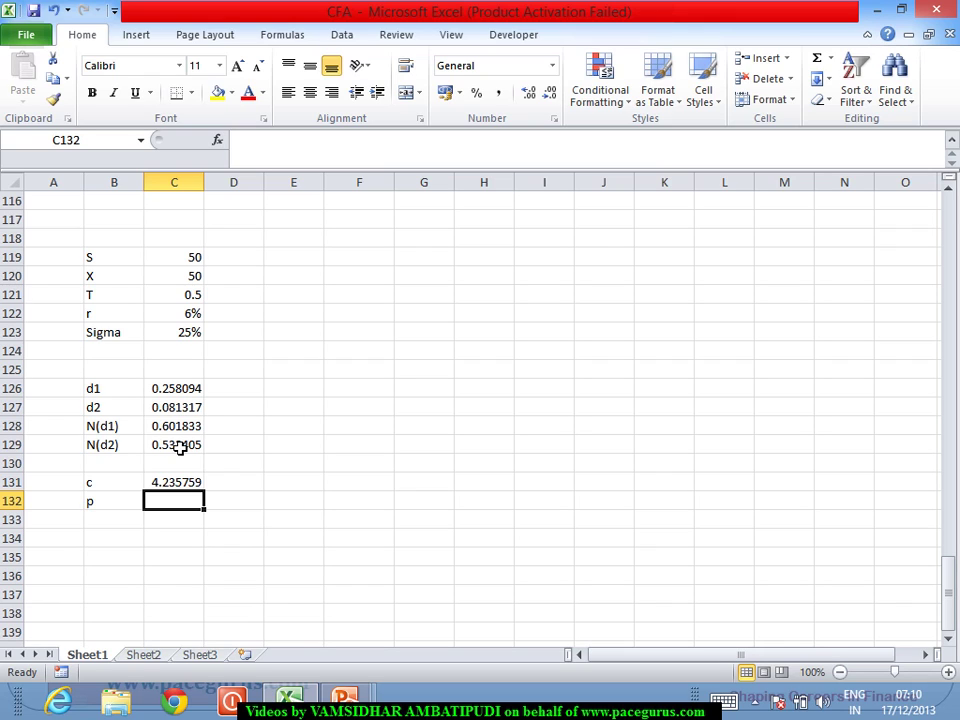
type("=")
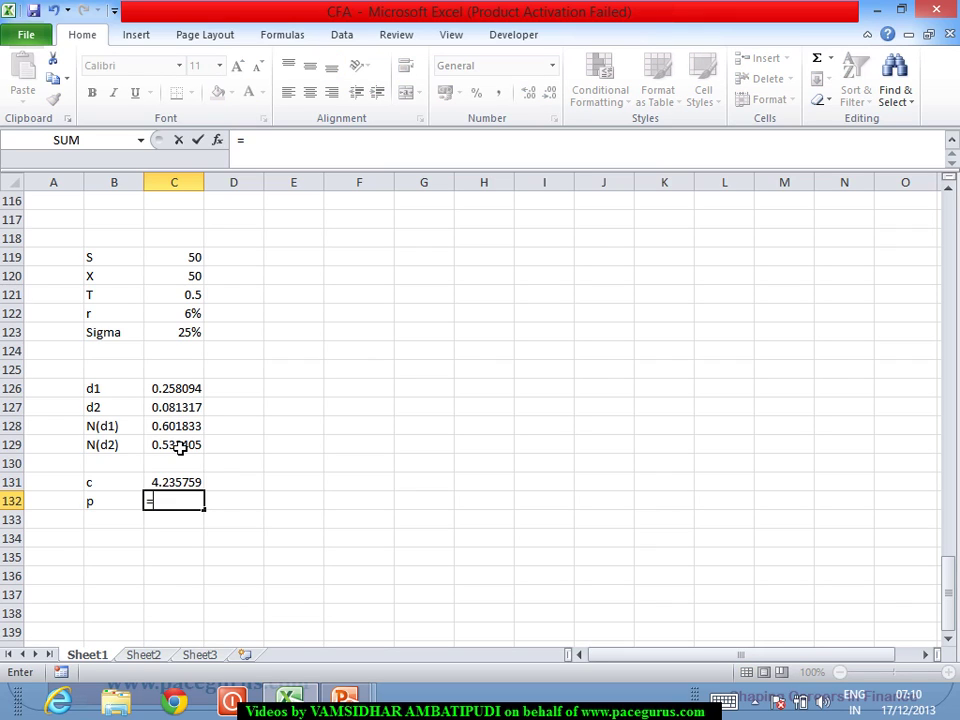
key("Up")
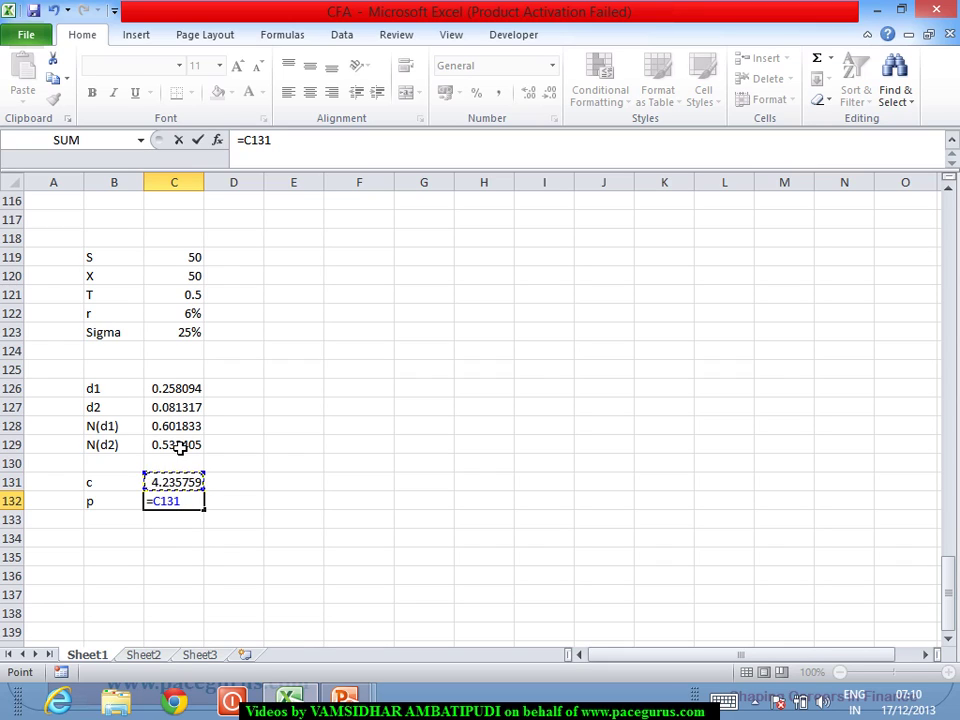
type("+")
left_click(174, 281)
type("/(1+")
left_click(175, 317)
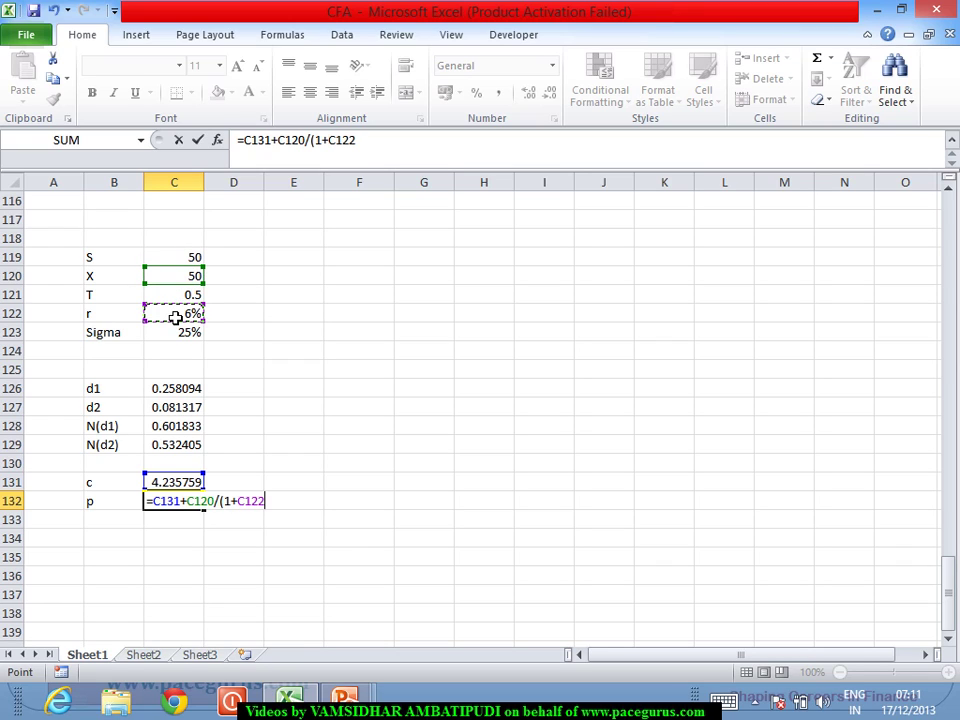
type(")^")
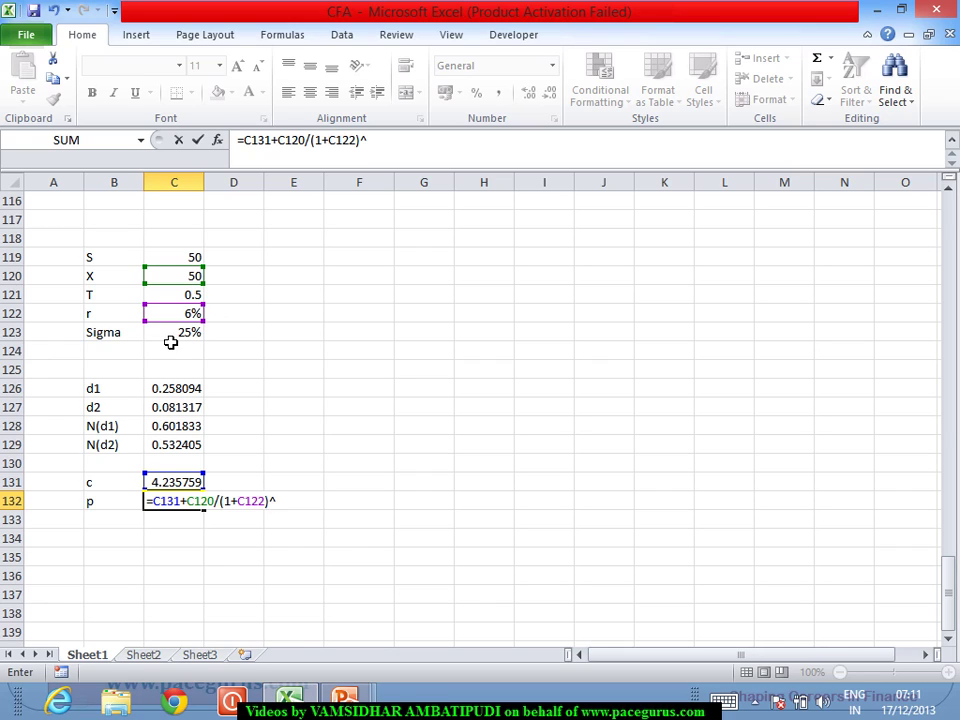
left_click(176, 297)
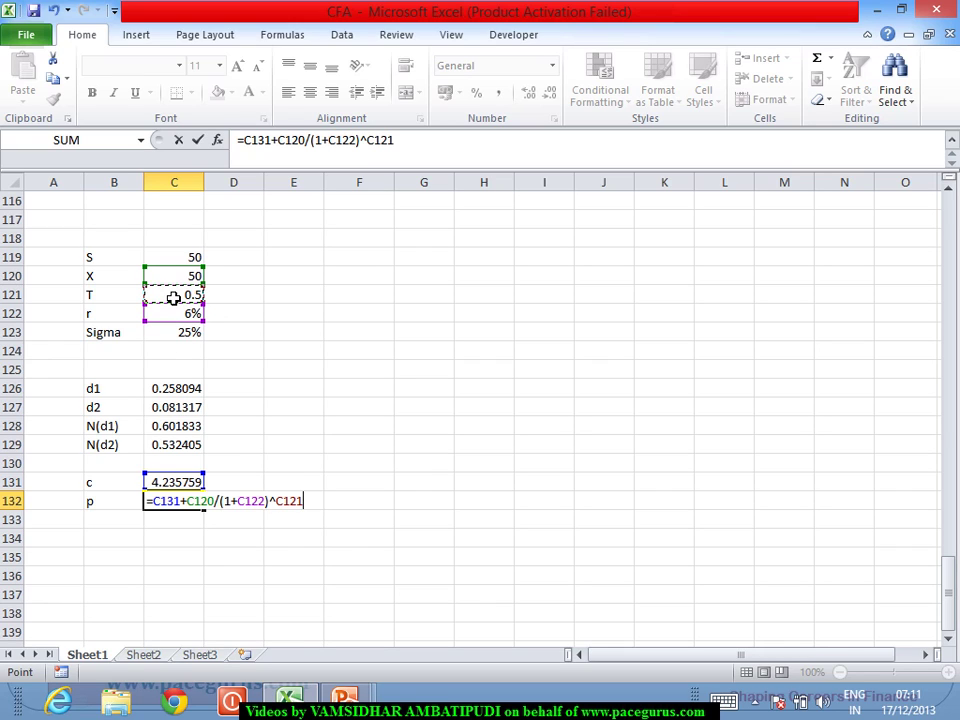
type("-")
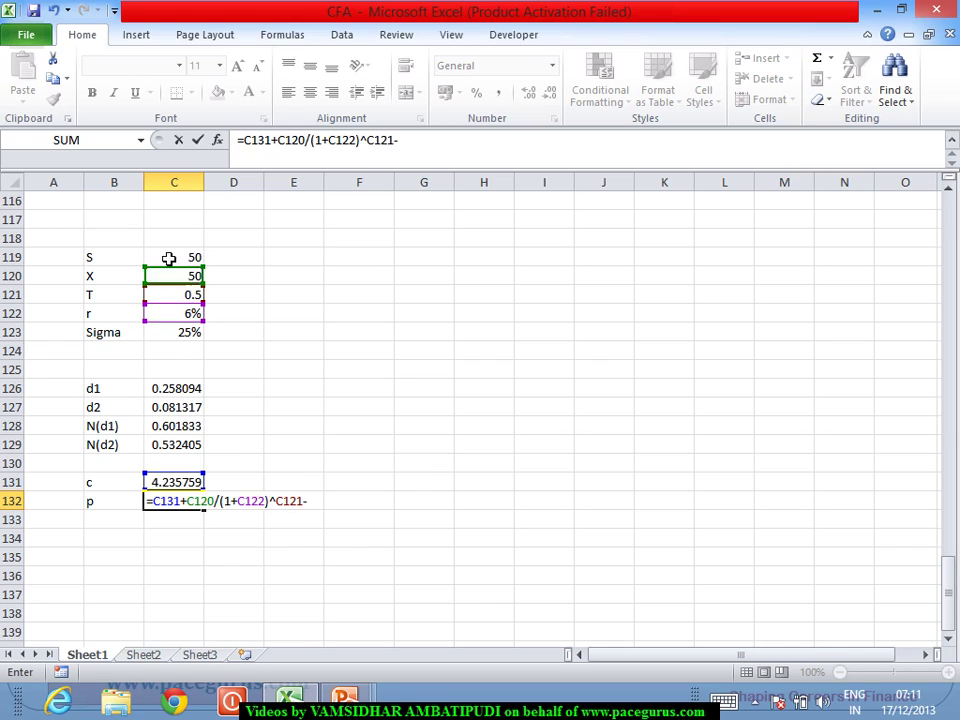
left_click(175, 263)
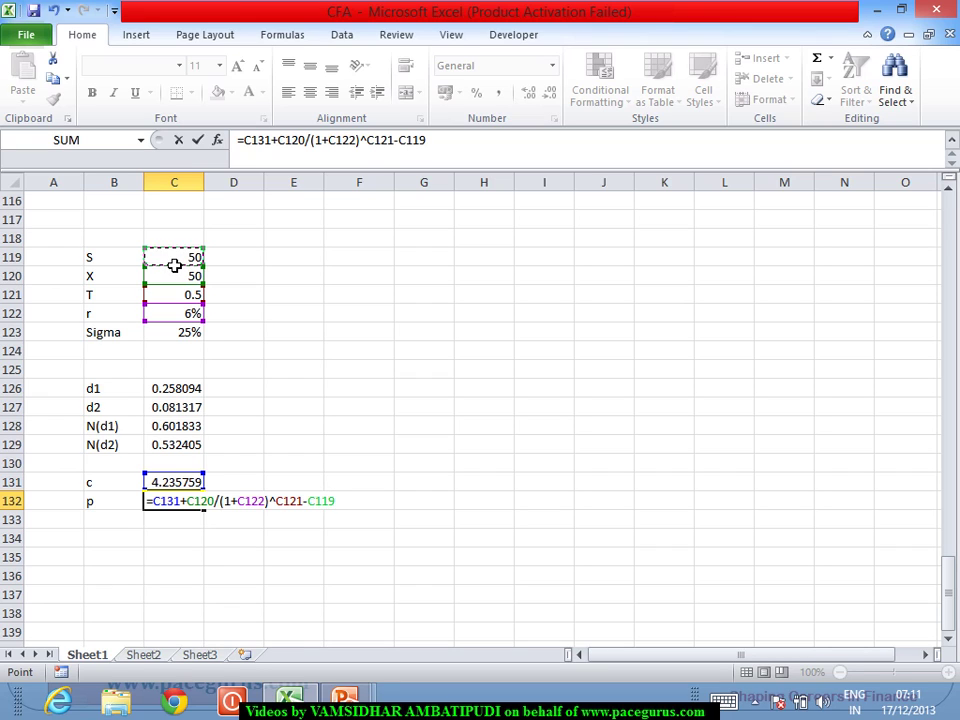
key("Return")
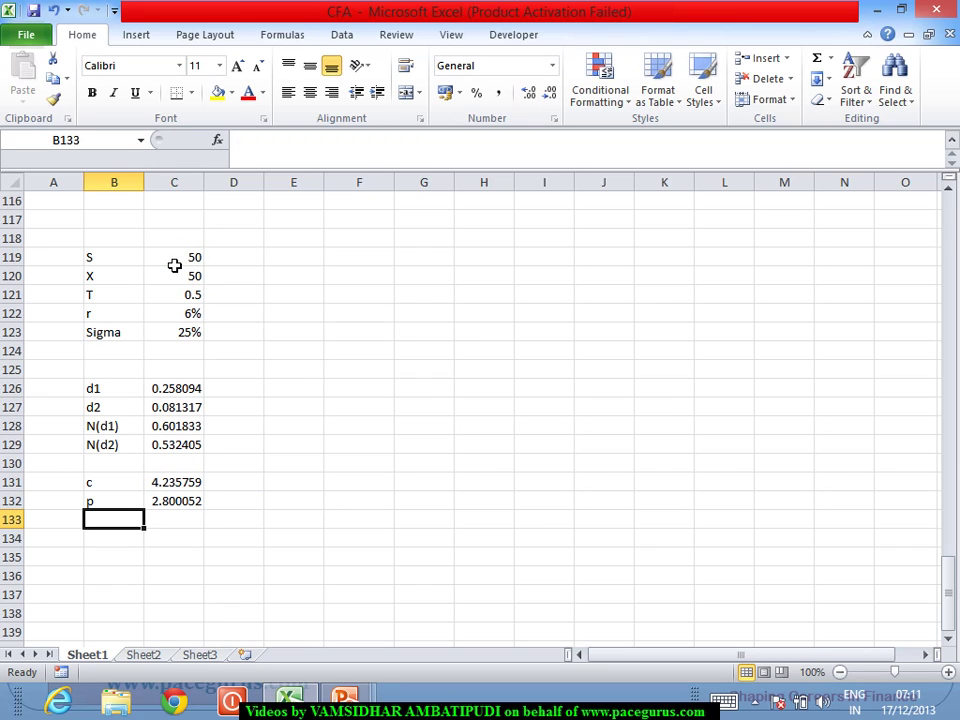
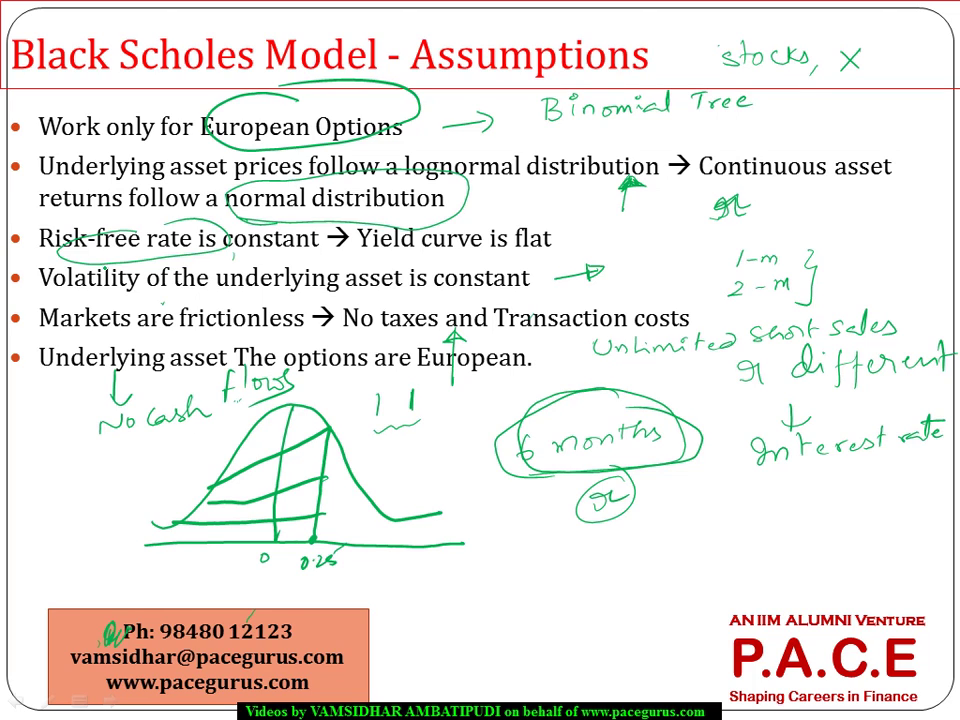
Advance the slide show to the Greeks and option prices slide and switch to the CFA workbook in Excel
key("Right")
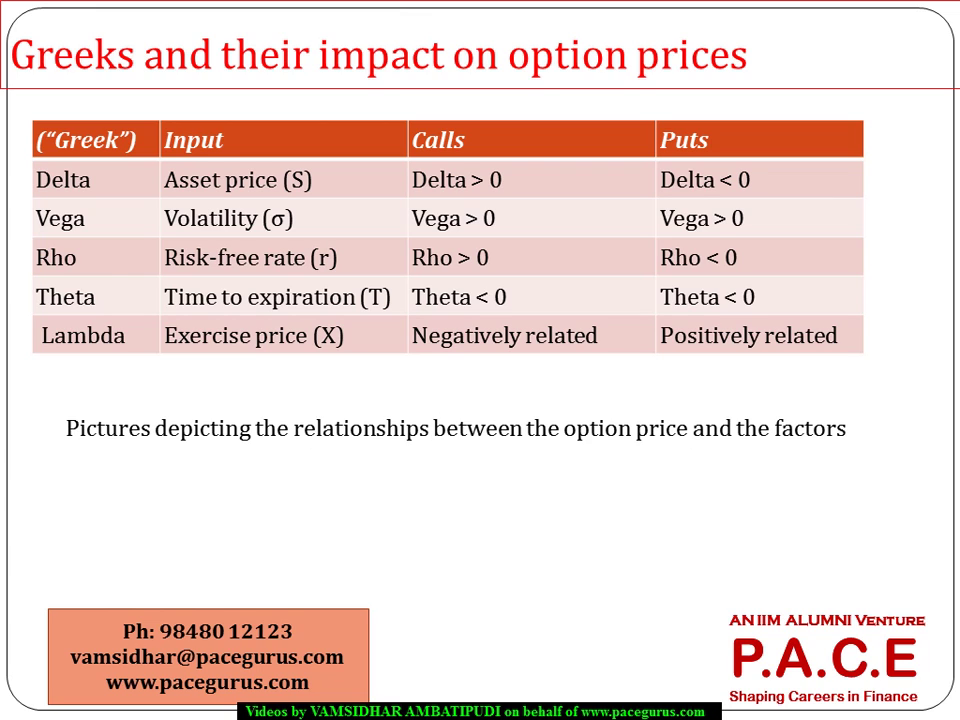
key("alt+Tab")
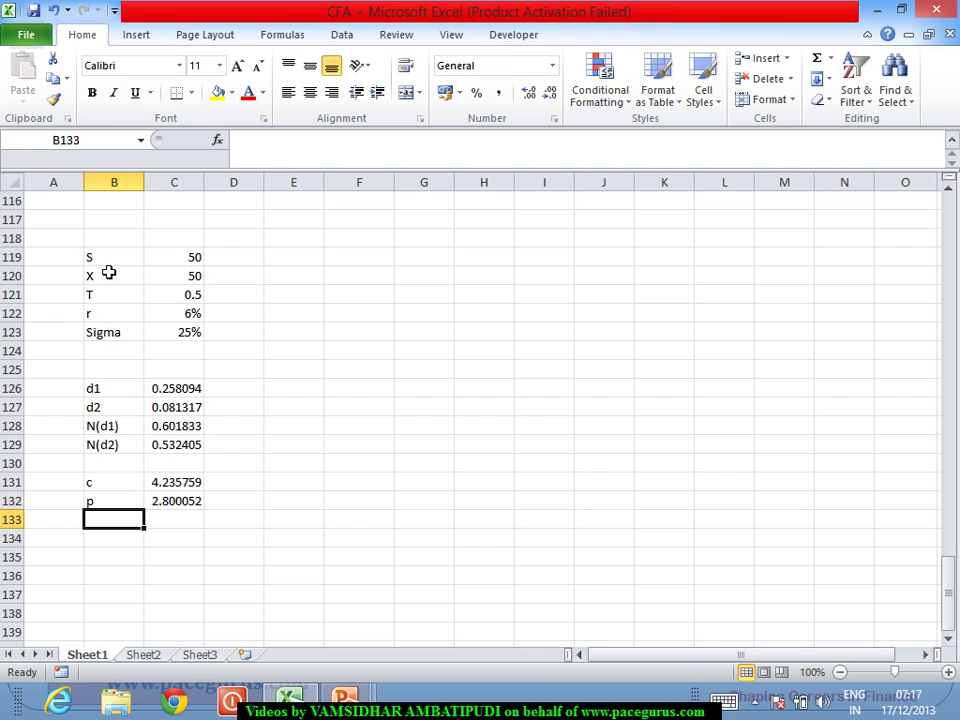
left_click(189, 258)
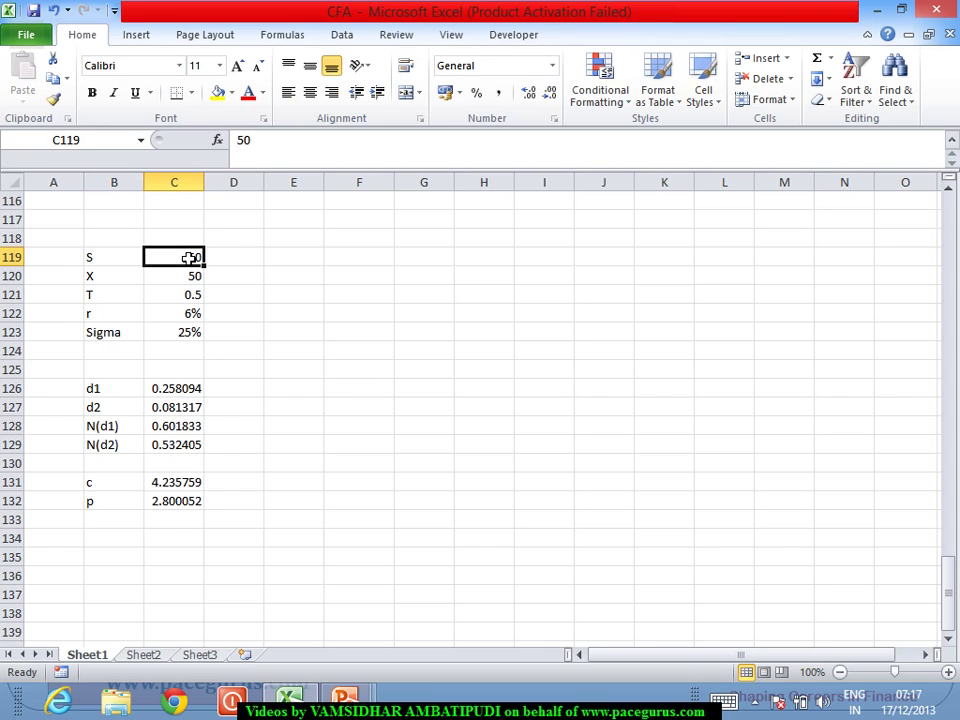
Enter 41 in F120 and 42 in F121, and extend the series down to 60 in F139
left_click(414, 278)
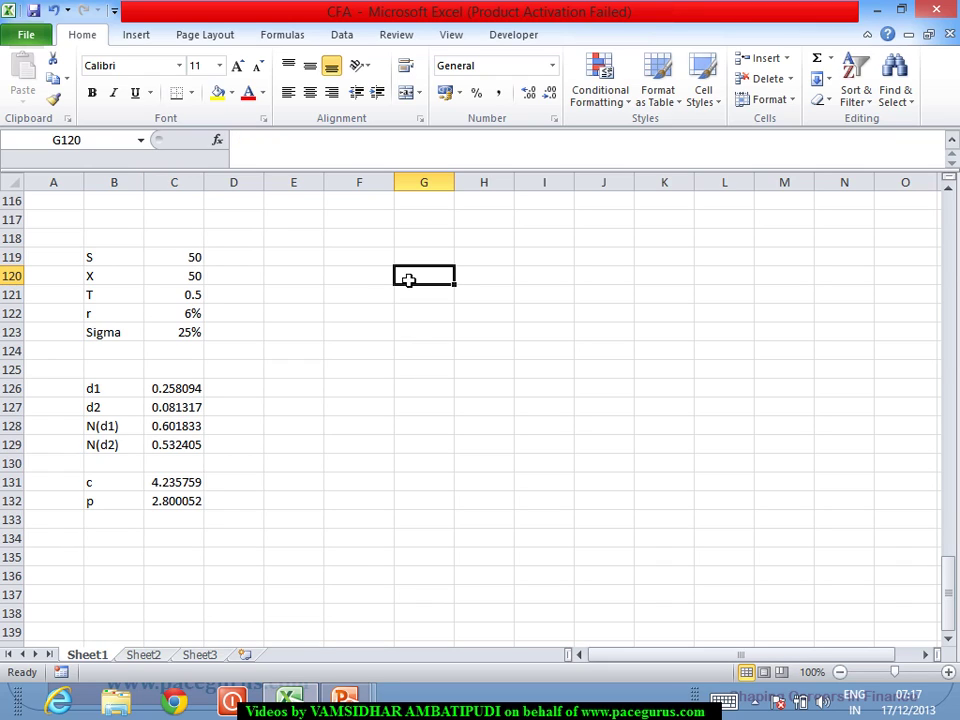
left_click(371, 278)
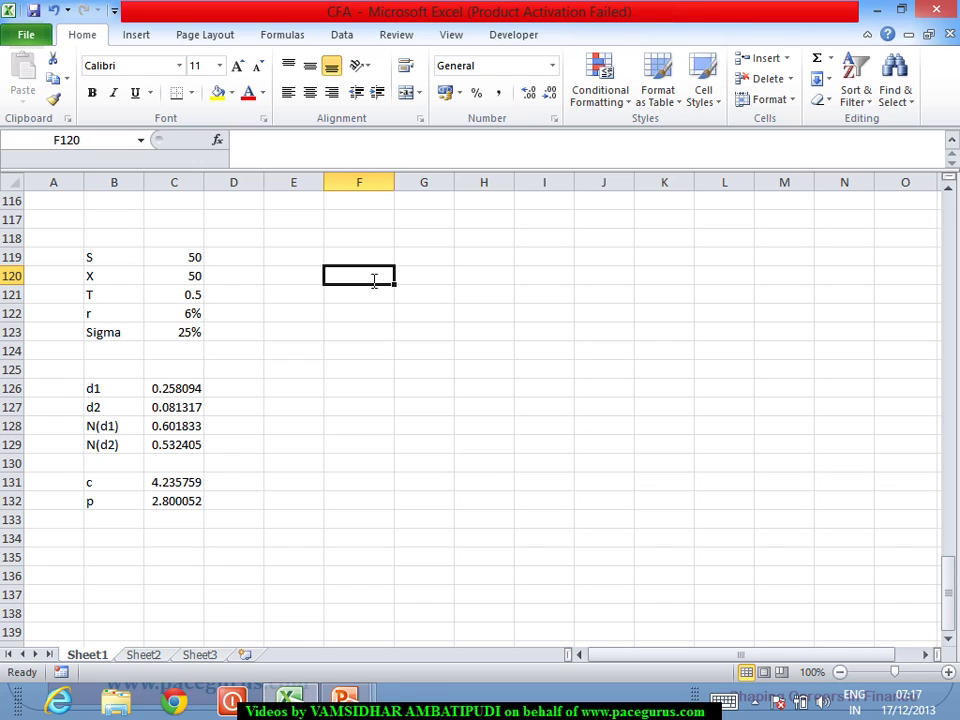
type("40")
key("BackSpace")
type("1")
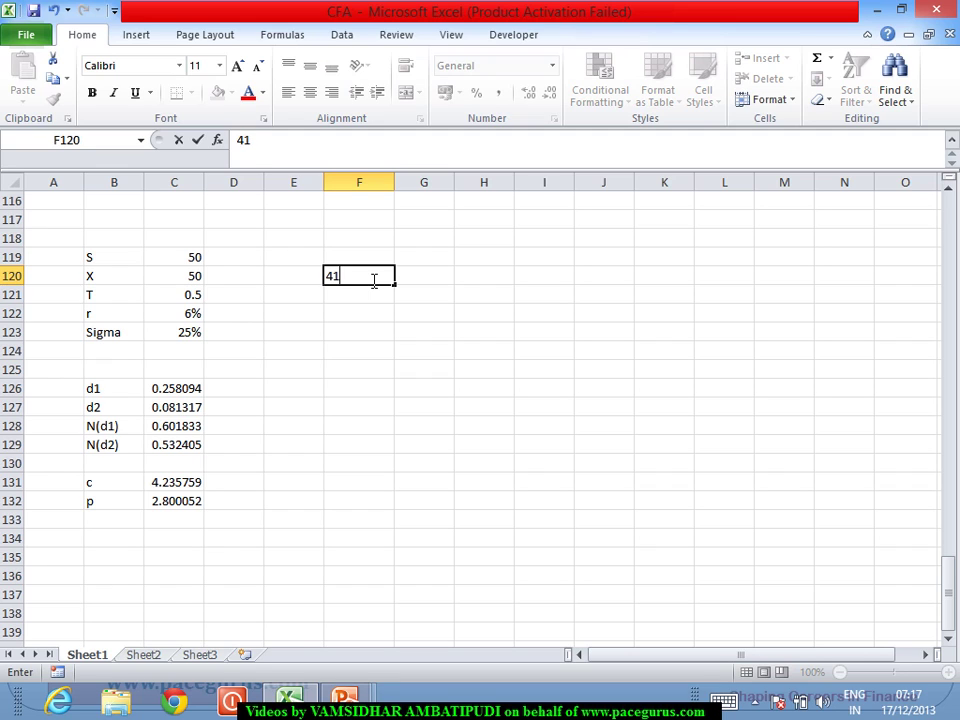
key("Return")
type("42")
key("Return")
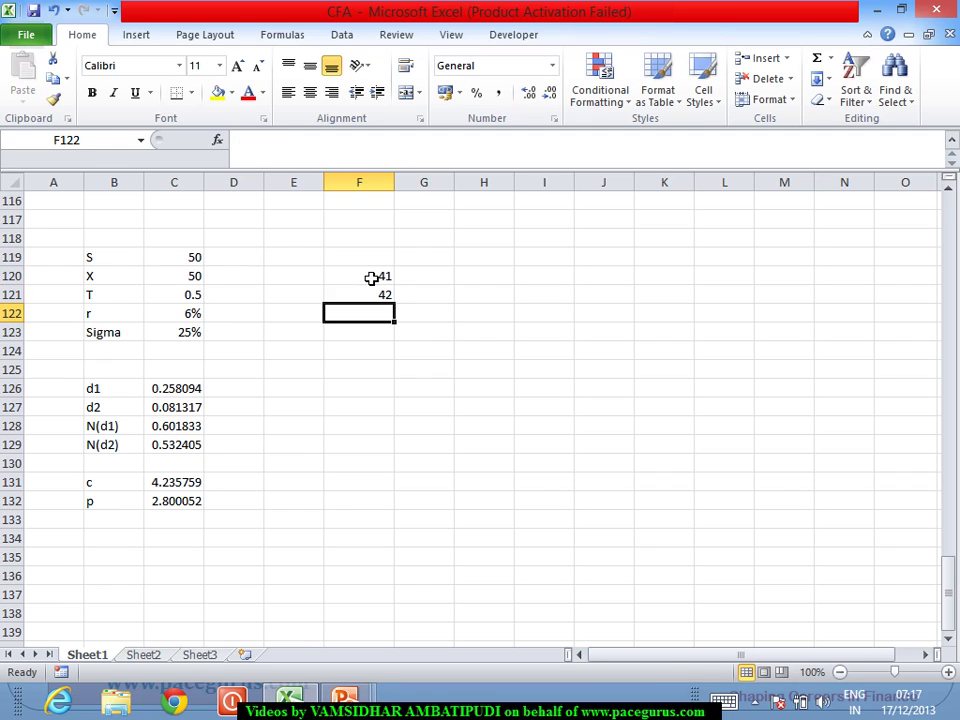
left_click_drag(372, 278, 437, 639)
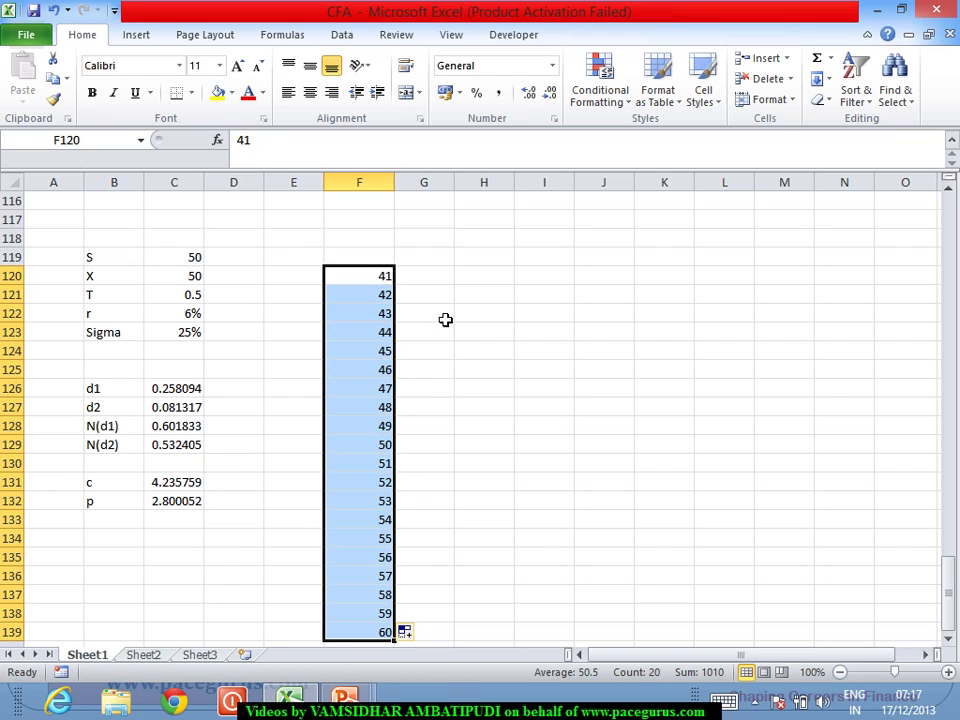
Link the data table's header cells to the option prices, with =C131 in G119 and =C132 in H119
left_click(385, 260)
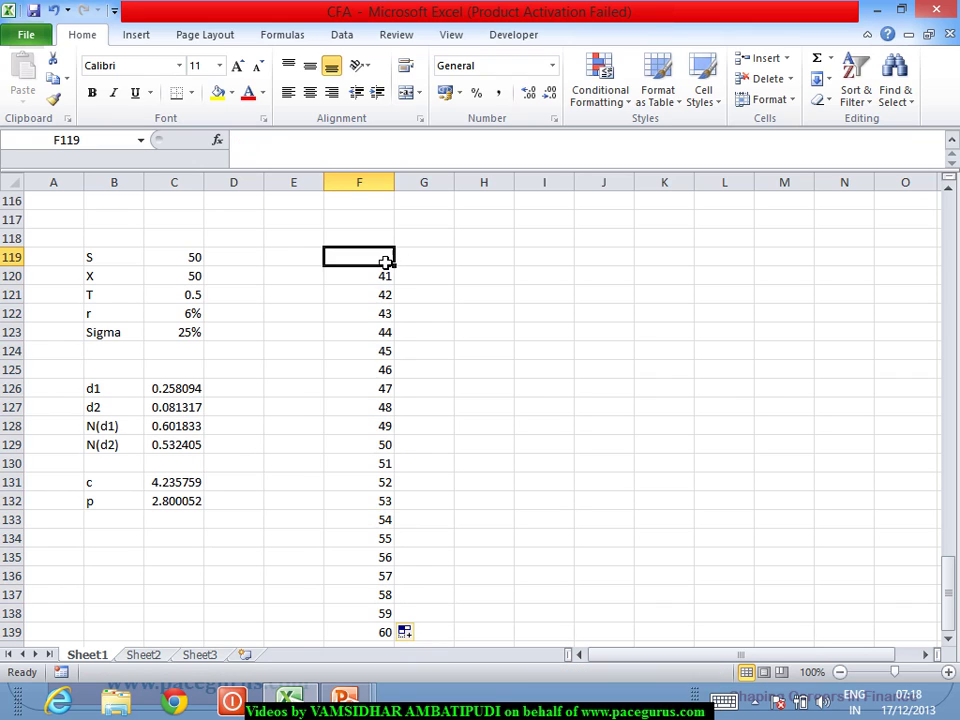
left_click(420, 259)
type("=")
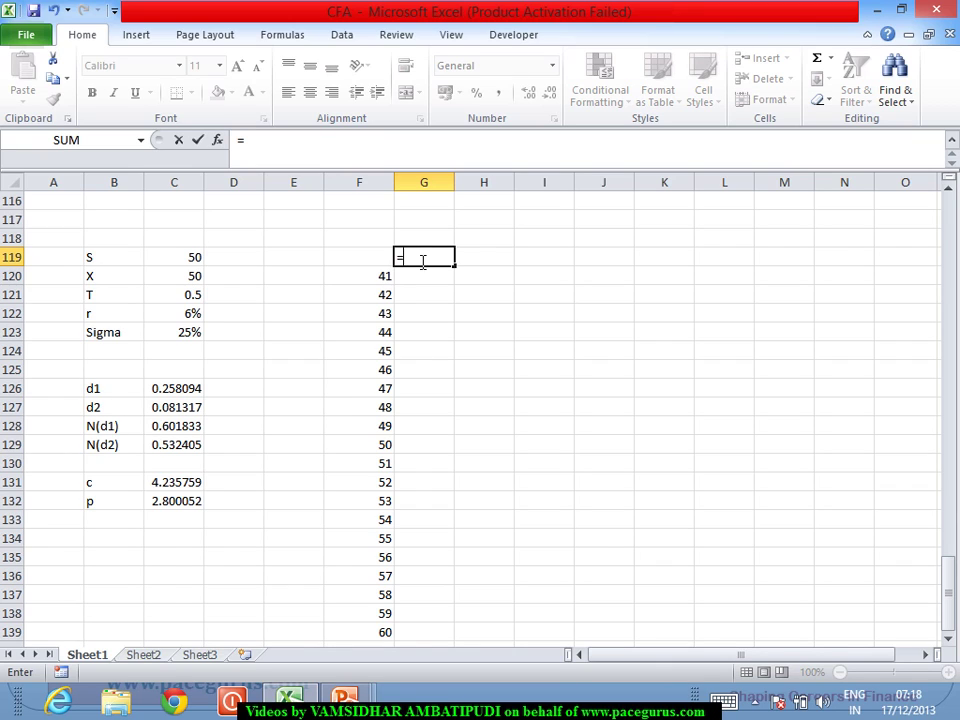
left_click(172, 484)
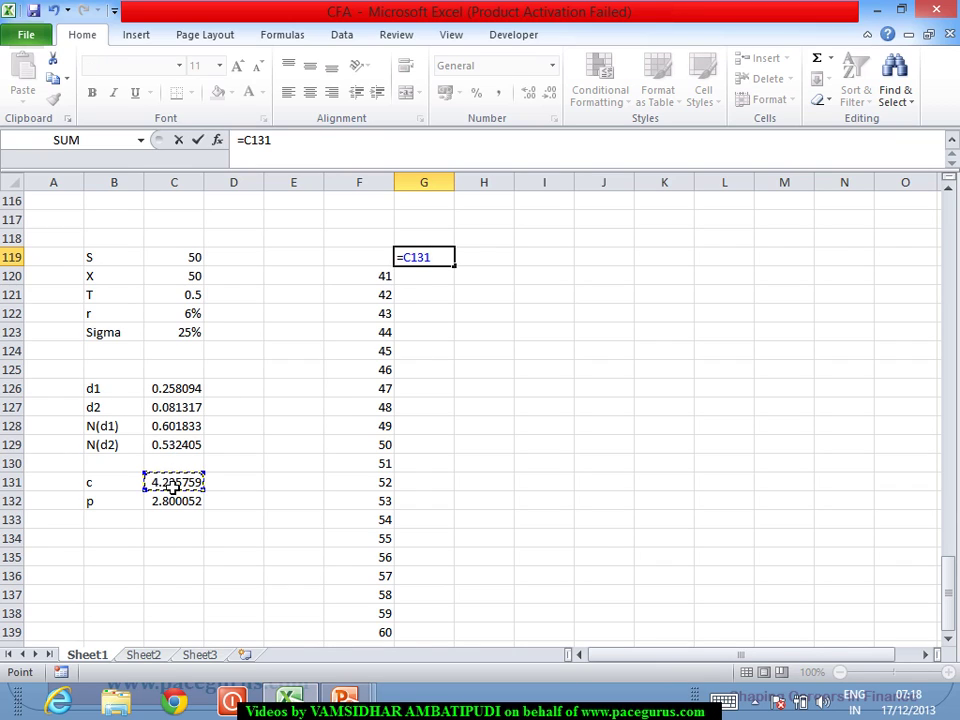
key("Return")
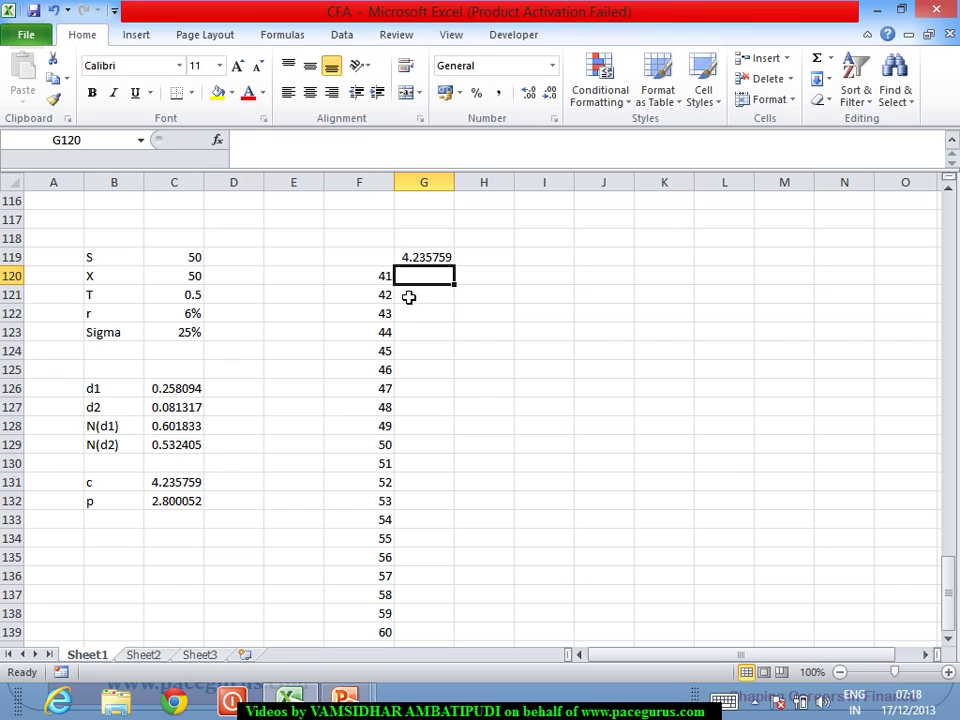
left_click(481, 263)
type("=")
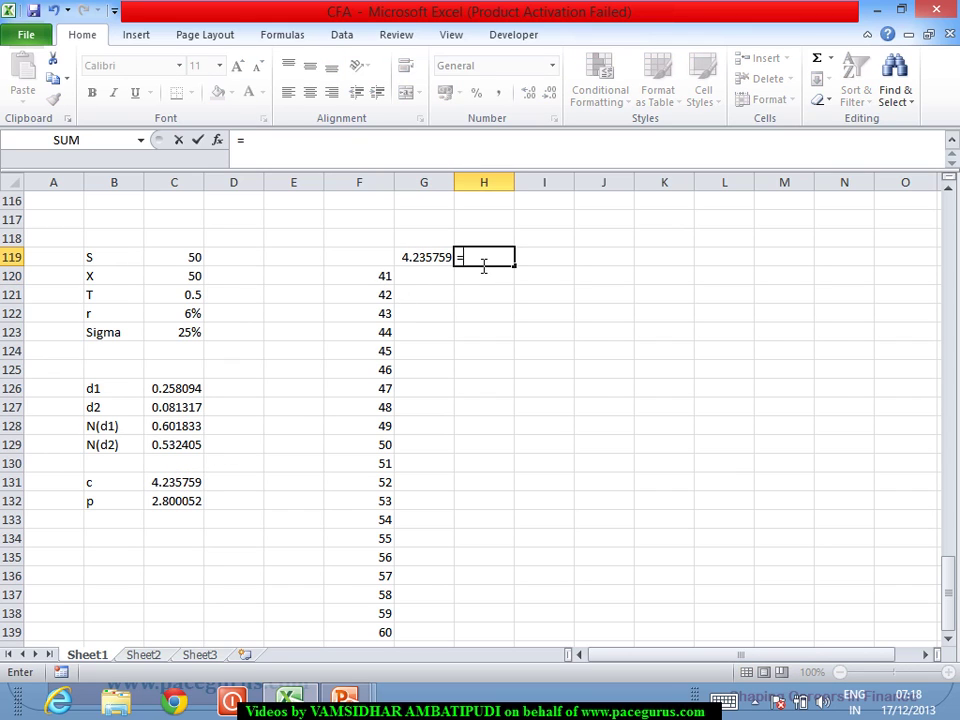
left_click(166, 506)
key("Return")
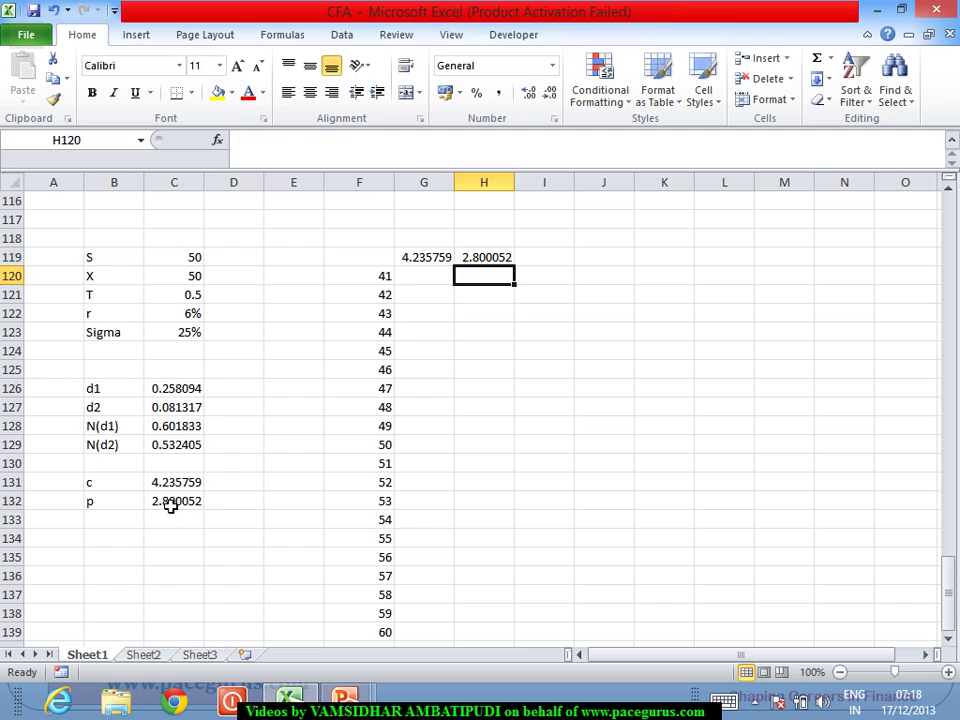
Create a what-if data table over F119:H139 with C119 (S) as the column input cell
left_click_drag(388, 257, 472, 633)
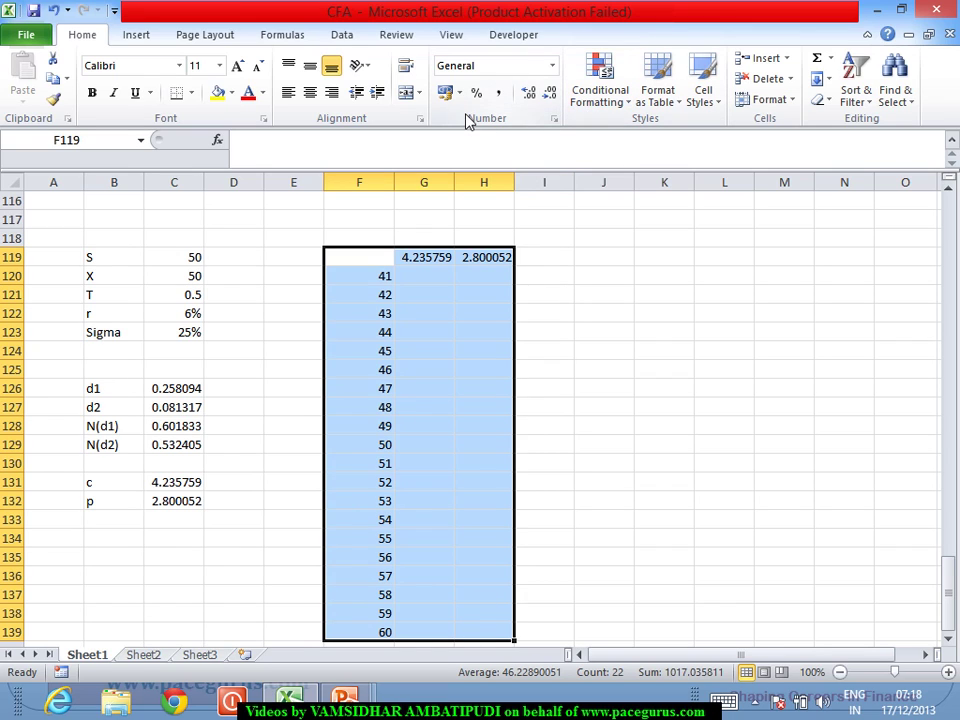
left_click(342, 34)
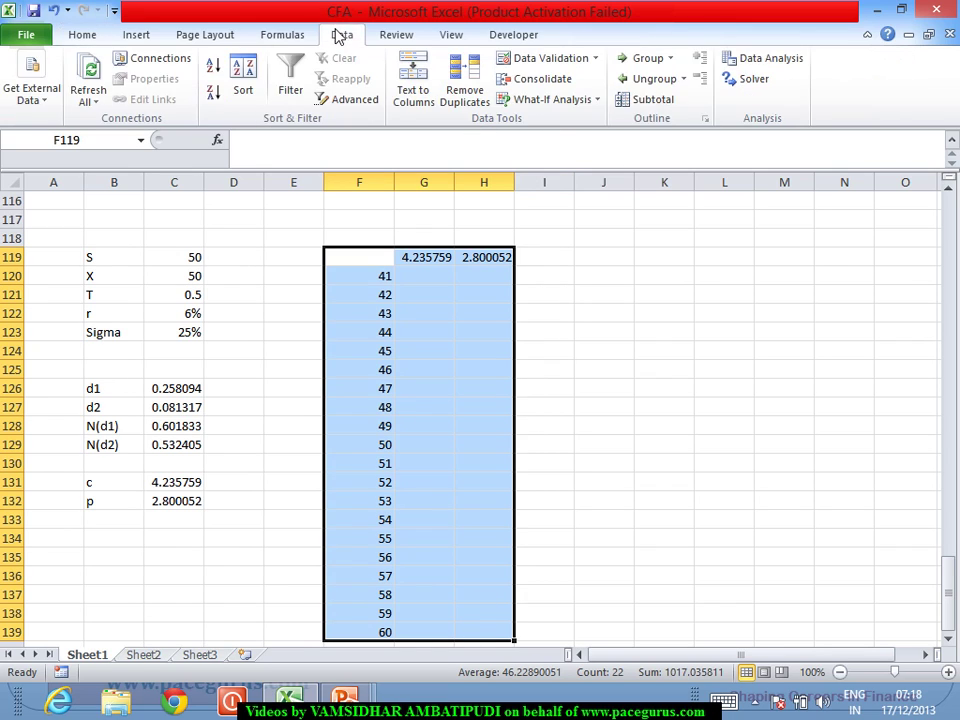
left_click(537, 99)
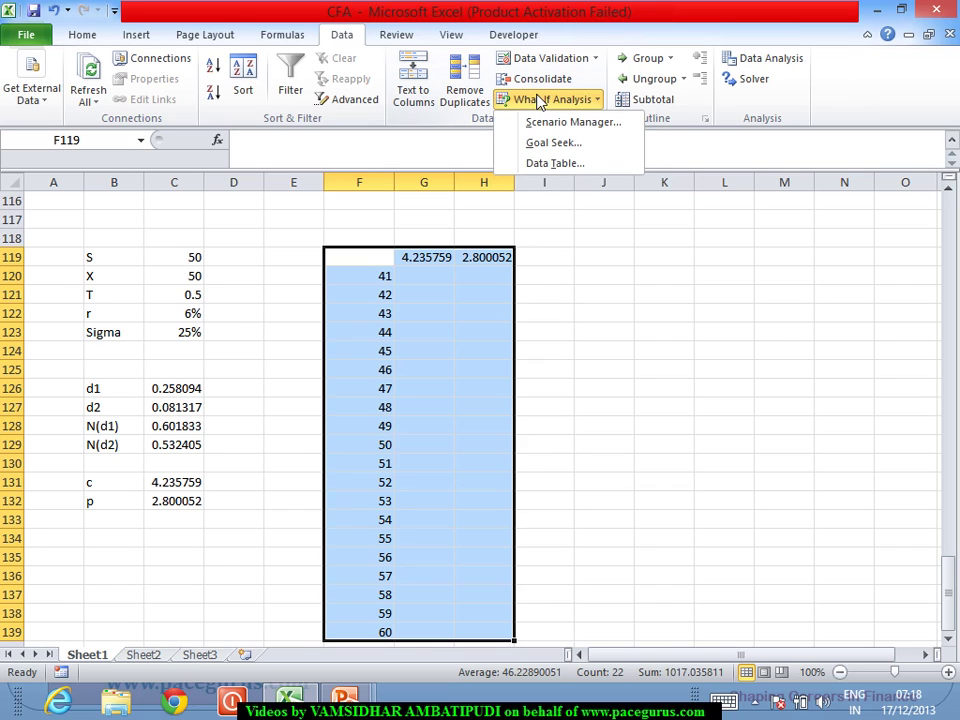
left_click(555, 164)
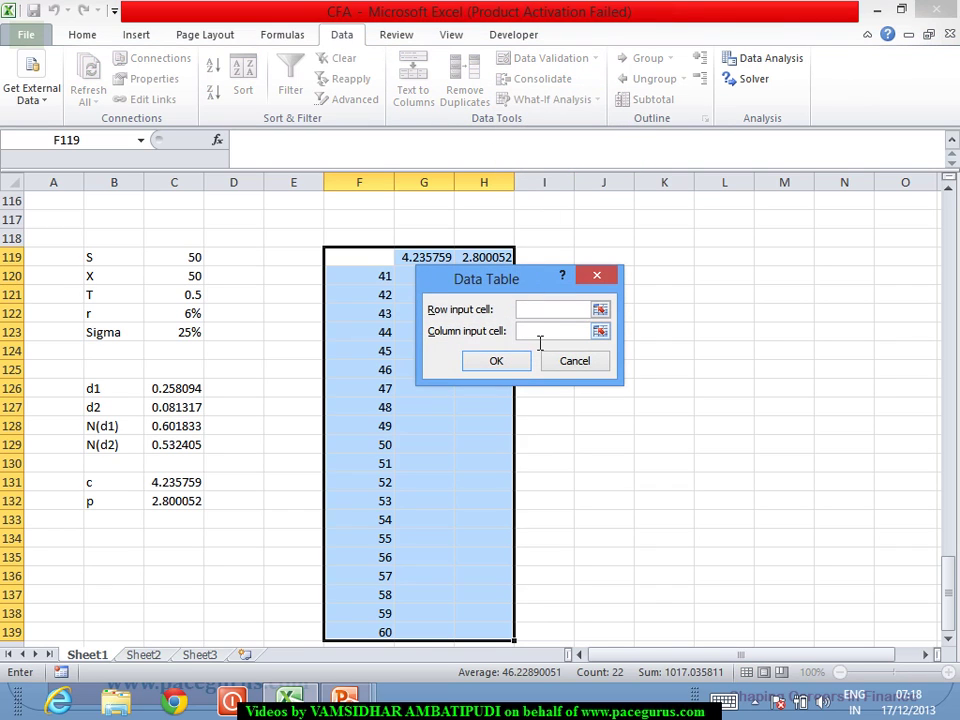
left_click(540, 340)
left_click(193, 257)
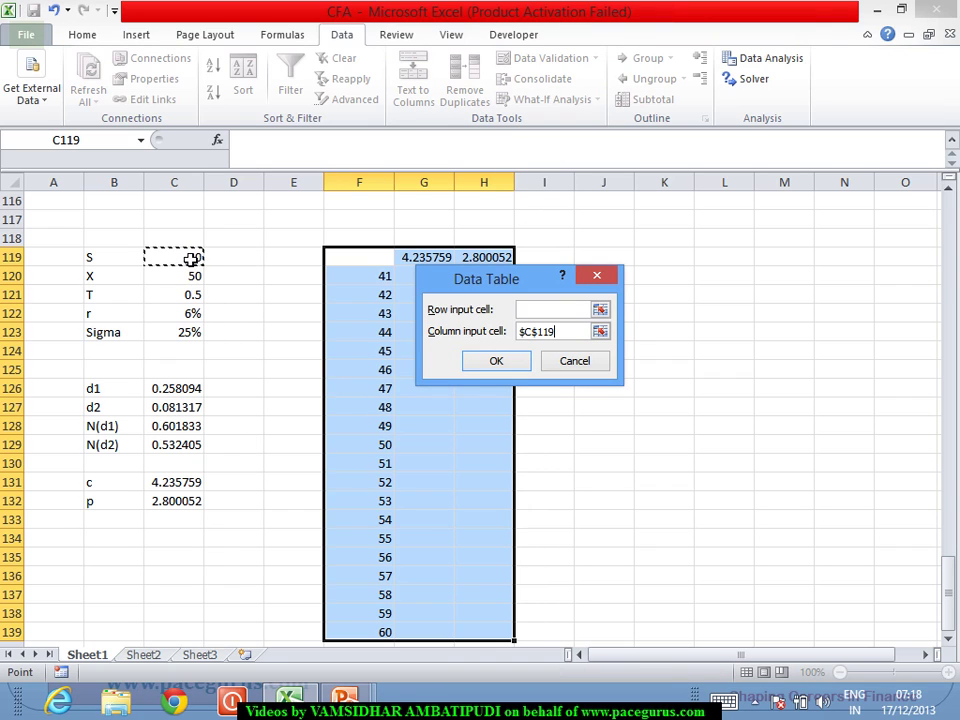
left_click(497, 362)
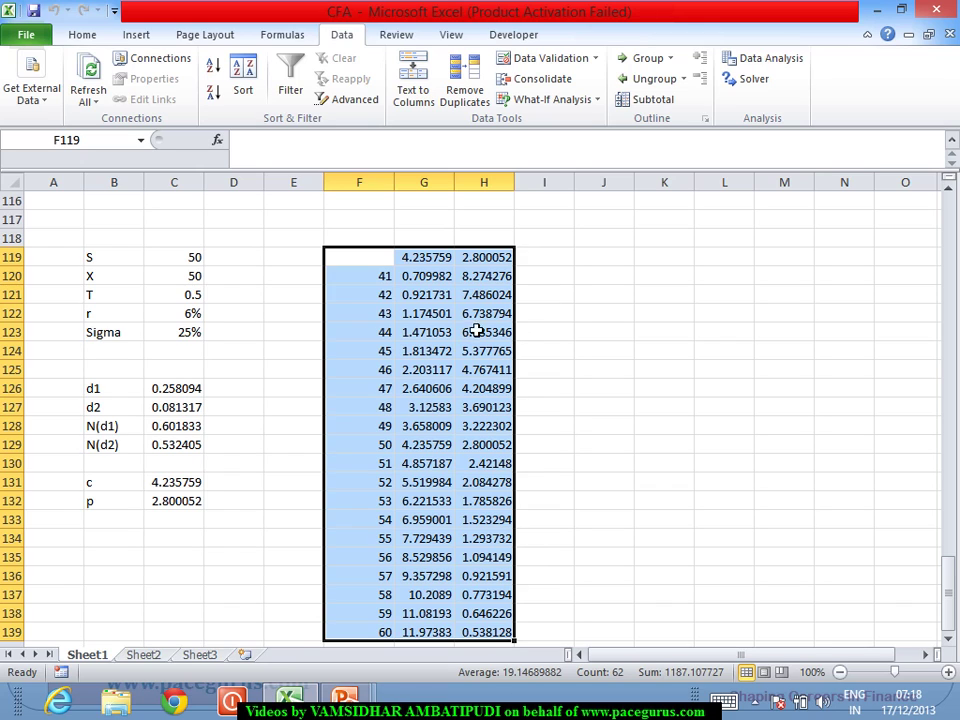
Insert a basic 2-D line chart from the asset prices and option prices in F120:H139
left_click(444, 283)
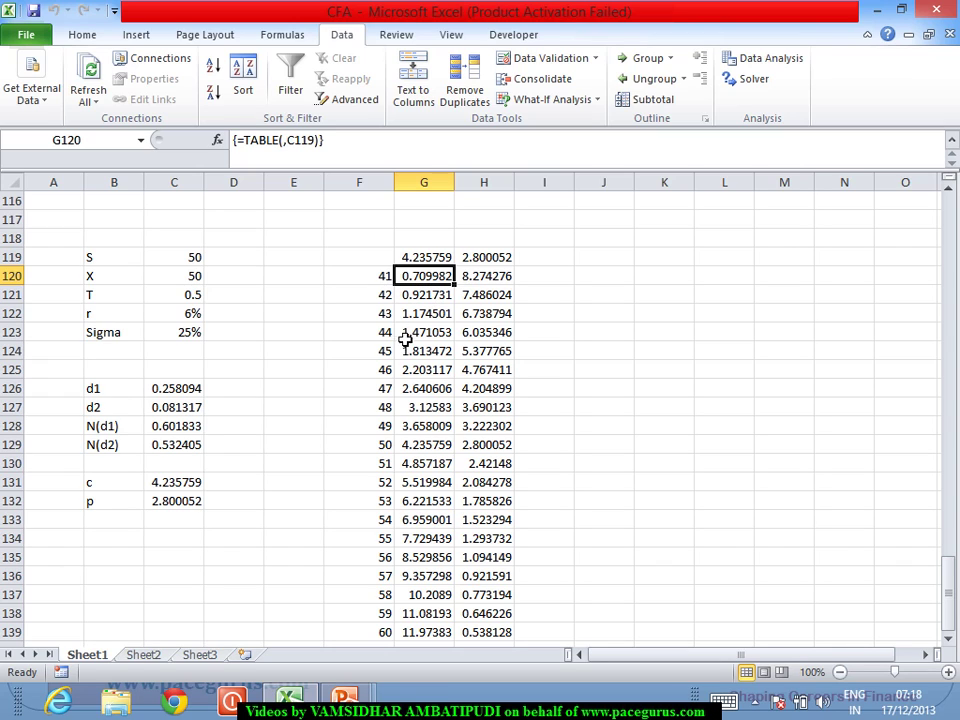
left_click_drag(383, 278, 490, 483)
left_click_drag(497, 548, 500, 632)
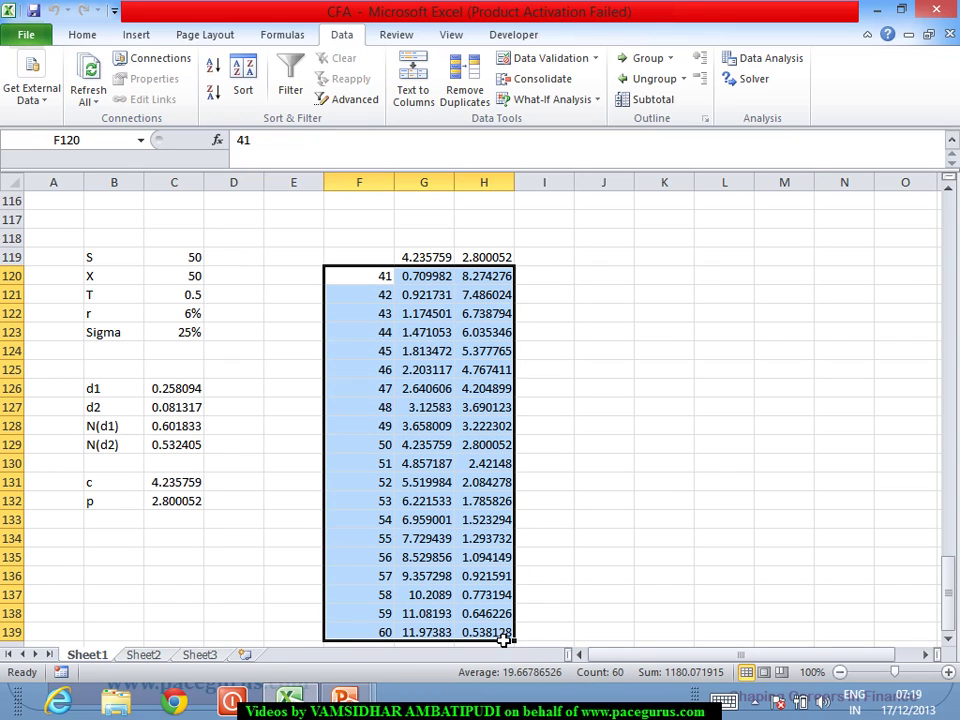
left_click(135, 35)
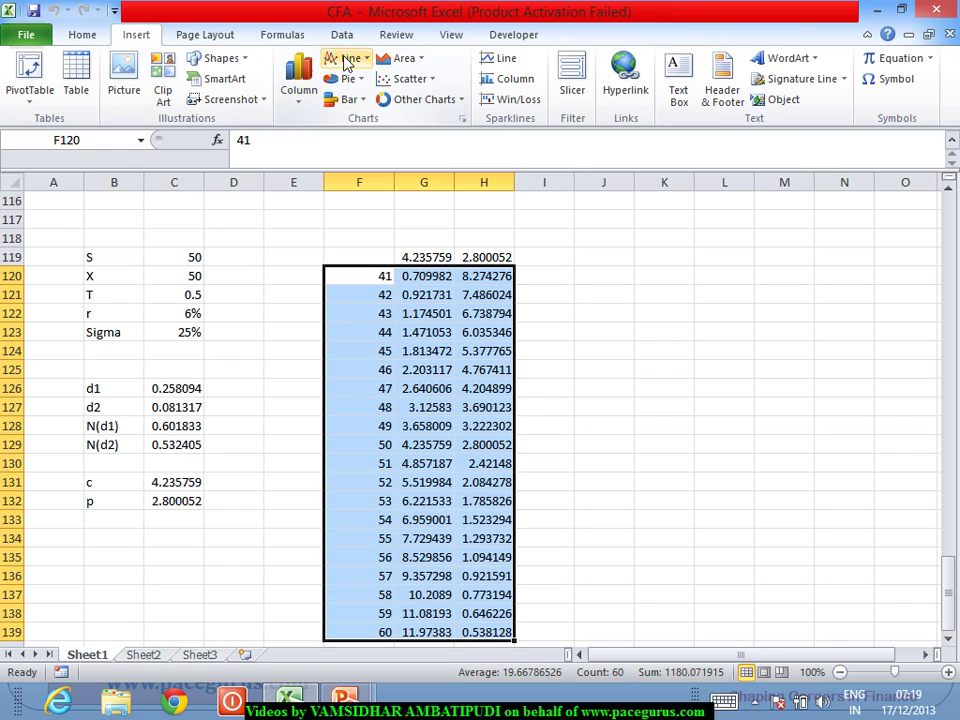
left_click(362, 60)
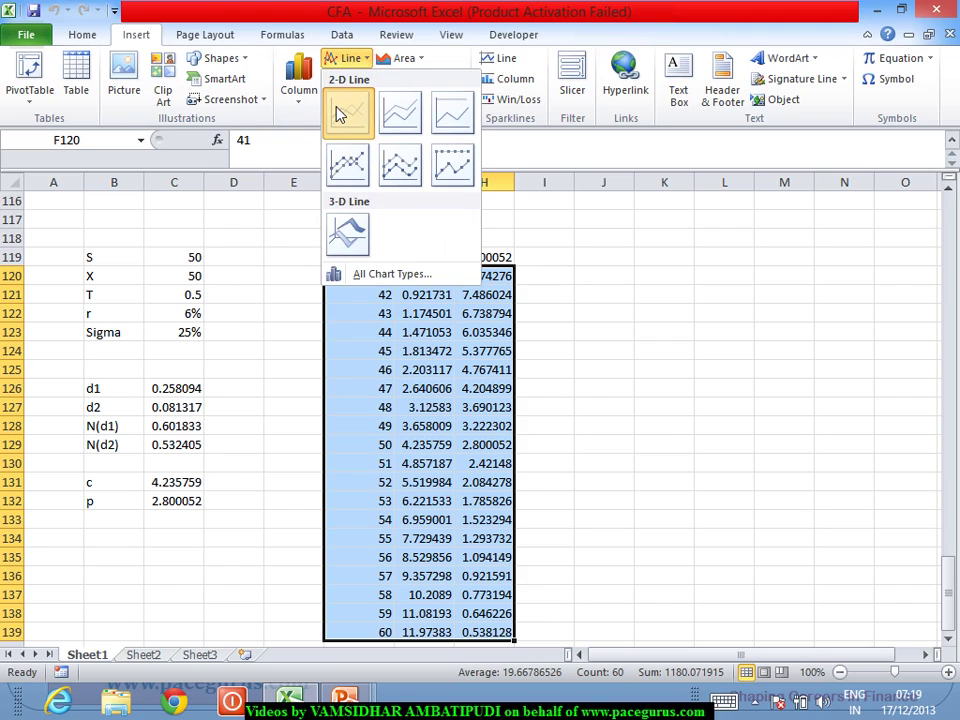
left_click(342, 114)
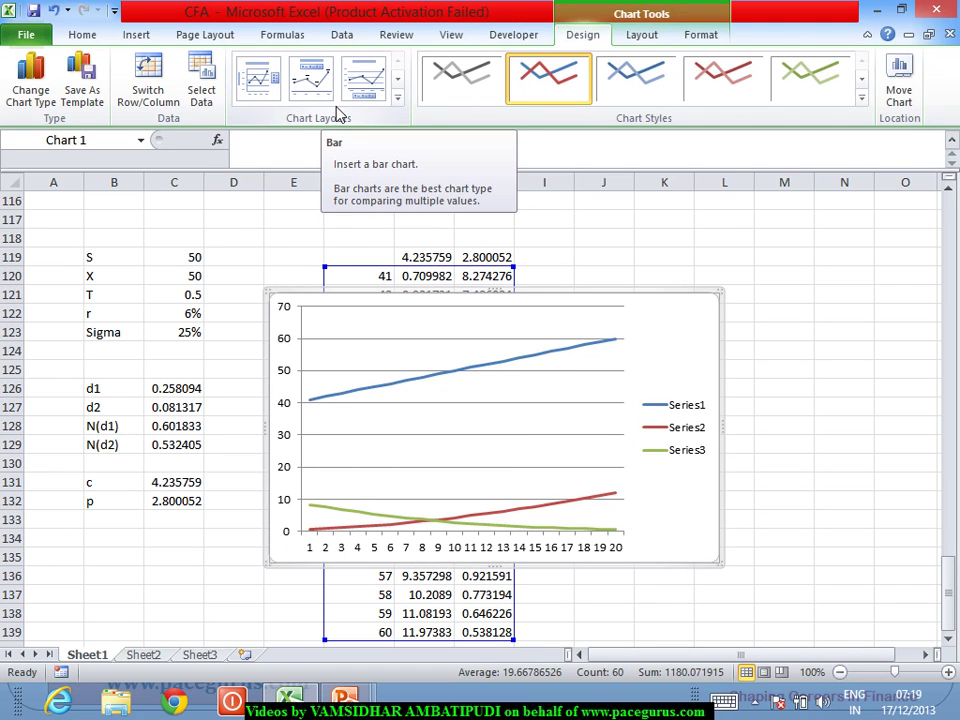
Remove the asset price series from the line chart, keeping only the call and put price lines
left_click(493, 368)
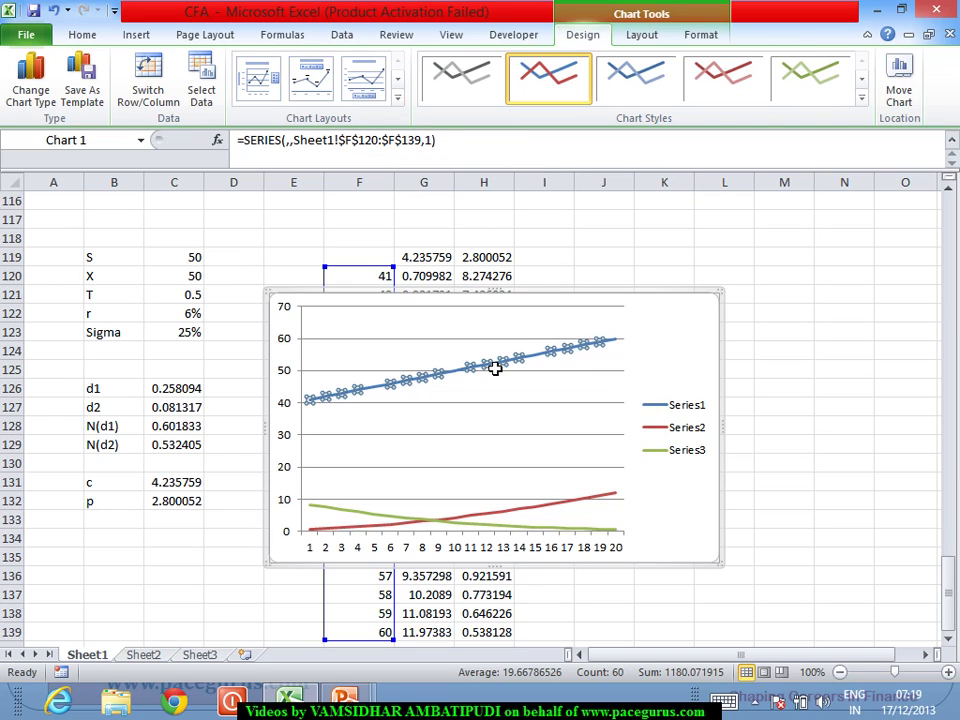
key("Delete")
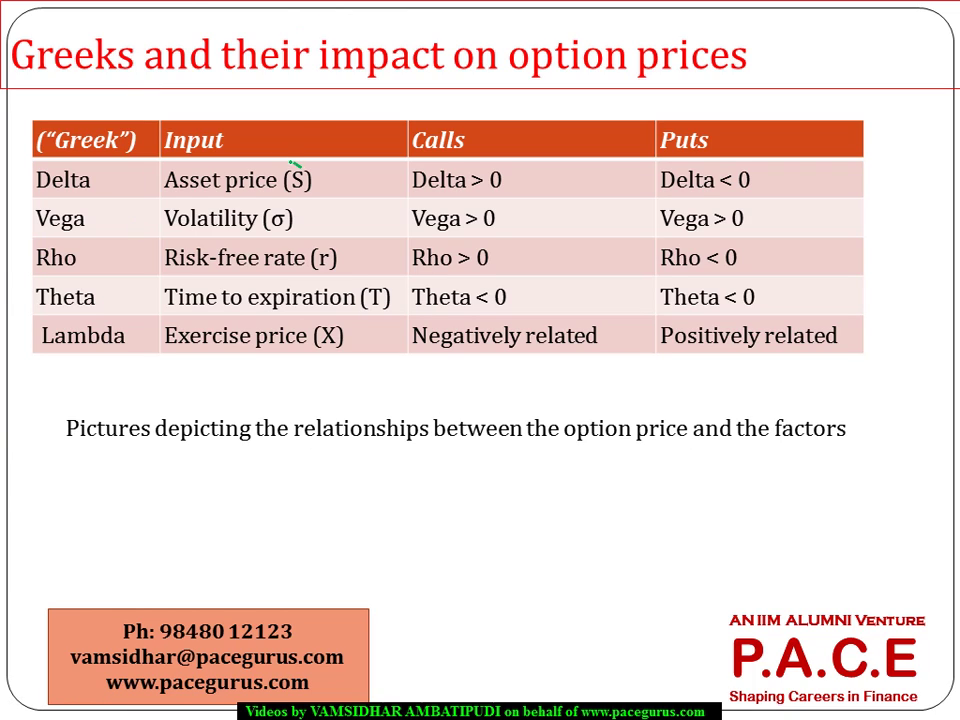
On the Greeks slide in PowerPoint, circle "Asset price (S)" and "Delta > 0" in green ink, and tick "Delta" and "Delta < 0"
mouse_move(296, 166)
left_mouse_down()
mouse_move(170, 196)
mouse_move(300, 158)
left_mouse_up()
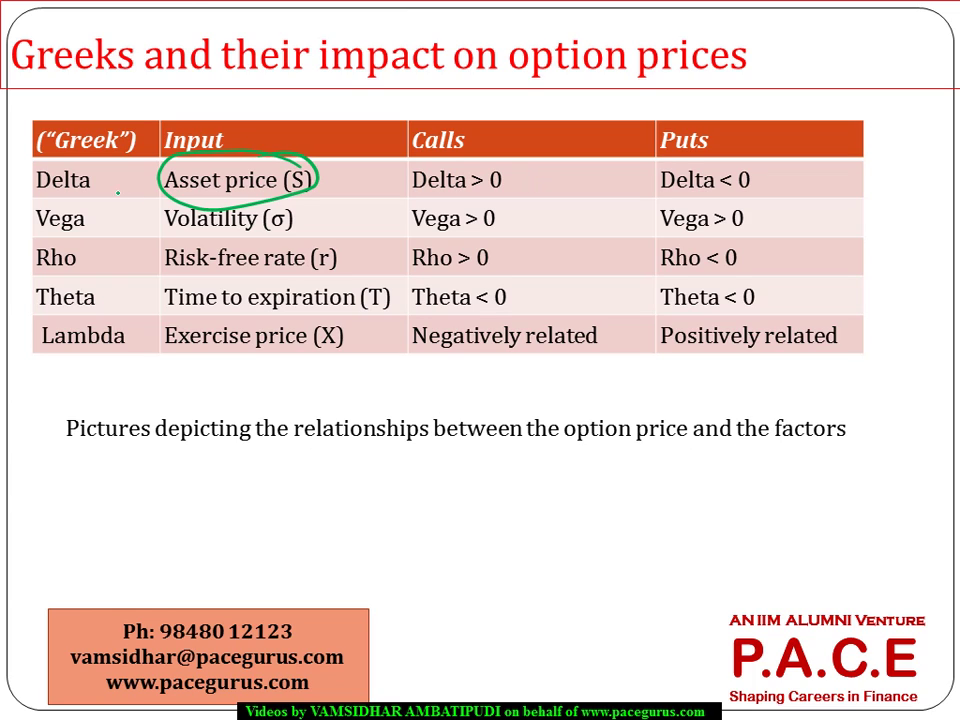
left_click_drag(105, 187, 140, 174)
mouse_move(500, 160)
left_mouse_down()
mouse_move(415, 188)
mouse_move(510, 165)
left_mouse_up()
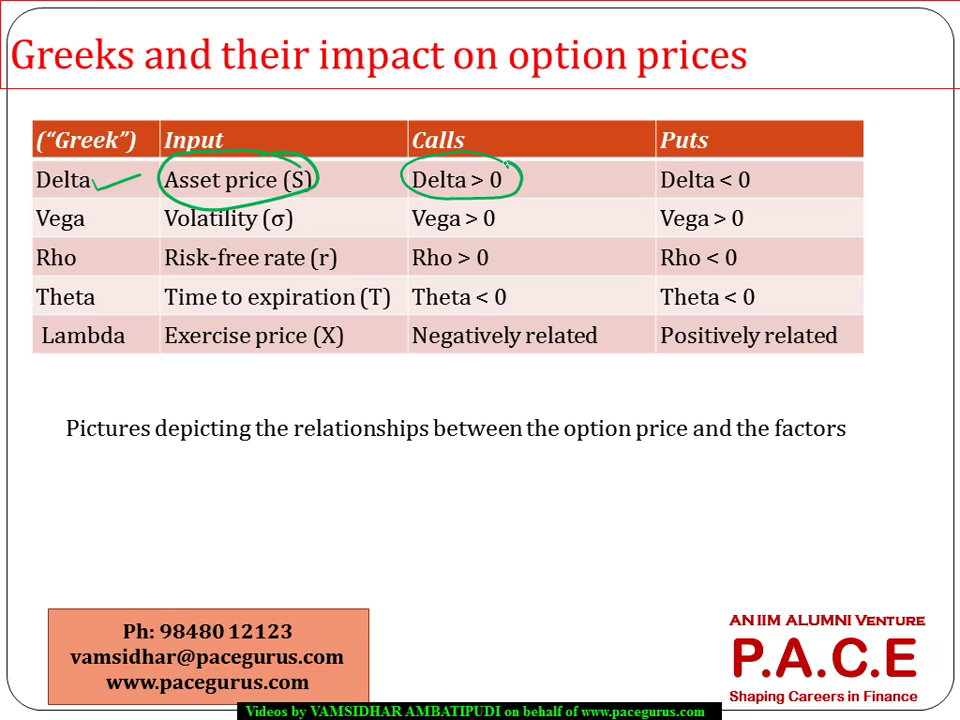
left_click(478, 225)
key("alt+Tab")
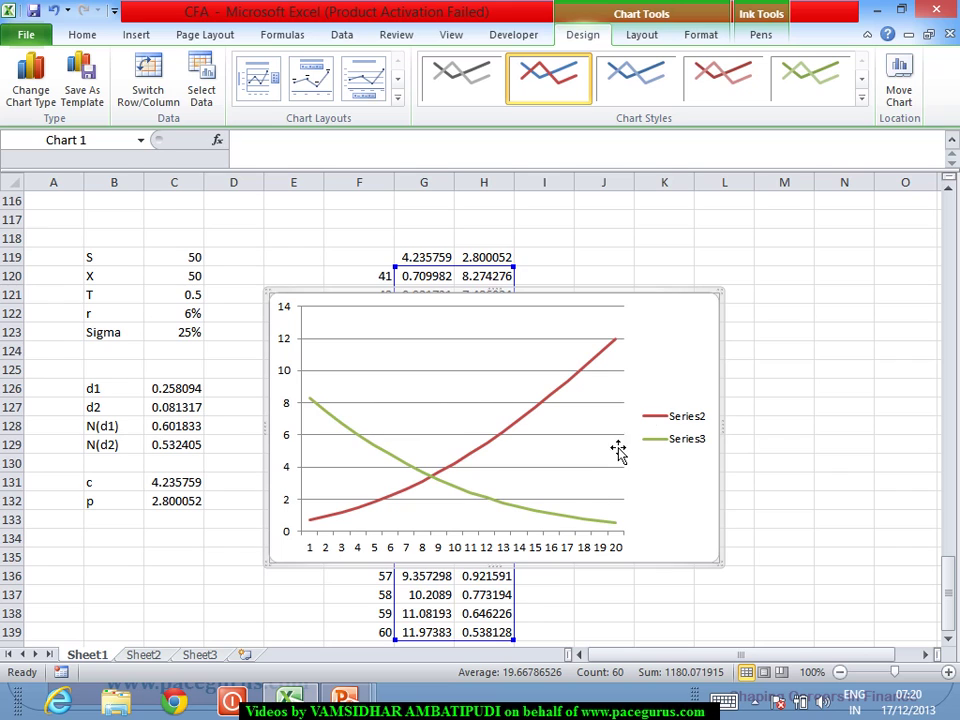
key("alt+Tab")
left_click_drag(785, 183, 843, 170)
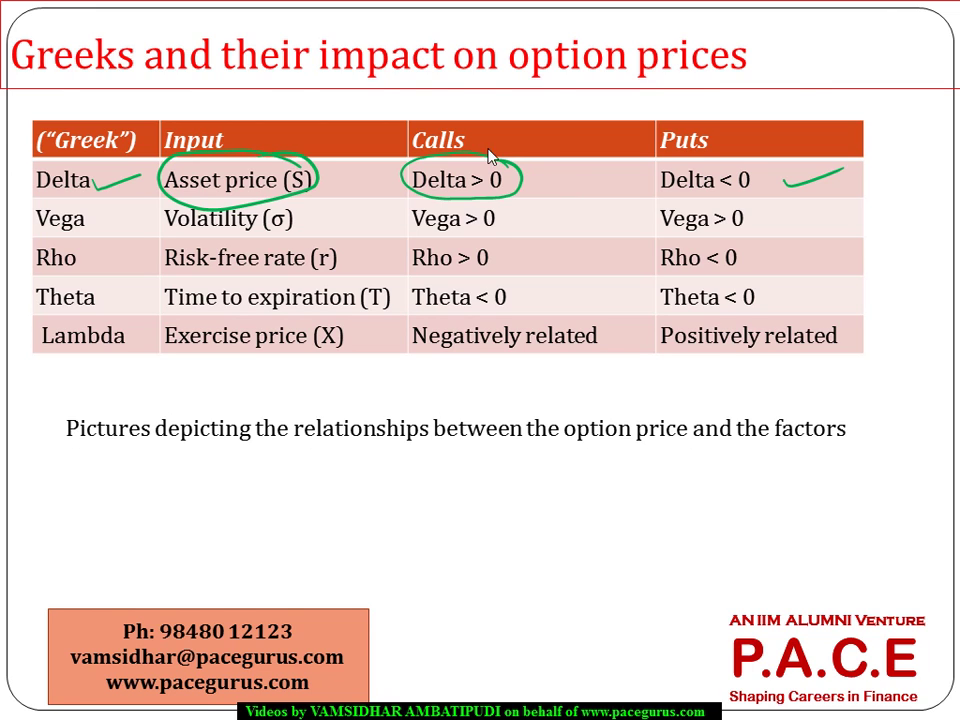
Switch to Excel, move the asset price chart from Sheet1 to Sheet2, and return to Sheet1
key("alt+Tab")
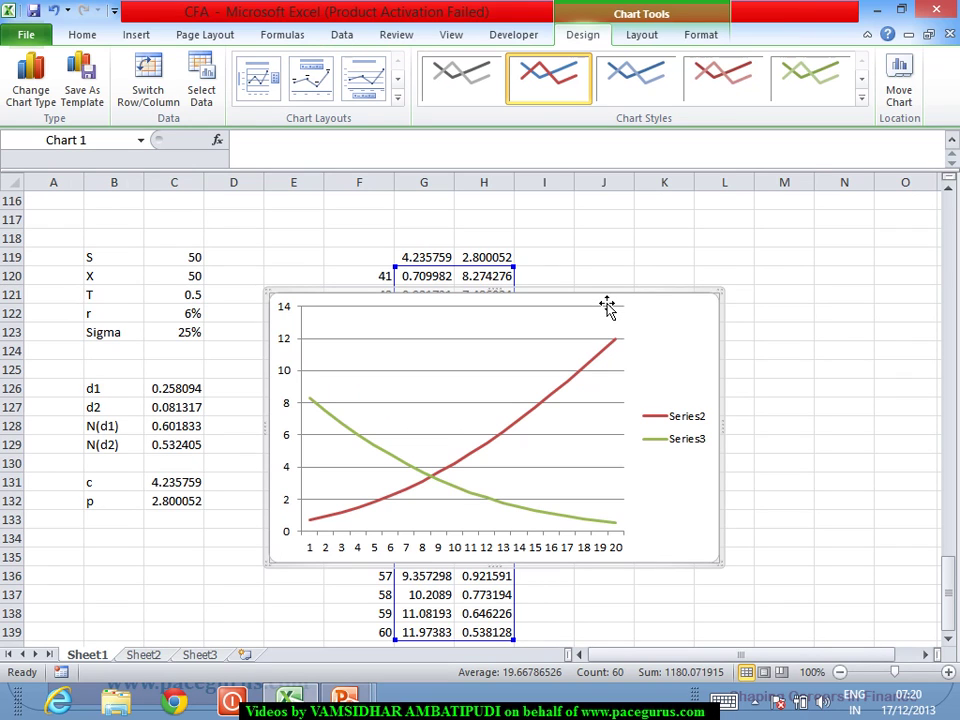
key("Delete")
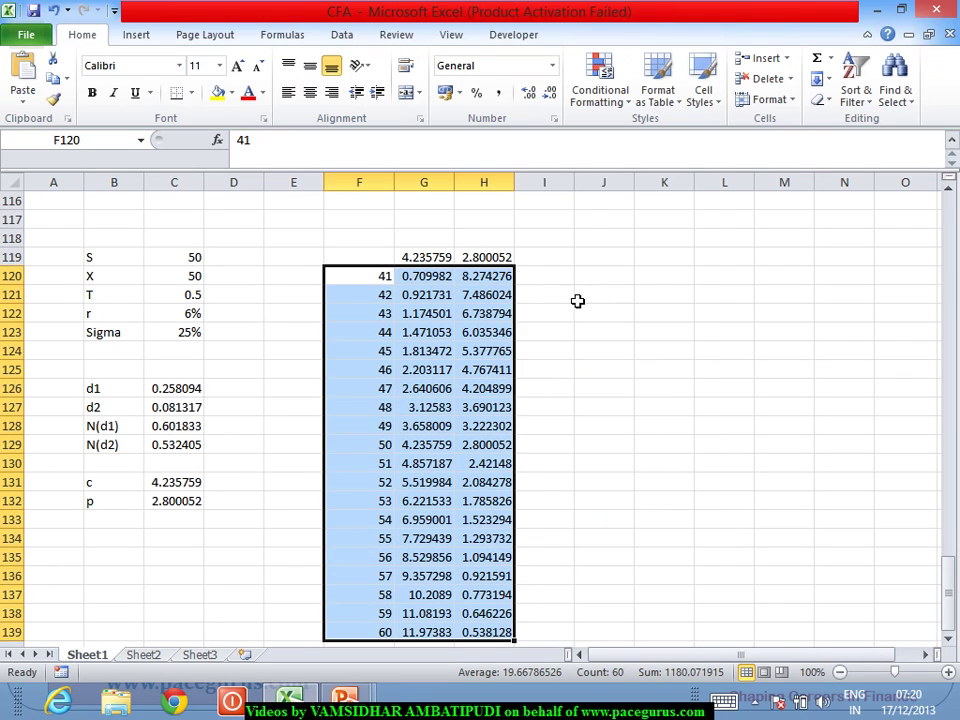
left_click(143, 655)
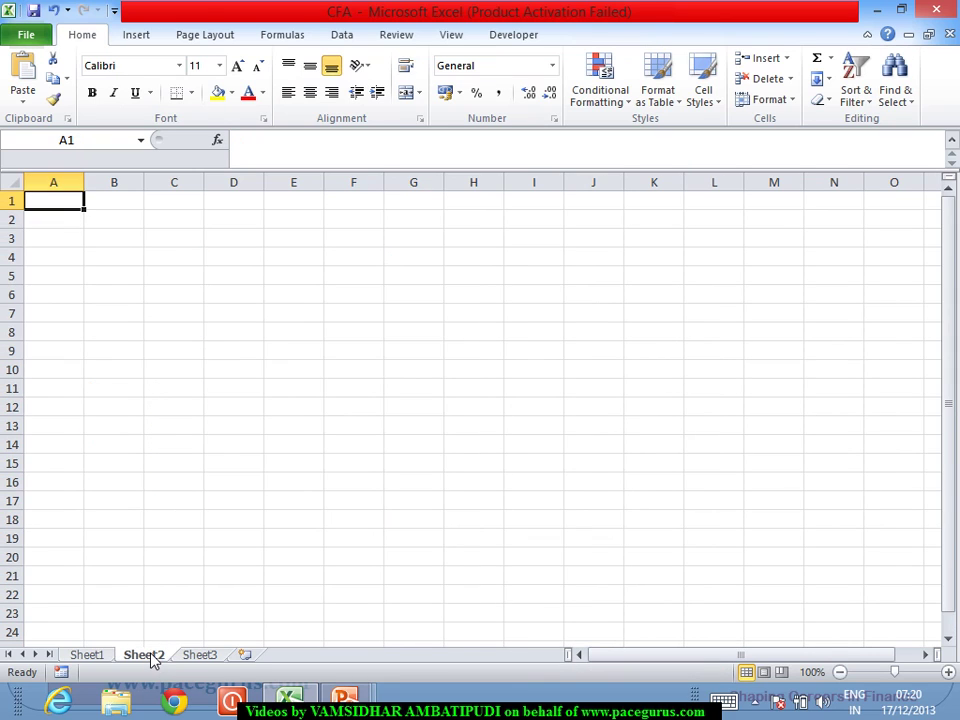
key("ctrl+v")
left_click(107, 657)
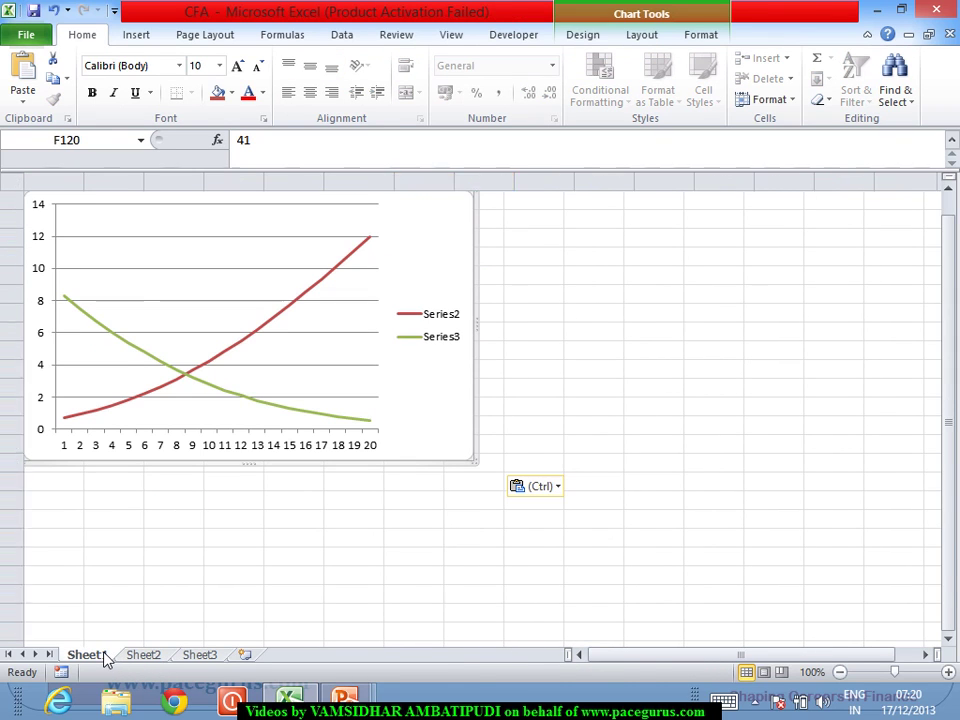
Enter 20% in J120 and 21% in J121, and extend the volatility series down to 30% in J130
left_click(609, 280)
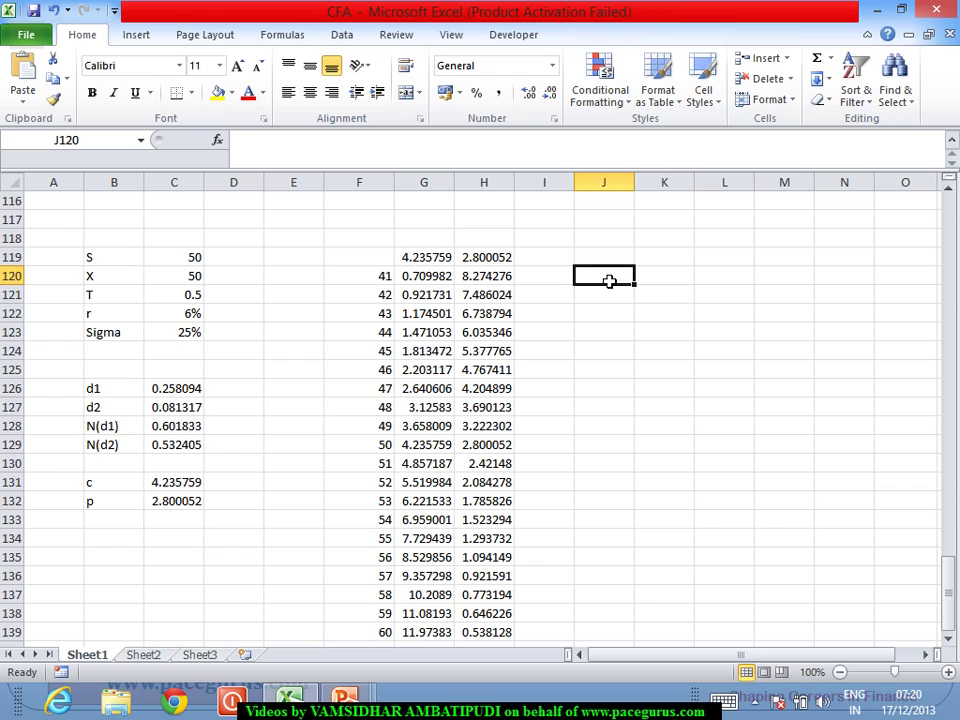
type("20%")
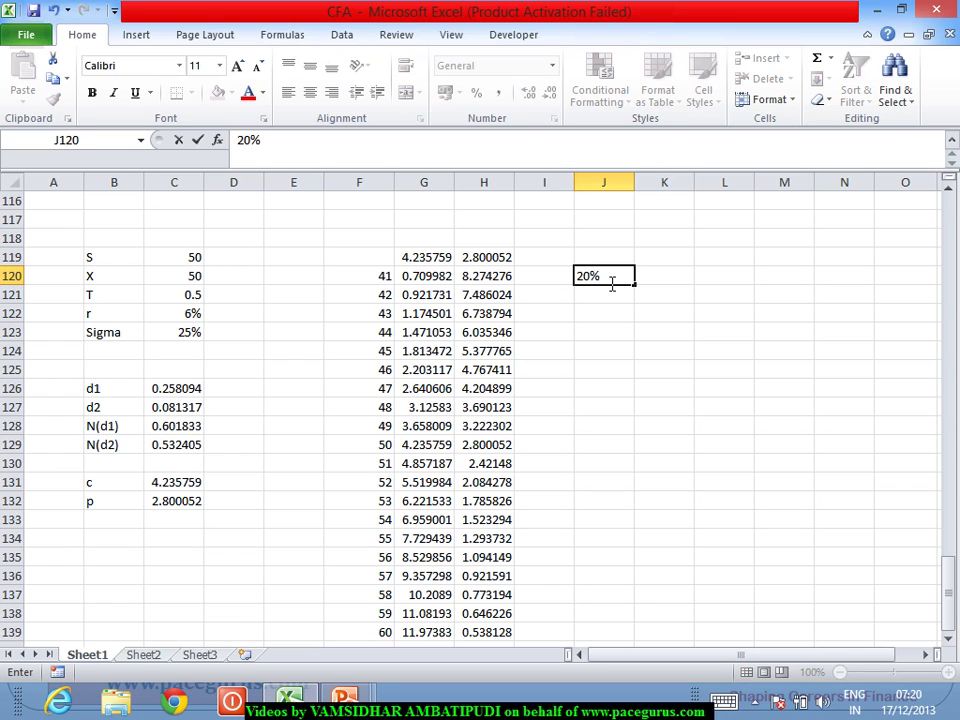
key("Return")
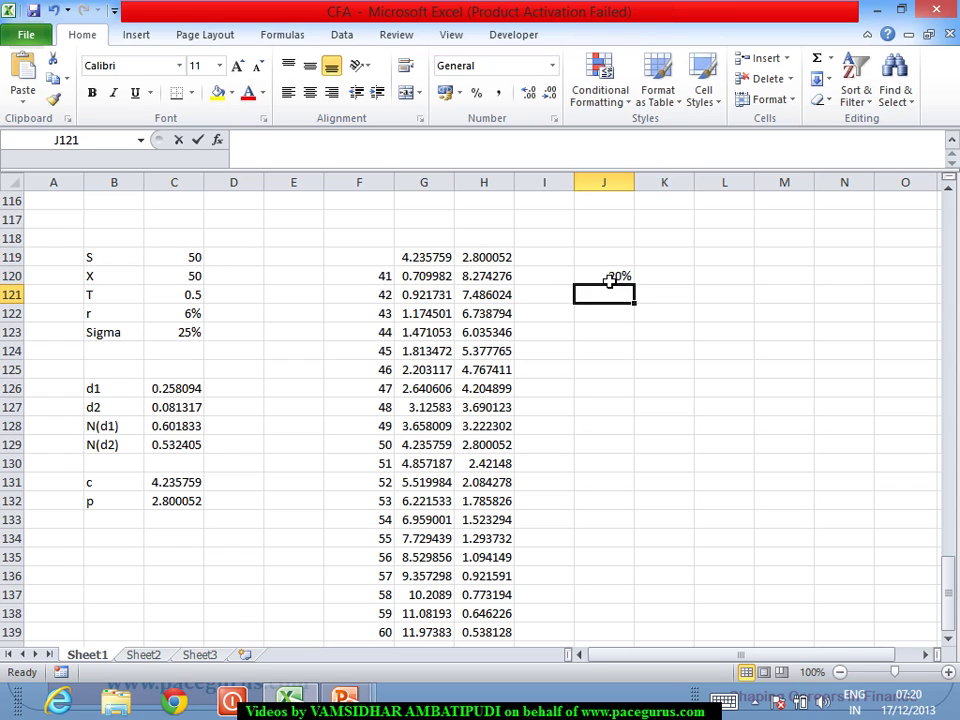
type("21%")
key("Return")
left_click(610, 282)
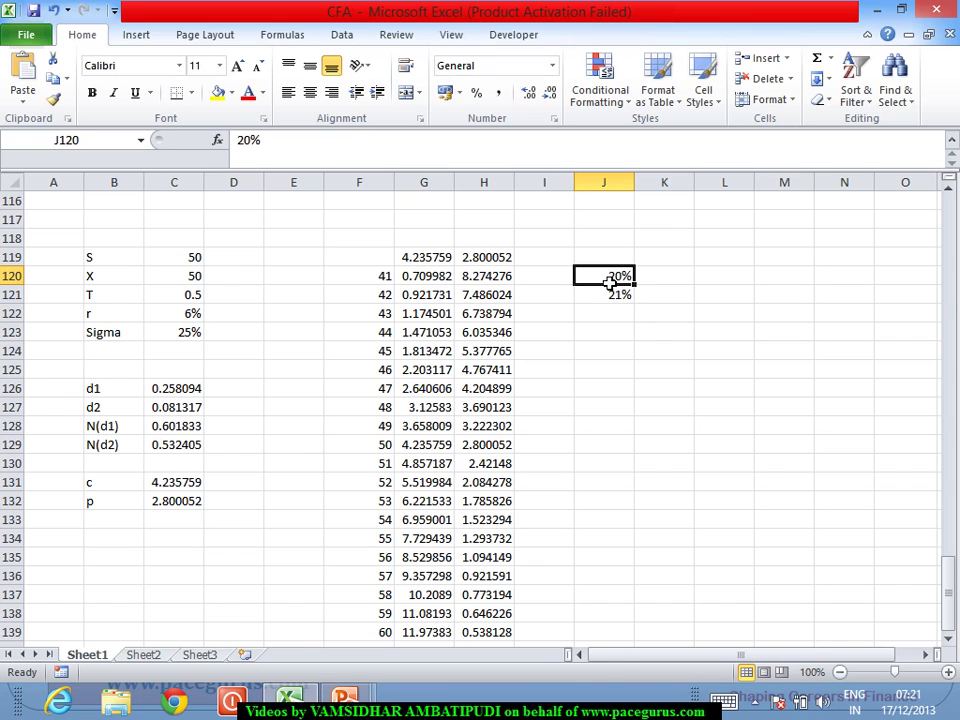
left_click_drag(610, 282, 666, 480)
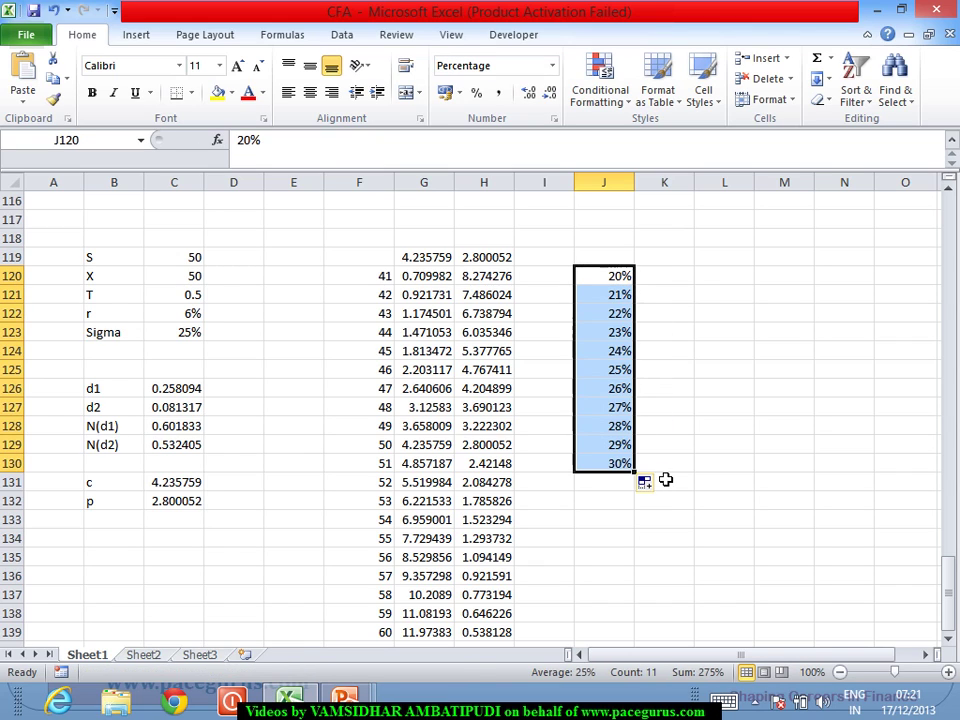
Link the volatility table's header cells to the option prices, with =C131 in K119 and =C132 in L119
left_click(673, 265)
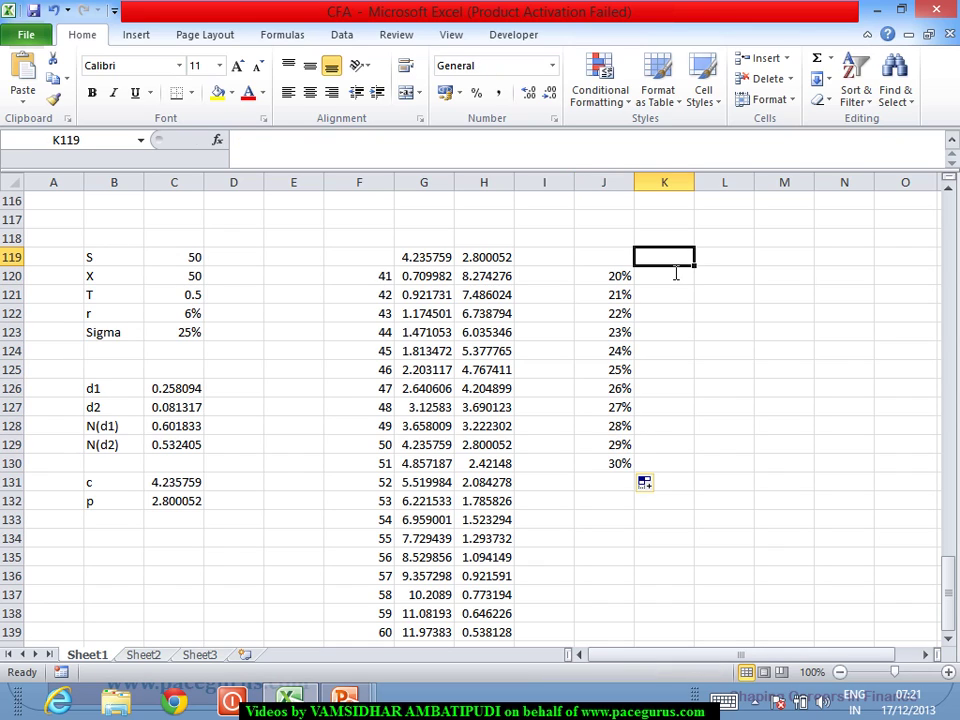
type("=")
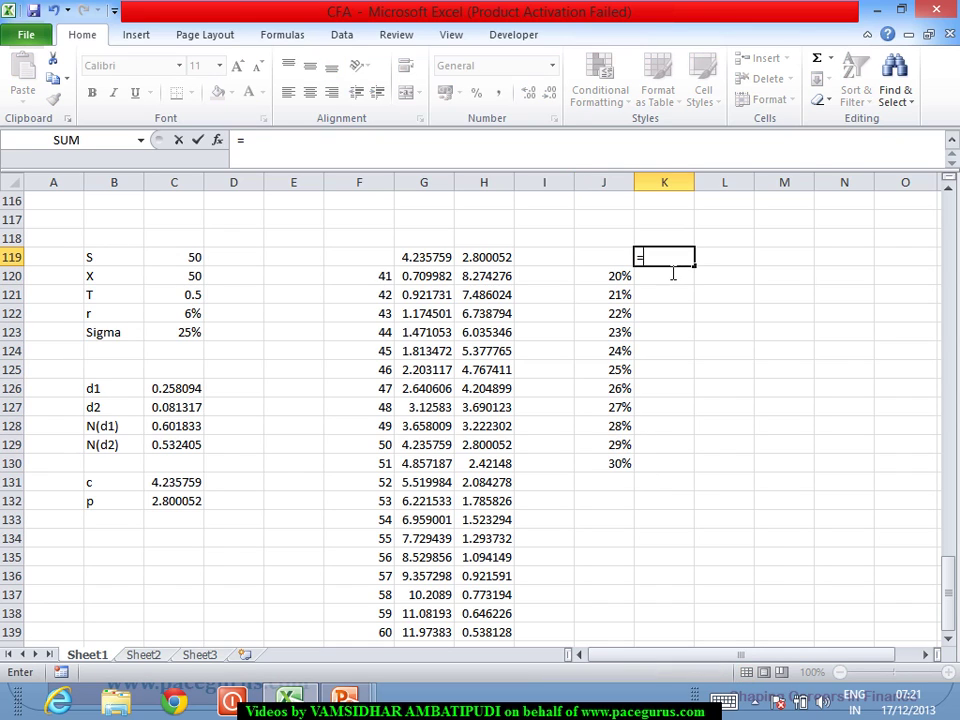
left_click(190, 484)
key("Tab")
type("=")
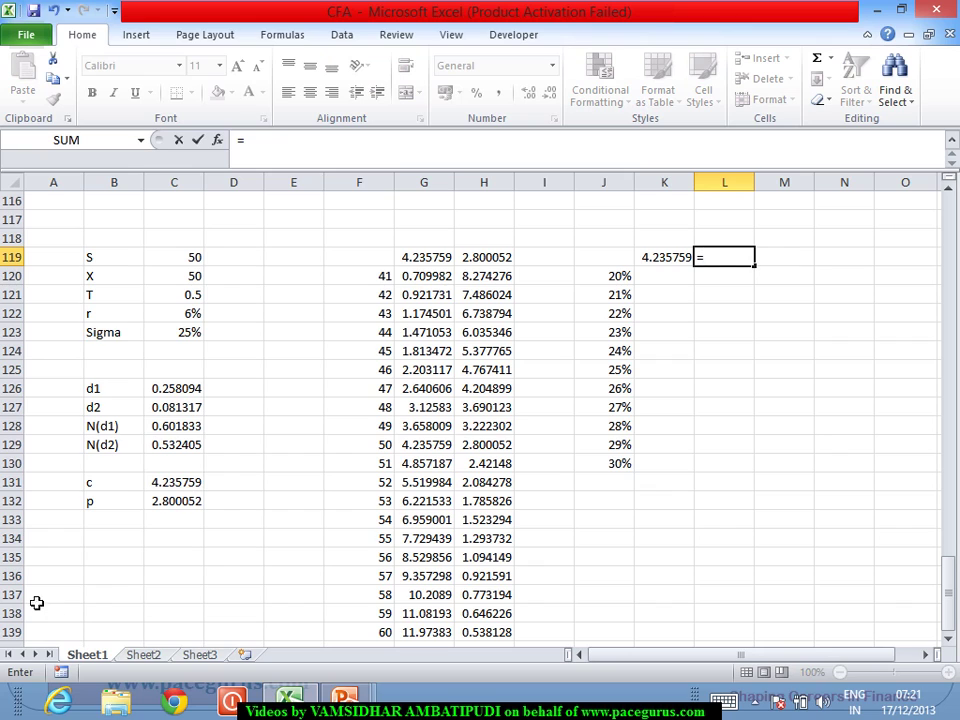
left_click(165, 505)
key("Return")
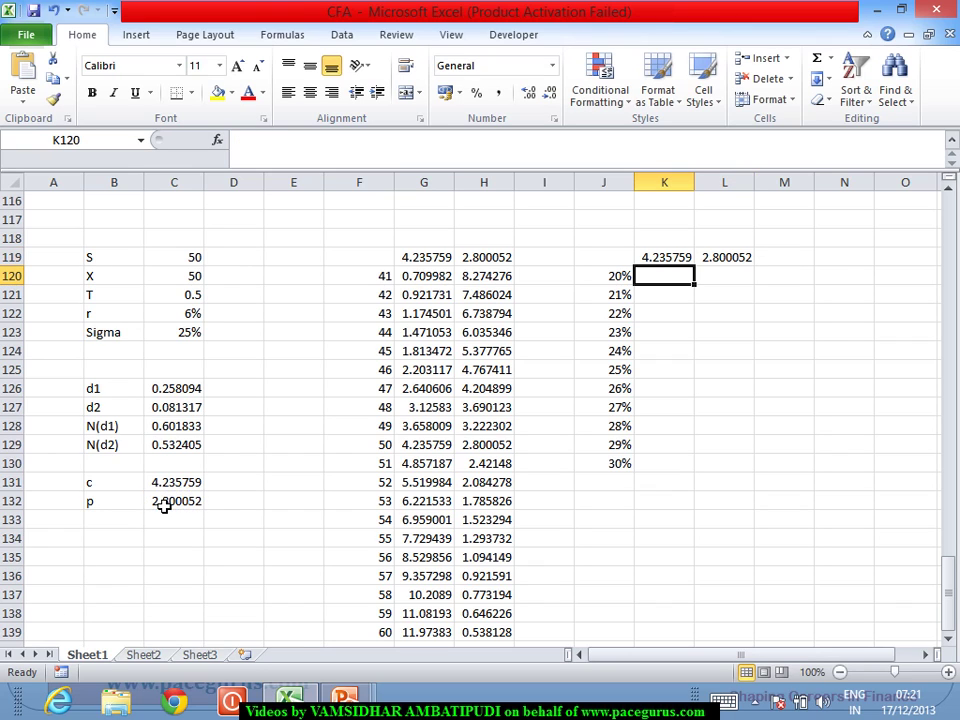
Create a what-if data table over J119:L130 with C123 (Sigma) as the column input cell
left_click_drag(606, 259, 724, 467)
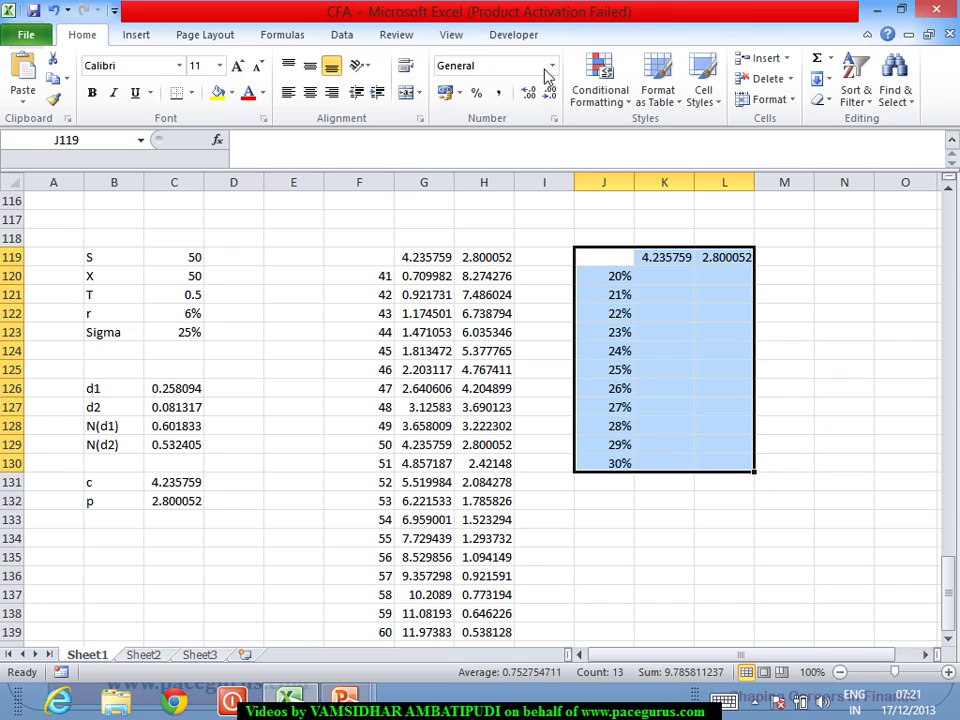
left_click(345, 35)
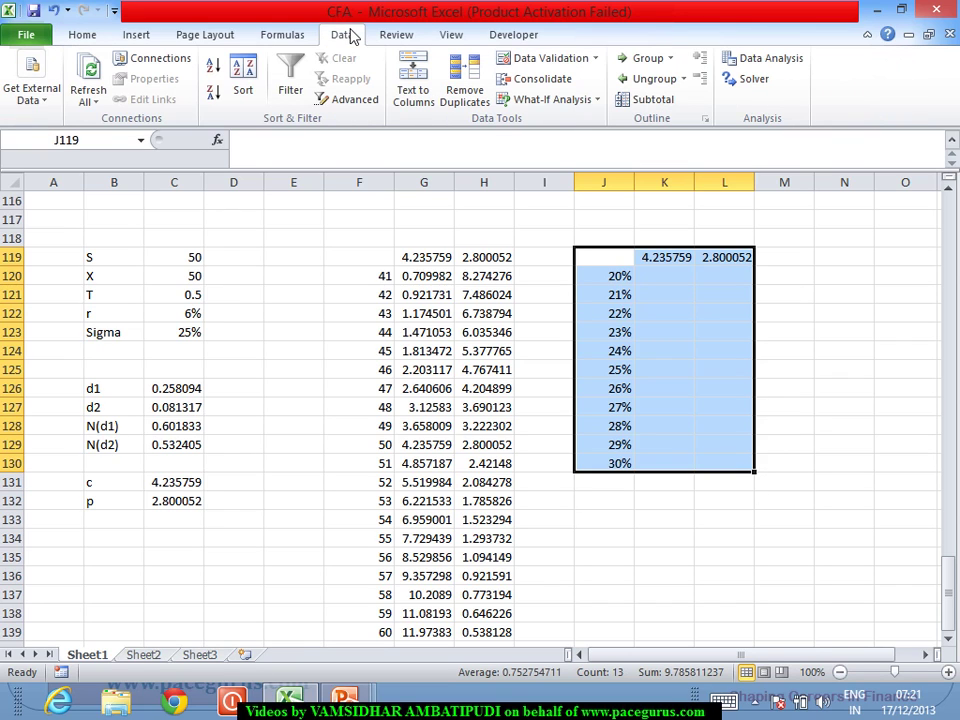
left_click(537, 102)
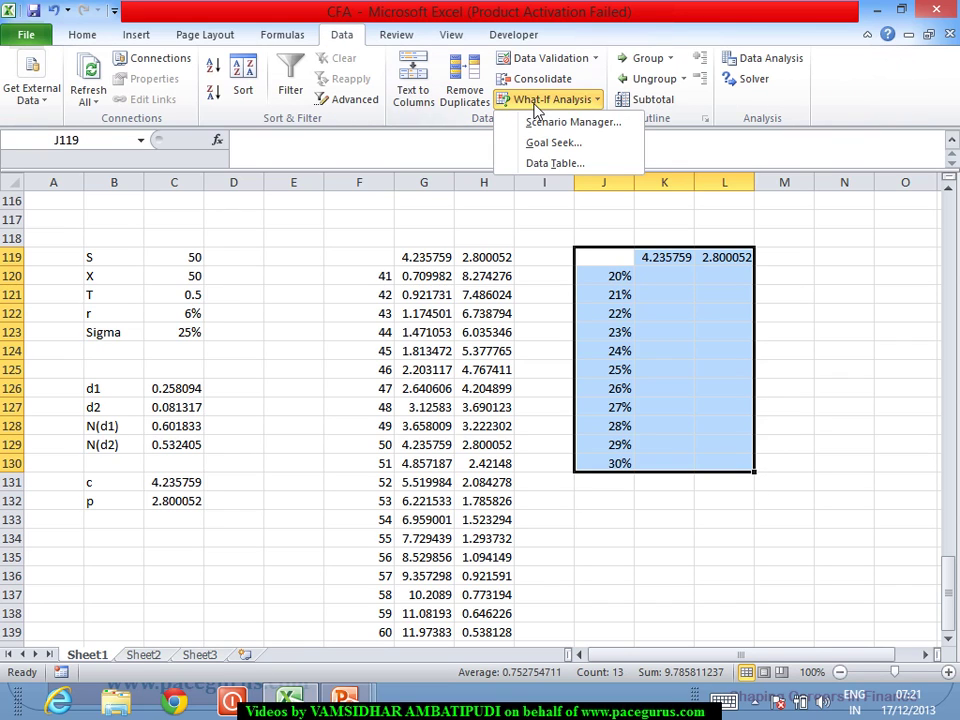
left_click(551, 164)
left_click(527, 332)
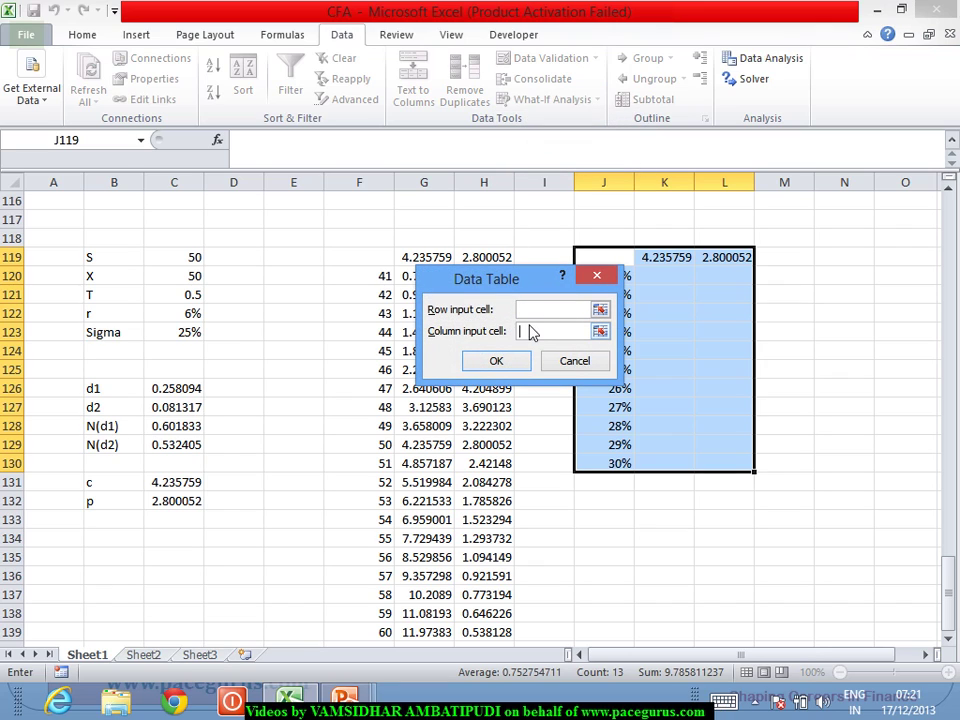
left_click(178, 336)
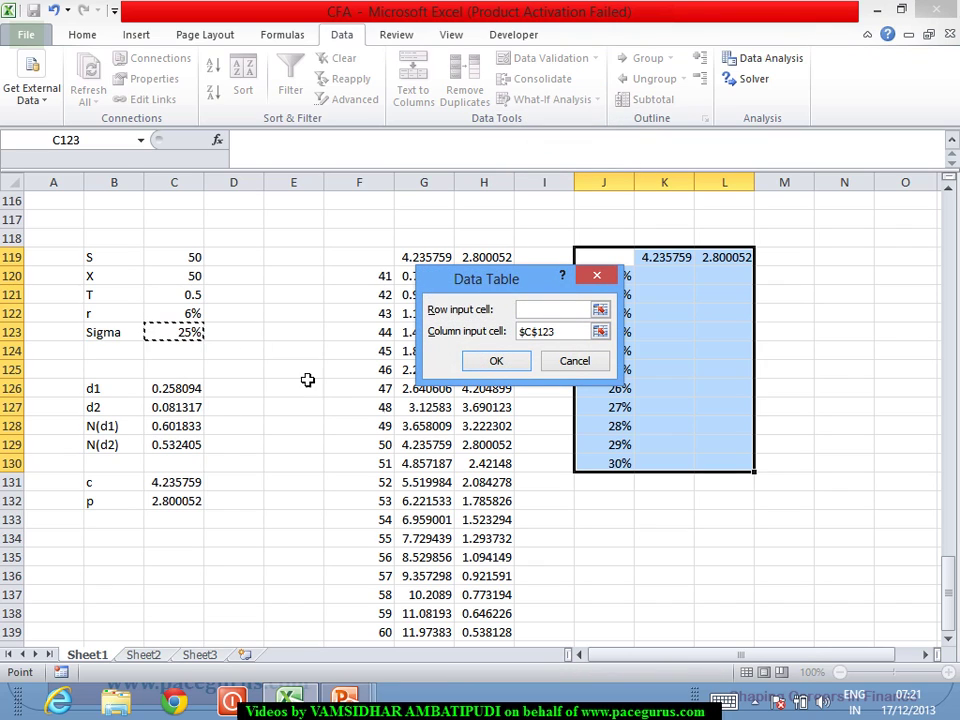
left_click(494, 361)
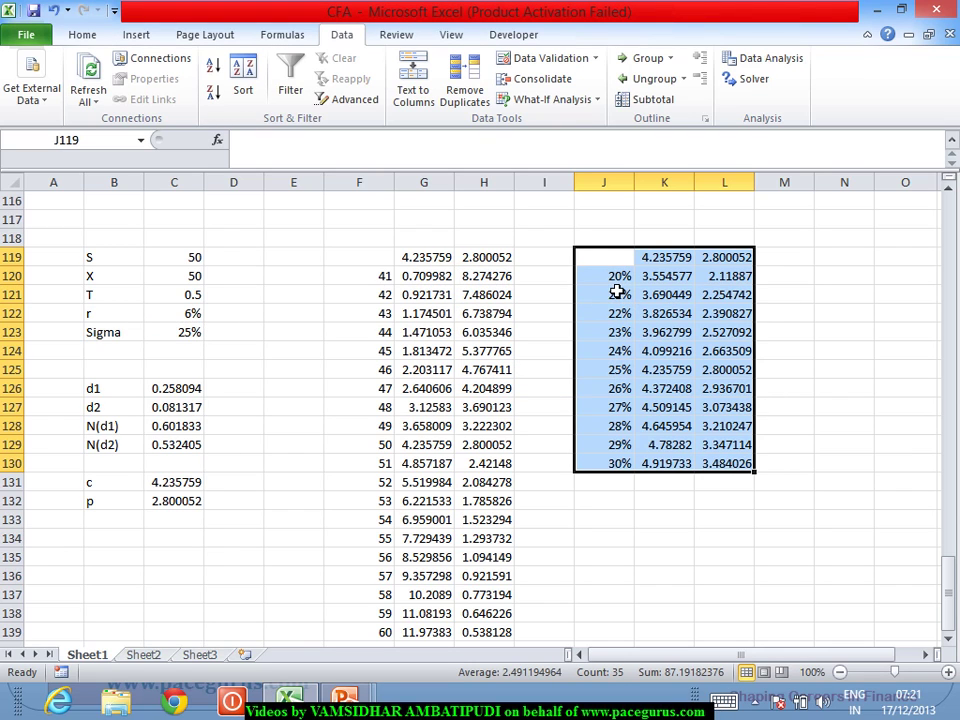
Insert a basic 2-D line chart from the volatilities and option prices in J120:L130
left_click_drag(617, 283, 711, 470)
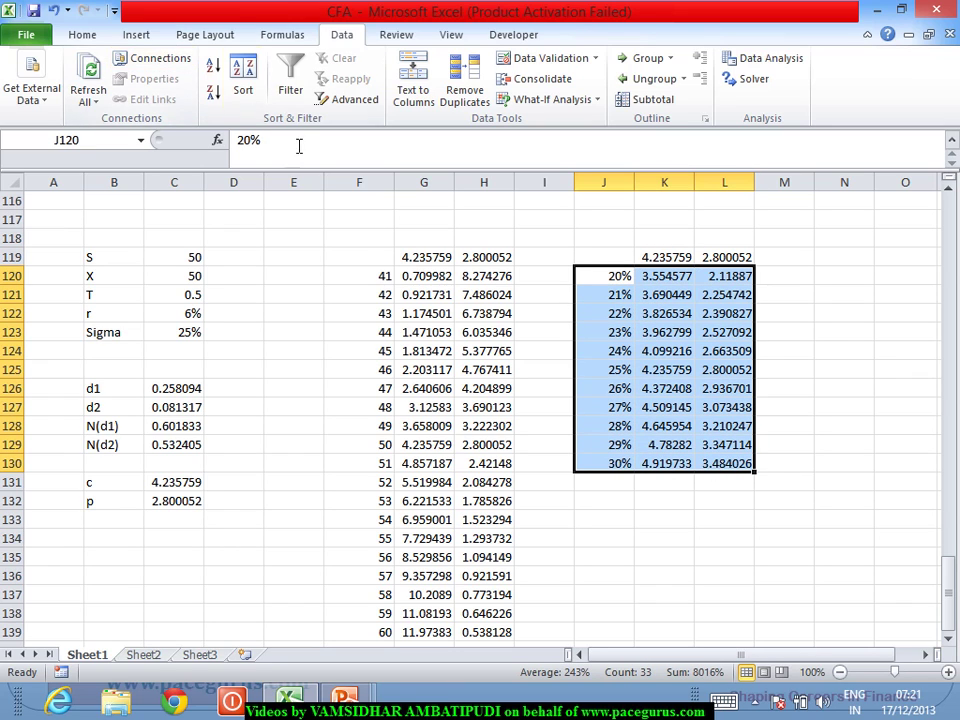
left_click(129, 40)
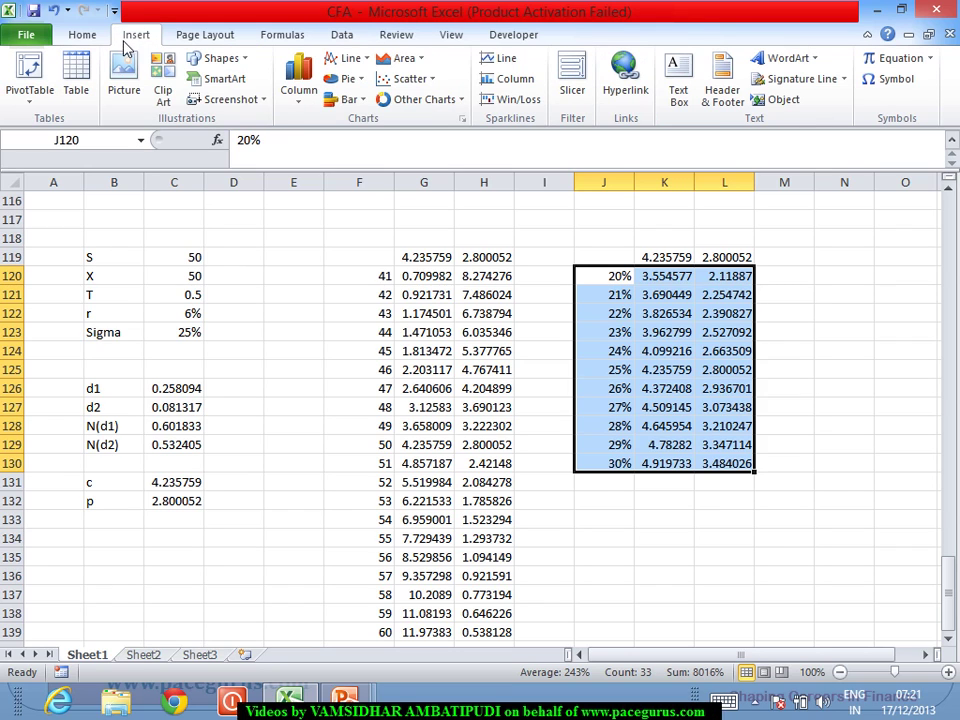
left_click(293, 112)
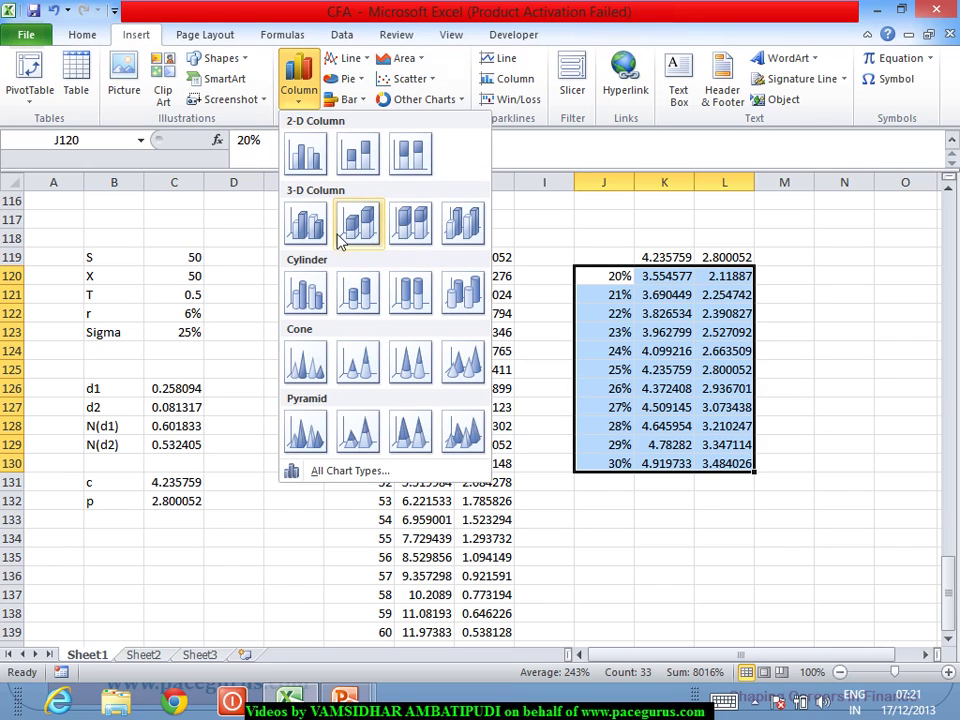
left_click(350, 60)
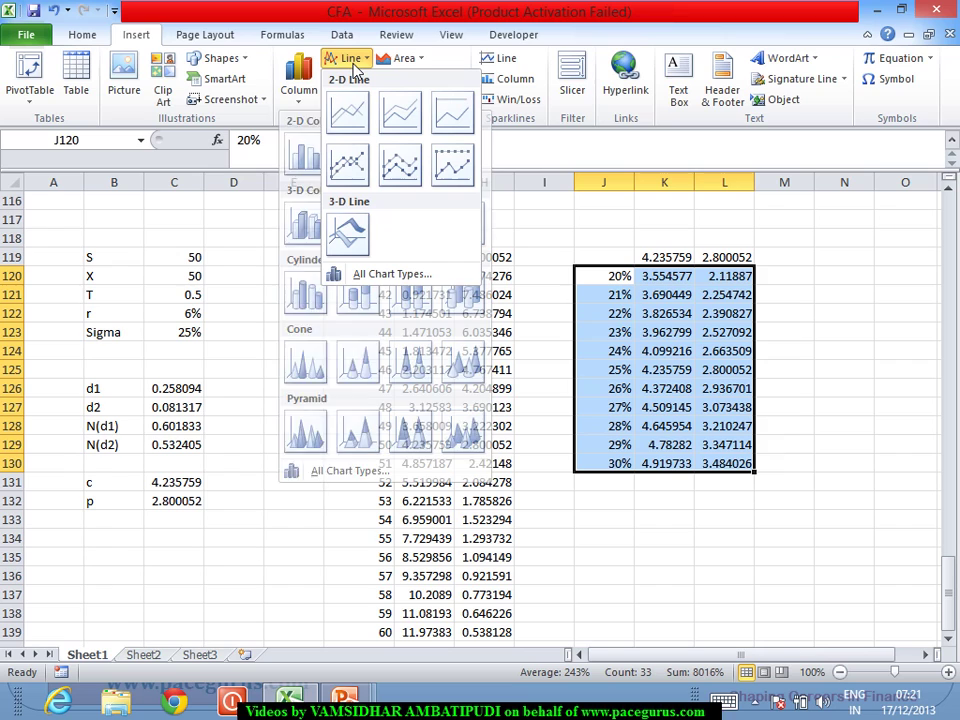
left_click(350, 118)
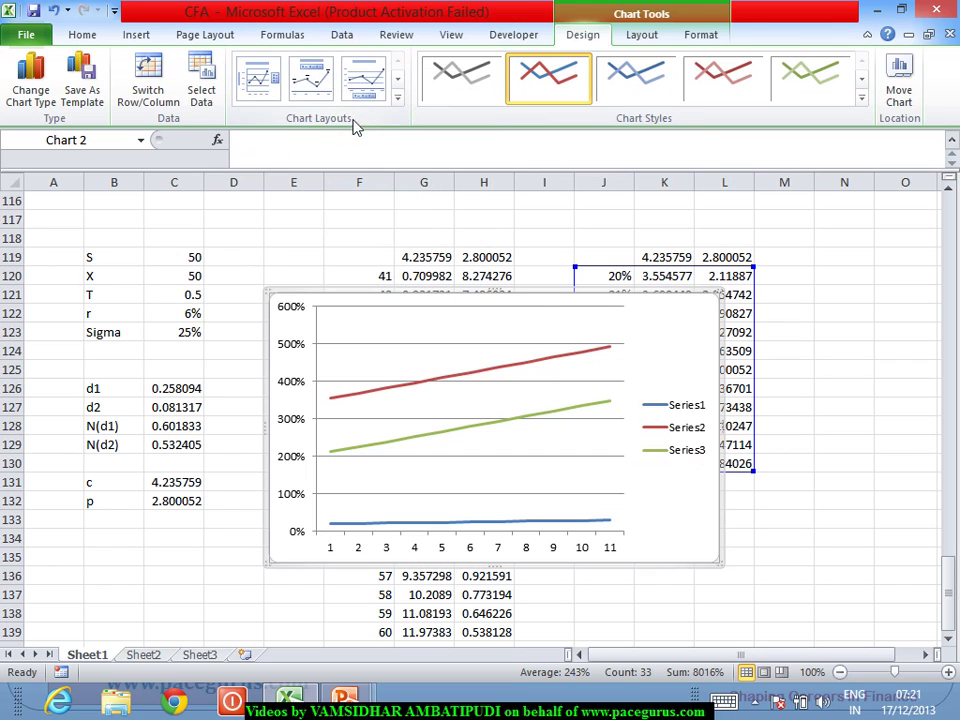
left_click(506, 429)
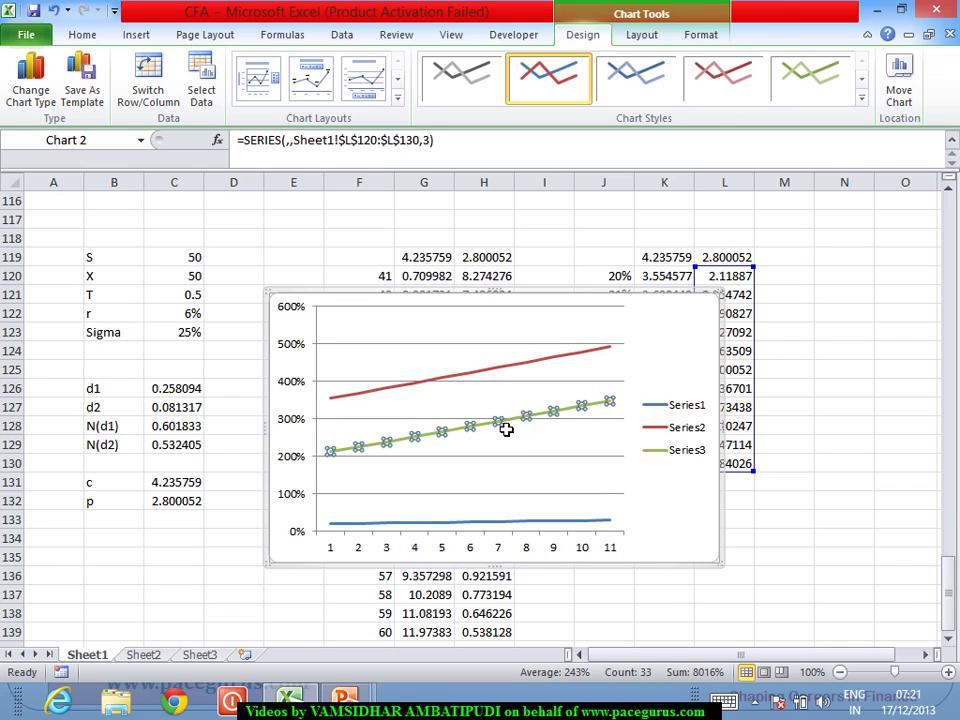
key("Delete")
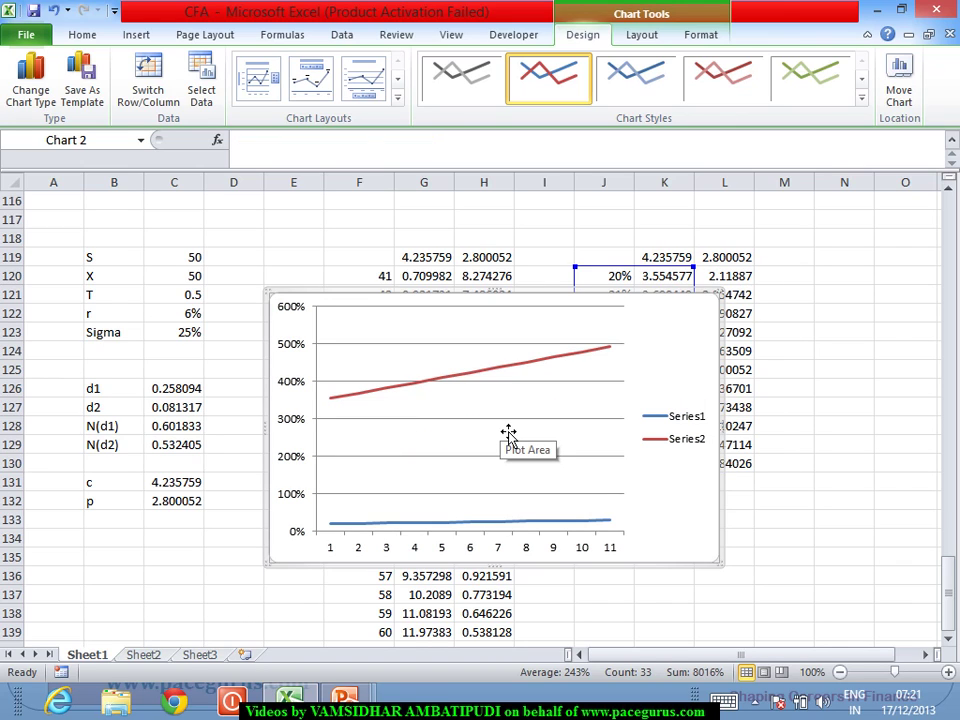
key("ctrl+z")
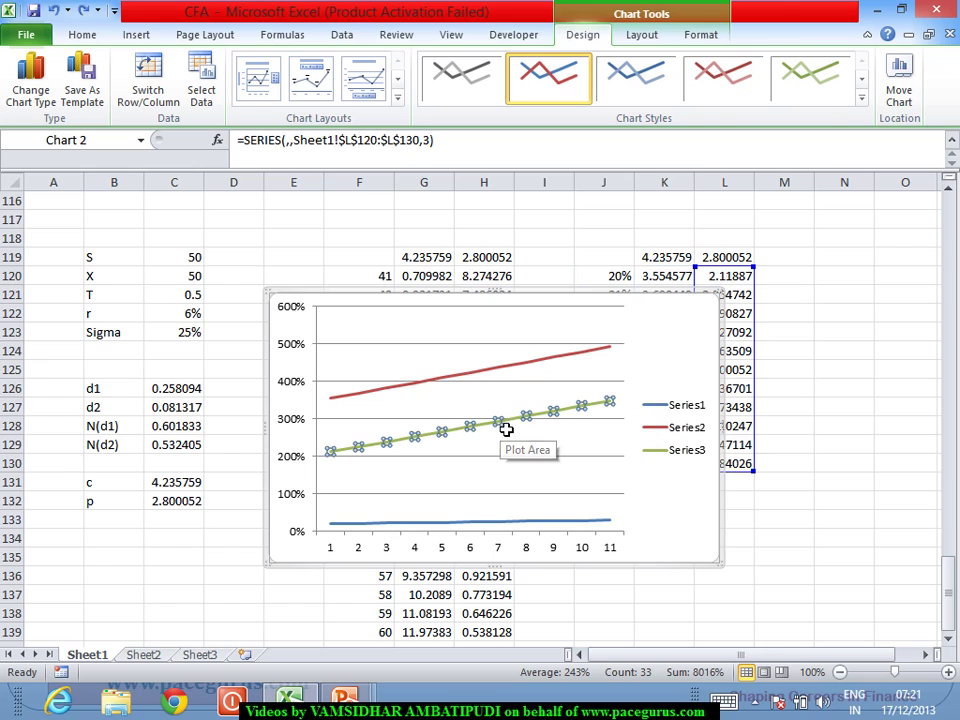
Remove the volatility series (J120:J130) from the new line chart
left_click(501, 526)
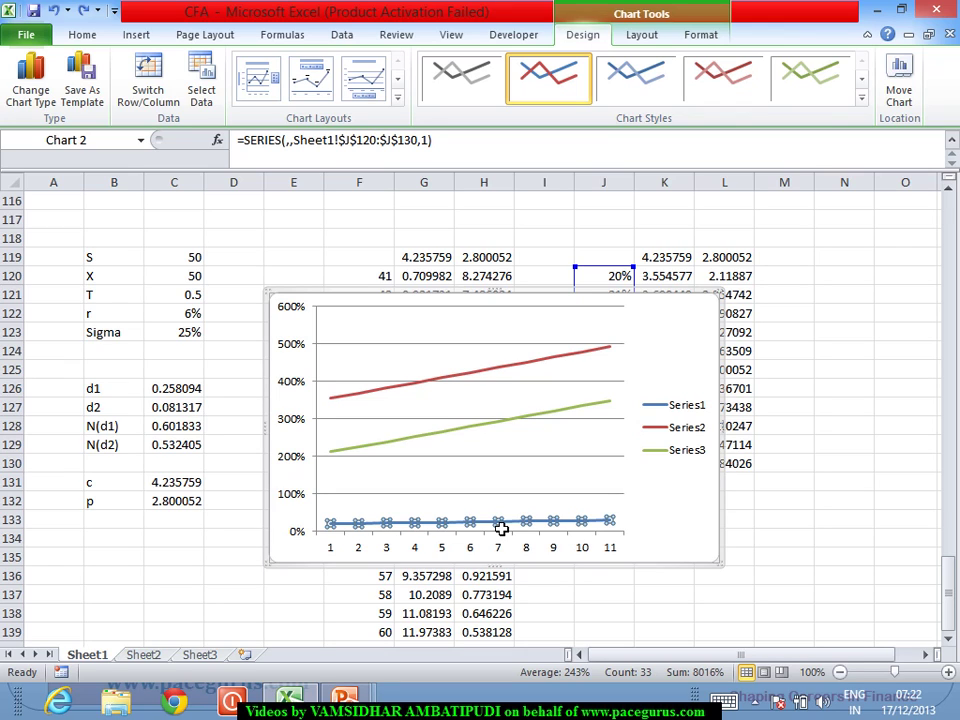
key("Delete")
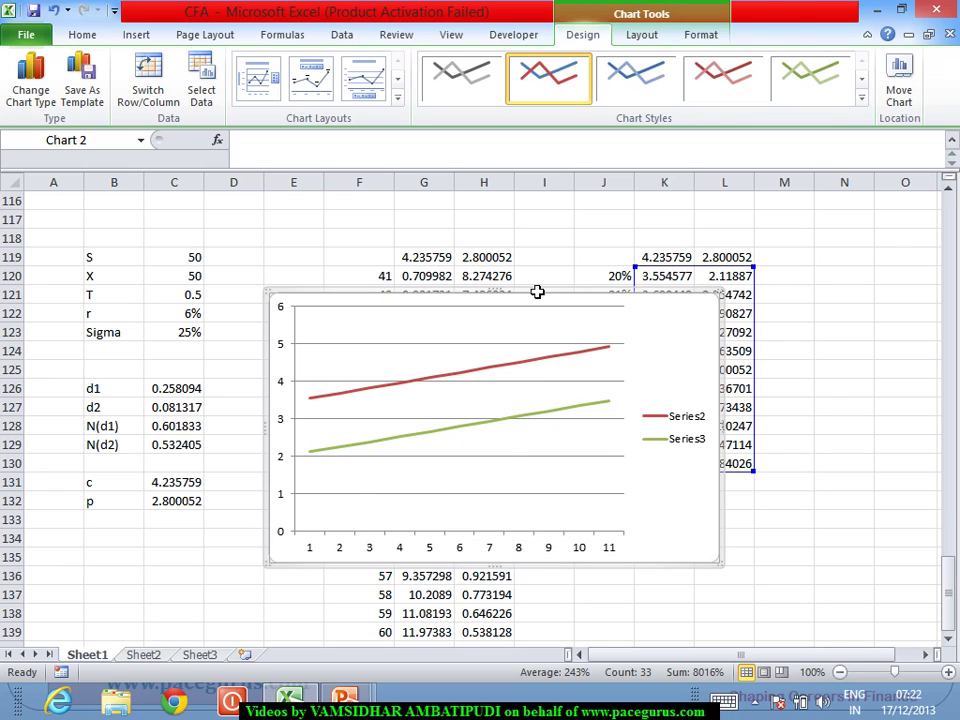
Cut the volatility chart from Sheet1 and paste it into the existing asset-price chart on Sheet2
key("Delete")
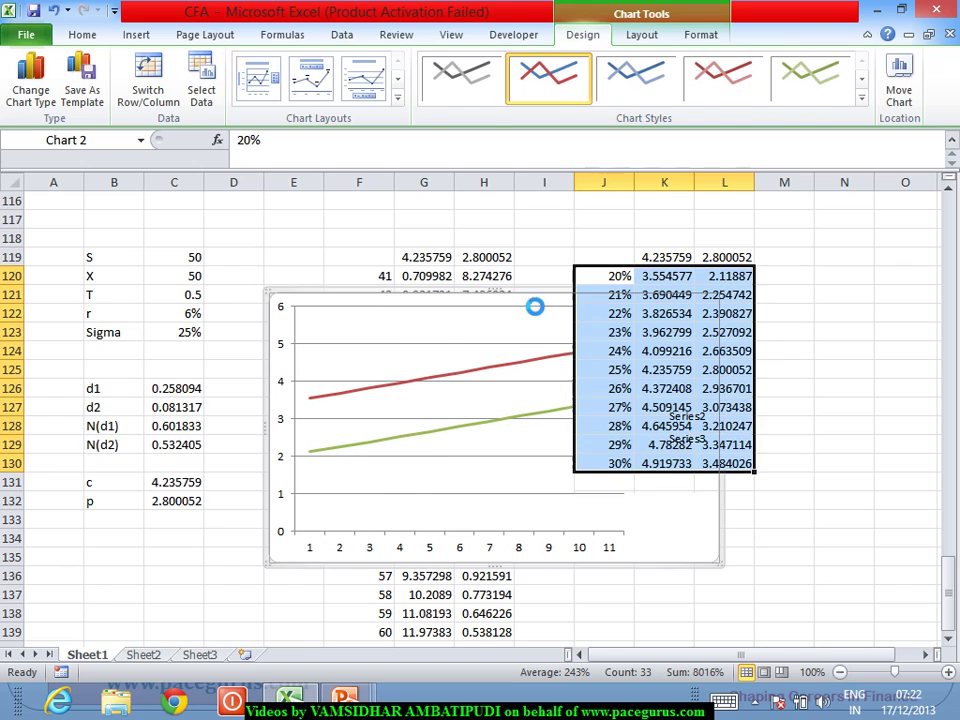
left_click(155, 656)
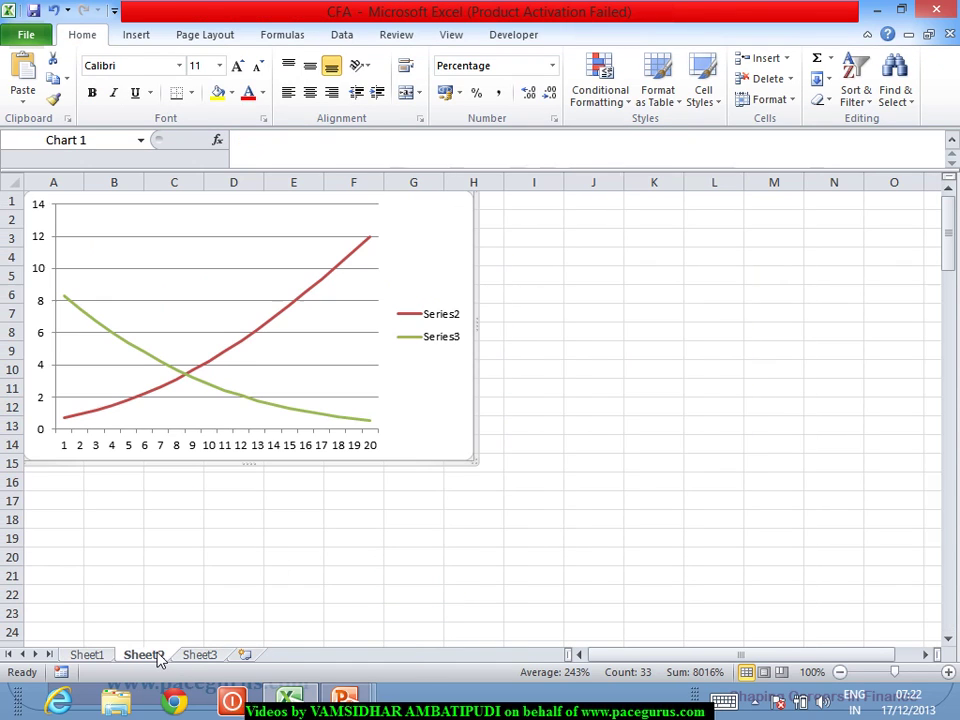
key("ctrl+v")
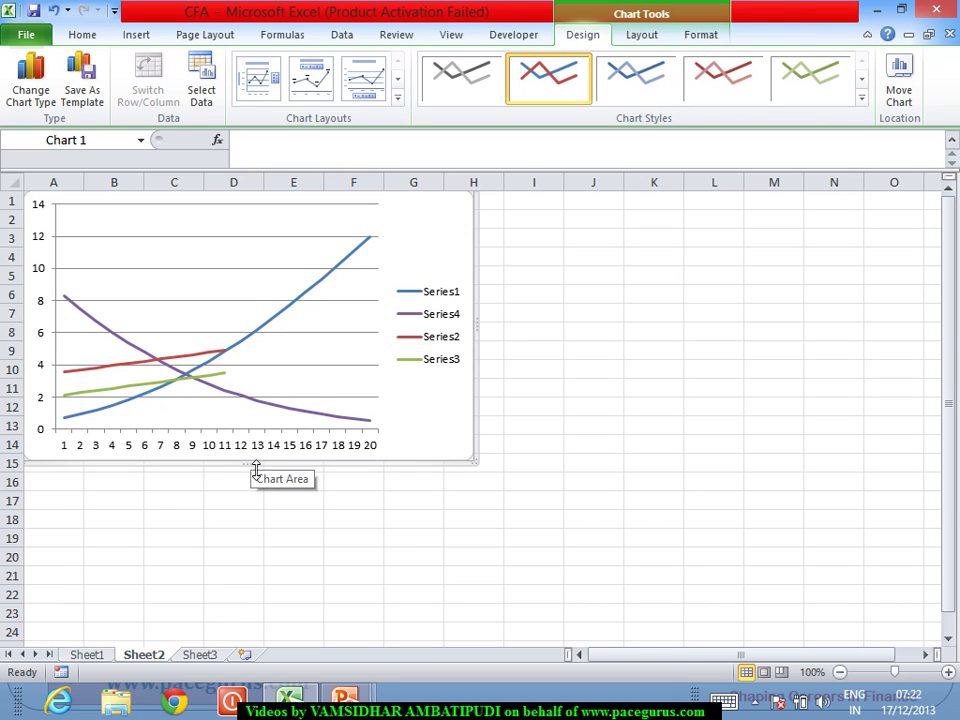
Reposition the combined chart on Sheet2 to cover about D5:K19, and return to Sheet1
left_click_drag(272, 471, 587, 600)
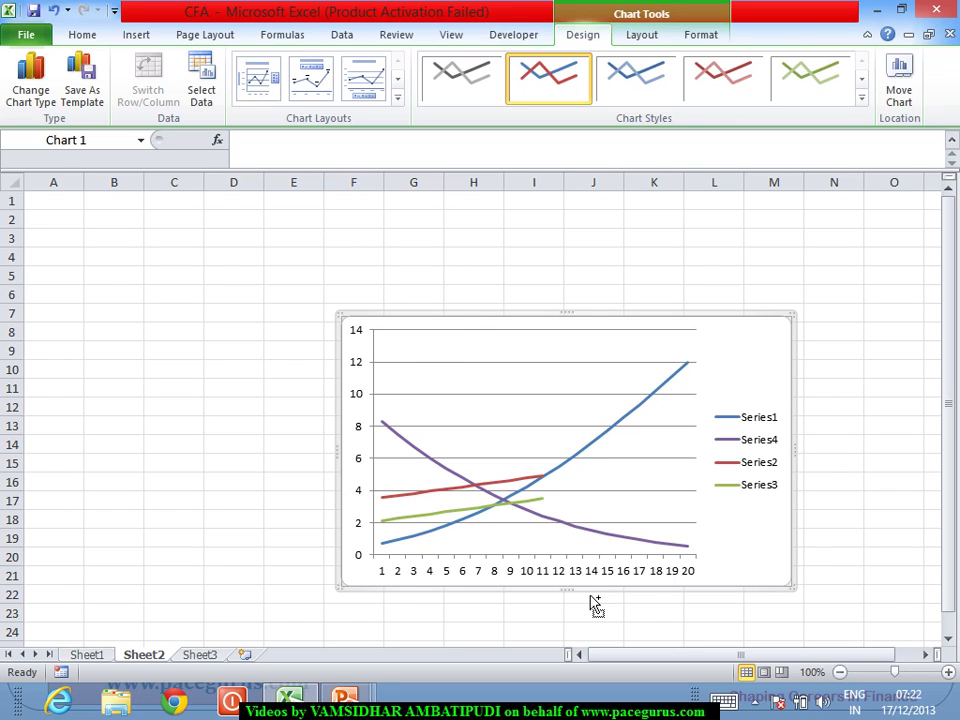
key("ctrl+z")
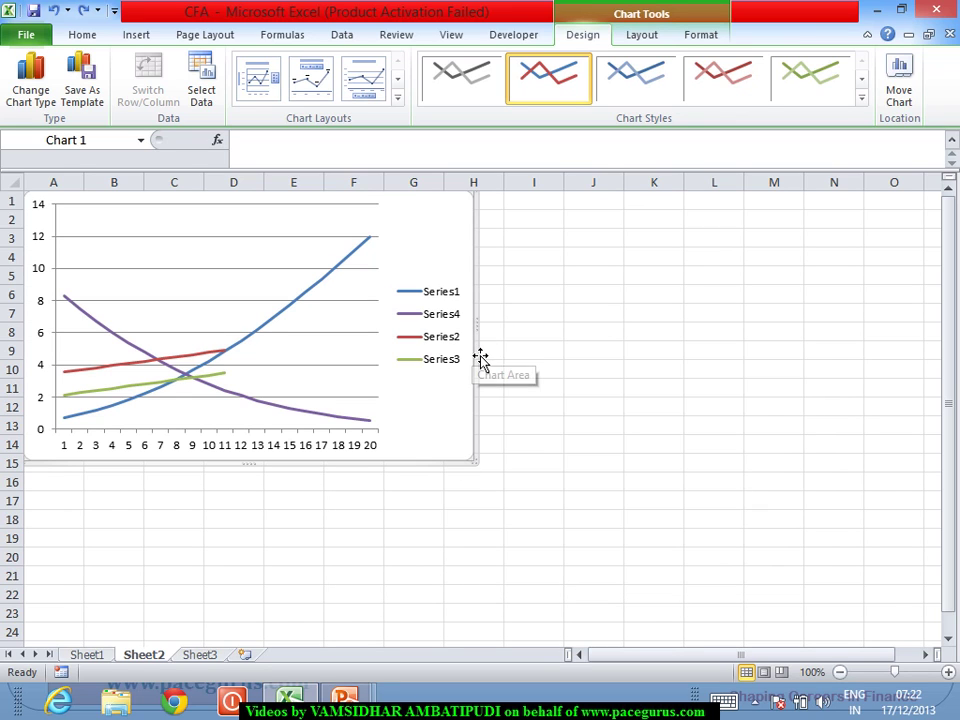
left_click_drag(481, 358, 653, 445)
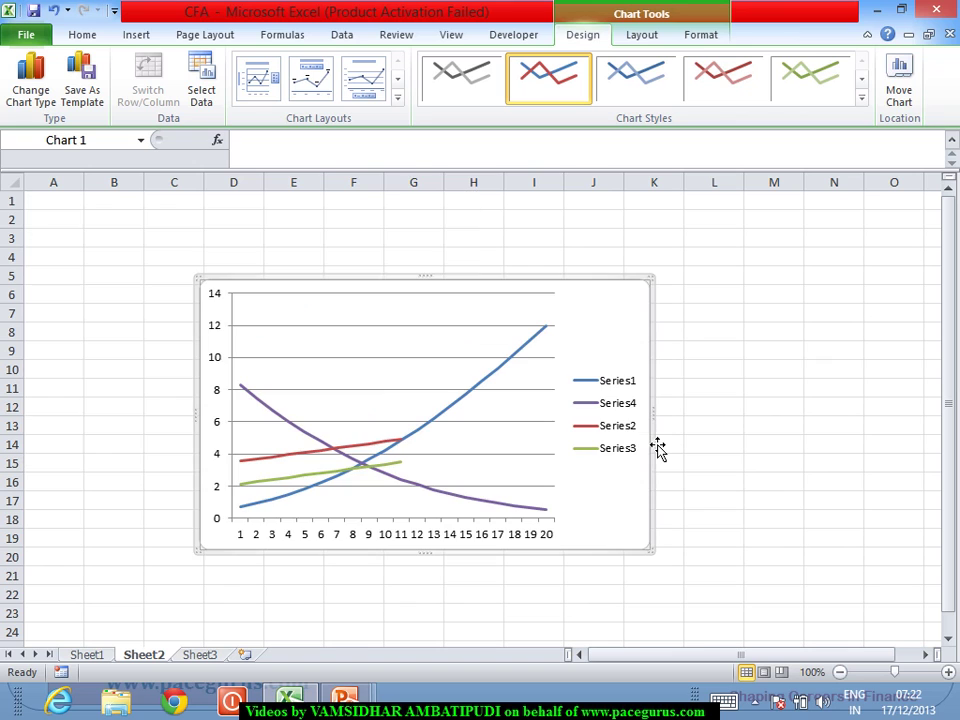
left_click(86, 654)
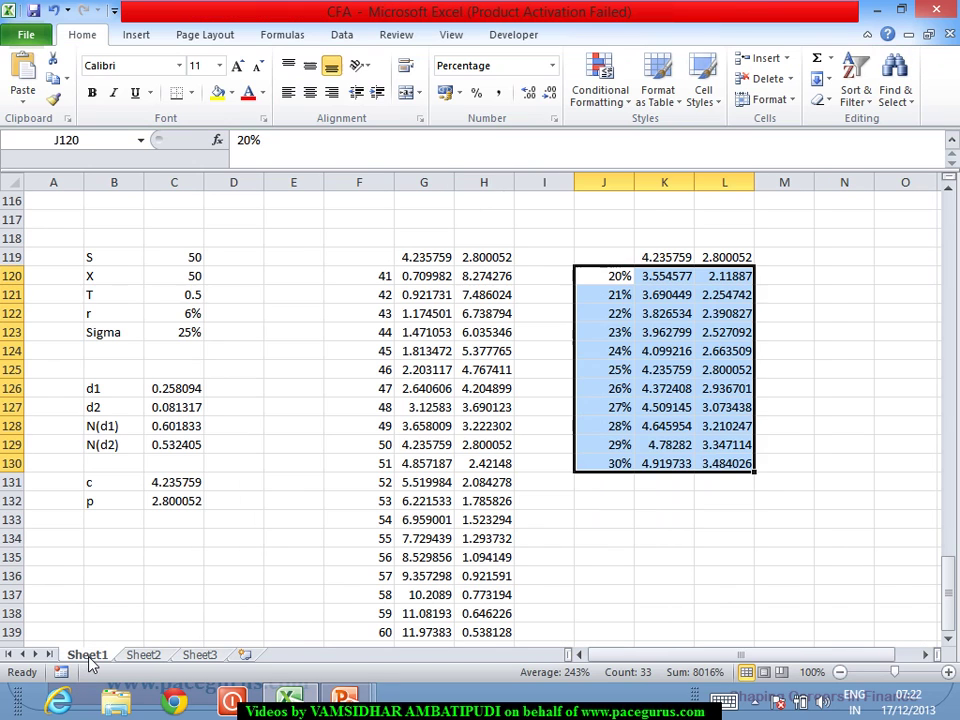
left_click(618, 515)
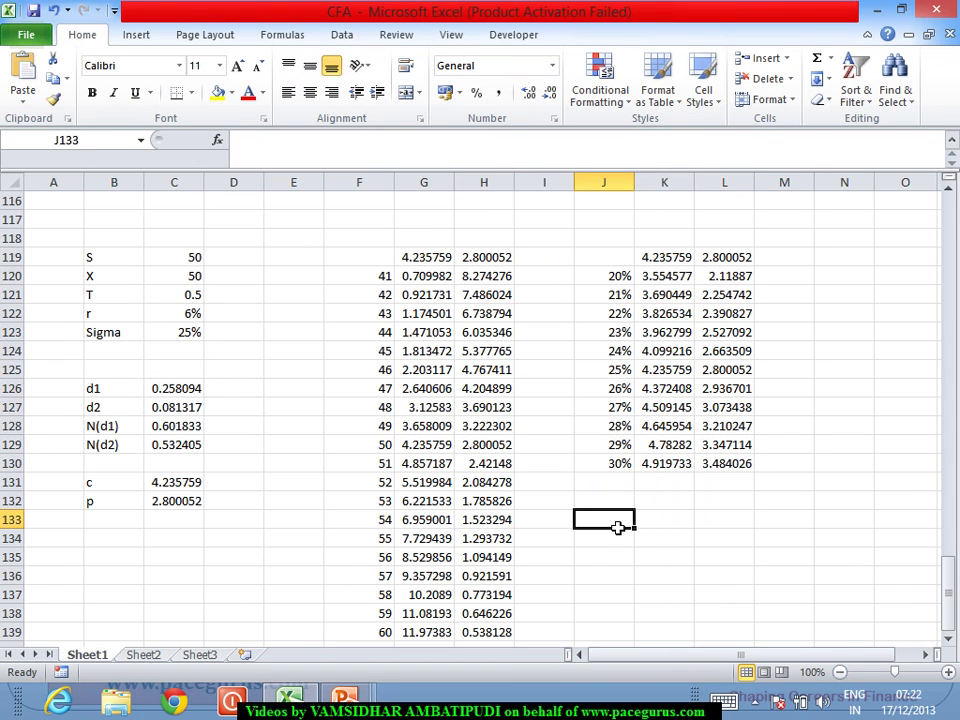
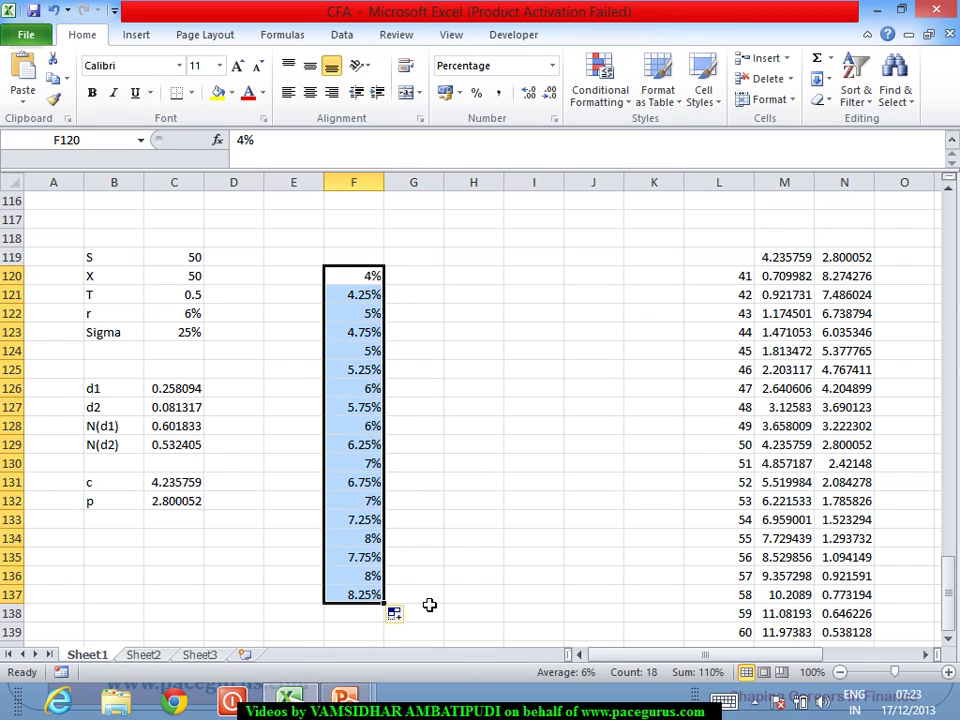
Link the risk-free rate table's header cells to the option prices, with =C131 in G119 and =C132 in H119
left_click(427, 258)
type("=")
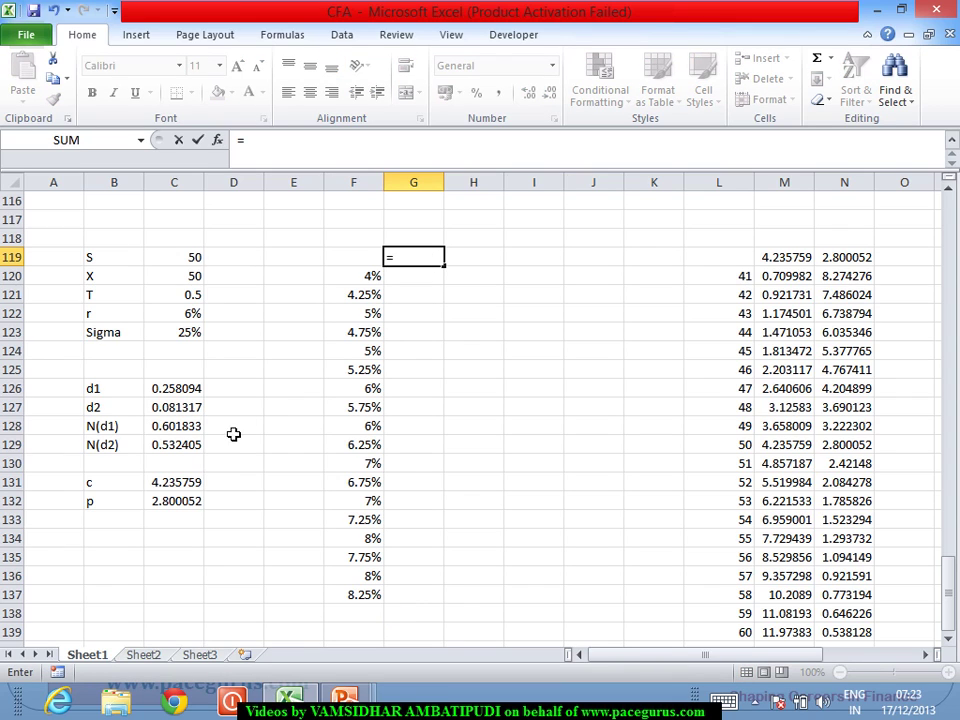
left_click(178, 486)
key("Tab")
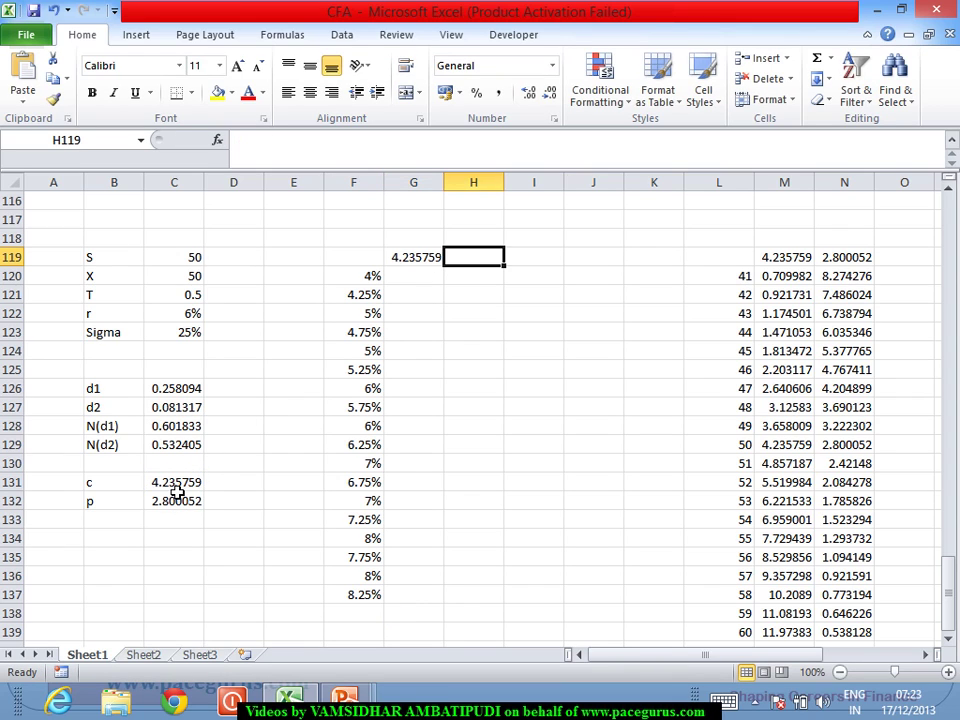
type("=")
left_click(167, 507)
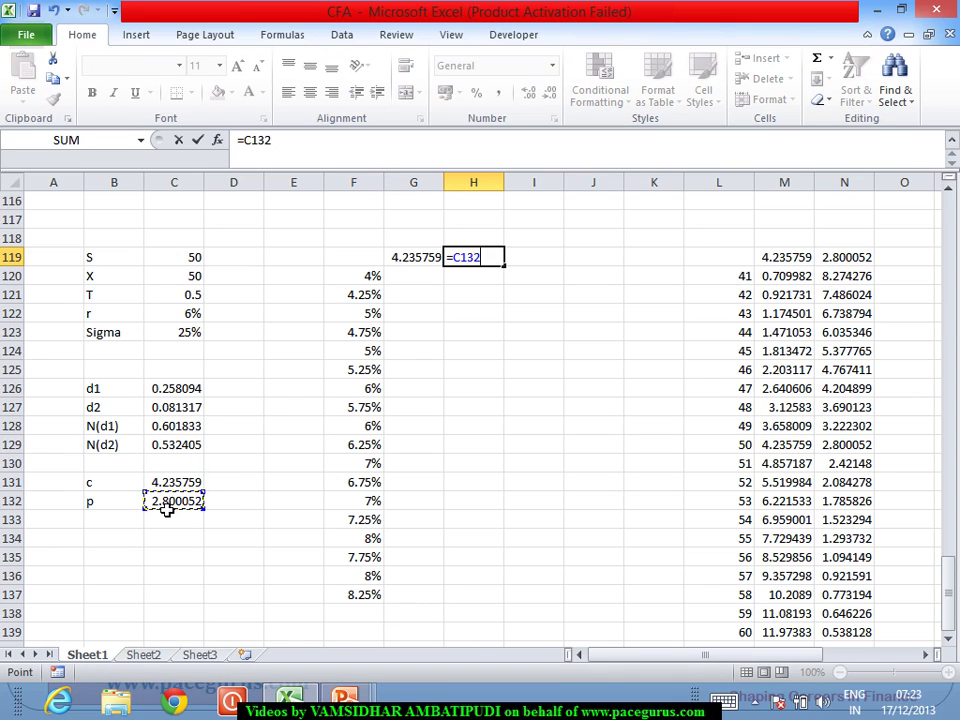
key("Return")
Create a what-if data table over F119:H137 with C122 (r) as the column input cell
left_click_drag(372, 258, 465, 594)
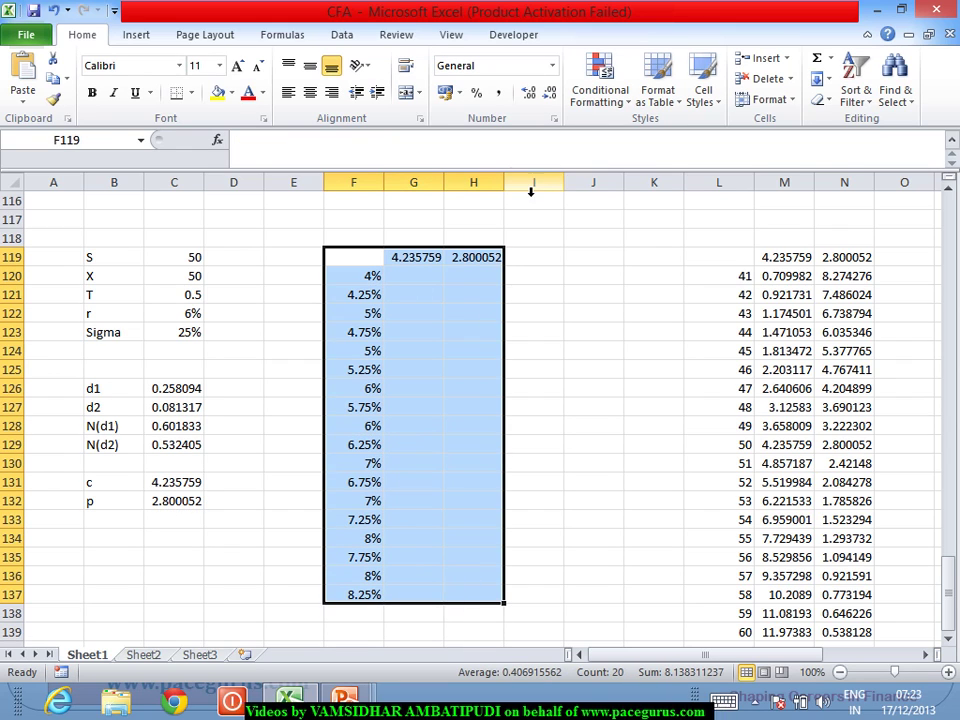
left_click(341, 35)
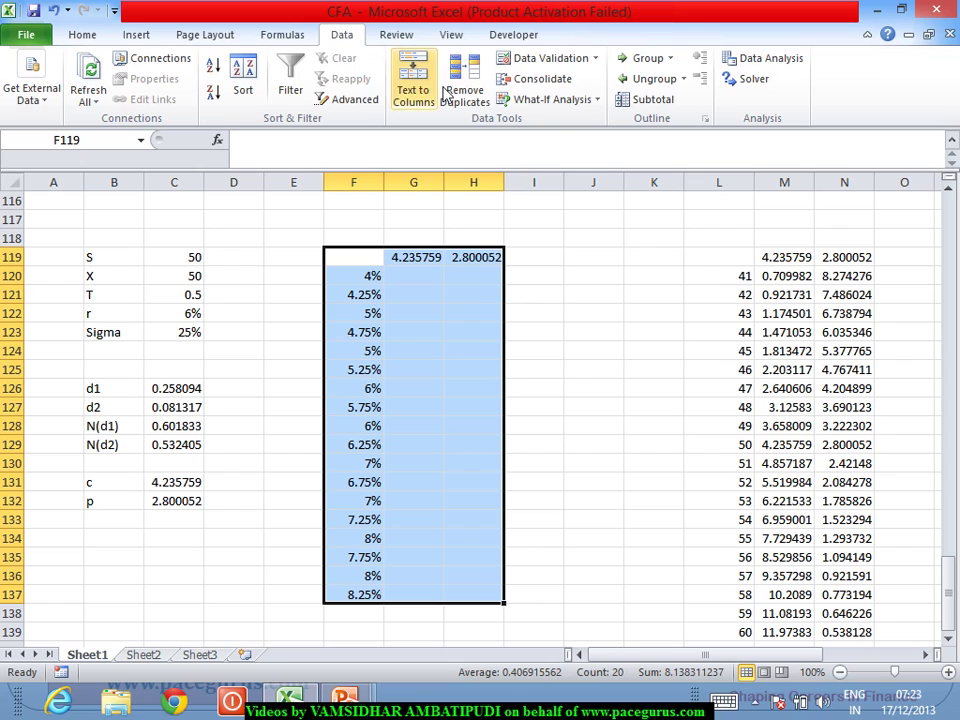
left_click(553, 100)
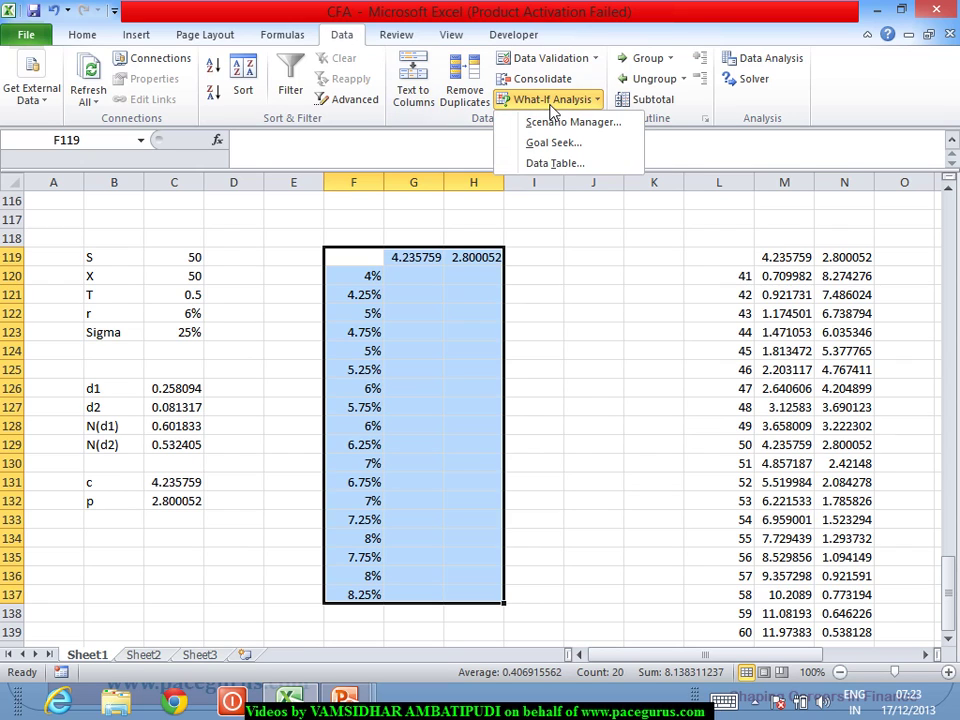
left_click(557, 163)
left_click(540, 333)
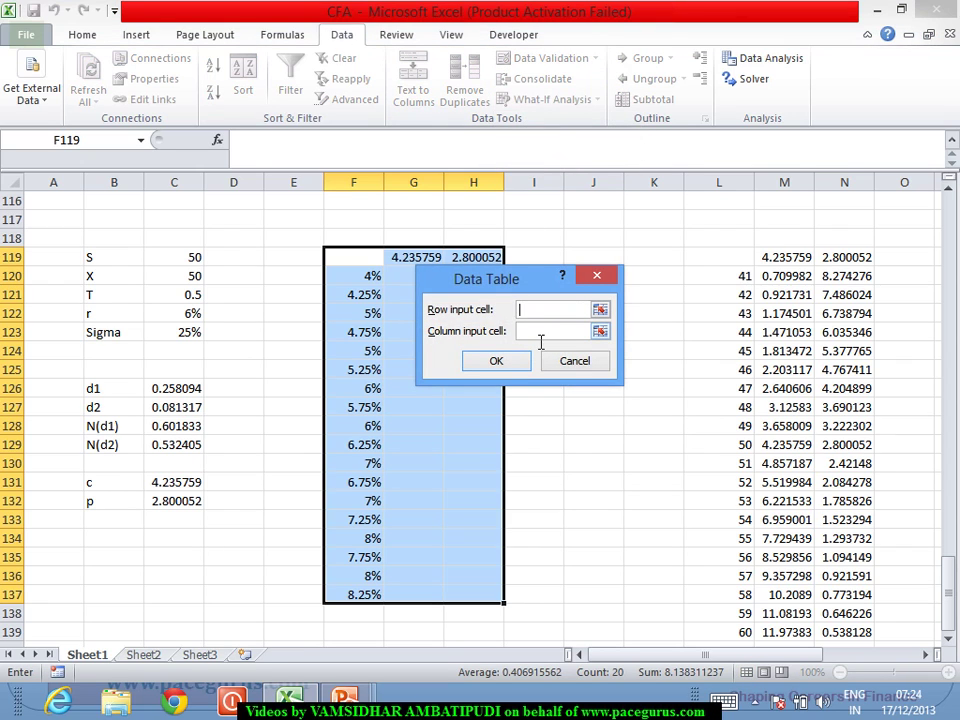
left_click(172, 320)
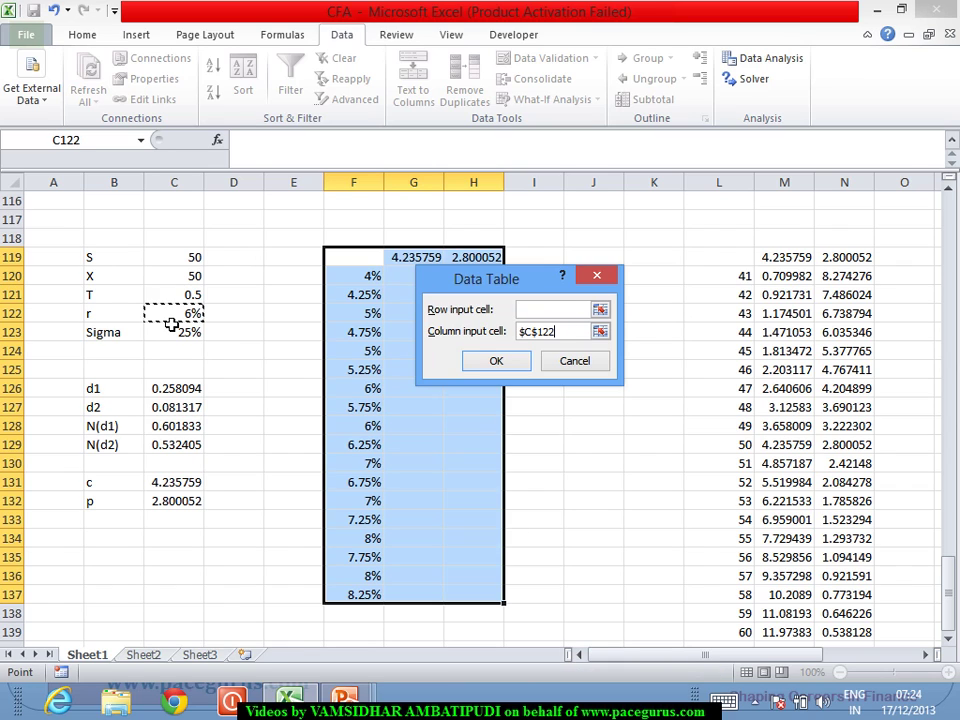
key("Return")
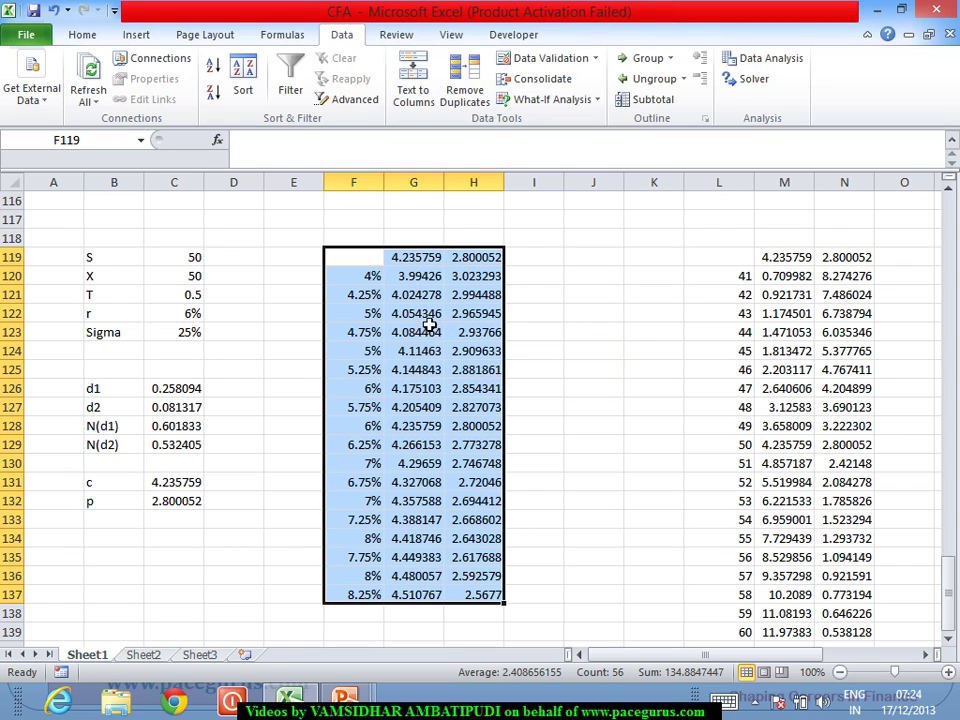
Examine how the call prices in G120:G137 and the put prices in H120:H137 respond to the risk-free rate
left_click(418, 279)
left_click_drag(418, 281, 436, 596)
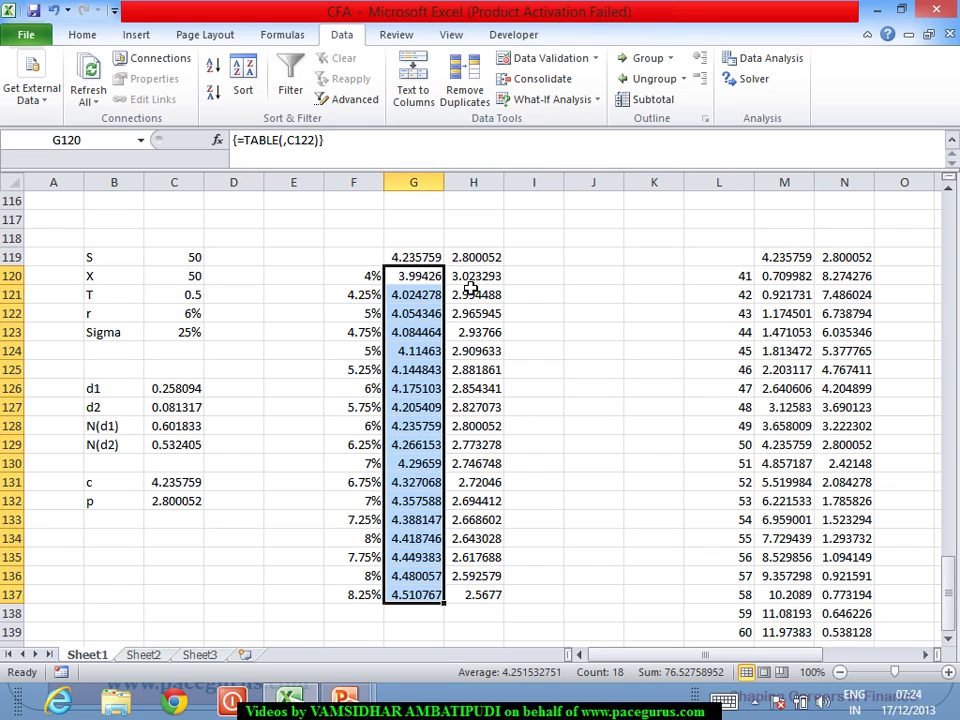
left_click_drag(473, 280, 497, 612)
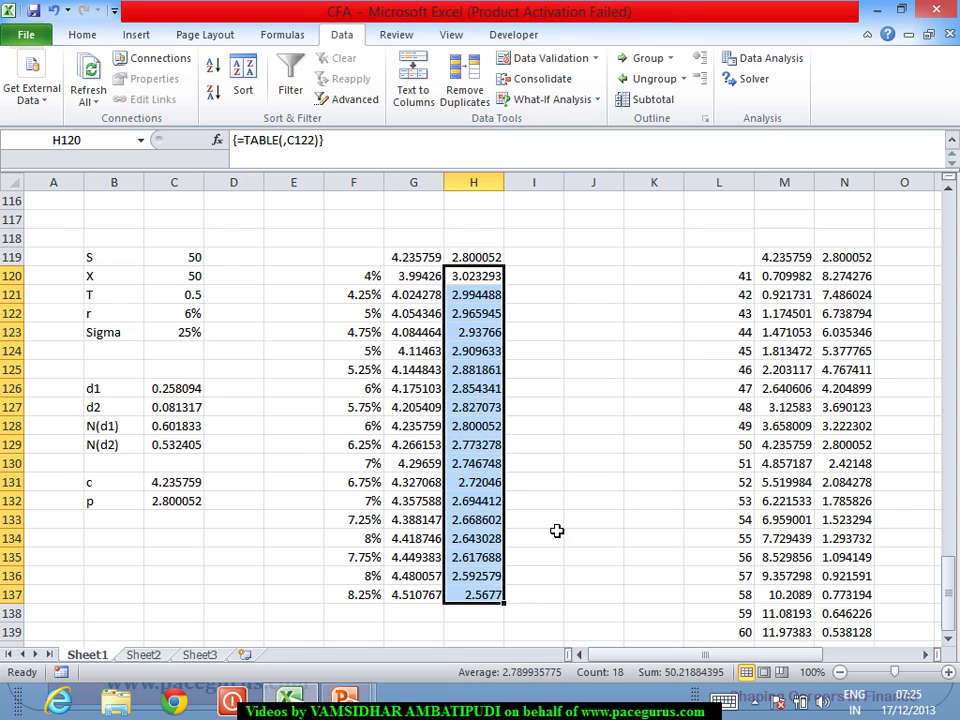
Switch to the PowerPoint Greeks slide and ink check marks beside the Rho row's input, calls and puts entries
key("alt+Tab")
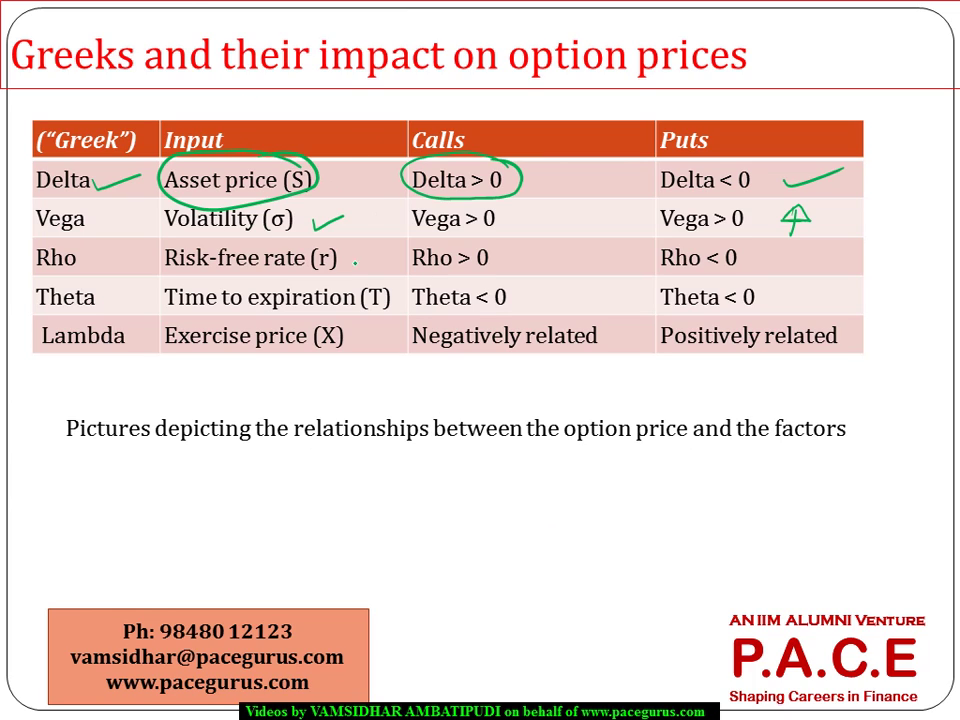
left_click_drag(367, 258, 398, 244)
left_click_drag(528, 256, 567, 245)
left_click_drag(772, 268, 818, 247)
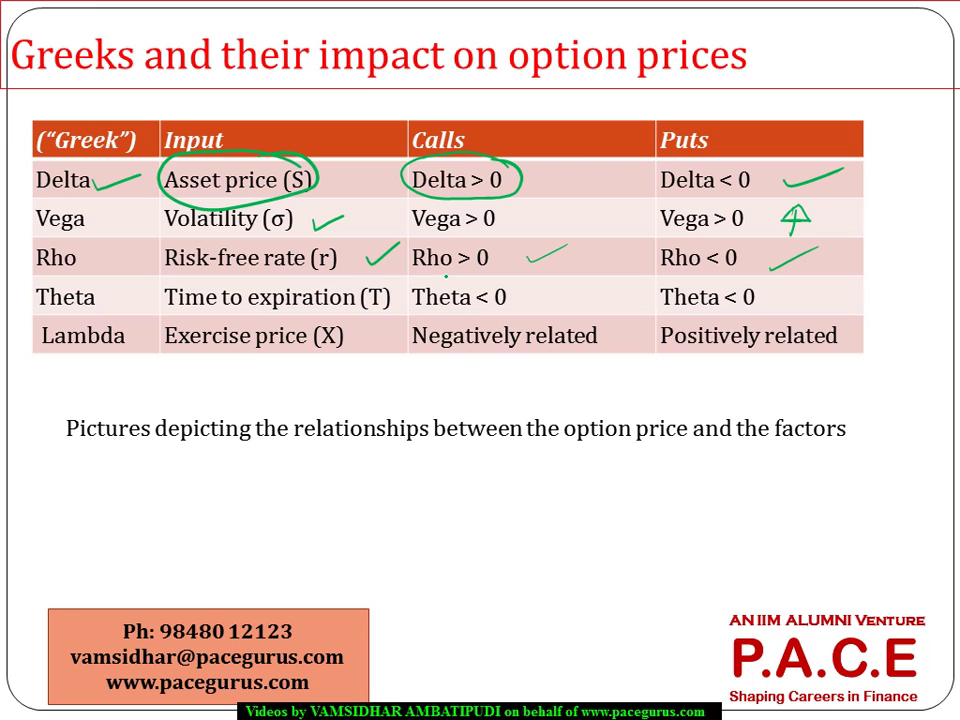
Return to Excel and fill F141:F149 with times to expiration from 0.2 to 1 in steps of 0.1
key("alt+Tab")
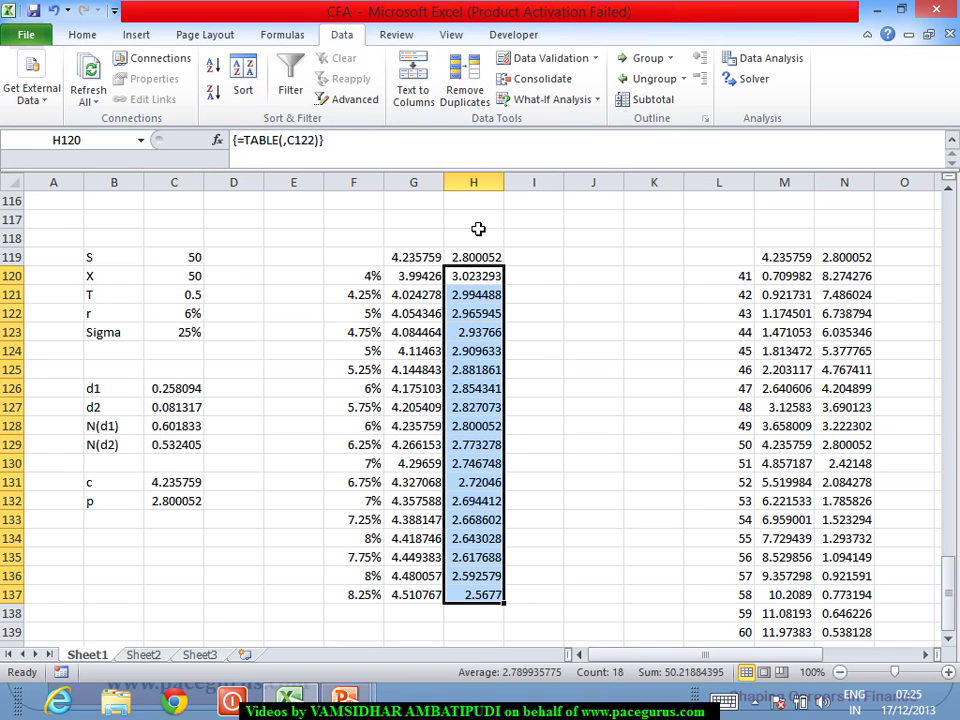
left_click(947, 641)
left_click_drag(947, 641, 947, 641)
left_click(362, 410)
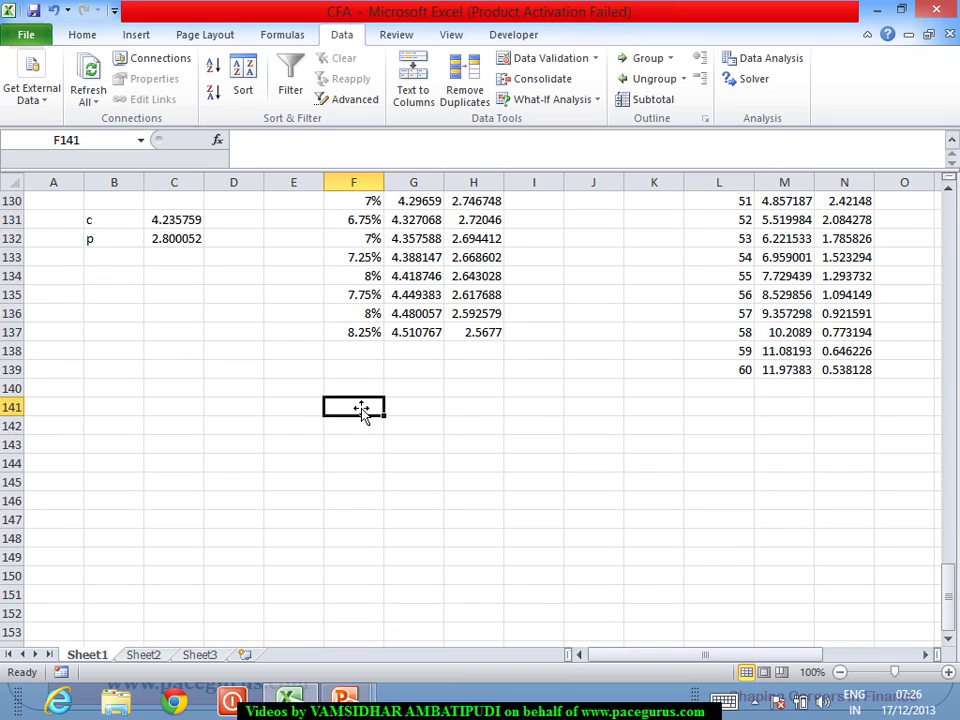
type("0.2")
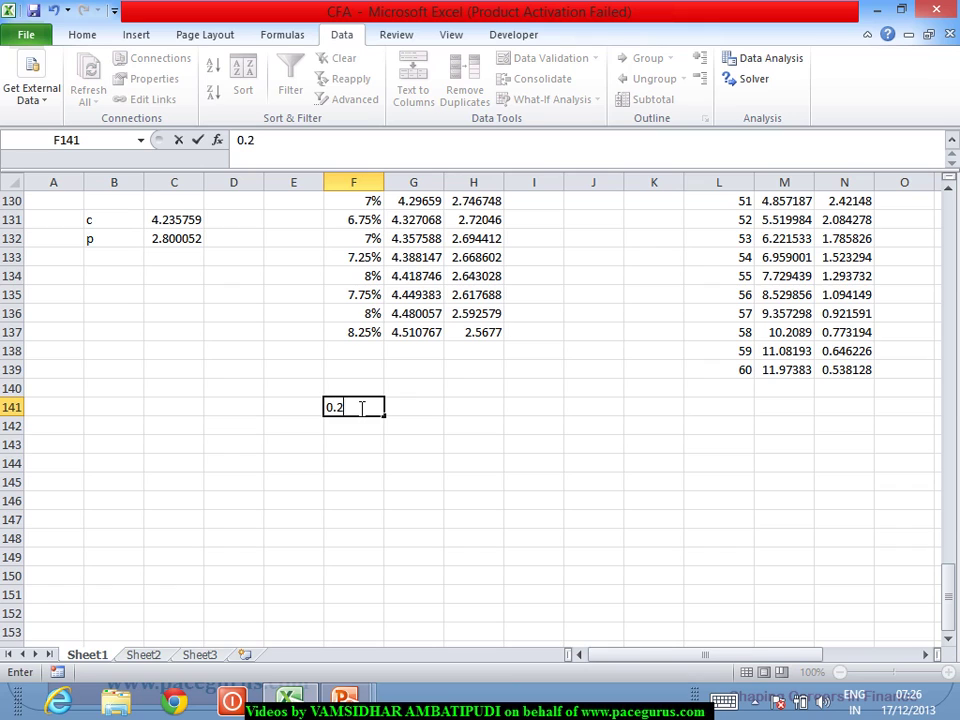
key("Return")
type("0.3")
key("Return")
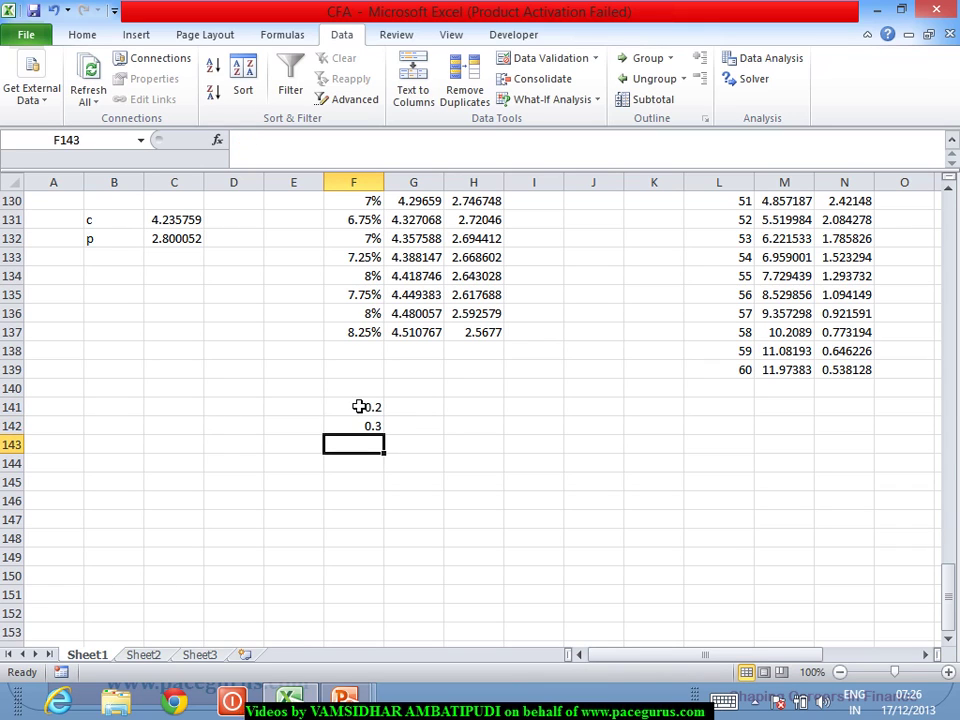
left_click_drag(359, 406, 392, 564)
Link the time-to-expiration table's header cells to the option prices, with =C131 in G140 and =C132 in H140
left_click(420, 394)
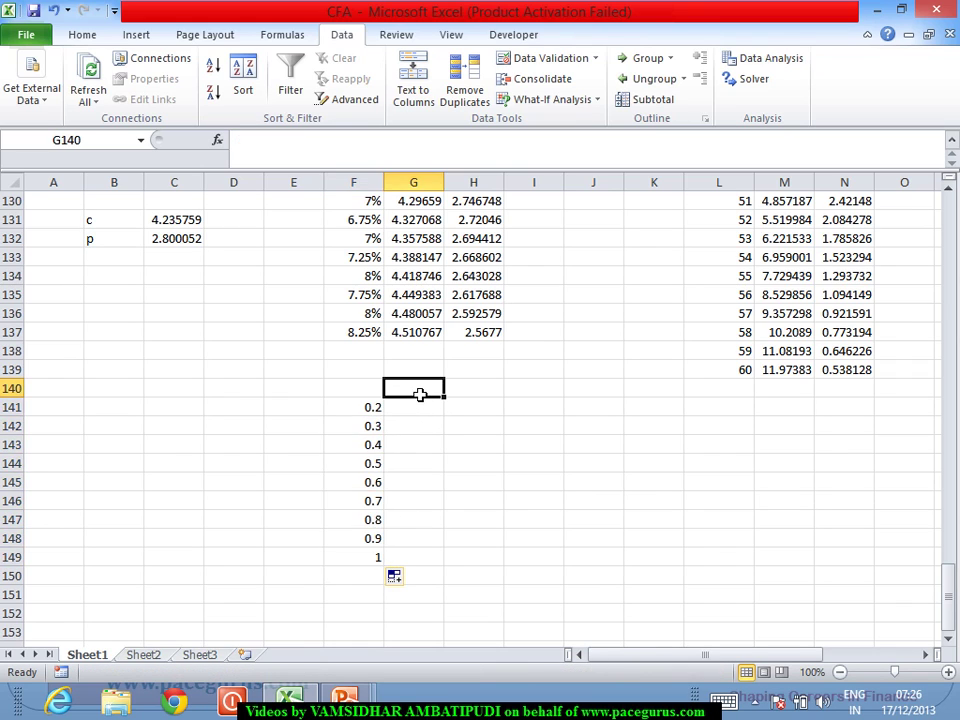
type("=")
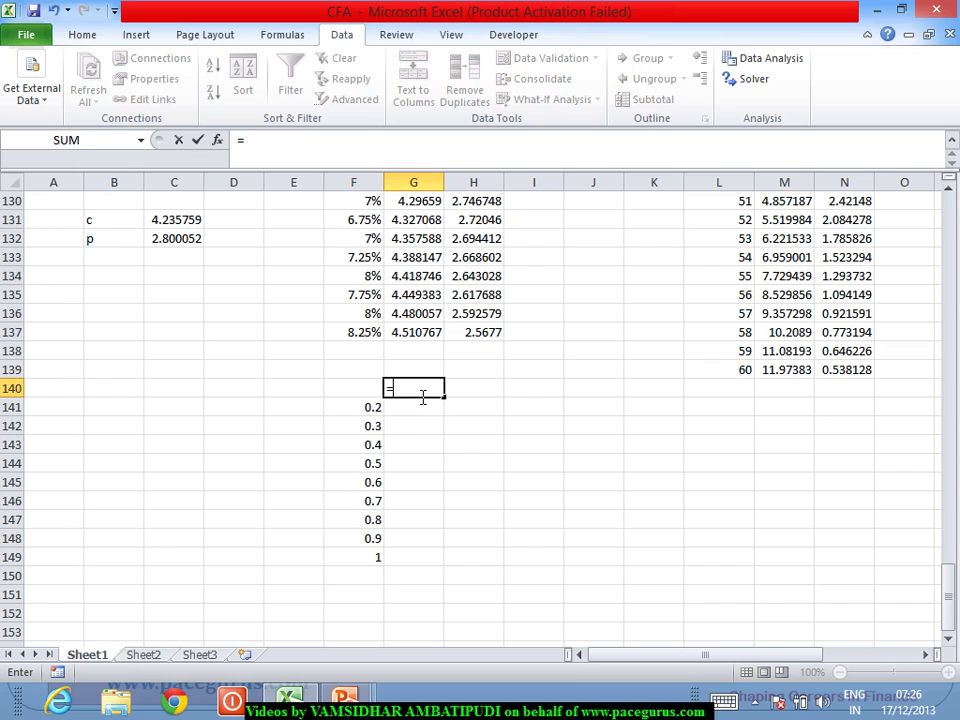
left_click(181, 222)
key("Tab")
type("=")
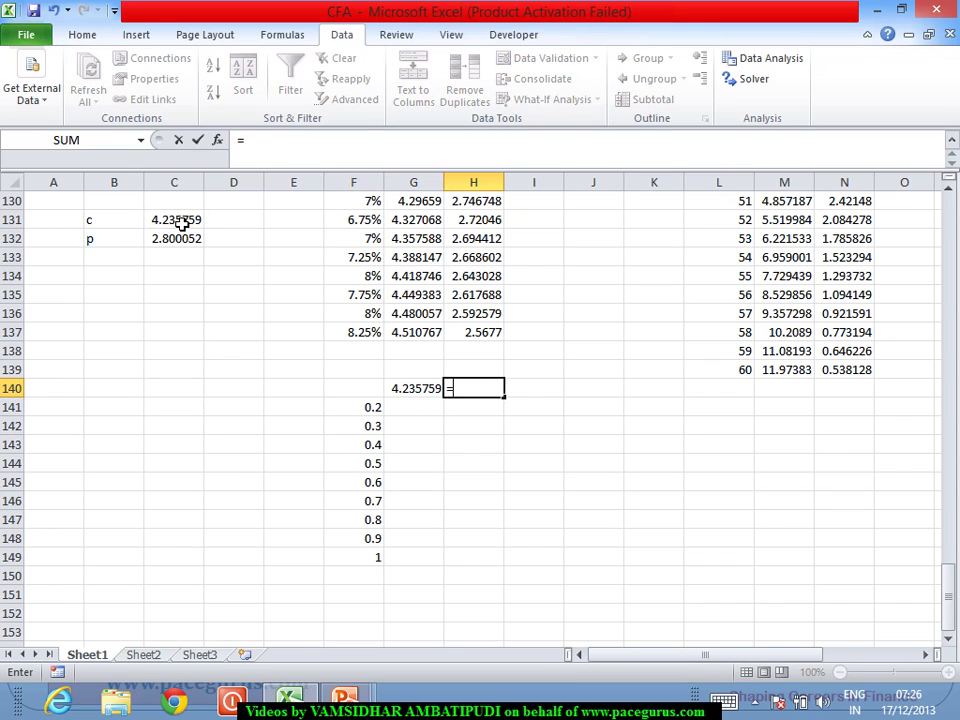
left_click(176, 238)
key("Return")
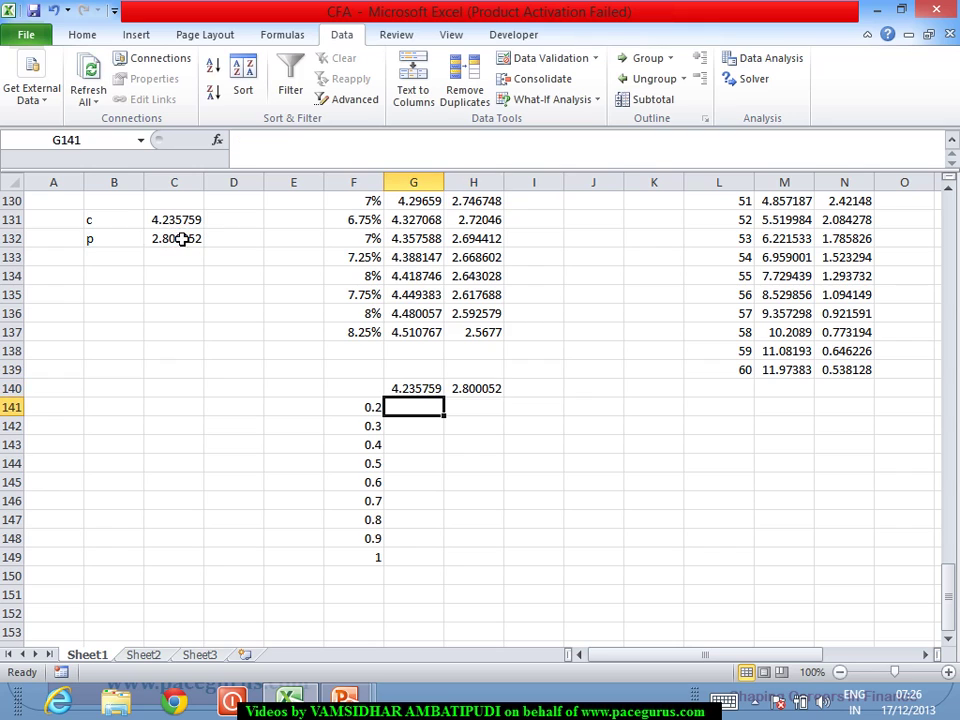
Create a one-variable data table over F140:H149 with the time to expiration in C121 as column input cell
left_click_drag(373, 388, 483, 554)
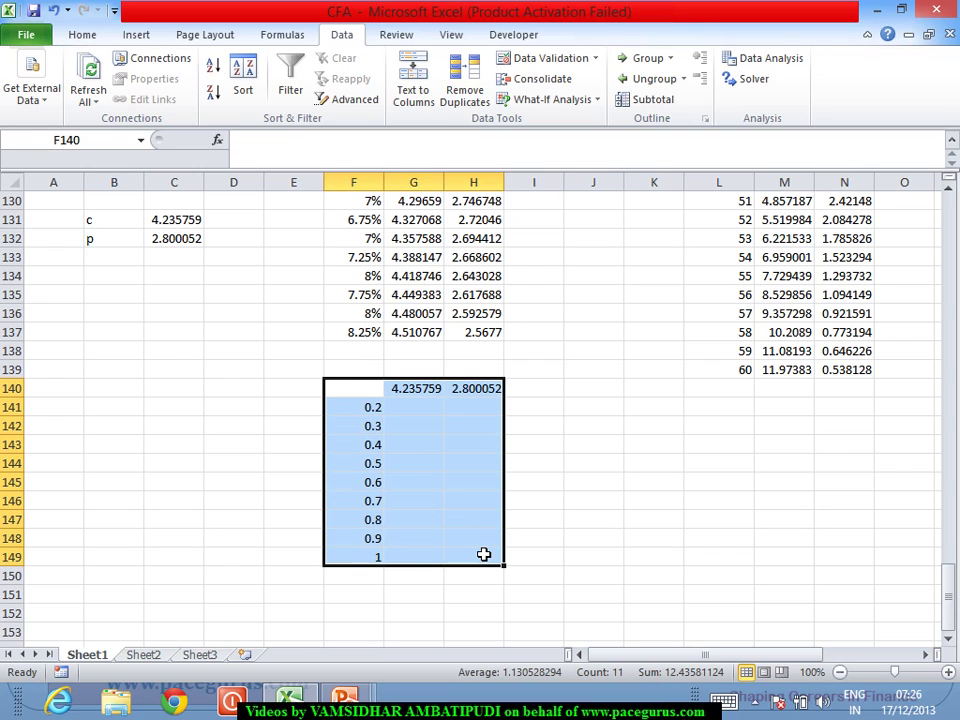
left_click(566, 100)
left_click(571, 165)
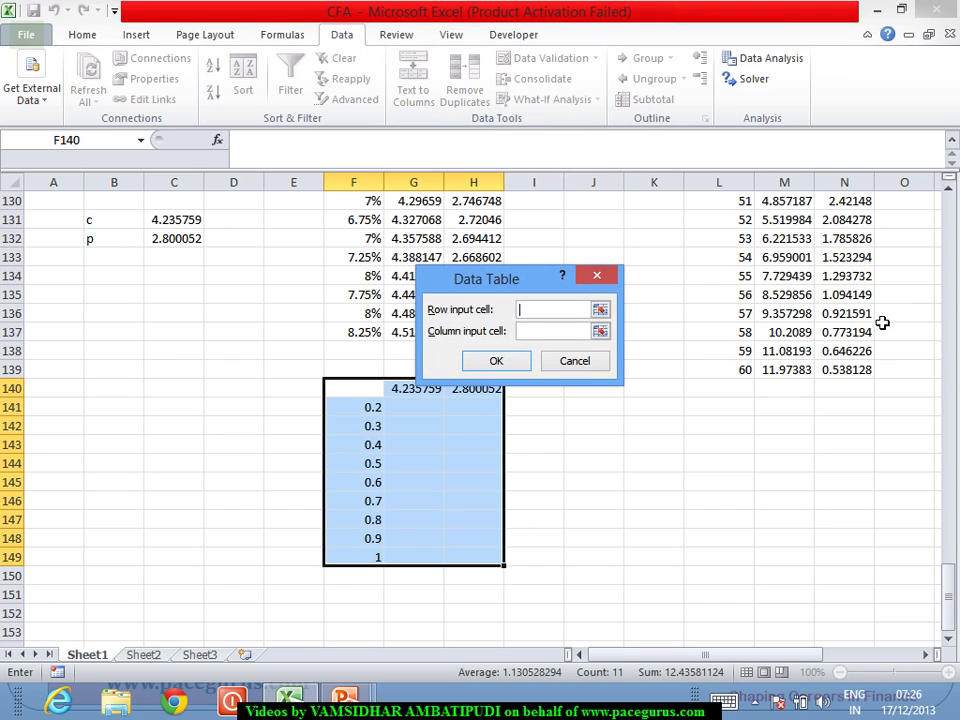
left_click(574, 332)
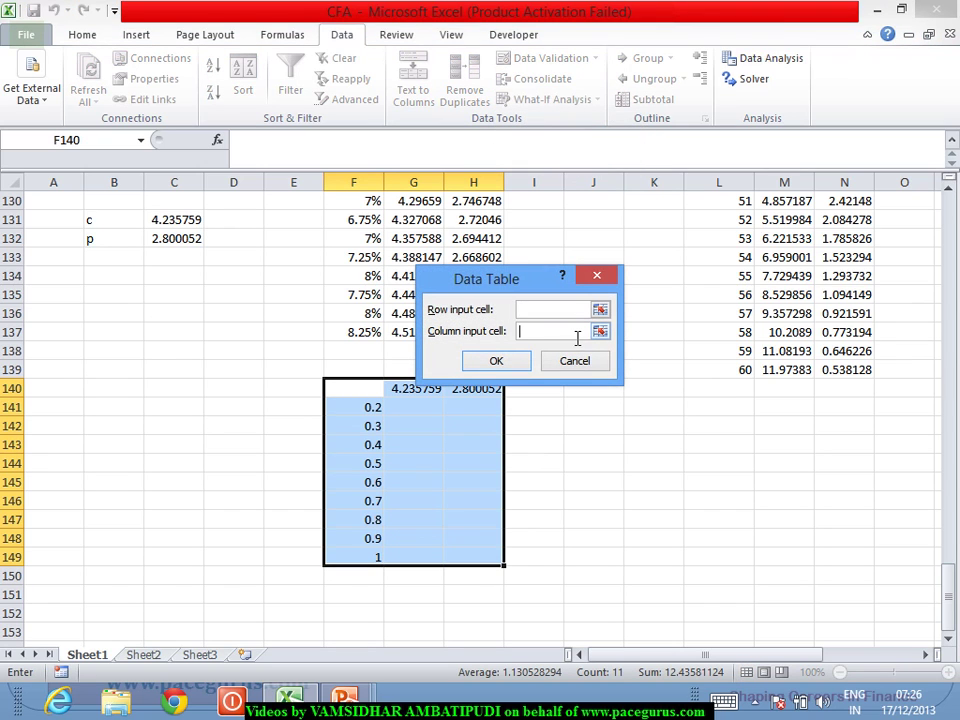
left_click_drag(948, 592, 945, 553)
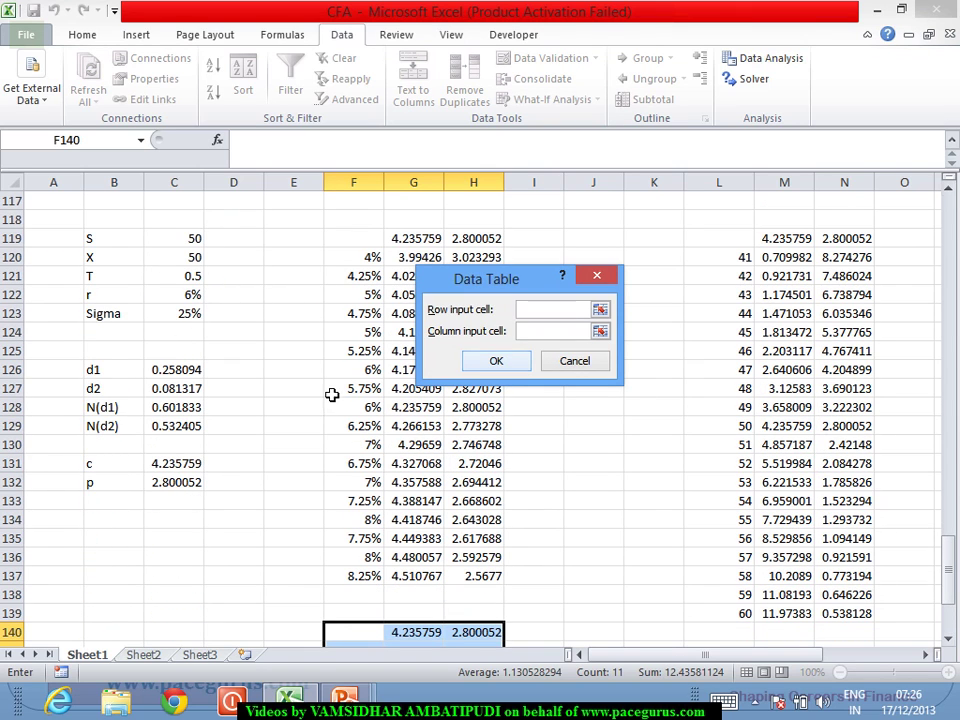
left_click(186, 277)
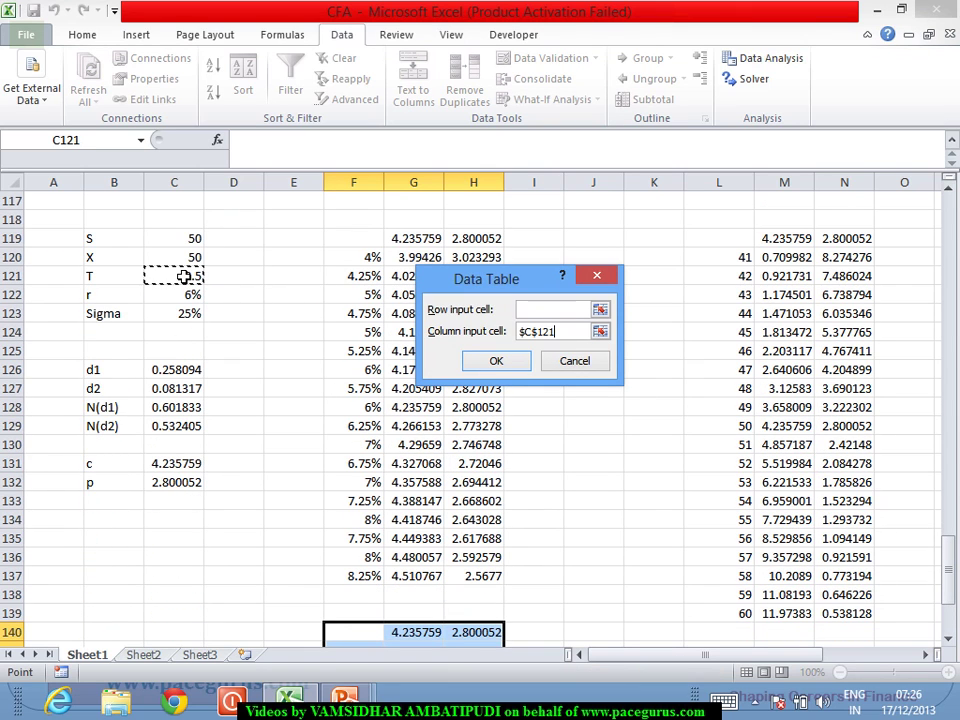
left_click(495, 362)
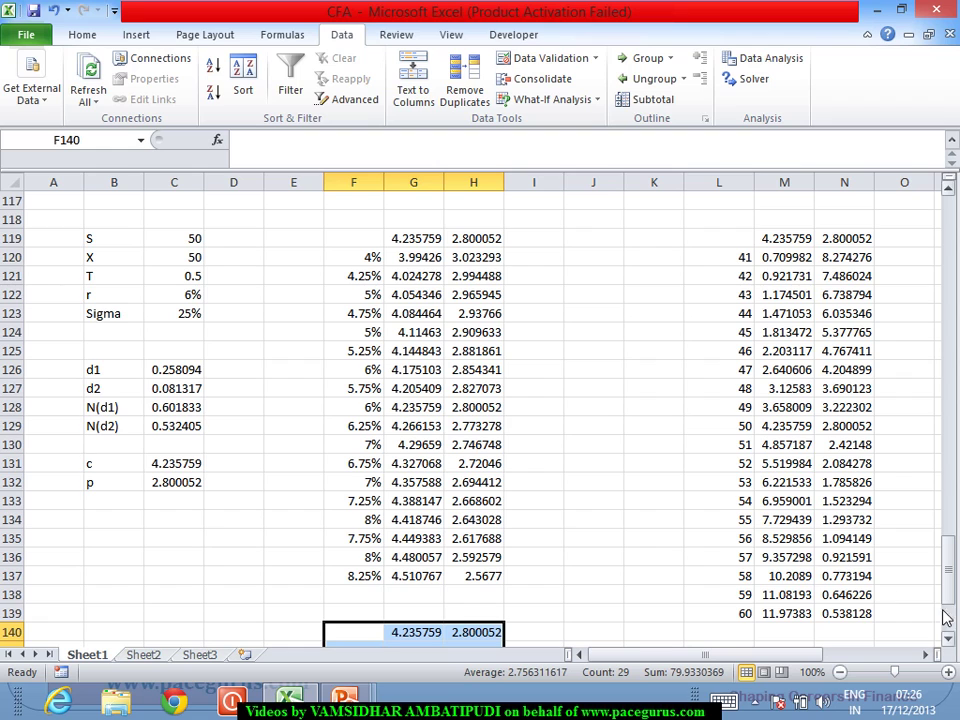
Examine how the call prices in G141:G149 and the put prices in H141:H149 respond to time to expiration
left_click(948, 639)
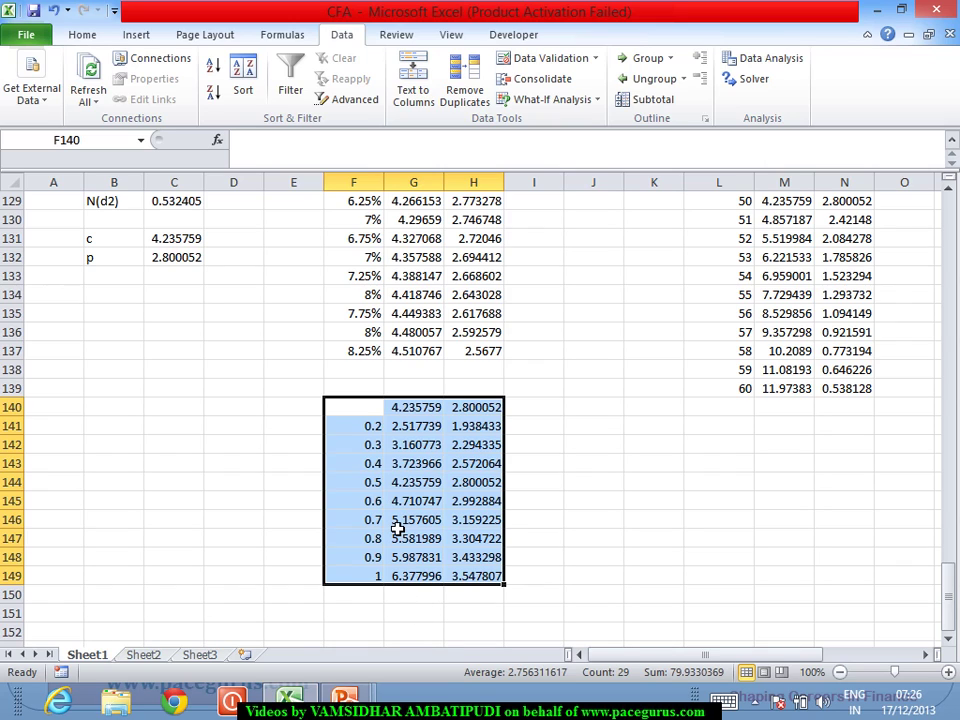
left_click(426, 577)
left_click_drag(426, 577, 416, 426)
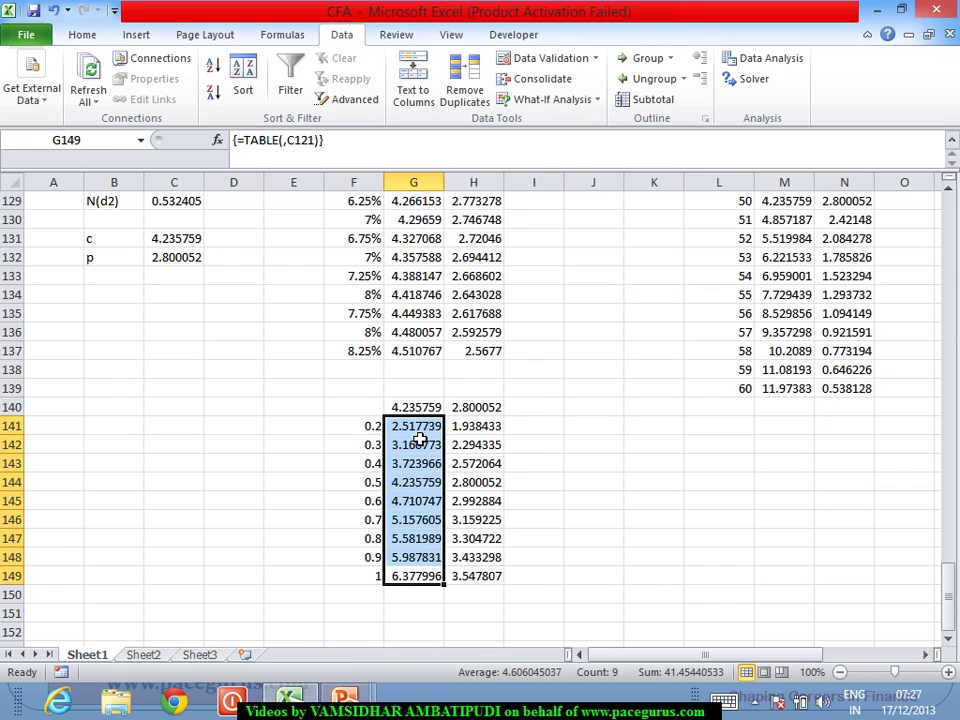
left_click_drag(480, 577, 474, 437)
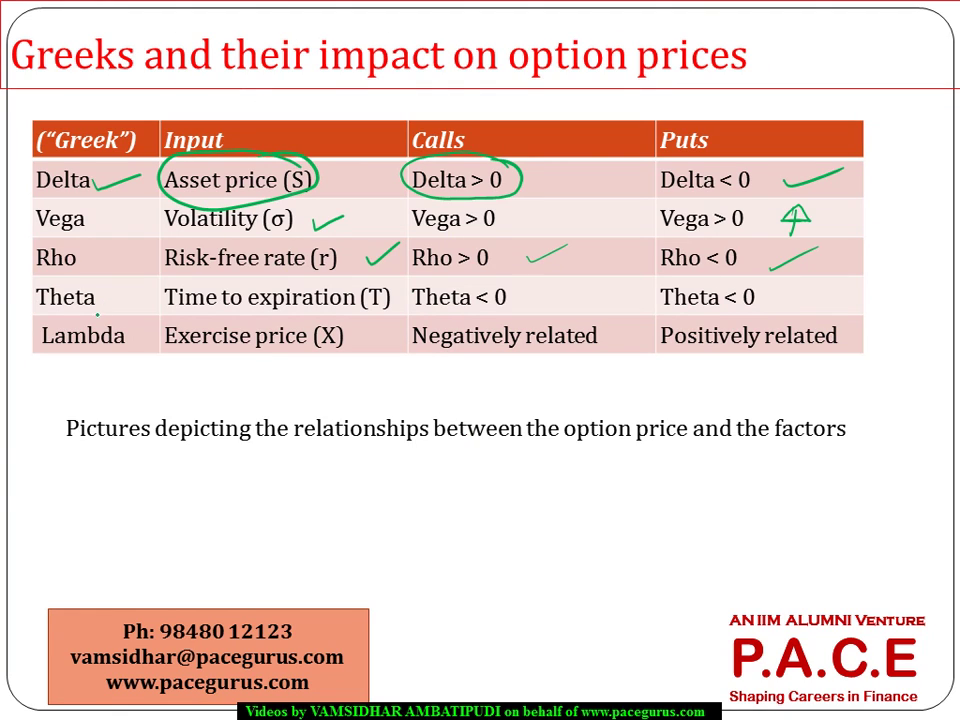
Switch to the PowerPoint Greeks slide and ink an arrow with the note "Time decay" beside Theta
mouse_move(112, 299)
left_mouse_down()
mouse_move(158, 266)
mouse_move(184, 262)
left_mouse_up()
mouse_move(145, 312)
left_mouse_down()
mouse_move(170, 296)
mouse_move(180, 325)
left_mouse_up()
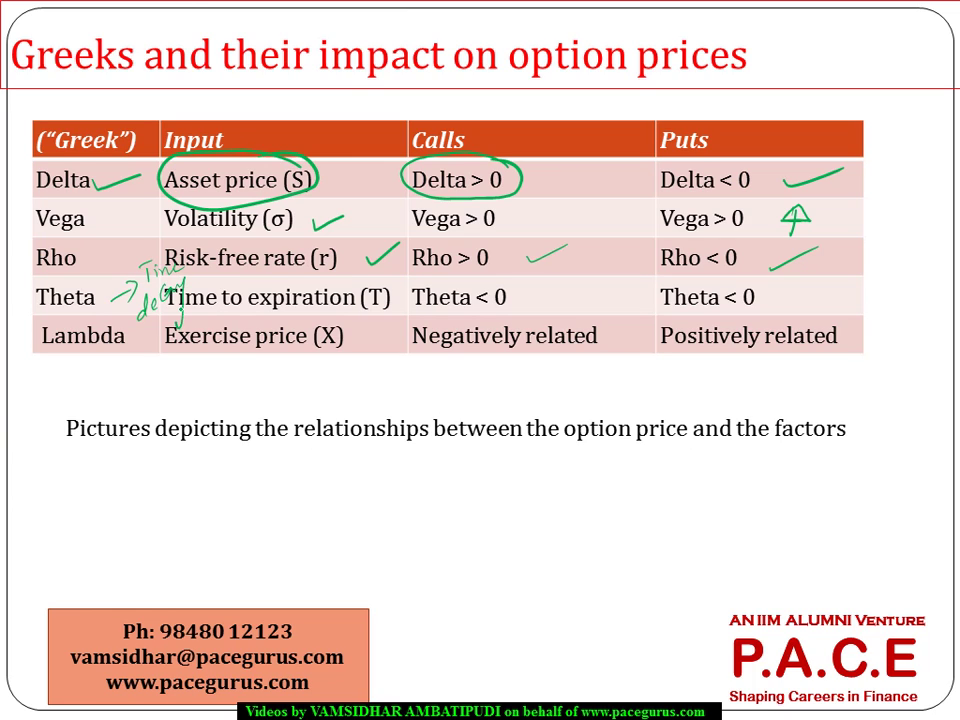
left_click_drag(193, 280, 178, 320)
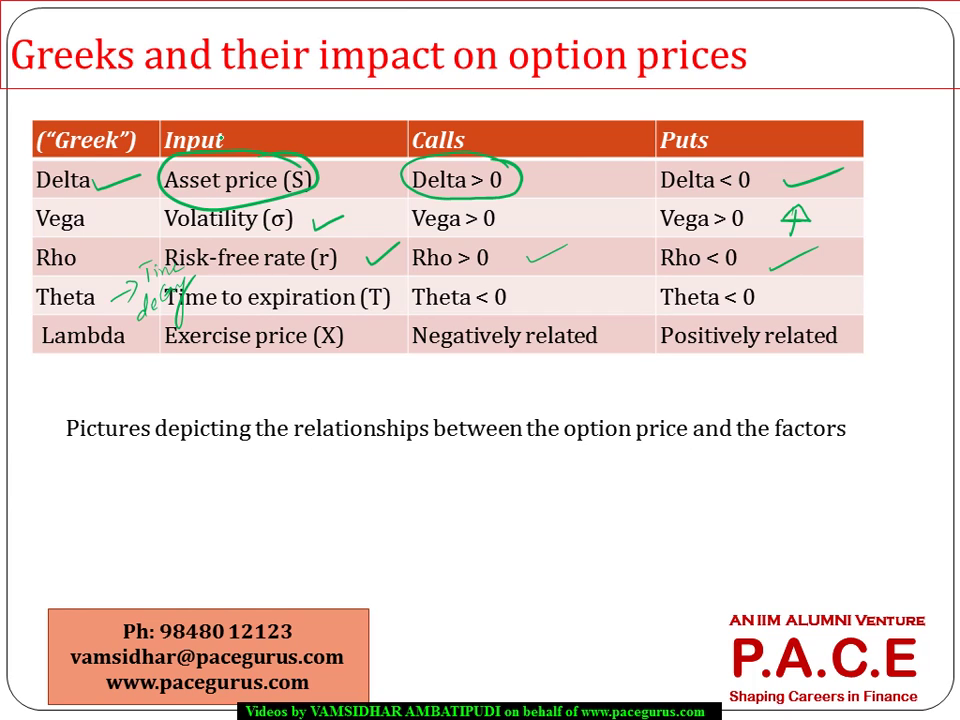
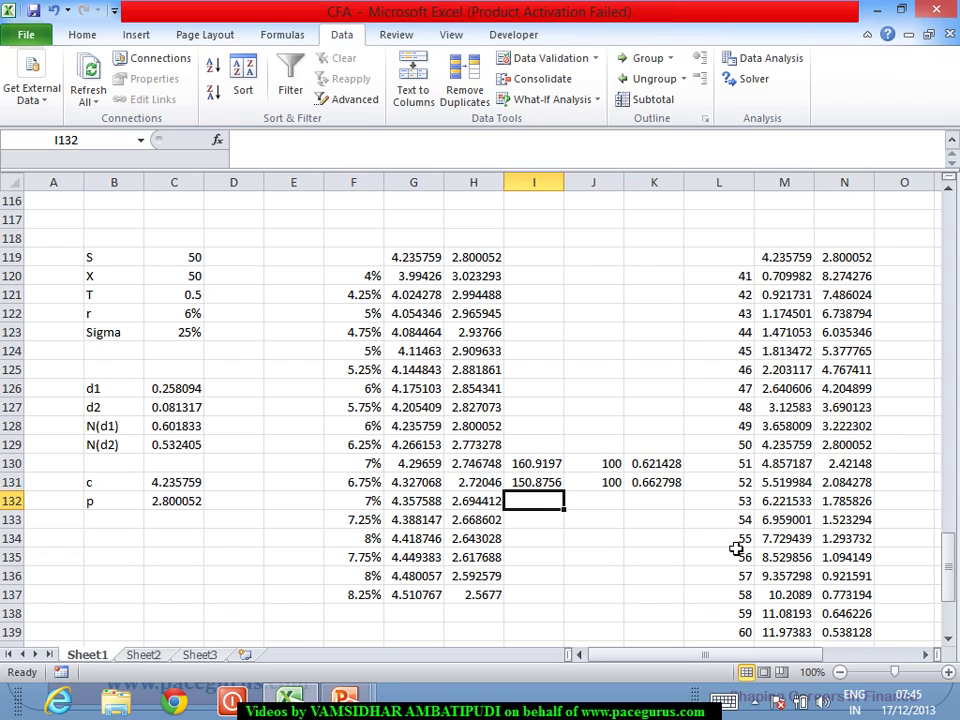
Review the volatility data table in P119:R130 on the Excel sheet and return to the Black-Scholes inputs
left_click(927, 655)
left_click(927, 655)
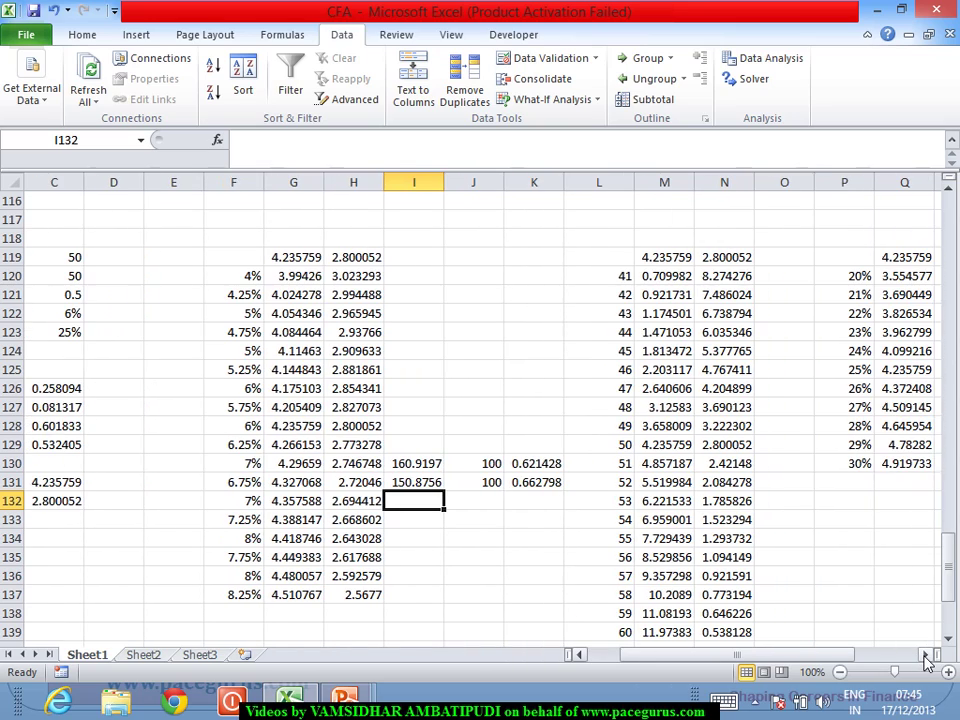
left_click(927, 655)
left_click(927, 655)
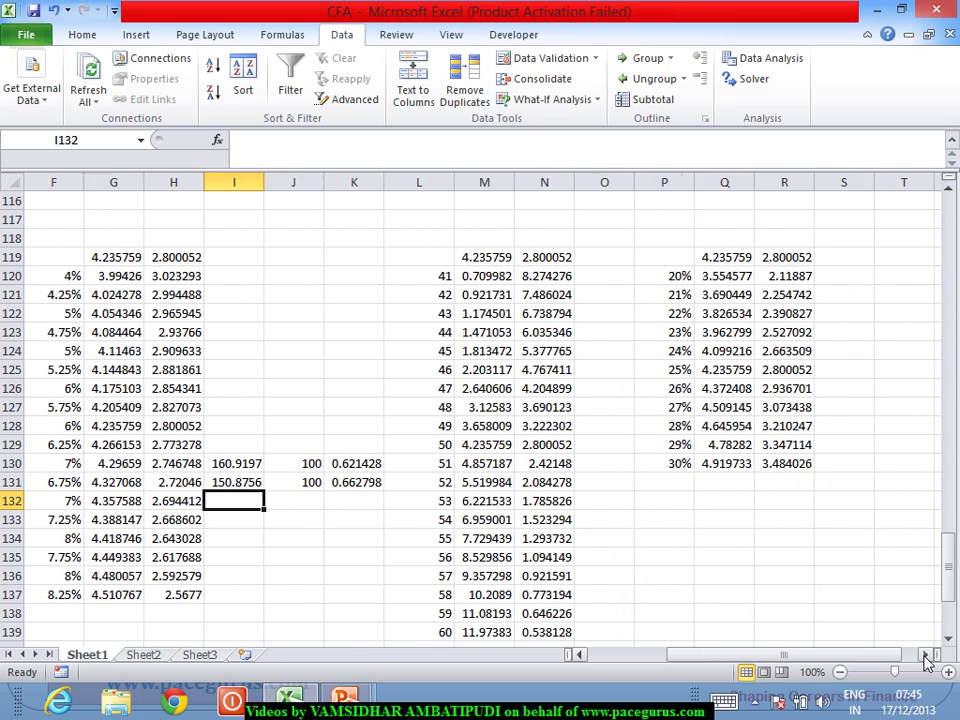
left_click(927, 655)
left_click(927, 655)
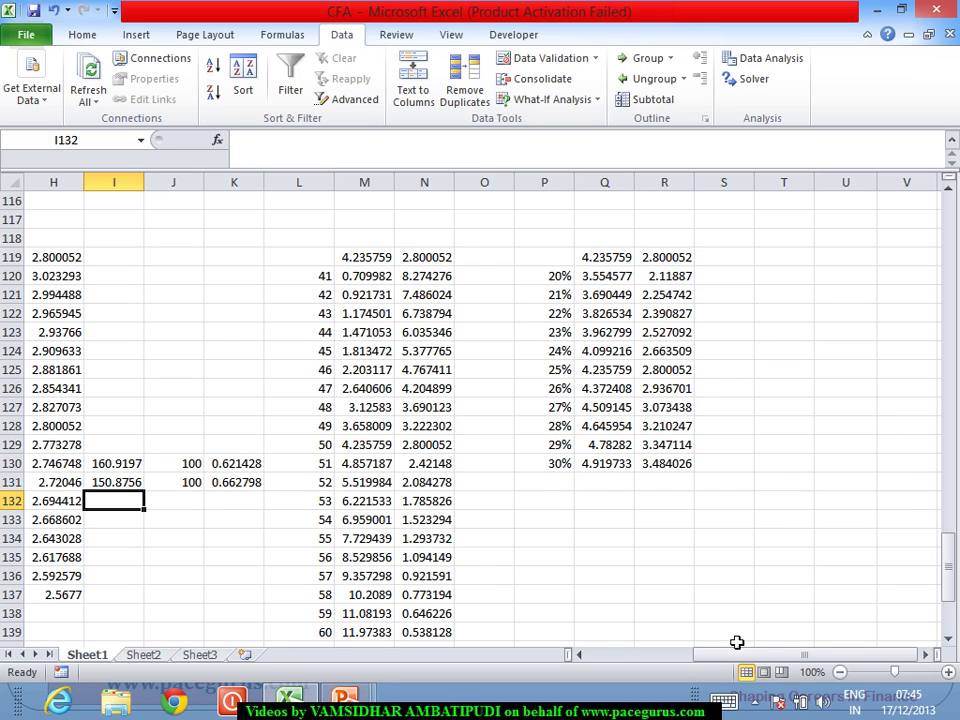
left_click_drag(729, 656, 636, 658)
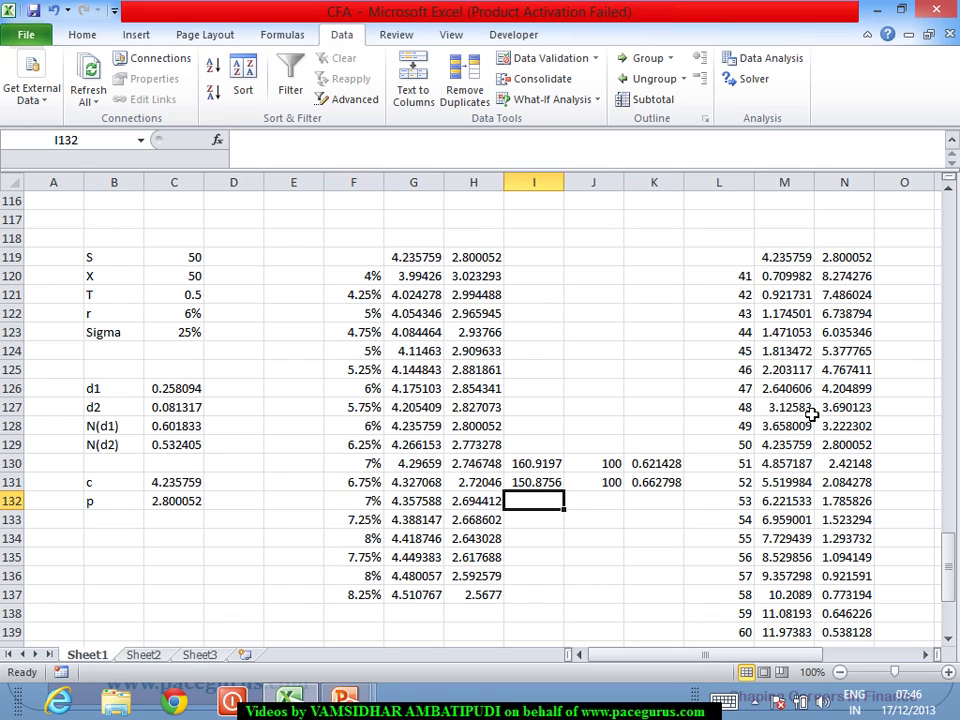
Calculate in K128 the call price change between asset prices 50 and 51 with =M130-M129
left_click(772, 452)
left_click_drag(772, 452, 772, 470)
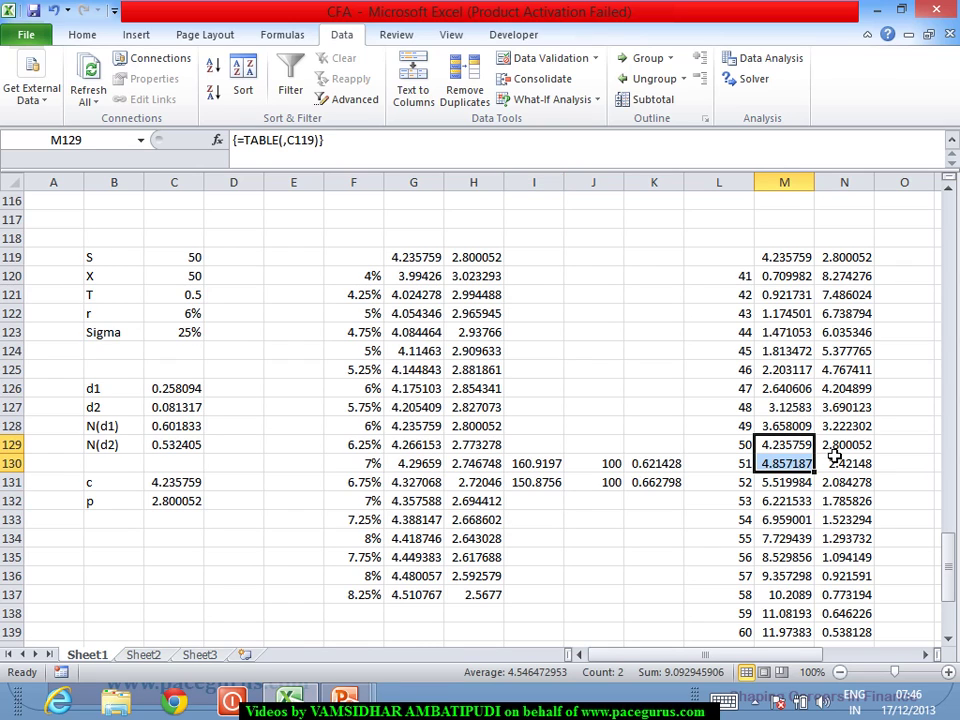
left_click(676, 431)
type("=")
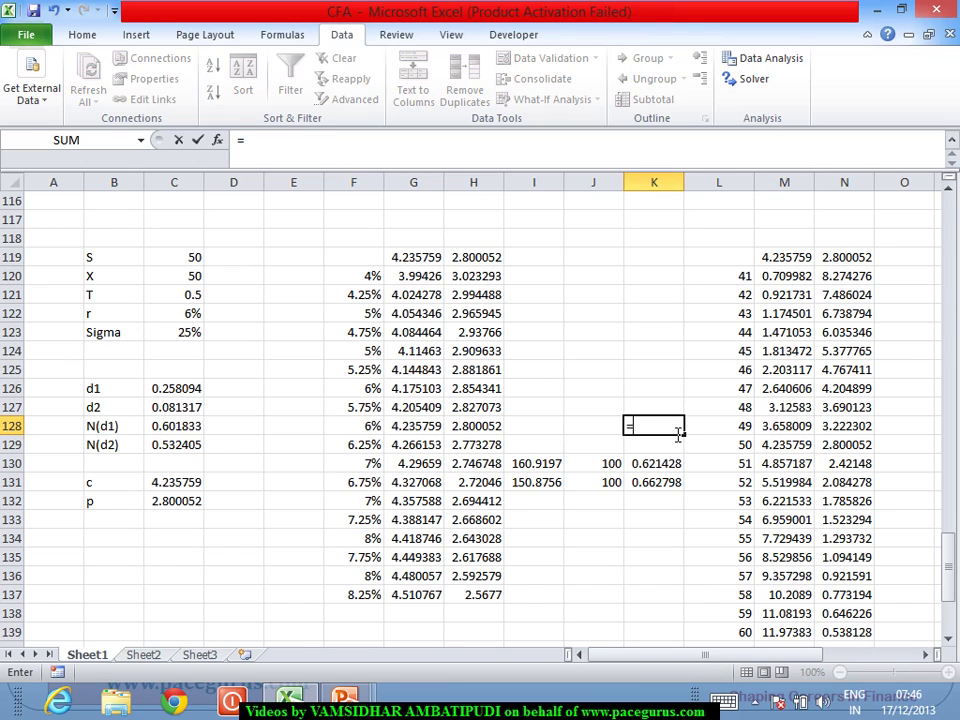
left_click(777, 466)
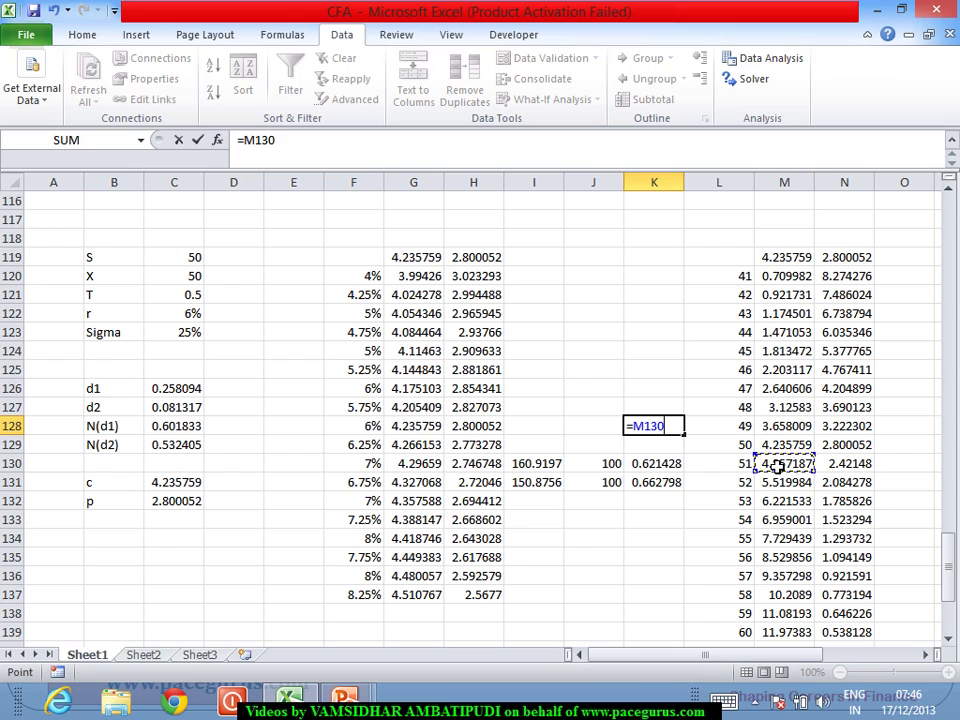
type("-")
left_click(783, 447)
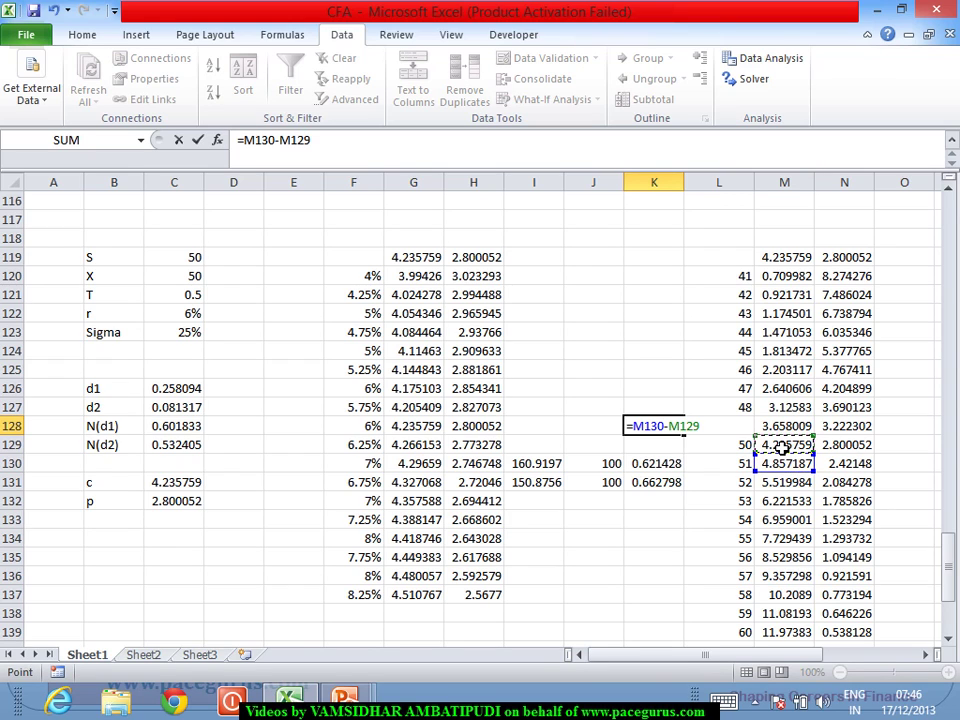
key("Return")
left_click(643, 427)
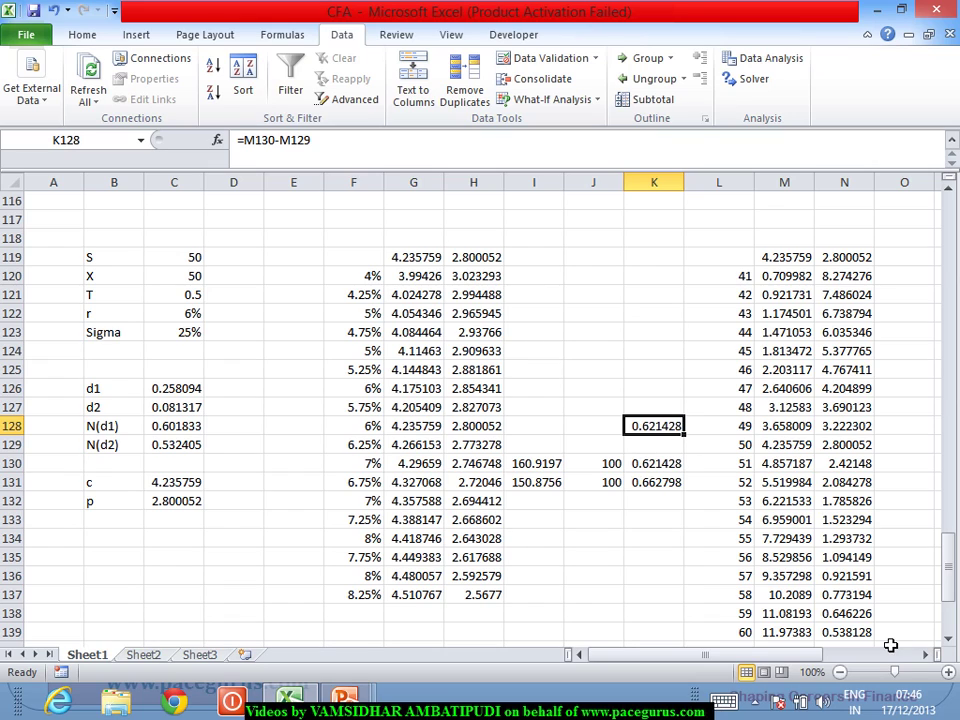
Fill column K from K142 downward with asset prices starting at 41 and 42 and rising in steps of 1
left_click(946, 644)
left_click(946, 644)
left_click(946, 644)
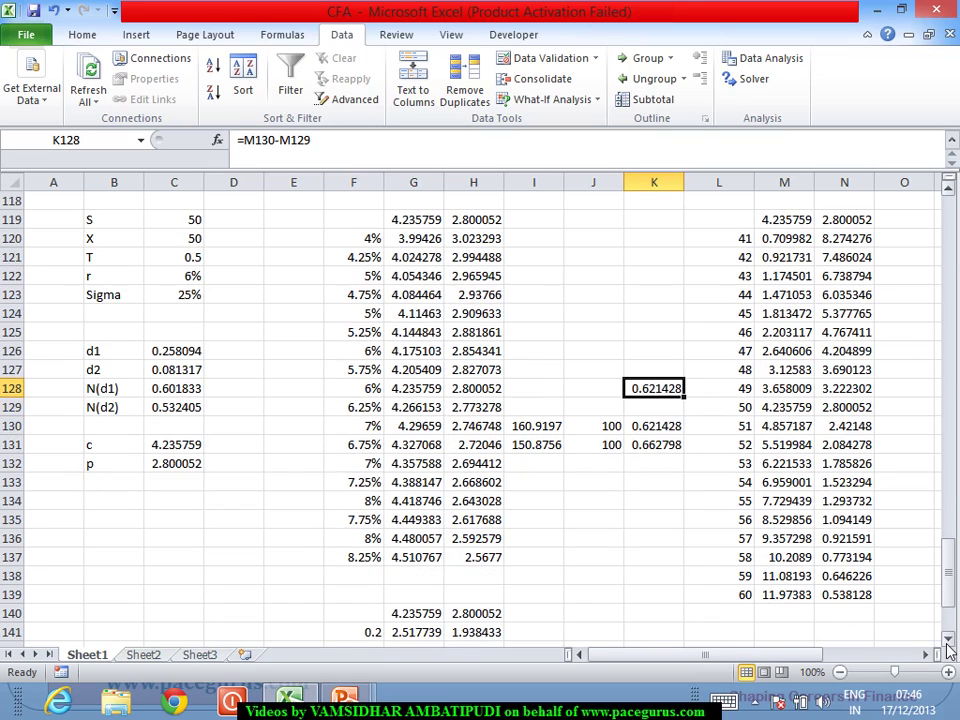
left_click(946, 644)
left_click(946, 644)
left_click(946, 644)
left_click(946, 644)
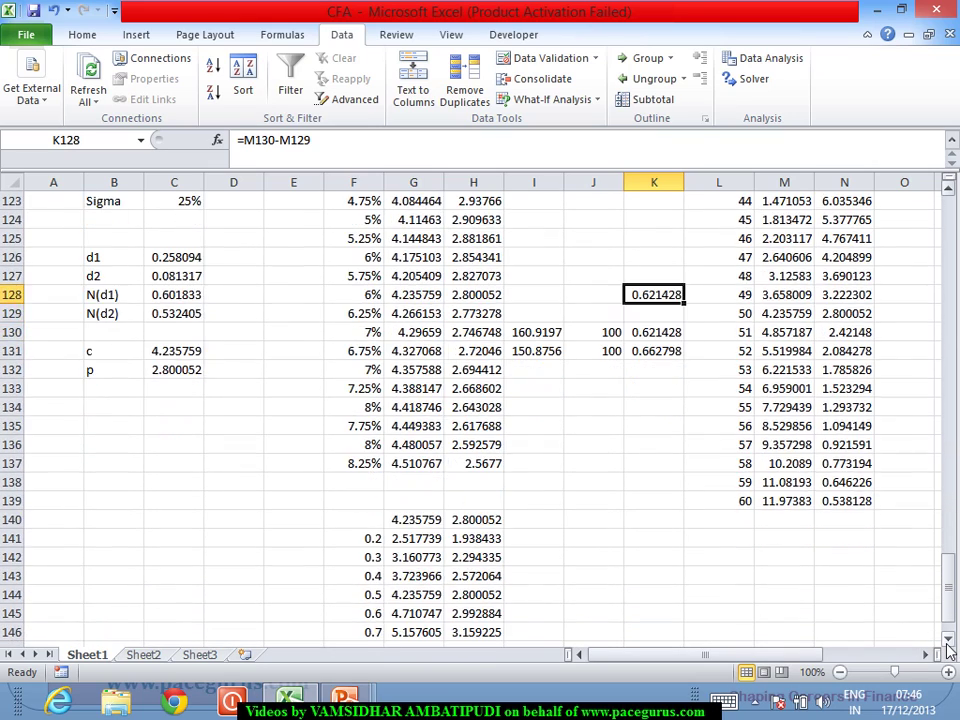
left_click(946, 644)
left_click(946, 644)
left_click(946, 644)
left_click(946, 644)
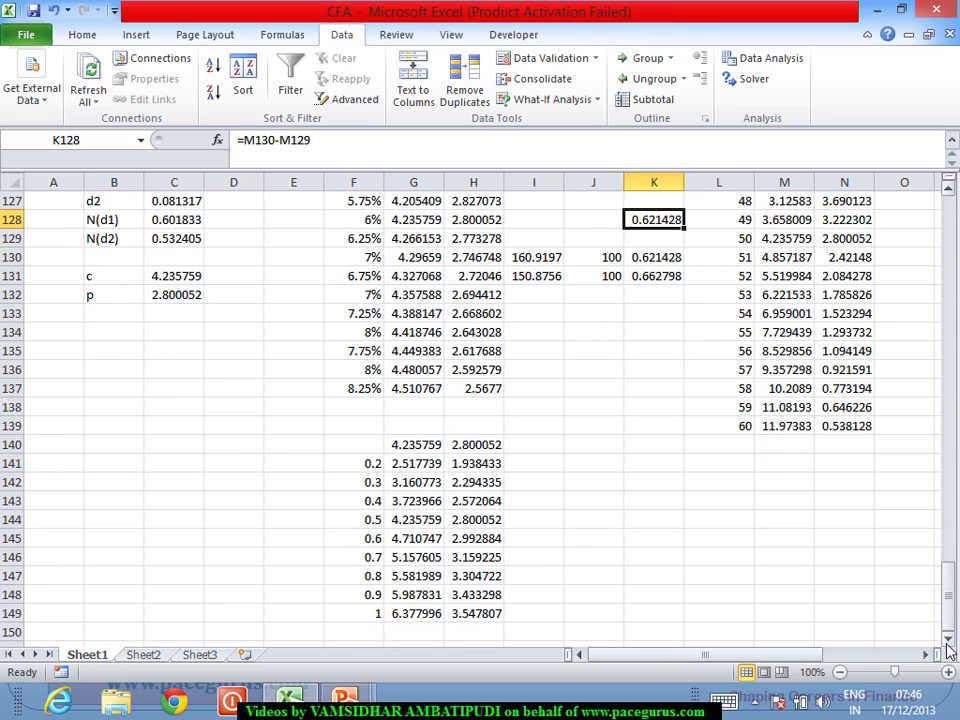
left_click(637, 490)
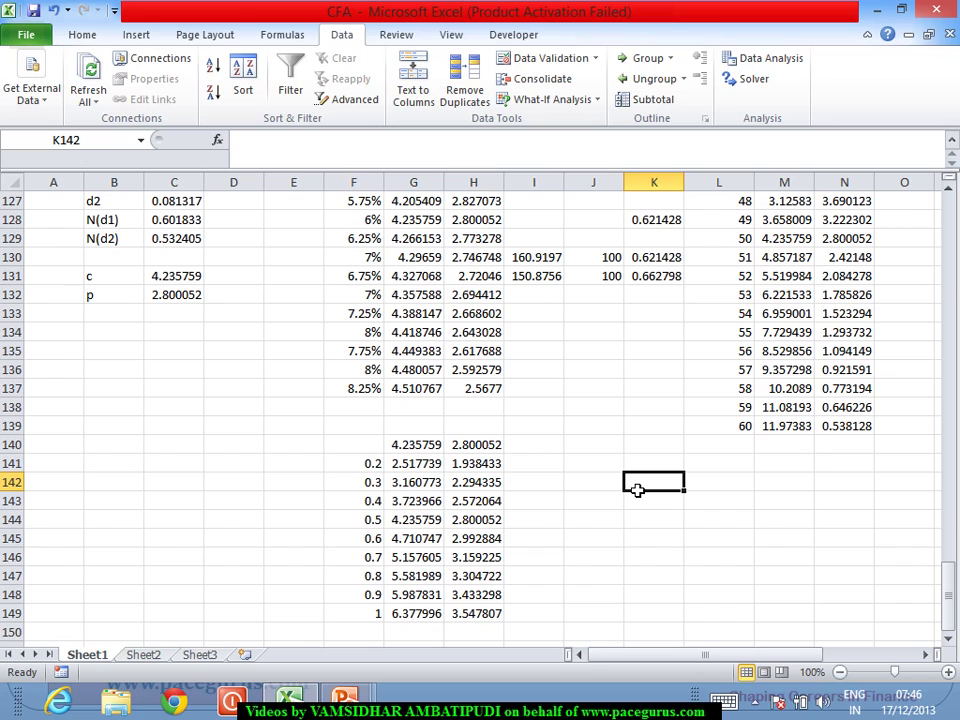
left_click_drag(950, 572, 952, 545)
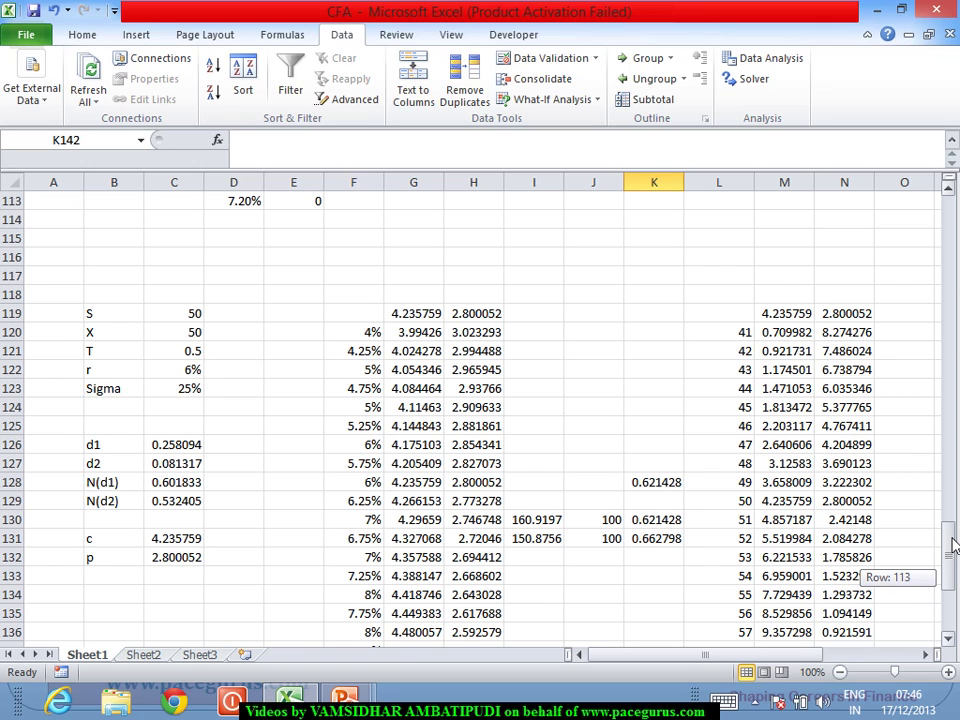
mouse_move(952, 545)
left_mouse_down()
mouse_move(952, 519)
mouse_move(952, 542)
left_mouse_up()
type("41")
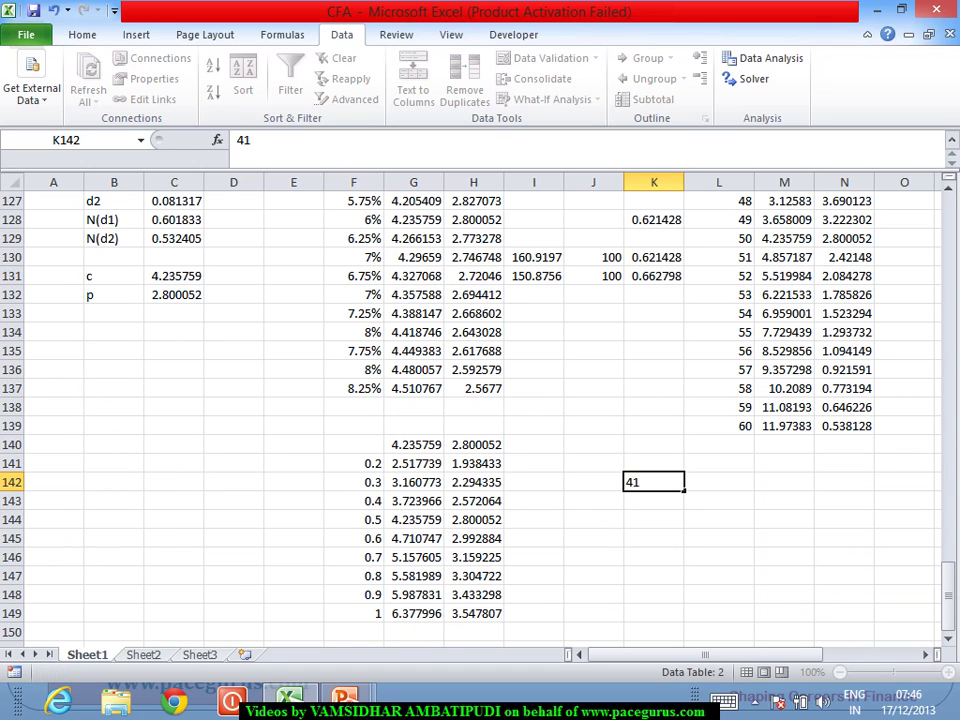
key("Return")
type("42")
key("Return")
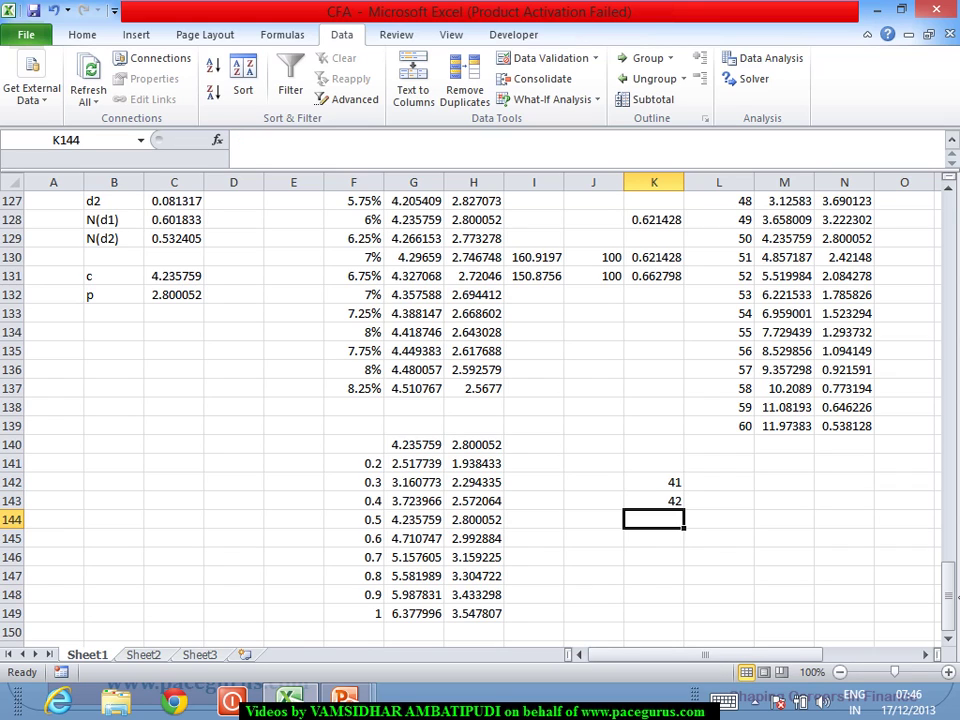
mouse_move(673, 485)
left_mouse_down()
mouse_move(673, 533)
mouse_move(671, 506)
mouse_move(692, 520)
mouse_move(709, 570)
mouse_move(709, 626)
mouse_move(707, 600)
mouse_move(696, 603)
mouse_move(677, 458)
mouse_move(677, 491)
left_mouse_up()
left_click_drag(951, 588, 949, 561)
Link L141 above the new asset price list to the call price difference with =K128
left_click(723, 320)
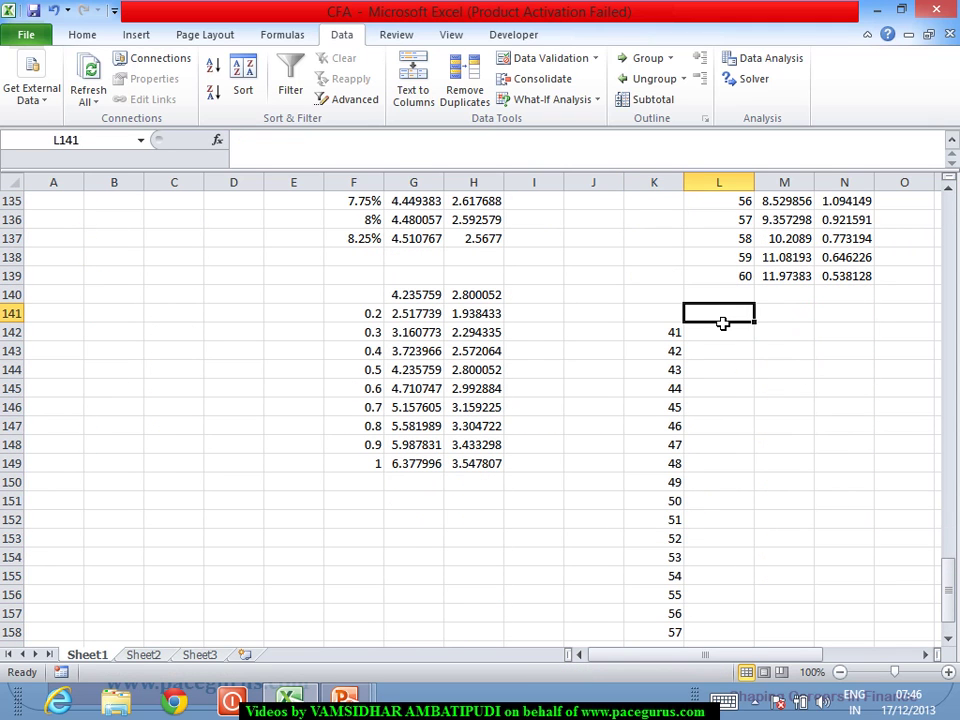
type("=")
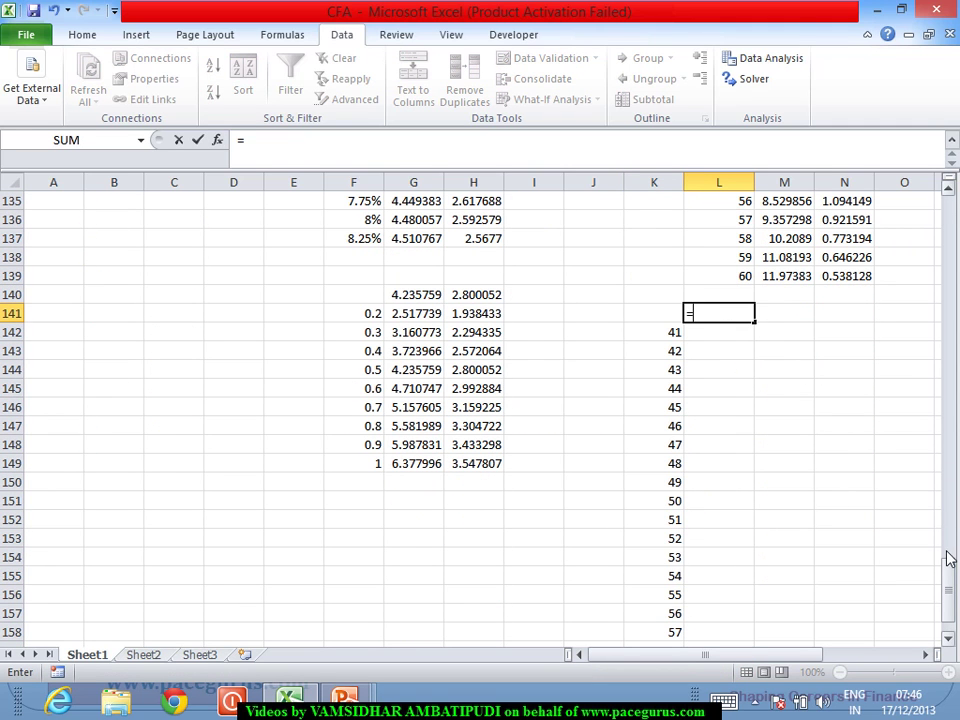
left_click_drag(951, 570, 949, 553)
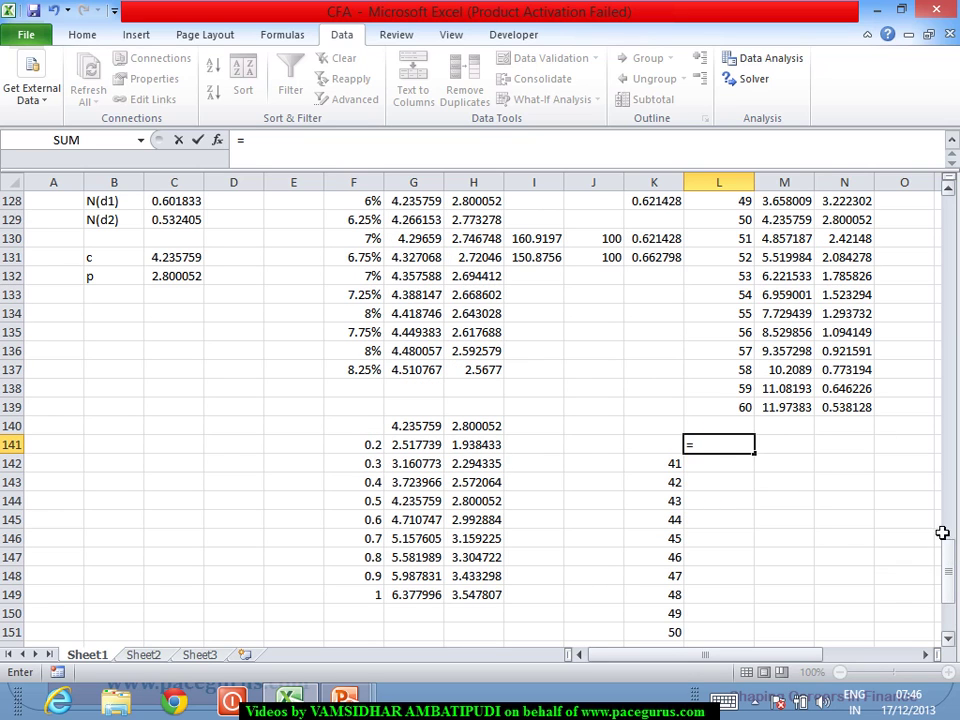
left_click(668, 204)
key("Return")
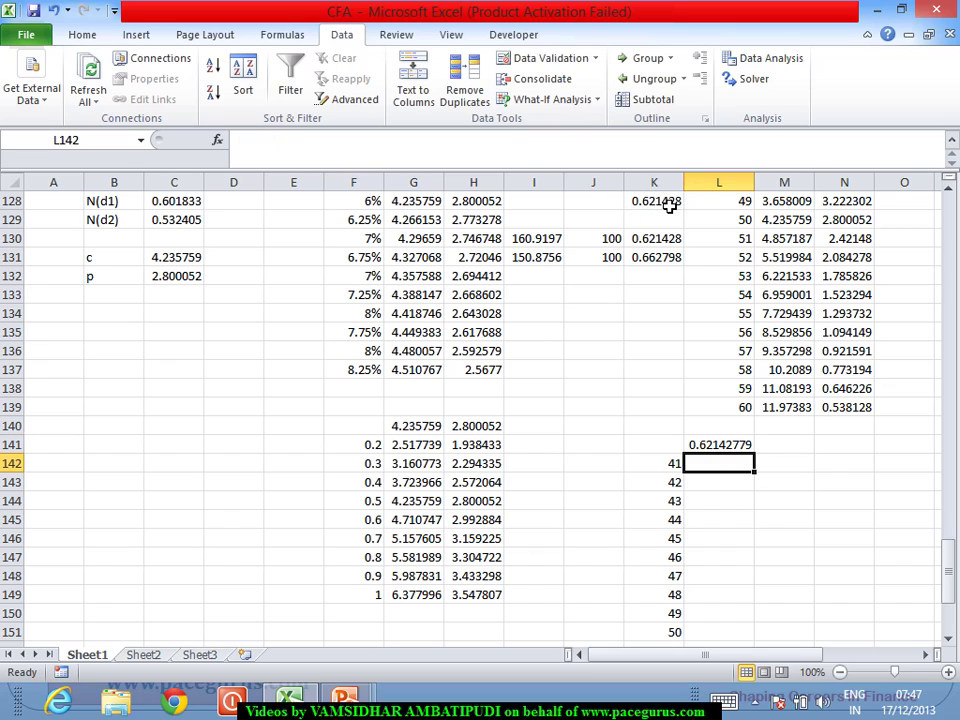
Calculate in M141 the put price change between asset prices 50 and 51 with =(N130-N129)
left_click(789, 452)
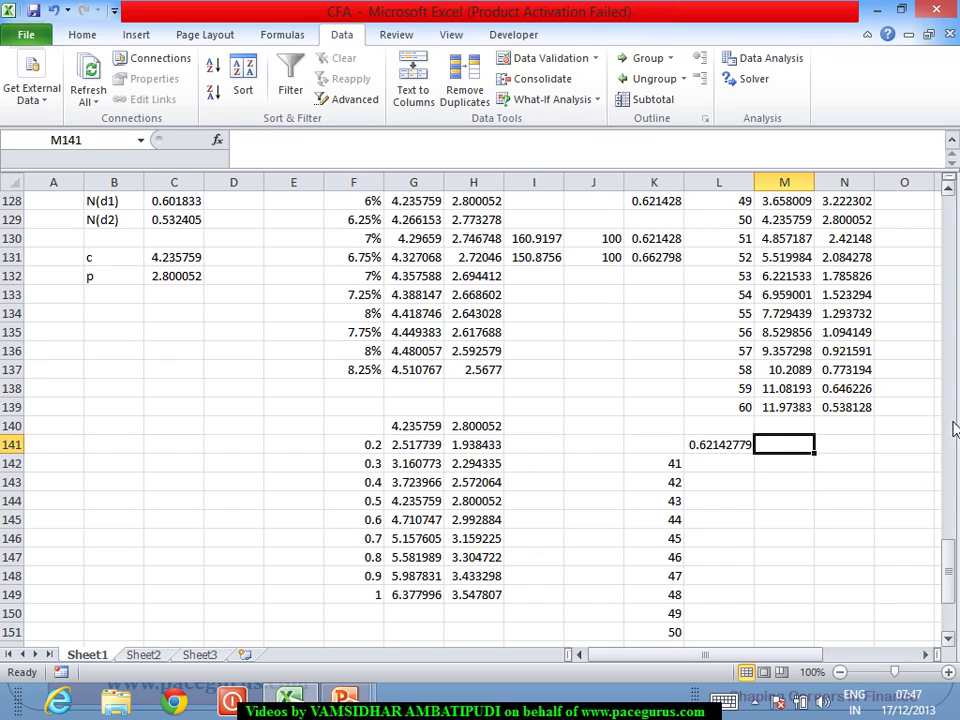
left_click_drag(951, 574, 951, 561)
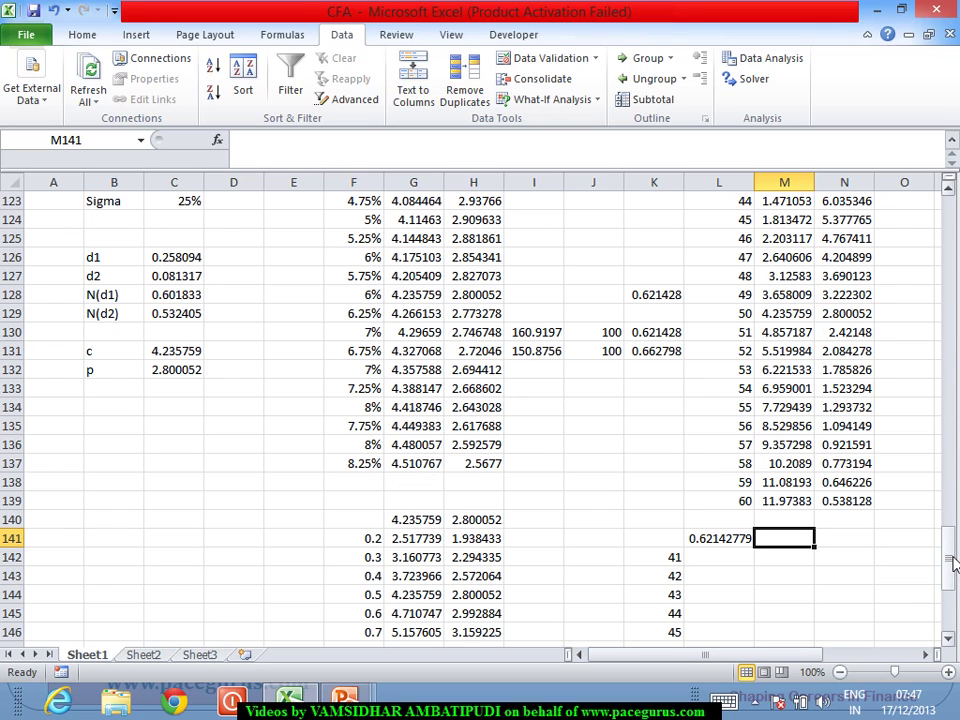
type("=(")
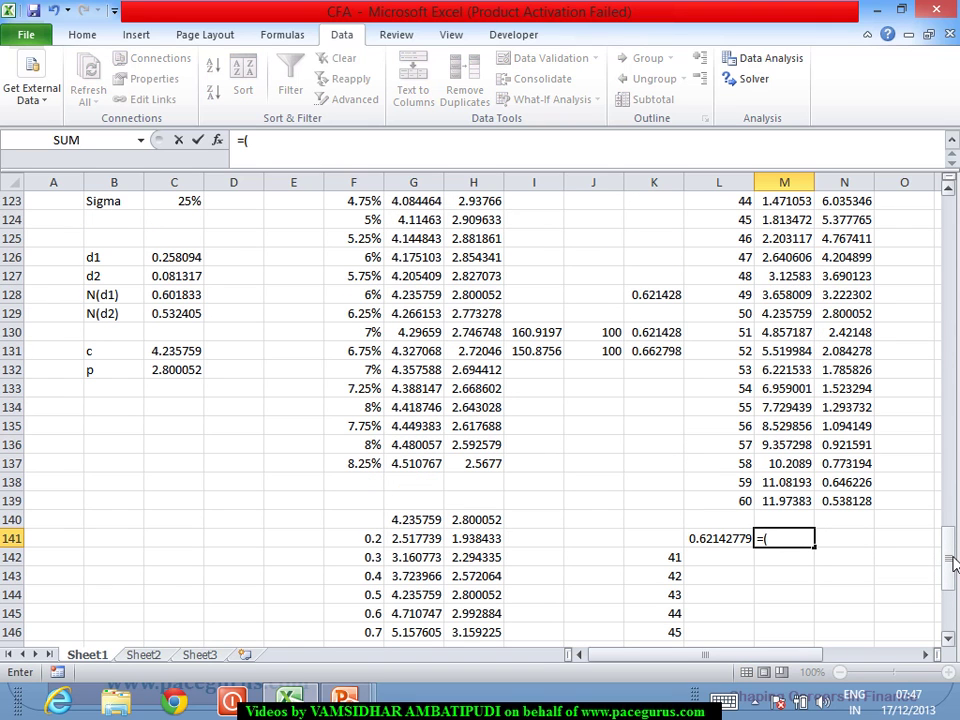
left_click(855, 336)
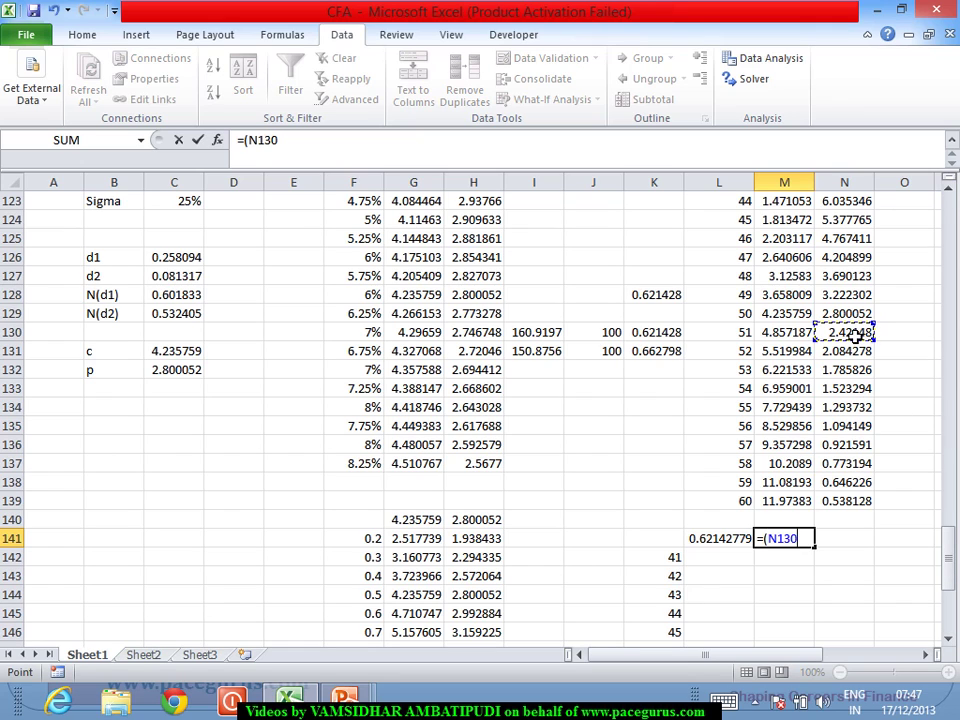
type("-")
left_click(845, 315)
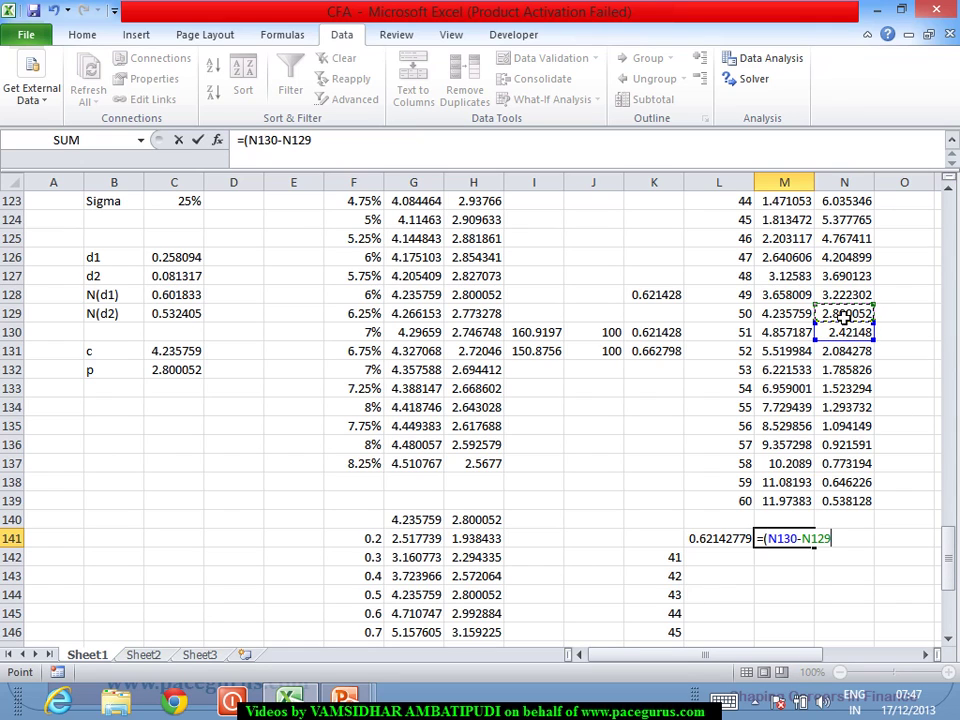
type(")")
key("Return")
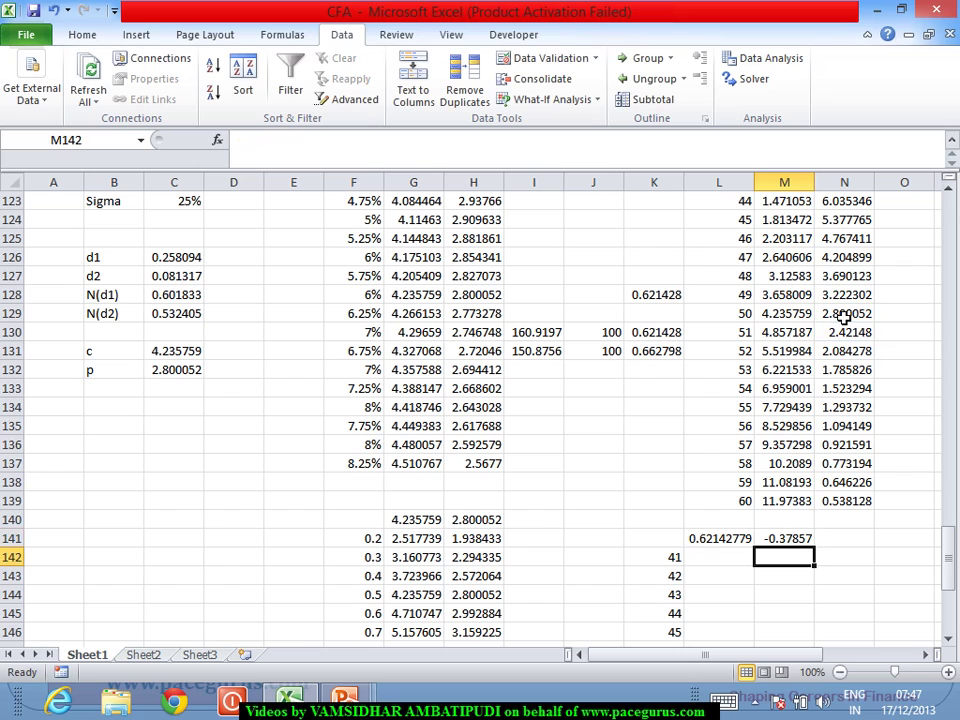
Create a one-variable data table over K141:M161 using asset price S in C119 as the column input cell
left_click(949, 638)
left_click_drag(949, 638, 949, 638)
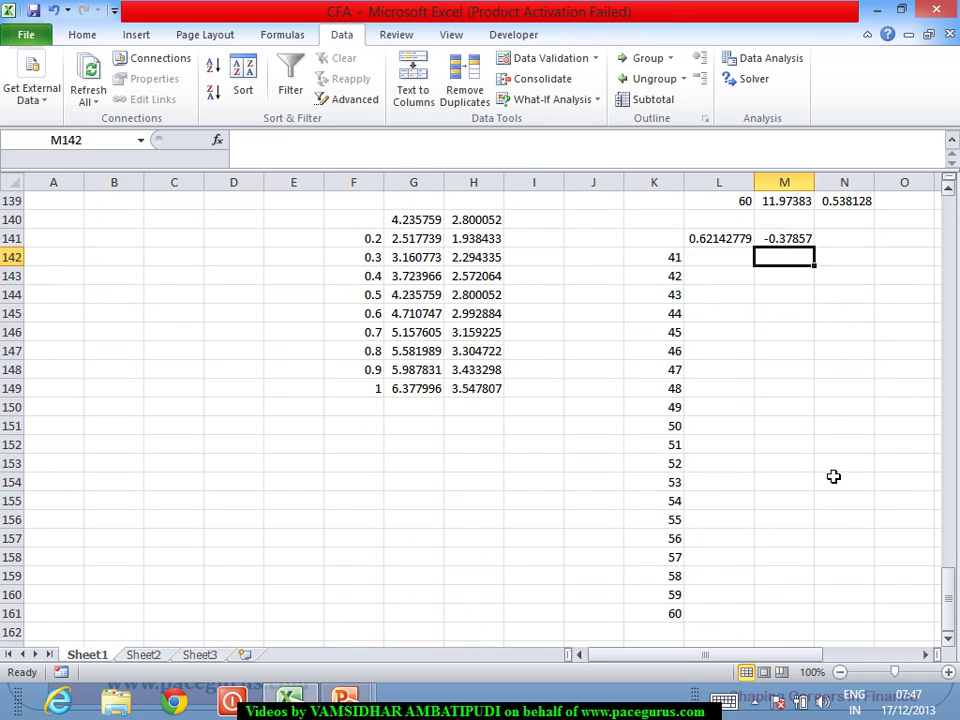
left_click_drag(654, 242, 804, 611)
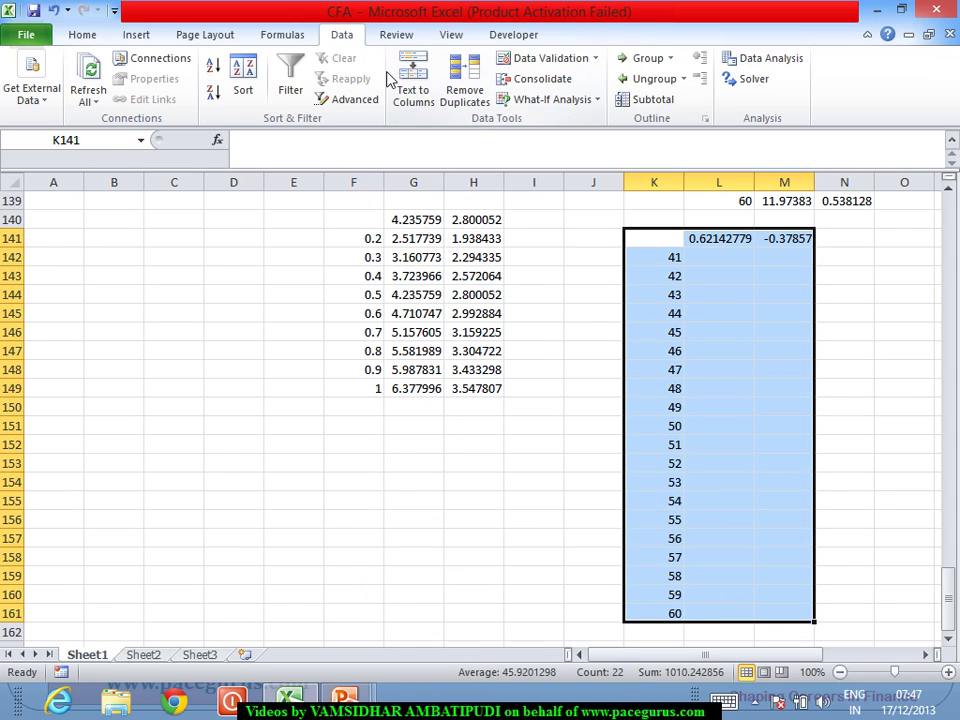
left_click(535, 103)
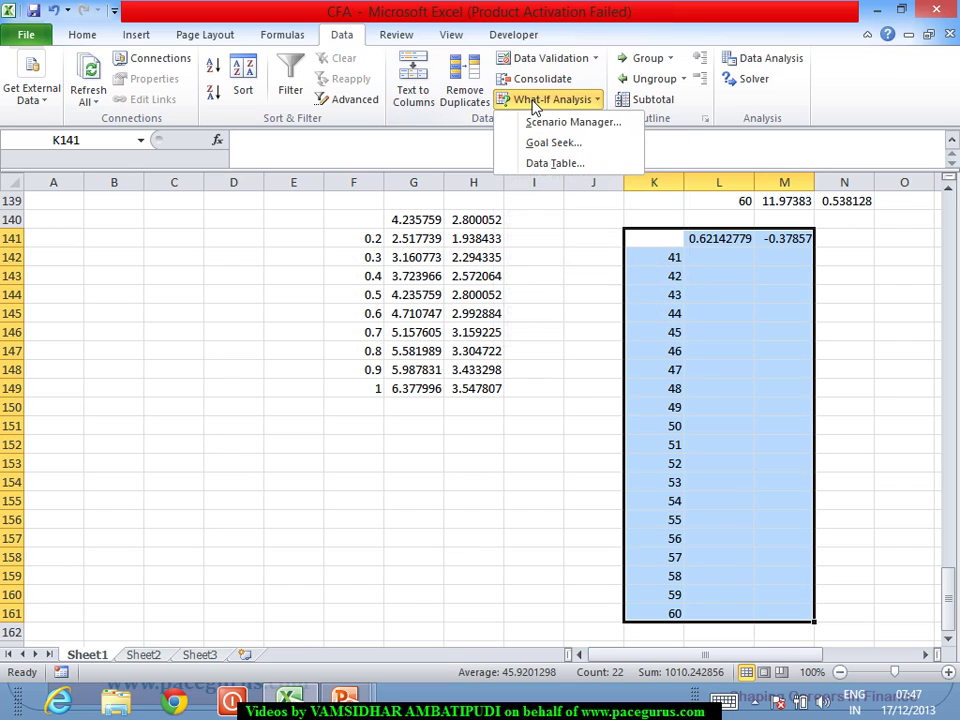
left_click(560, 164)
left_click(591, 333)
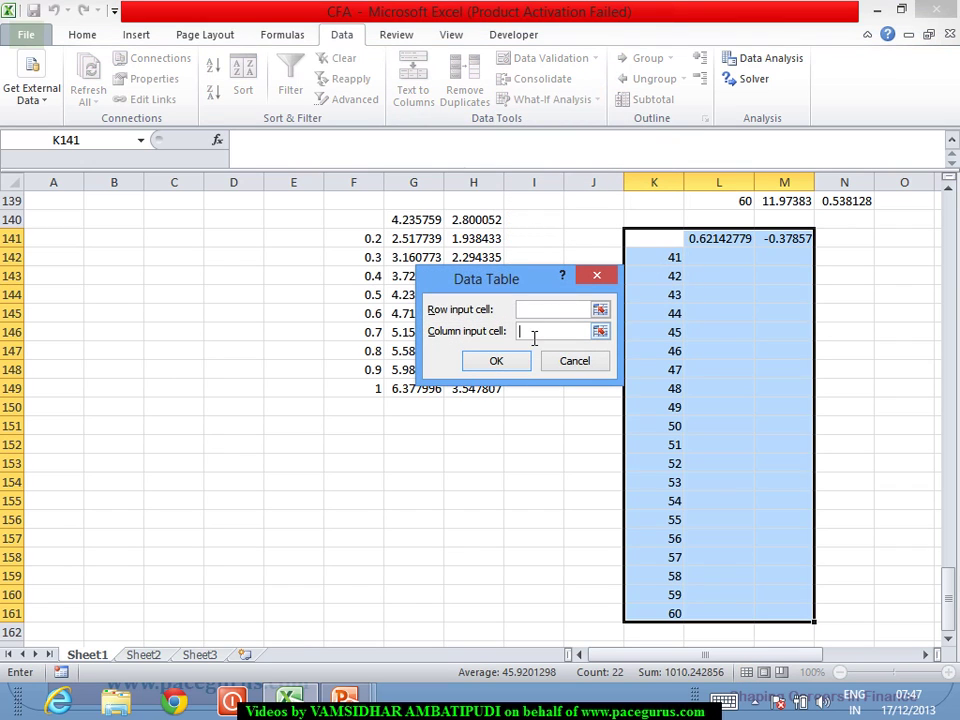
left_click_drag(951, 578, 950, 488)
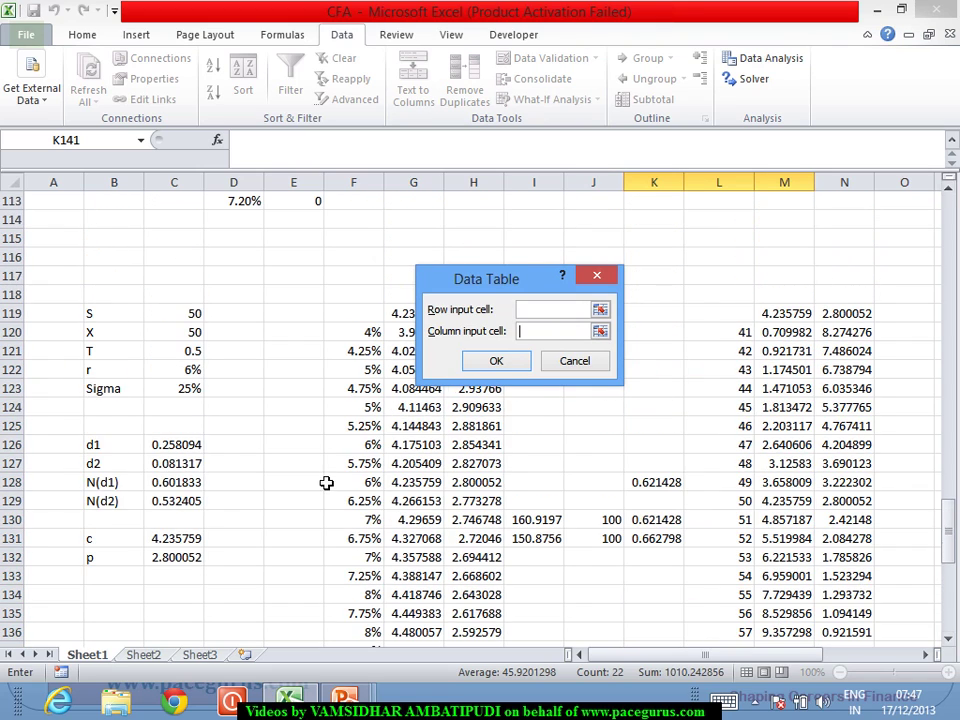
left_click(189, 313)
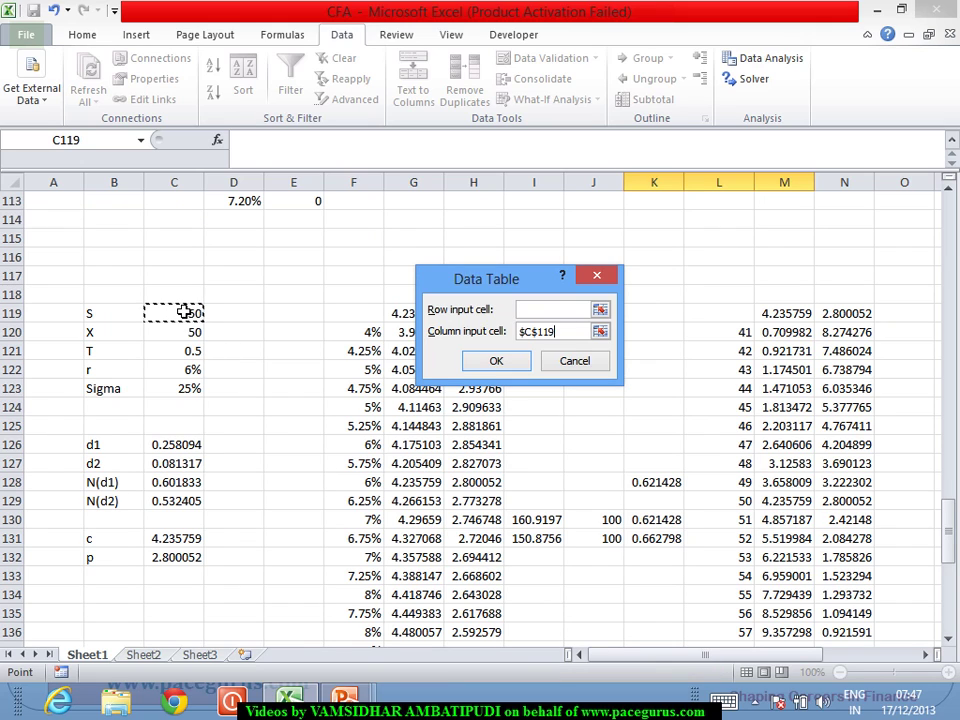
left_click(492, 364)
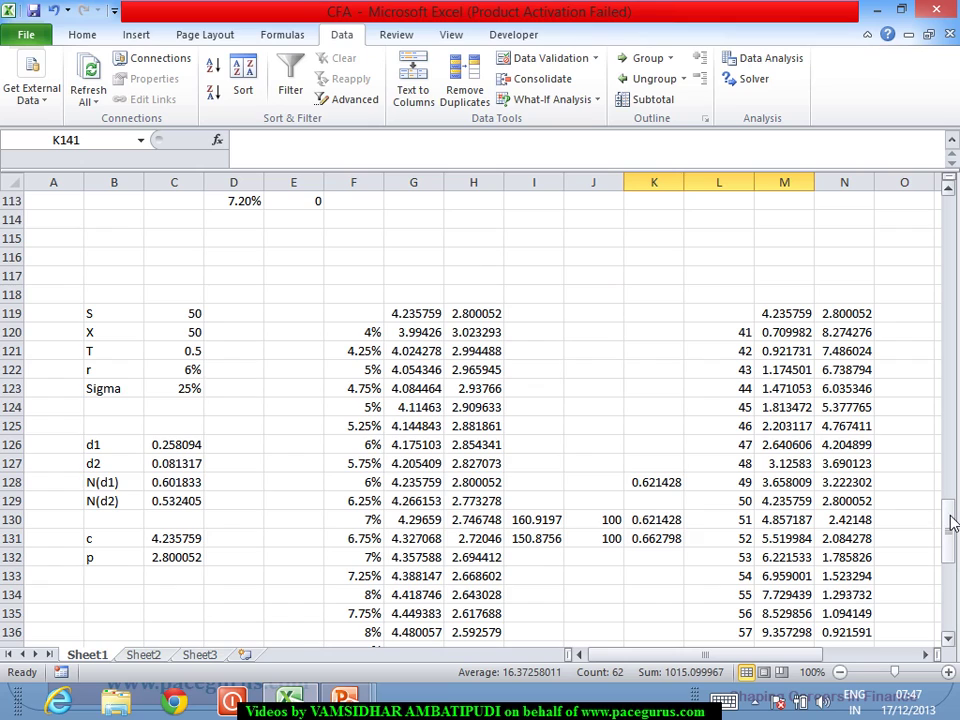
left_click_drag(952, 522, 957, 550)
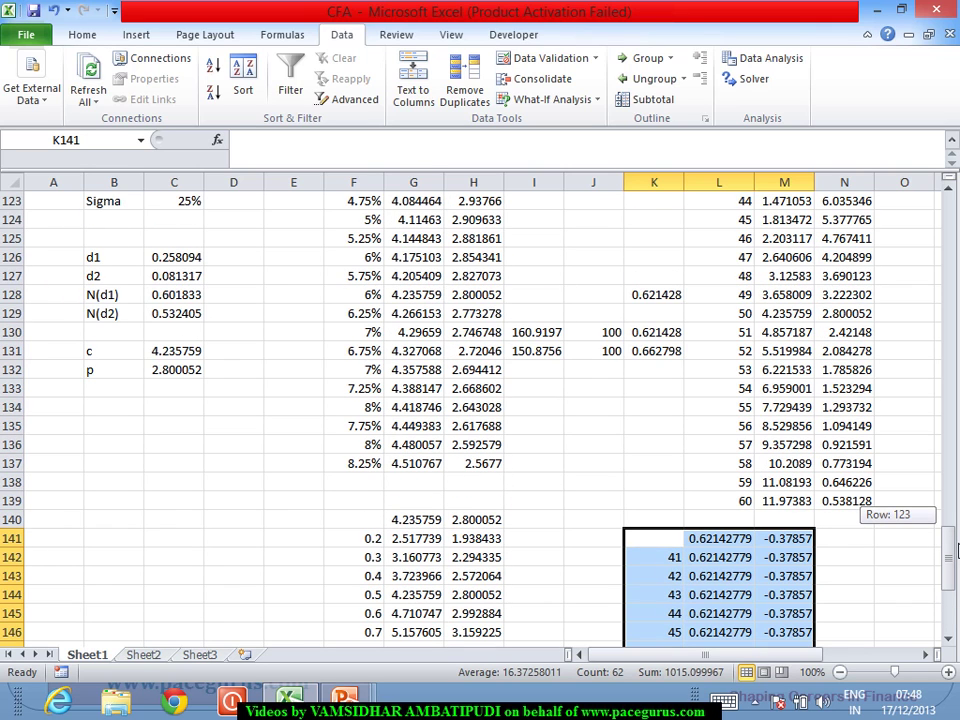
left_click_drag(957, 550, 953, 510)
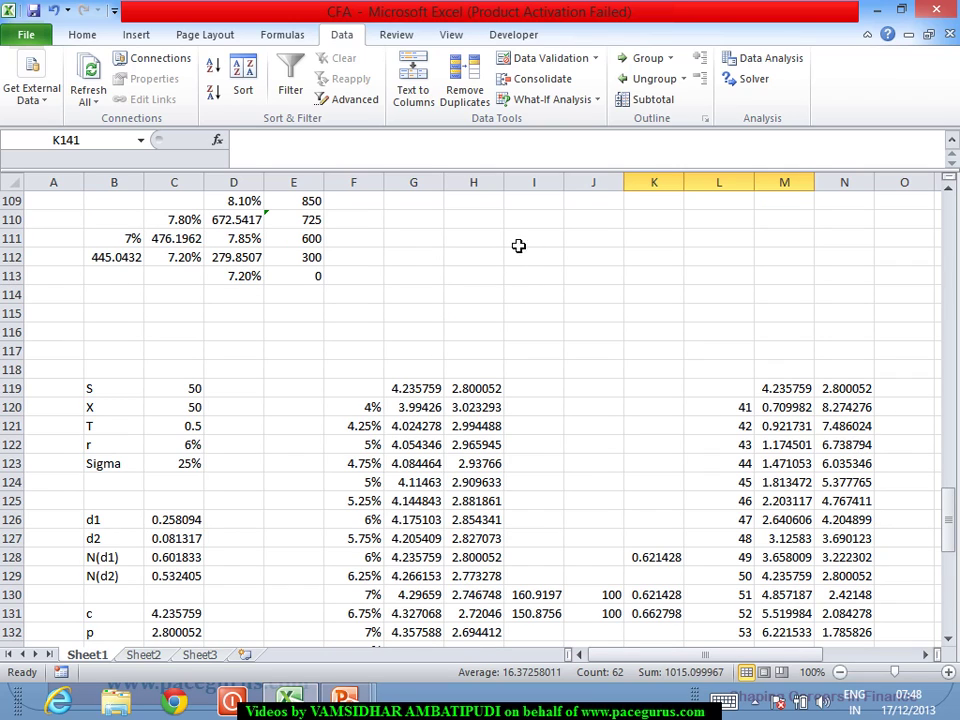
left_click(173, 390)
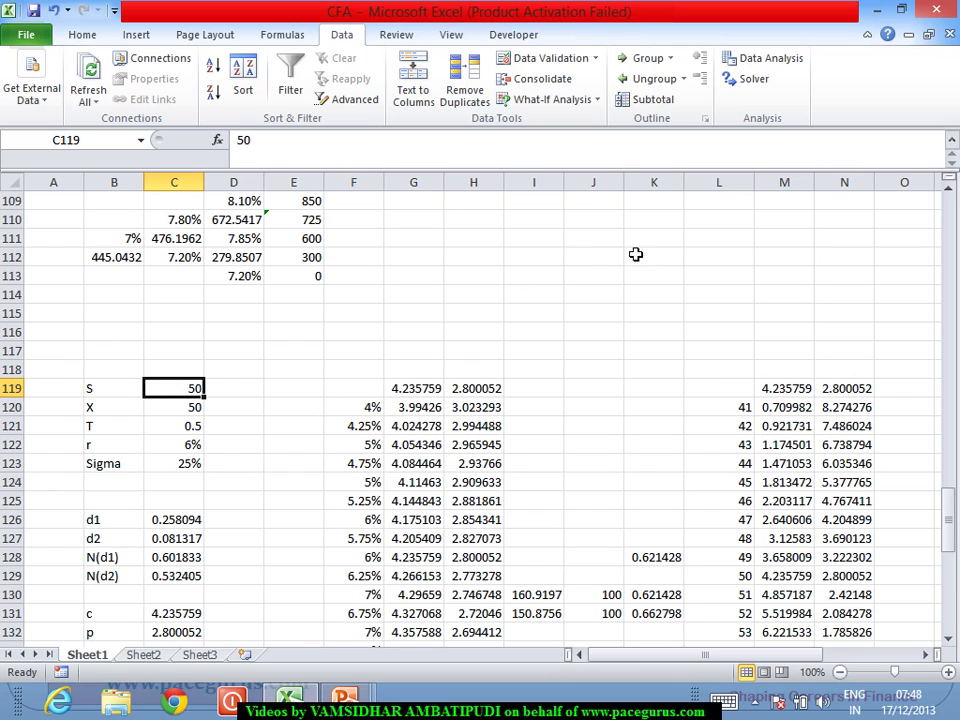
left_click(604, 222)
type("50")
key("Tab")
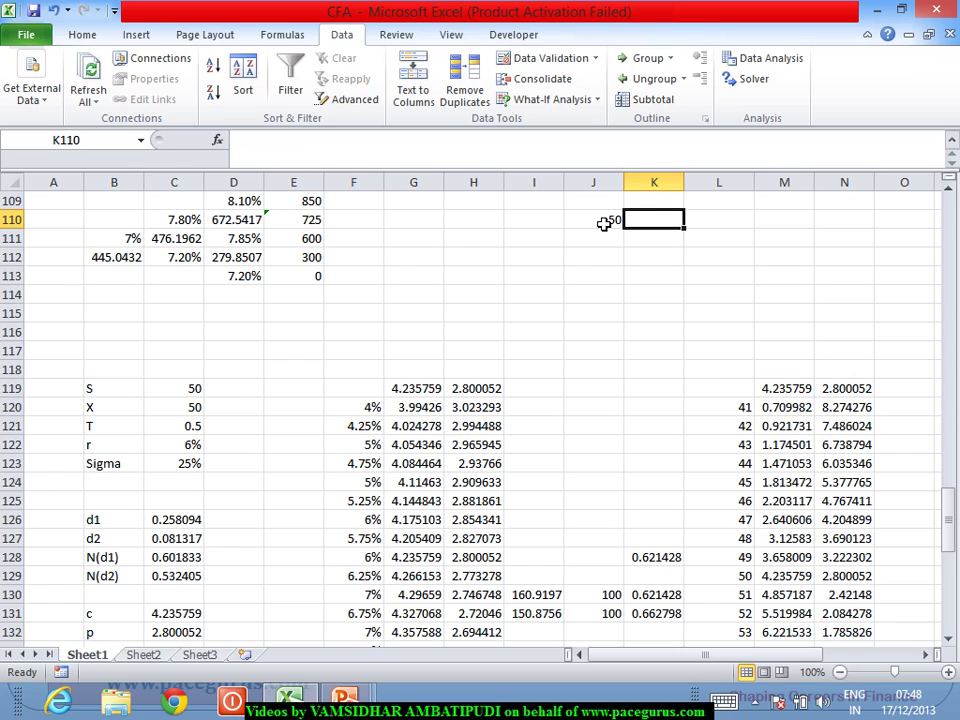
type("0.6")
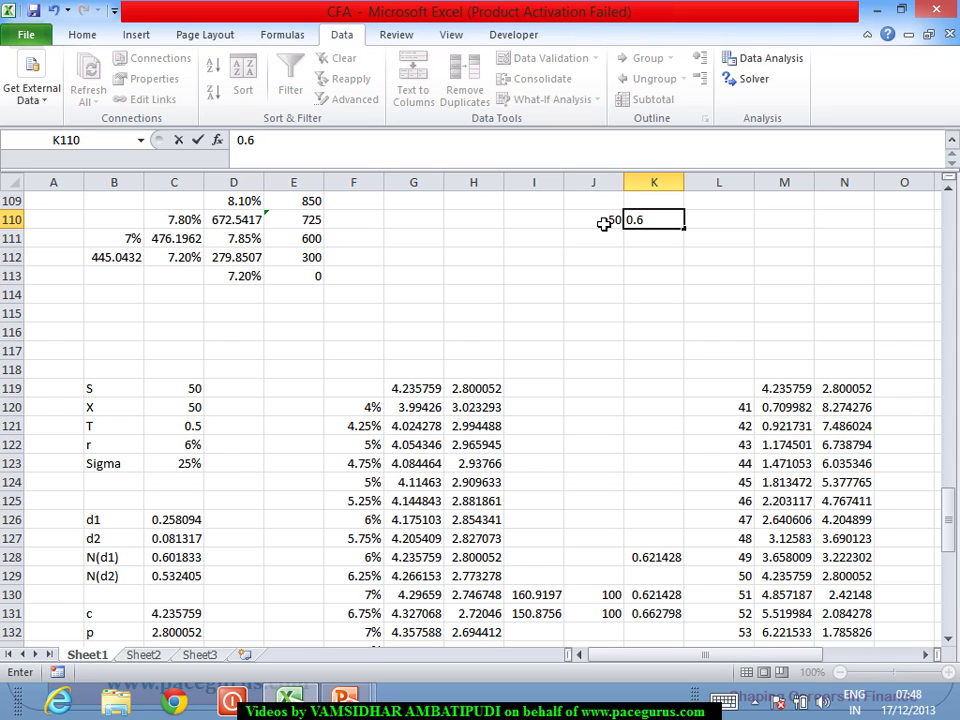
key("Escape")
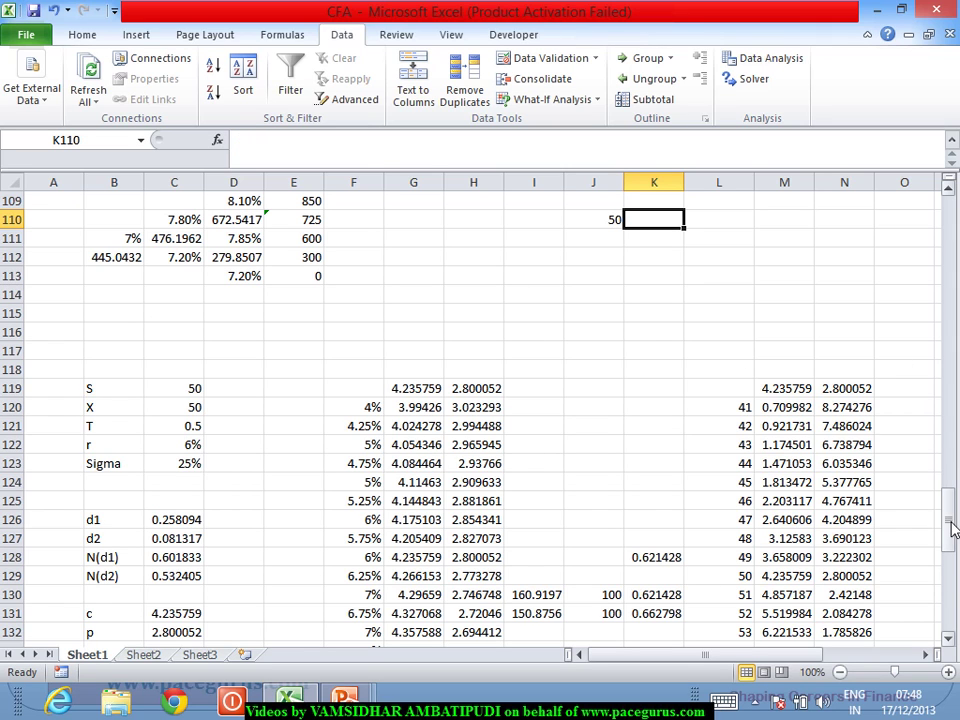
Inspect the formulas for d1 in C126 and N(d1) in C128
mouse_move(951, 528)
left_mouse_down()
mouse_move(951, 548)
mouse_move(951, 540)
left_mouse_up()
left_click(176, 408)
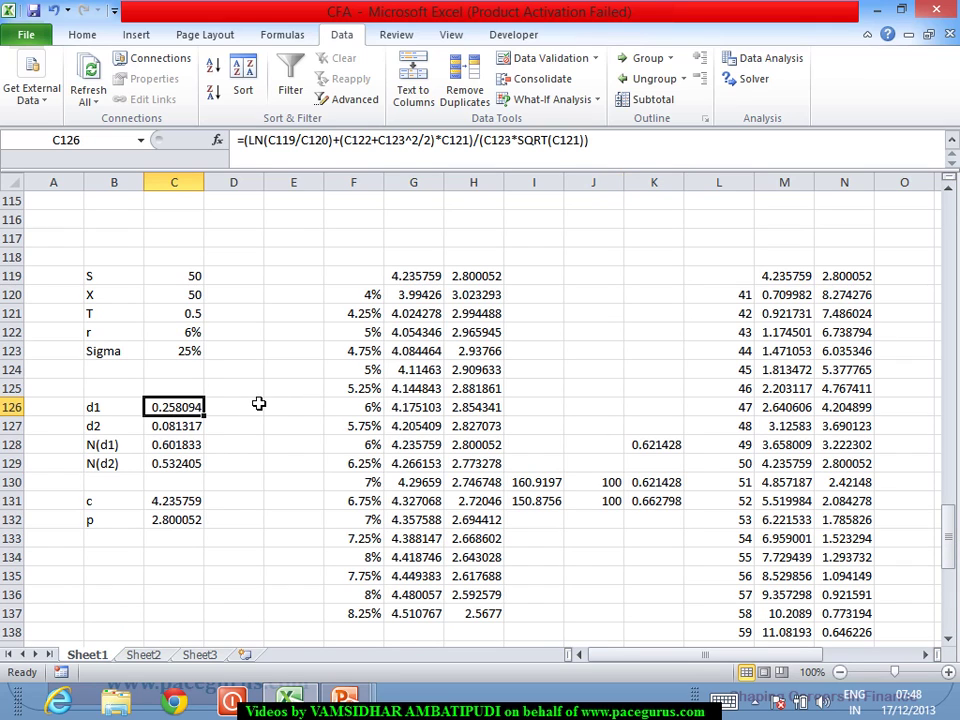
left_click(182, 447)
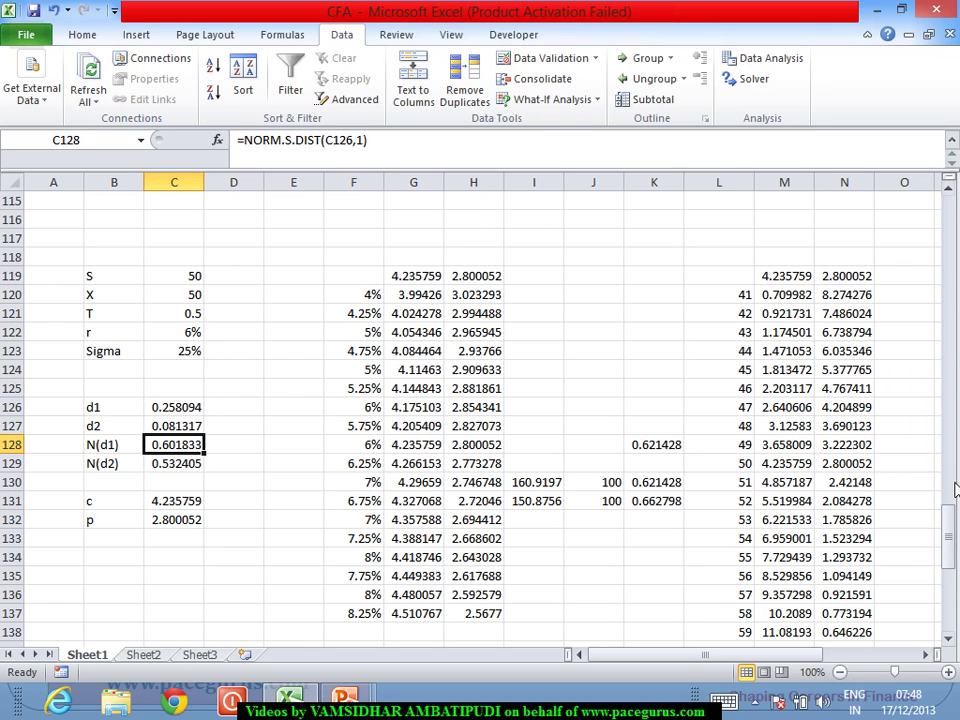
left_click_drag(950, 557, 949, 522)
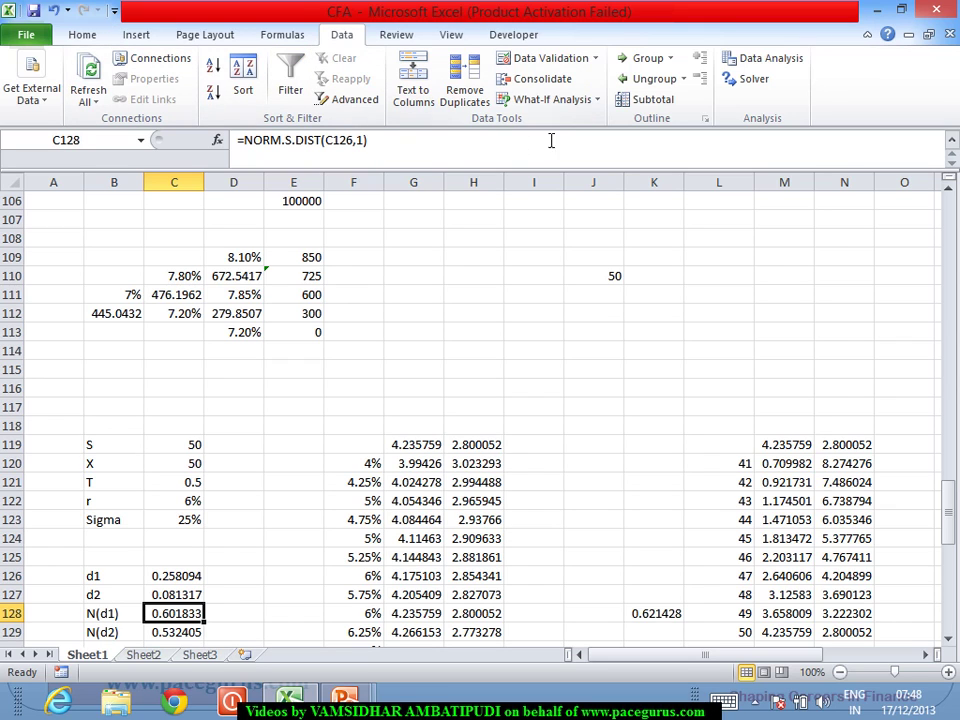
left_click(545, 100)
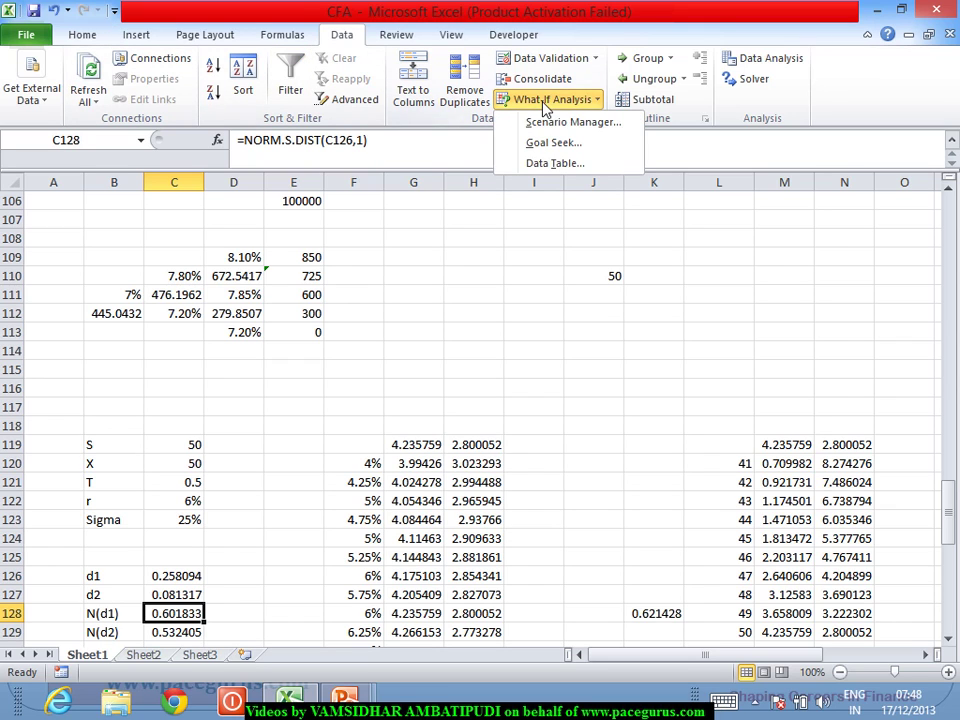
left_click(558, 163)
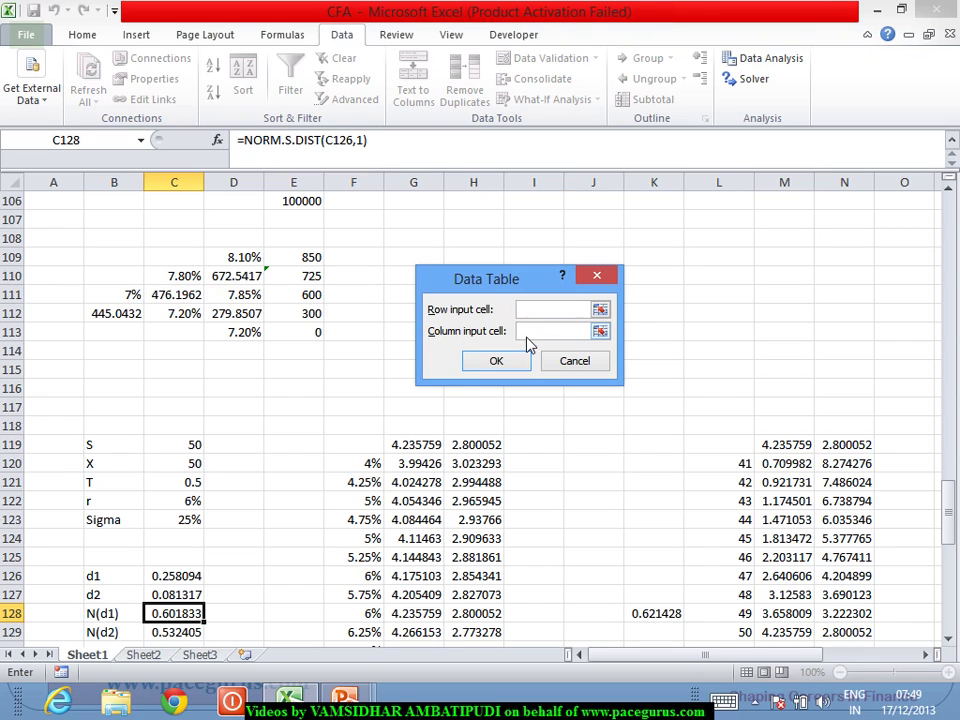
key("Escape")
Fill J107:J116 with asset prices starting at 42 and 44 and rising in steps of 2 to 60
left_click(620, 296)
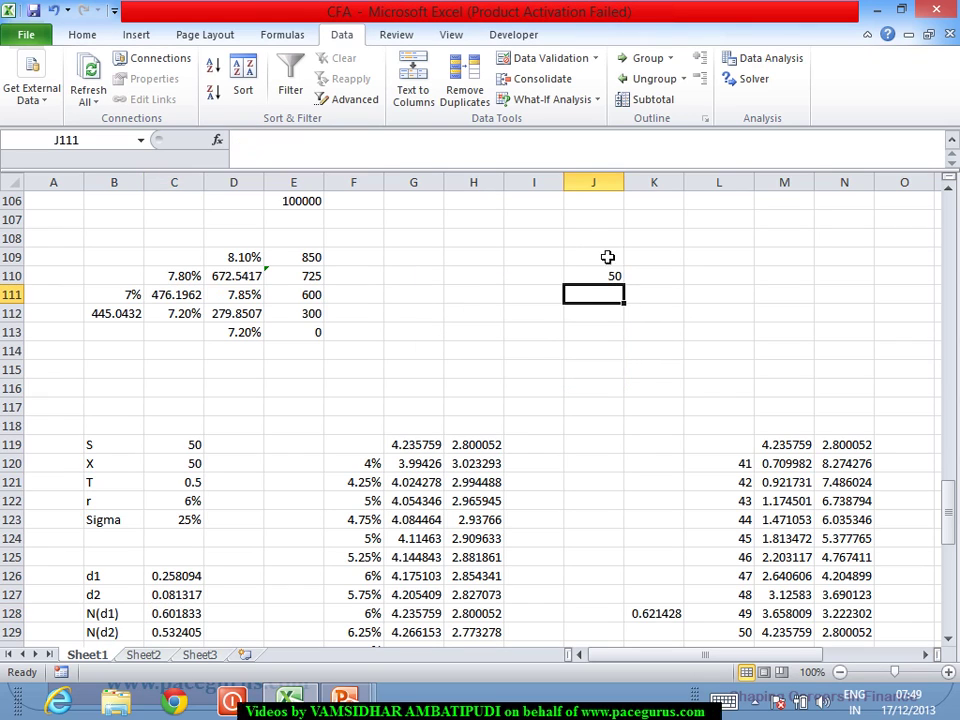
left_click(607, 240)
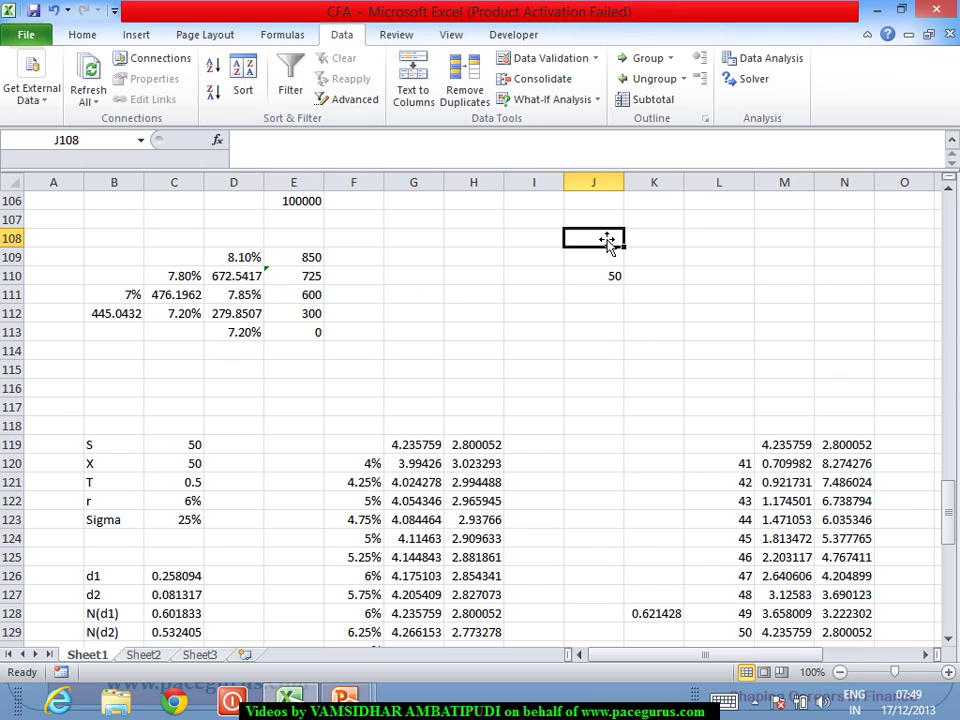
left_click(606, 220)
type("42")
key("Return")
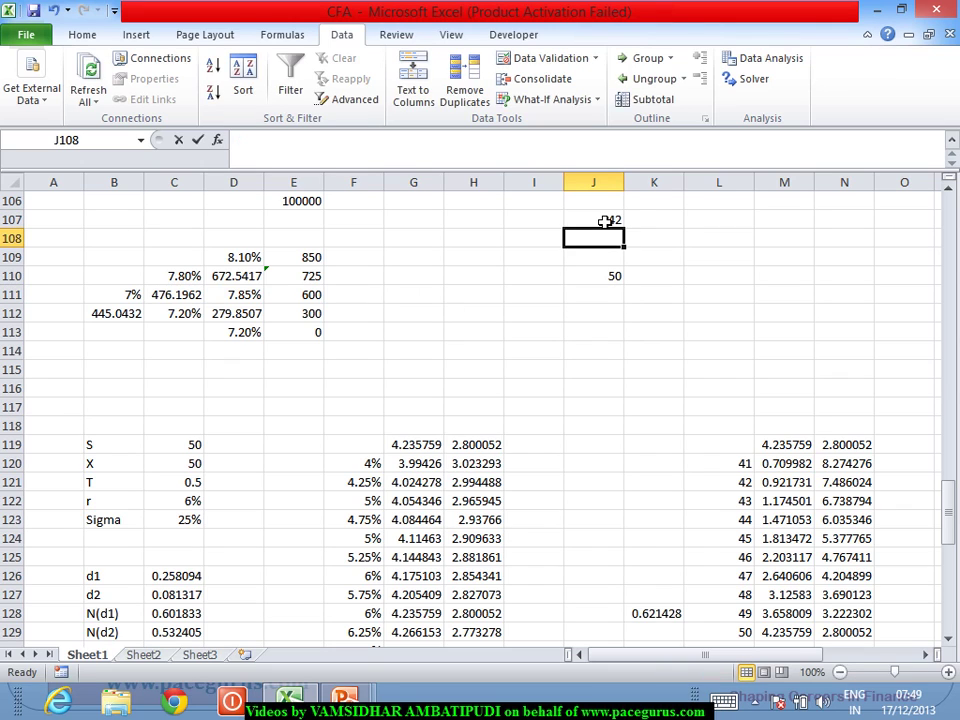
type("44")
key("Return")
left_click_drag(610, 220, 641, 383)
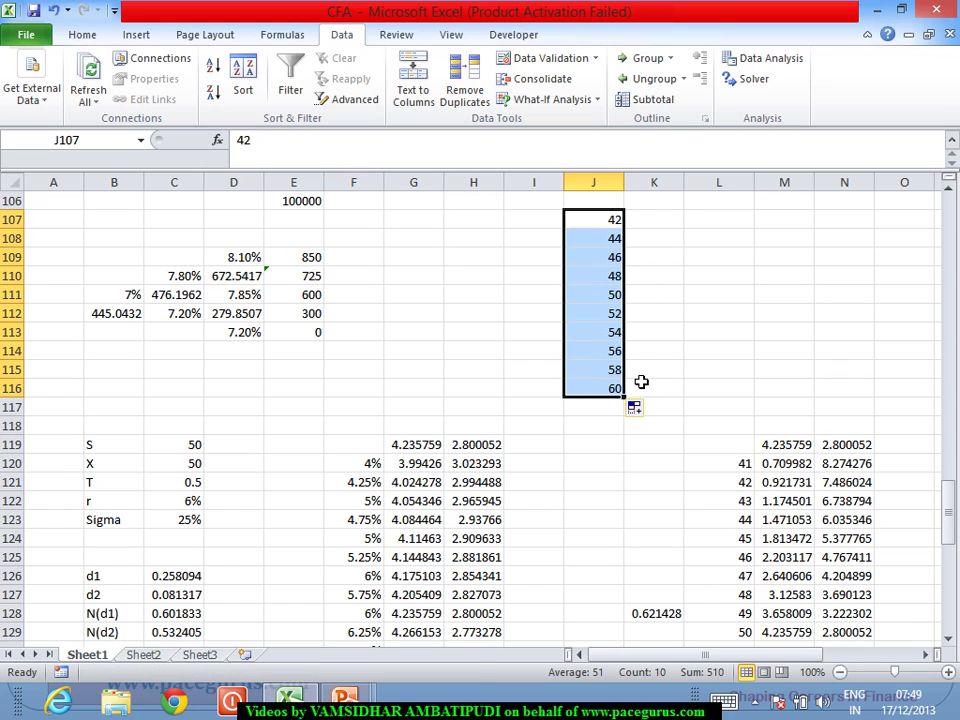
Link K106, above and beside the asset price list, to the N(d1) value with =C128
left_click(660, 207)
type("=")
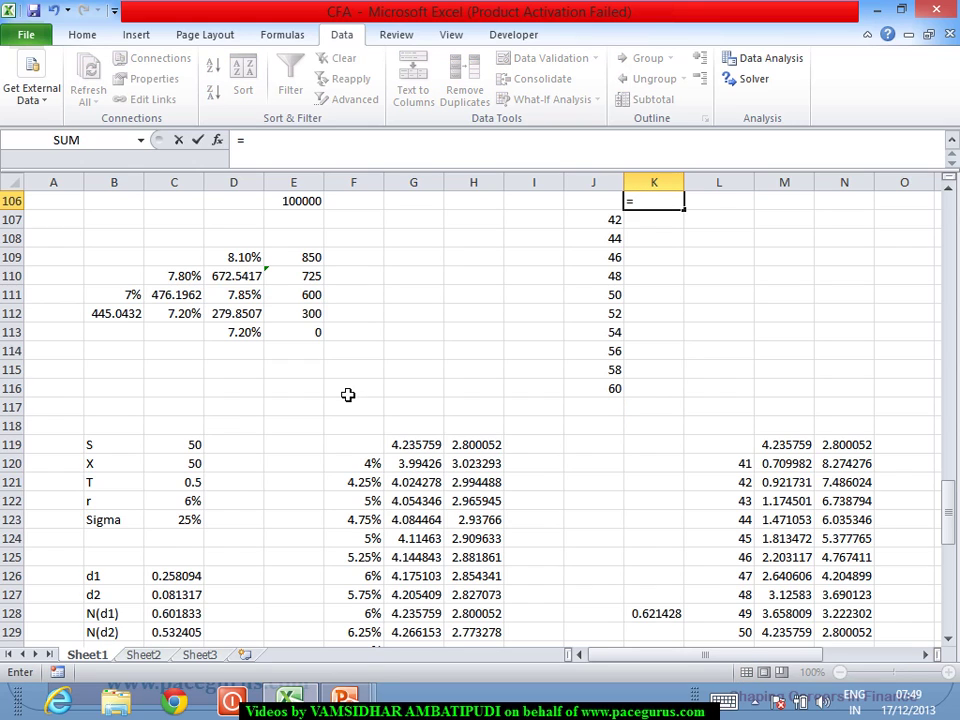
left_click(190, 617)
key("Tab")
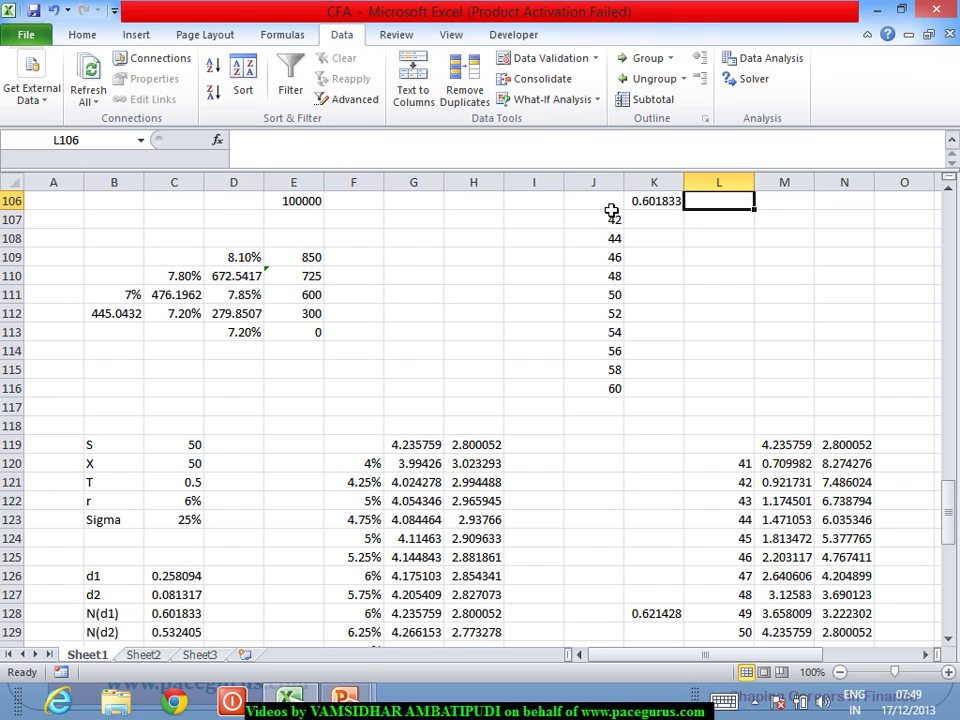
Create a one-variable data table over J106:K116 using asset price S in C119 as the column input cell
left_click_drag(611, 206, 647, 388)
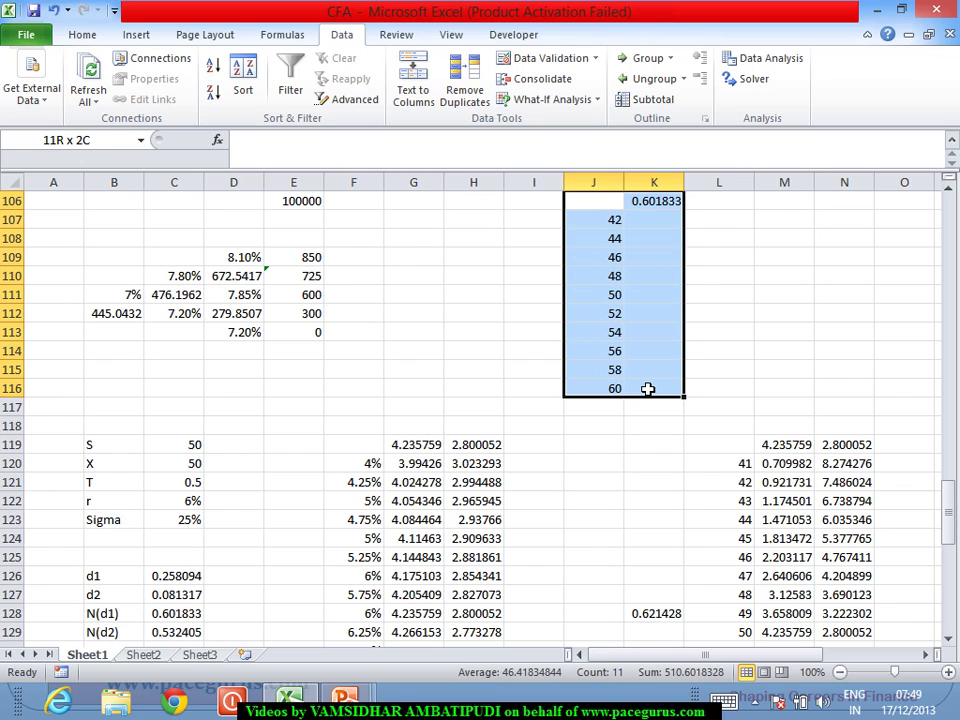
left_click(545, 100)
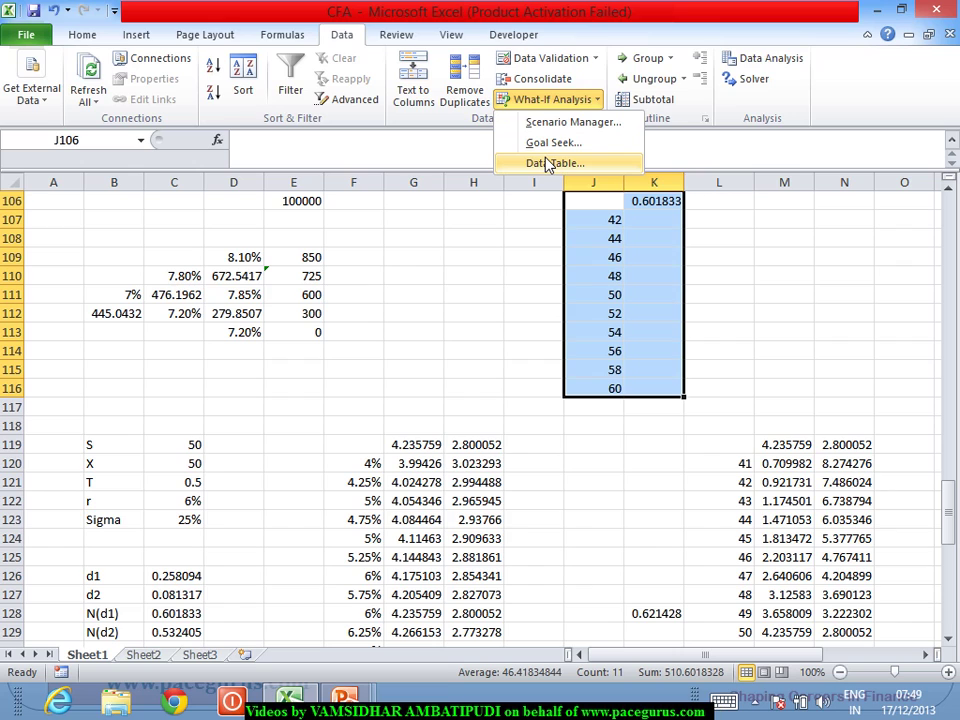
left_click(547, 164)
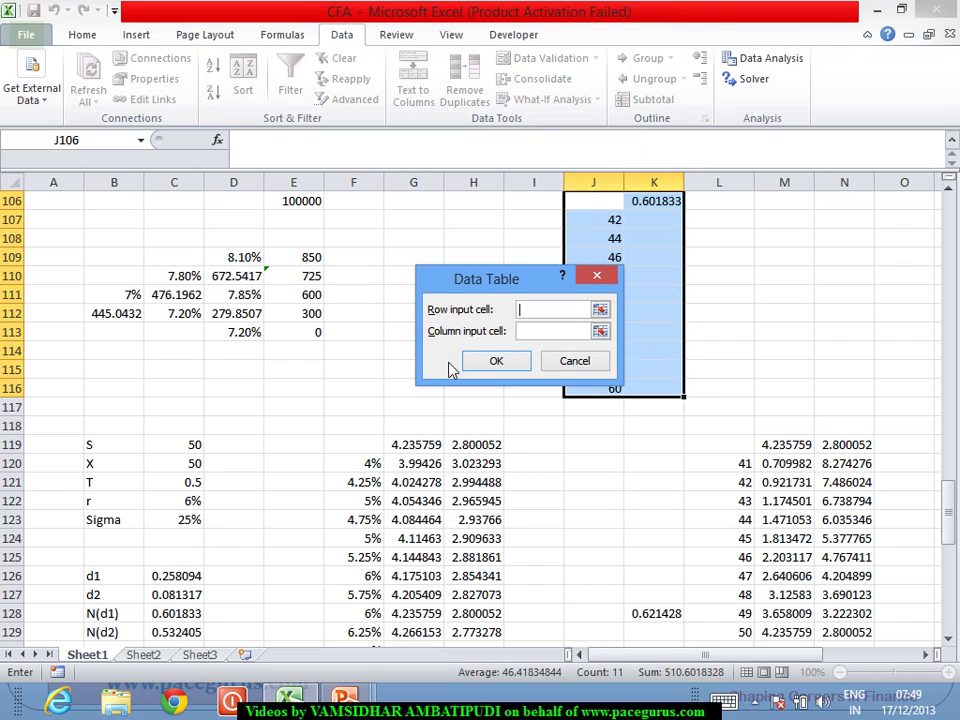
left_click(527, 331)
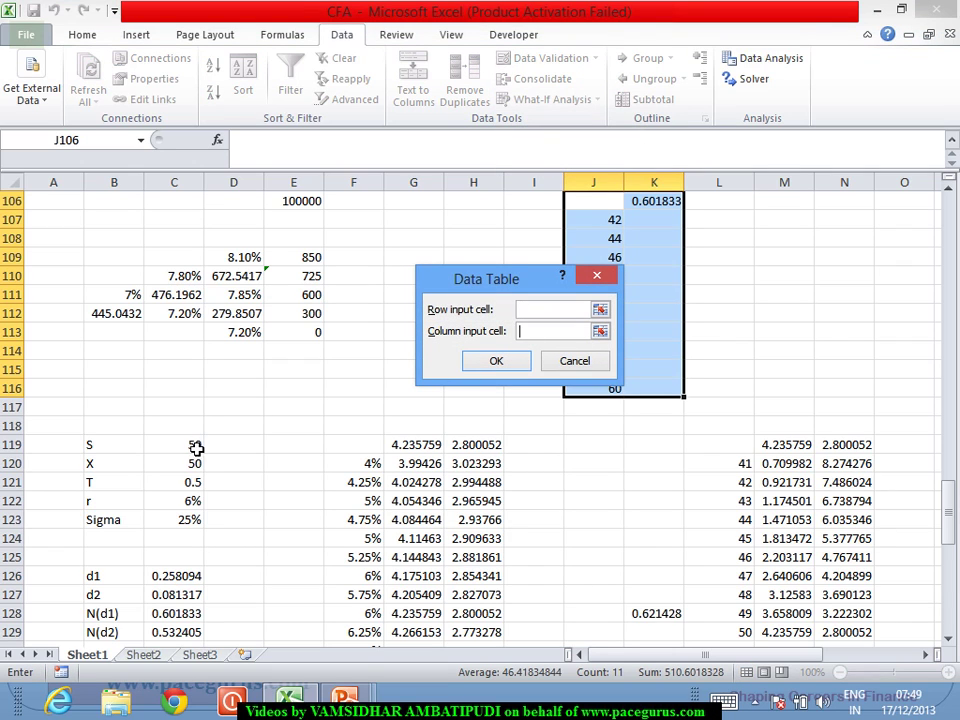
left_click(196, 448)
left_click(496, 361)
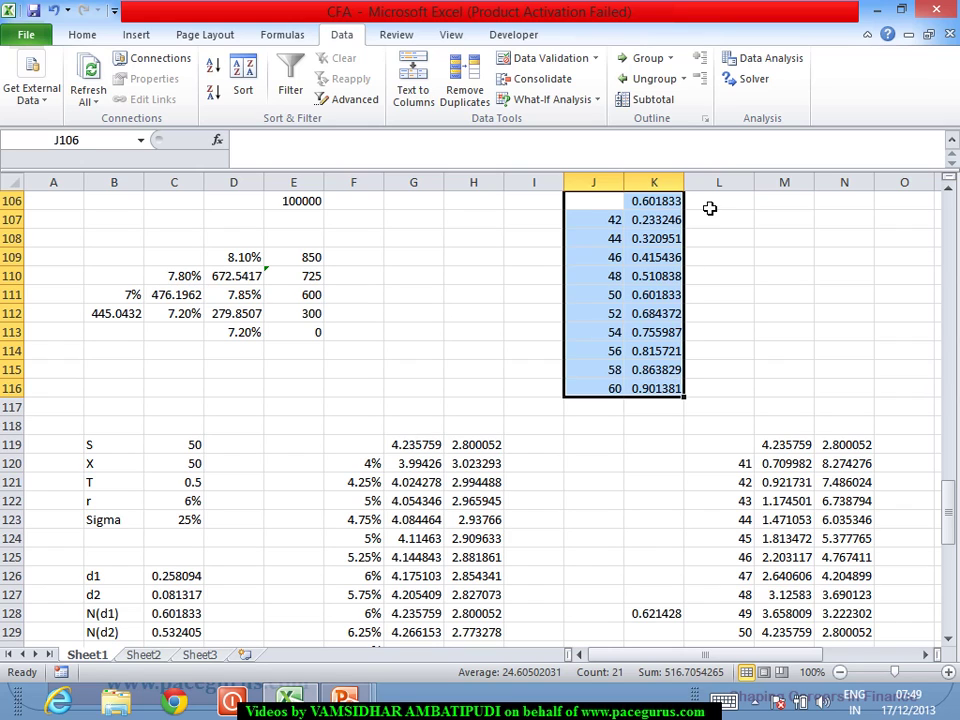
Calculate the relative change in delta in L108 with =(K108-K107)/K107 and fill the formula down to L116
left_click(706, 243)
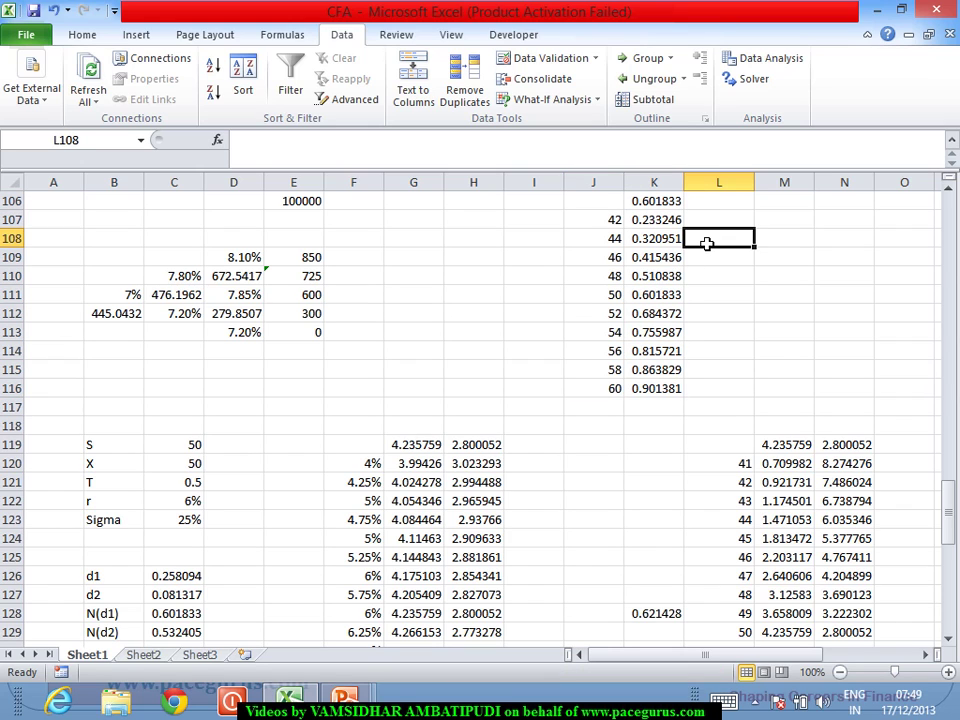
type("=(")
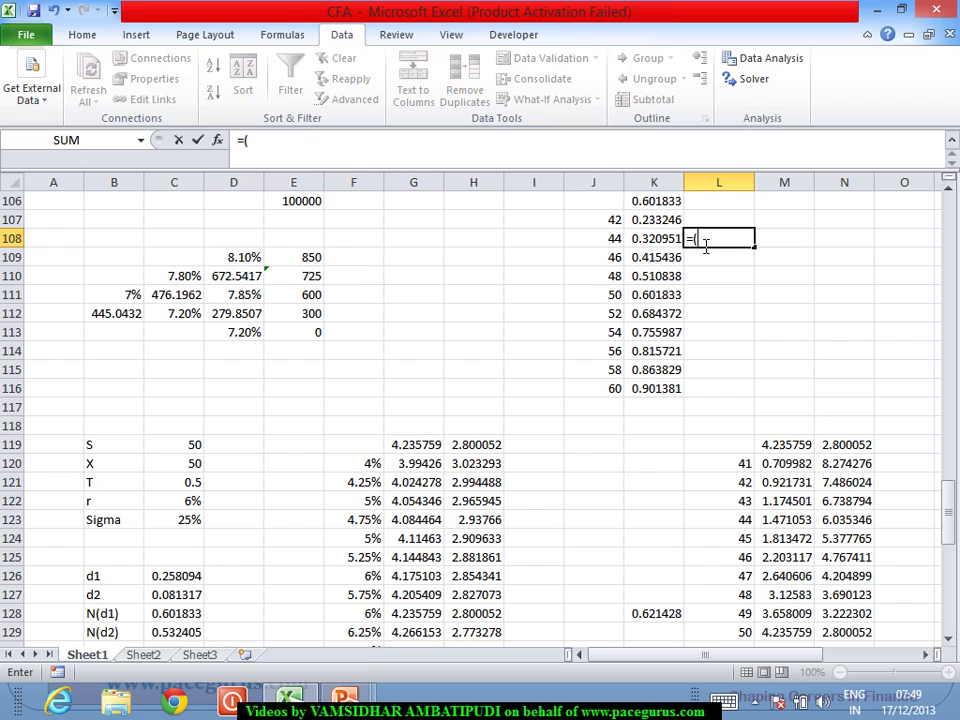
left_click(667, 238)
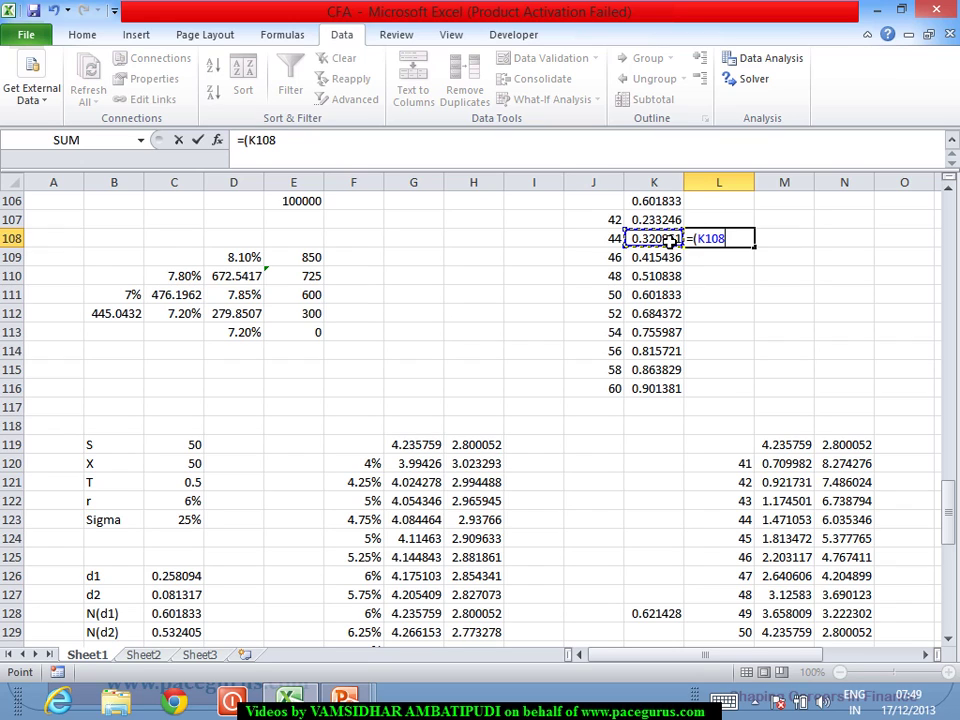
type("-")
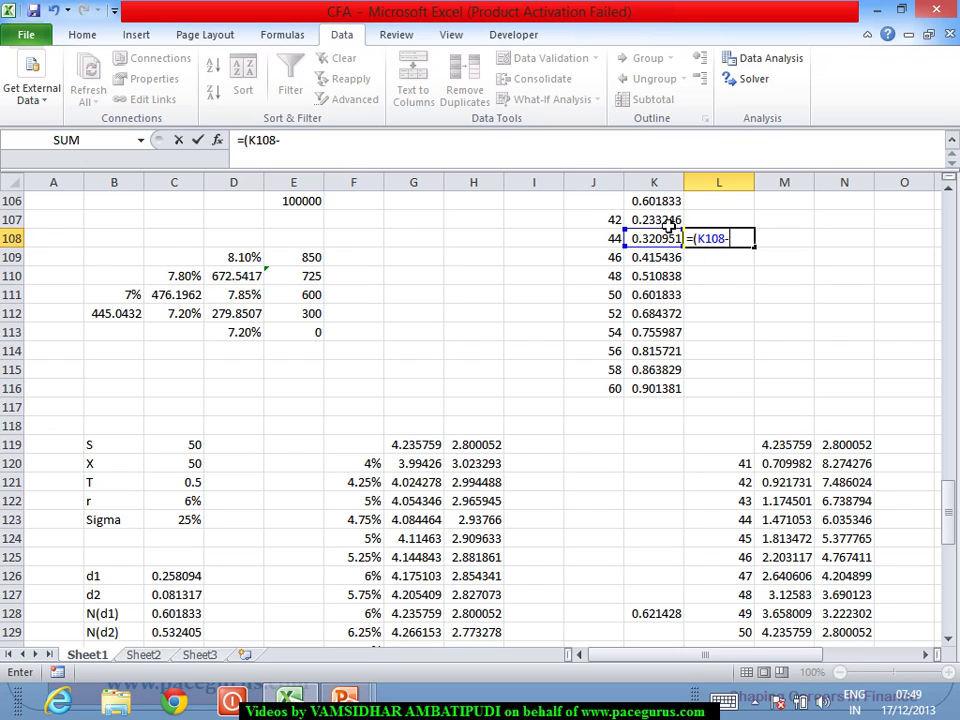
left_click(668, 220)
type(")")
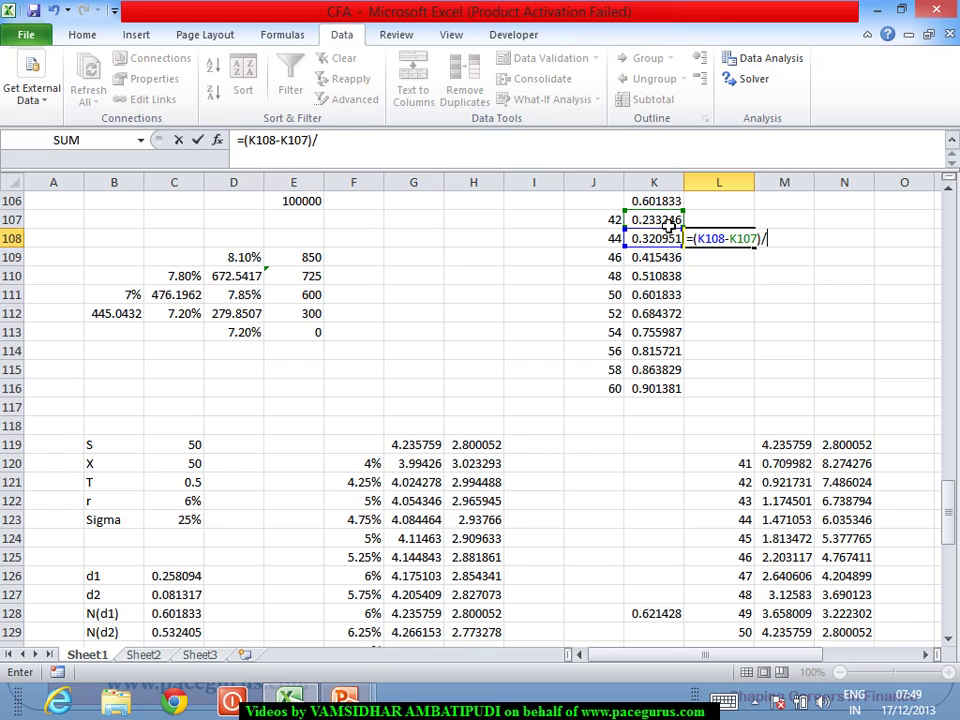
type("/")
left_click(668, 220)
key("Return")
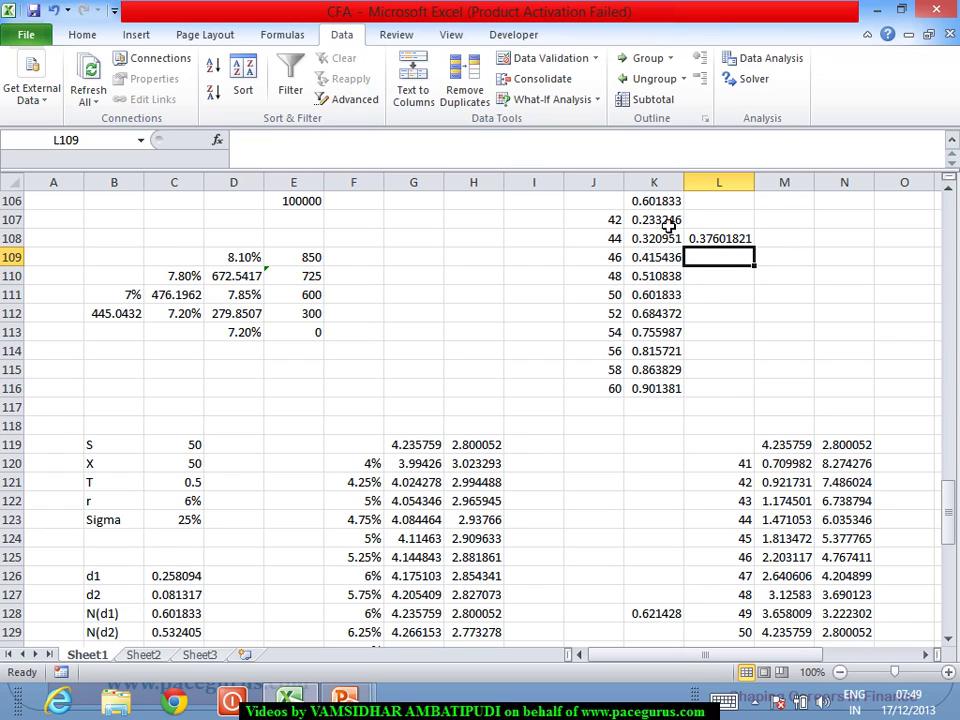
left_click(735, 240)
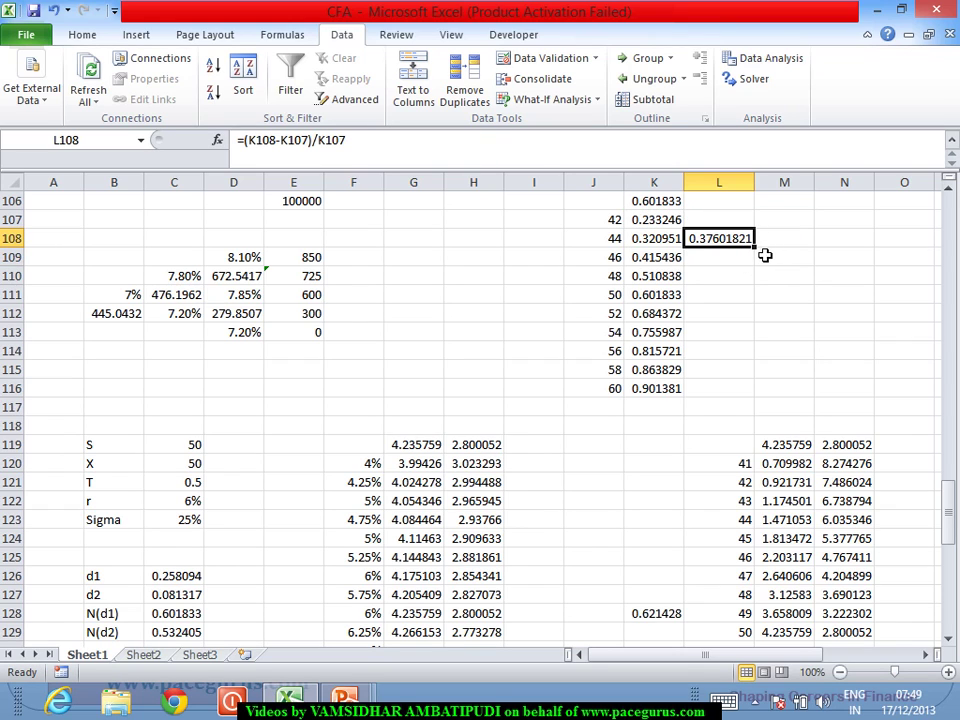
left_click_drag(755, 248, 762, 390)
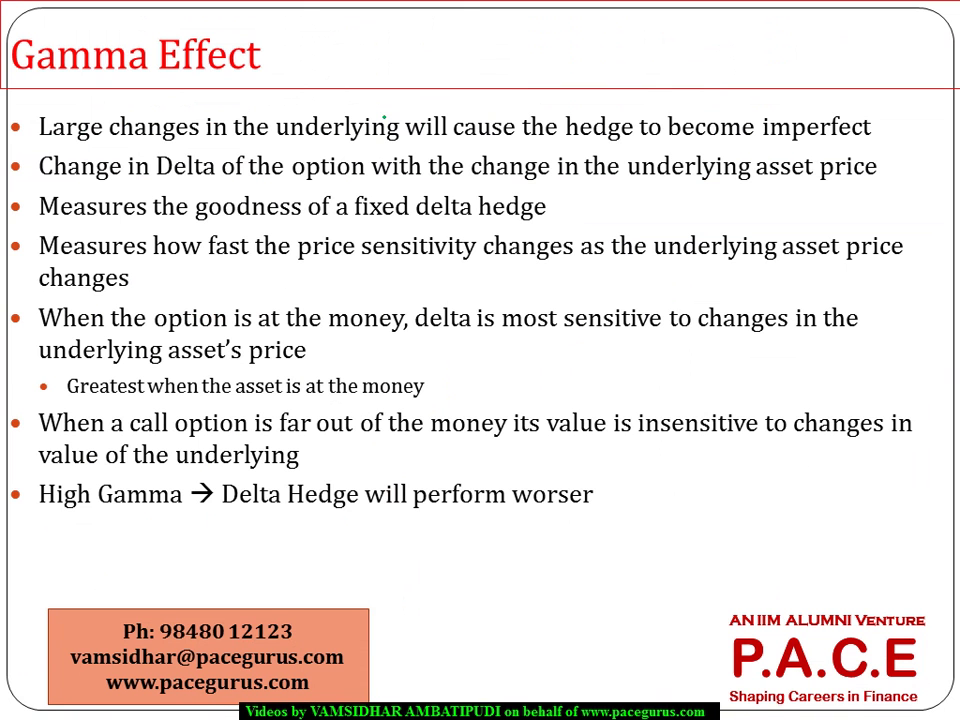
Switch to the PowerPoint Gamma Effect slide and handwrite "Rate of change of Δ" over "stock Price" beside the title
mouse_move(427, 48)
left_mouse_down()
mouse_move(427, 66)
mouse_move(437, 62)
left_mouse_up()
left_click_drag(515, 55, 520, 90)
mouse_move(562, 42)
left_mouse_down()
mouse_move(612, 78)
mouse_move(628, 60)
mouse_move(664, 78)
mouse_move(708, 46)
mouse_move(700, 62)
left_mouse_up()
left_click_drag(428, 80, 720, 74)
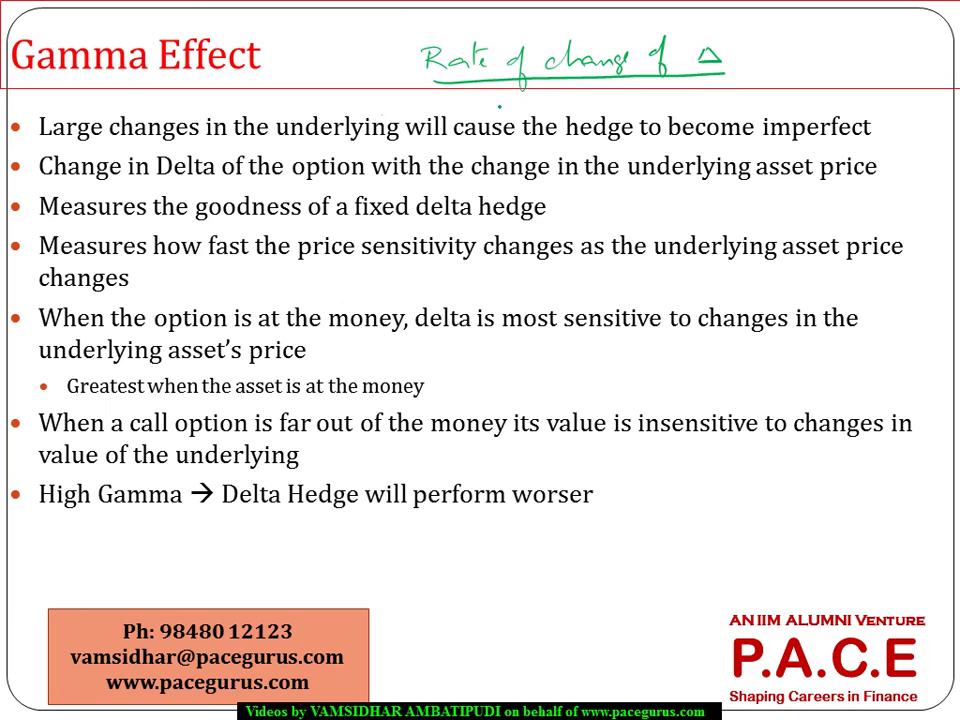
left_click_drag(549, 98, 563, 101)
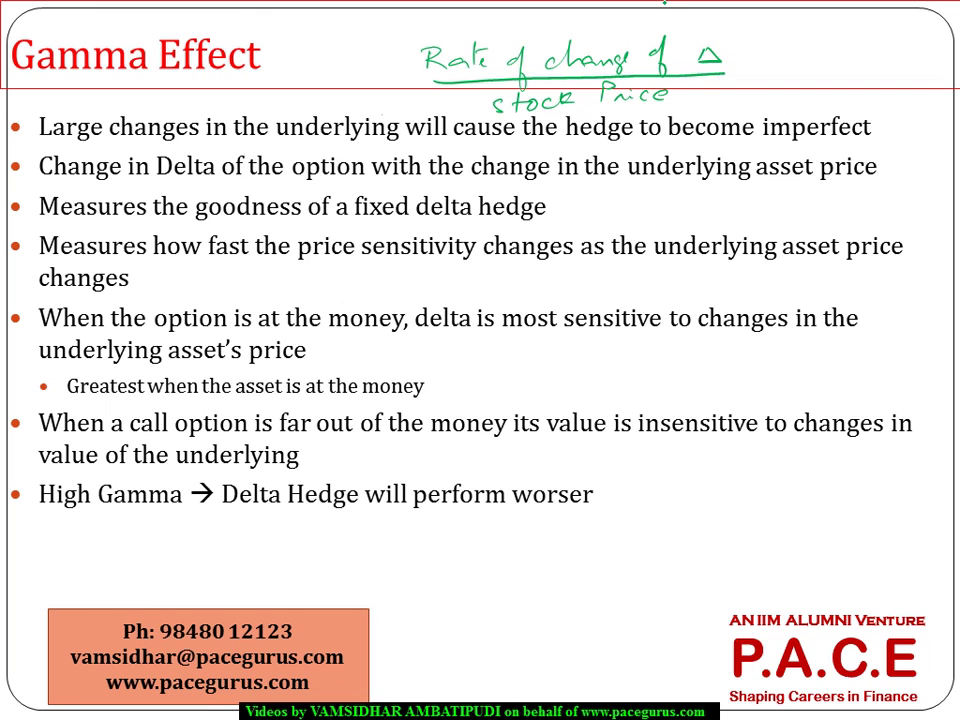
In Excel, set asset price S in C119 to 51, and handwrite the deltas 0.60 and 0.64 on the PowerPoint slide
key("alt+Tab")
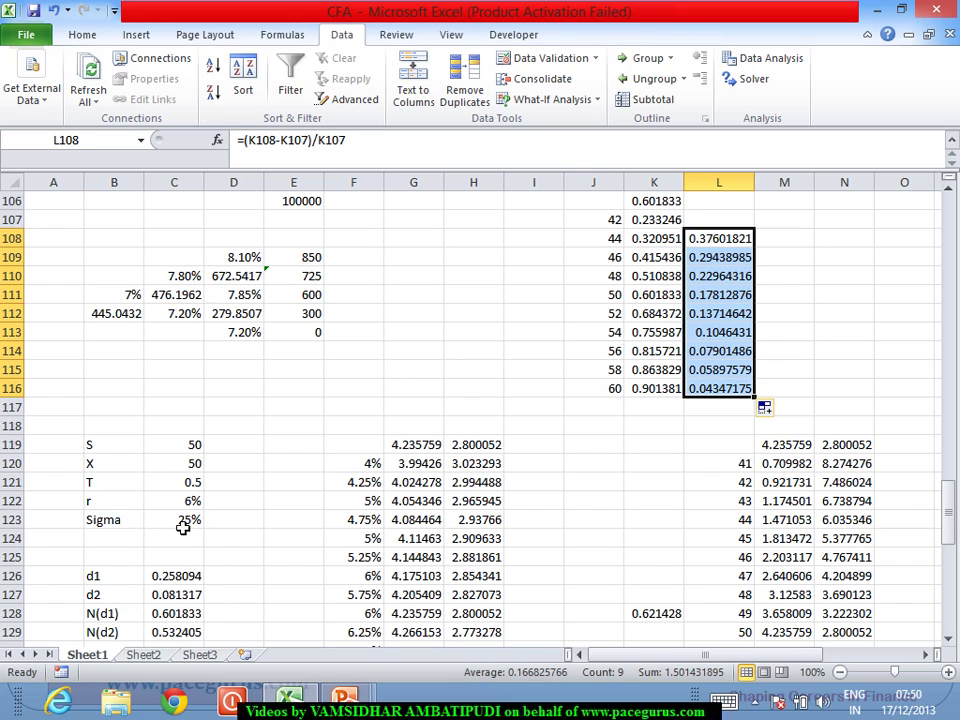
left_click(190, 614)
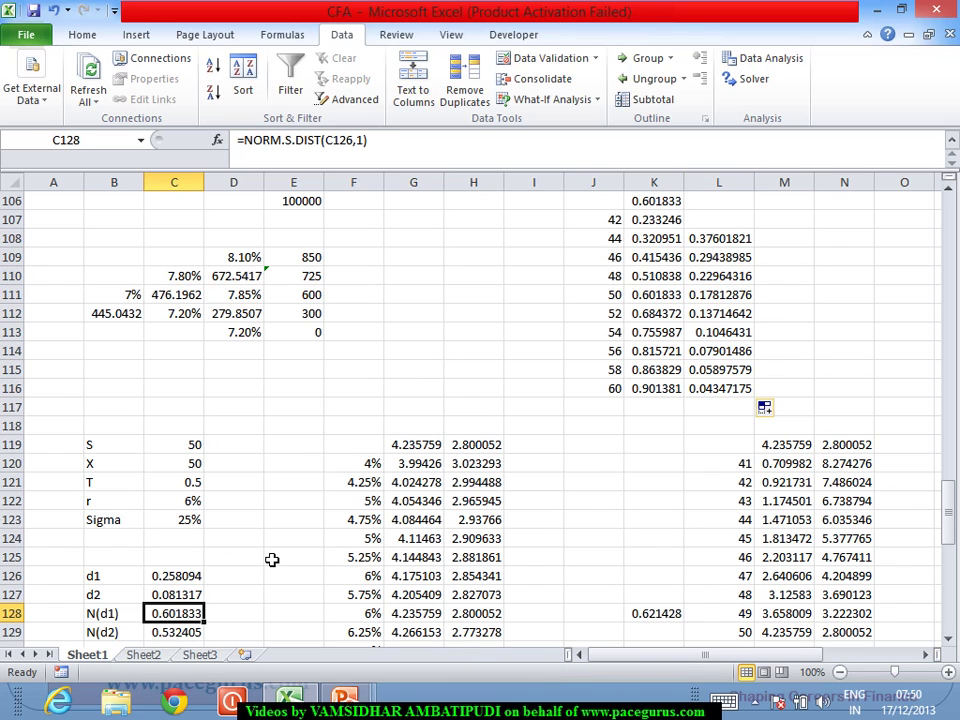
left_click(187, 446)
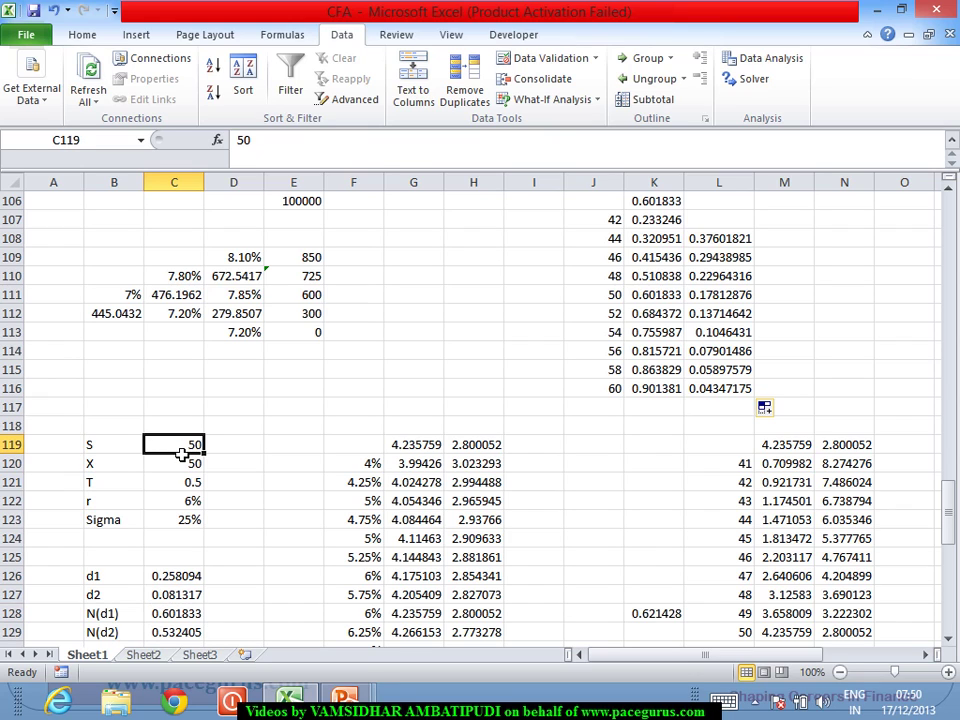
type("51")
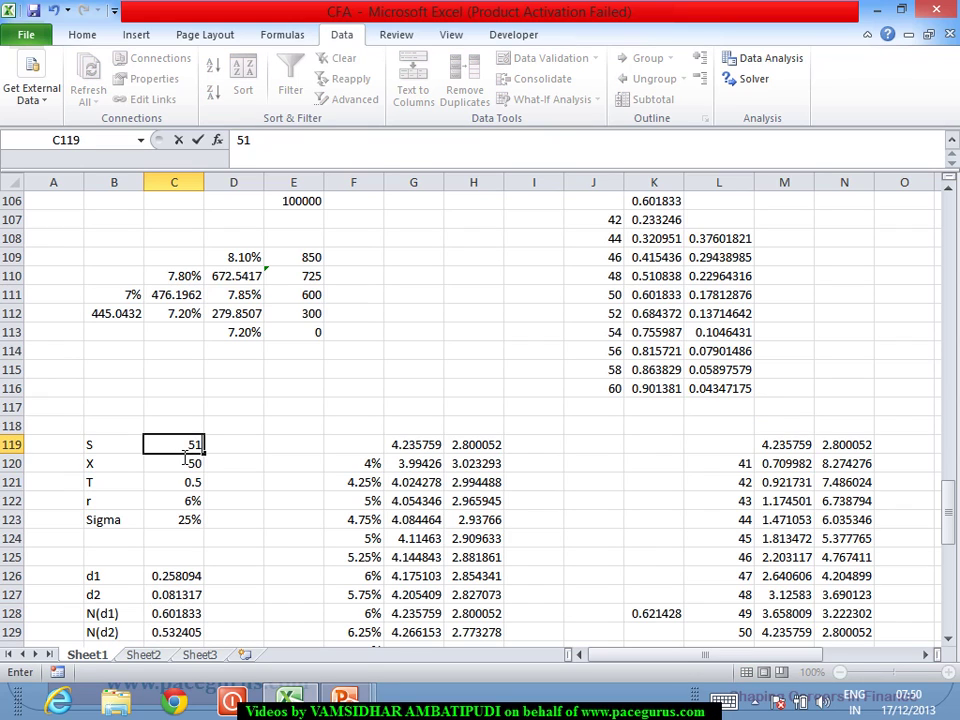
key("Return")
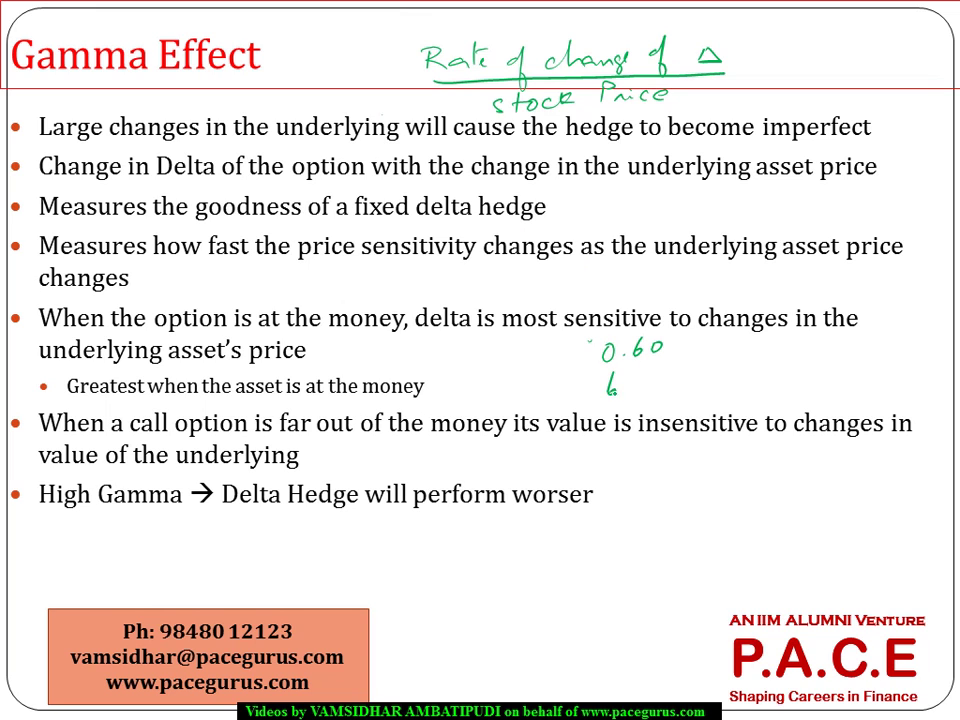
left_click_drag(618, 376, 644, 390)
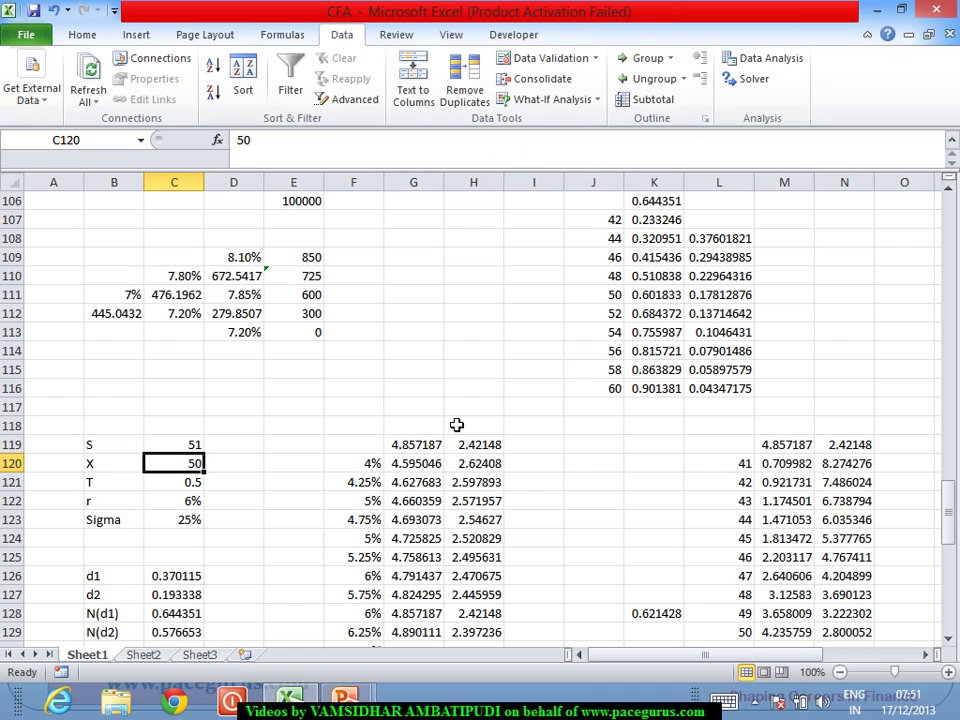
In Excel, set asset price S in C119 to 52, and start noting the matching delta below 0.64 on the PowerPoint slide
left_click(195, 449)
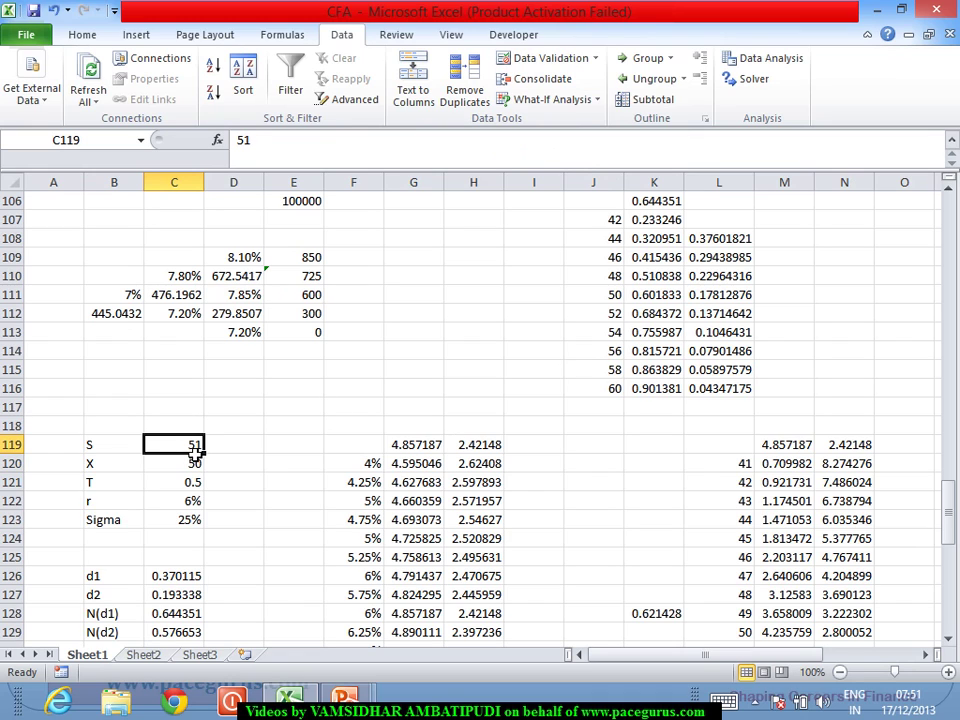
type("52")
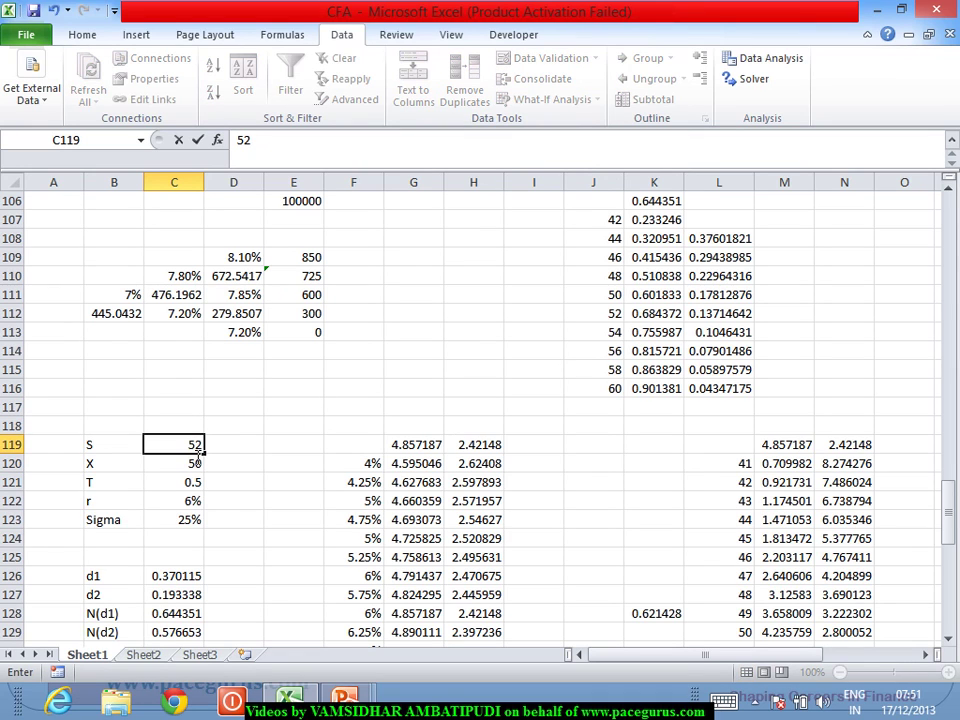
key("Return")
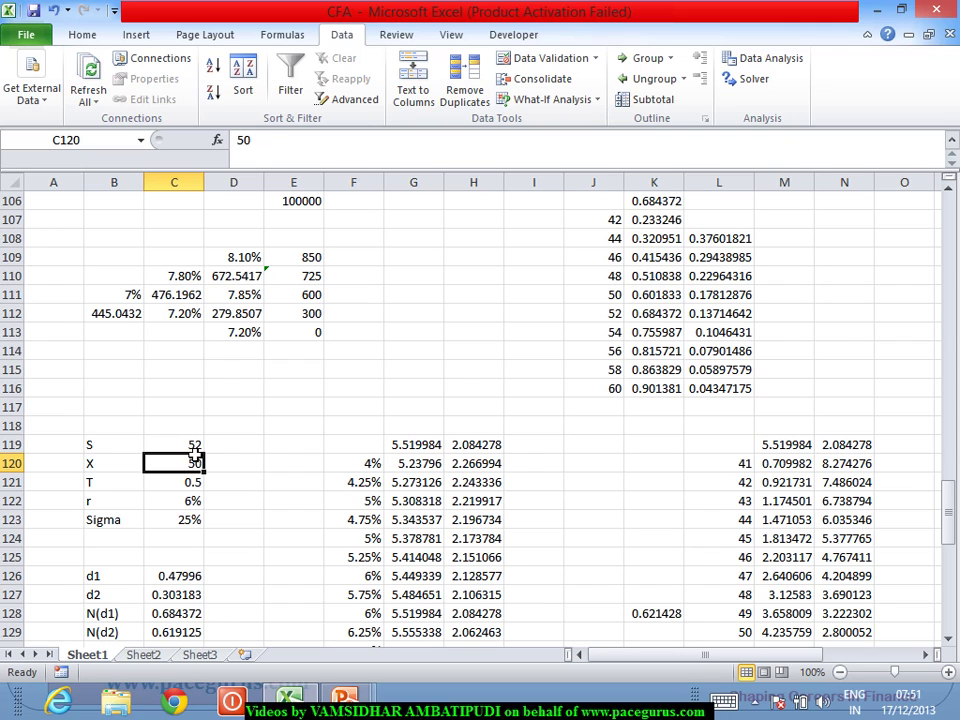
key("alt+Tab")
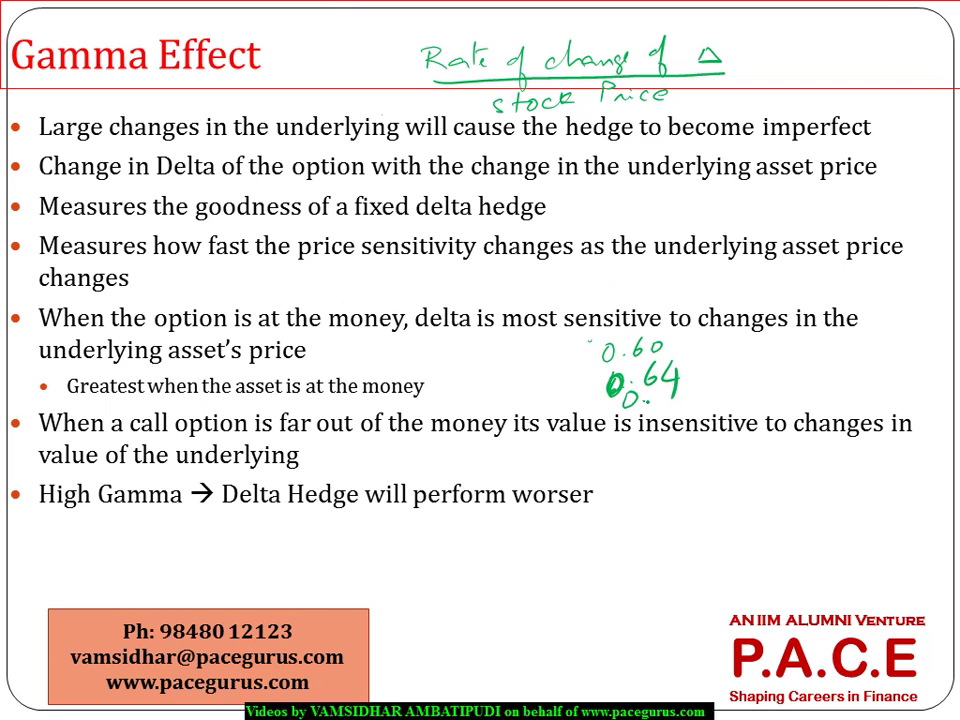
Switch back to Excel and set asset price S in C119 to 53
key("alt+Tab")
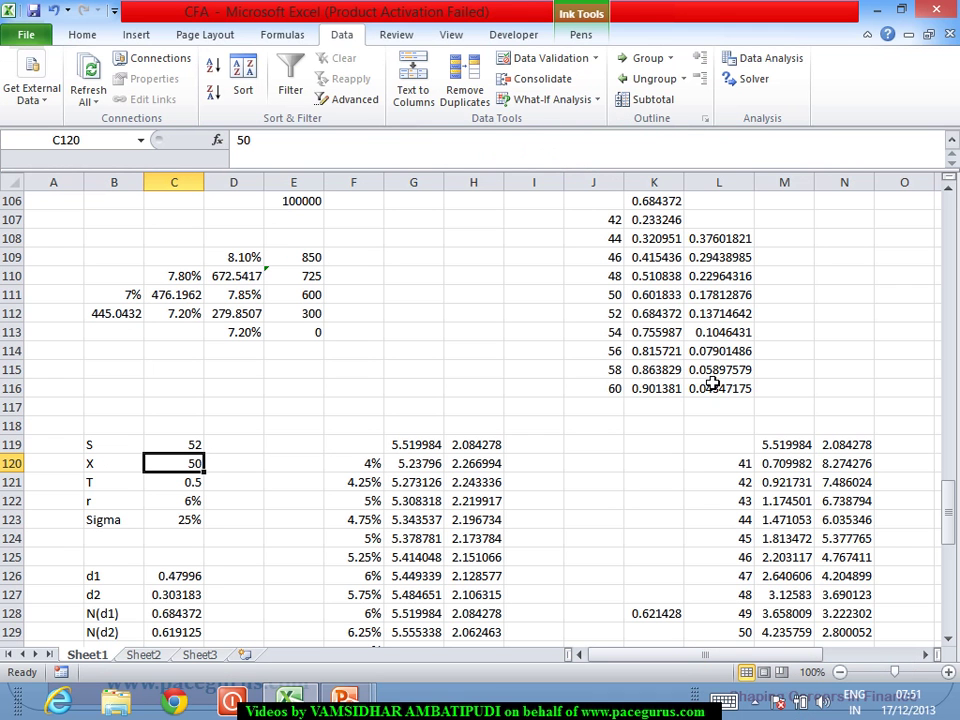
key("Up")
type("6")
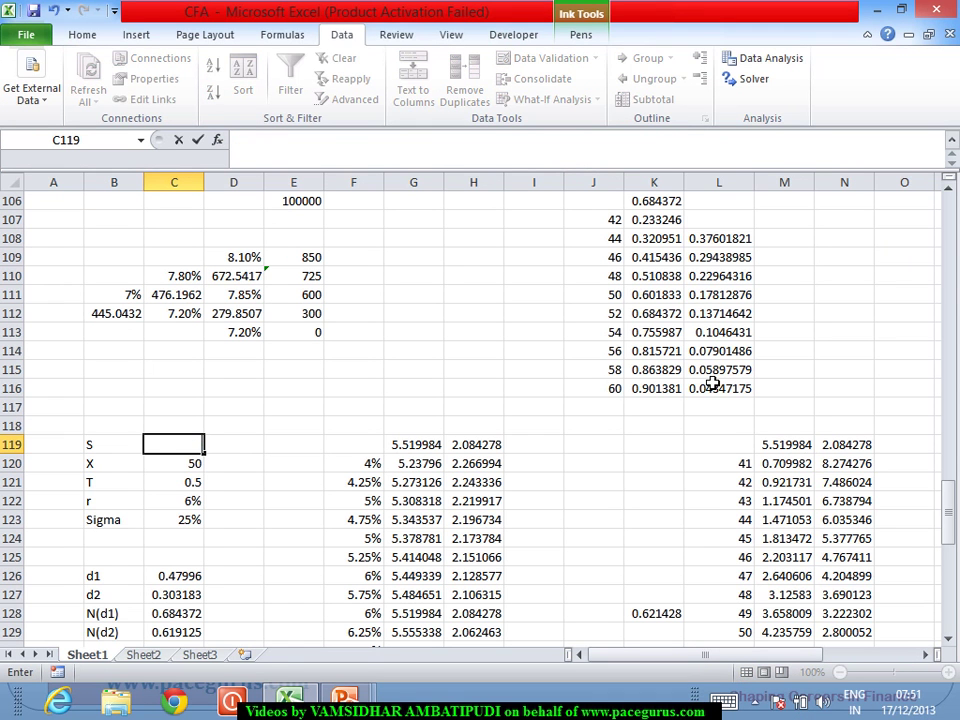
type("53")
key("Return")
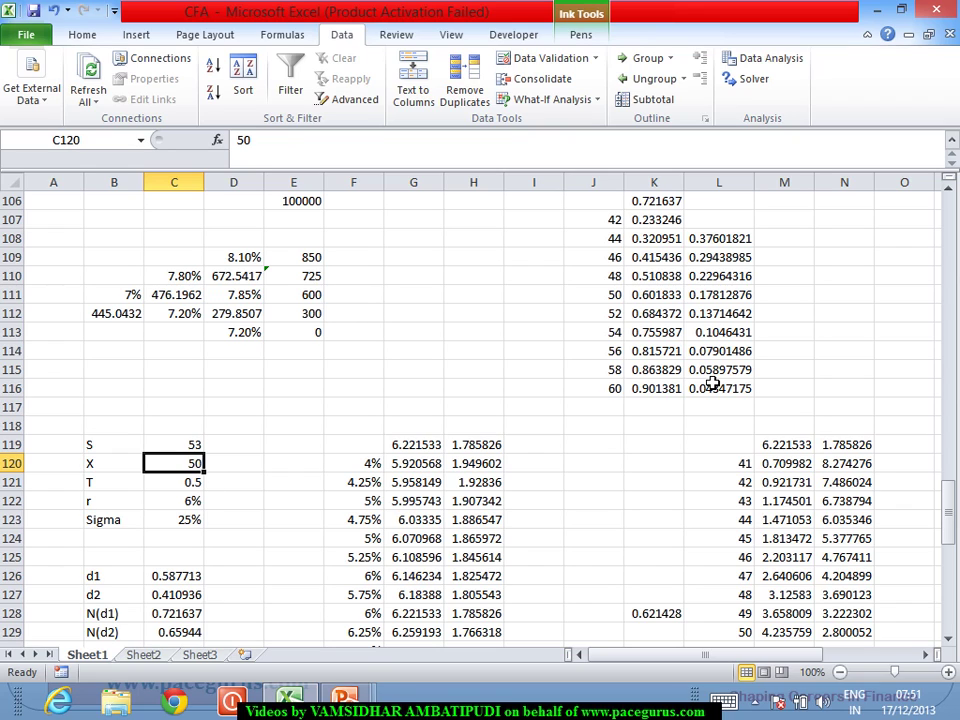
Set asset price S in C119 to 49
key("Up")
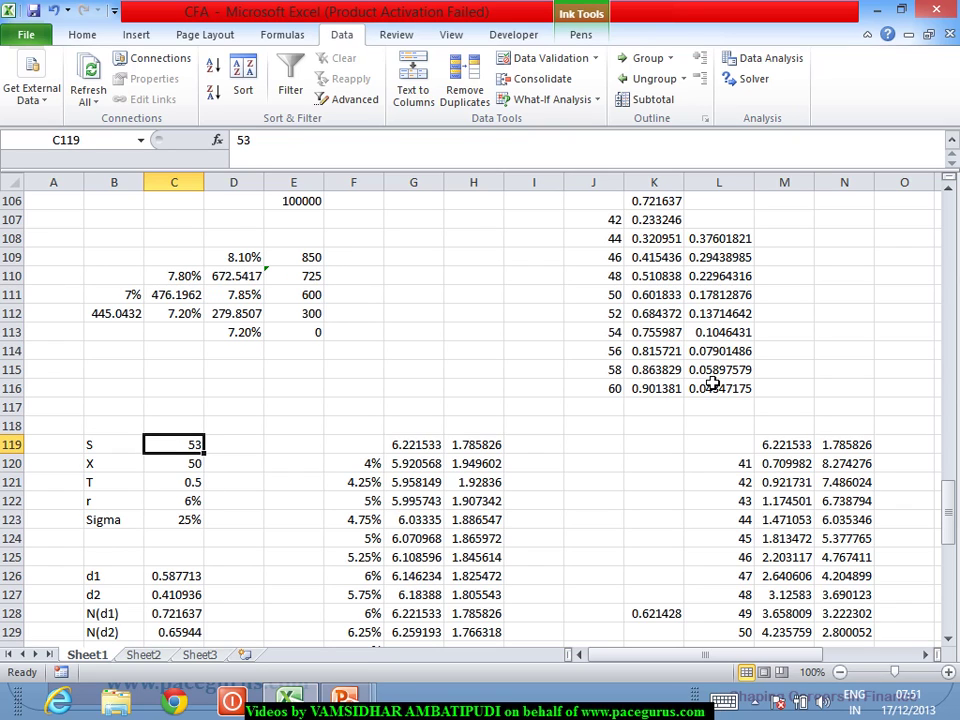
type("49")
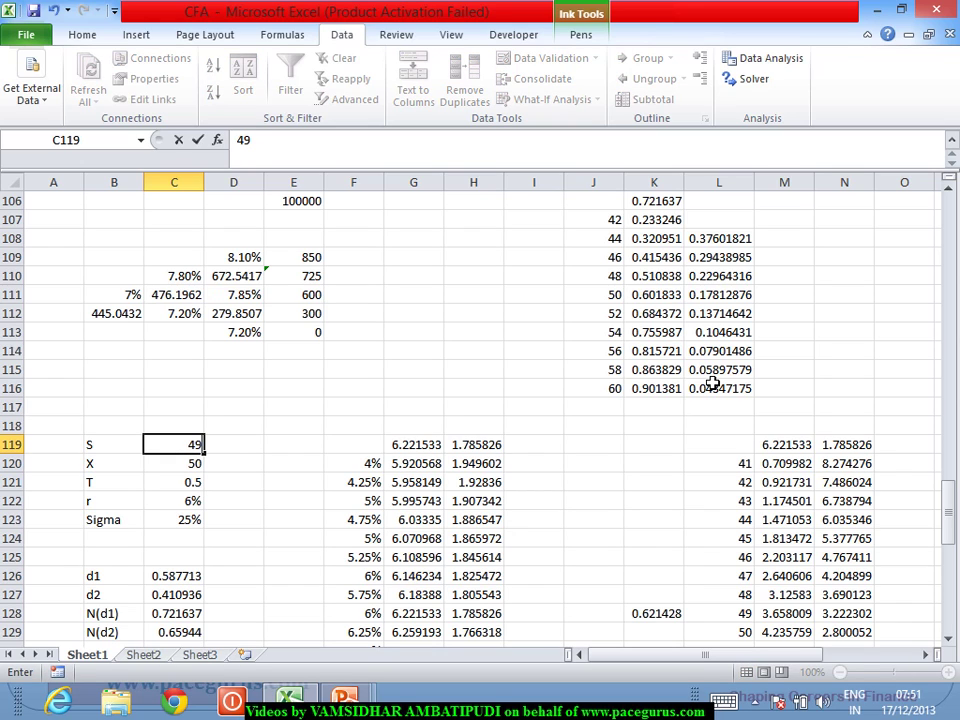
key("Return")
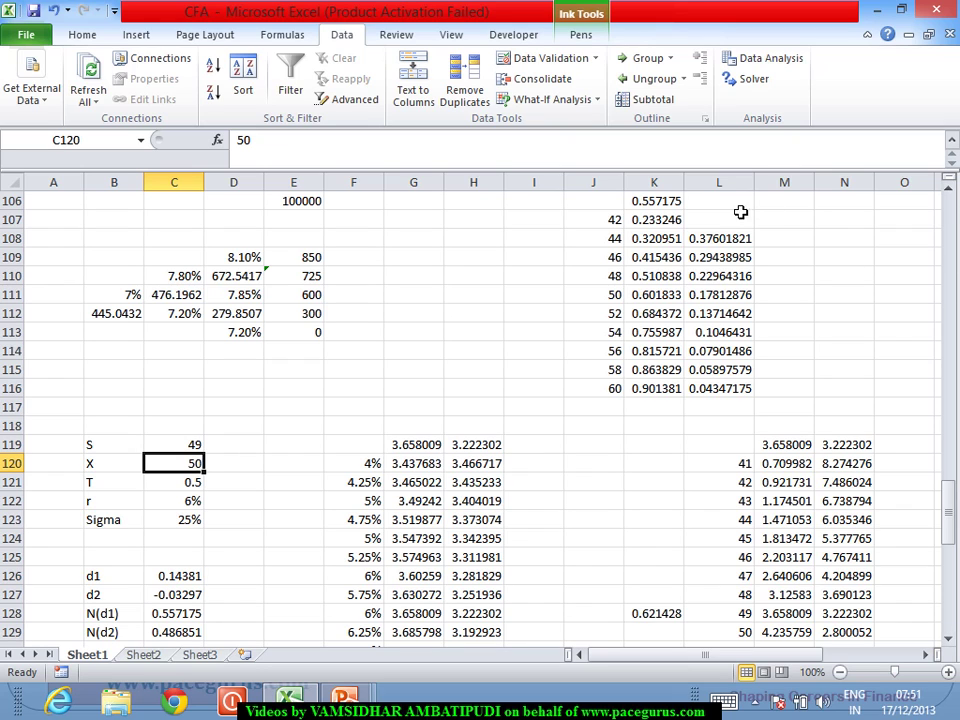
Clear the relative delta changes from L108:L116
left_click(722, 240)
left_click_drag(720, 240, 737, 397)
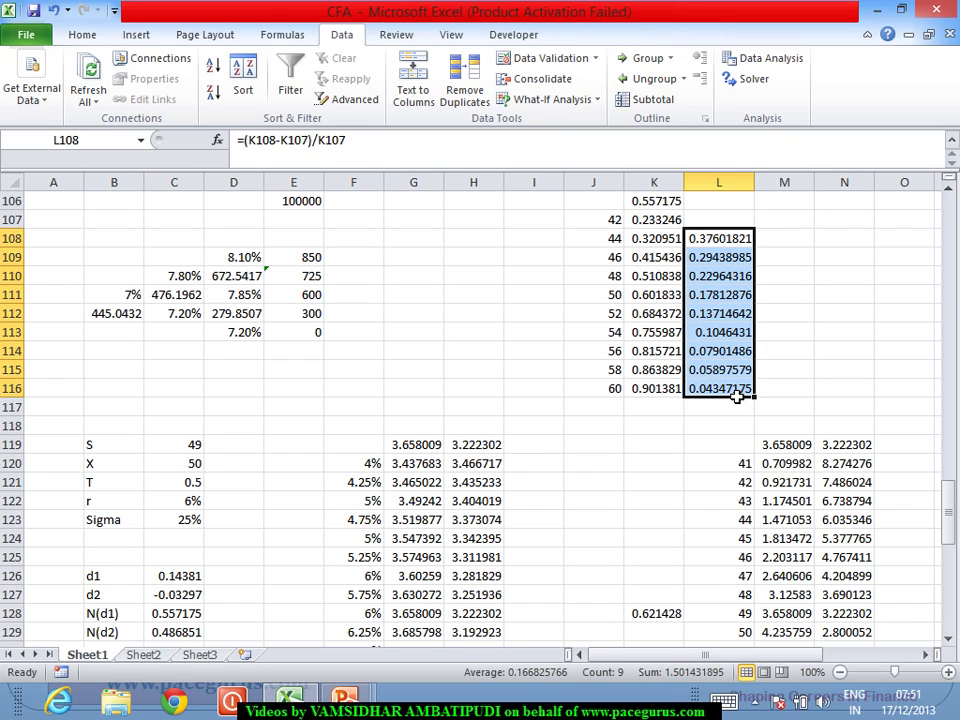
type("=")
key("Escape")
key("Delete")
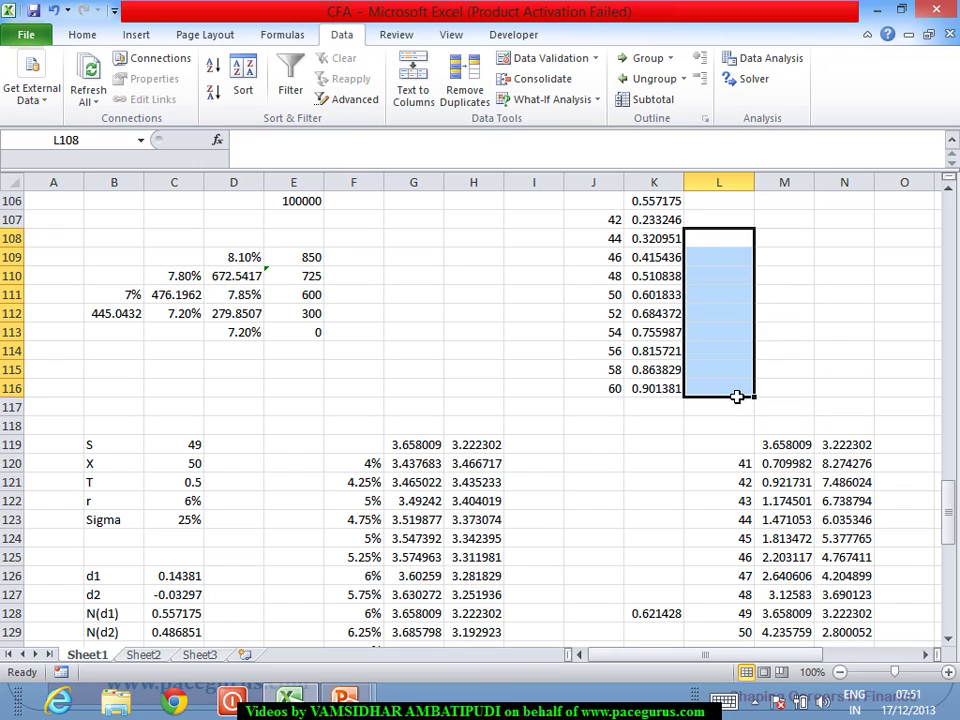
Calculate the difference between successive deltas in L108 with =K107-K108 and fill the formula down to L116
left_click(716, 244)
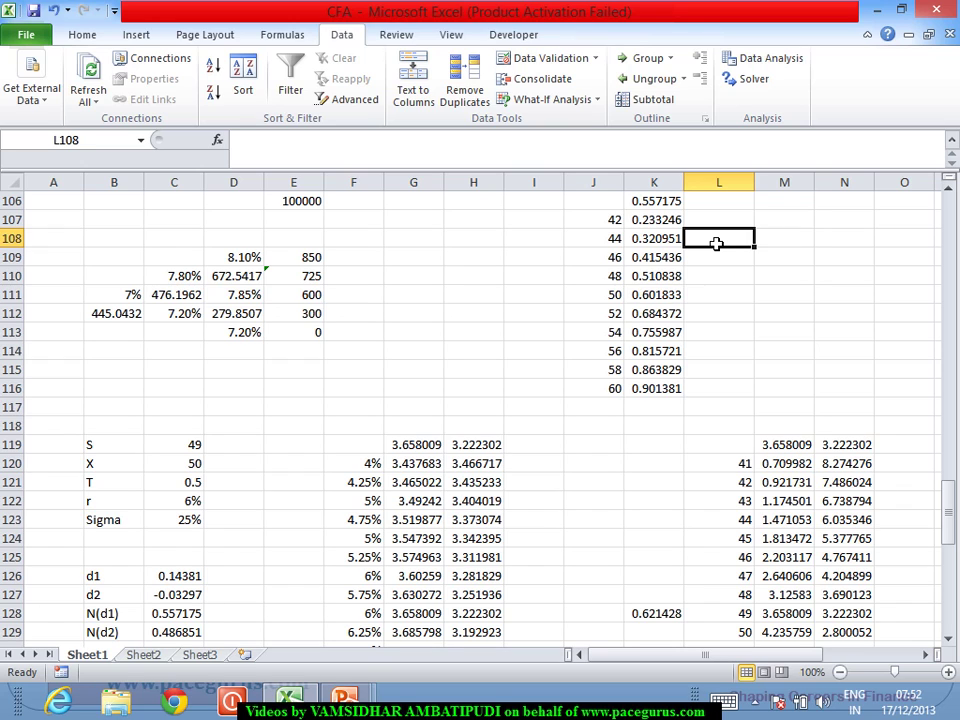
type("=")
left_click(676, 225)
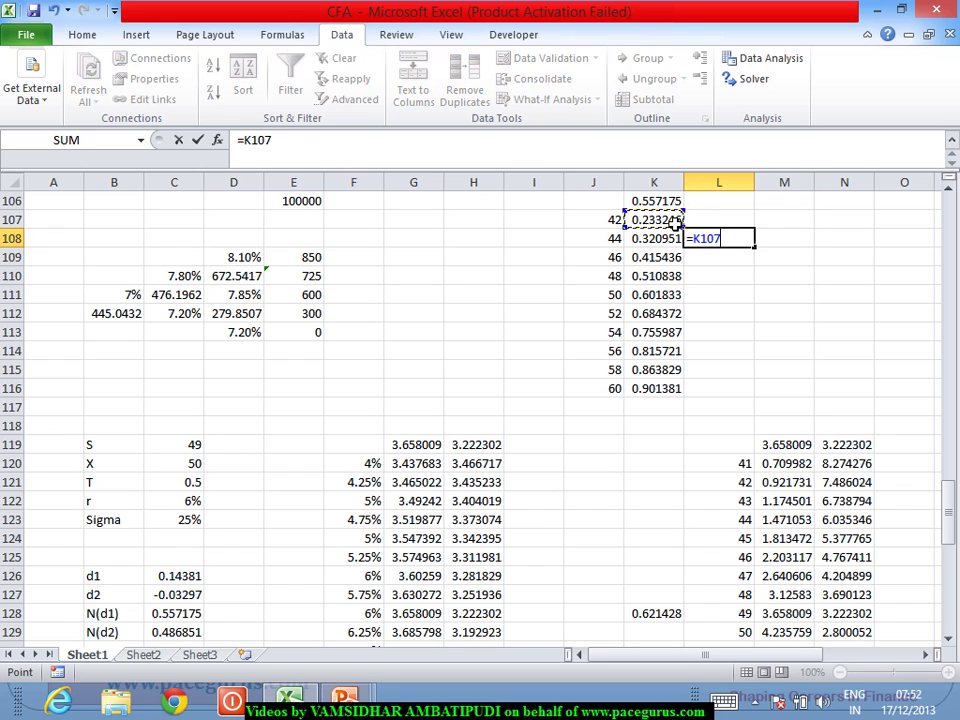
type("-")
left_click(667, 240)
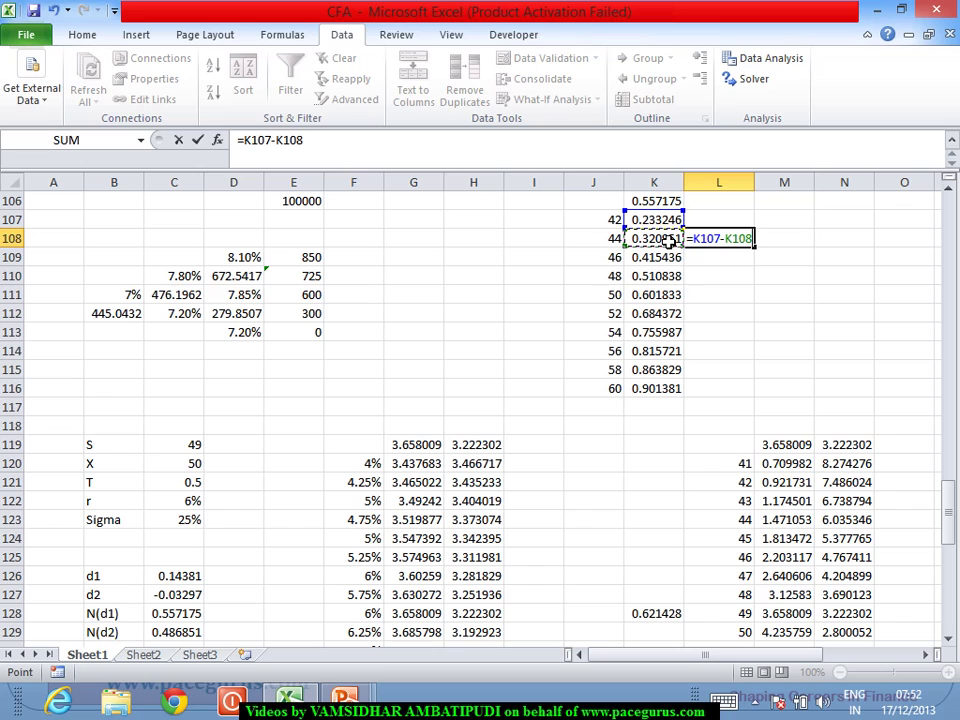
key("Return")
left_click(736, 240)
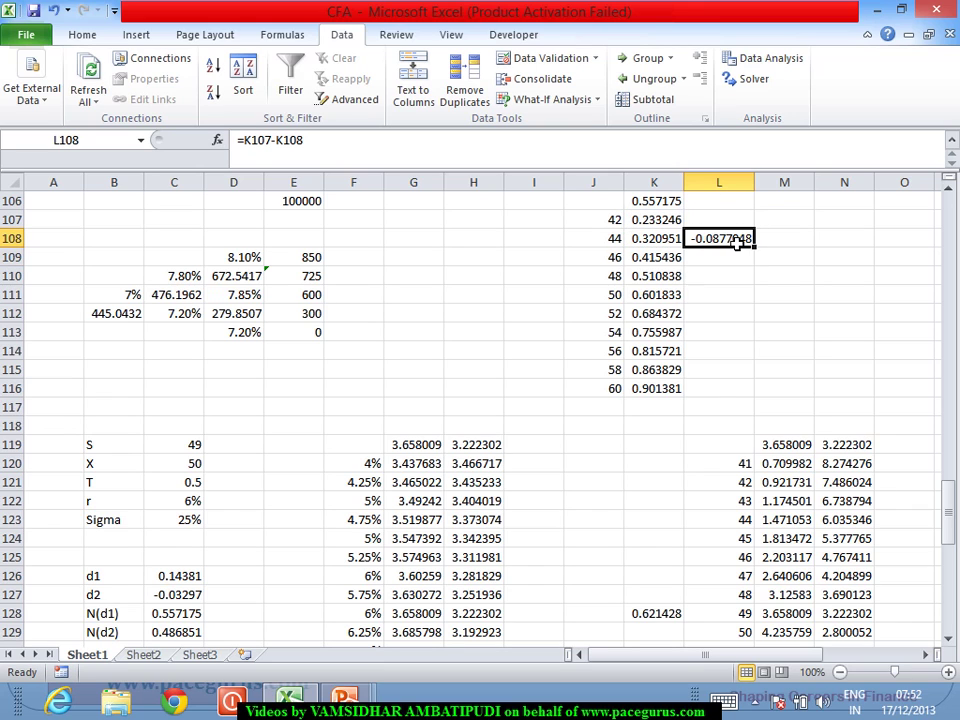
double_click(755, 249)
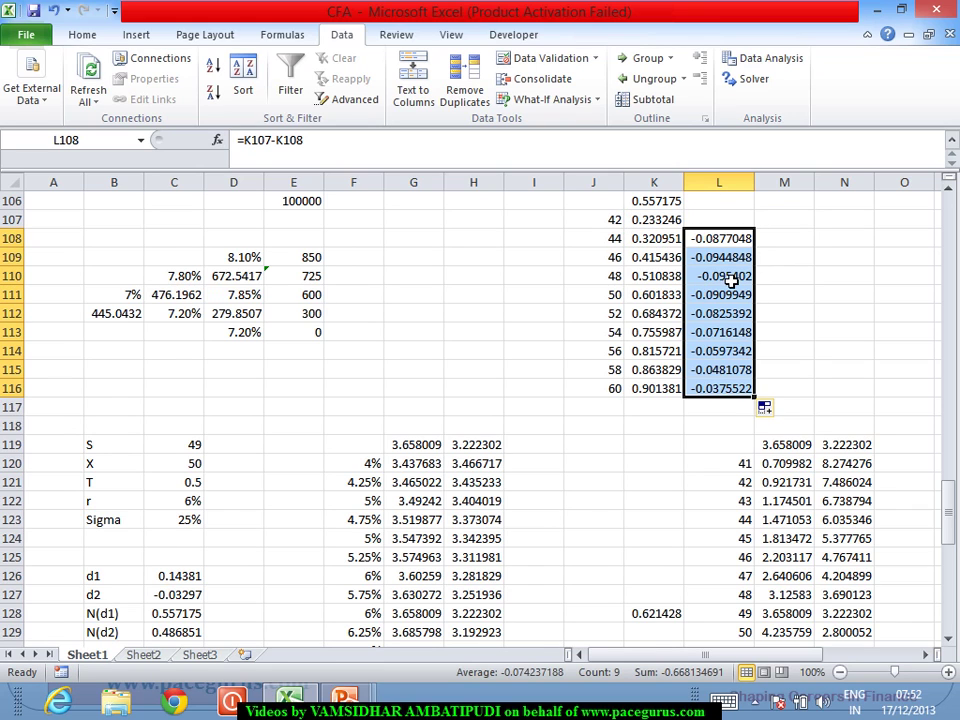
Examine the delta differences around the at-the-money price, from L110 down to L113
left_click_drag(735, 283, 737, 297)
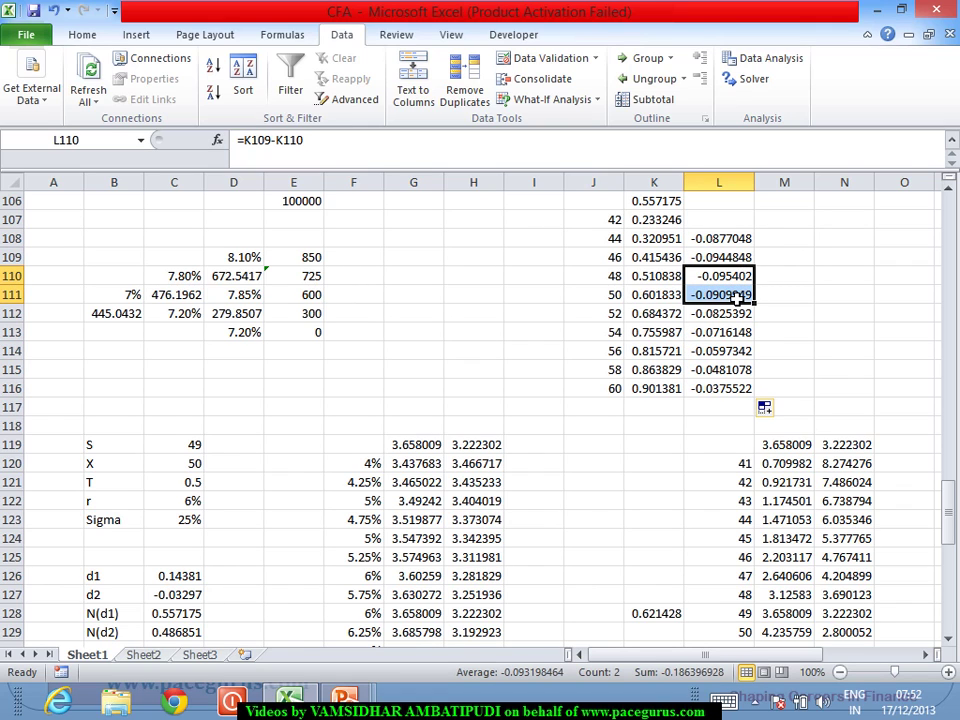
key("Down")
key("Down")
key("Down")
key("Down")
key("Down")
key("Down")
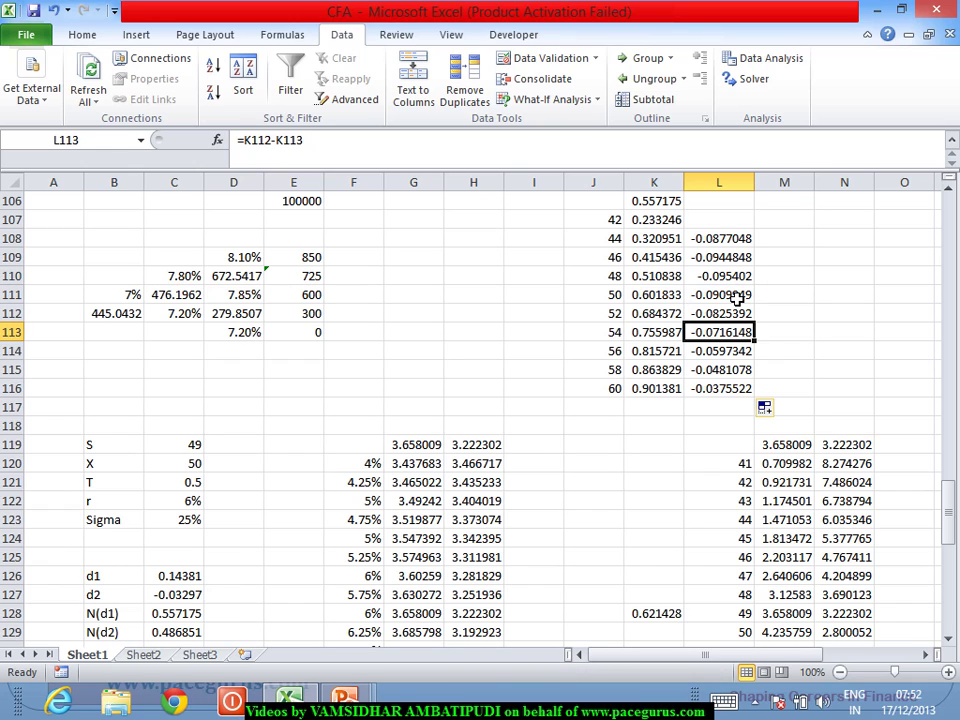
Examine how the delta differences in L108:L116 vary across the asset prices from 44 to 60
key("Up")
key("Up")
key("Up")
key("Up")
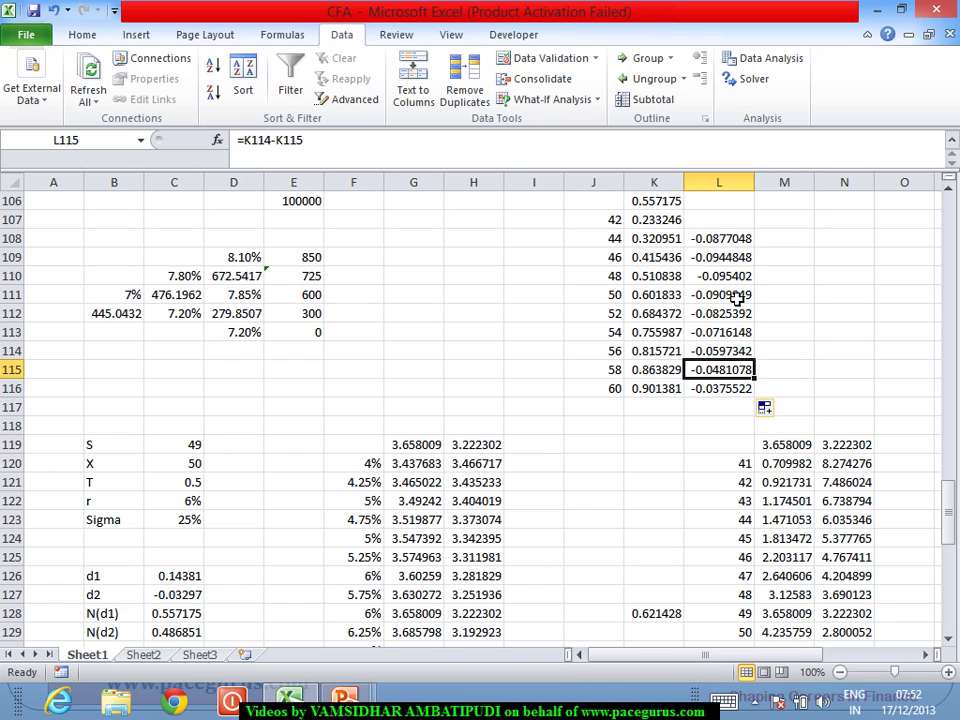
key("Up")
key("Down")
key("Down")
key("Down")
key("Down")
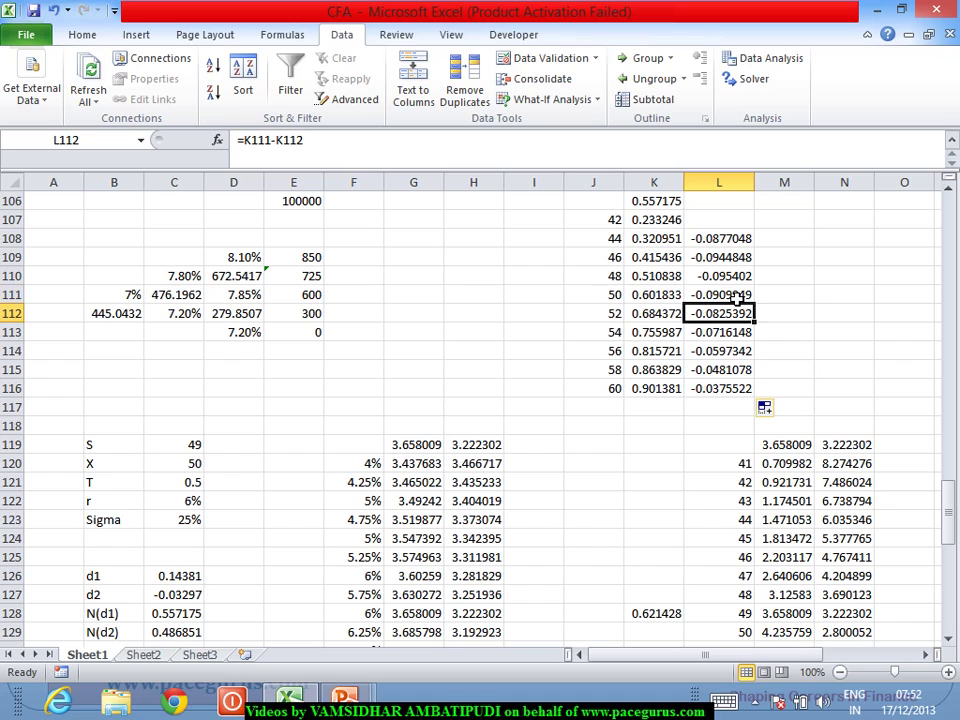
key("Up")
key("Up")
key("Up")
key("Up")
key("Up")
key("Up")
key("Up")
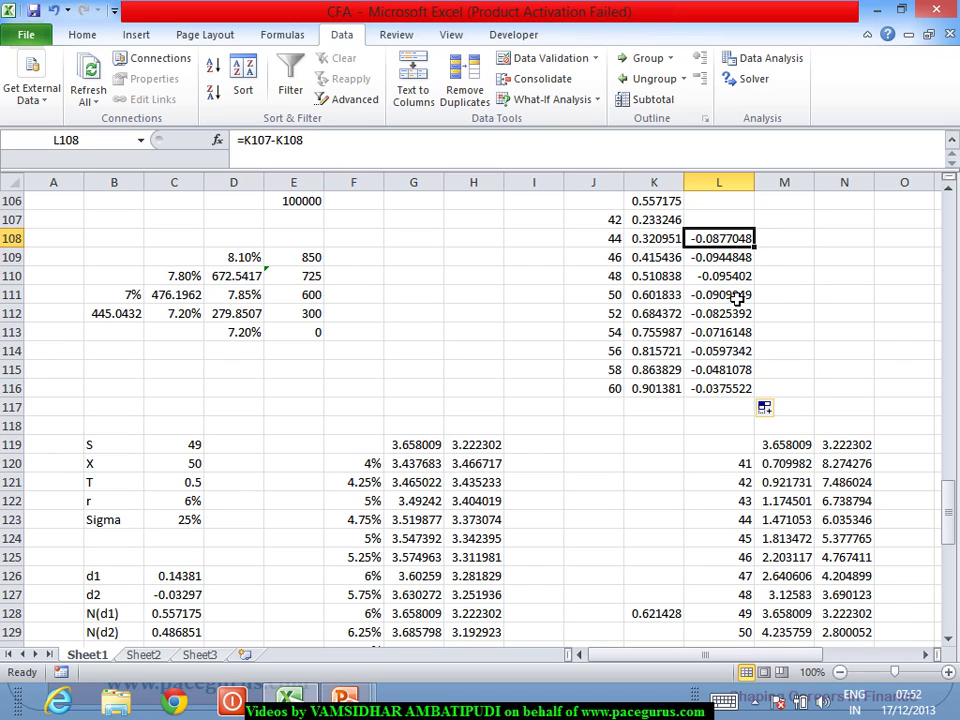
key("Up")
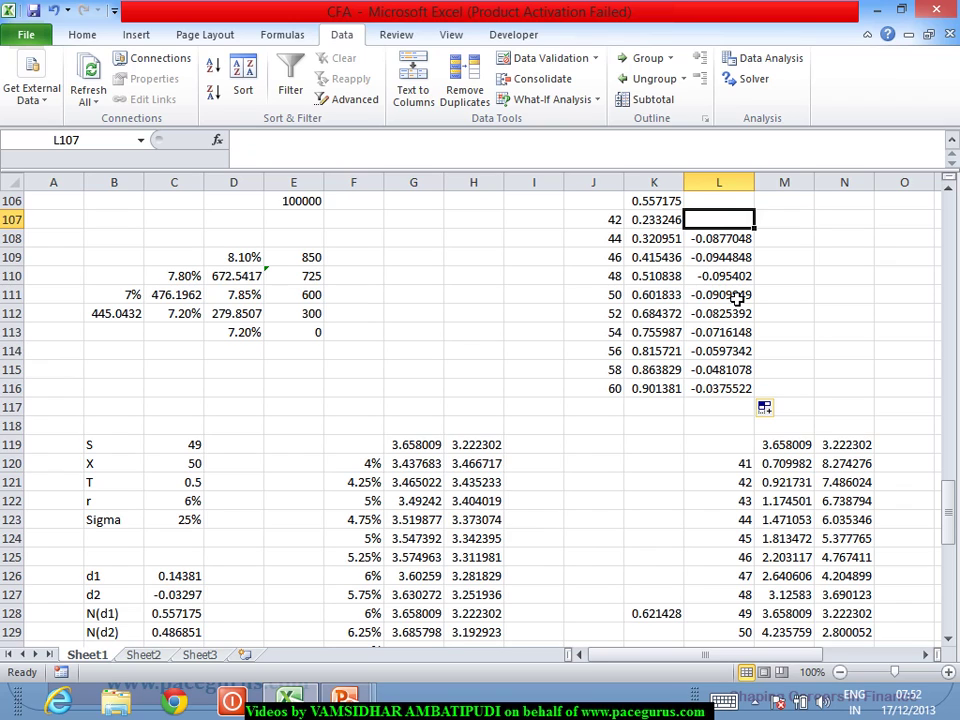
key("Up")
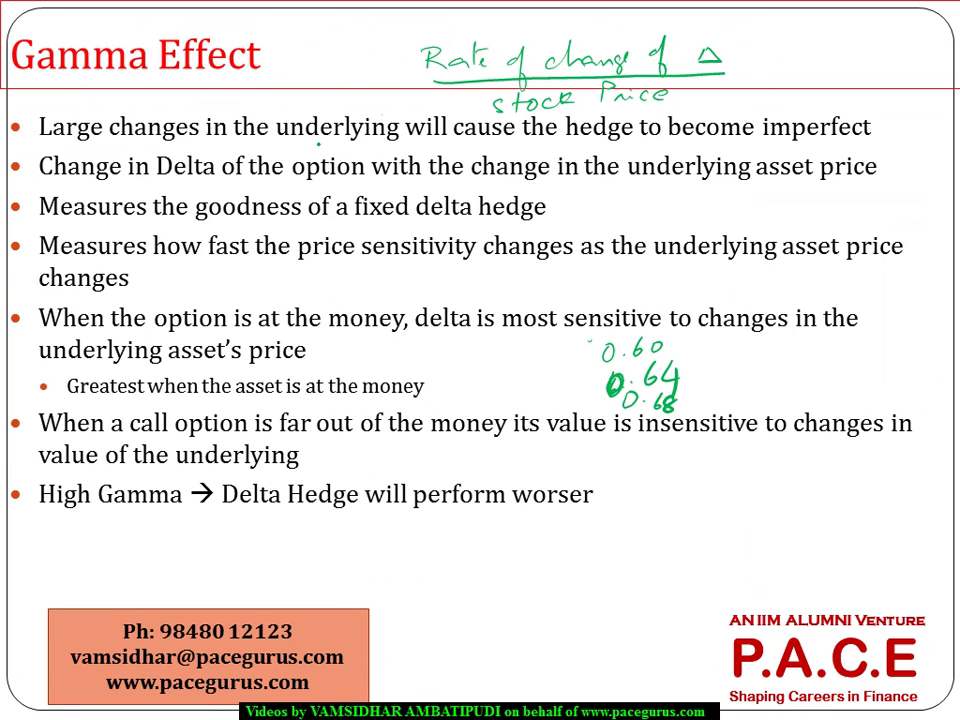
Switch to the Gamma Effect slide in PowerPoint and sketch a green hump-shaped curve below the bullet points
mouse_move(561, 574)
left_mouse_down()
mouse_move(672, 482)
mouse_move(722, 500)
mouse_move(789, 551)
left_mouse_up()
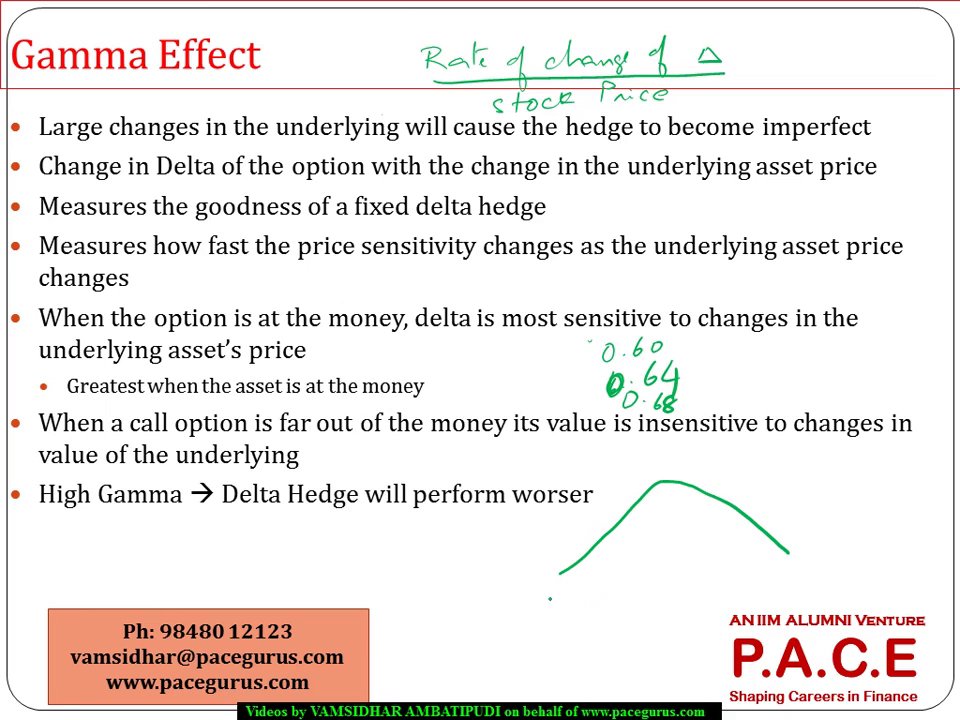